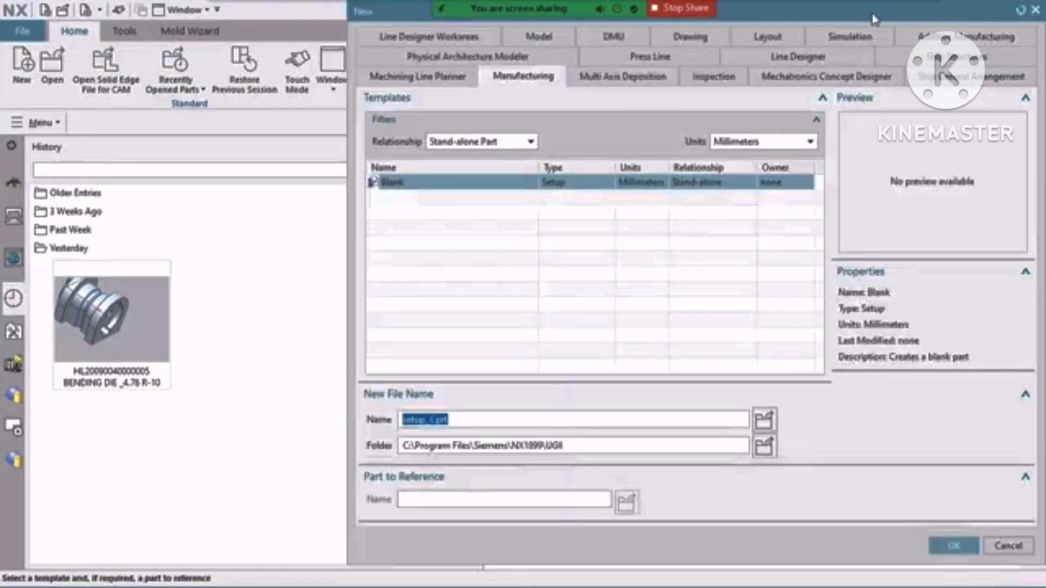
Step: List manufacturing templates of all relationship types and preview the General Setup and Die Mold (Essentials) templates
left_click_drag(866, 16, 660, 33)
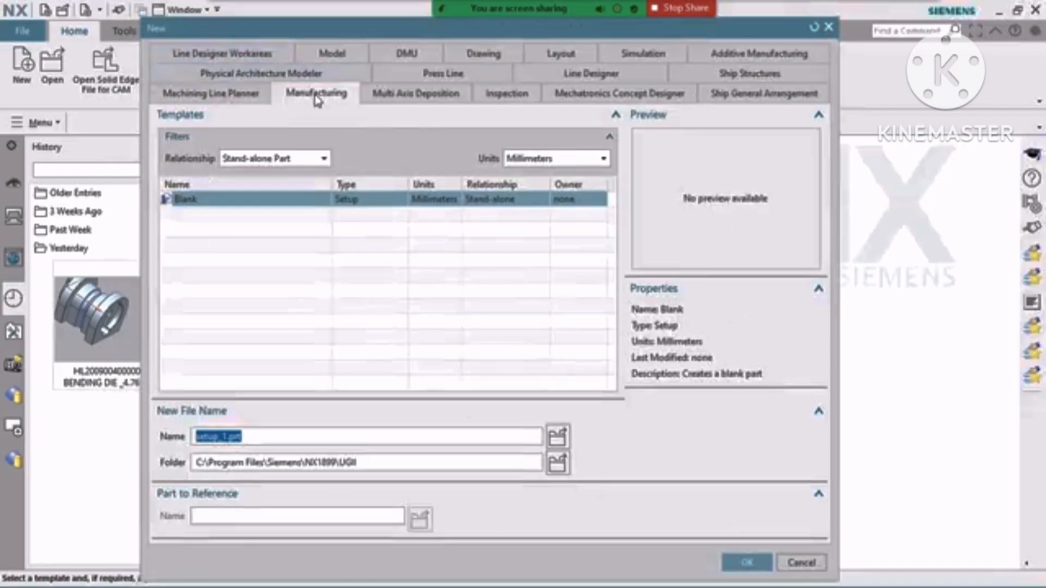
left_click(292, 159)
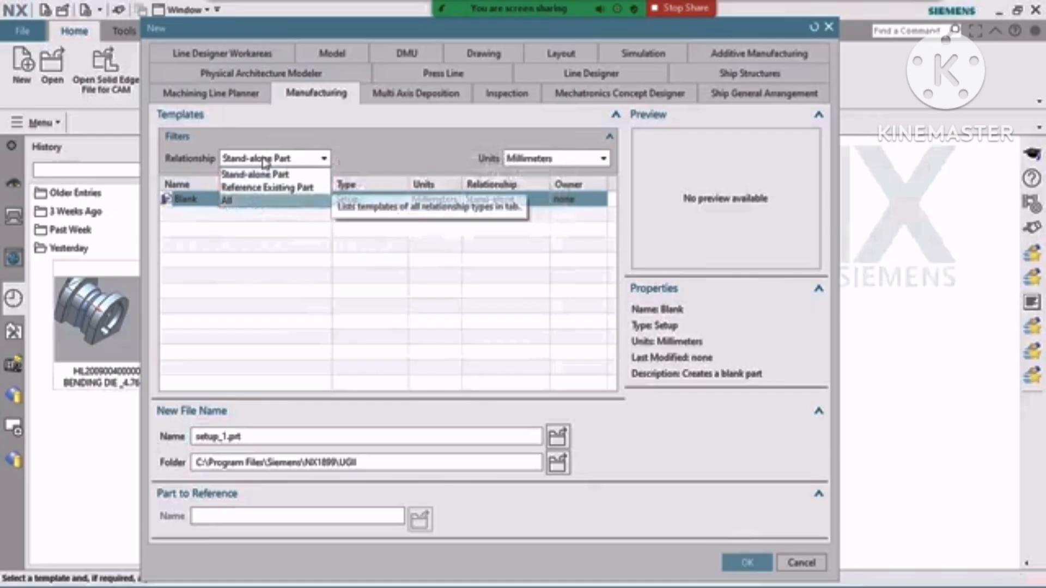
left_click(285, 159)
left_click(285, 160)
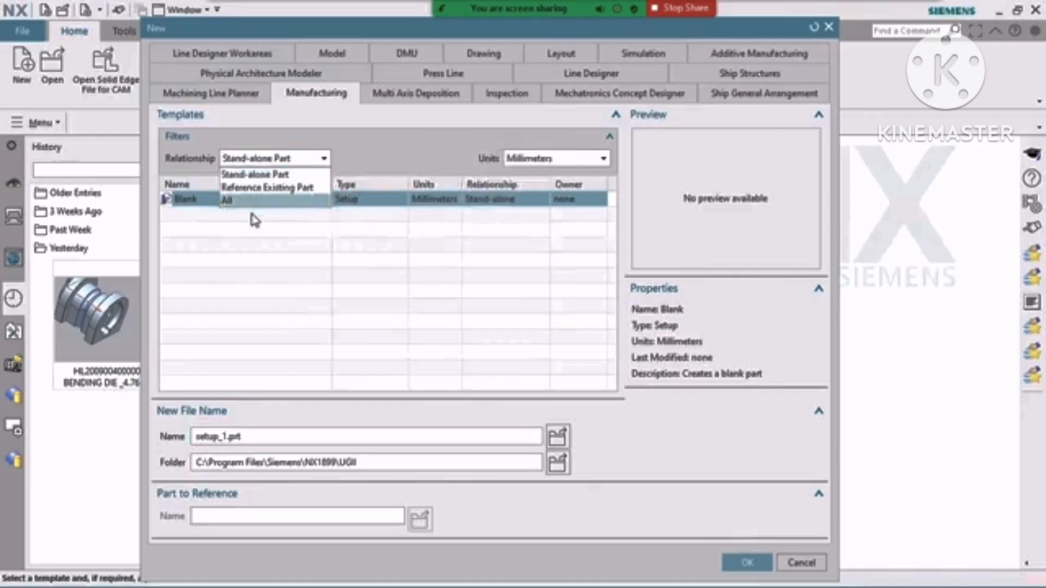
left_click(245, 200)
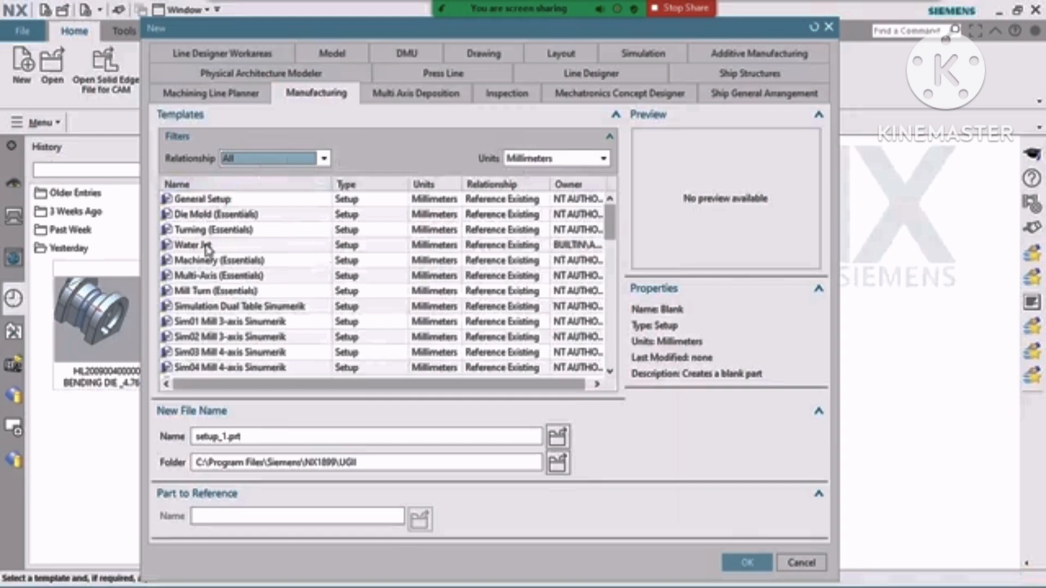
left_click(213, 200)
left_click(218, 217)
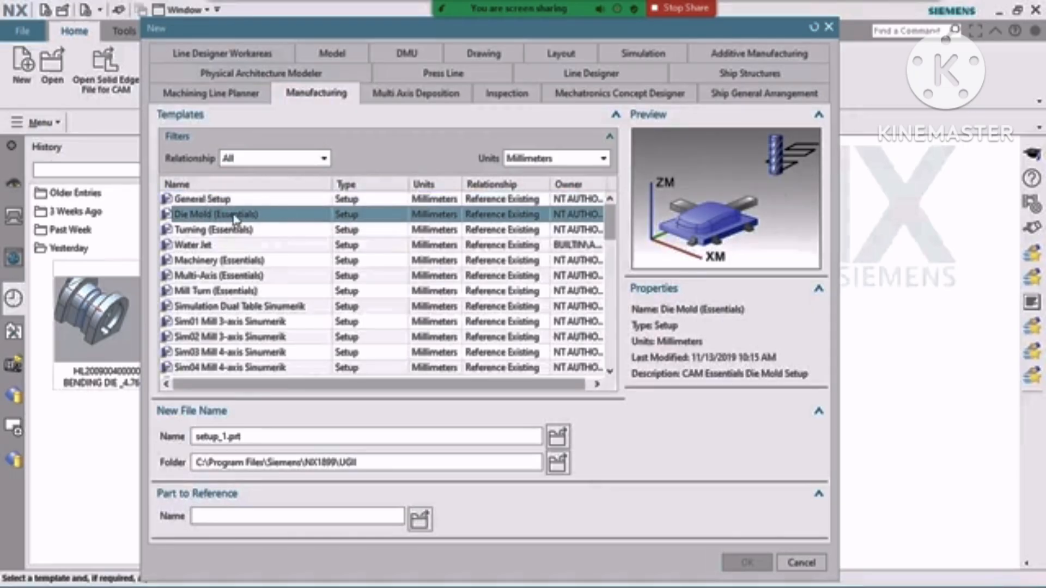
scroll(254, 238, "down", 3)
scroll(253, 237, "up", 3)
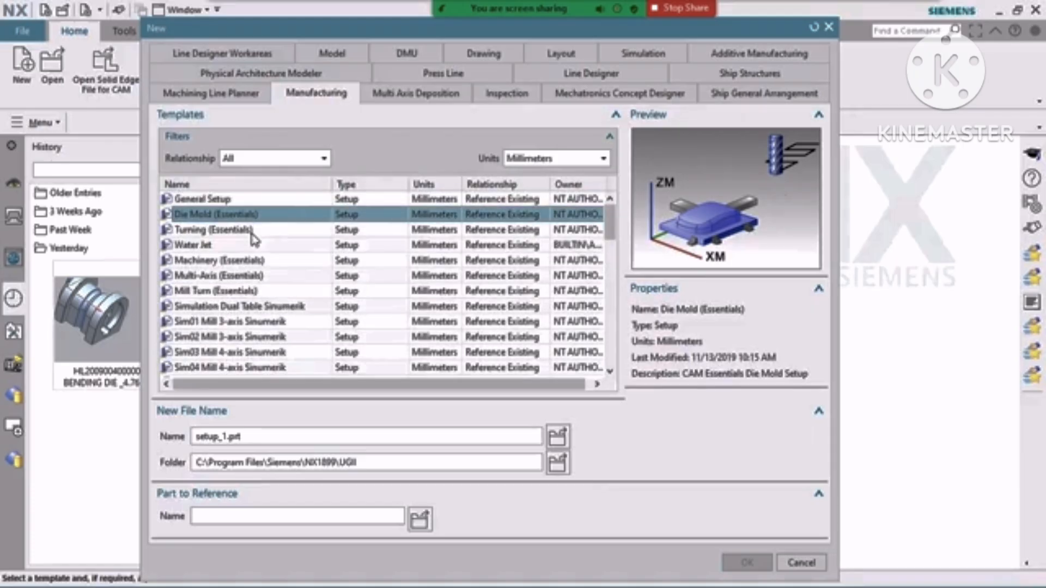
Step: Filter the templates to Stand-alone Part and create the blank millimetre manufacturing part setup_1.prt
left_click(282, 163)
left_click(318, 175)
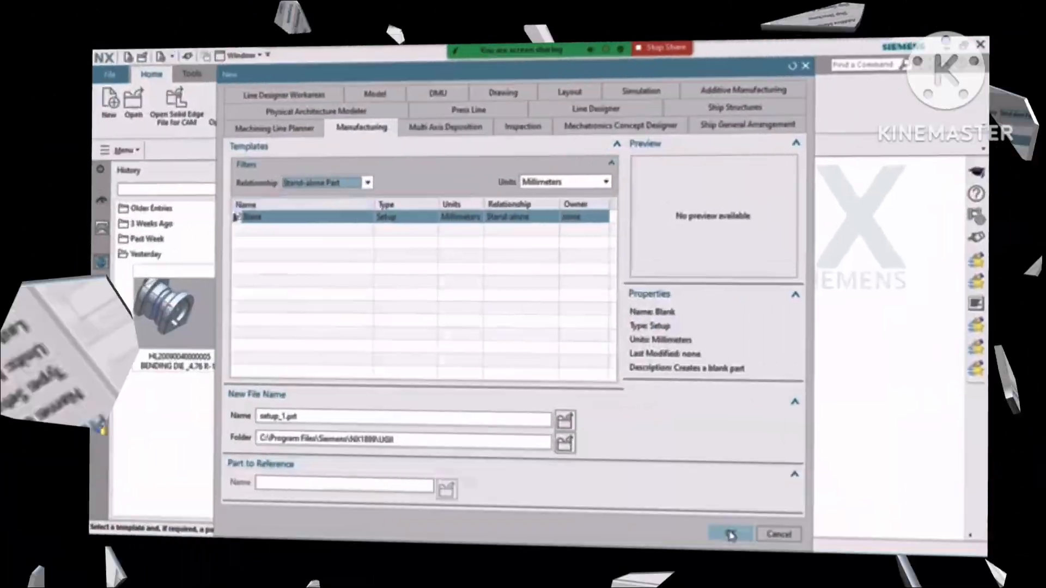
left_click(730, 534)
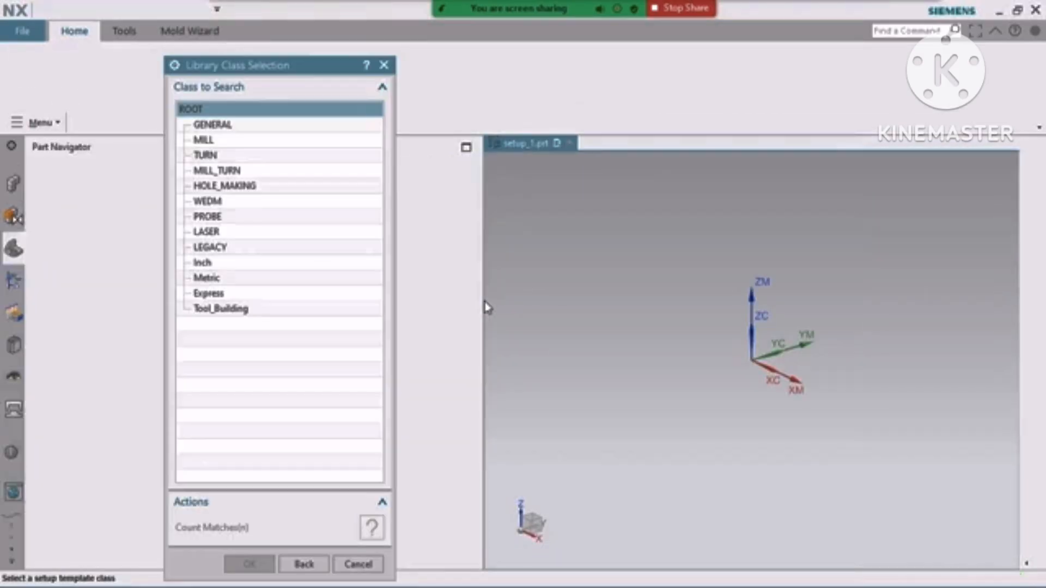
Step: Initialize the machining setup from the MILL library class with the metric Mill Contour template
left_click_drag(238, 71, 239, 63)
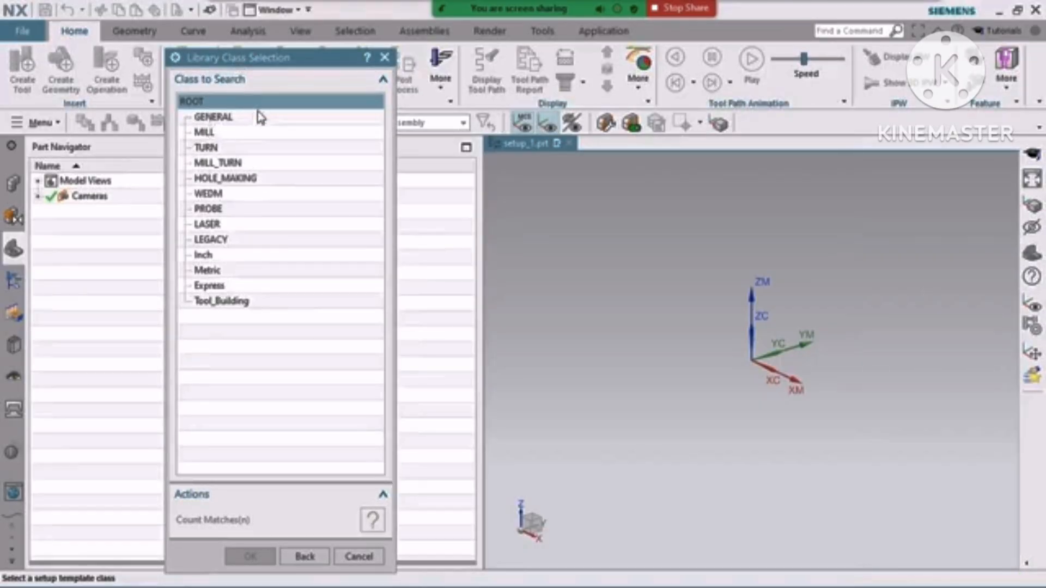
double_click(212, 134)
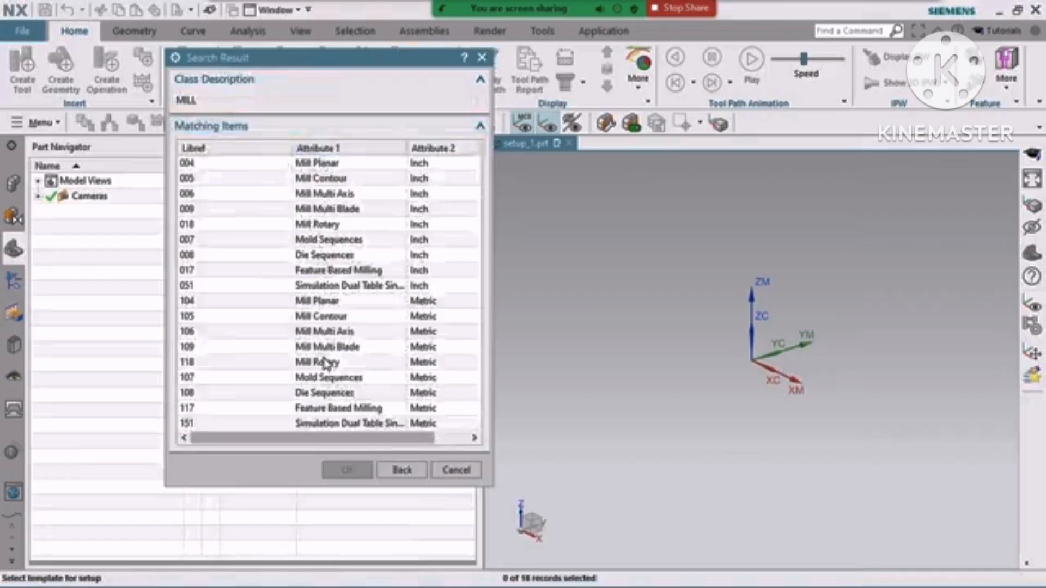
left_click(340, 318)
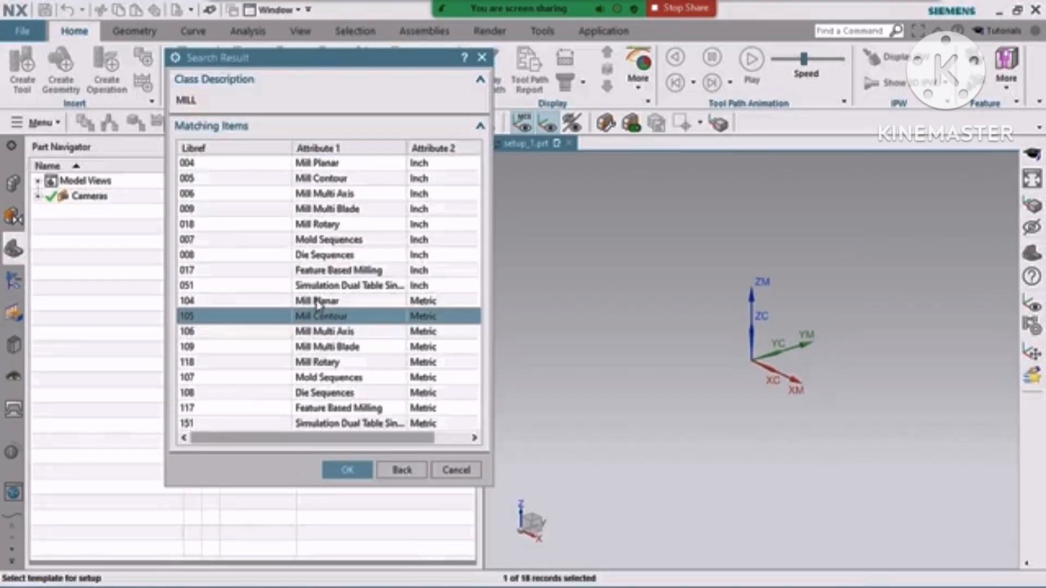
middle_click(315, 299)
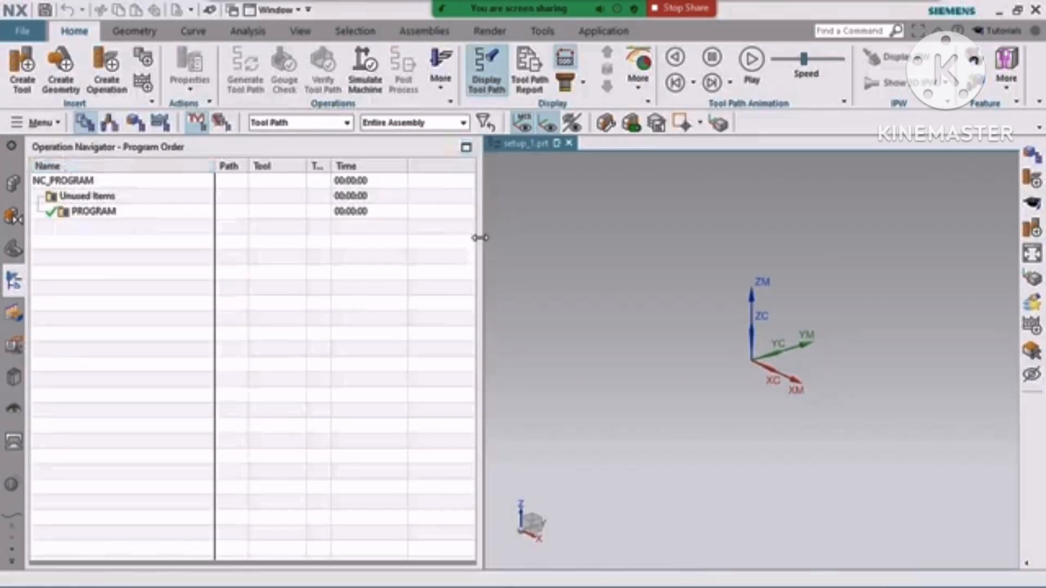
Step: Narrow the navigator pane and load the housing cover part from the Die Machining tutorial
left_click_drag(479, 237, 229, 244)
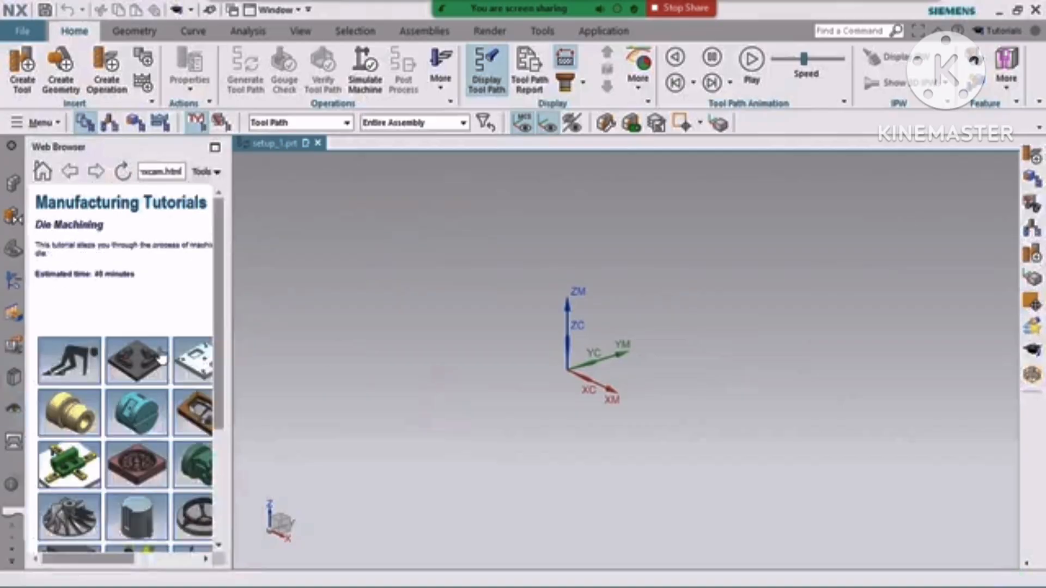
left_click(162, 356)
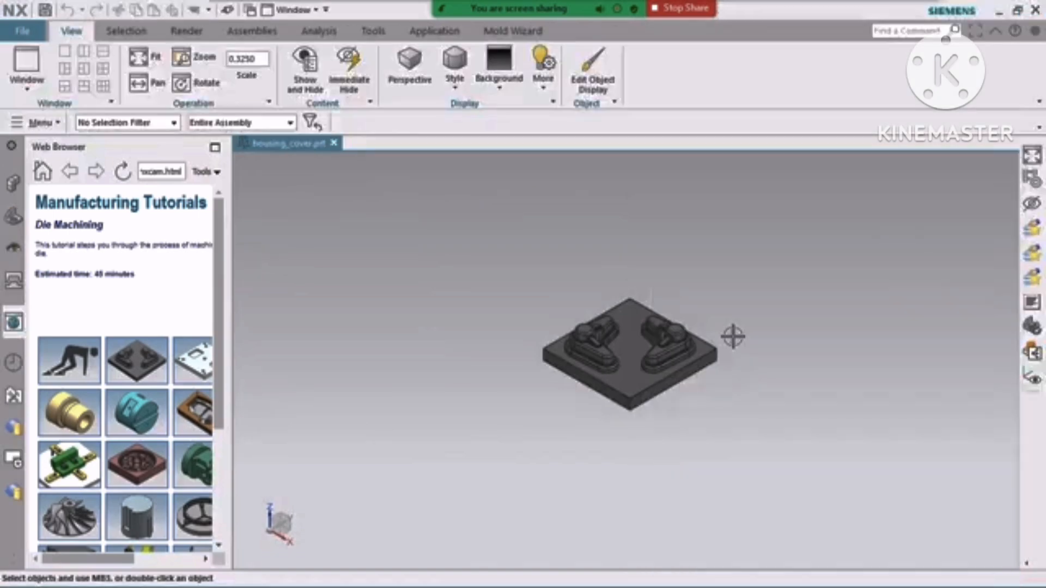
scroll(675, 344, "up", 3)
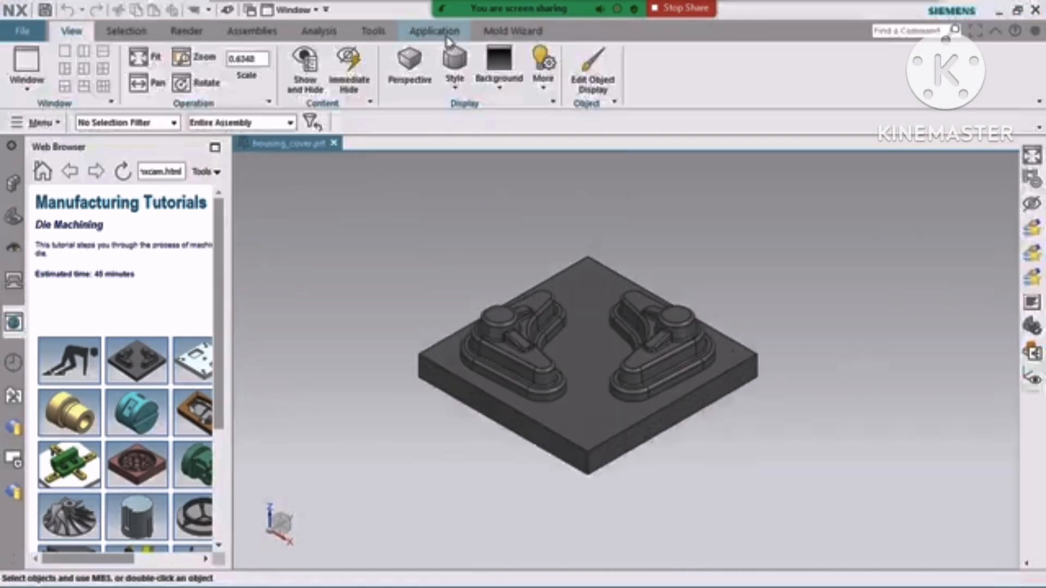
scroll(644, 354, "up", 1)
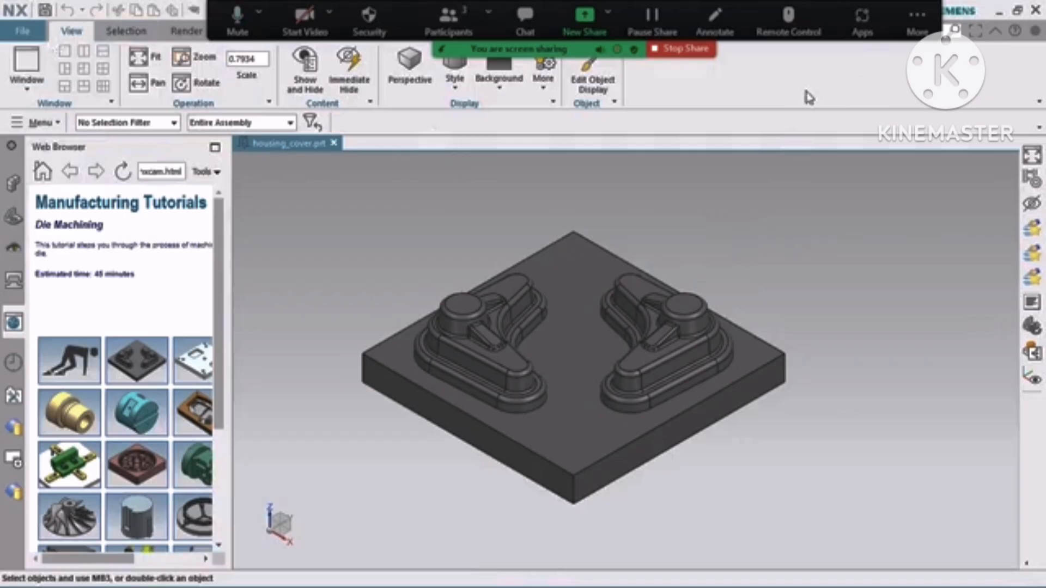
Step: Switch the housing cover to the Manufacturing application and initialize it with a metric template from the MILL class
left_click(428, 32)
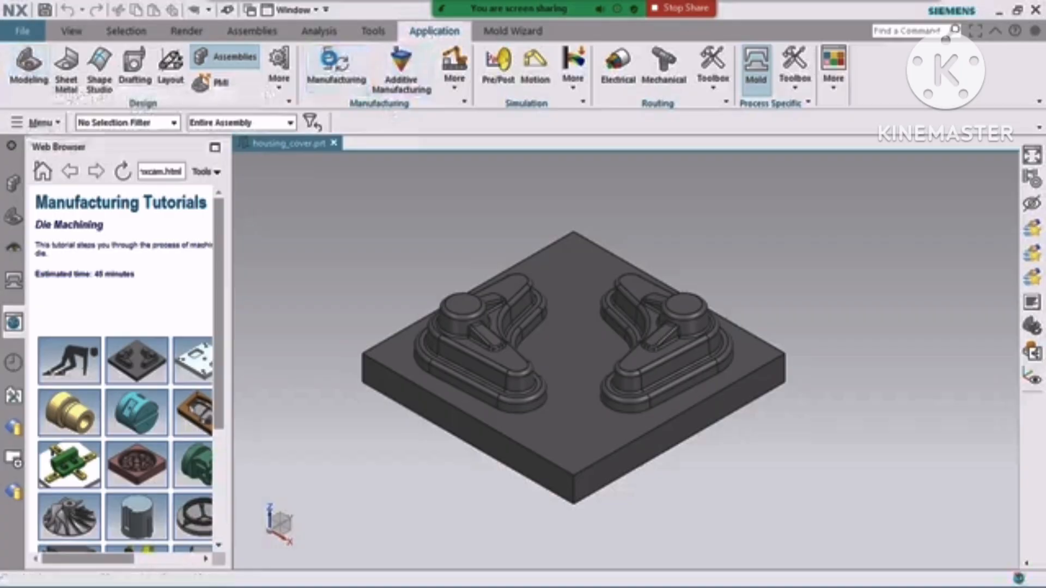
left_click(331, 61)
double_click(213, 131)
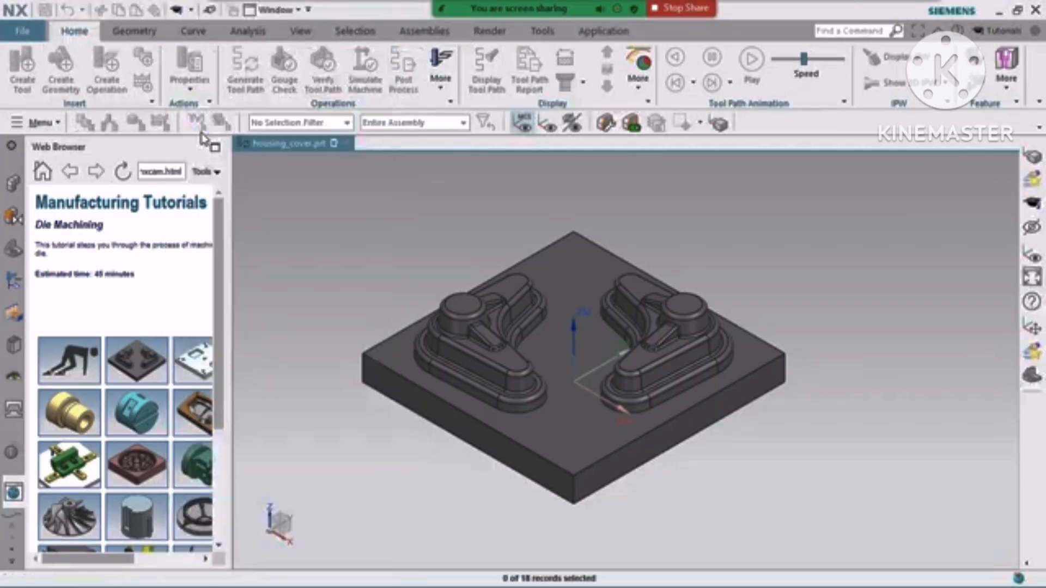
double_click(320, 307)
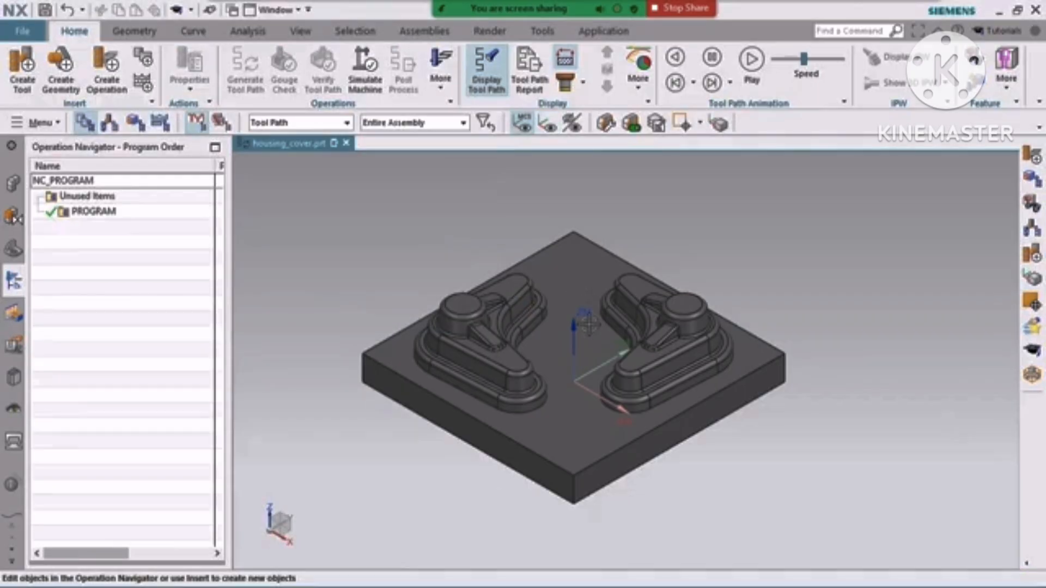
Step: Create a block bounding body around the whole housing cover, with WCS orientation, no offset and size and position rounding of 0
scroll(572, 328, "down", 2)
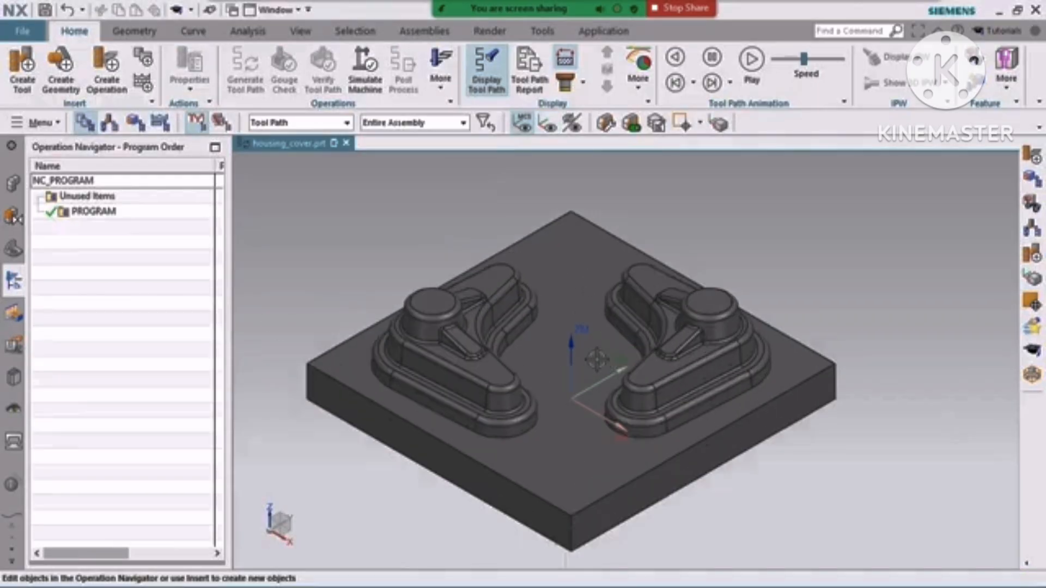
middle_click_drag(713, 403, 635, 390)
right_click_drag(844, 298, 816, 299)
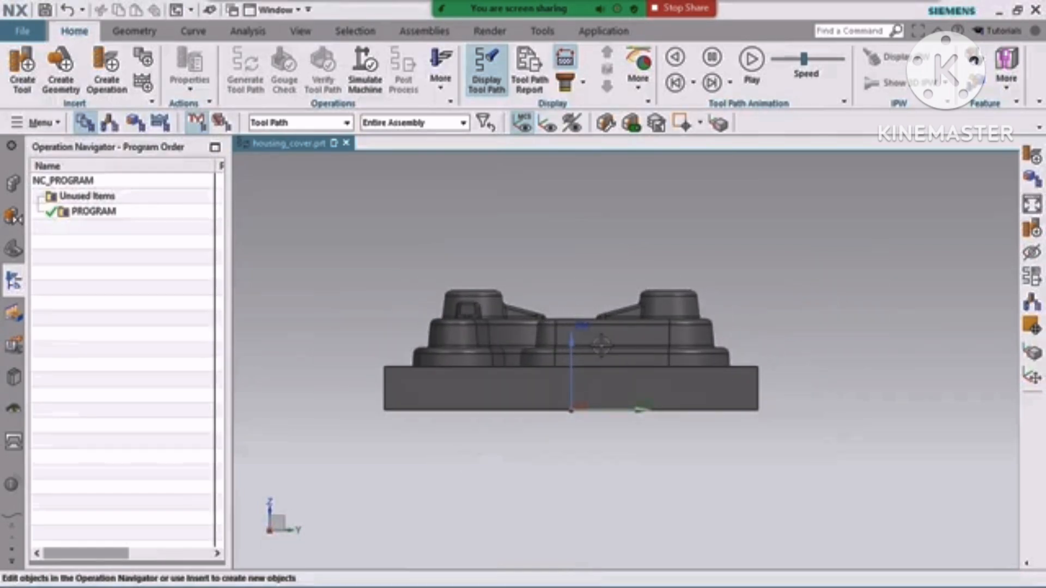
middle_click_drag(601, 359, 677, 353)
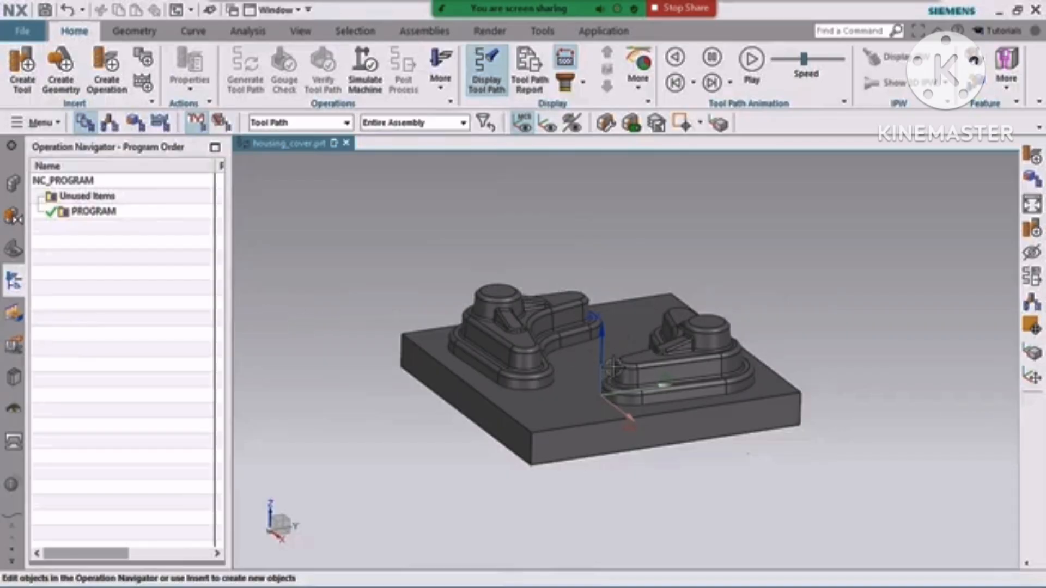
left_click(135, 34)
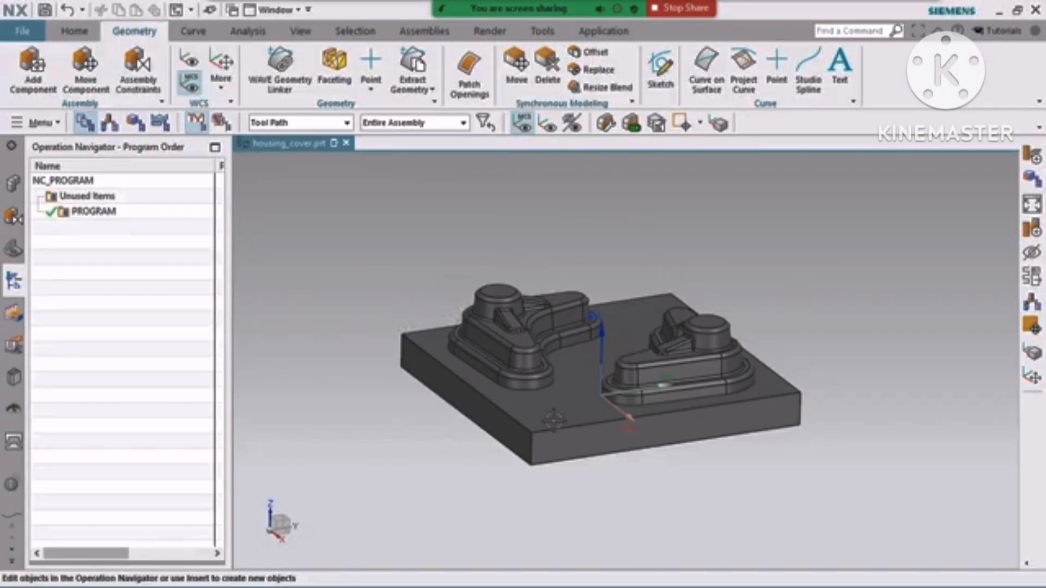
left_click(371, 89)
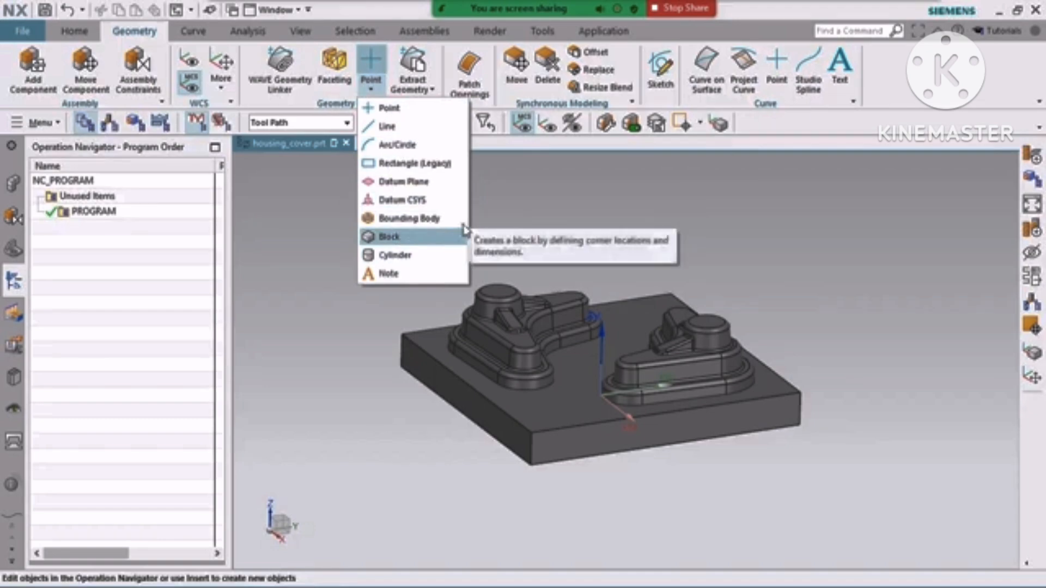
left_click(406, 218)
scroll(817, 269, "down", 2)
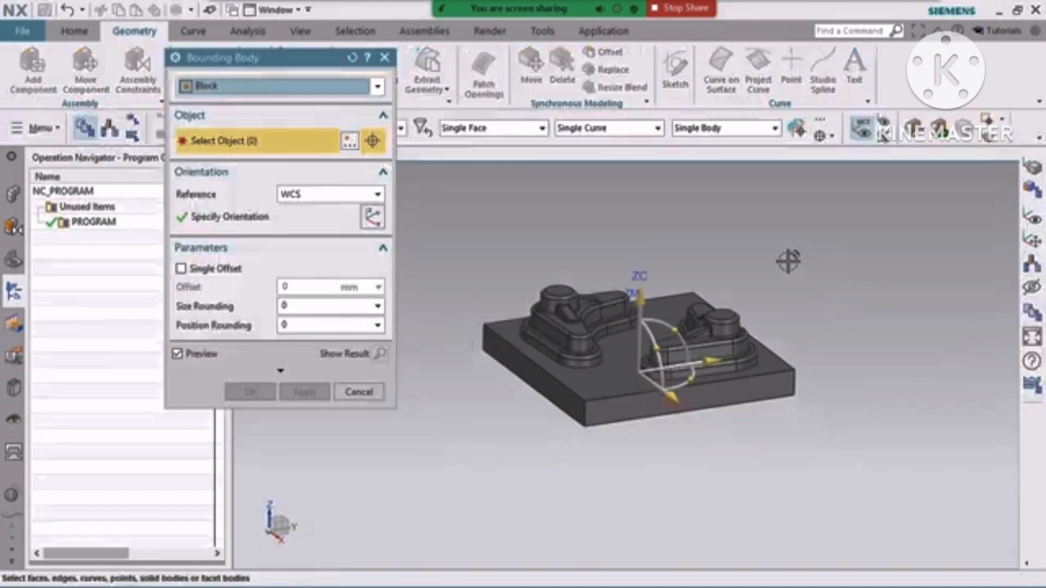
left_click_drag(456, 213, 847, 467)
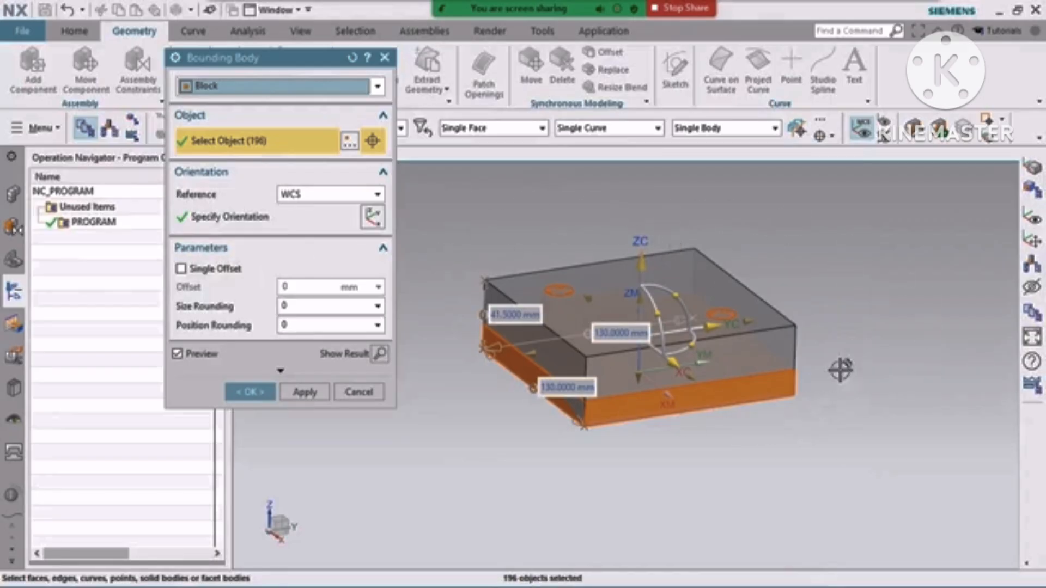
left_click(289, 304)
left_click(299, 323)
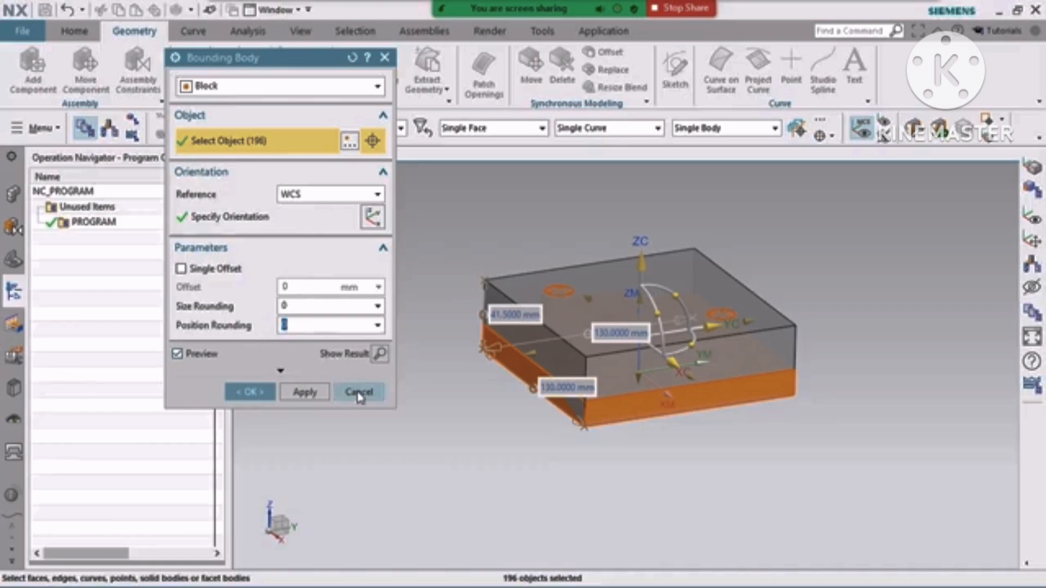
left_click(245, 392)
Step: Find the bounding body in the part's model history, hide it to check the housing cover, and show it again
left_click(12, 251)
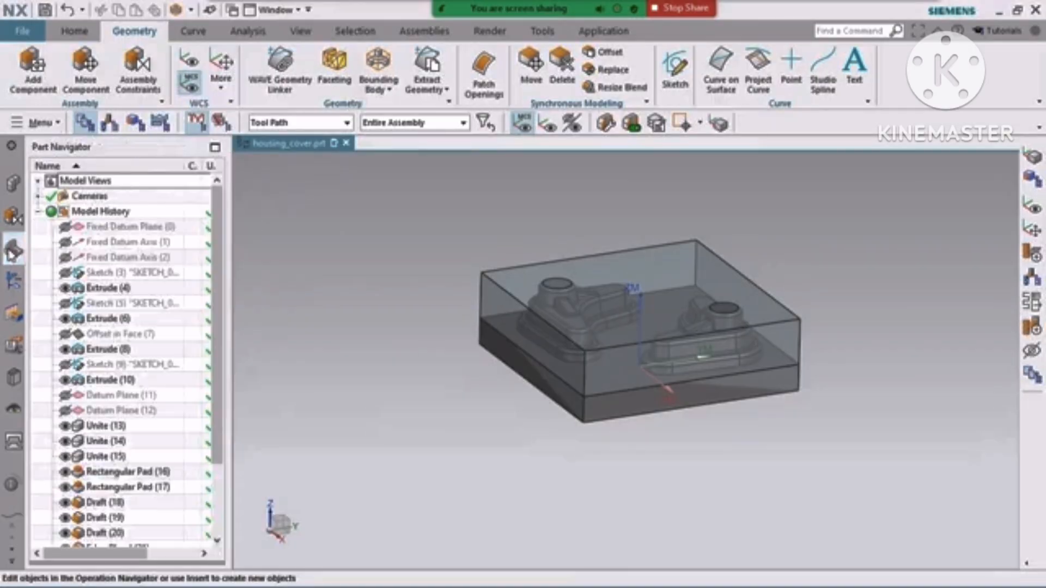
left_click(13, 183)
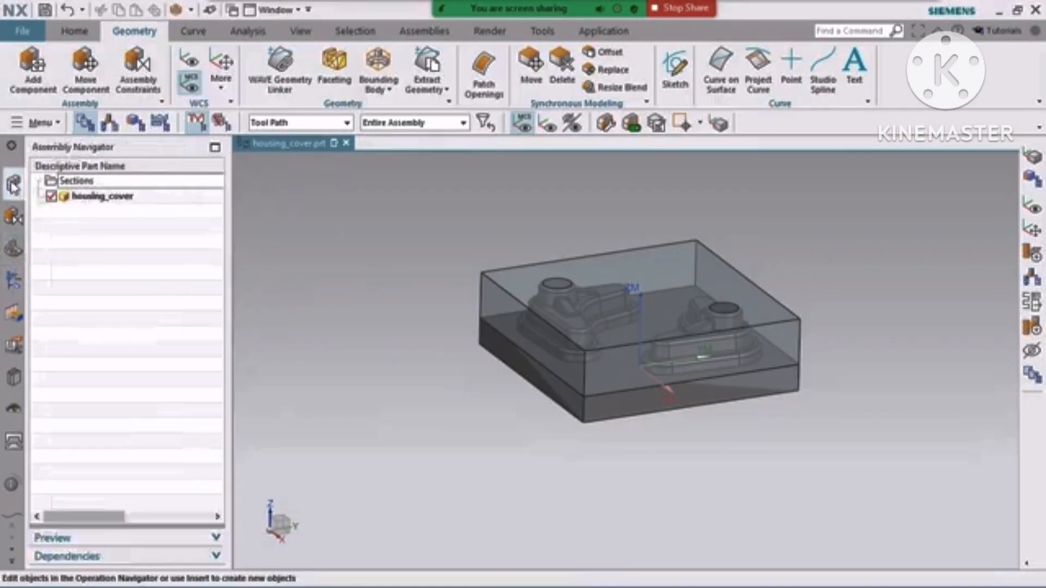
left_click(14, 215)
left_click(14, 248)
scroll(59, 491, "down", 3)
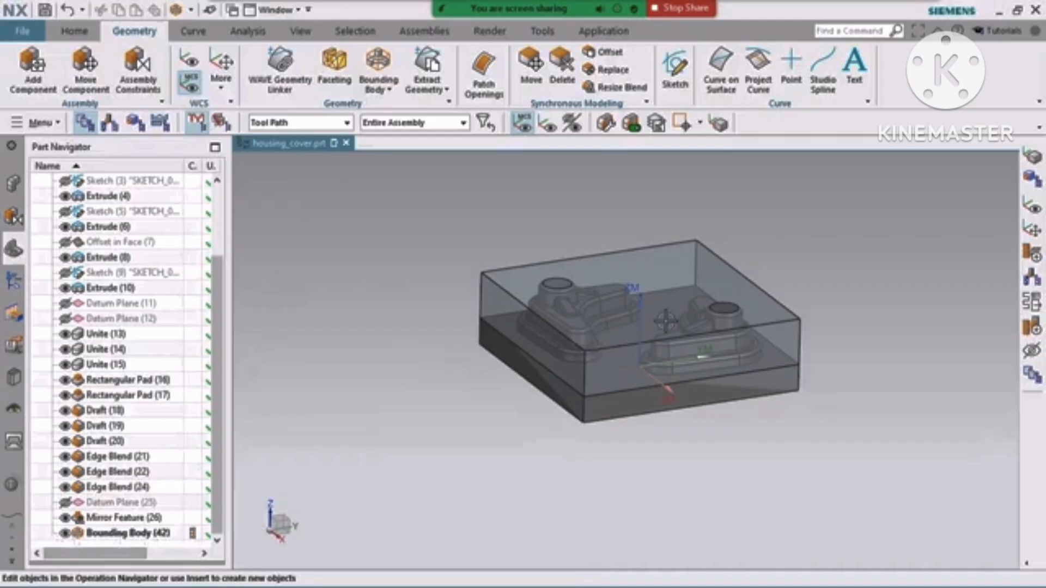
left_click(64, 533)
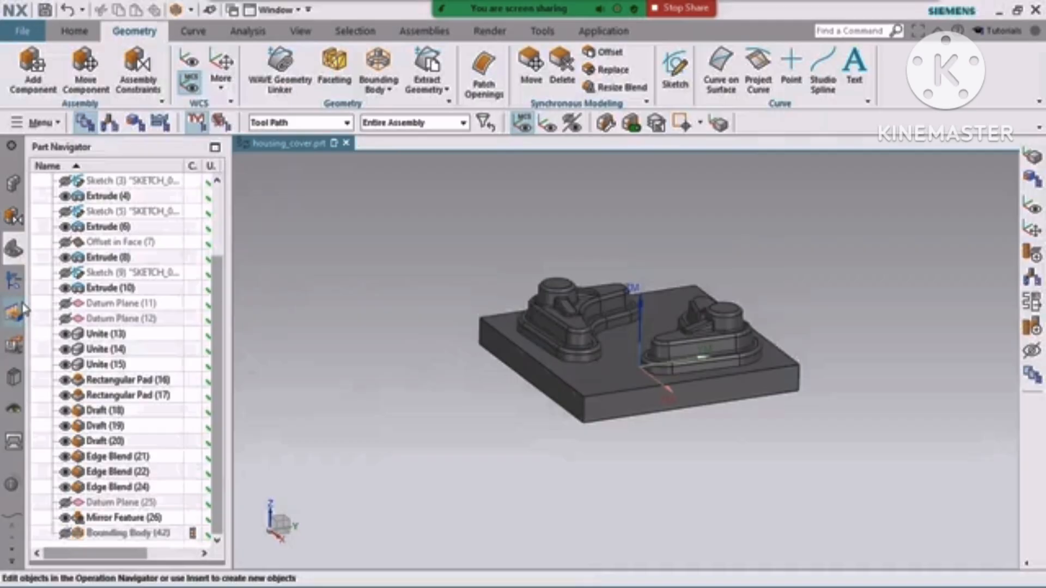
left_click(65, 534)
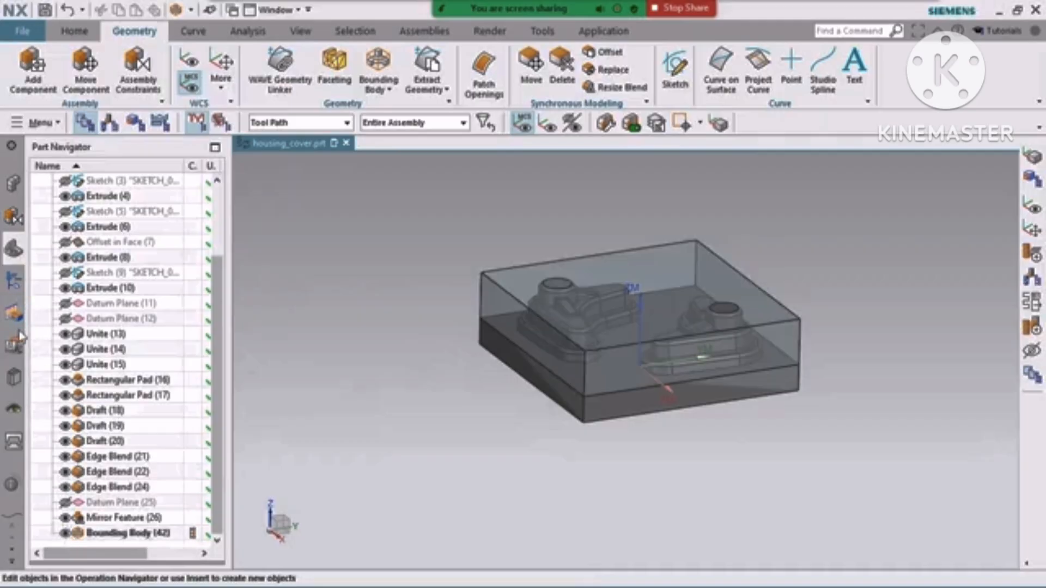
Step: Show the operation navigator's geometry view, expand MCS_MAIN and open its coordinate system definition
left_click(14, 281)
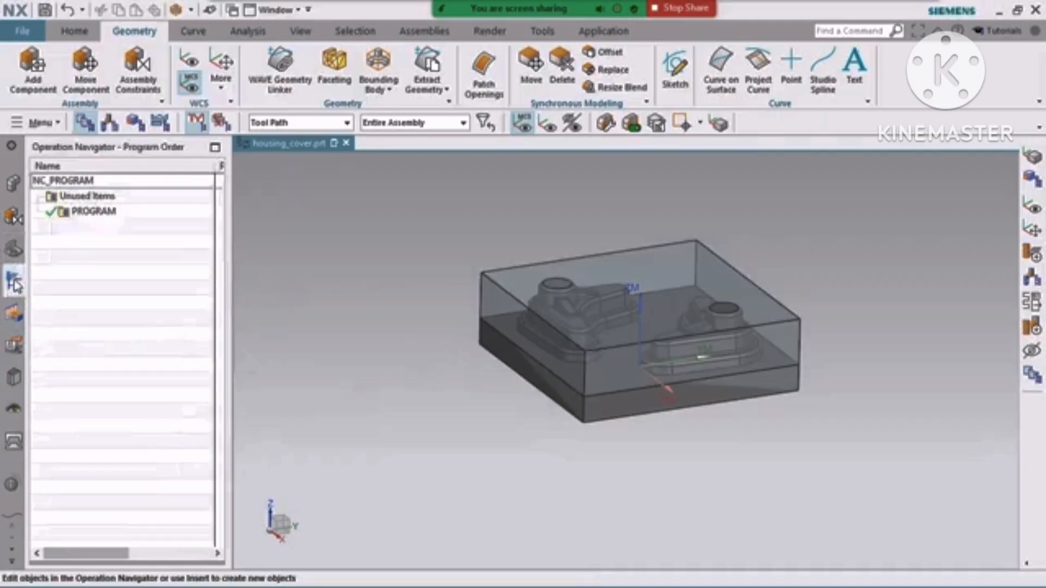
left_click(136, 126)
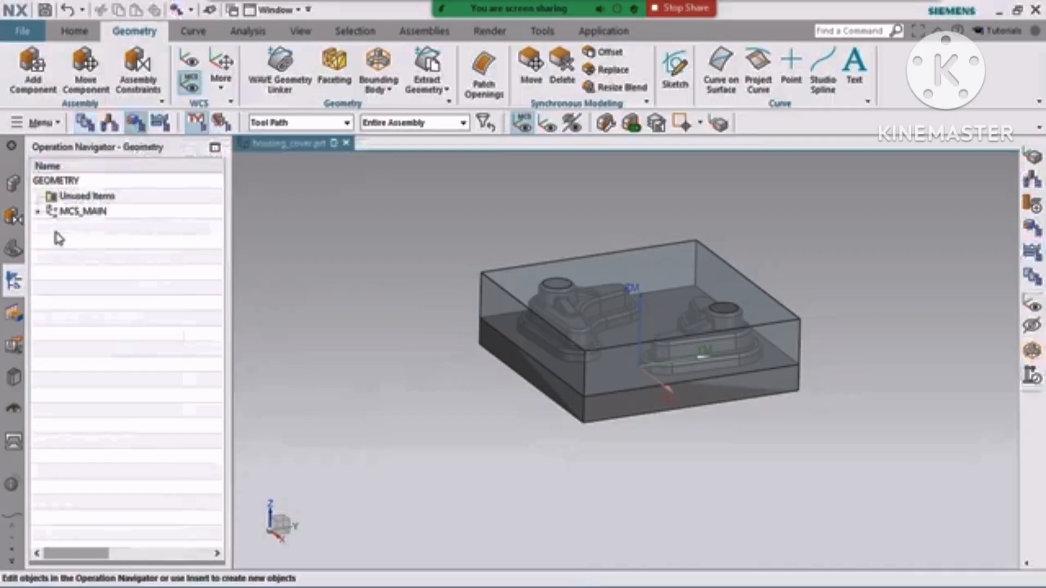
left_click(38, 212)
double_click(86, 213)
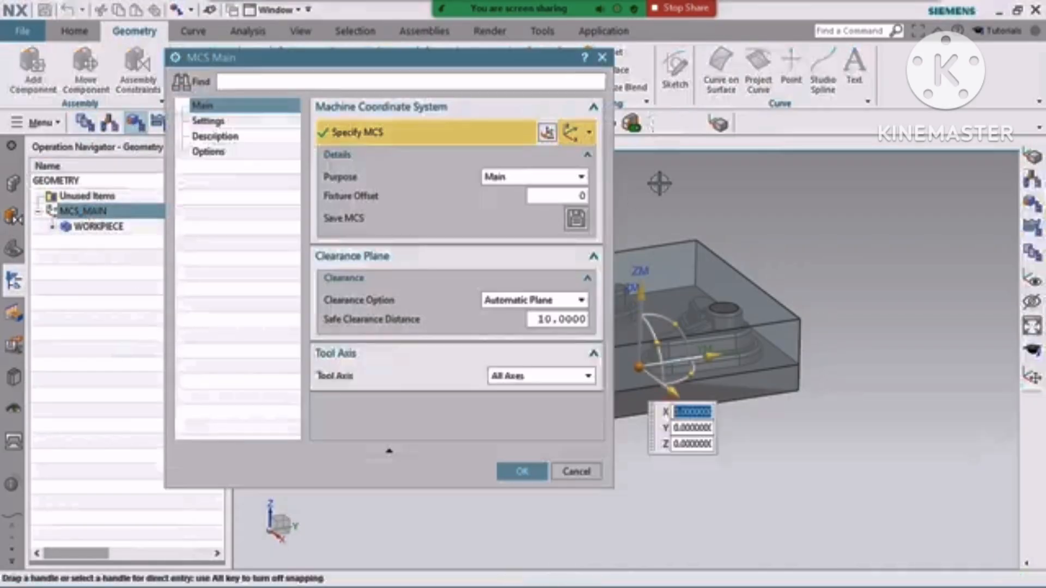
left_click_drag(499, 68, 399, 66)
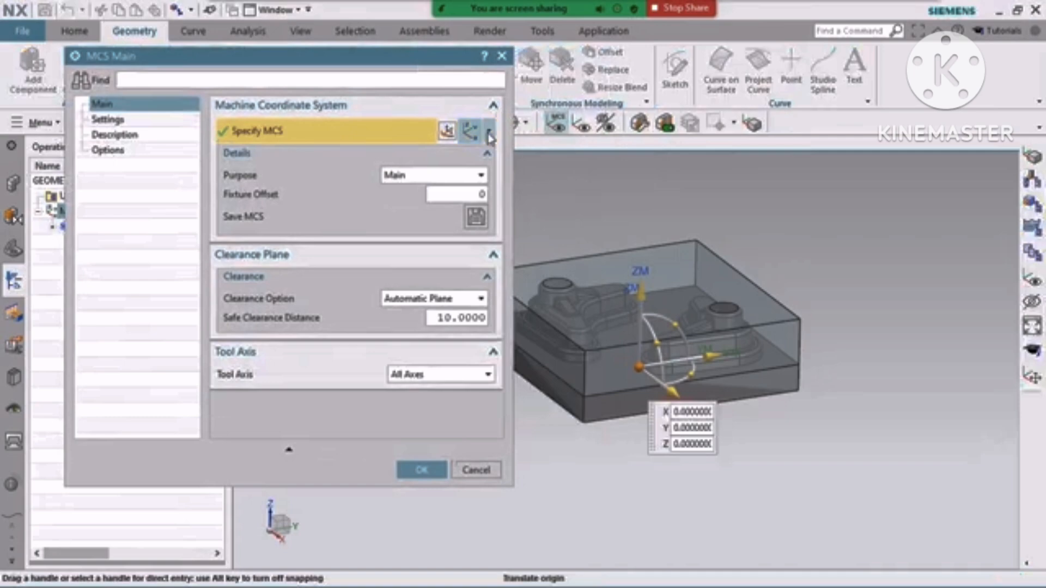
left_click(488, 131)
left_click(446, 130)
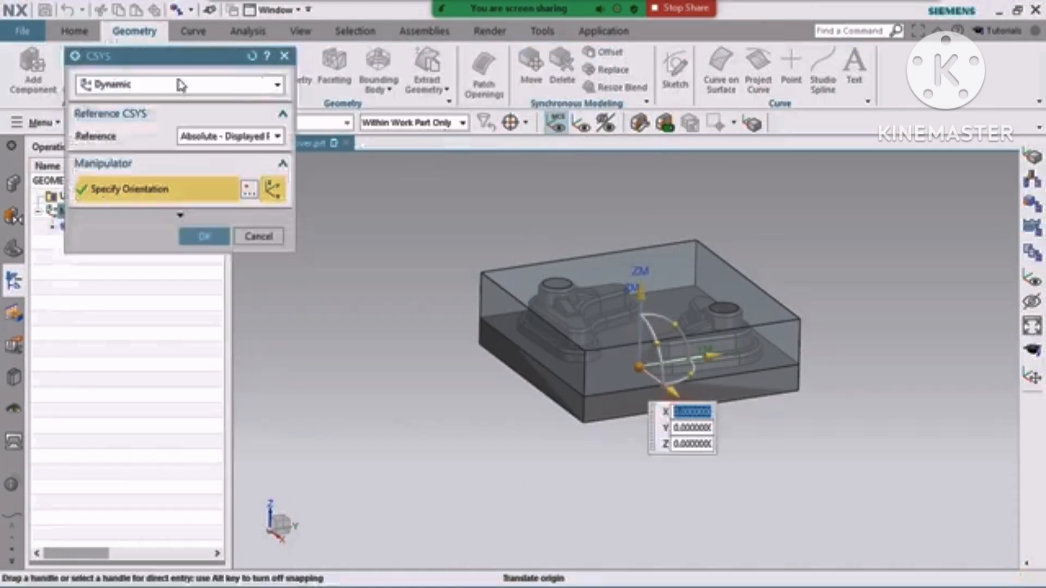
Step: Try placing the machine coordinate system with the Dynamic method at the block's rear top corner, rotated about the ZC axis
left_click(180, 85)
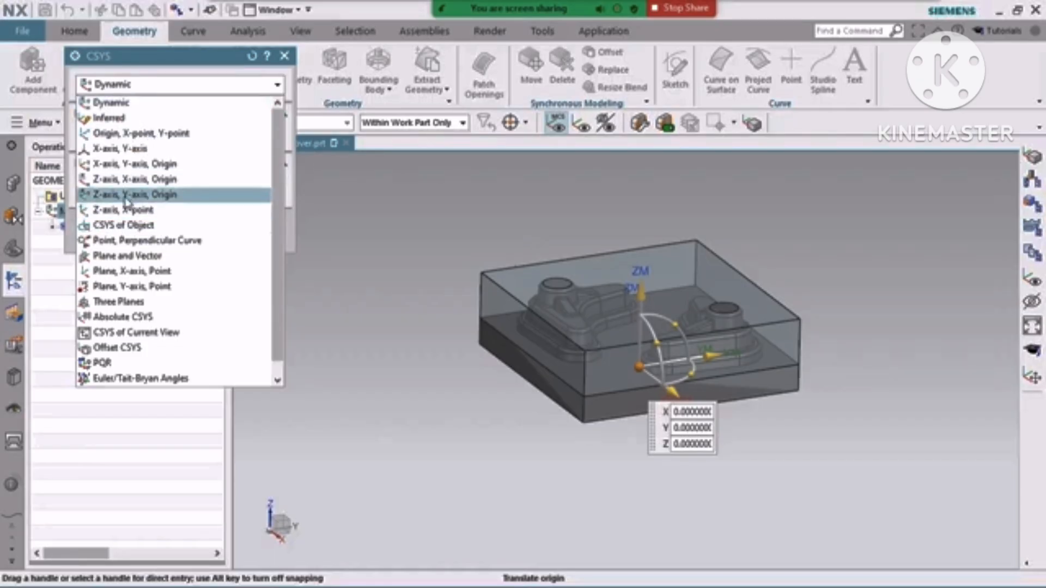
left_click(198, 103)
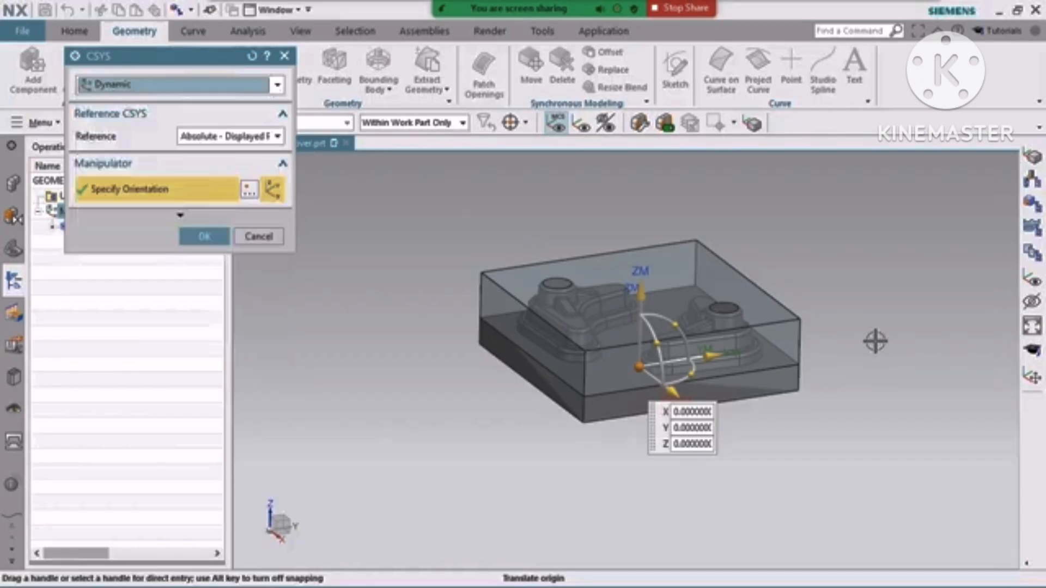
left_click(697, 236)
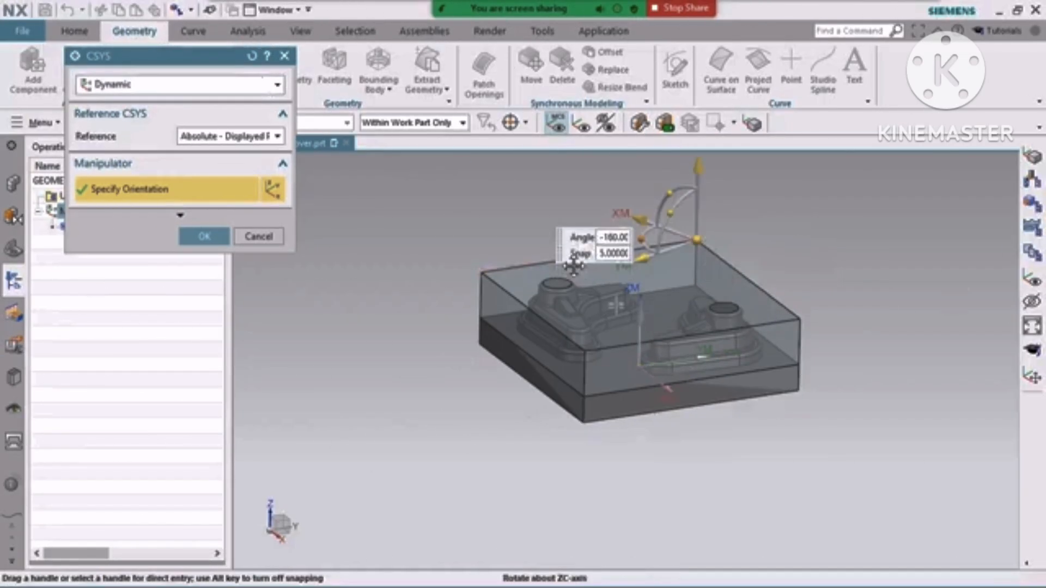
left_click_drag(670, 240, 684, 291)
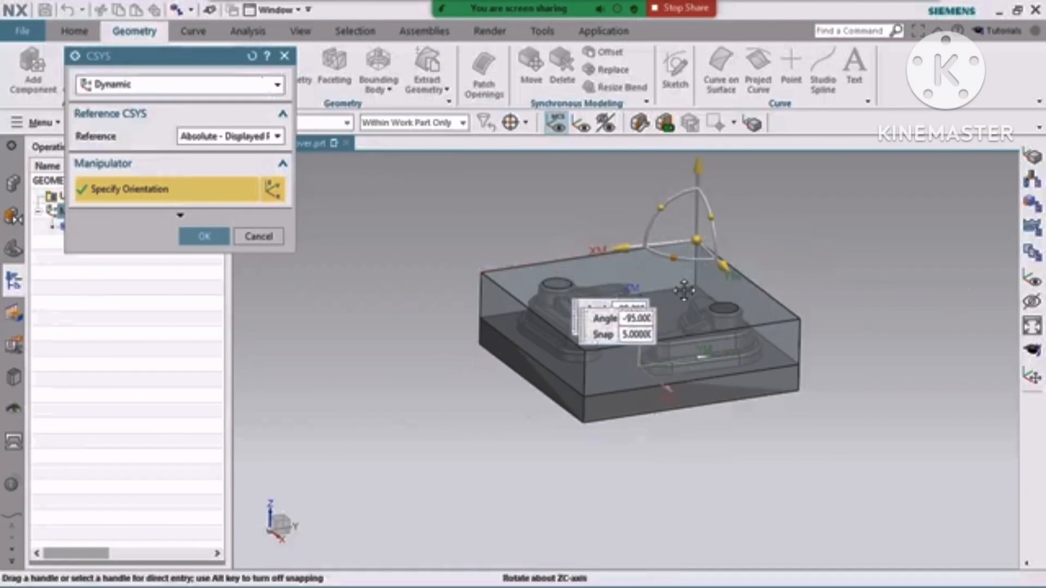
left_click(697, 239)
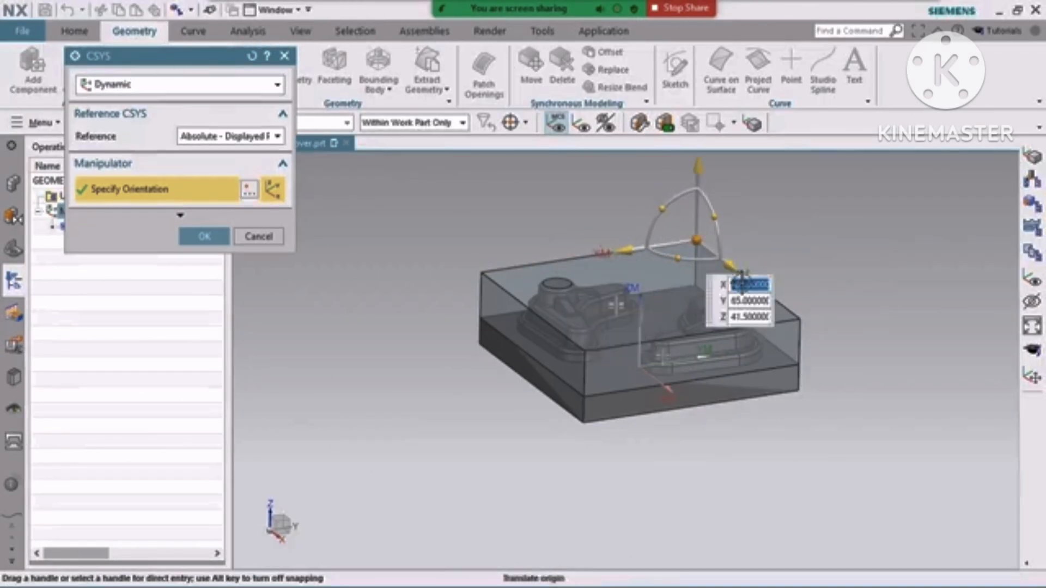
Step: Define the machine coordinate system with the Inferred method from the bounding body's top face and accept the MCS Main settings
left_click(155, 87)
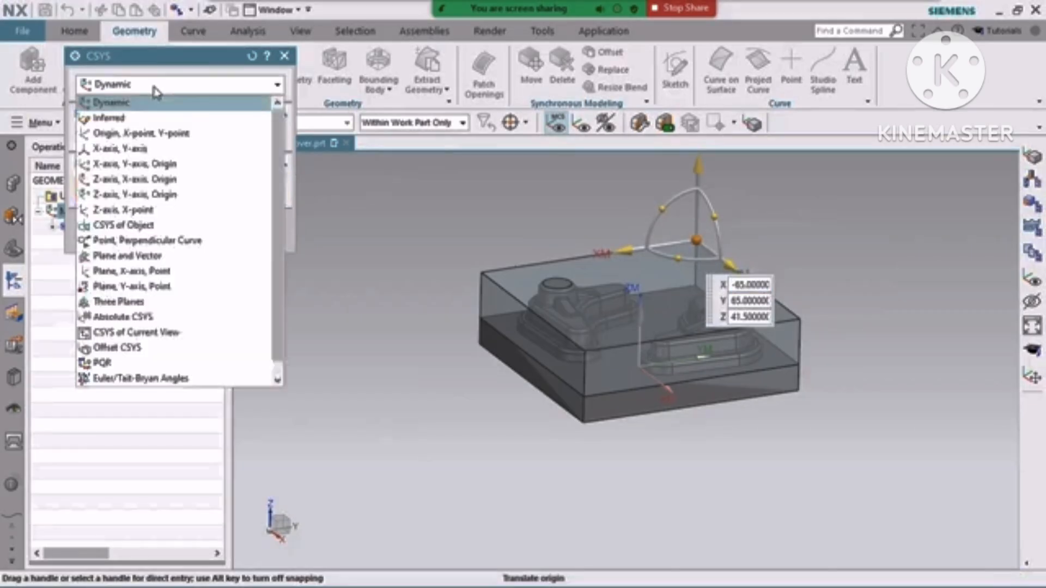
left_click(103, 124)
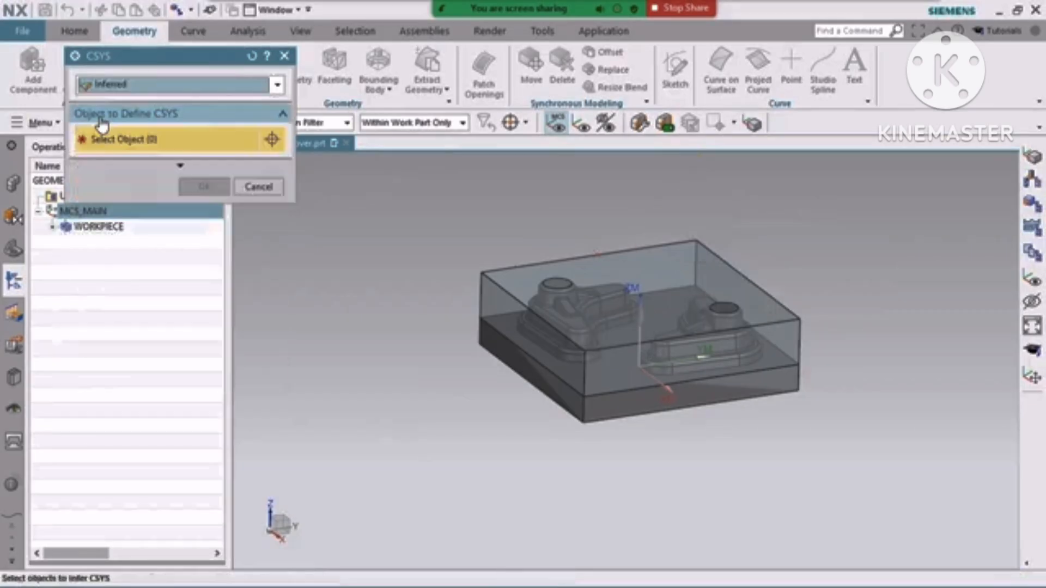
left_click(664, 277)
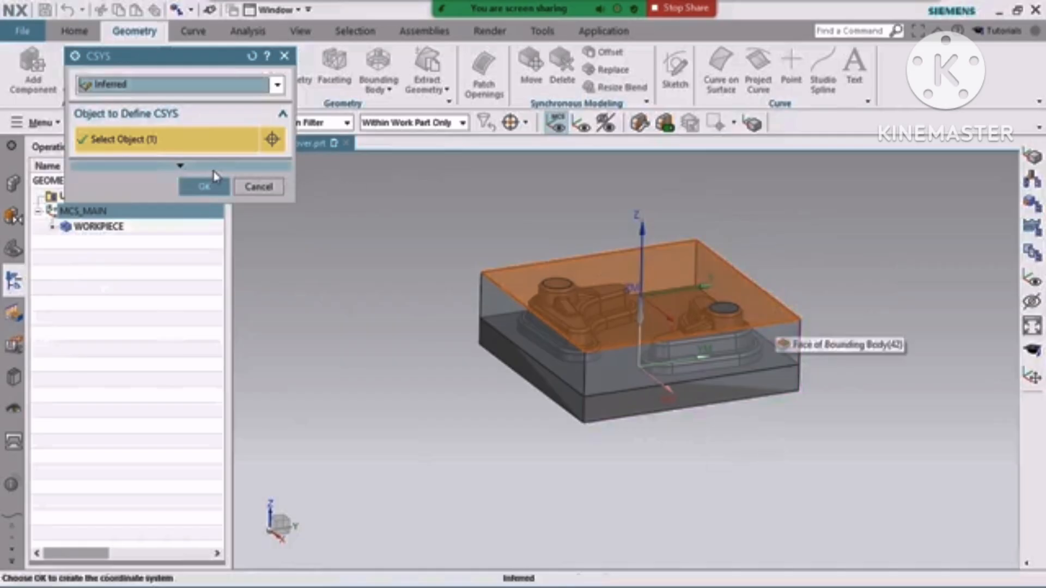
left_click(203, 187)
middle_click_drag(683, 430, 654, 369)
left_click(421, 470)
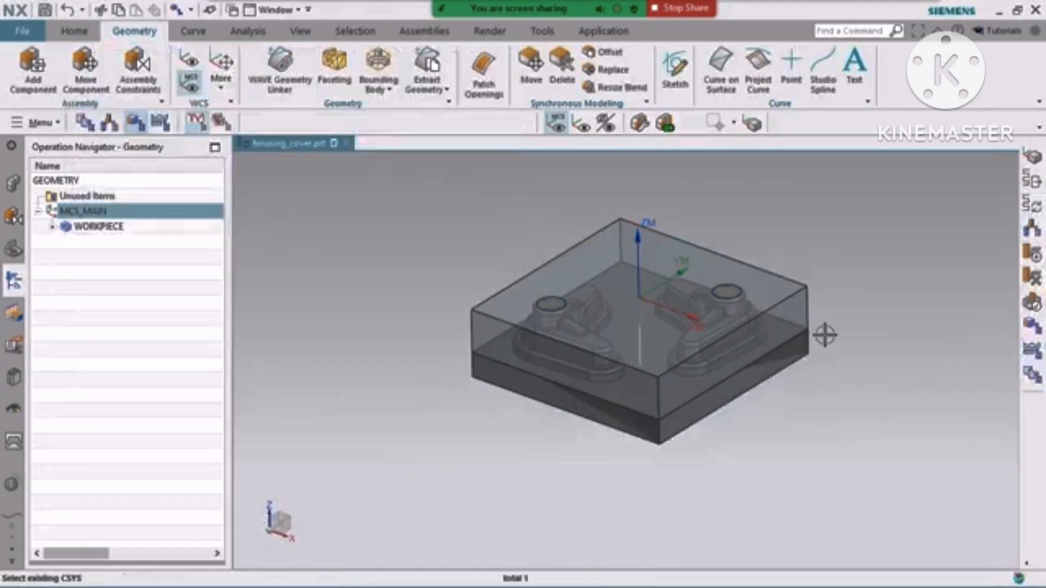
Step: Orient the WCS with the Inferred method to the bounding body's top face
mouse_move(876, 352)
middle_mouse_down()
mouse_move(901, 373)
mouse_move(883, 362)
middle_mouse_up()
middle_click_drag(812, 360, 805, 345)
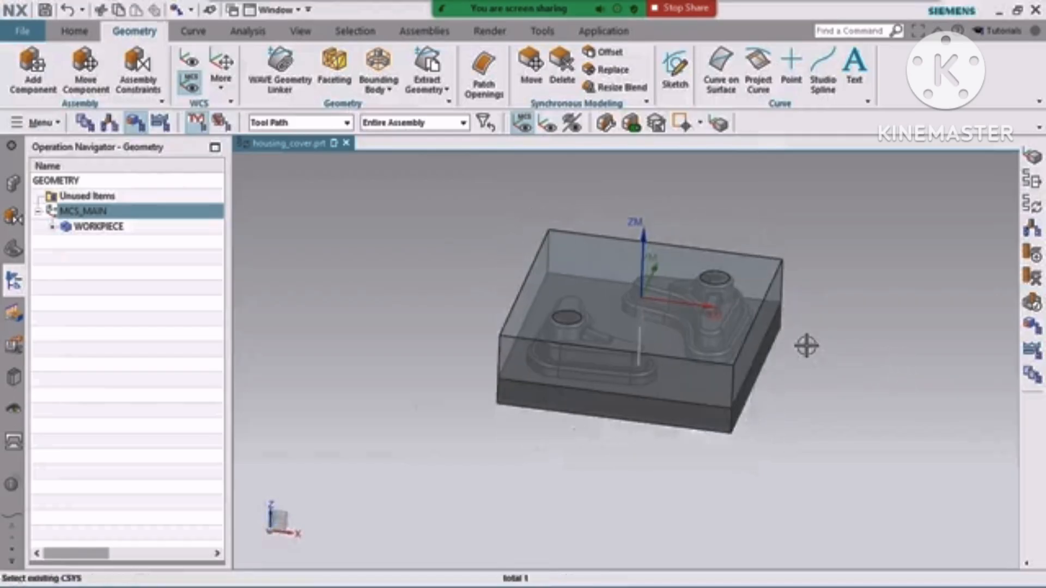
left_click(41, 122)
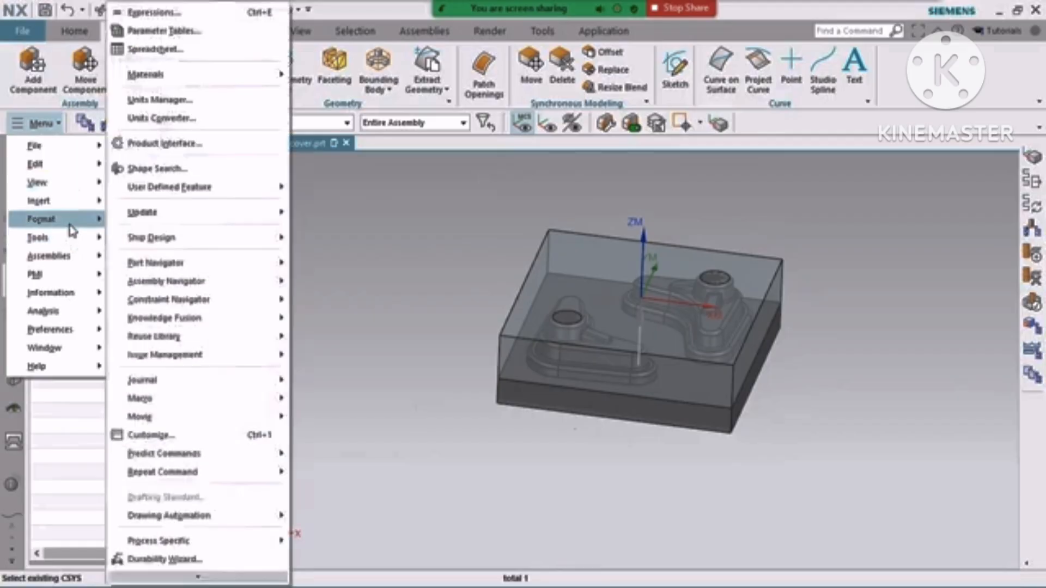
mouse_move(73, 228)
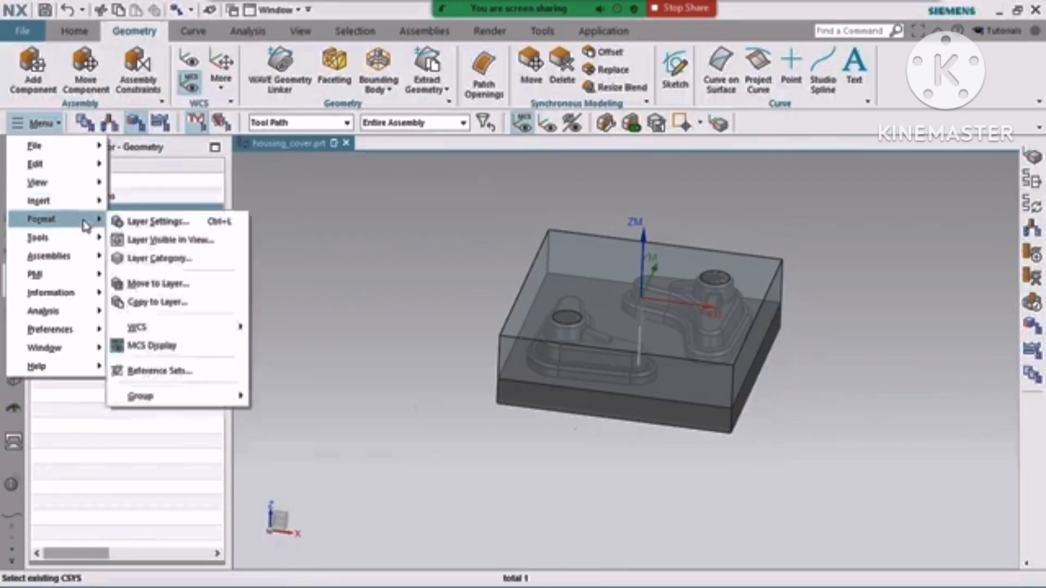
mouse_move(198, 333)
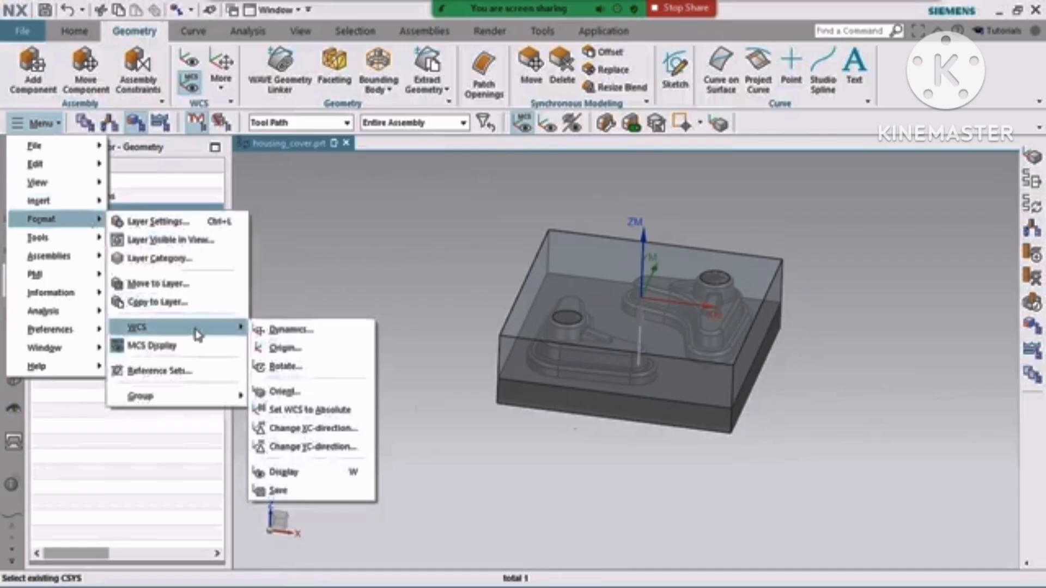
left_click(289, 392)
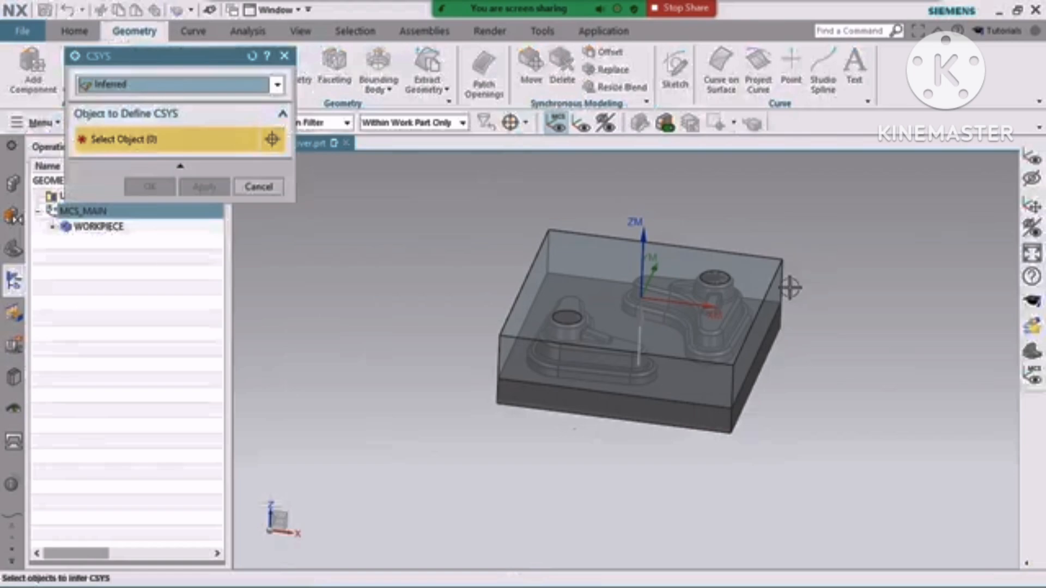
left_click(680, 252)
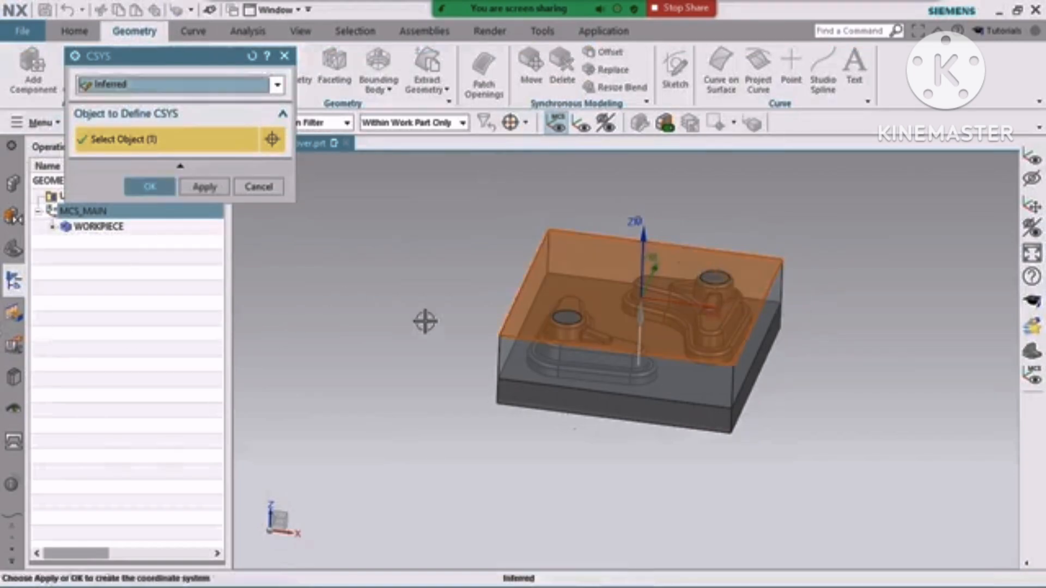
left_click(153, 186)
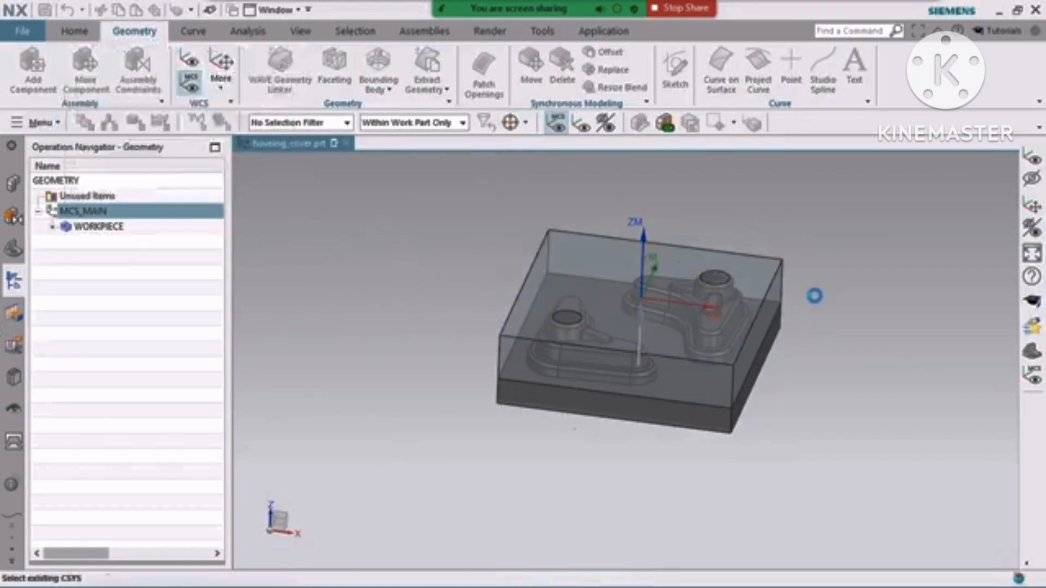
Step: Display the WCS on the block's top face, toggling the WCS and MCS displays to compare the two coordinate systems
scroll(636, 290, "up", 2)
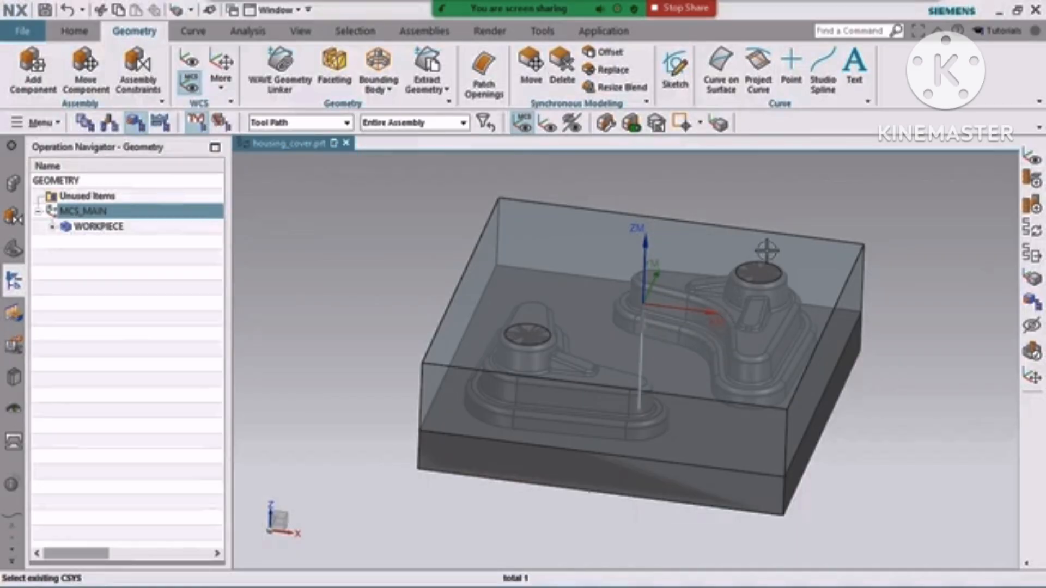
key("w")
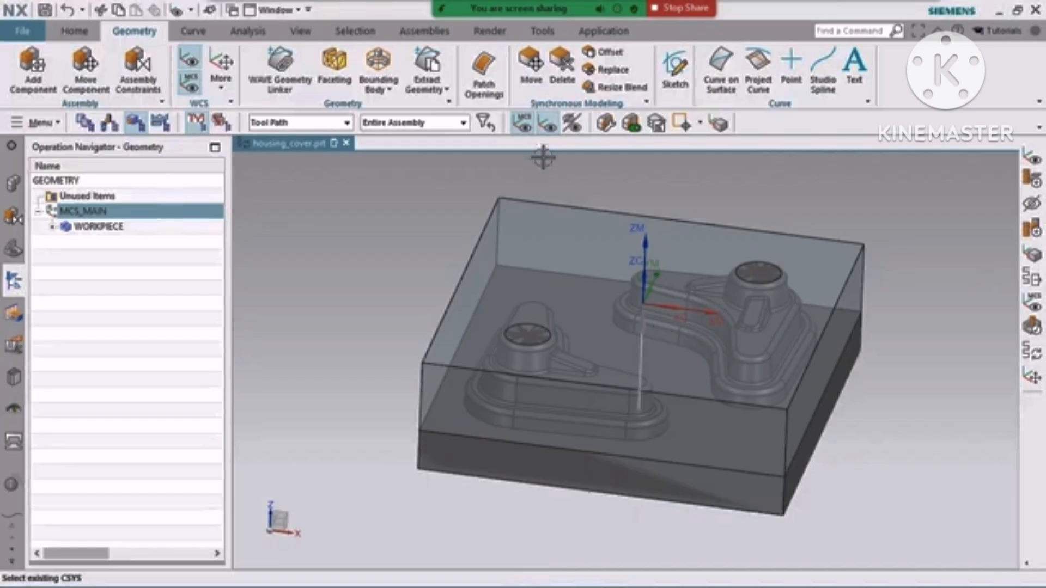
left_click(548, 124)
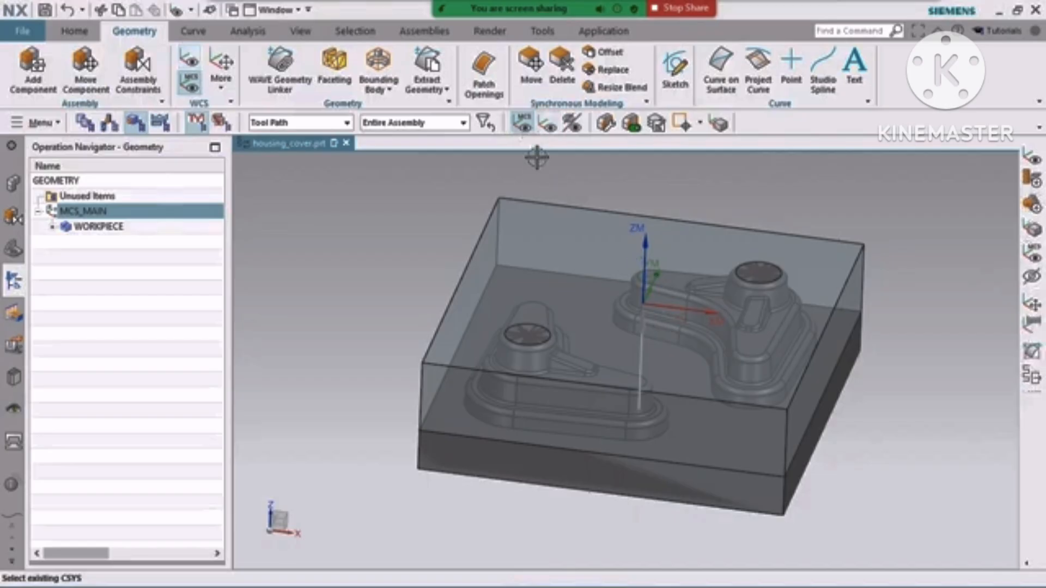
left_click(548, 125)
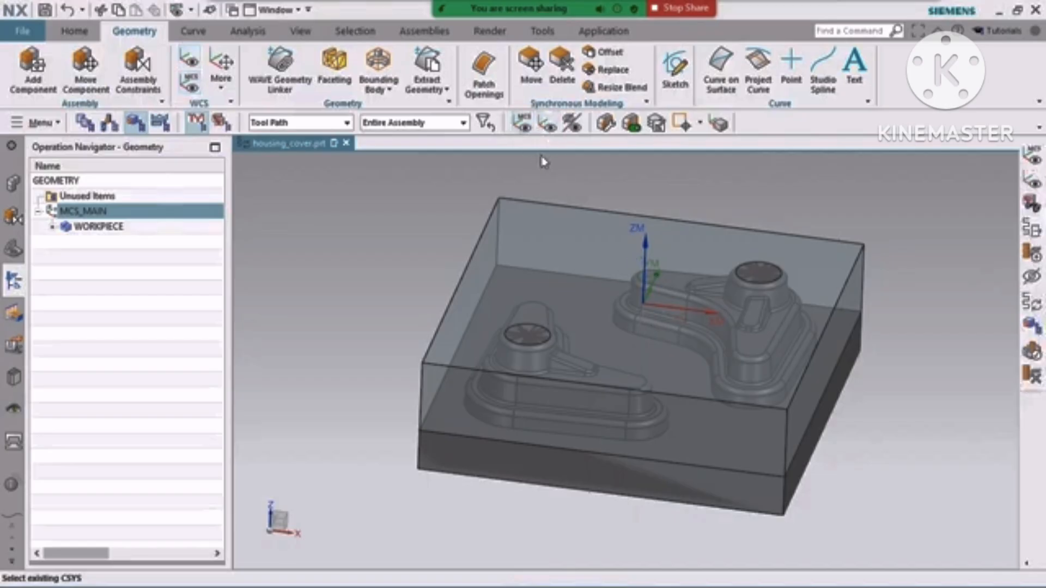
left_click(524, 128)
left_click(523, 126)
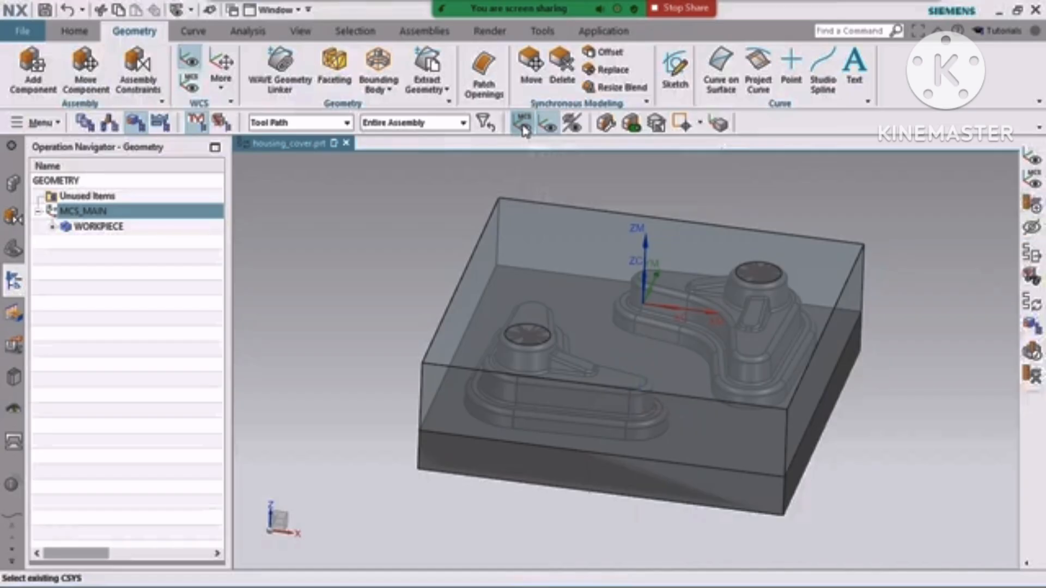
scroll(635, 326, "down", 1)
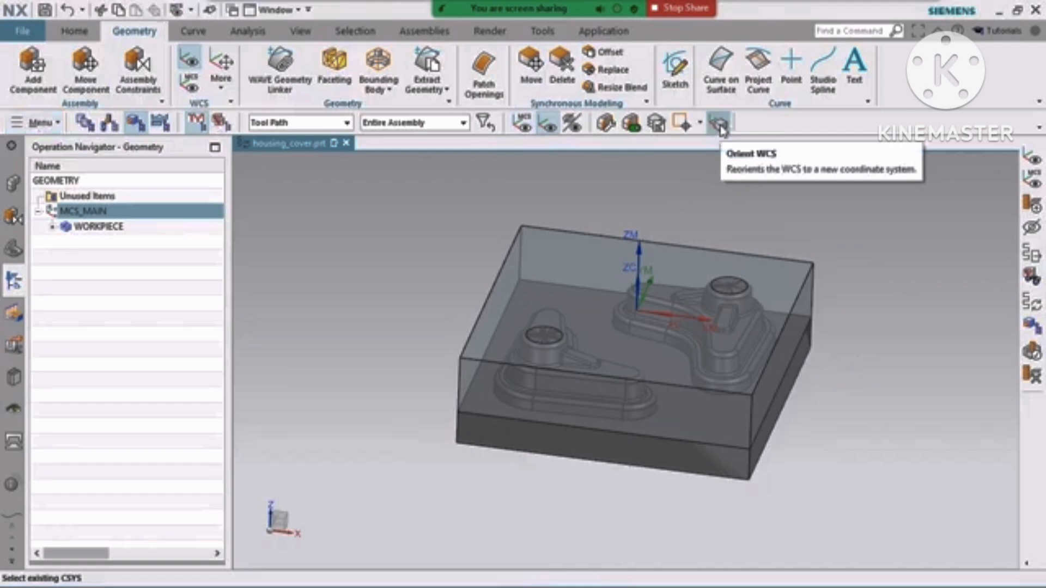
left_click(39, 123)
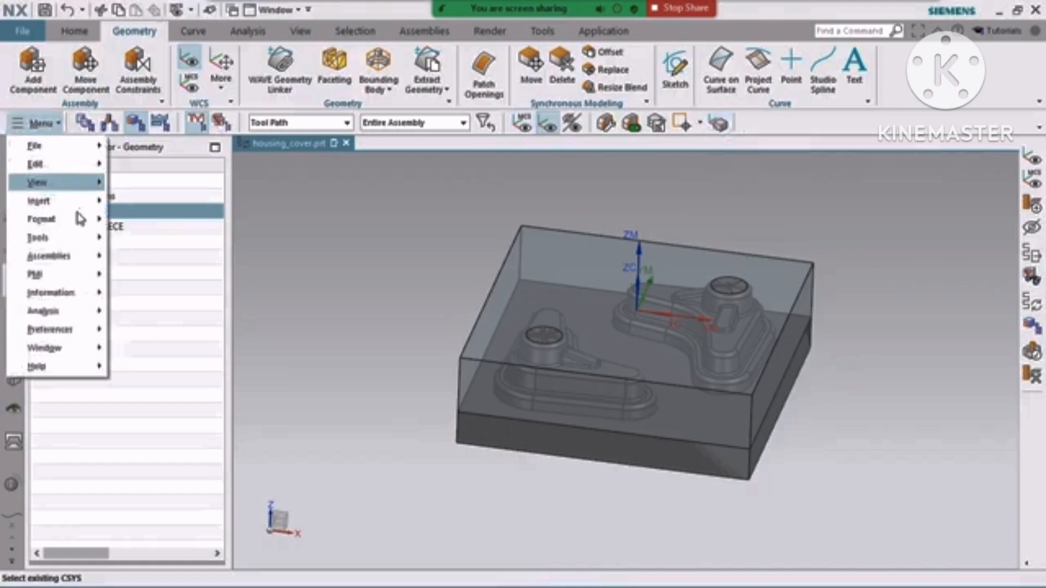
mouse_move(83, 227)
mouse_move(163, 327)
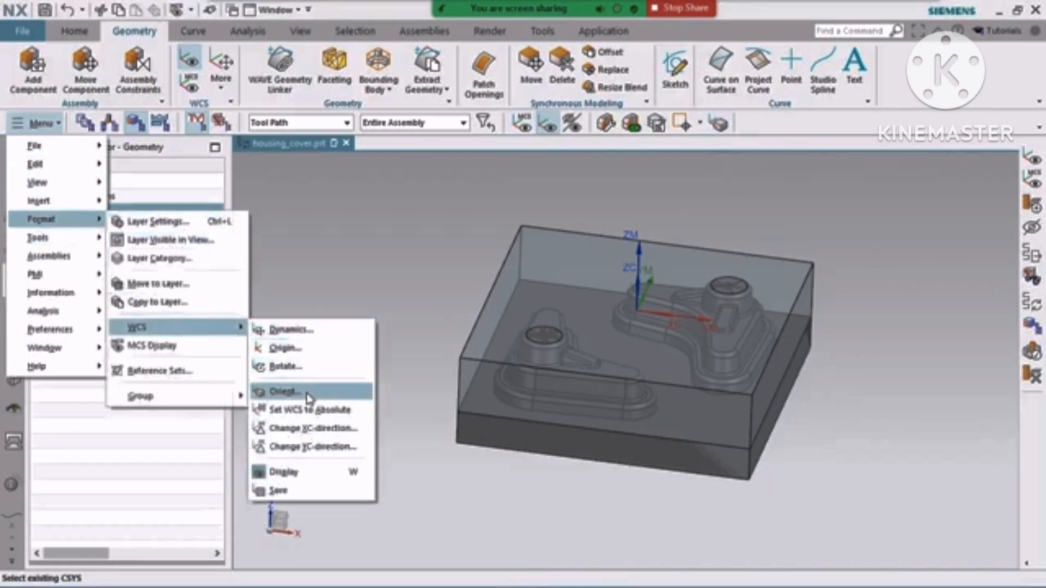
left_click(882, 243)
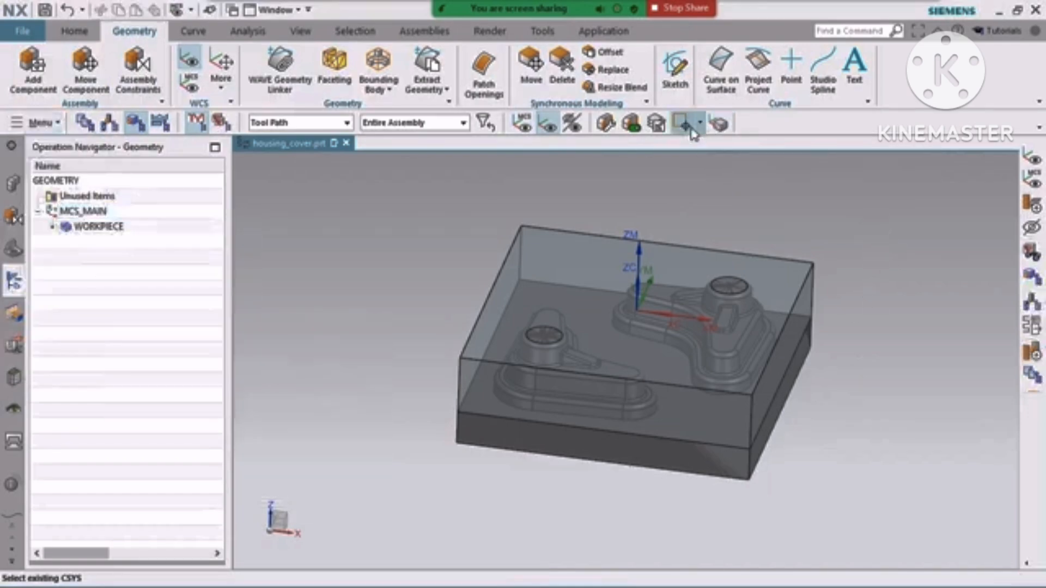
left_click(718, 124)
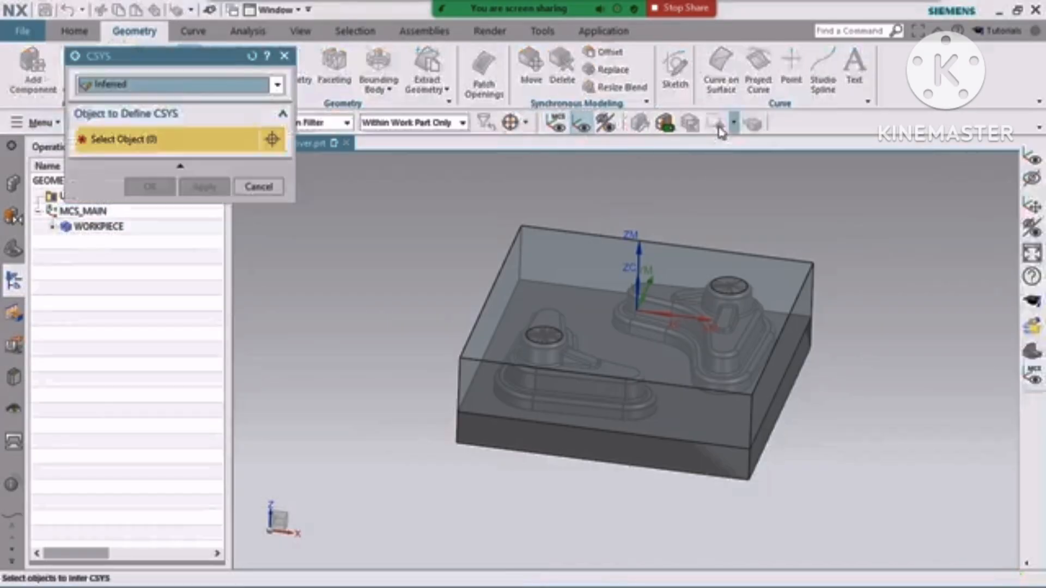
left_click(136, 84)
left_click(133, 85)
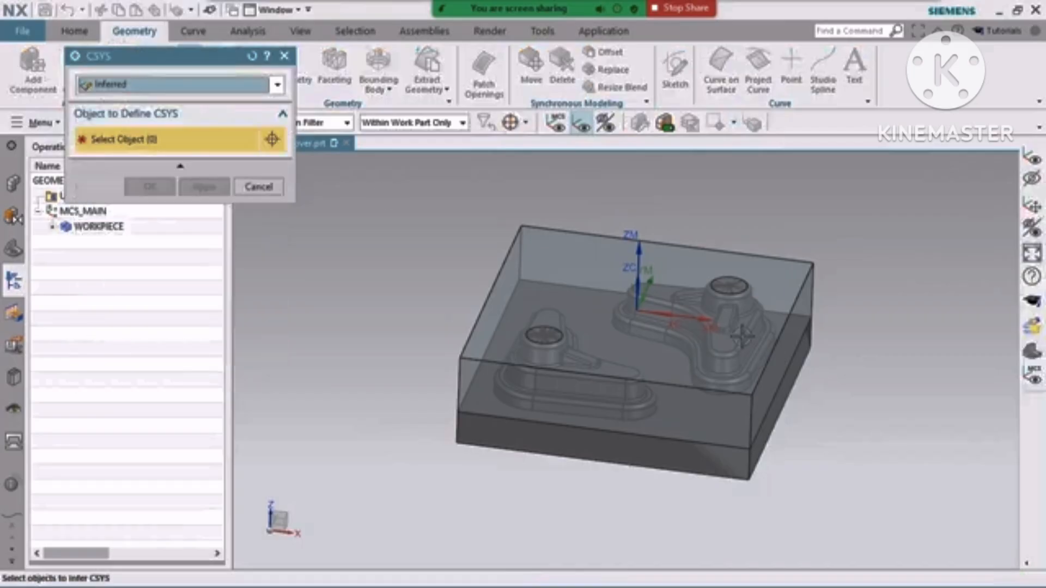
left_click(266, 189)
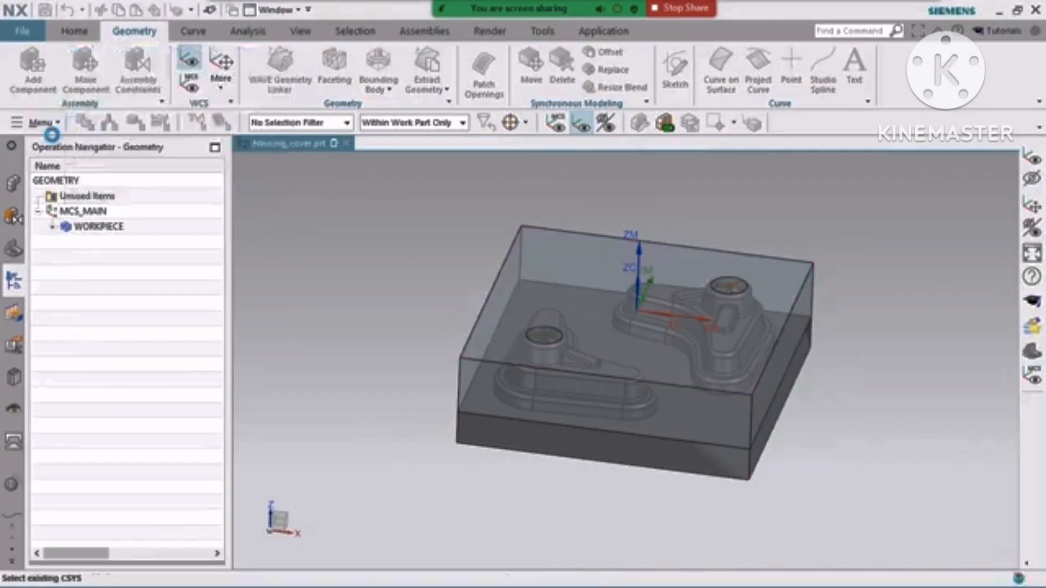
left_click(43, 122)
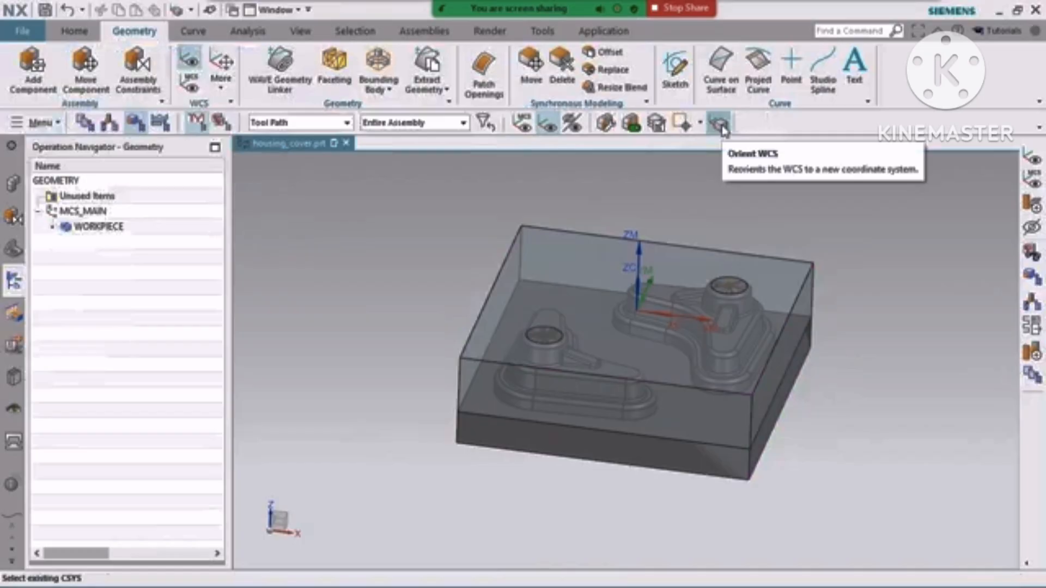
Step: Search the commands for "instal" and examine the placement options for Install NC Postprocessor
left_click(856, 29)
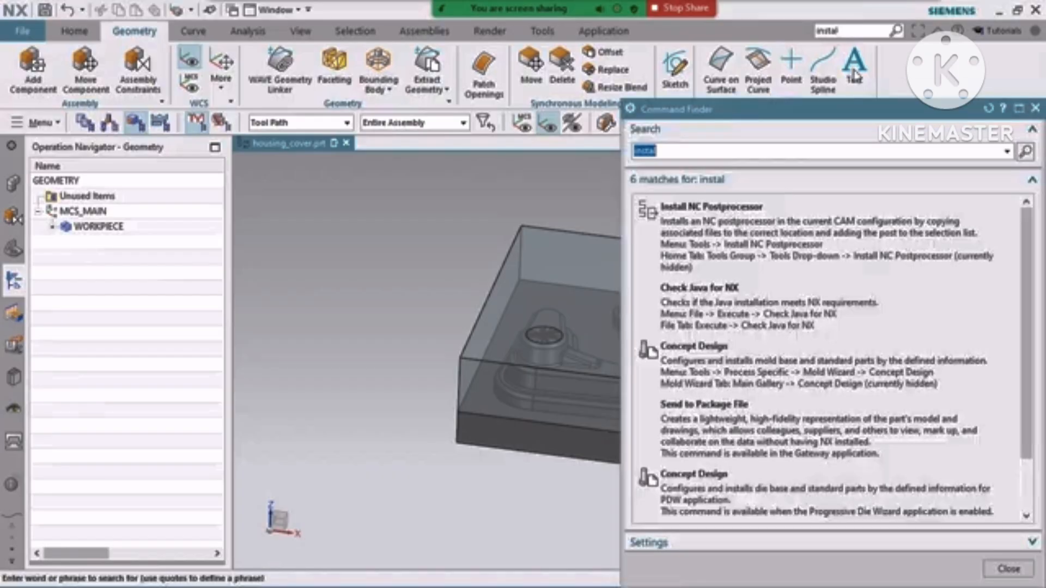
key("Return")
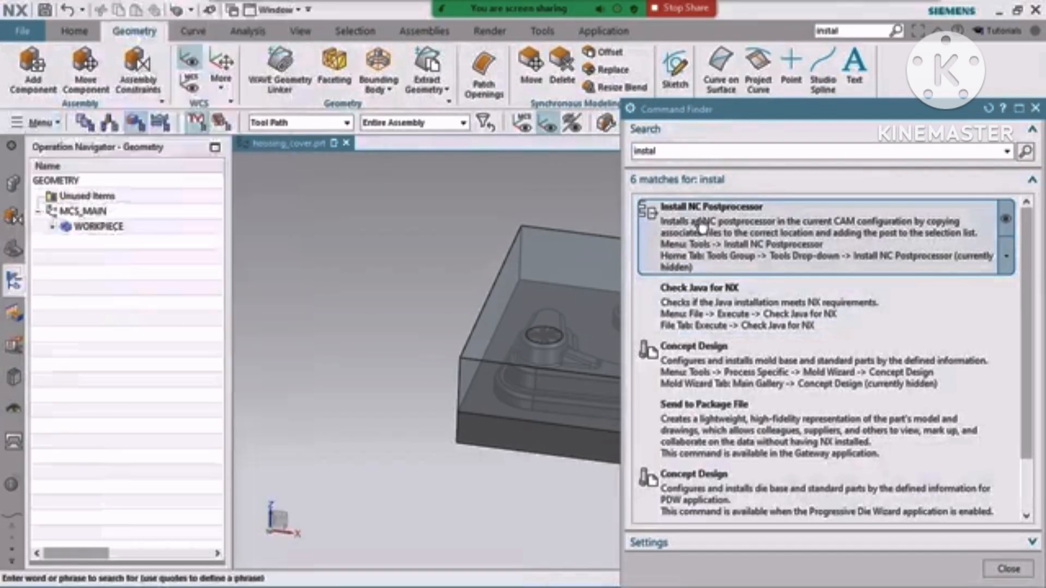
right_click(702, 221)
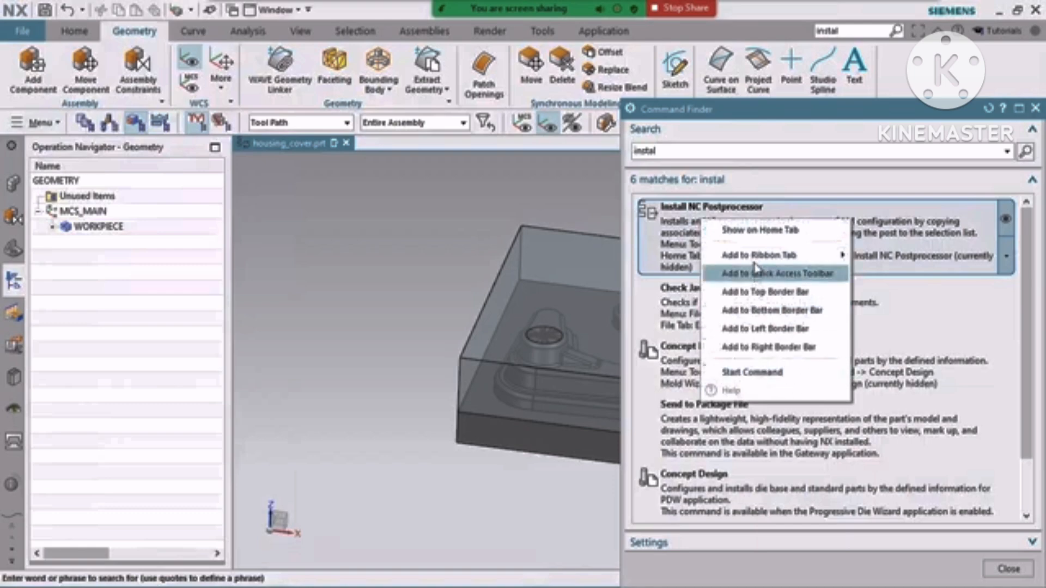
mouse_move(767, 261)
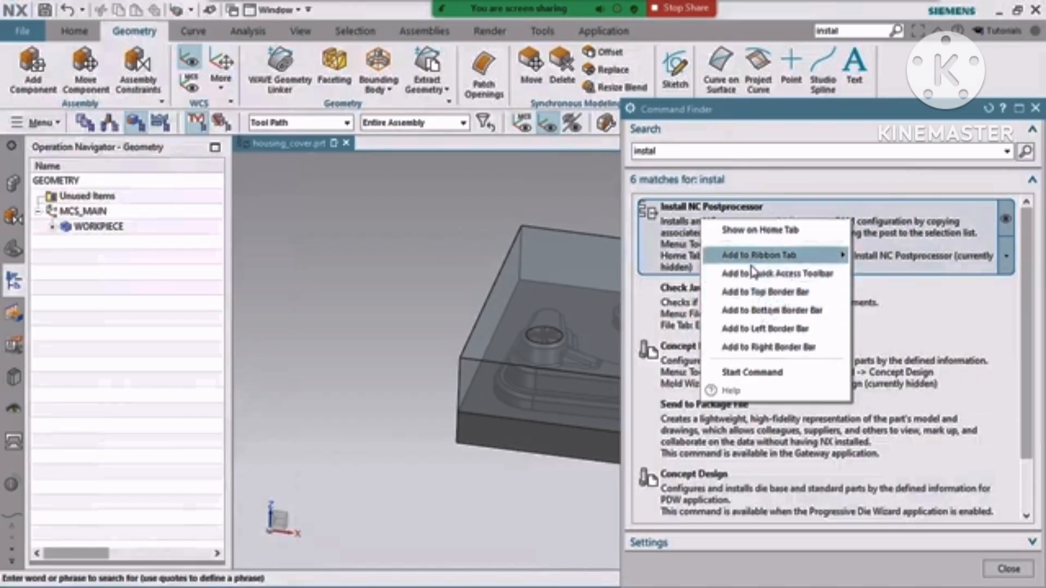
left_click(1035, 108)
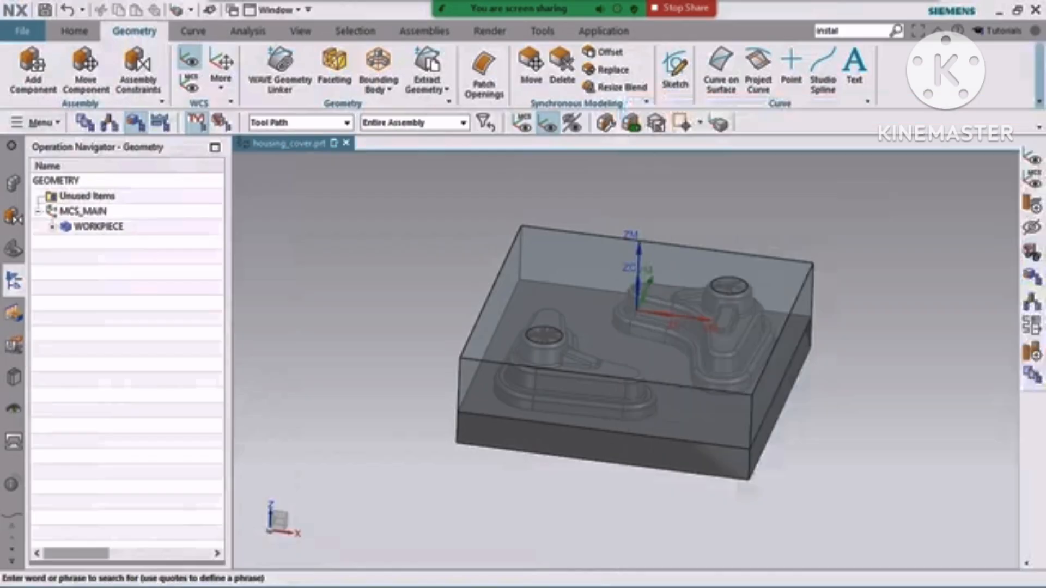
Step: Copy the MCS_LOCAL coordinate system under WORKPIECE and delete the original from the geometry tree
left_click(53, 228)
right_click(95, 248)
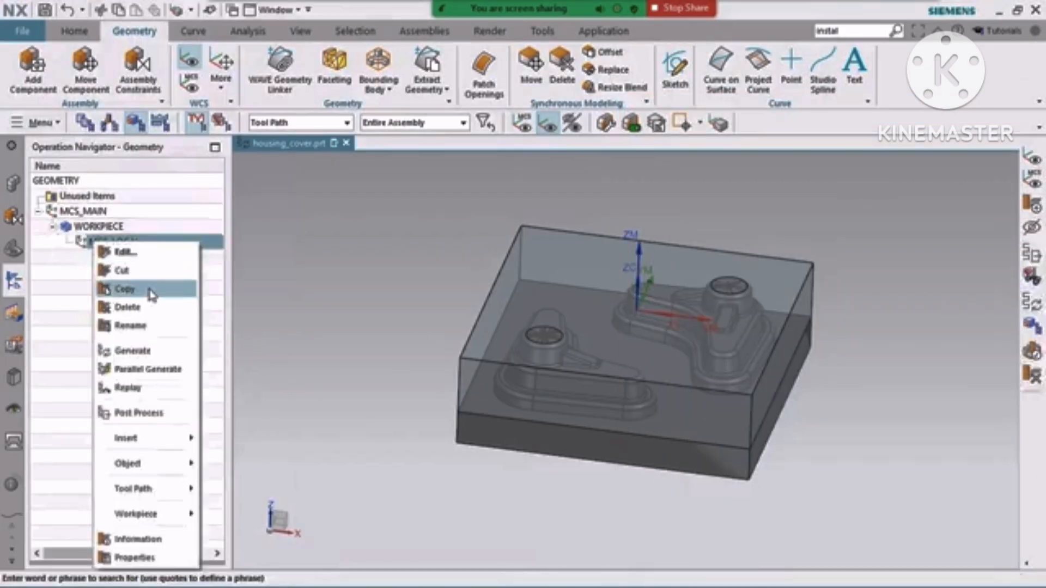
left_click(147, 289)
right_click(119, 245)
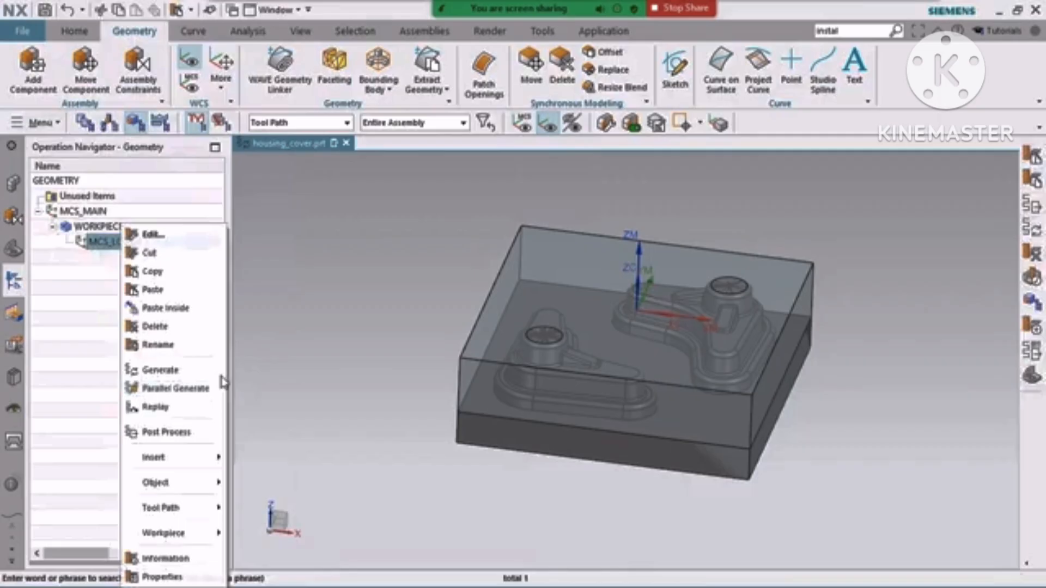
left_click(170, 327)
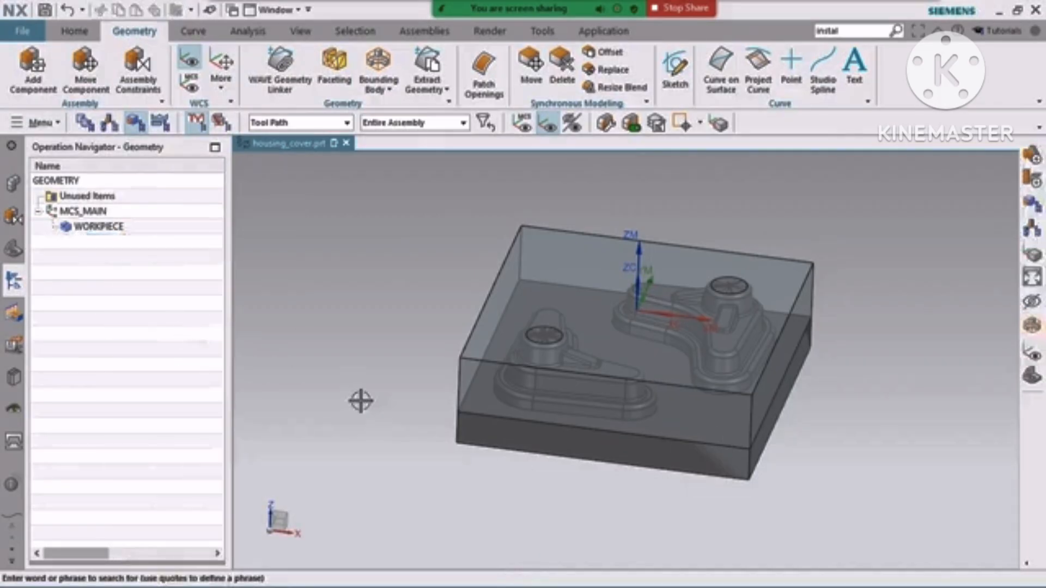
Step: Examine the MCS_MAIN settings, including the fixture offset, and leave them without applying a change
scroll(361, 401, "down", 2)
middle_click_drag(599, 334, 589, 275)
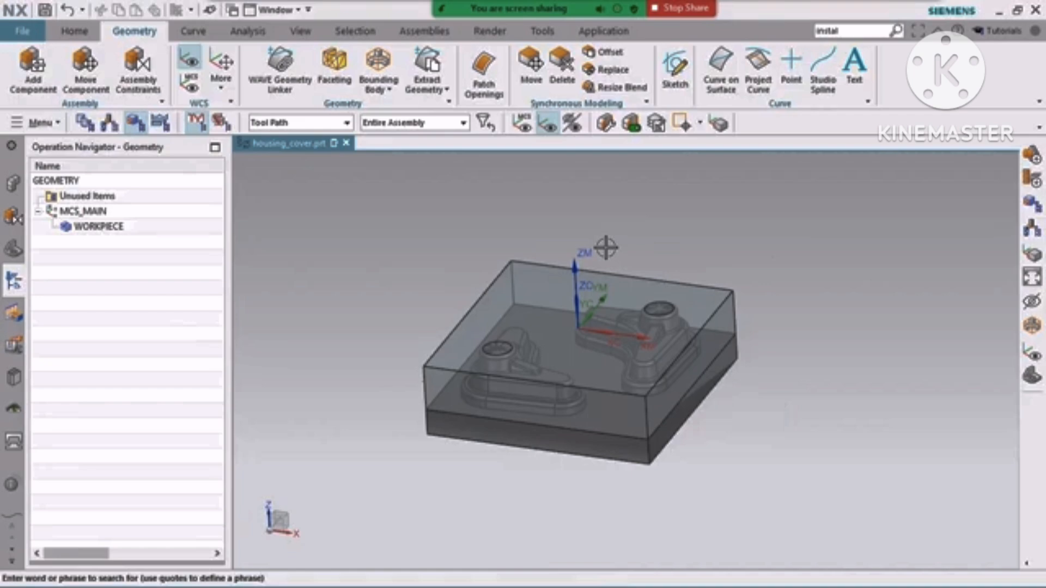
mouse_move(660, 257)
middle_mouse_down()
mouse_move(697, 238)
mouse_move(669, 241)
middle_mouse_up()
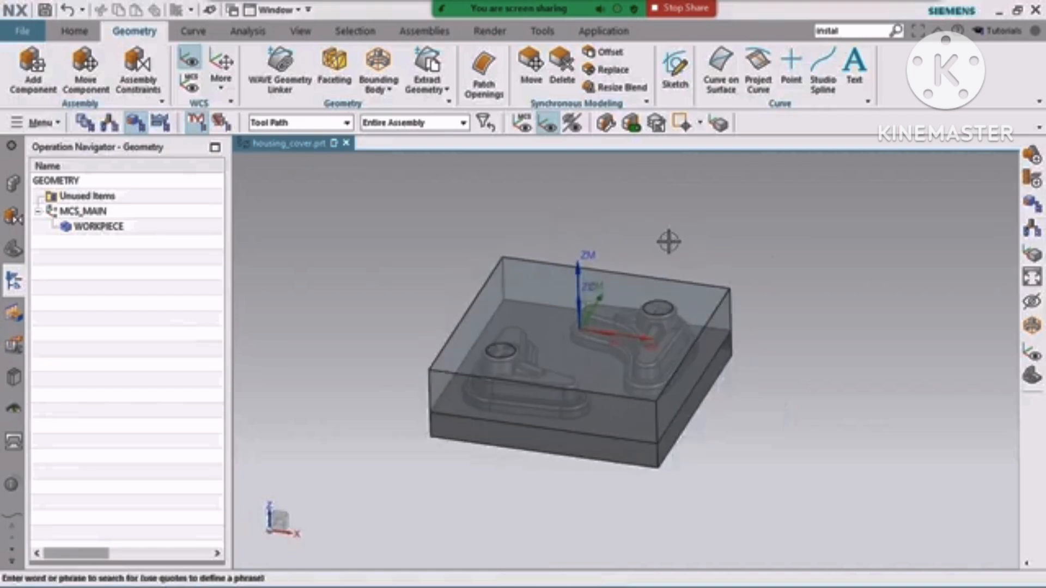
double_click(87, 211)
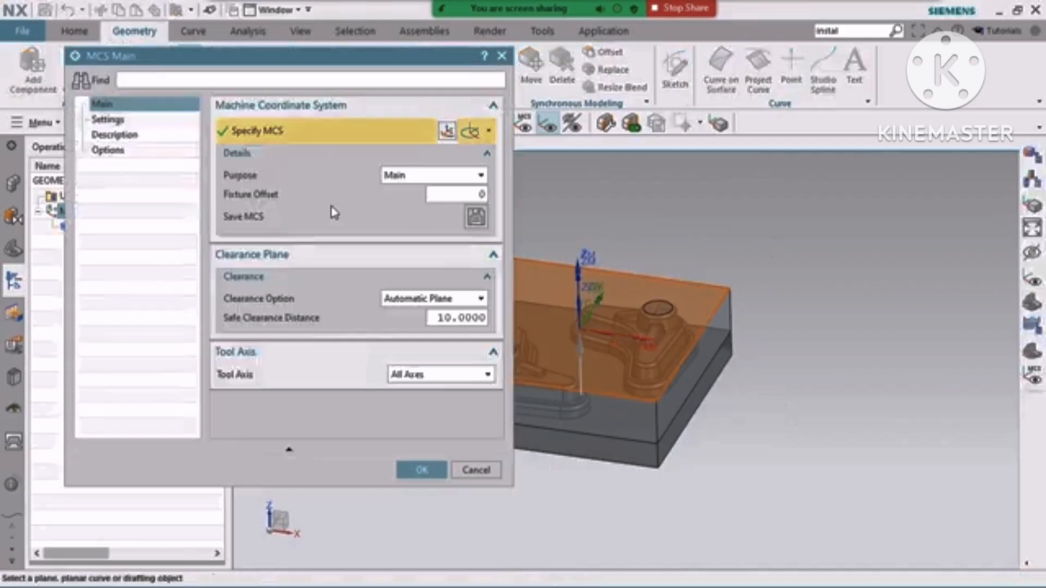
double_click(466, 195)
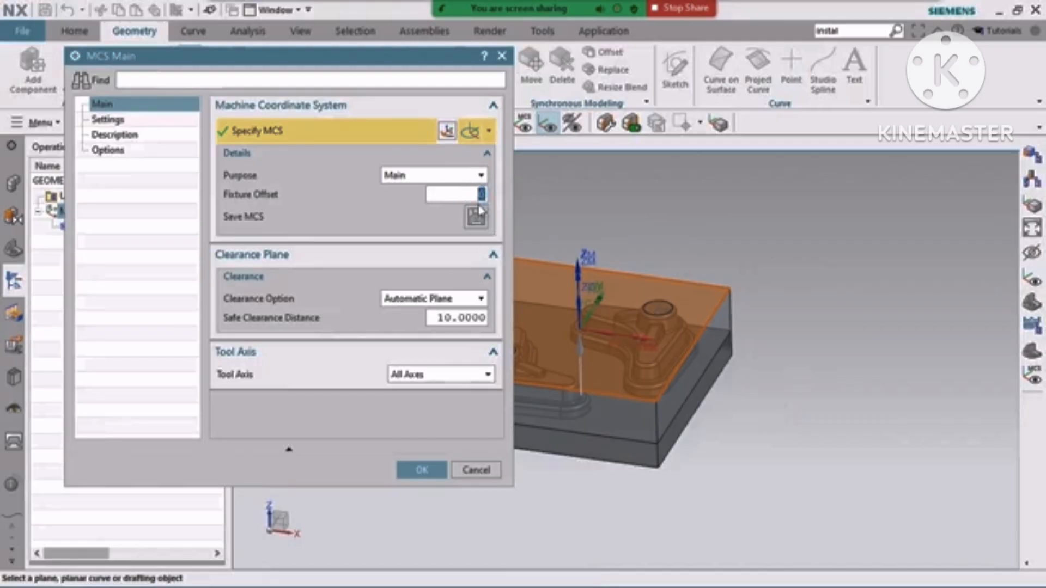
left_click(477, 470)
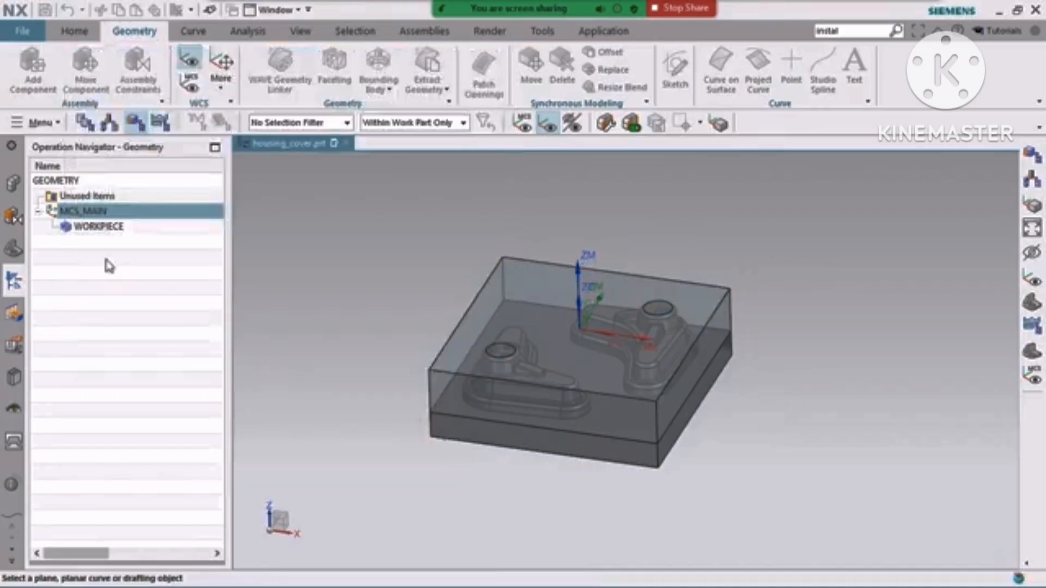
Step: Specify the solid body of Extrude(4), the housing cover die beneath the bounding body, as the WORKPIECE part geometry
double_click(84, 227)
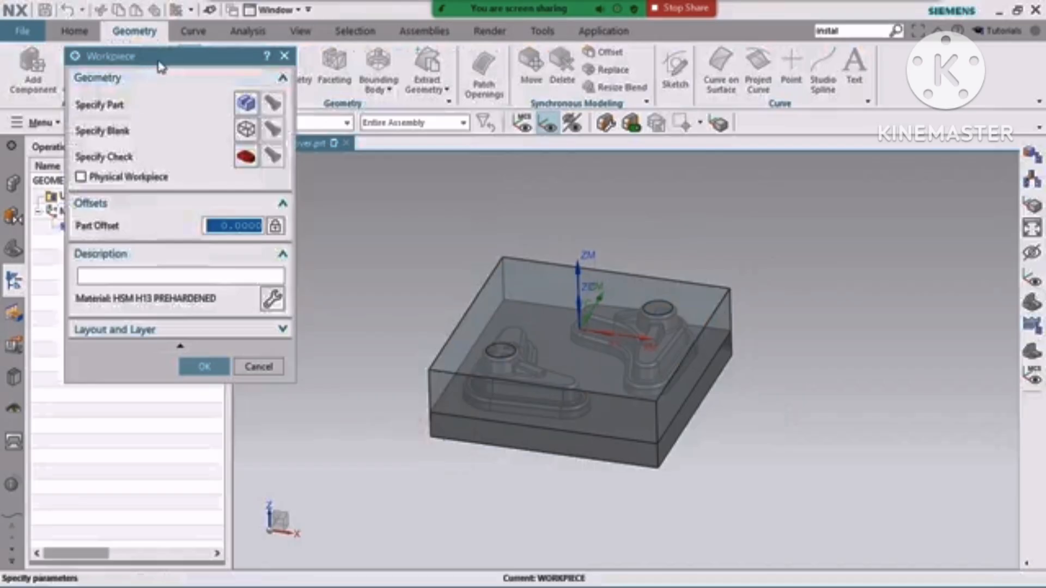
left_click_drag(174, 60, 239, 94)
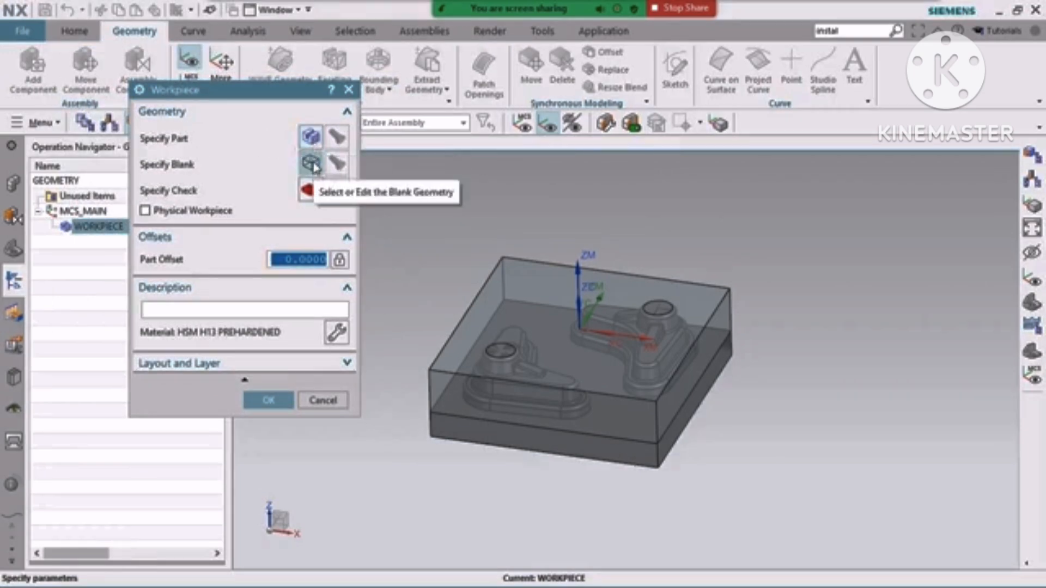
left_click(310, 137)
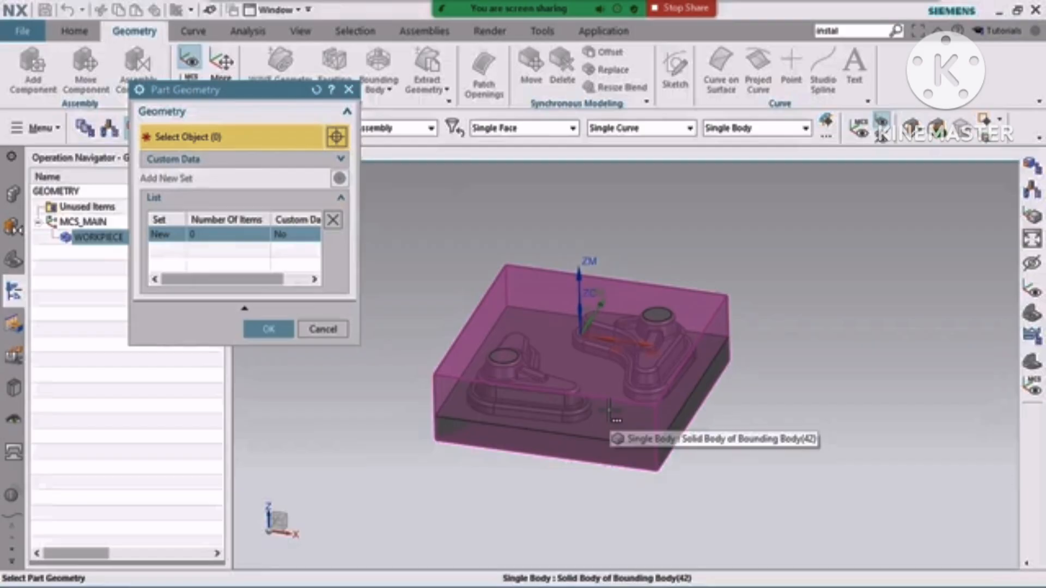
left_click(610, 411)
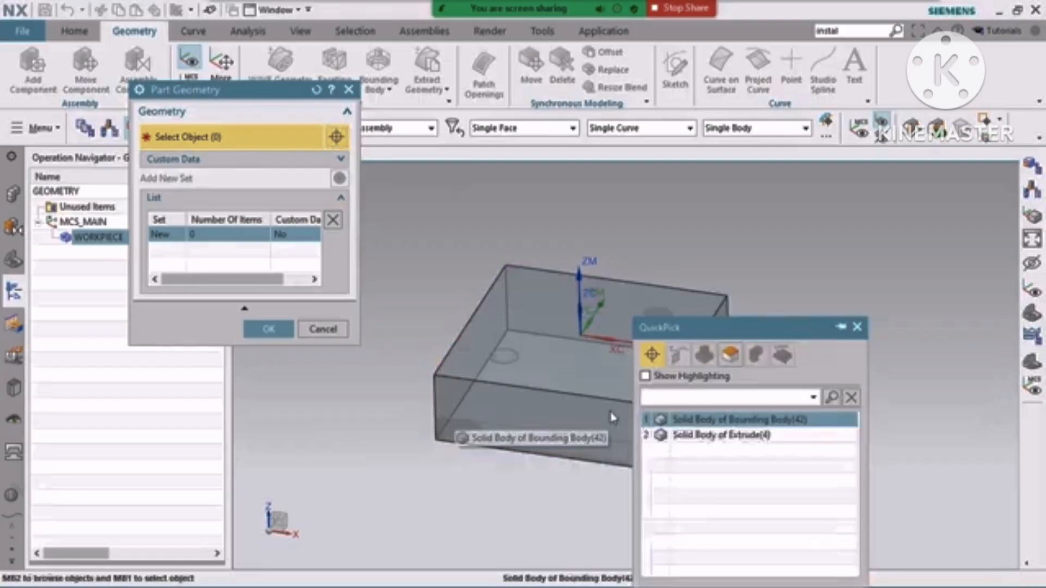
left_click(723, 439)
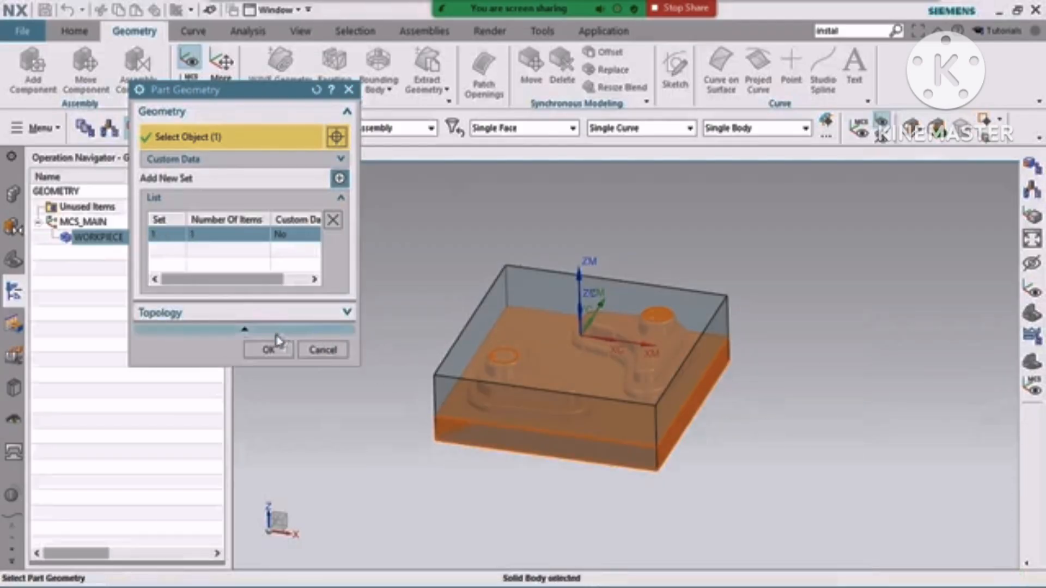
left_click(270, 349)
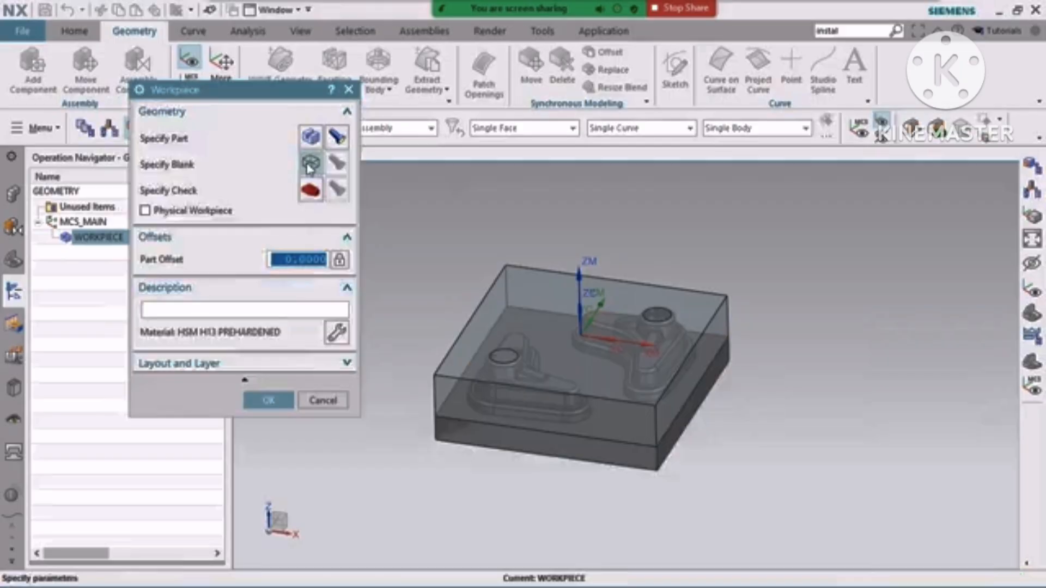
Step: Specify the solid body of the bounding body as the blank geometry and accept the WORKPIECE definition
left_click(309, 165)
left_click(706, 305)
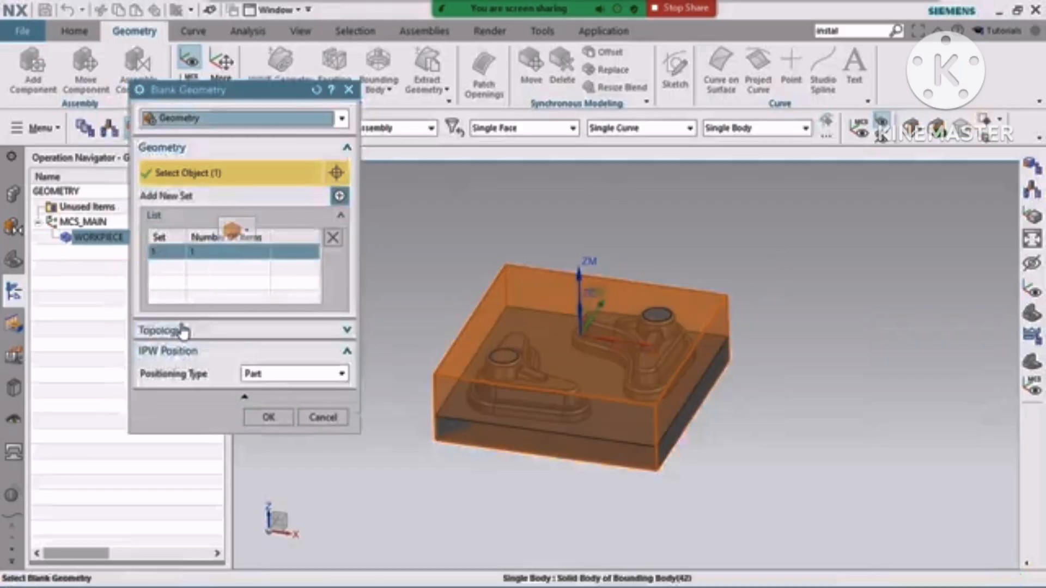
left_click(269, 417)
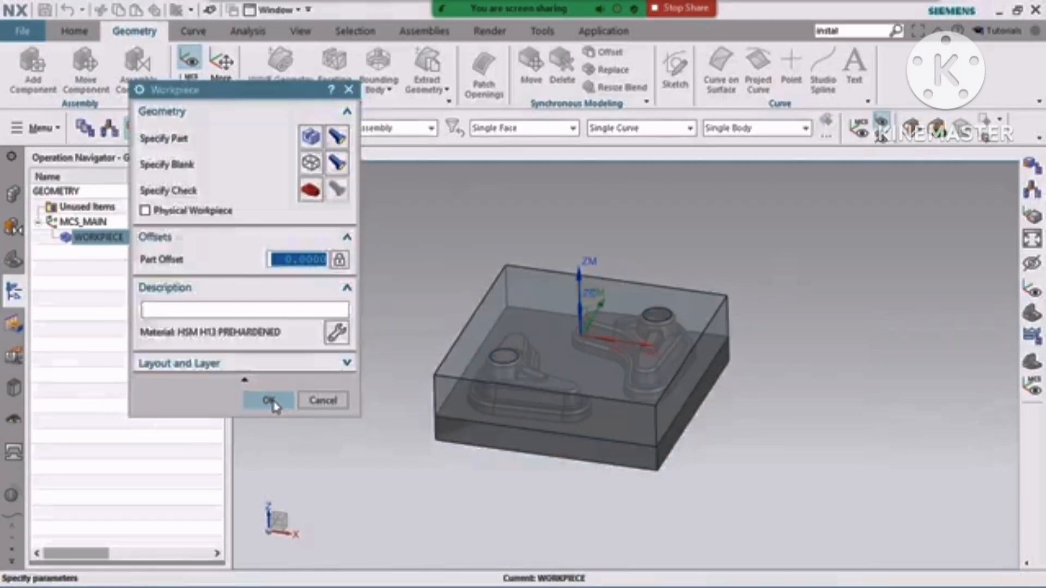
left_click(272, 400)
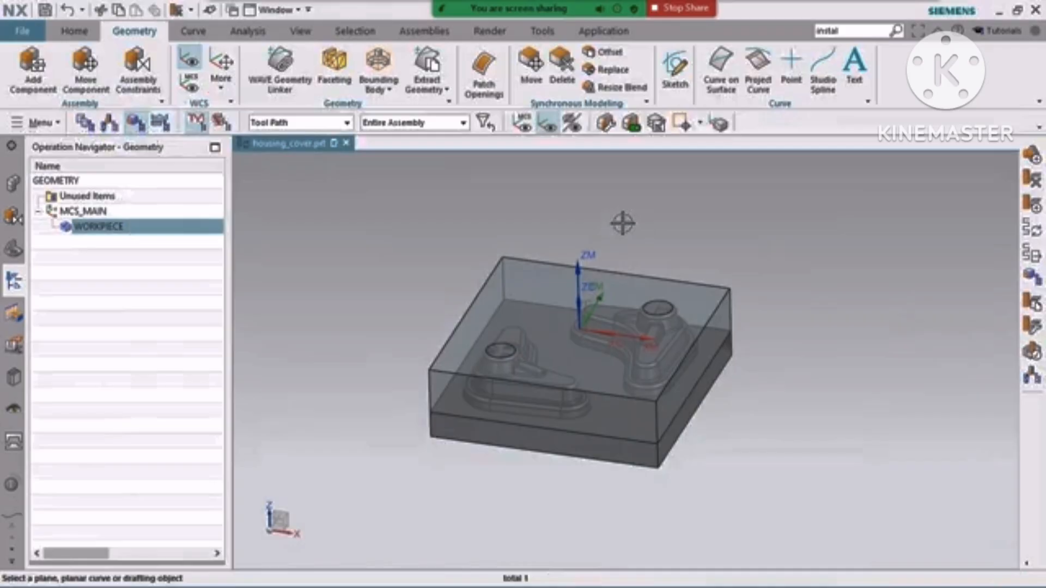
Step: Hide the bounding body around the die and check its visibility in the part's feature history
key("ctrl+b")
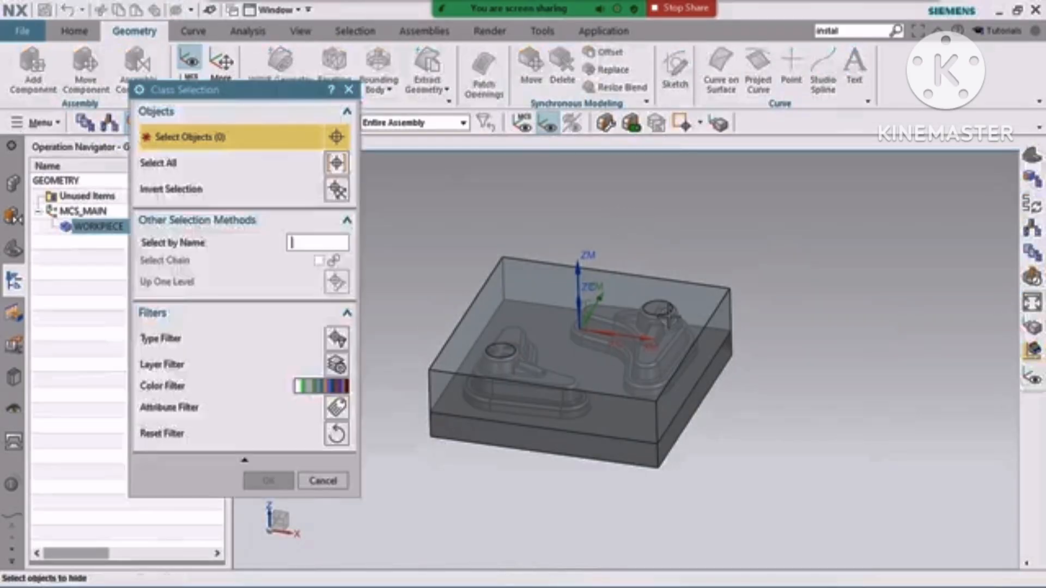
left_click(639, 285)
middle_click(163, 443)
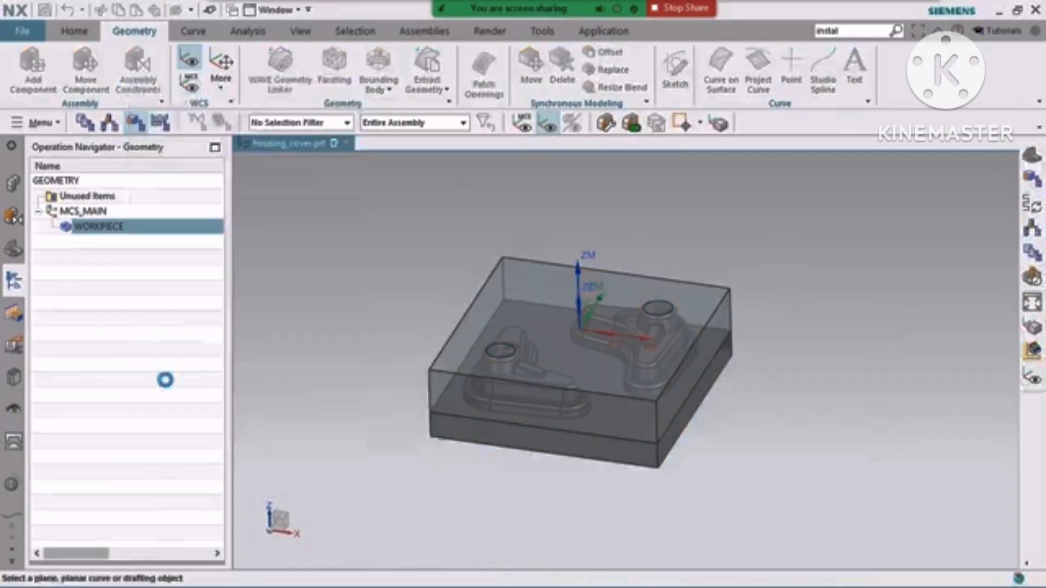
left_click(14, 248)
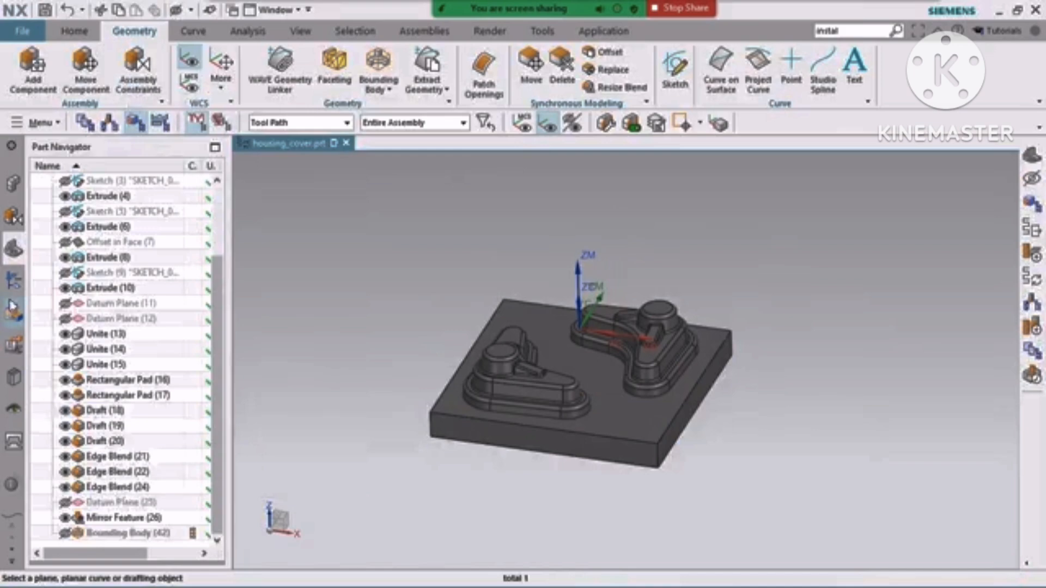
left_click(11, 288)
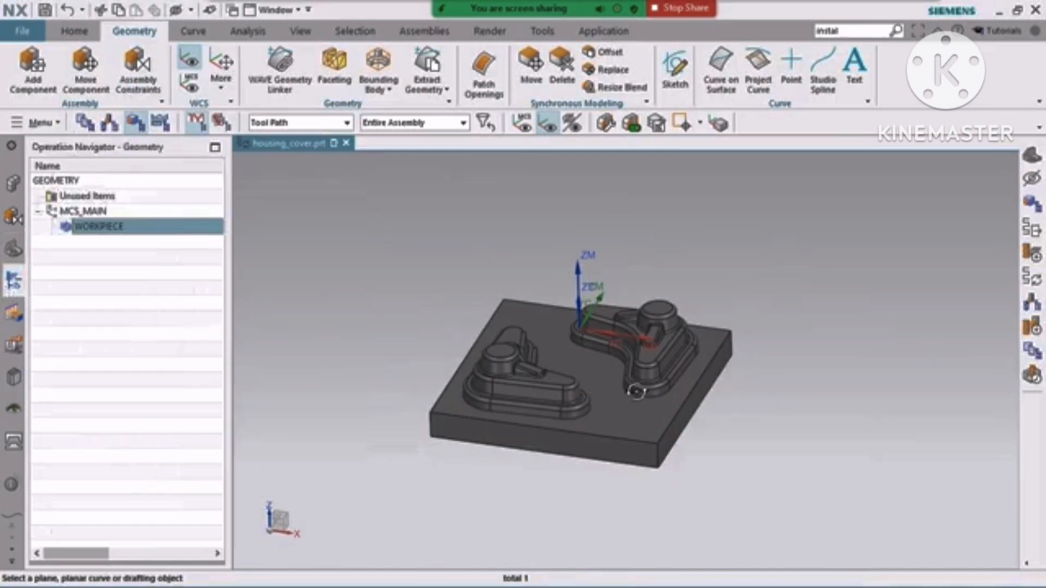
middle_click_drag(634, 390, 646, 390)
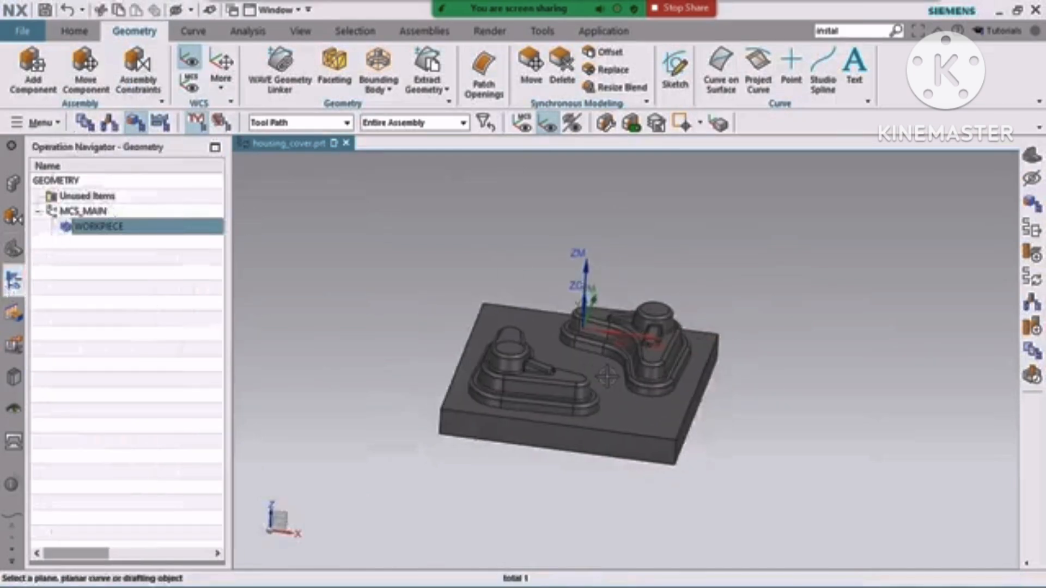
Step: Examine the mill_planar tool creation options and the tool library classes, and leave without creating a tool
left_click(73, 33)
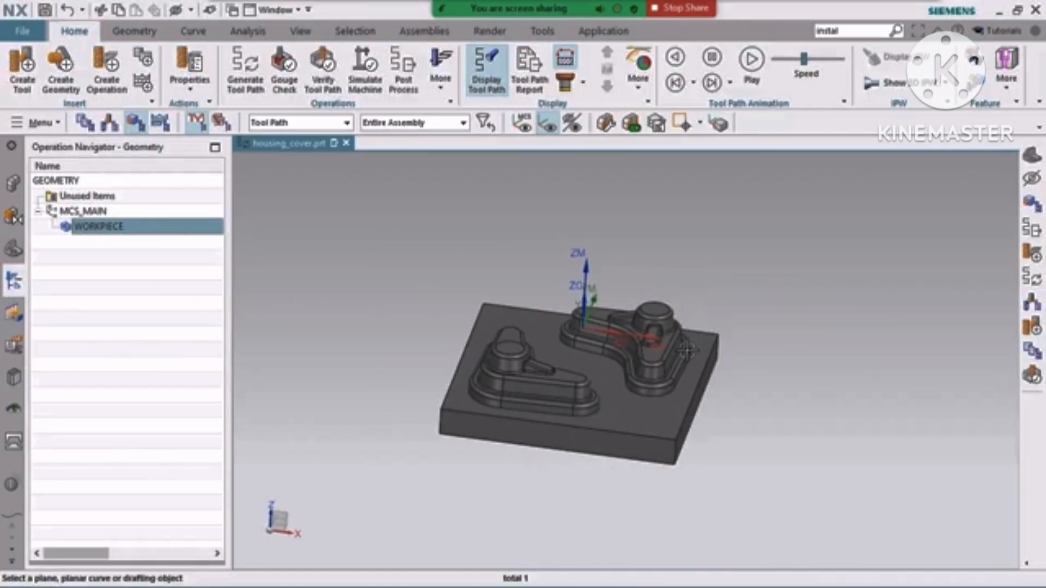
scroll(625, 327, "up", 2)
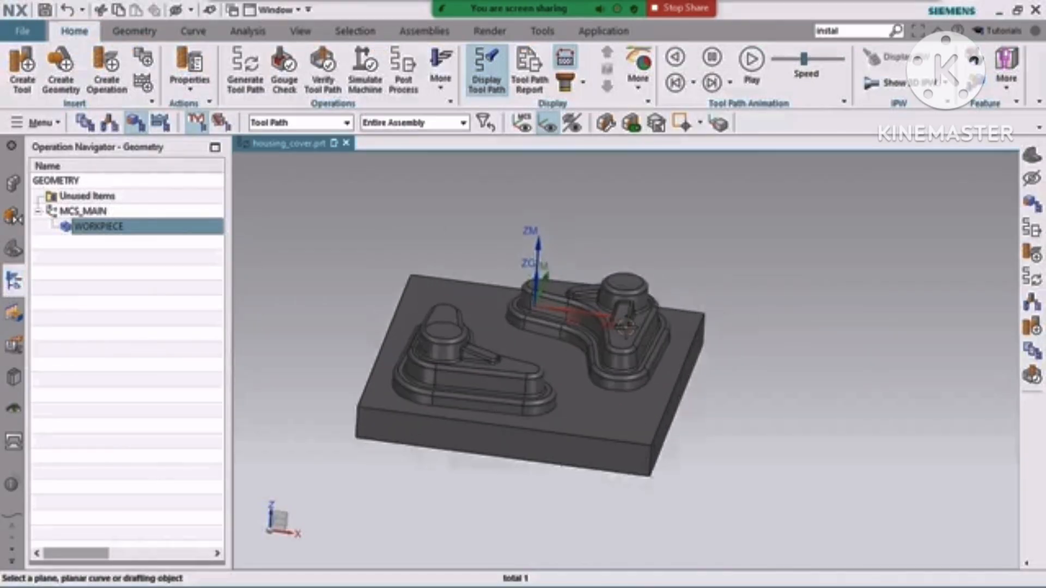
scroll(636, 332, "down", 2)
left_click(22, 76)
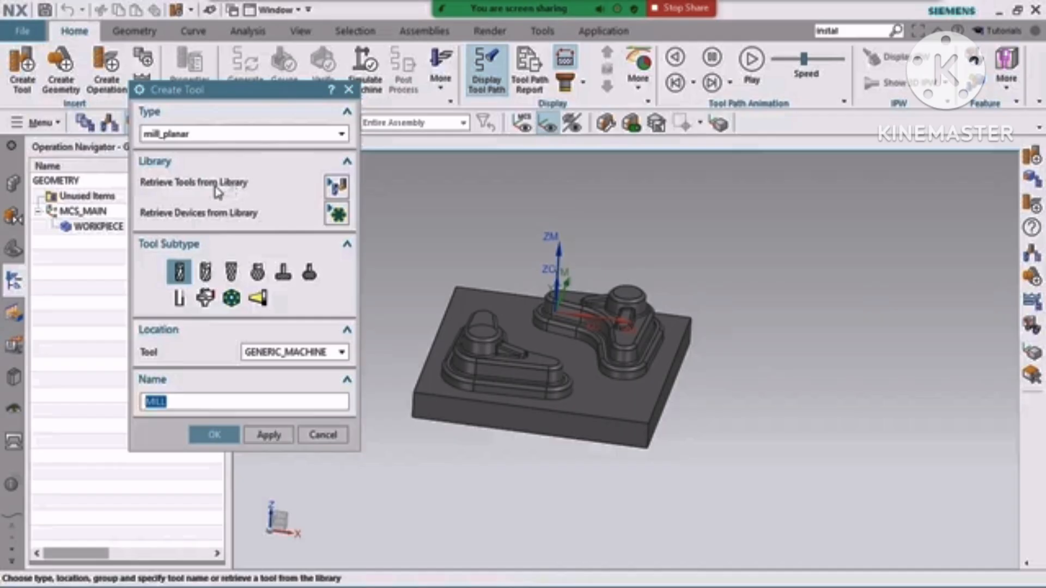
left_click(338, 188)
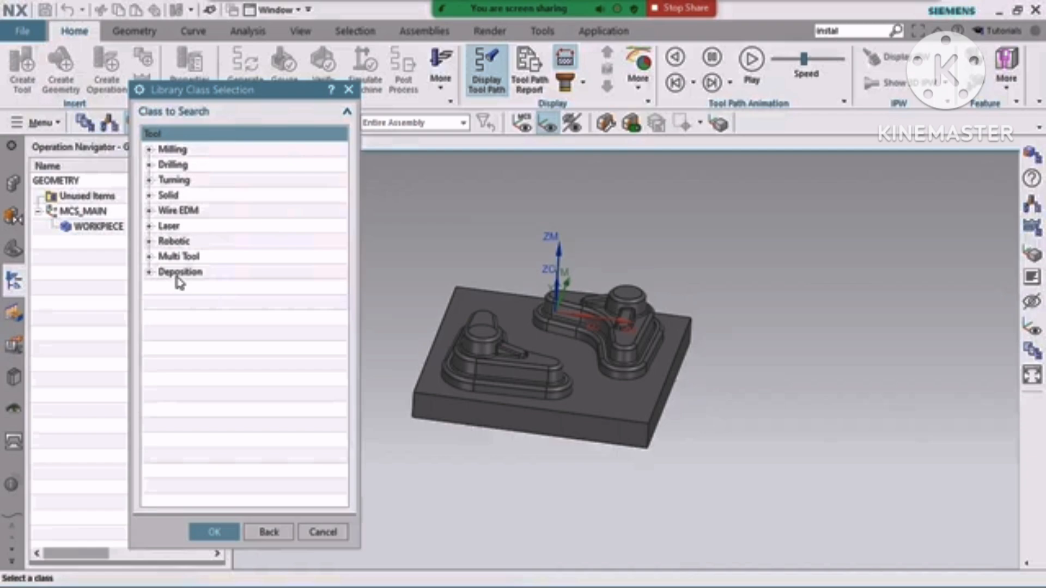
left_click(317, 534)
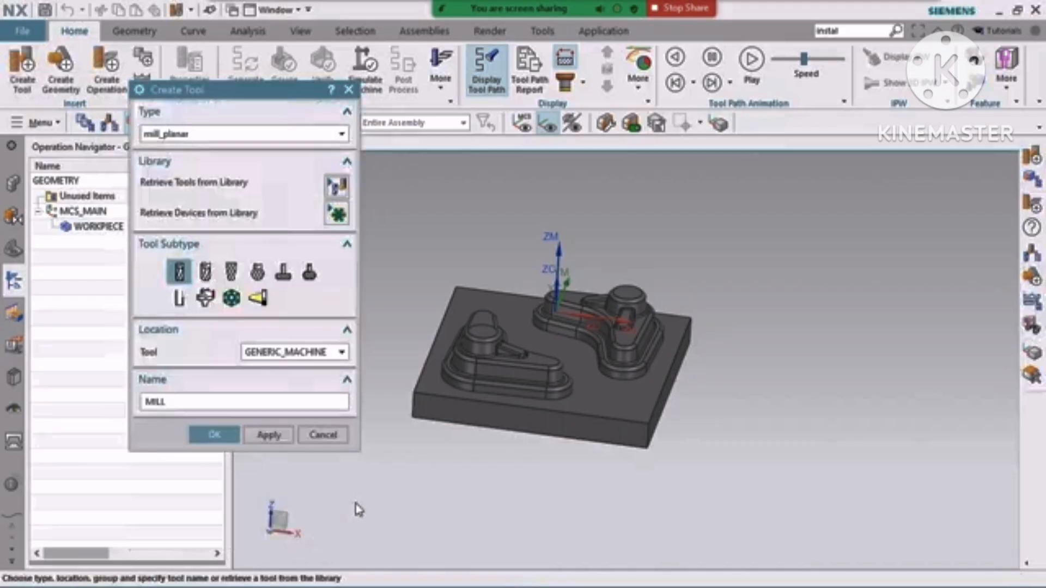
left_click(325, 435)
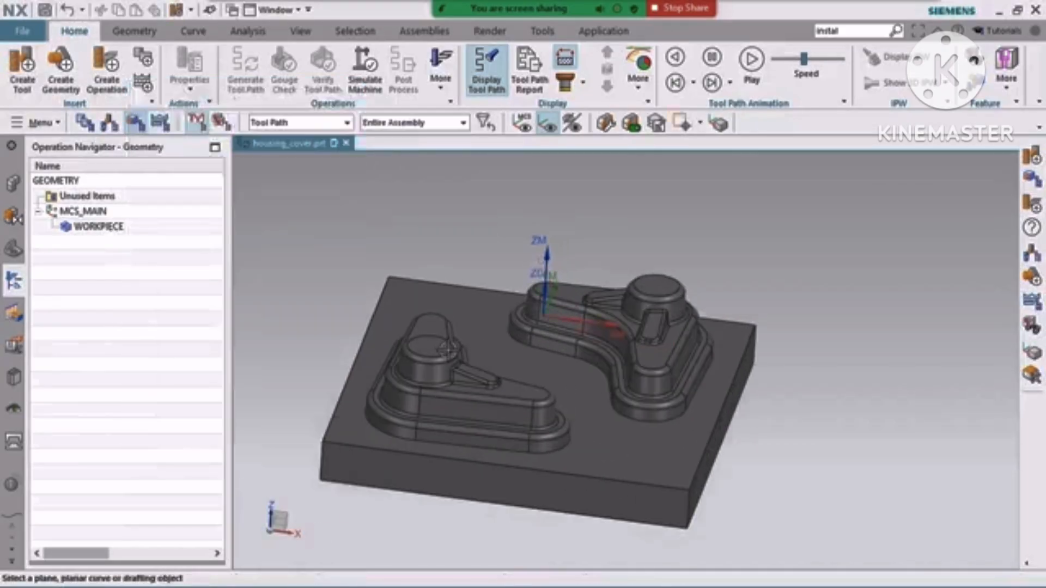
Step: Start an object measurement and examine the die's base edge and the drafted side faces of the raised cover up close
scroll(521, 337, "up", 5)
scroll(521, 336, "down", 5)
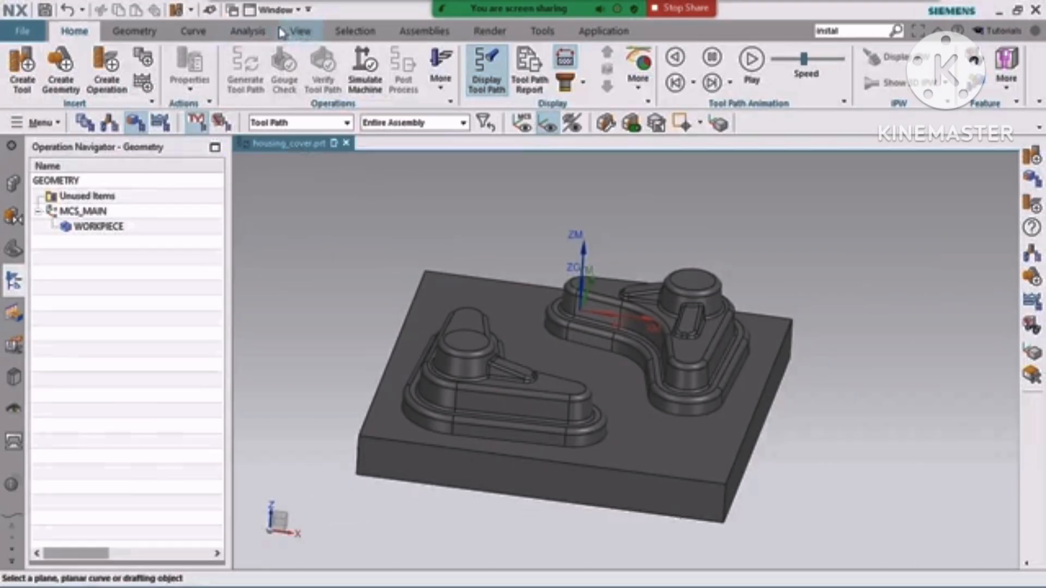
left_click(237, 34)
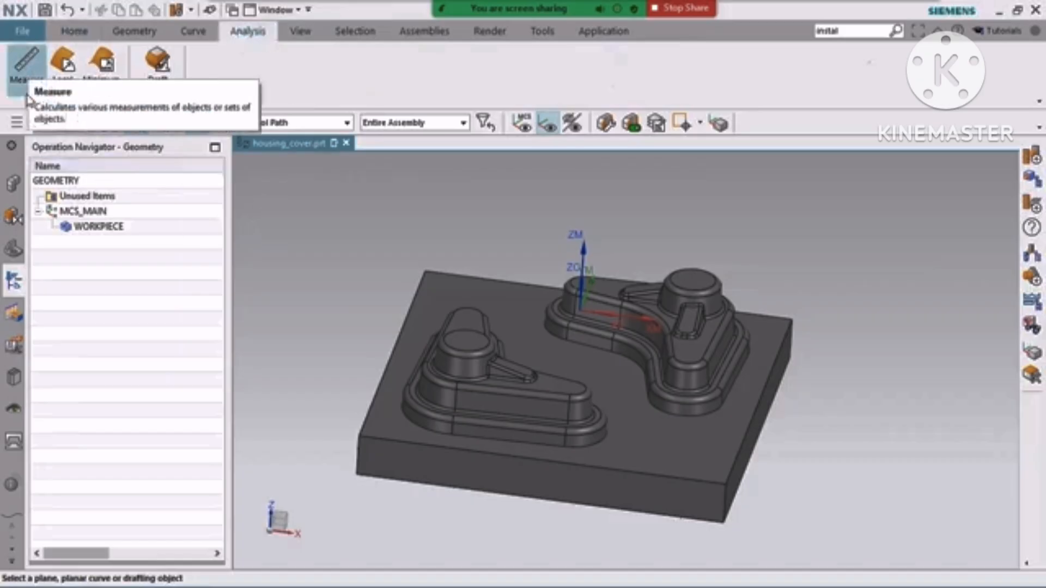
left_click(26, 68)
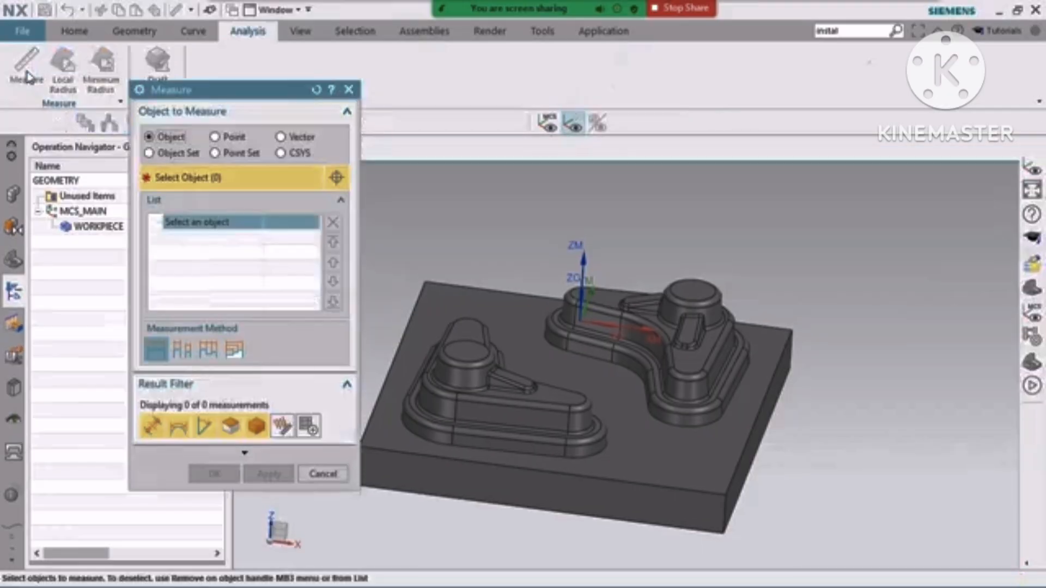
middle_click_drag(647, 333, 588, 359)
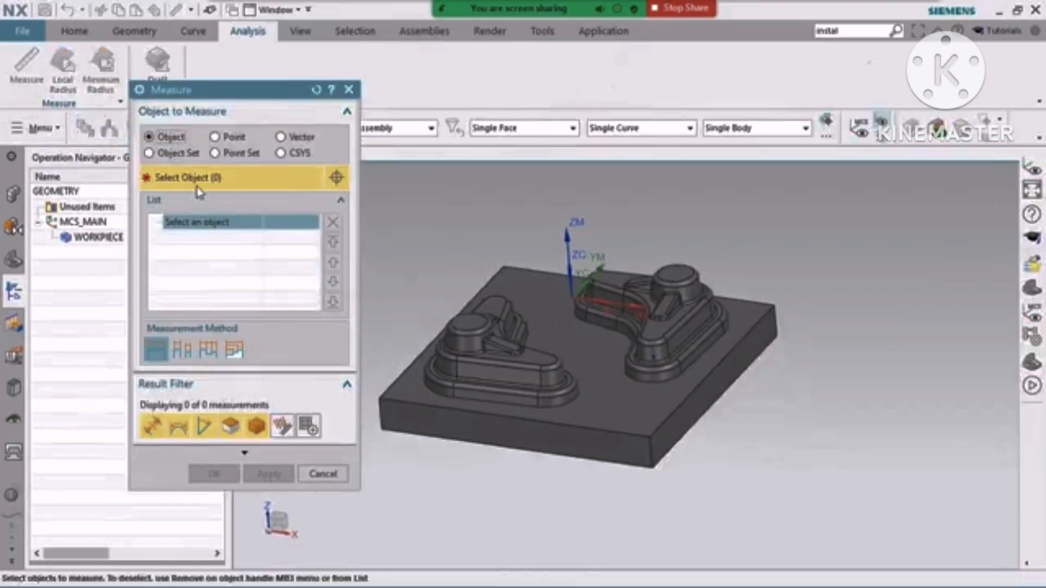
left_click_drag(214, 93, 165, 86)
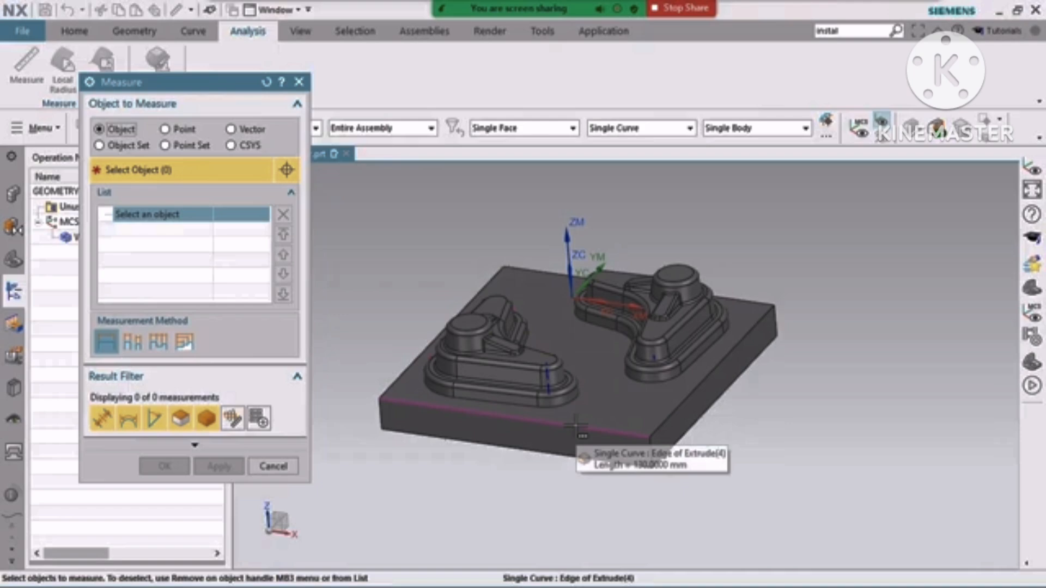
scroll(579, 430, "up", 5)
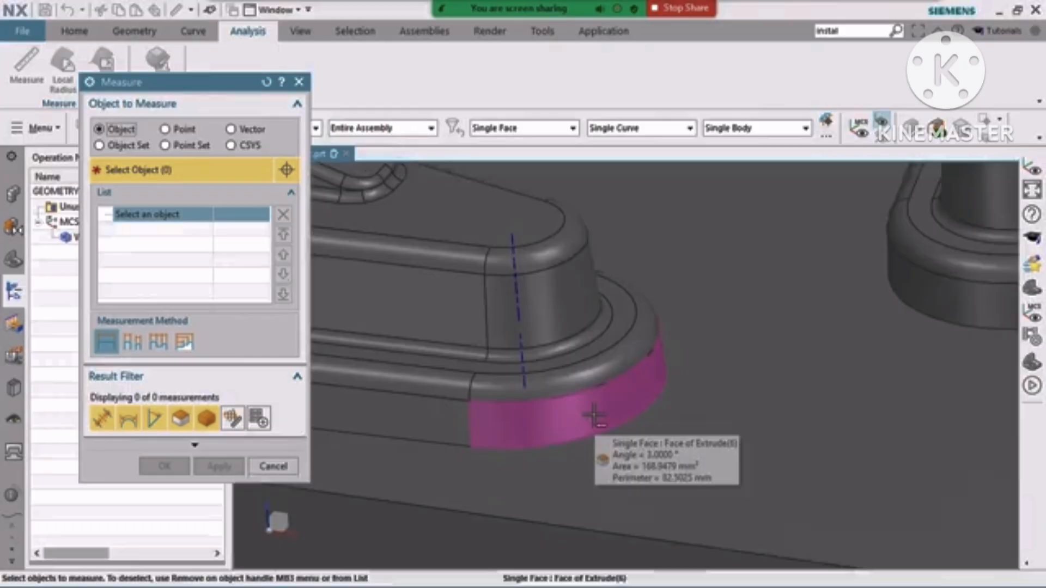
scroll(693, 275, "down", 6)
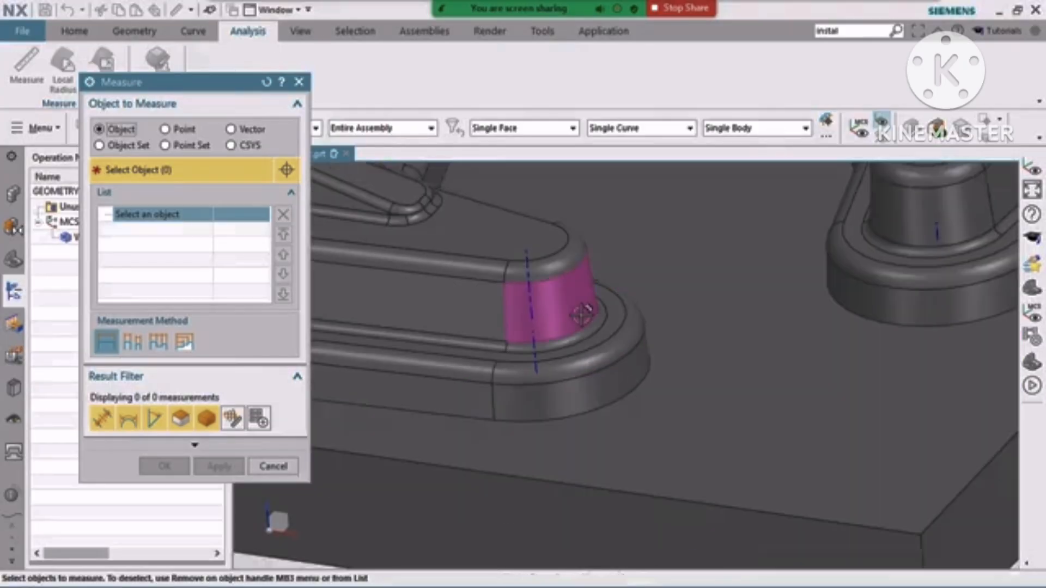
scroll(663, 397, "down", 3)
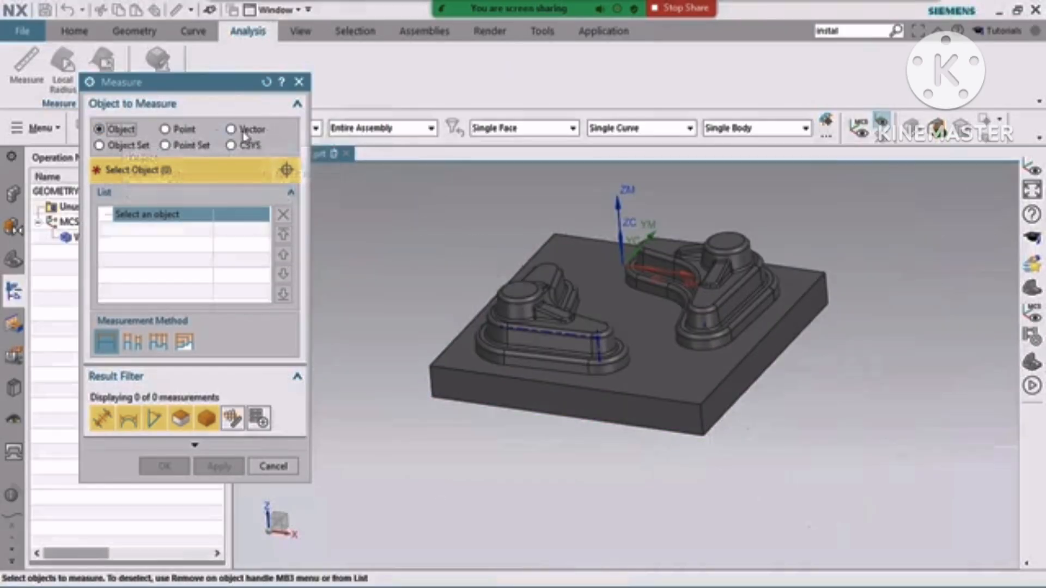
Step: Measure the minimum distance between two opposite side faces of the die's base block
left_click(583, 395)
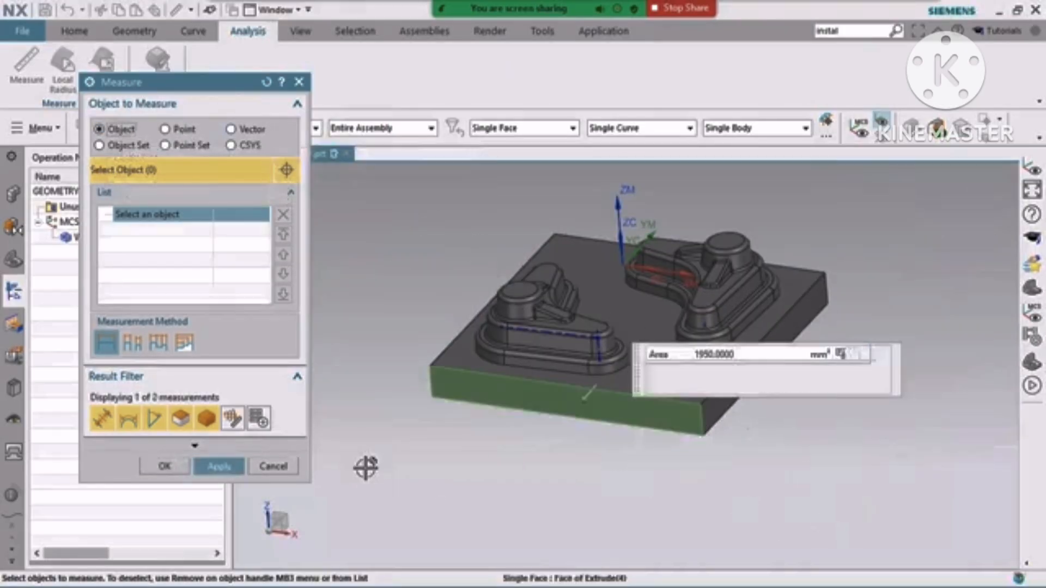
middle_click_drag(754, 472, 634, 487)
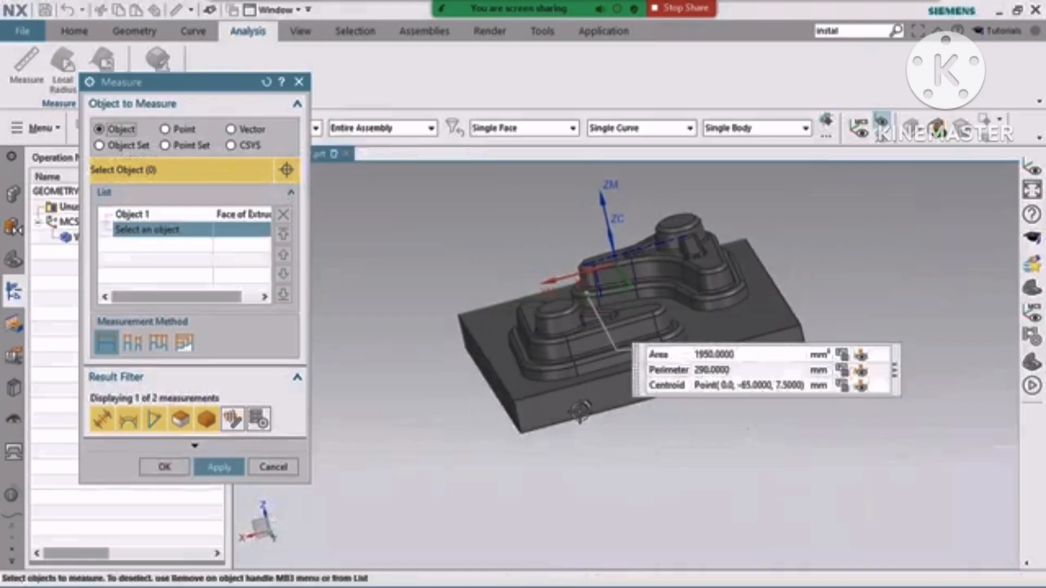
left_click(634, 488)
middle_click_drag(518, 474, 572, 526)
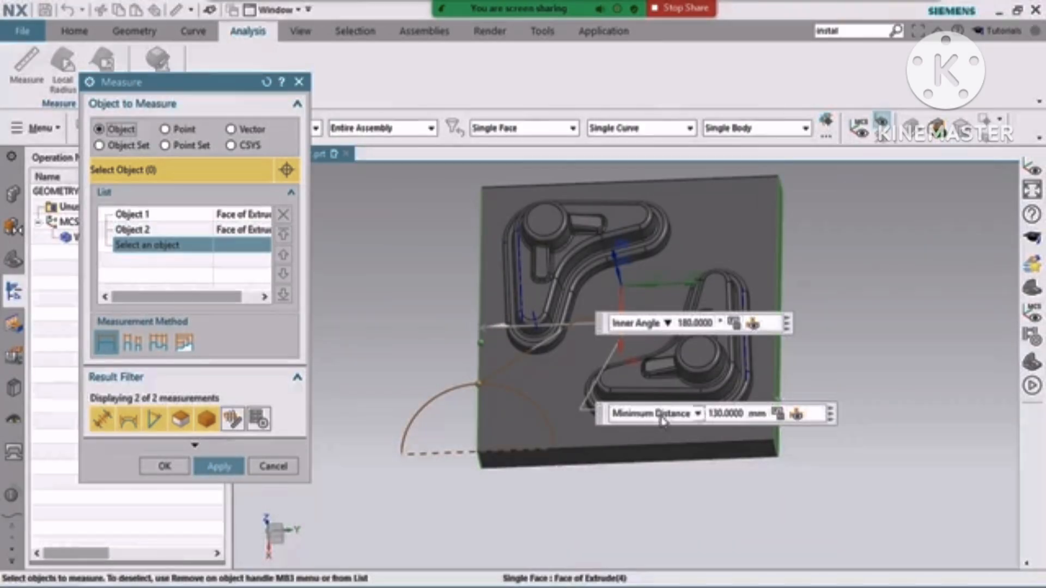
middle_click_drag(851, 350, 804, 308)
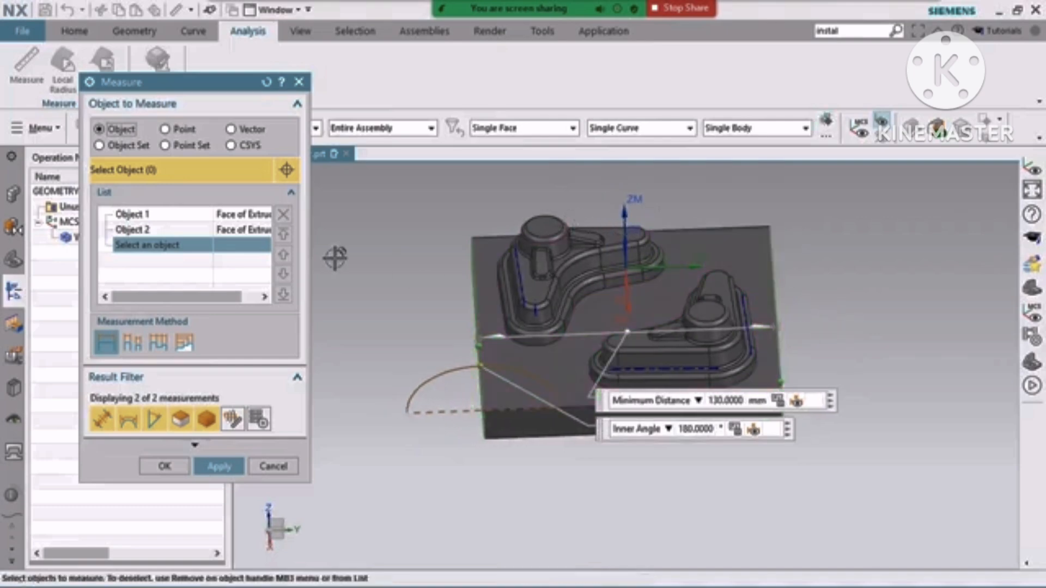
Step: Review the vector object type and the available measurement methods, return to the Free method, and close the measurement
left_click(231, 130)
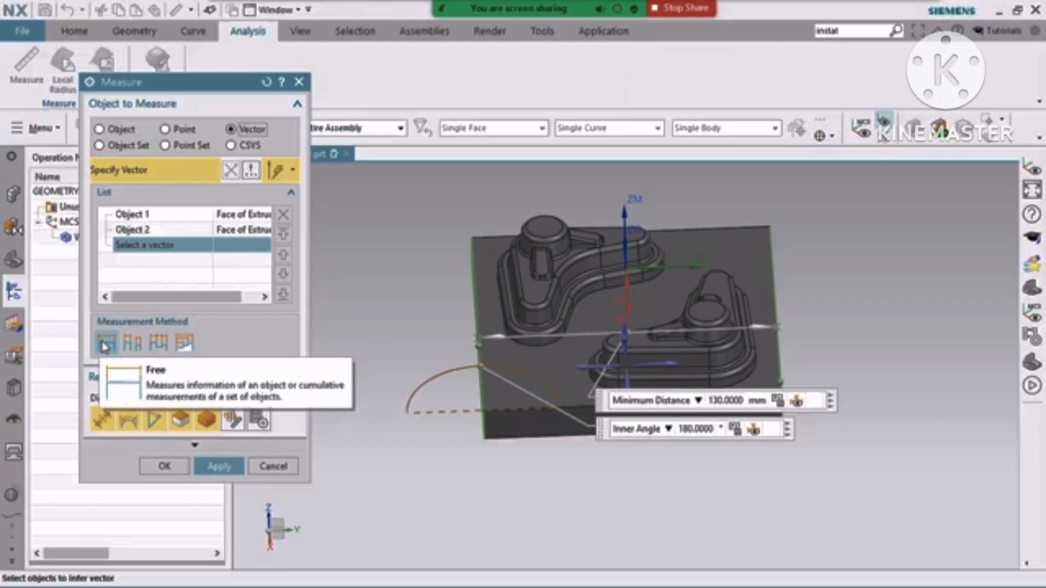
left_click(132, 344)
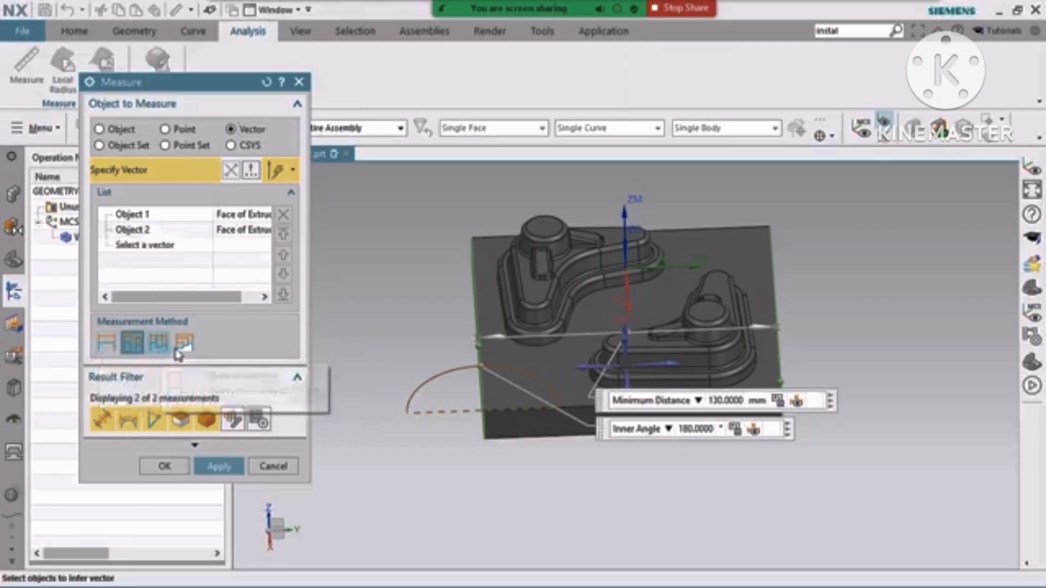
left_click(181, 347)
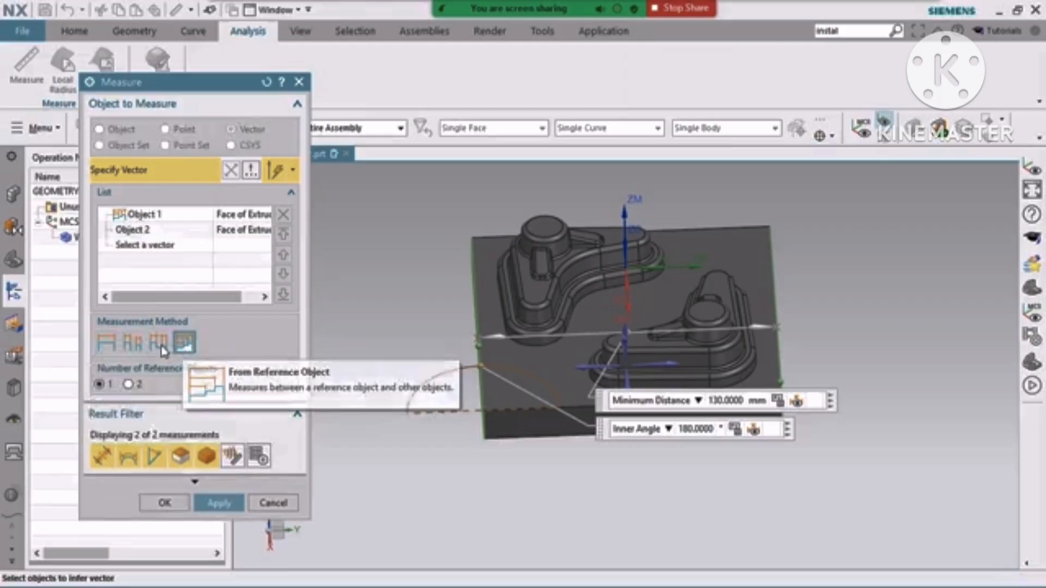
left_click(107, 343)
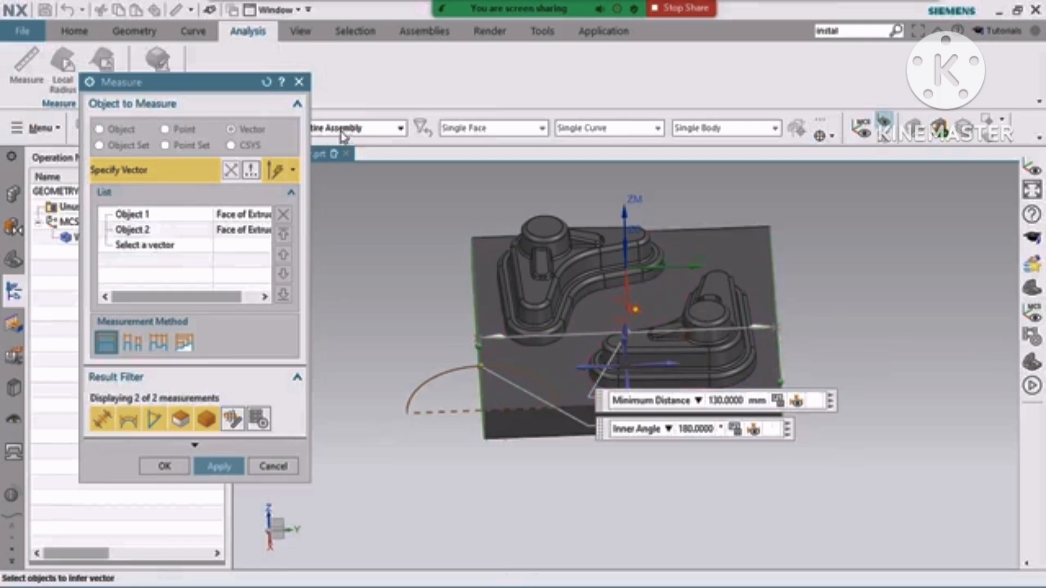
left_click(298, 83)
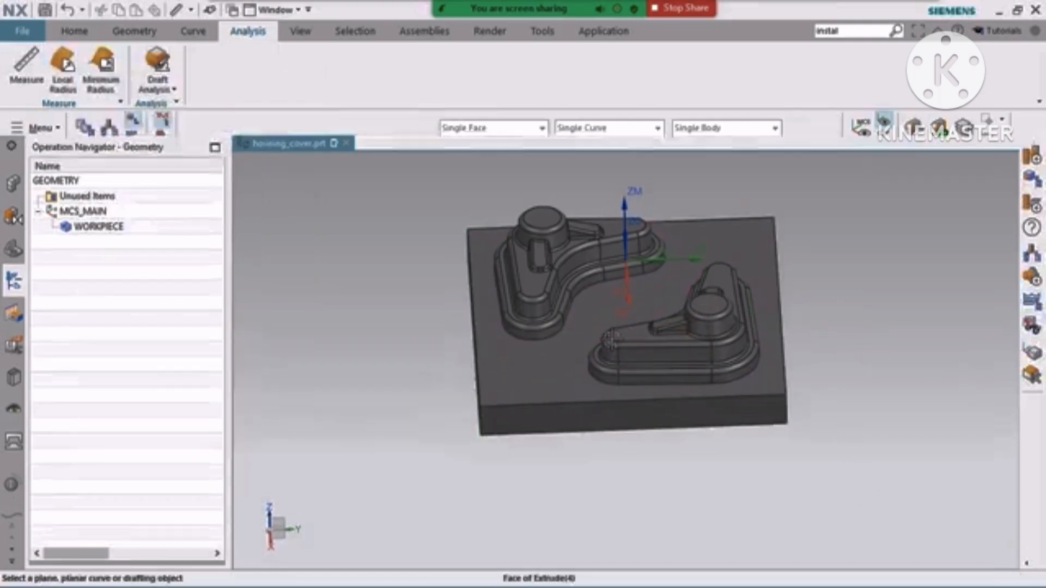
Step: Measure the blend face around the rounded end of a cover's lower step, check its minimum radius of curvature, perimeter and area, and accept
middle_click_drag(697, 374, 652, 438)
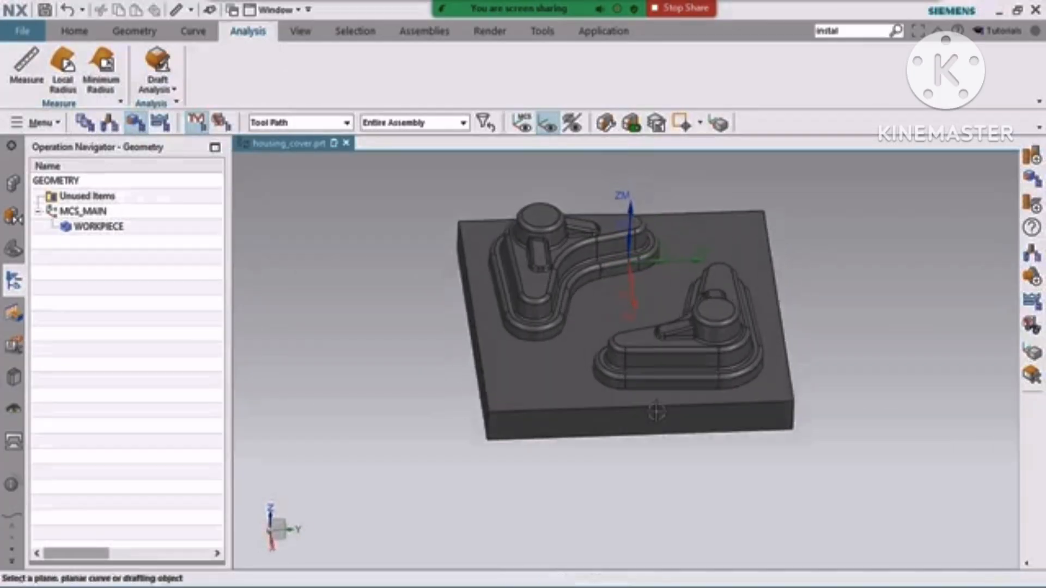
scroll(627, 294, "up", 3)
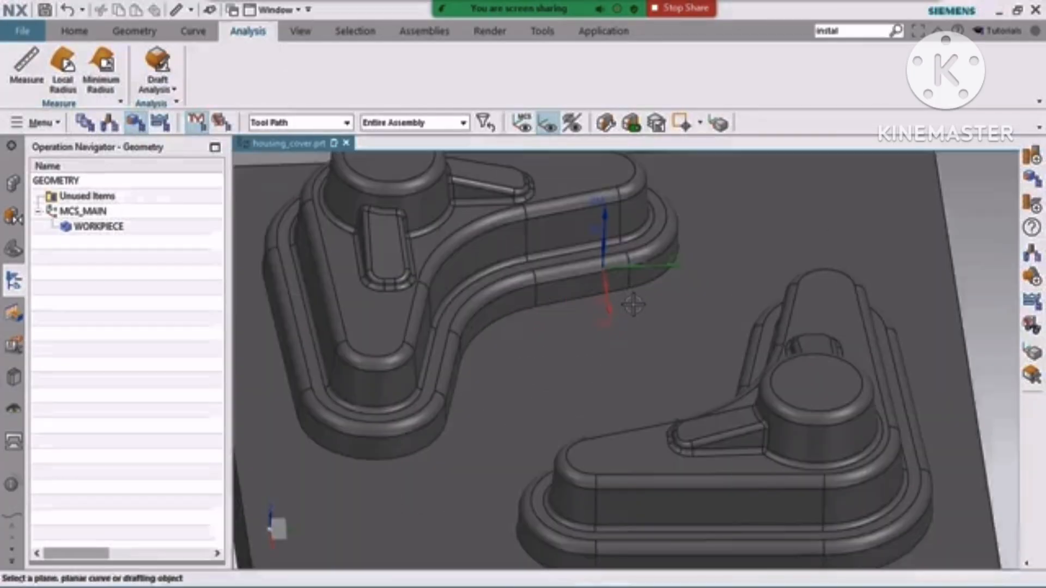
scroll(627, 294, "down", 2)
left_click(26, 69)
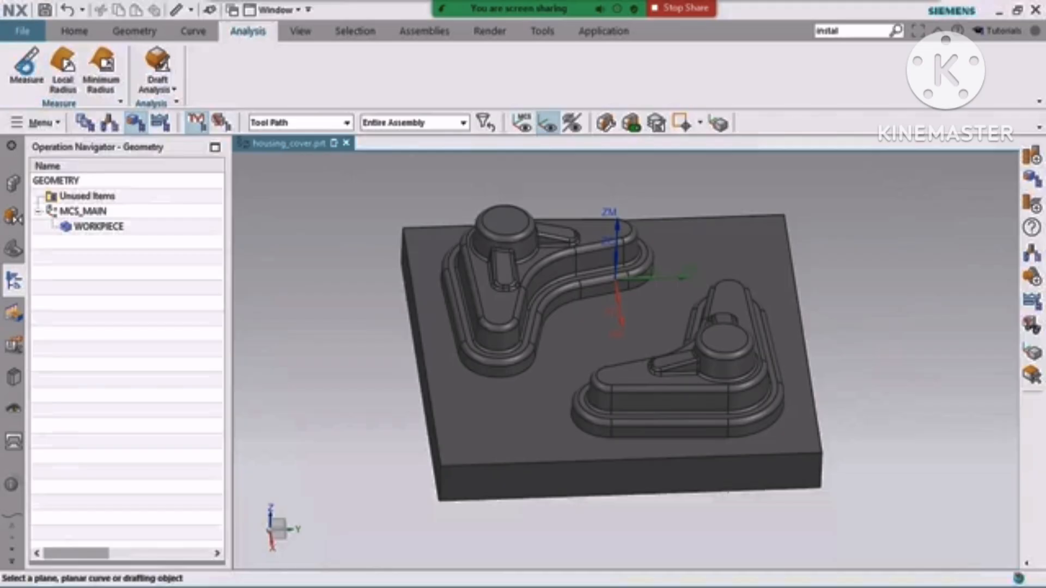
scroll(520, 351, "up", 5)
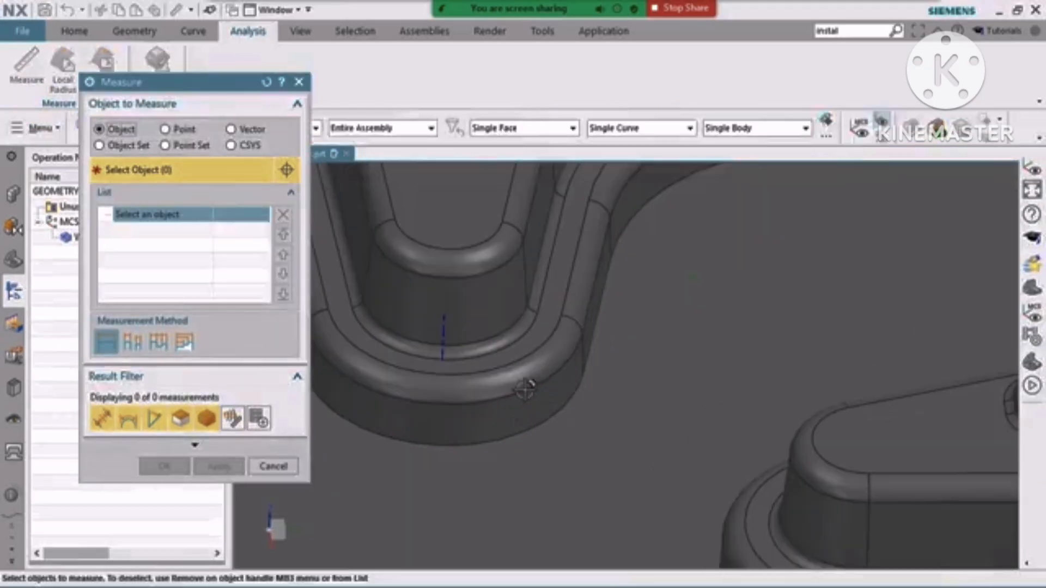
left_click(523, 369)
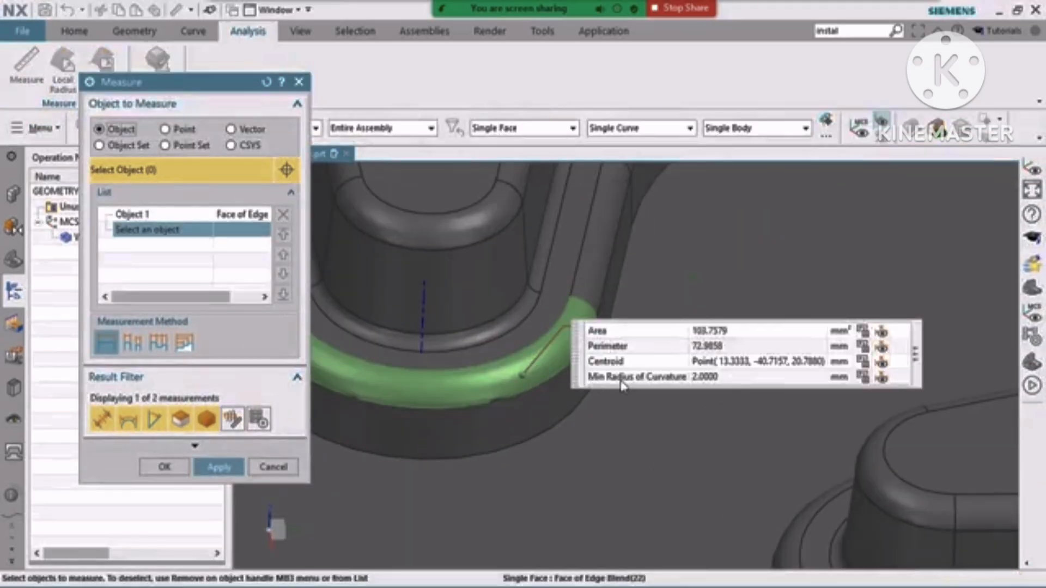
left_click(728, 378)
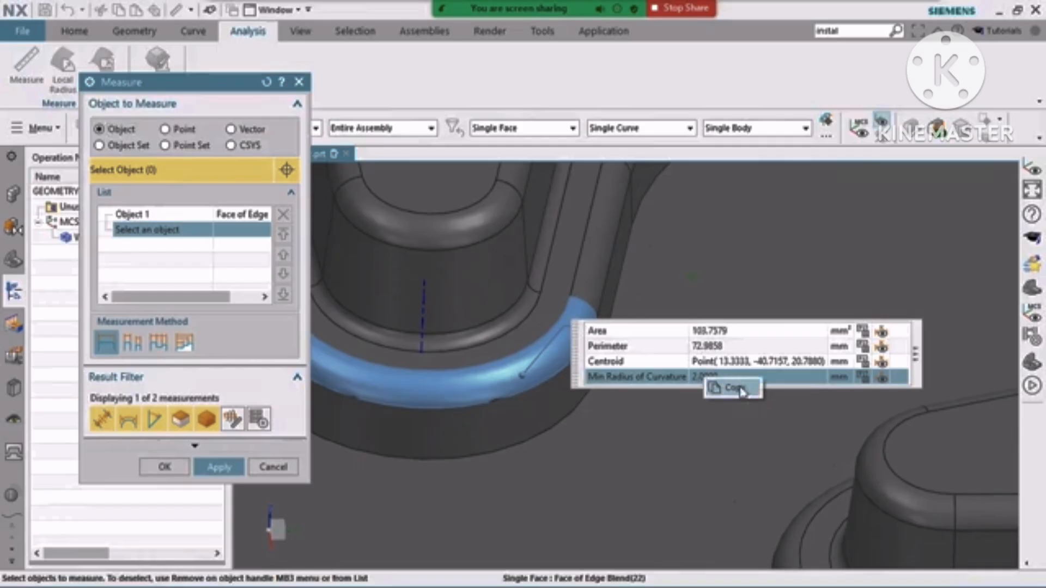
left_click(661, 345)
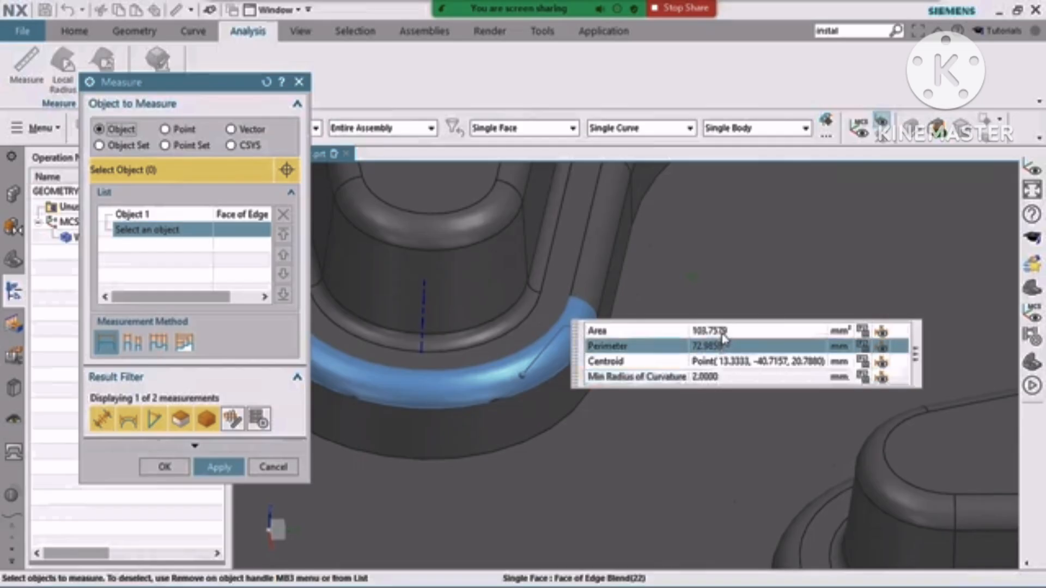
left_click(661, 330)
left_click(162, 464)
Step: Run a Minimum Radius analysis on the faces of both raised covers, with Create Points at Minima enabled
scroll(701, 406, "down", 8)
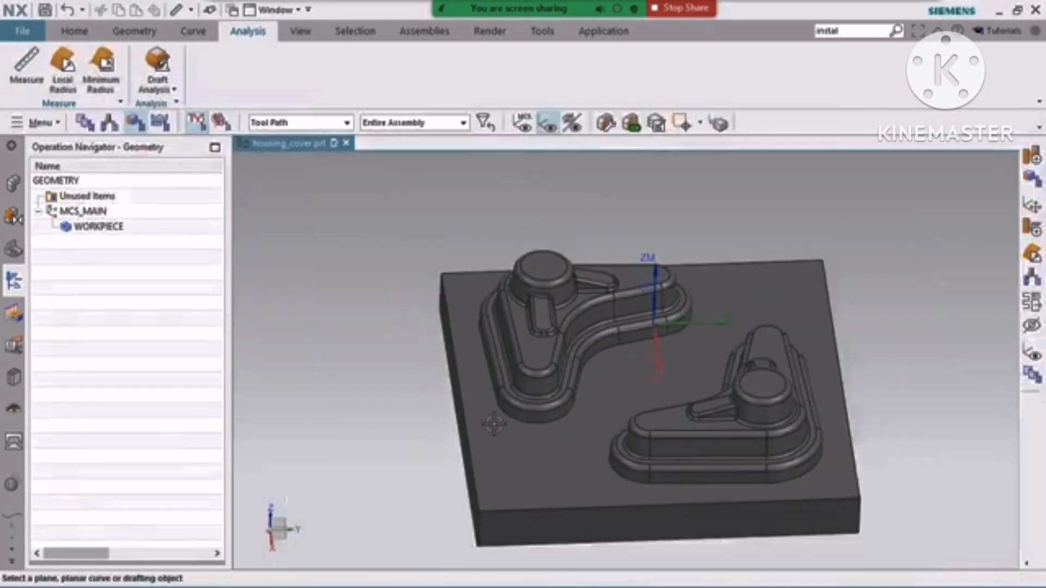
middle_click_drag(576, 434, 588, 450)
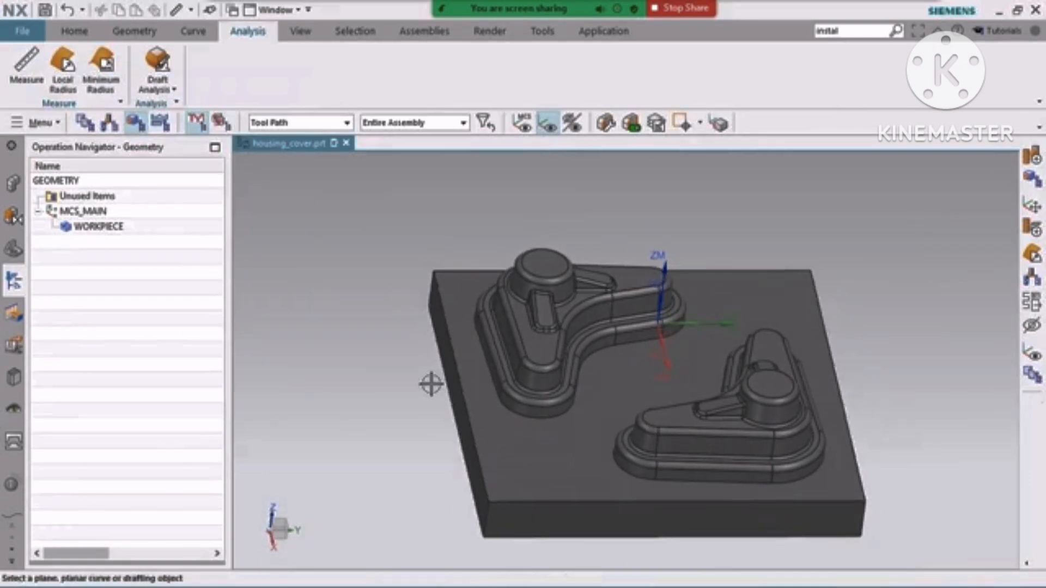
scroll(432, 383, "down", 2)
scroll(556, 404, "up", 1)
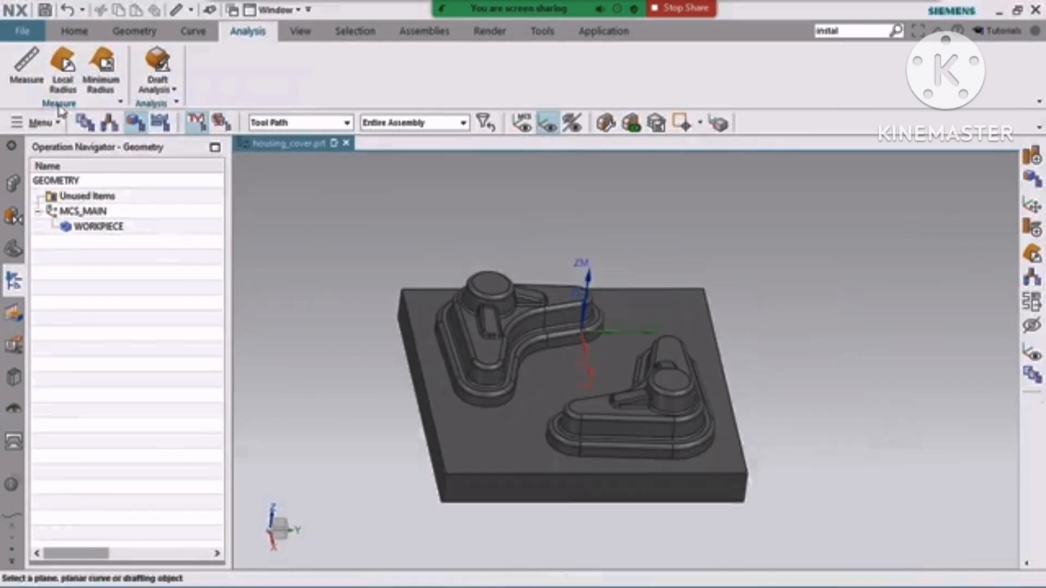
left_click(103, 70)
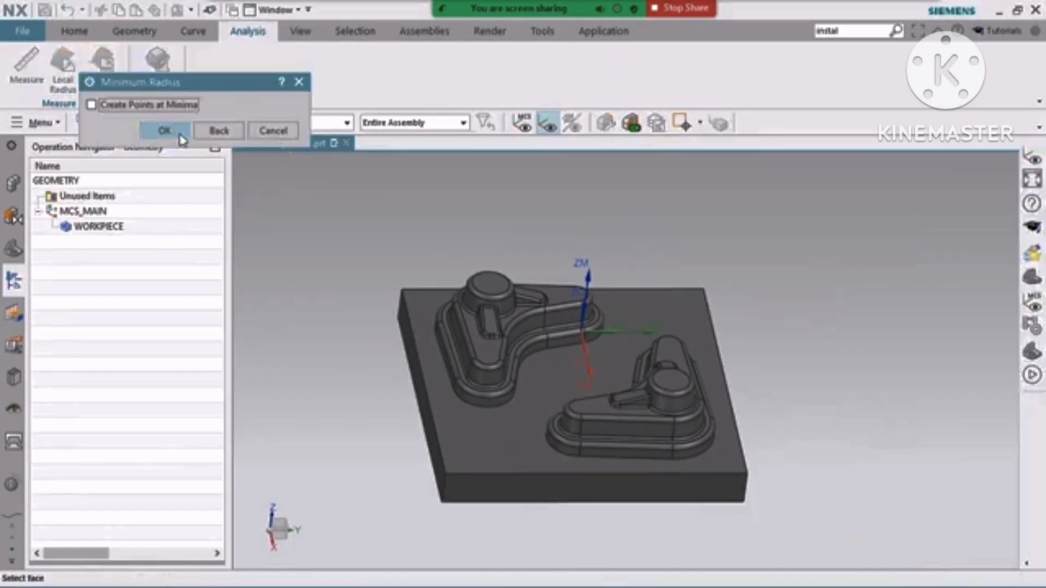
left_click(139, 109)
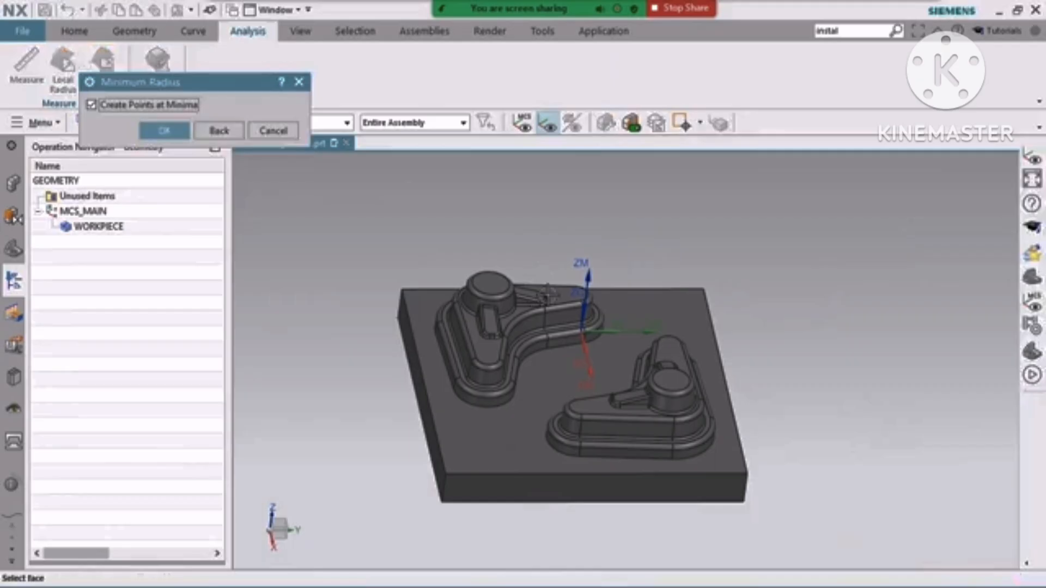
scroll(547, 295, "down", 2)
middle_click_drag(850, 400, 880, 319)
key("F8")
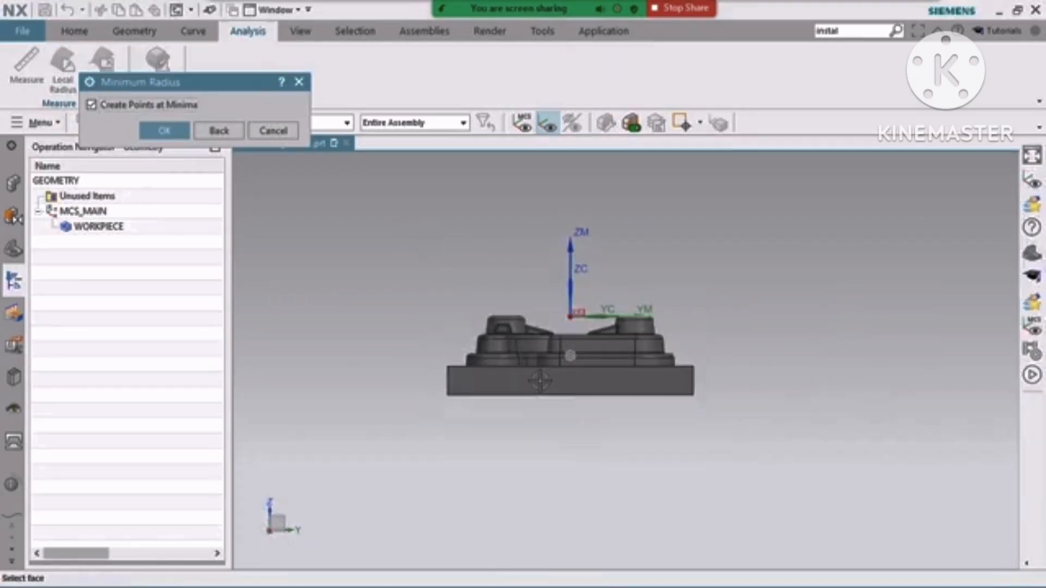
left_click_drag(458, 281, 686, 391)
middle_click_drag(763, 381, 750, 422)
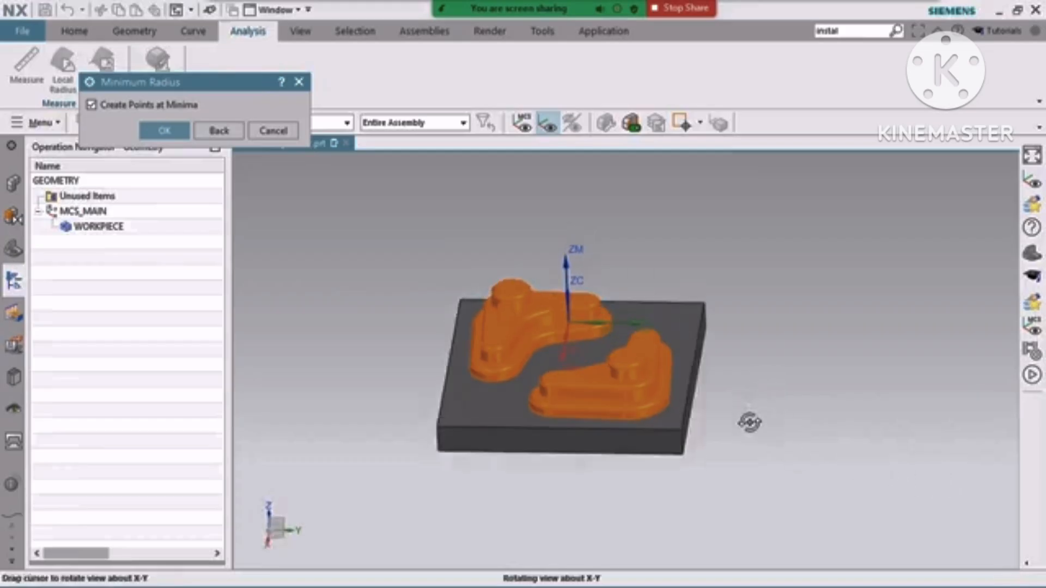
left_click(164, 131)
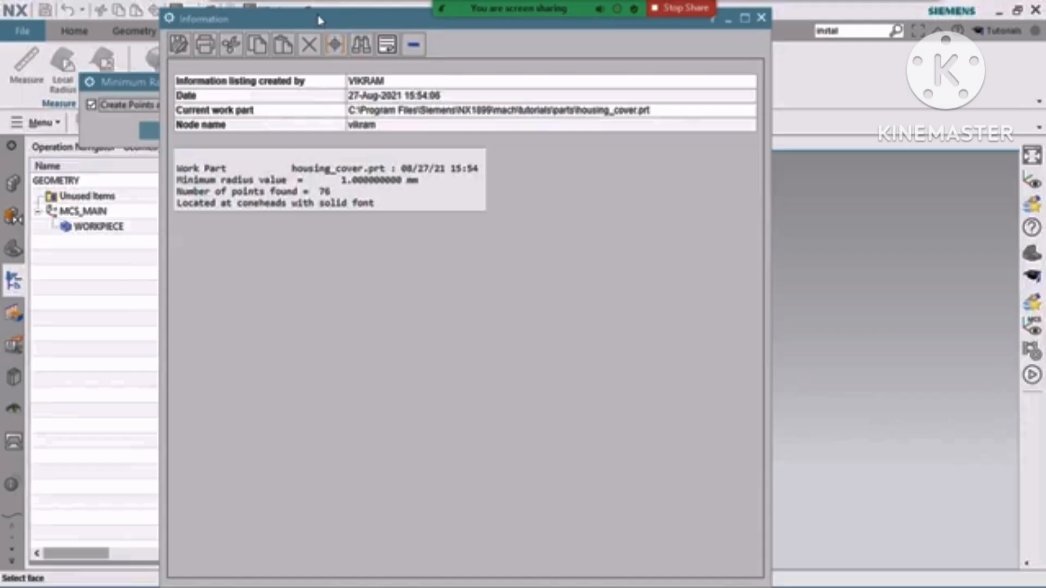
Step: Read the minimum radius value in the analysis report and highlight it
left_click_drag(319, 24, 438, 66)
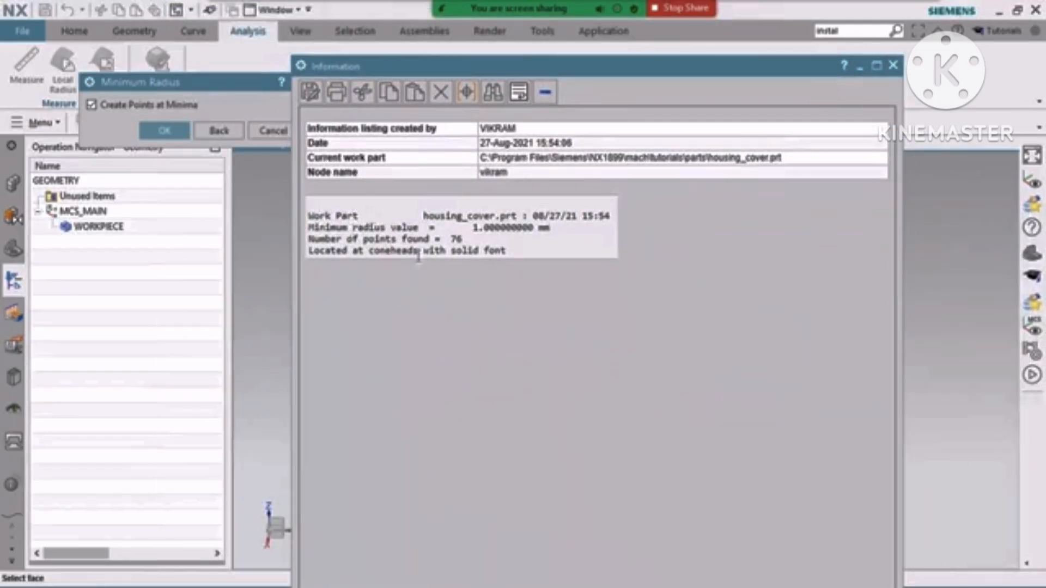
left_click_drag(466, 228, 541, 234)
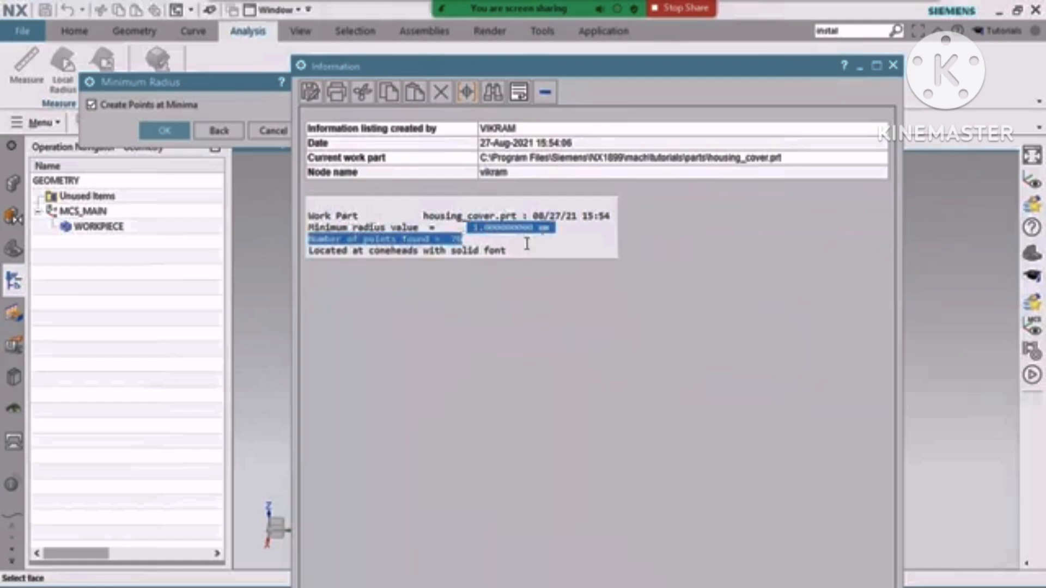
left_click(489, 234)
left_click_drag(464, 228, 504, 232)
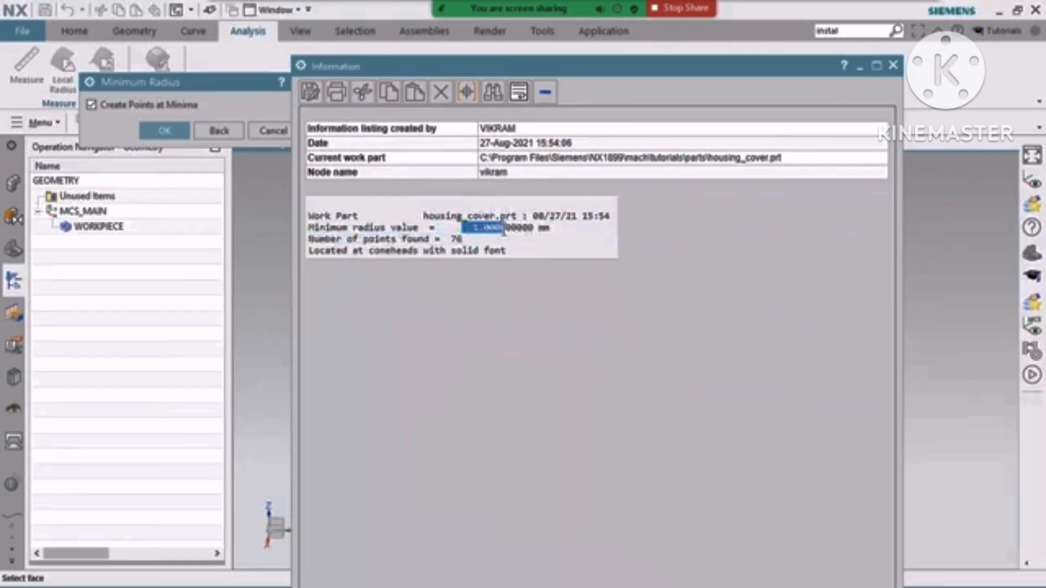
Step: Highlight the minimum radius value in the report, close the report, and exit the Minimum Radius analysis with Create Points at Minima disabled
left_click(460, 228)
left_click(547, 229, "shift")
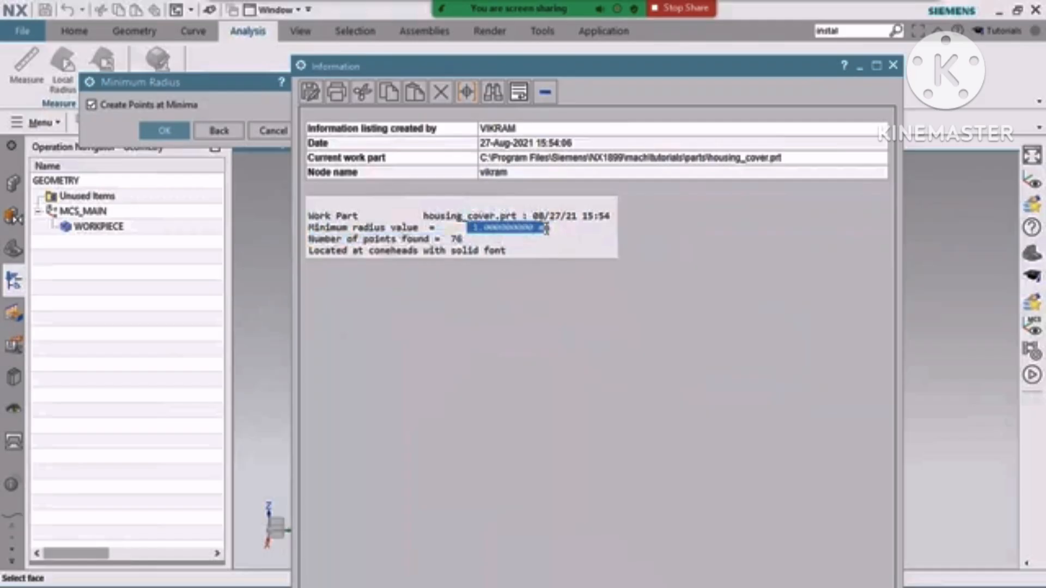
left_click(460, 239)
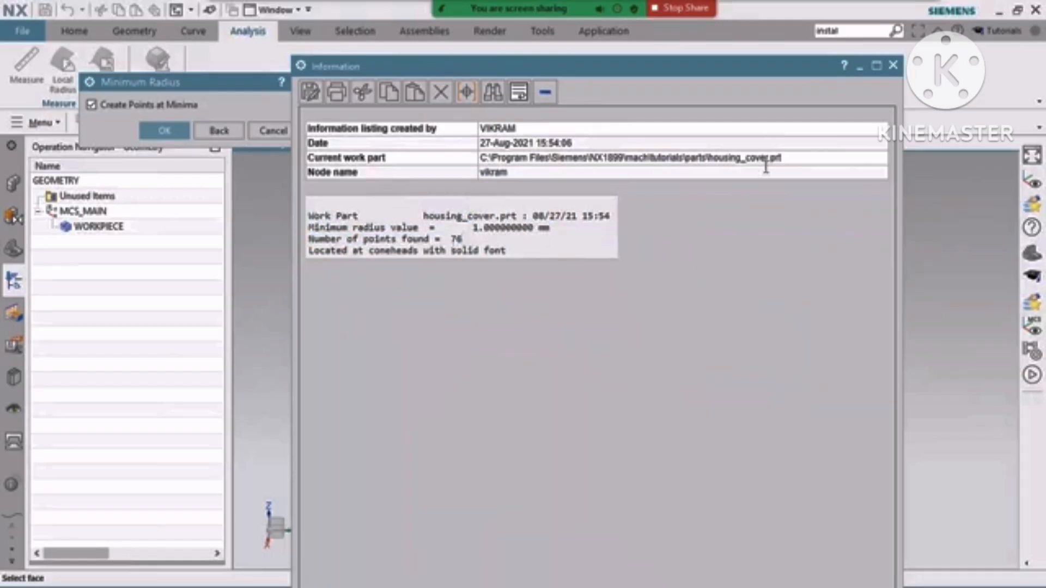
left_click(893, 65)
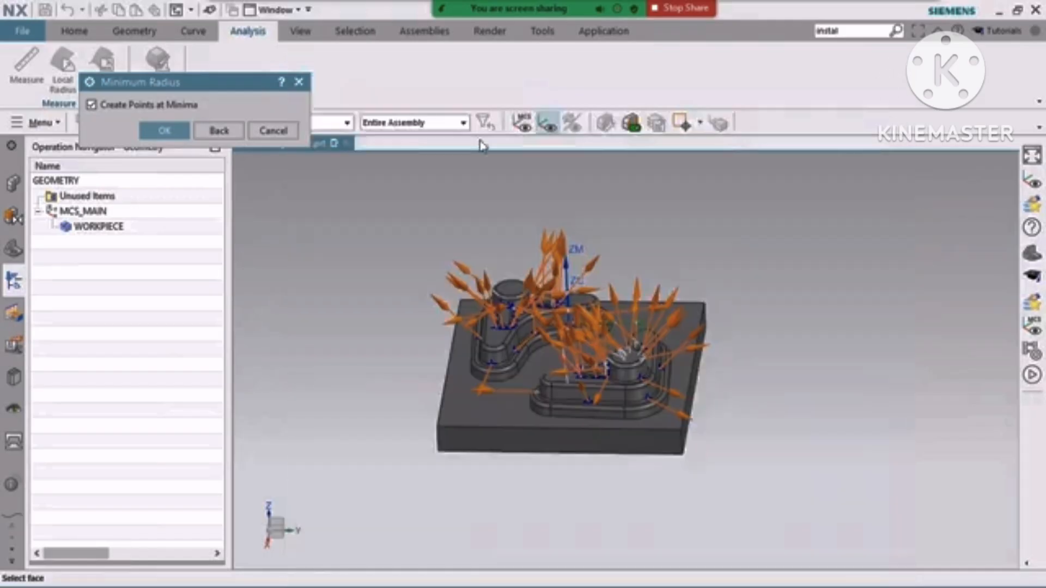
left_click(109, 106)
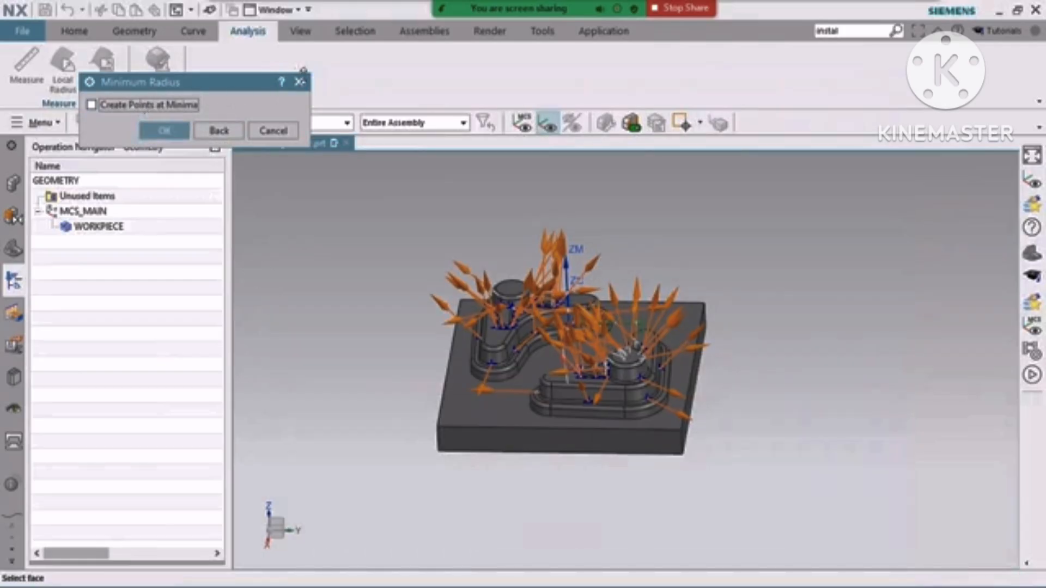
left_click(299, 81)
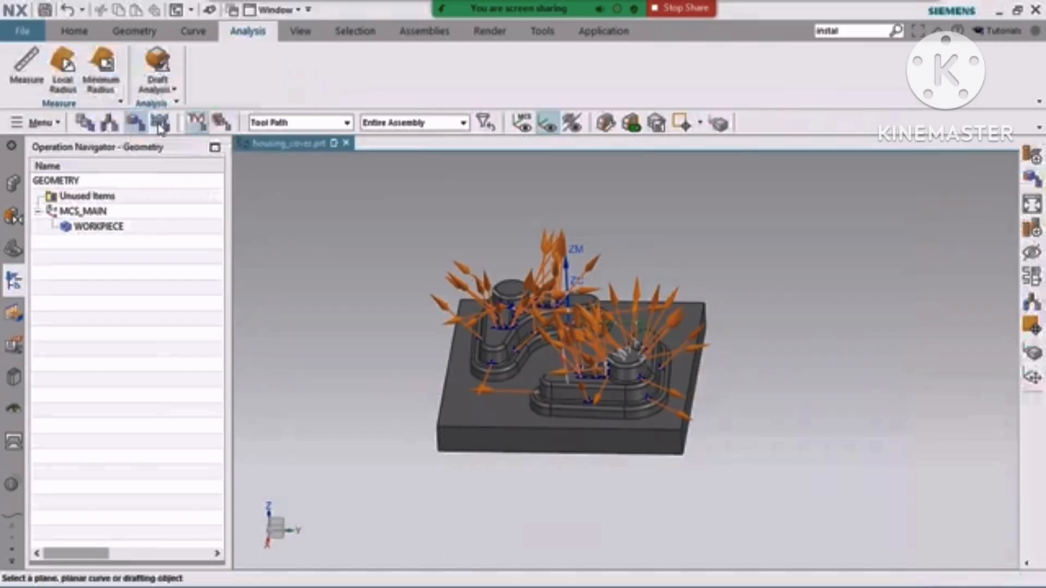
Step: Run the Minimum Radius analysis again on the faces of both raised covers with Create Points at Minima enabled
left_click(101, 65)
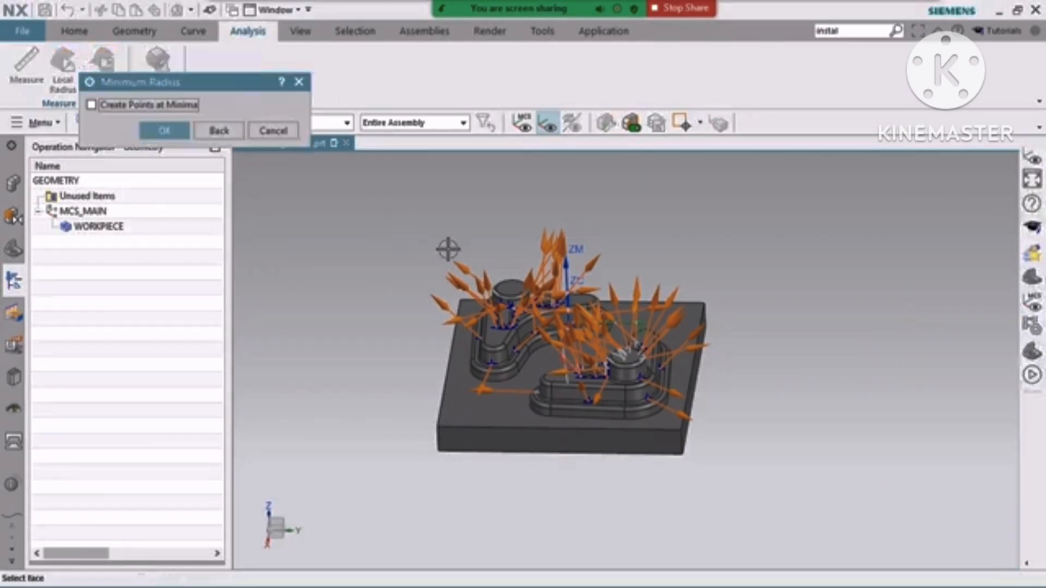
left_click(91, 104)
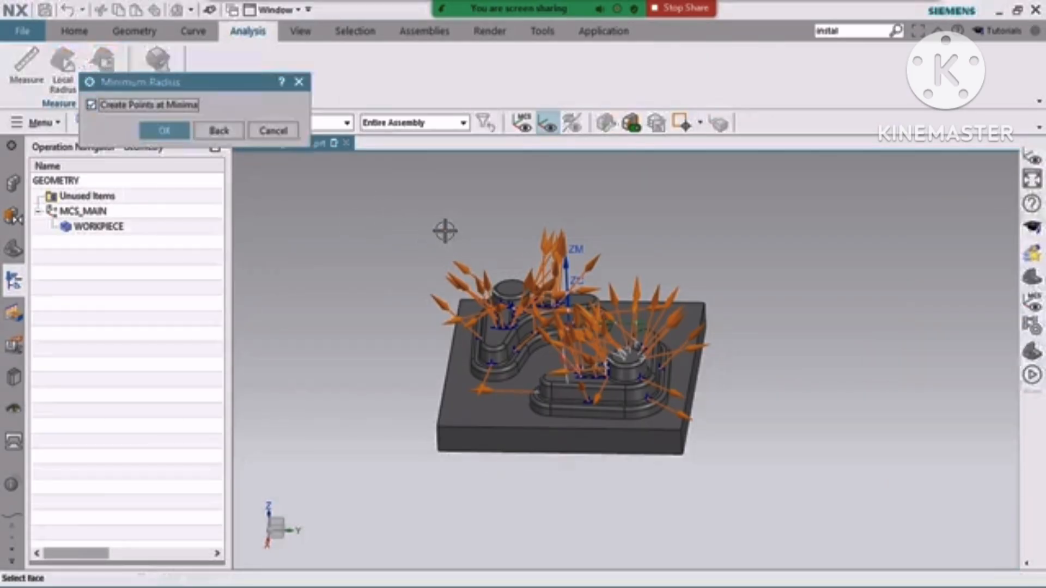
left_click_drag(444, 231, 731, 440)
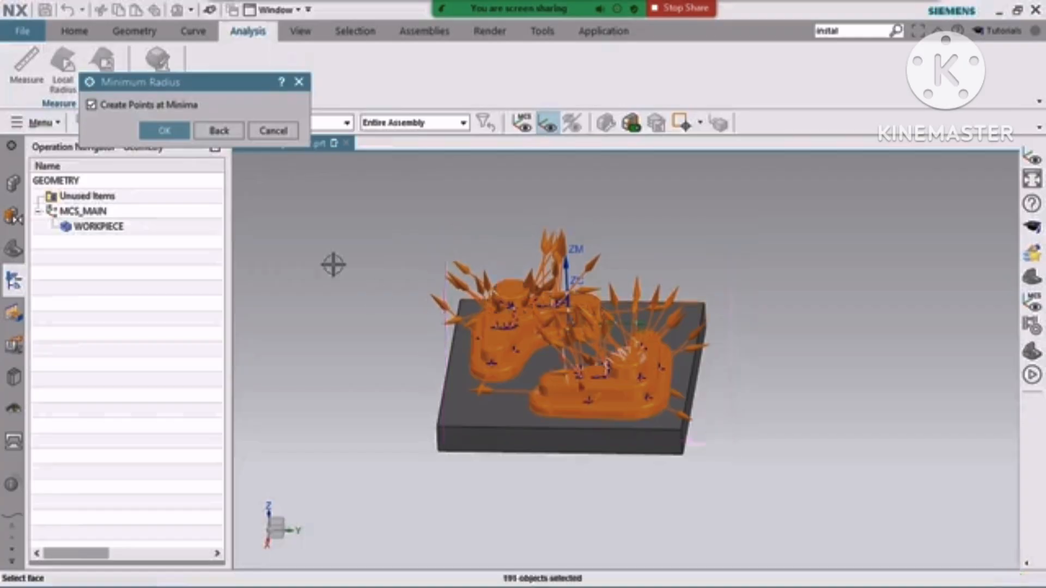
left_click(169, 131)
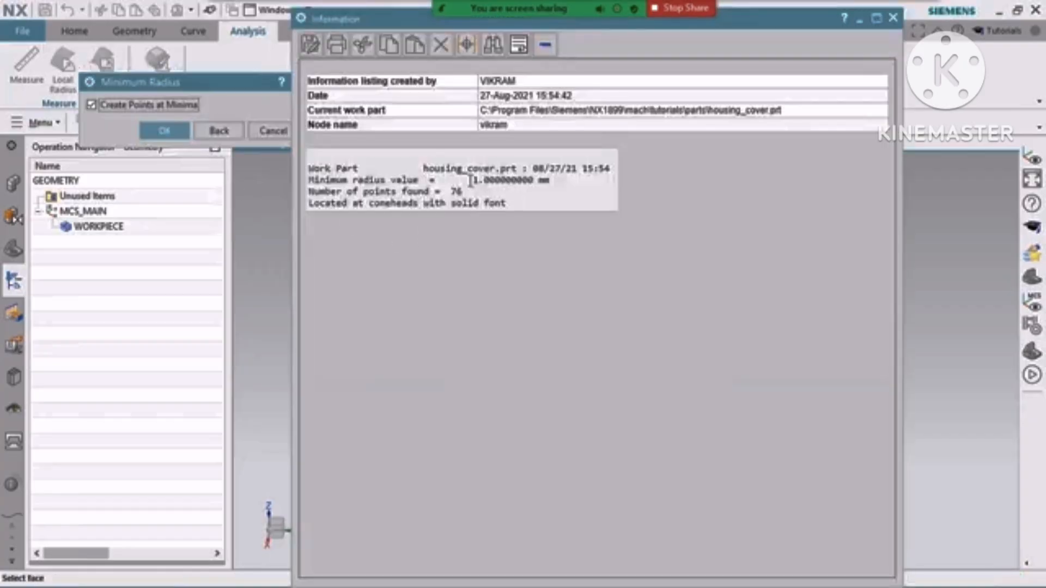
Step: Highlight the minimum radius value in the new report and close both the report and the analysis
left_click_drag(457, 180, 534, 180)
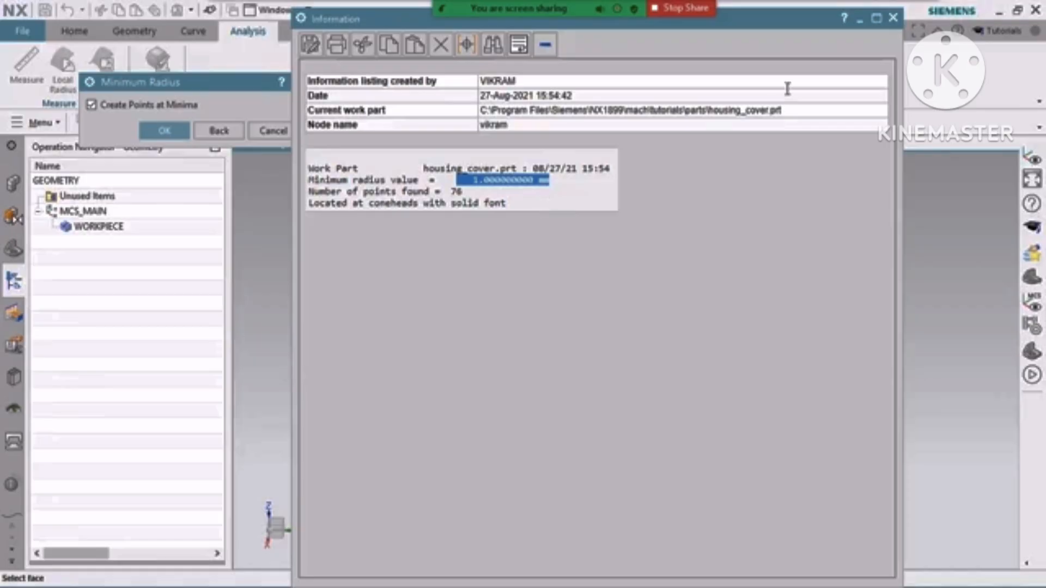
left_click(893, 18)
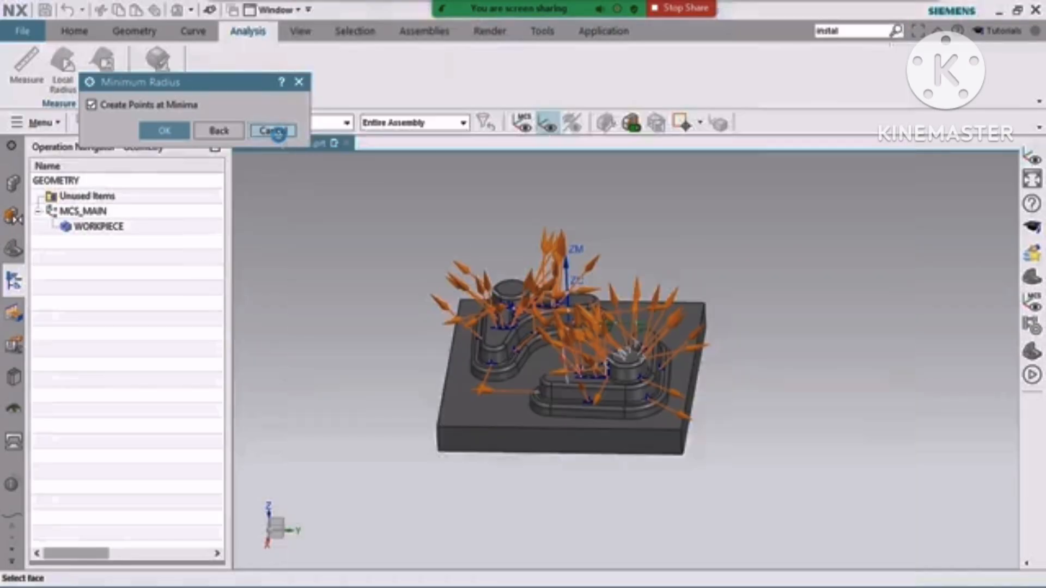
left_click(278, 130)
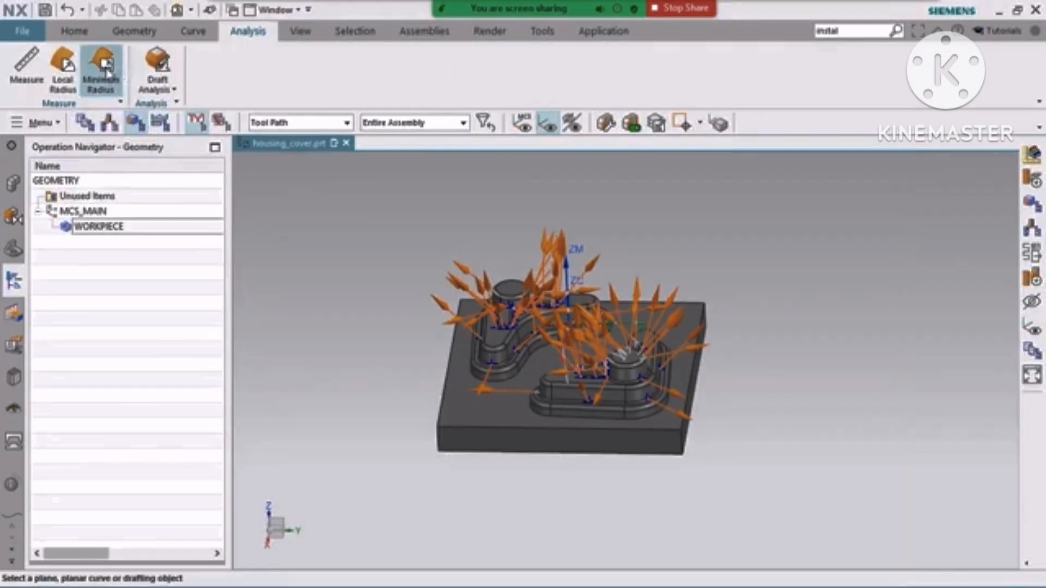
Step: Start a Local Radius Analysis and sample the lower step's corner blend, the boss's top blend and the edge at the boss's base
left_click(63, 65)
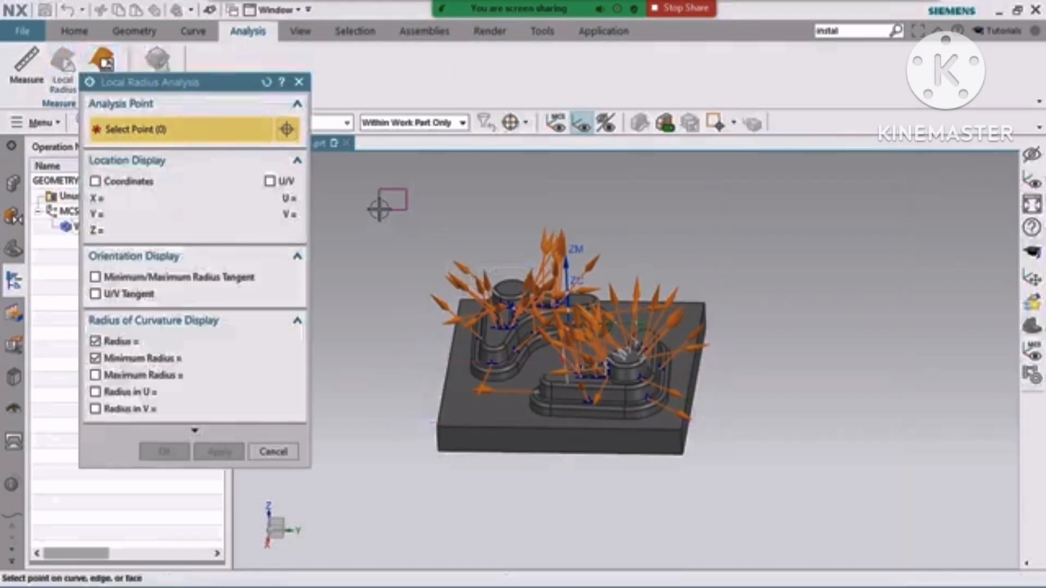
scroll(629, 400, "up", 5)
scroll(648, 419, "up", 2)
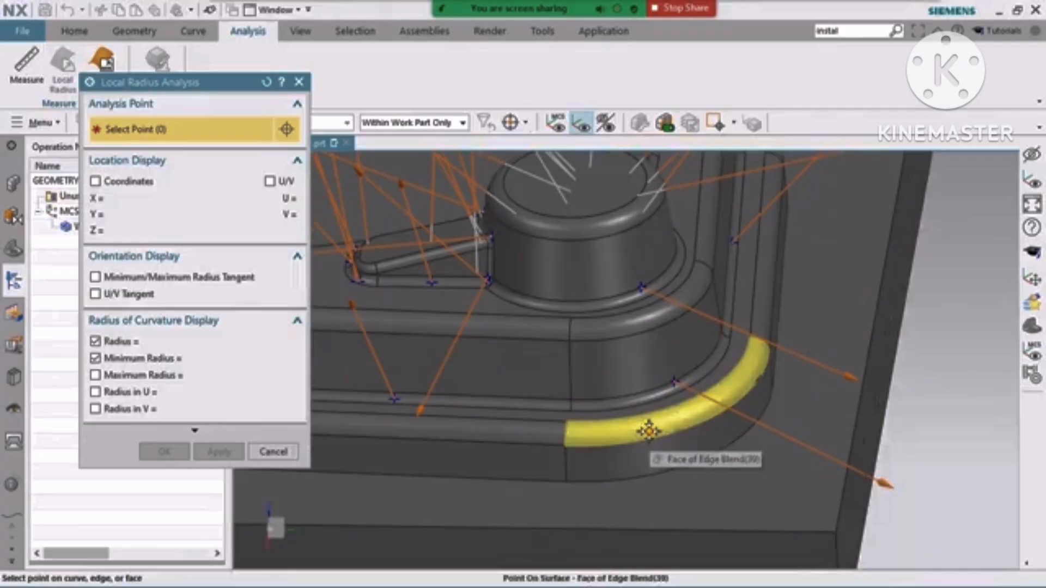
left_click(663, 428)
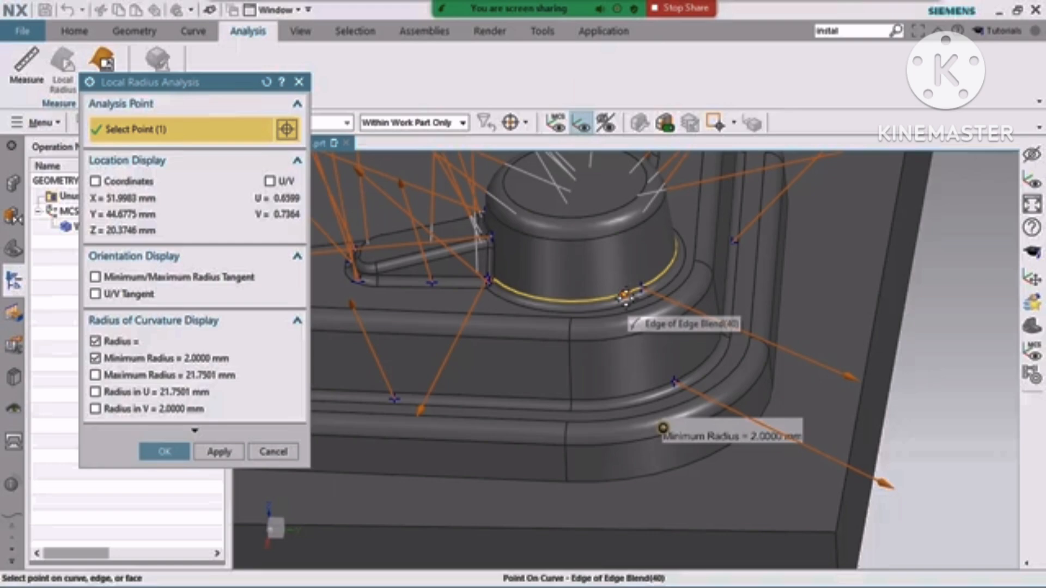
left_click(613, 220)
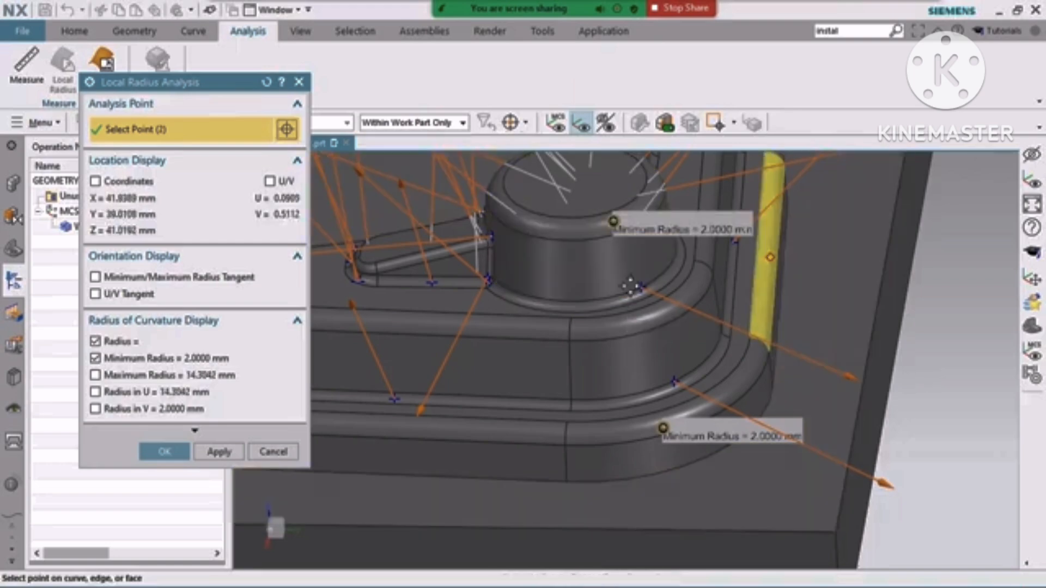
left_click(614, 296)
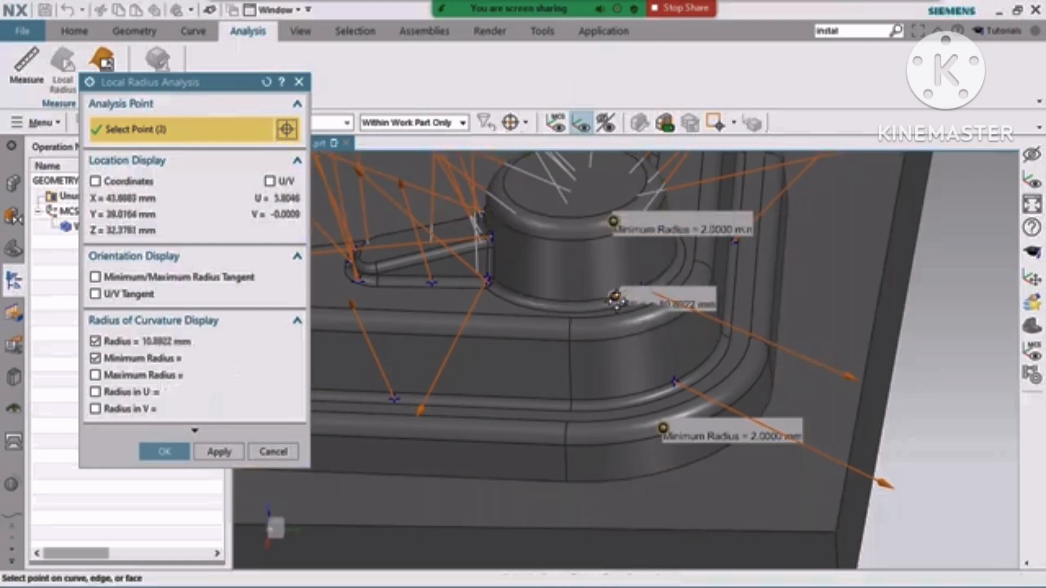
Step: Sample the local radius at the fillet around the boss's base and on the boss's side wall
scroll(580, 305, "up", 5)
left_click(589, 294)
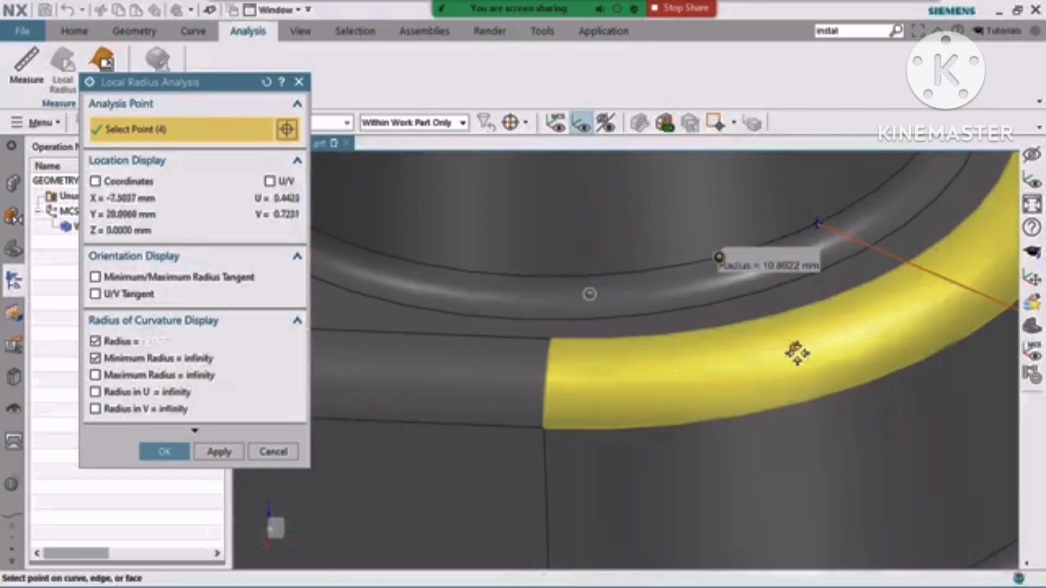
scroll(658, 281, "down", 5)
left_click(657, 283)
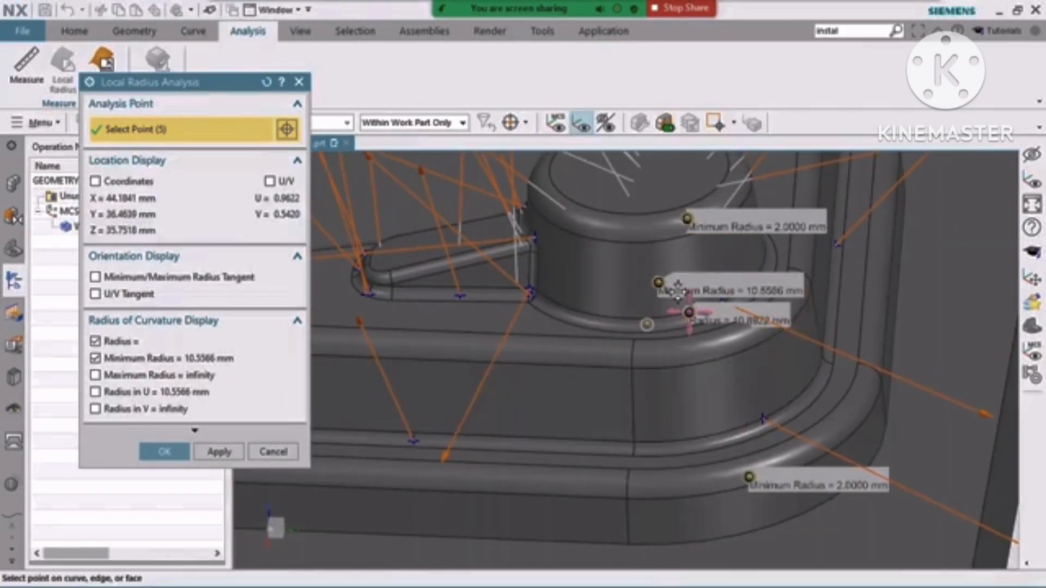
Step: Sample the local radius on the small pocket's blend, the upper step's edge blend and the lower step's outer corner blend, and close the analysis
scroll(762, 419, "down", 3)
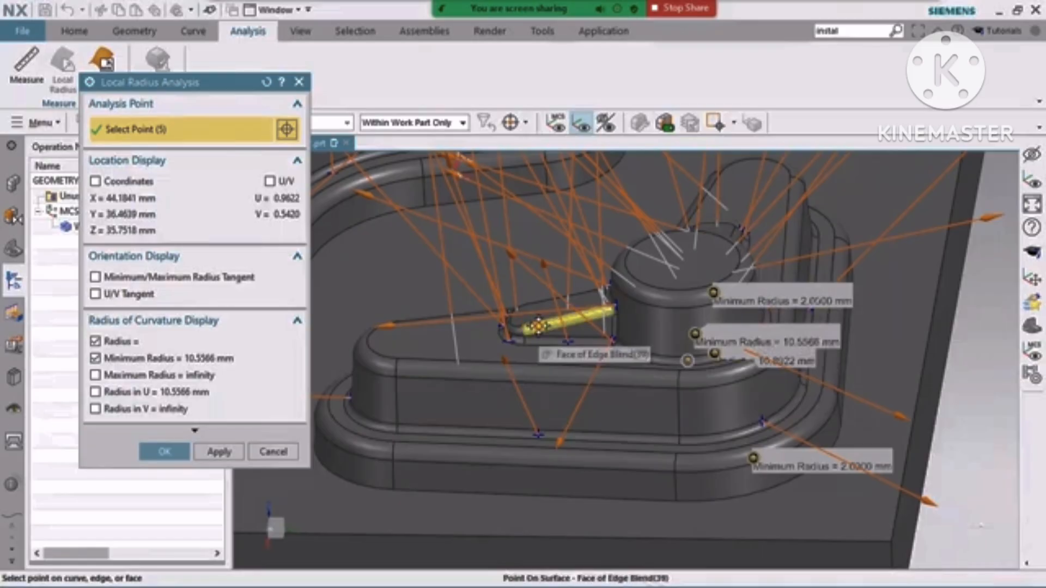
left_click(537, 326)
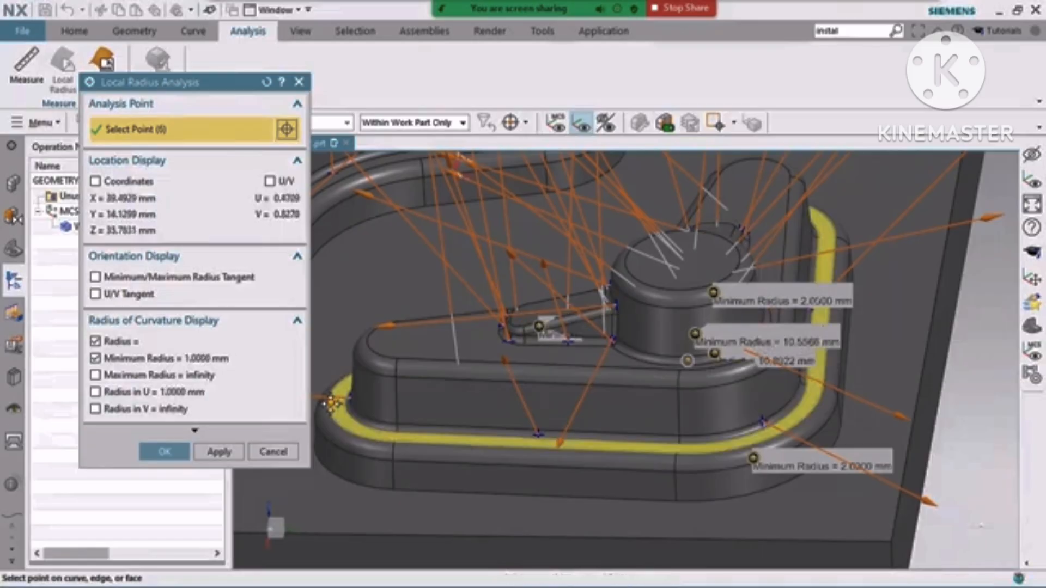
left_click(797, 219)
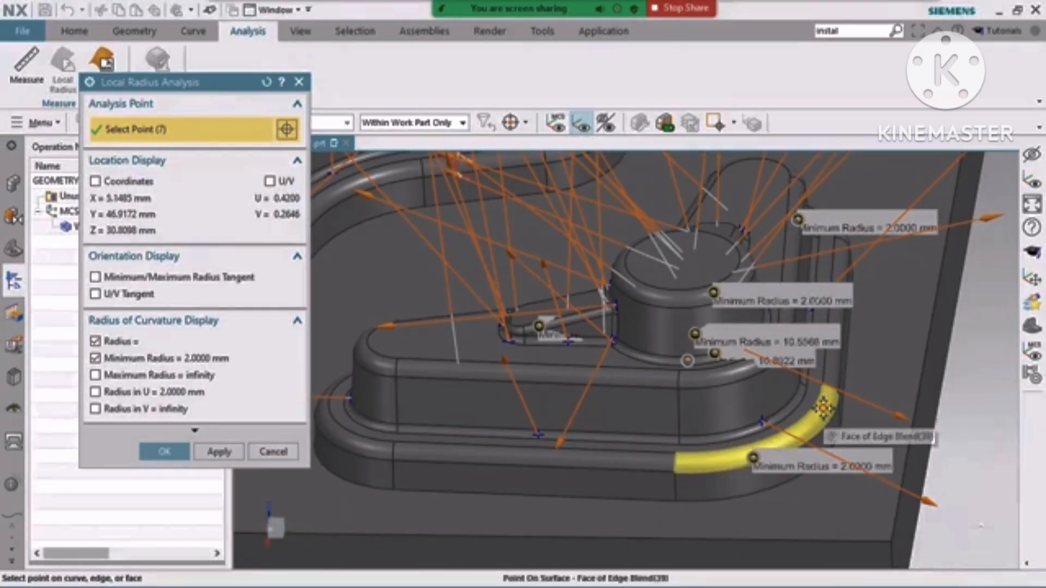
left_click(824, 408)
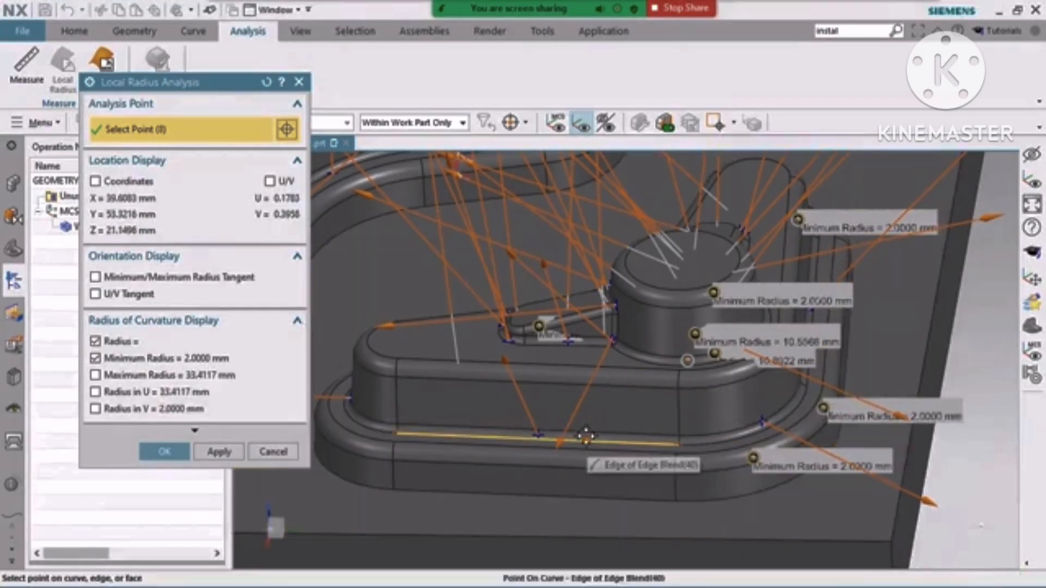
scroll(587, 436, "up", 5)
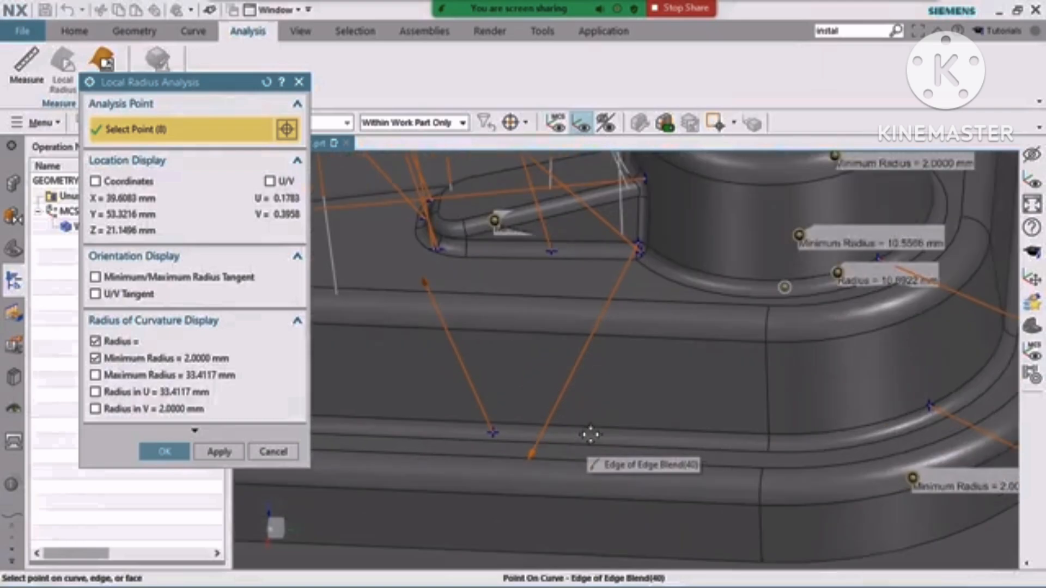
scroll(591, 434, "down", 5)
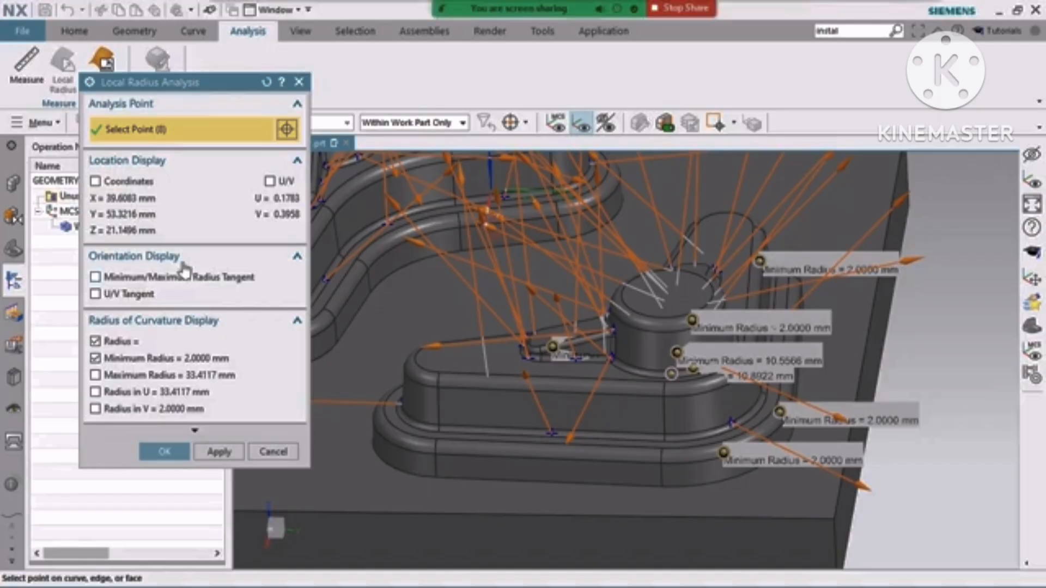
left_click(270, 455)
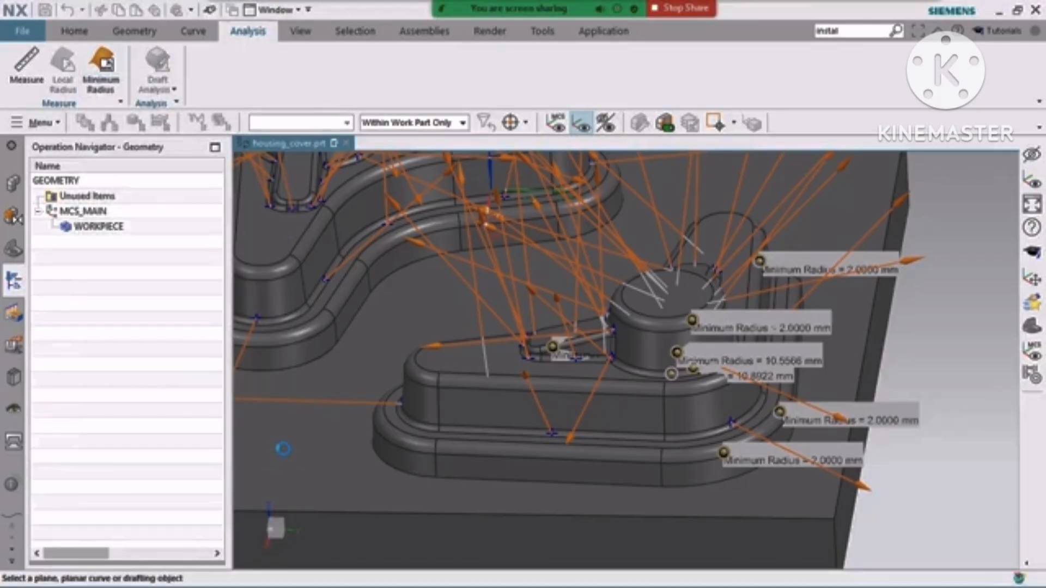
Step: Examine the points created at the minimum-radius locations on both raised covers
scroll(777, 440, "down", 3)
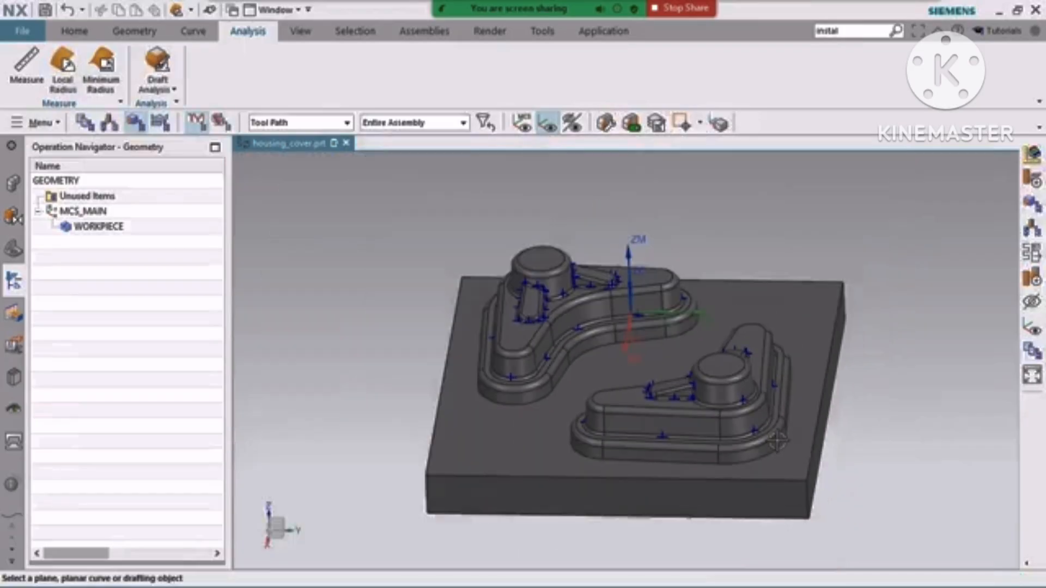
scroll(763, 417, "up", 3)
scroll(532, 384, "down", 2)
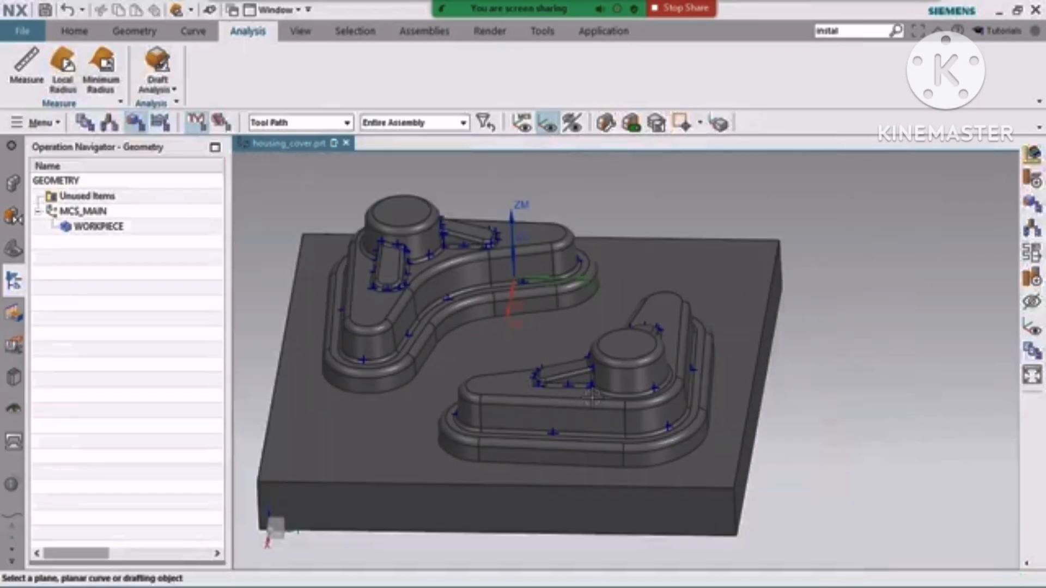
scroll(610, 404, "up", 2)
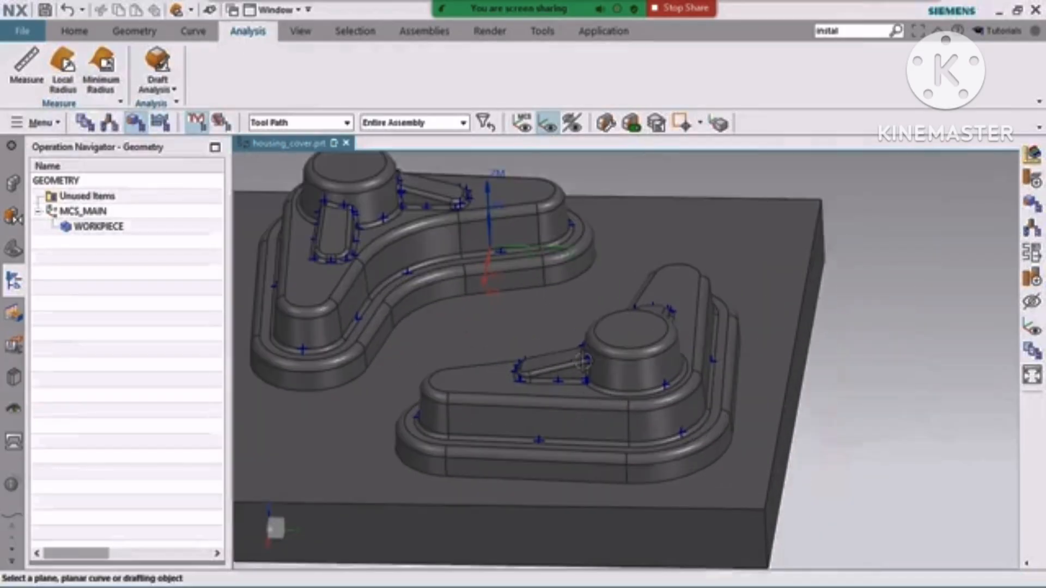
scroll(594, 355, "up", 4)
scroll(593, 354, "down", 5)
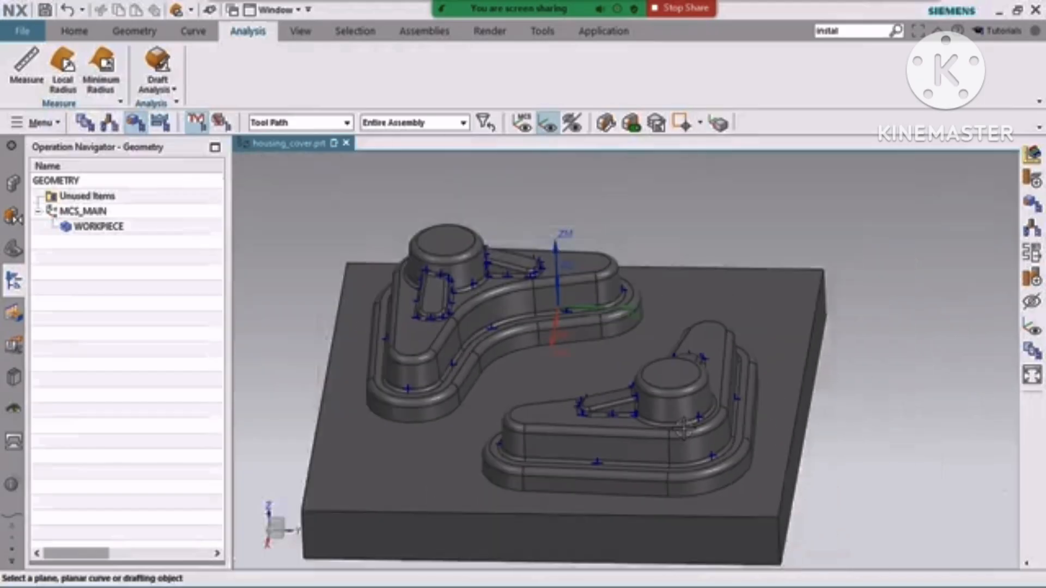
scroll(472, 280, "up", 3)
scroll(505, 280, "down", 3)
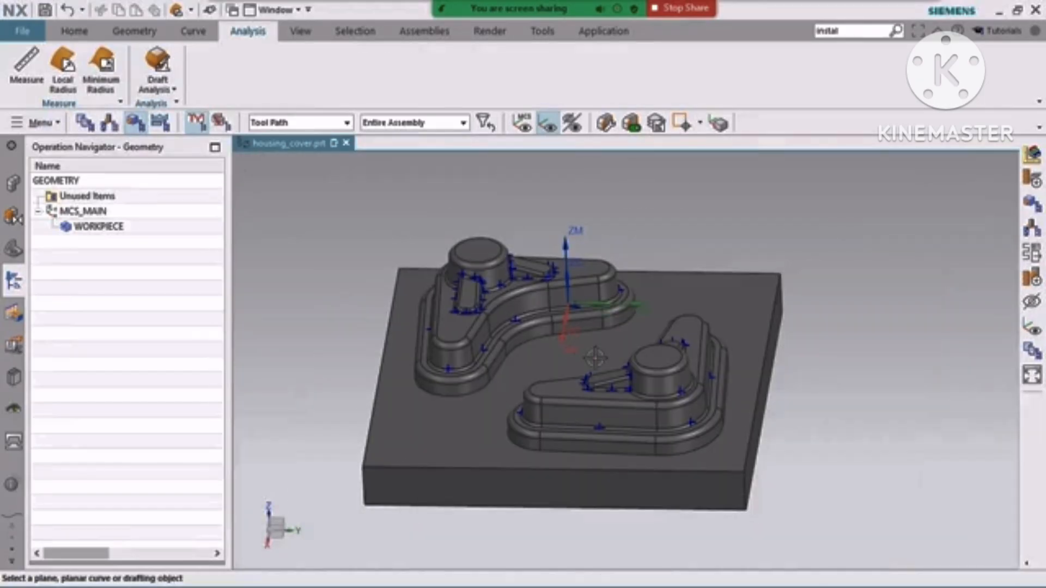
scroll(595, 358, "up", 1)
scroll(632, 345, "down", 1)
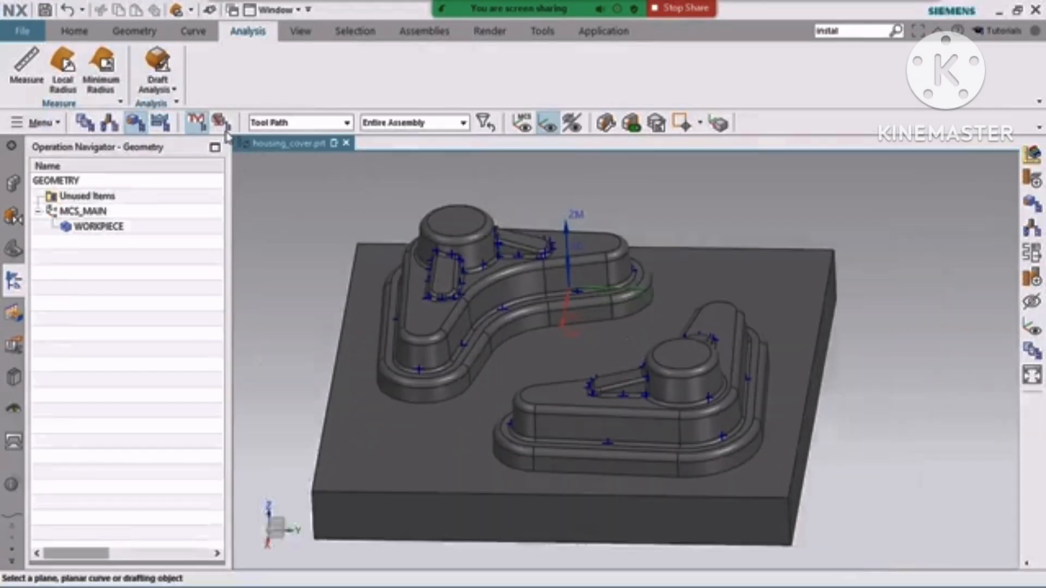
Step: Leave the Minimum Radius analysis without running it and search the available commands for "maximum"
left_click(105, 64)
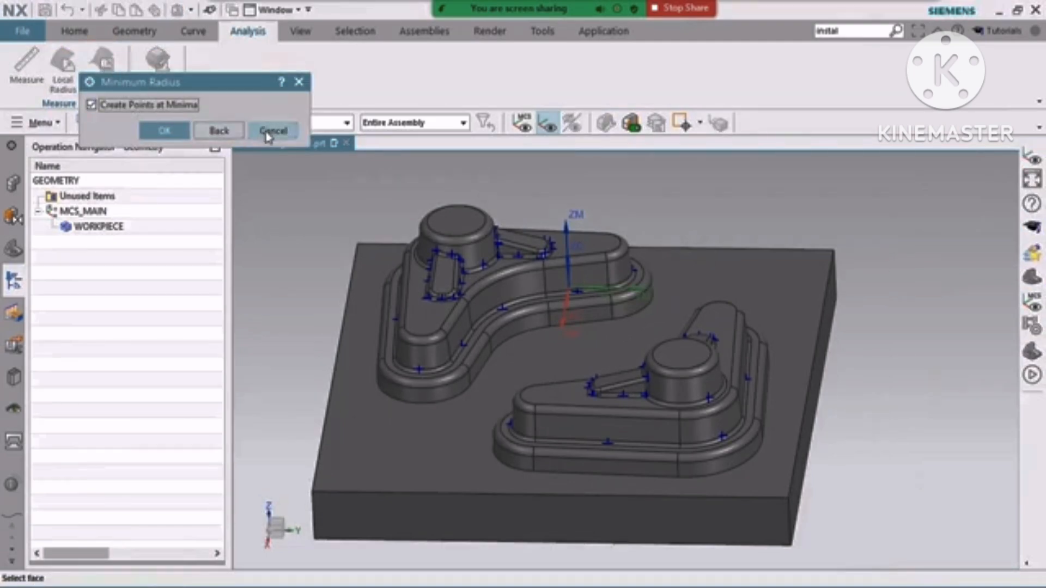
left_click(225, 133)
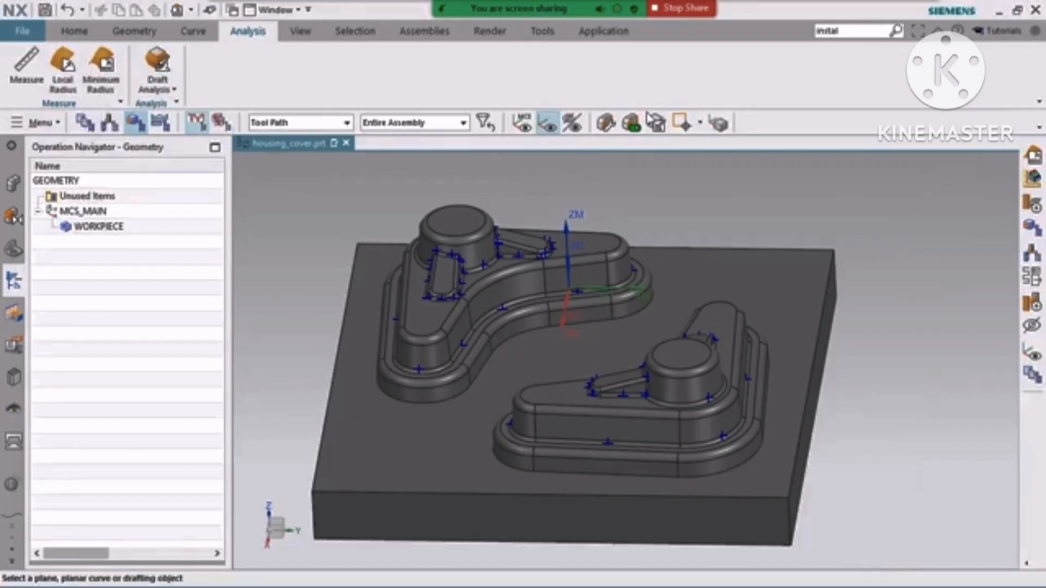
left_click(816, 30)
type("maximum")
key("Return")
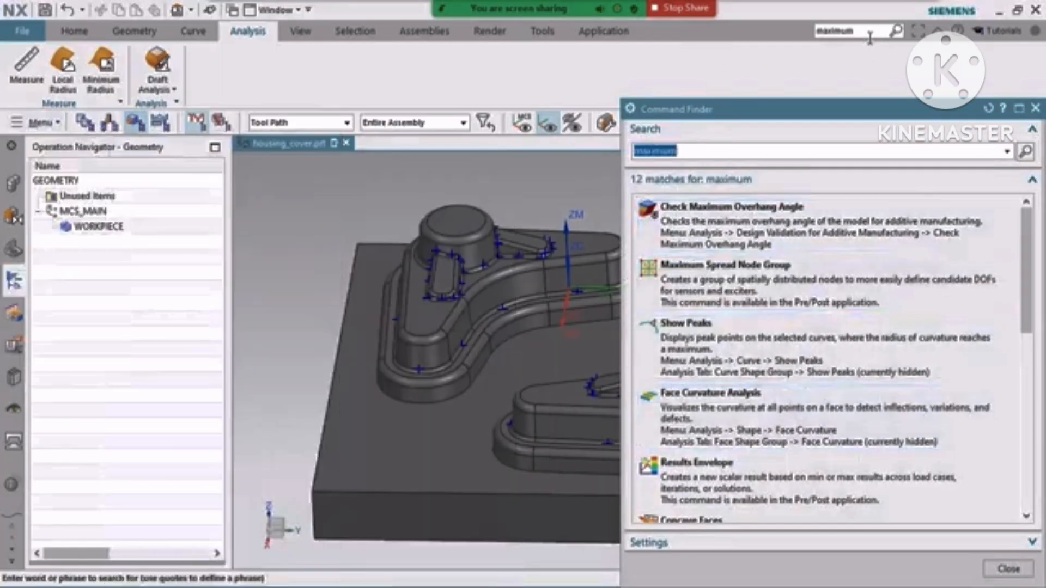
Step: Search the available commands for "maximum radius", look through the matches and close the search without starting one
left_click(863, 31)
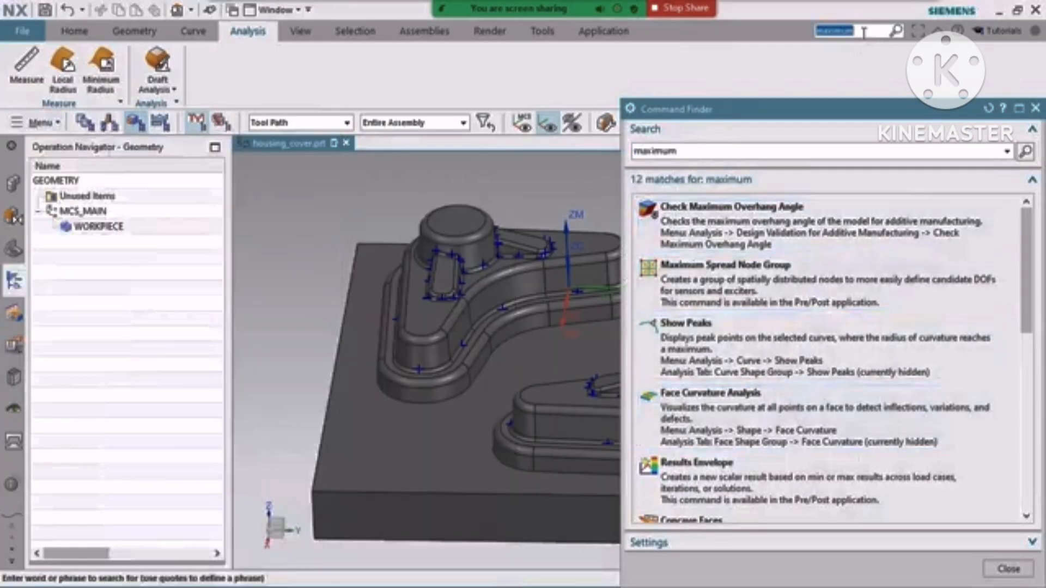
left_click(863, 31)
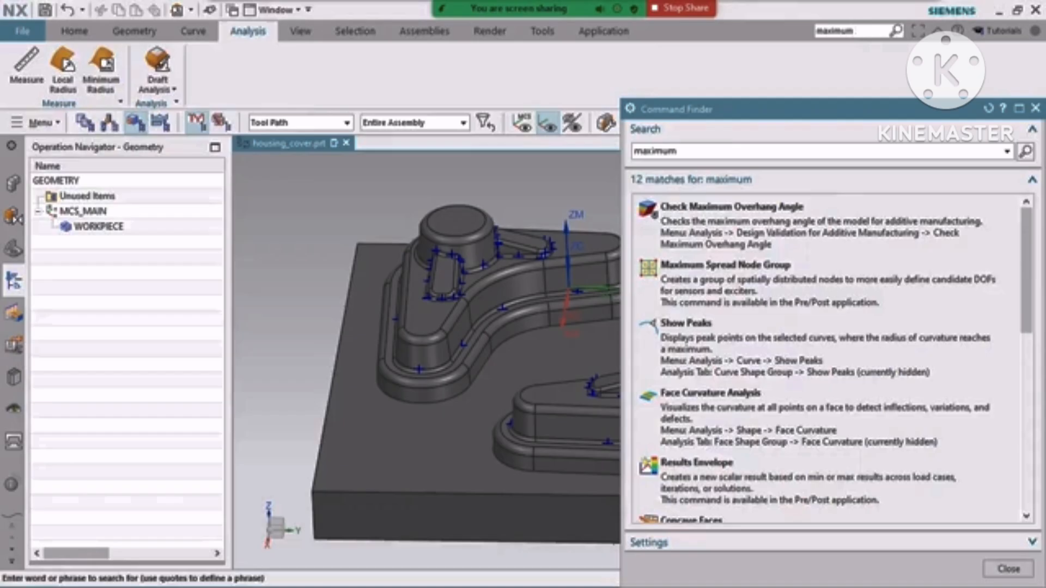
type("radius")
key("Return")
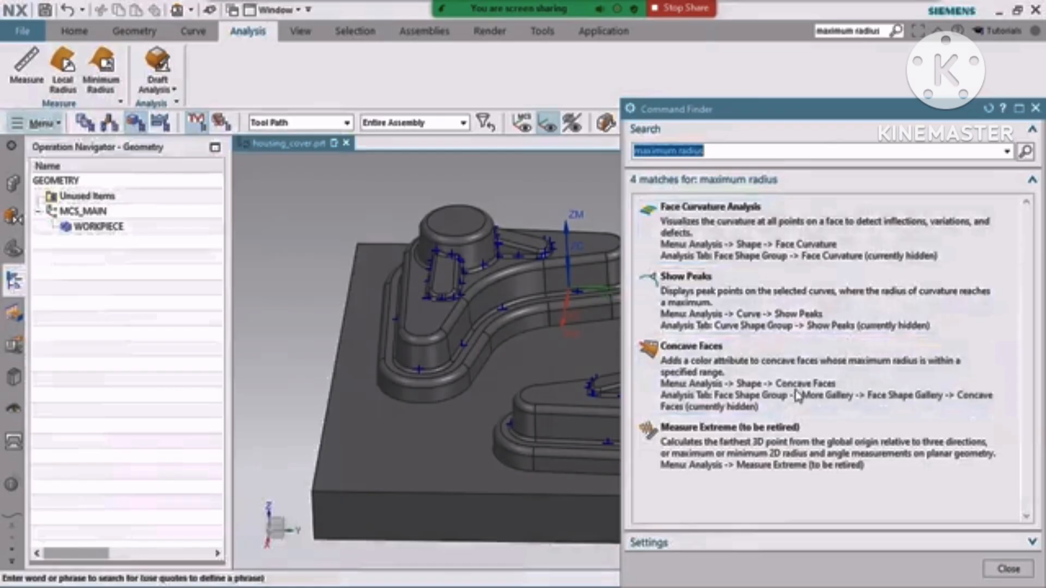
mouse_move(796, 398)
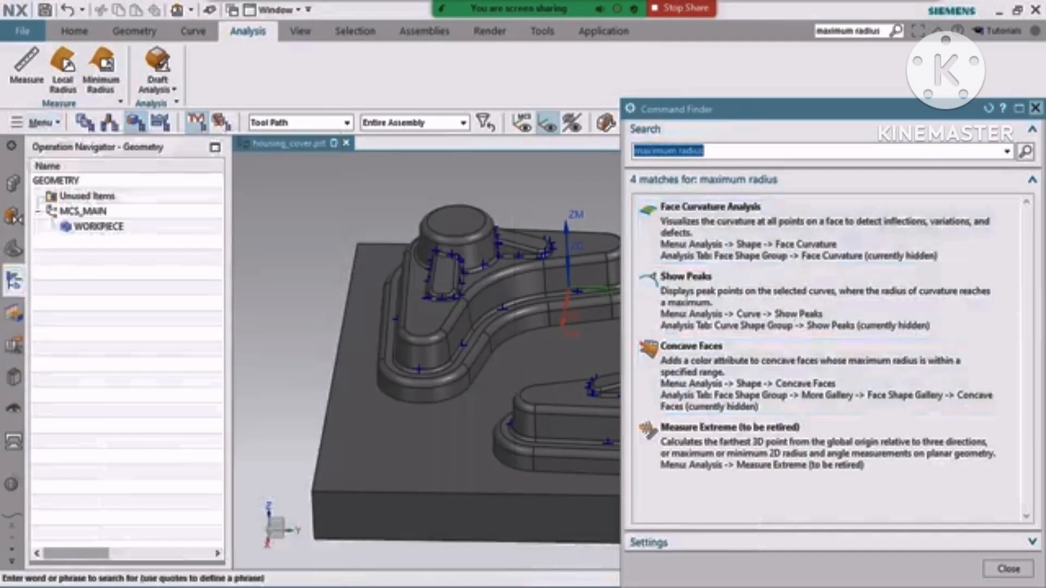
left_click(1035, 108)
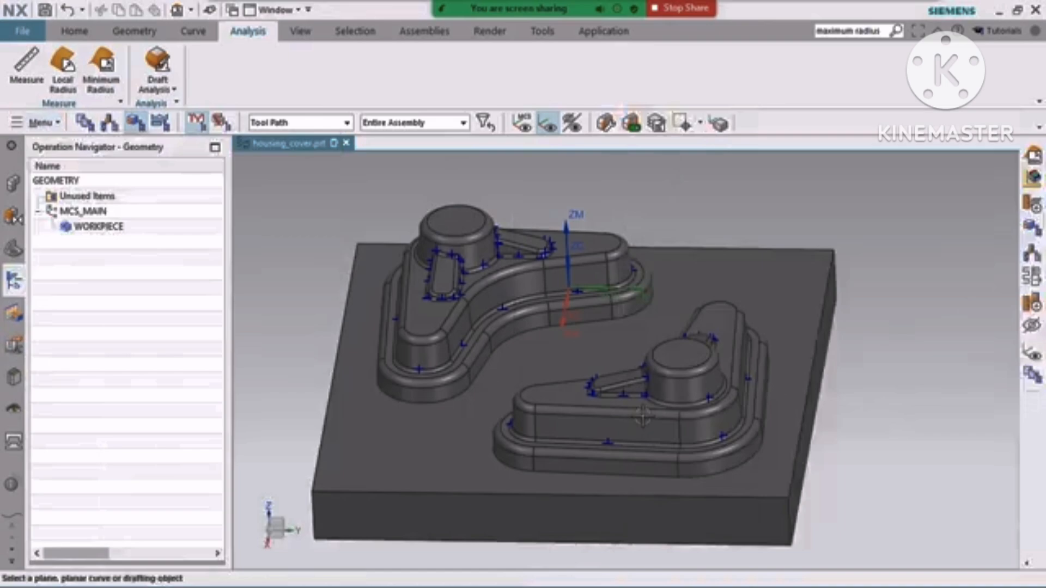
Step: Review the geometry definition of WORKPIECE in the Geometry view and close it without changes
scroll(632, 429, "down", 1)
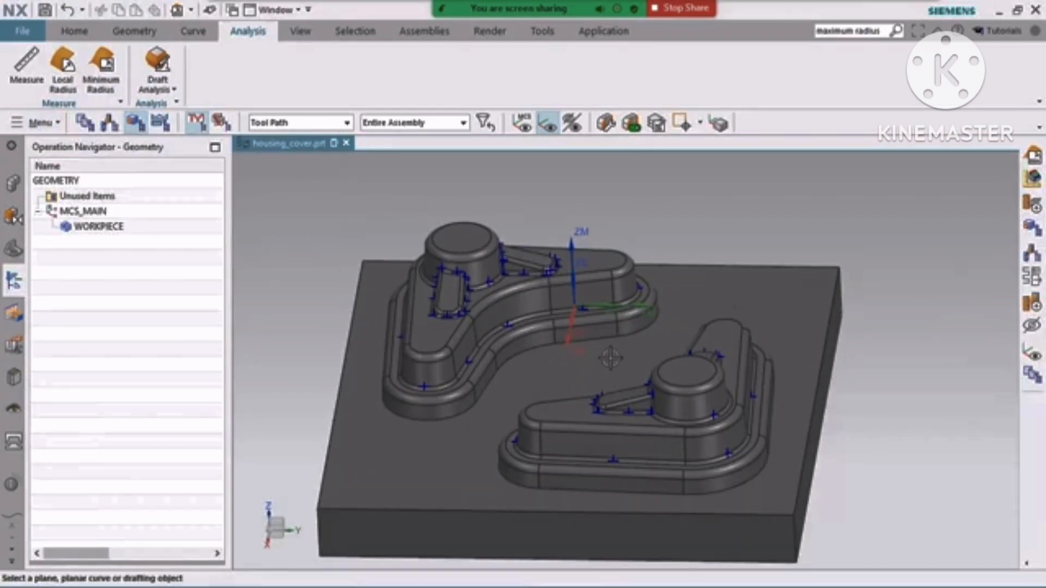
left_click(73, 31)
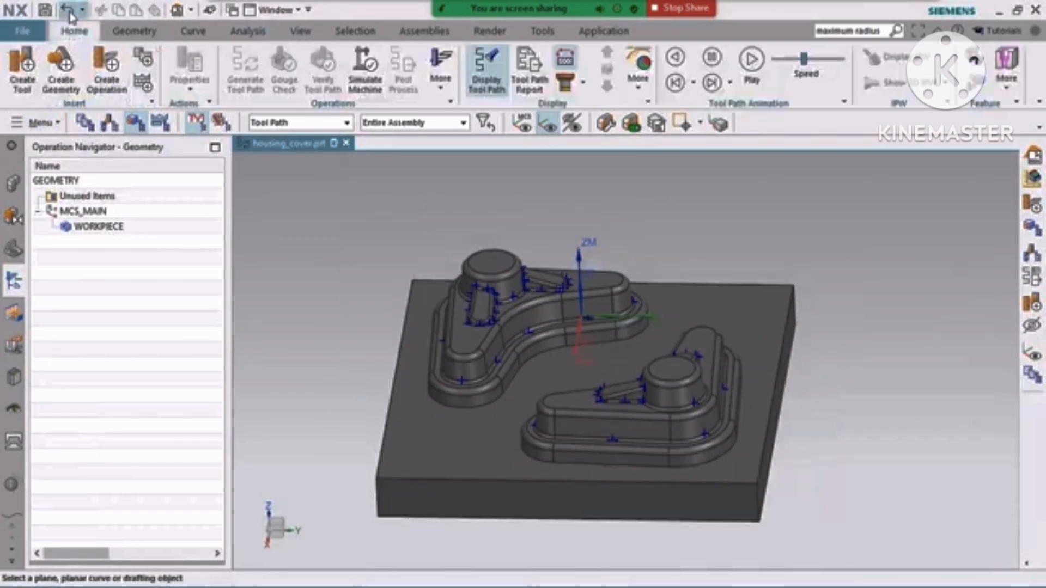
left_click(88, 227)
left_click(94, 266)
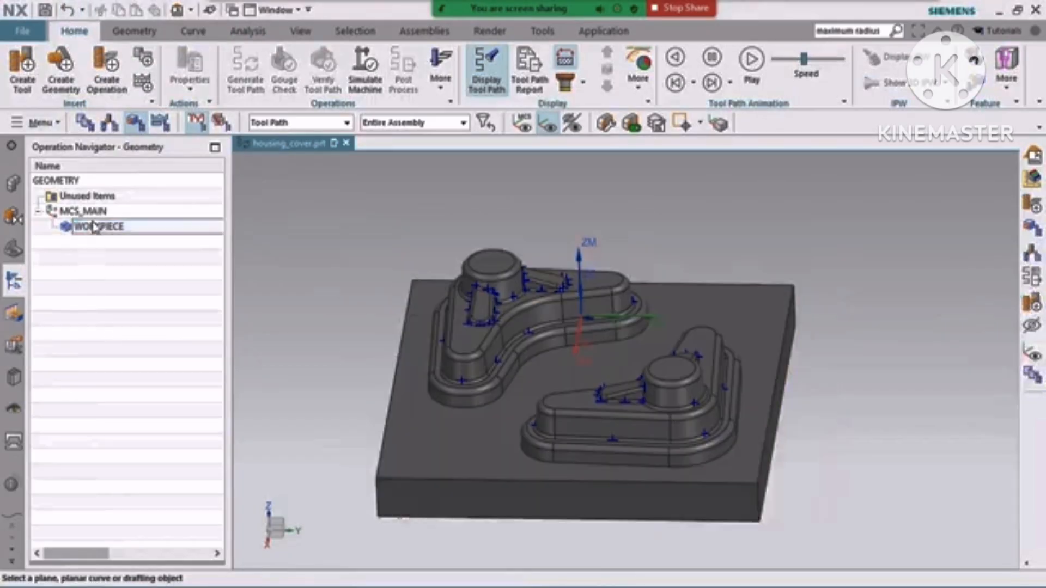
double_click(91, 223)
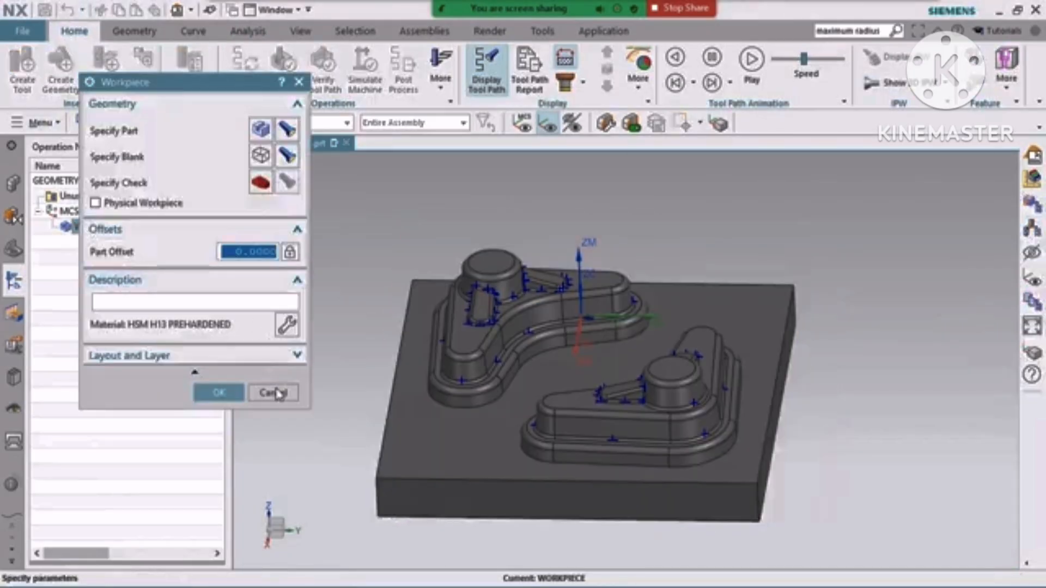
left_click(240, 396)
left_click(90, 249)
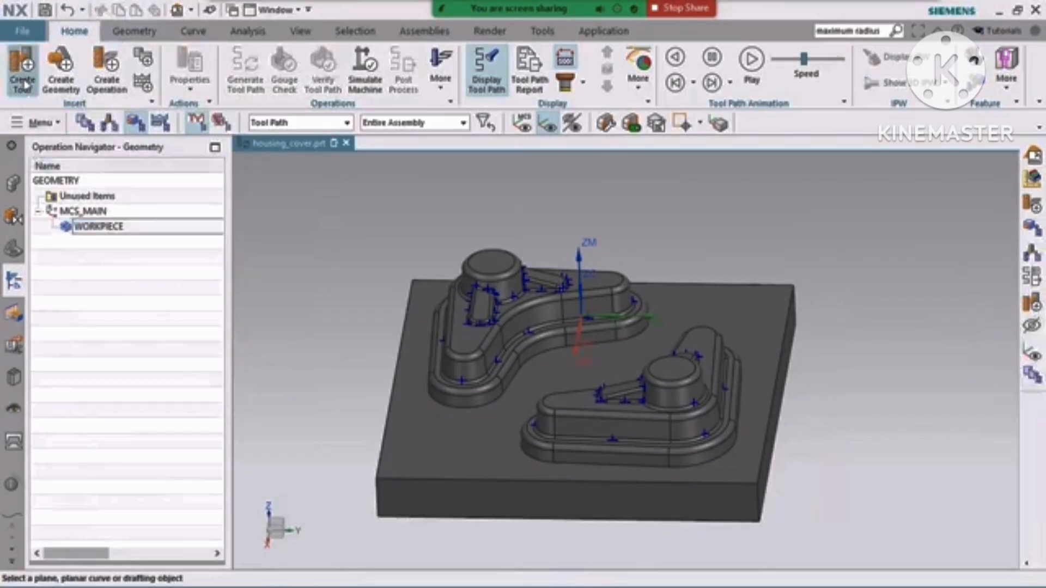
Step: Start a new tool from the tool library, choosing the milling class End Mill (non indexable)
left_click(22, 78)
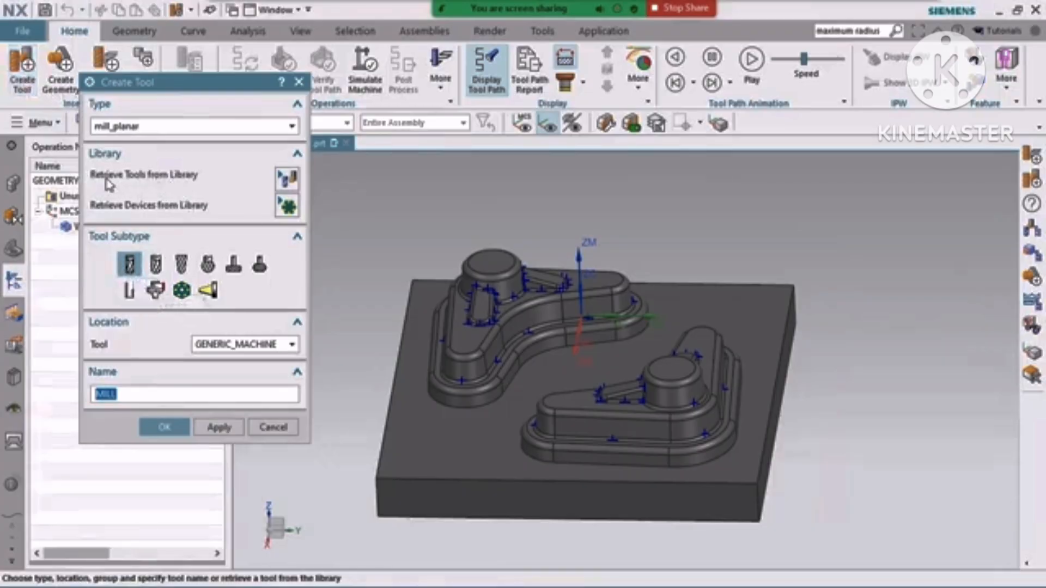
left_click_drag(185, 90, 194, 90)
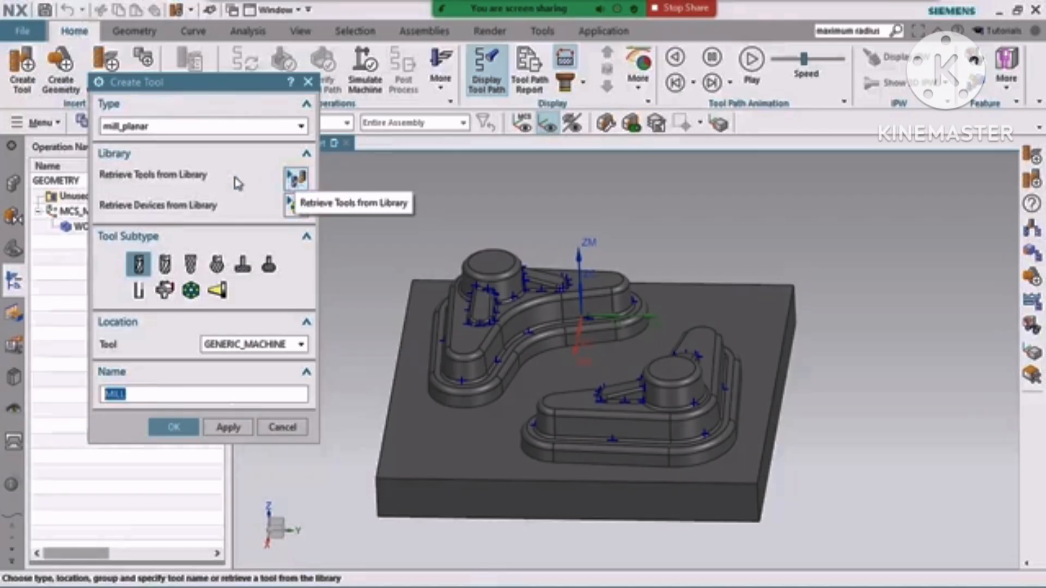
left_click(296, 180)
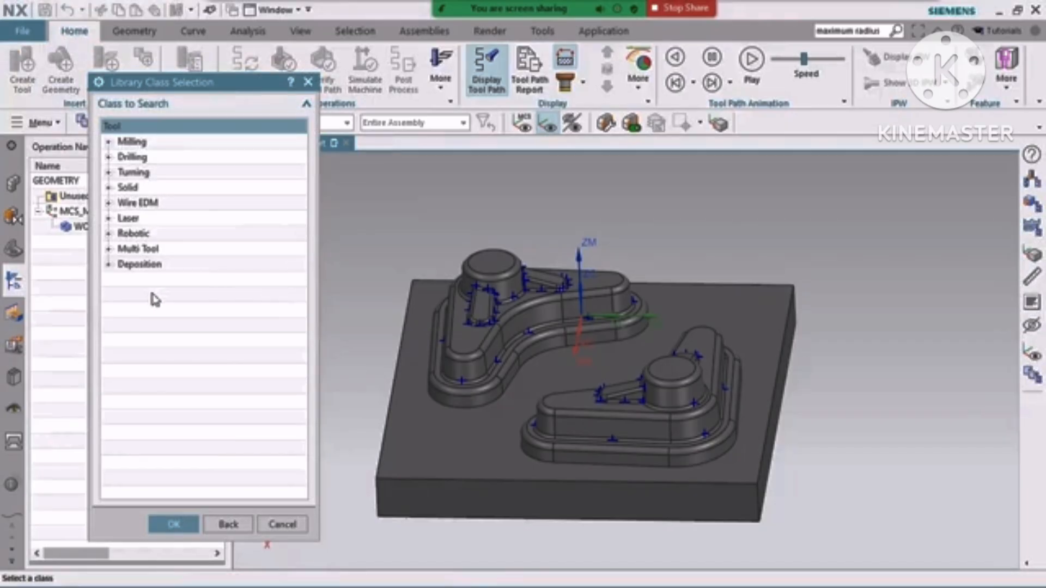
left_click(108, 142)
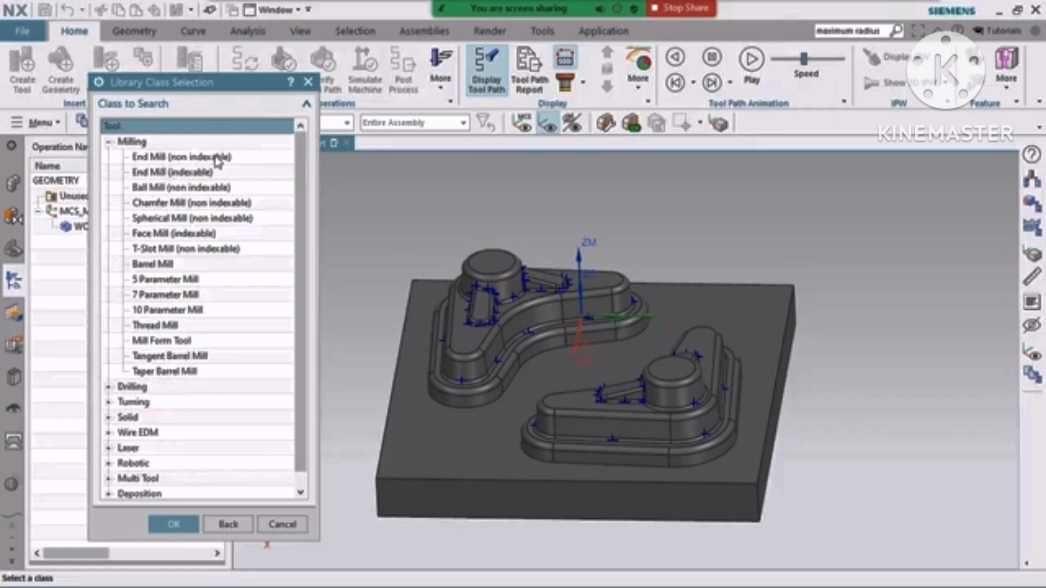
left_click(150, 159)
double_click(148, 158)
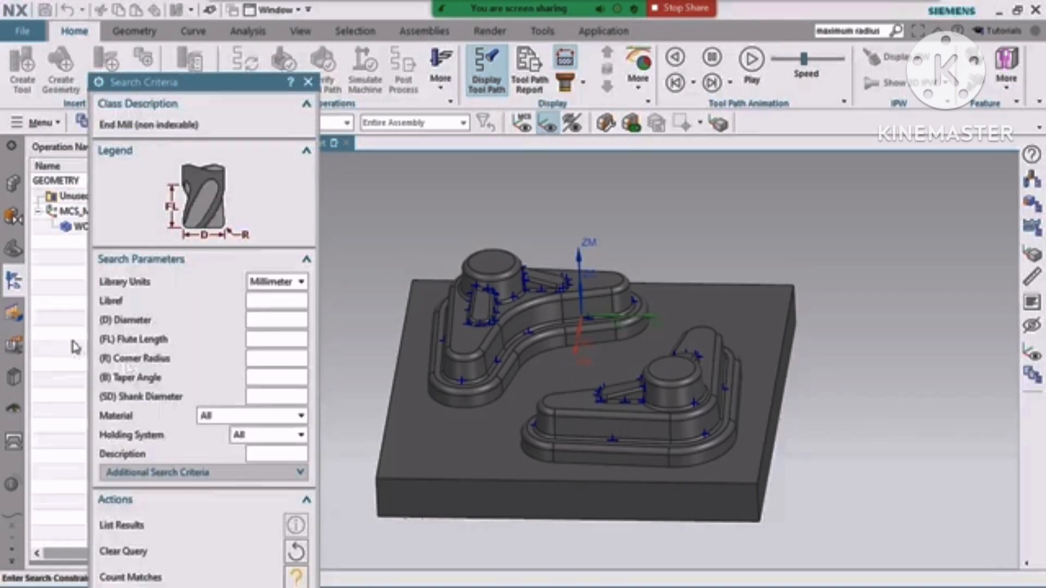
left_click_drag(218, 90, 207, 10)
Step: Search the end mill class for a diameter of 20 mm and retrieve Carbide End Mill 20.0, ugt0201_136
left_click(190, 541)
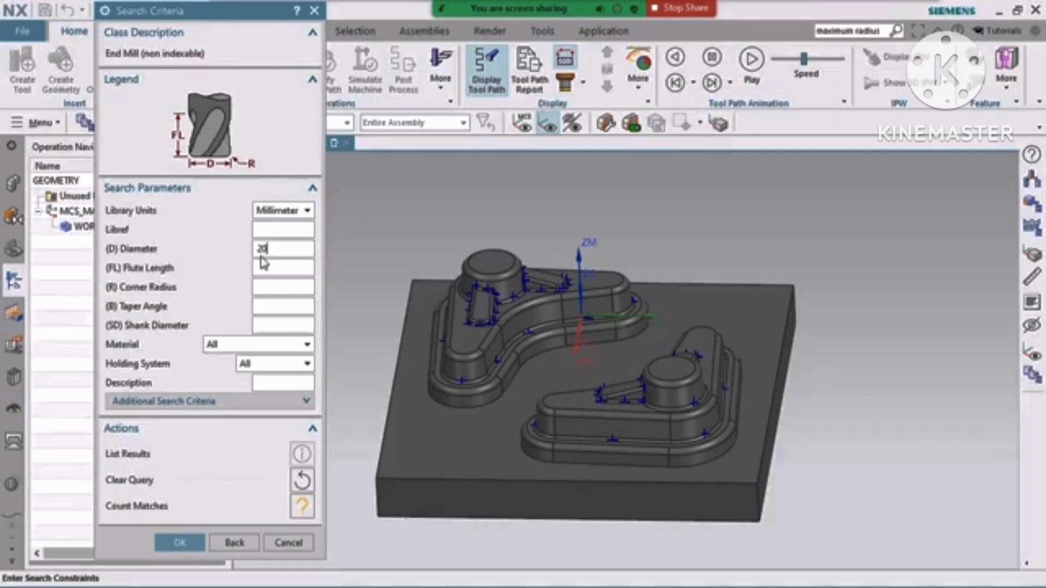
left_click(302, 508)
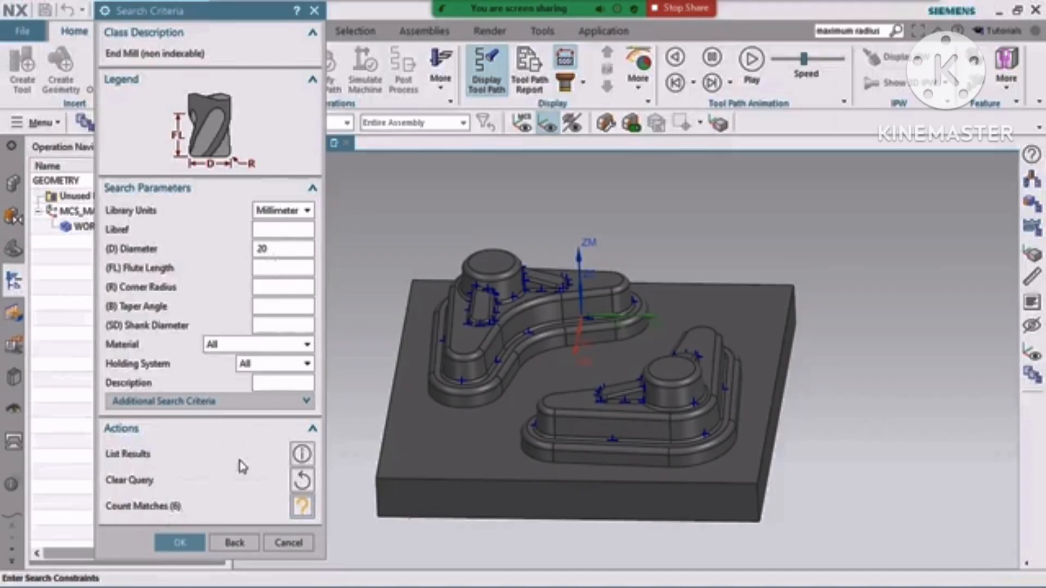
left_click(184, 544)
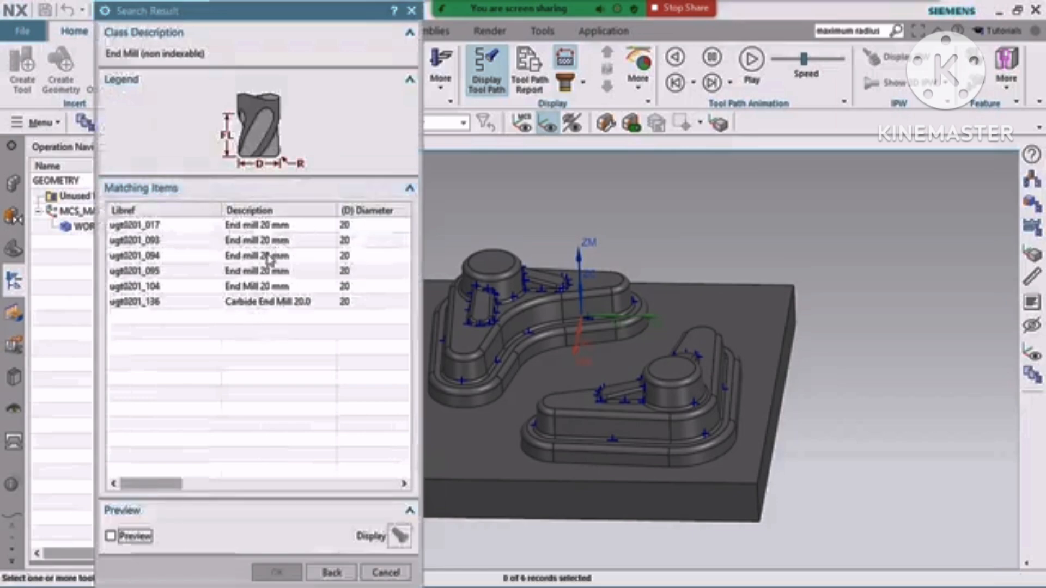
left_click(266, 303)
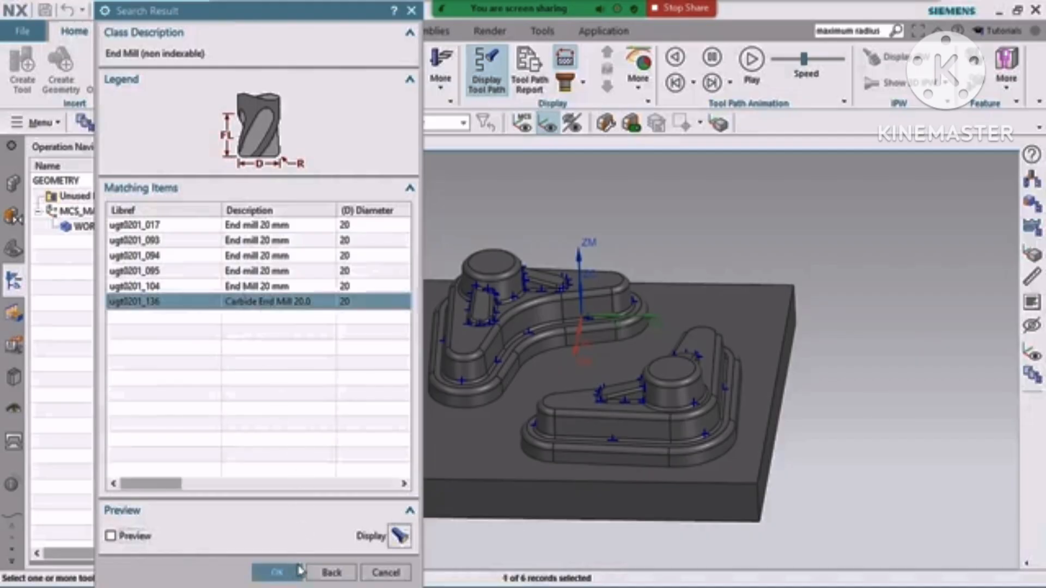
left_click(275, 571)
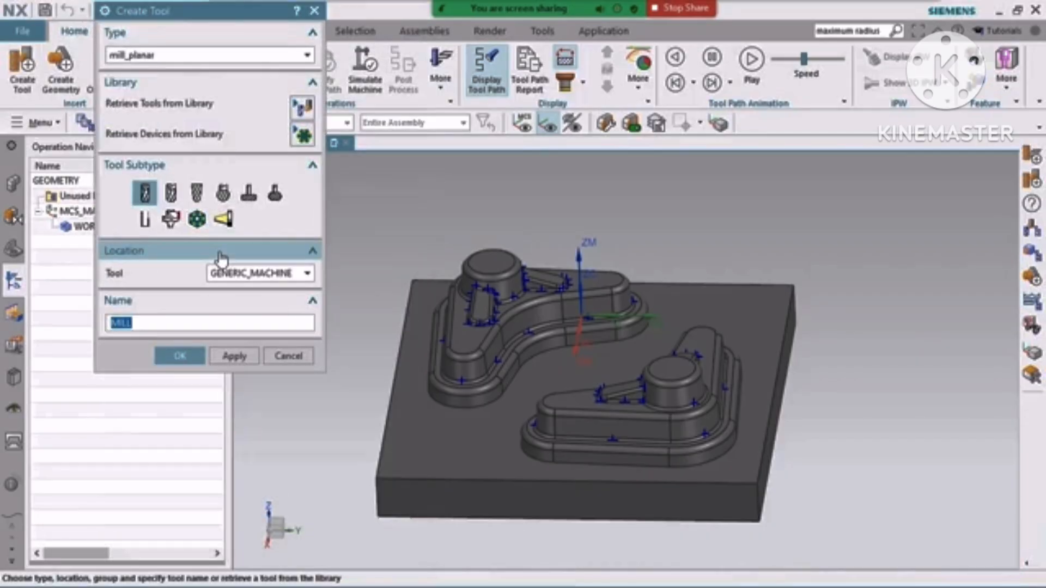
left_click(288, 357)
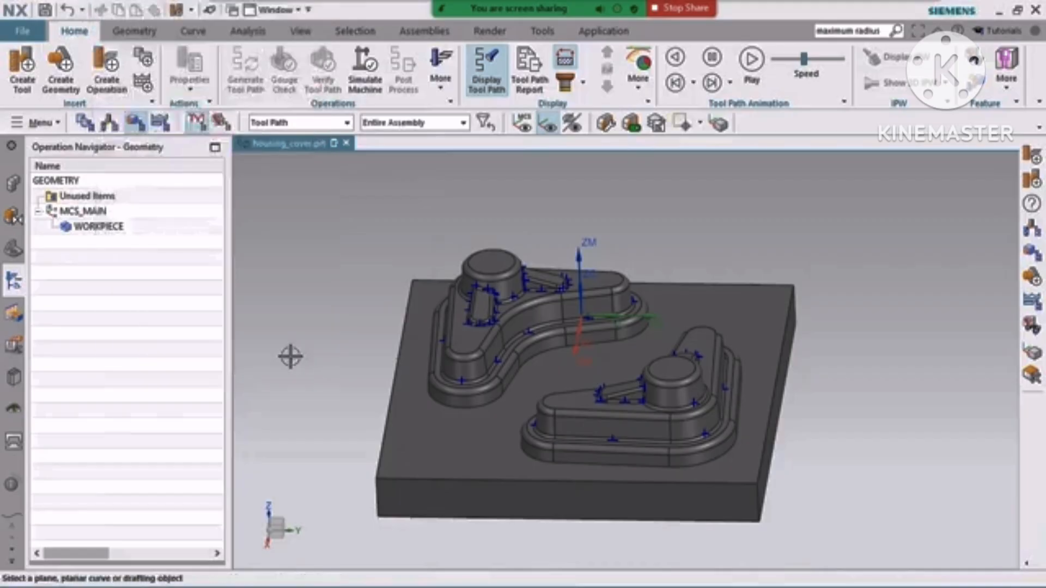
Step: Inspect the dimensions, flutes and tool numbers of the retrieved UGT0201_136 end mill, leaving its parameters unedited
left_click(108, 125)
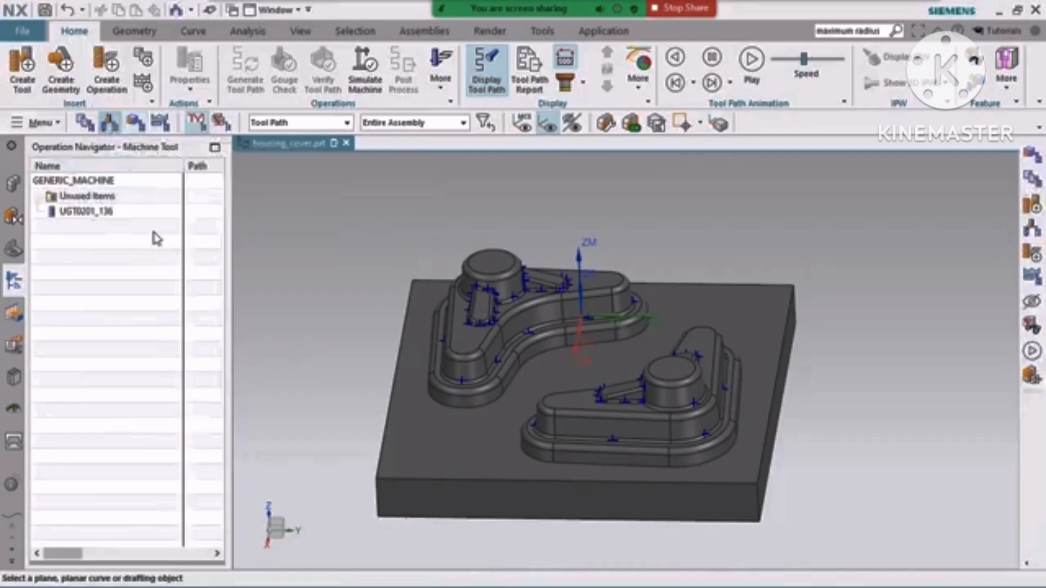
left_click(87, 212)
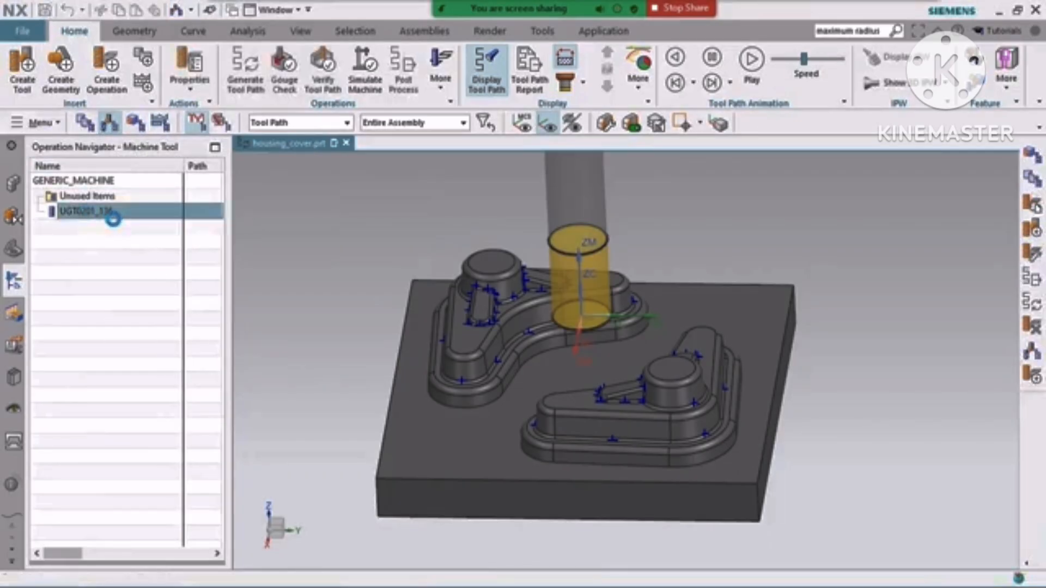
double_click(112, 214)
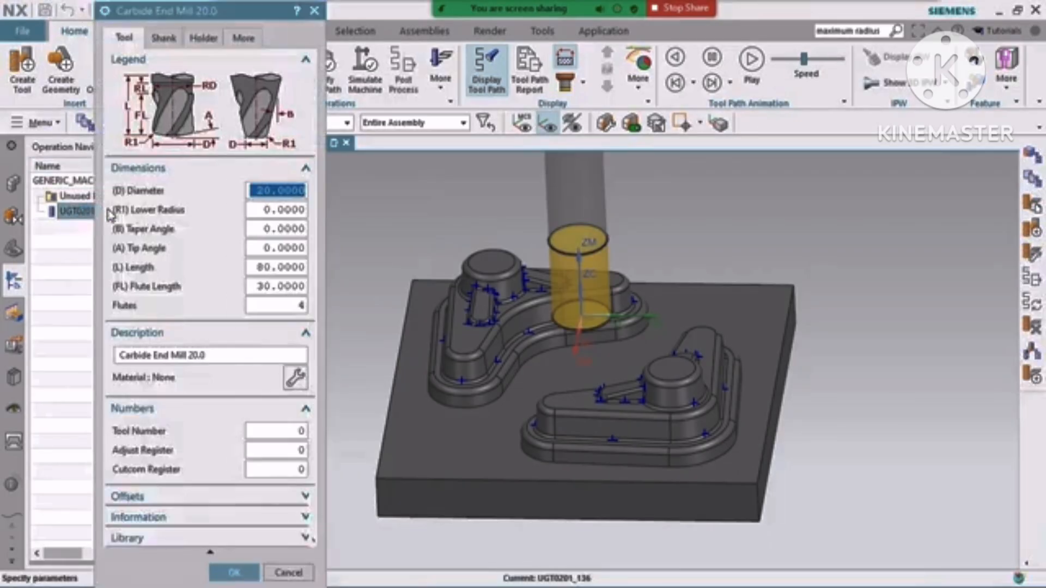
left_click(274, 284)
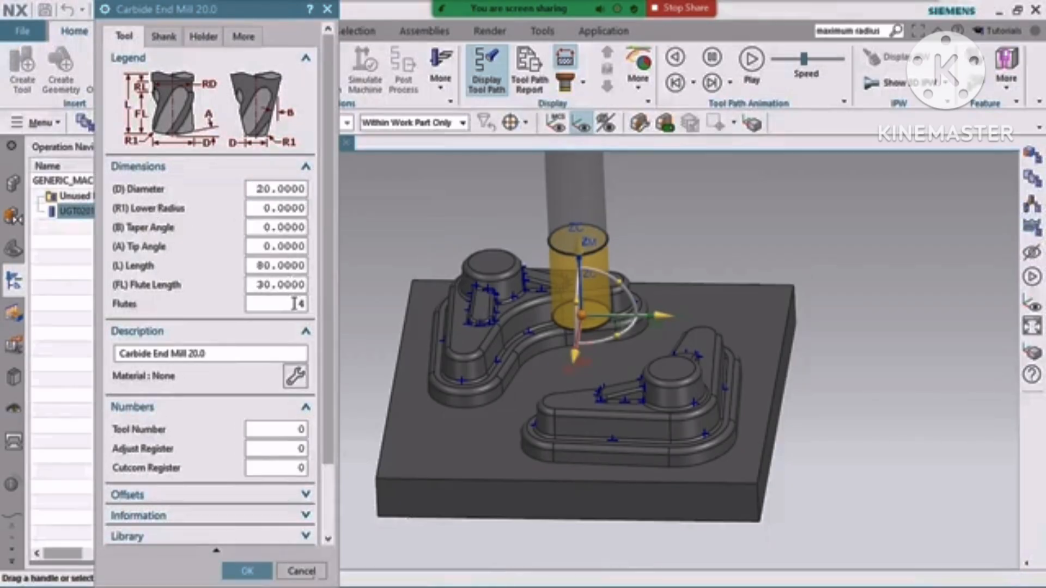
double_click(294, 304)
scroll(283, 250, "down", 3)
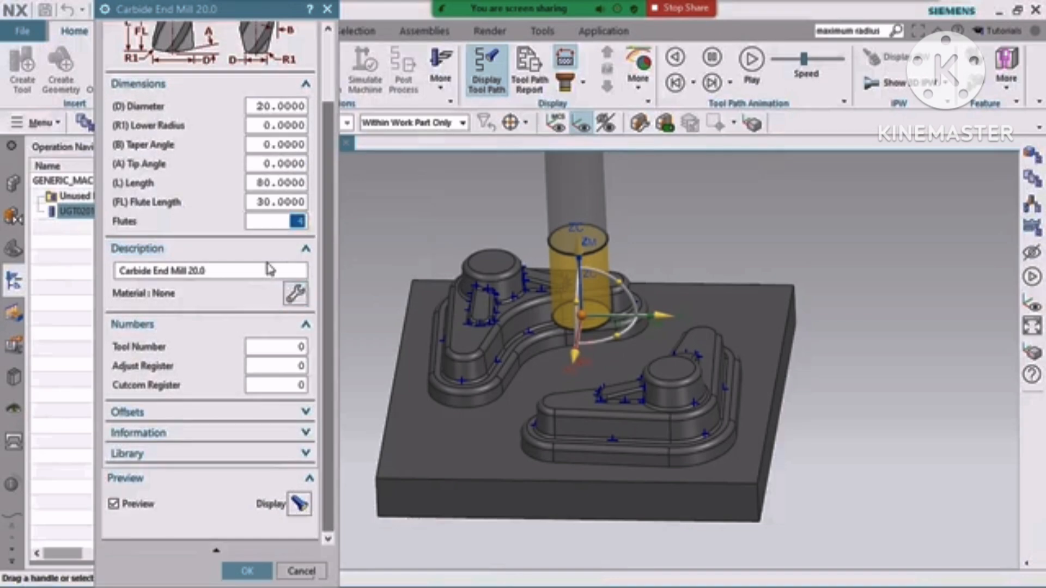
scroll(268, 372, "up", 3)
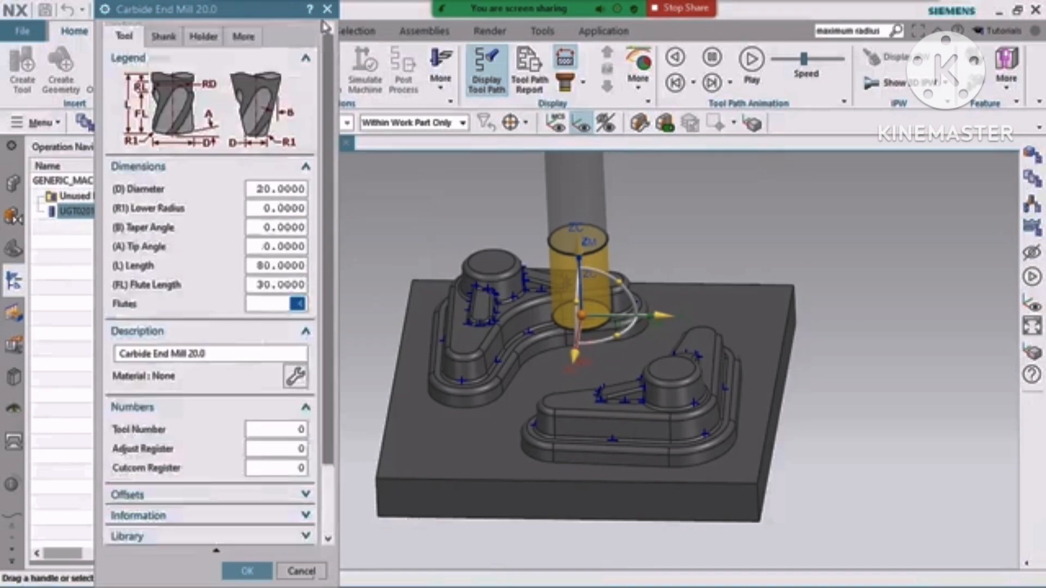
left_click(327, 10)
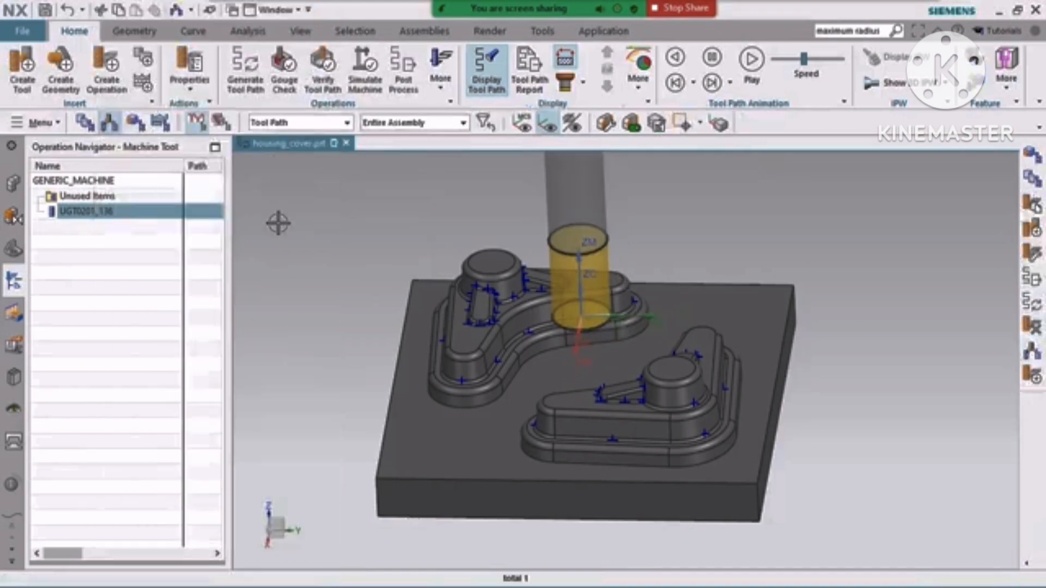
Step: Compare the Geometry and Machine Tool views of the Operation Navigator, ending on the Machine Tool view
left_click(135, 123)
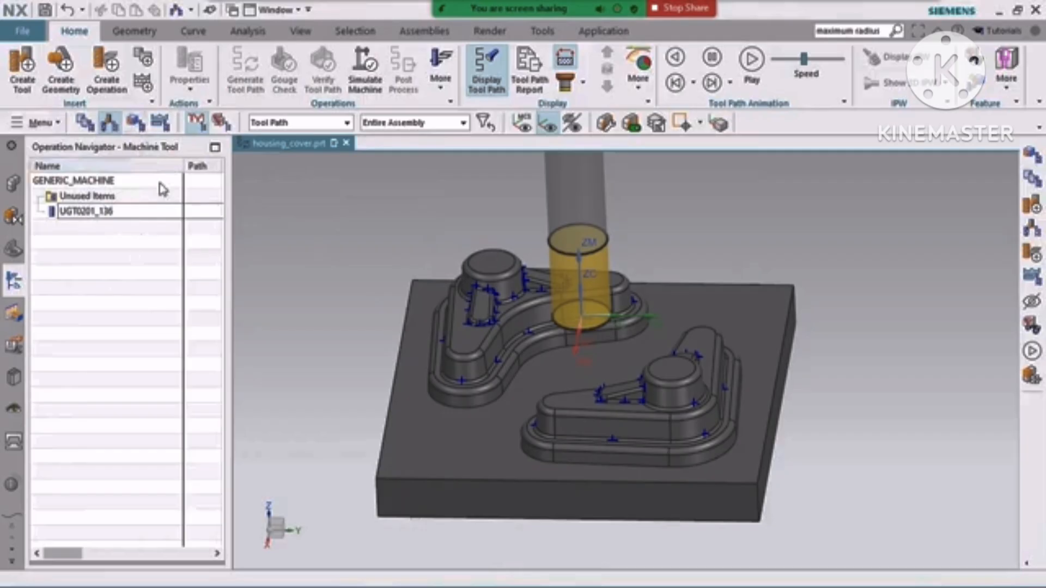
scroll(478, 392, "down", 3)
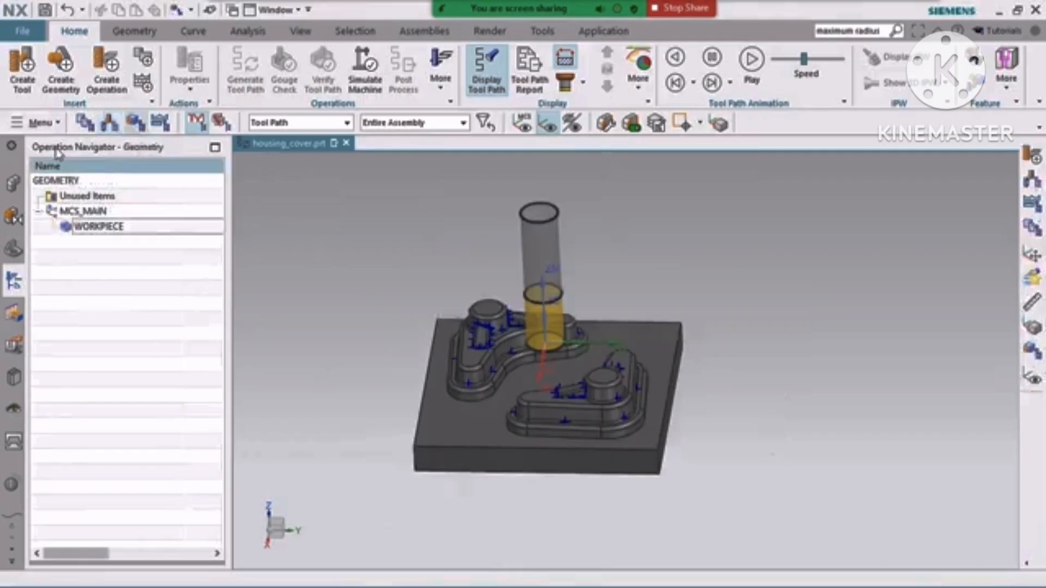
left_click(109, 124)
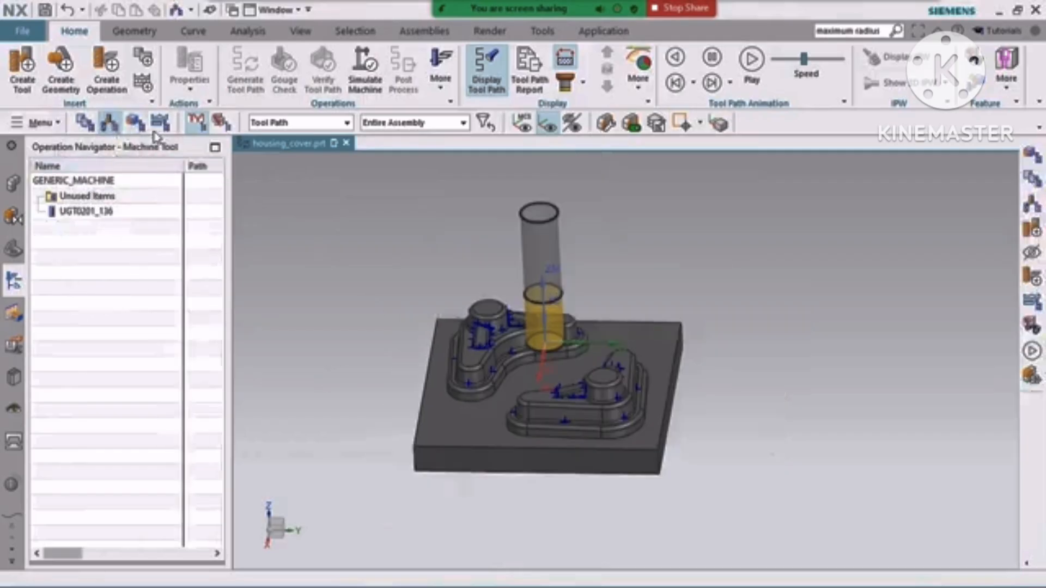
left_click(135, 123)
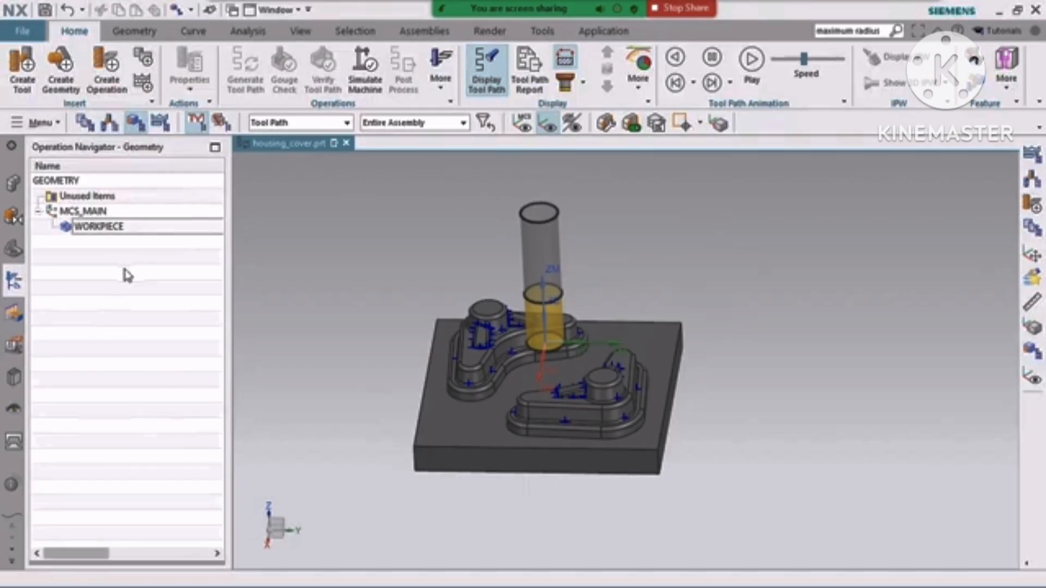
left_click(110, 123)
Step: Create a new mill_planar tool of subtype MILL under GENERIC_MACHINE and name it EM10
right_click(79, 216)
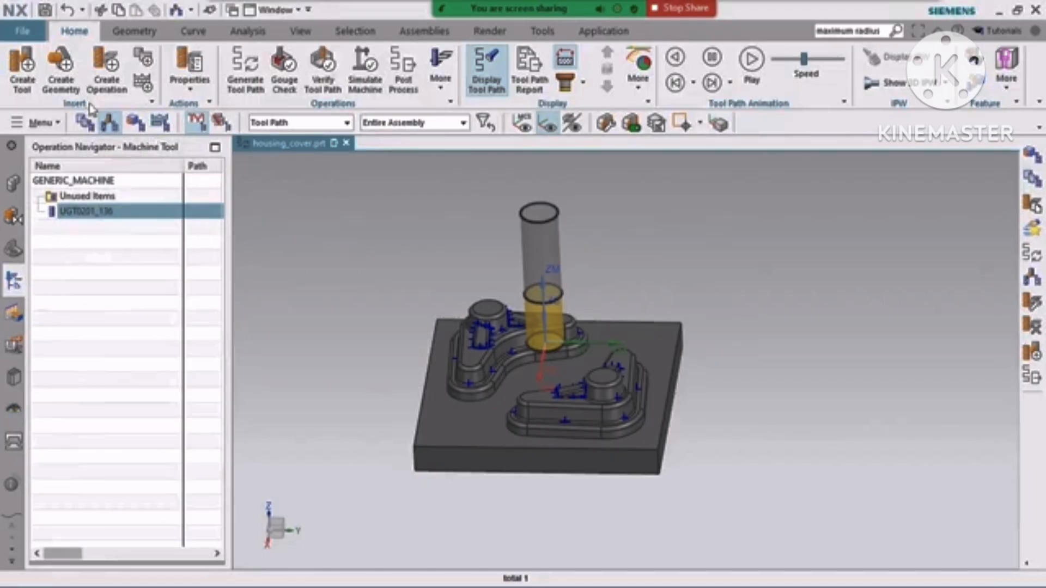
left_click(21, 66)
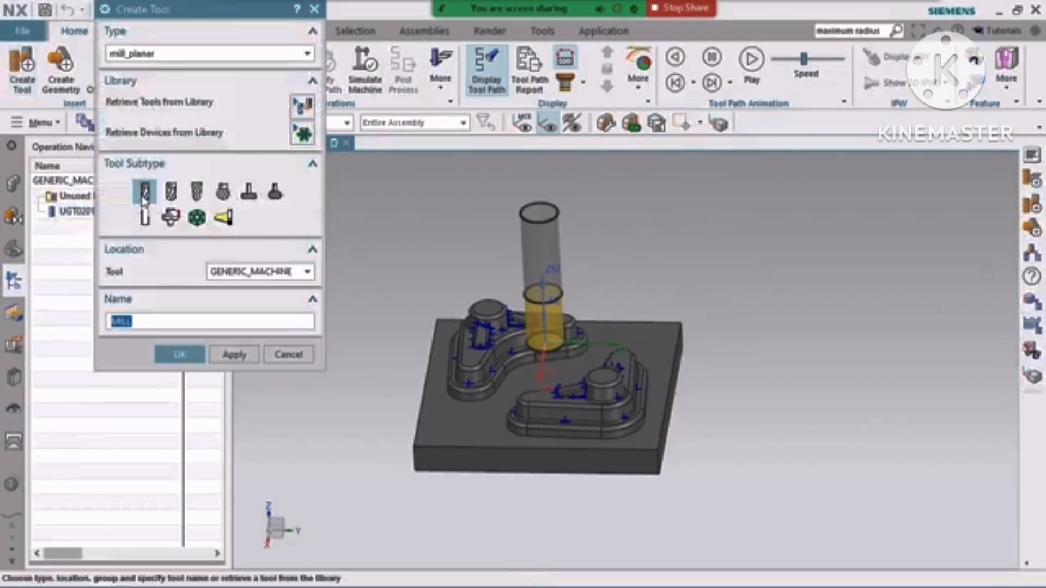
left_click(144, 197)
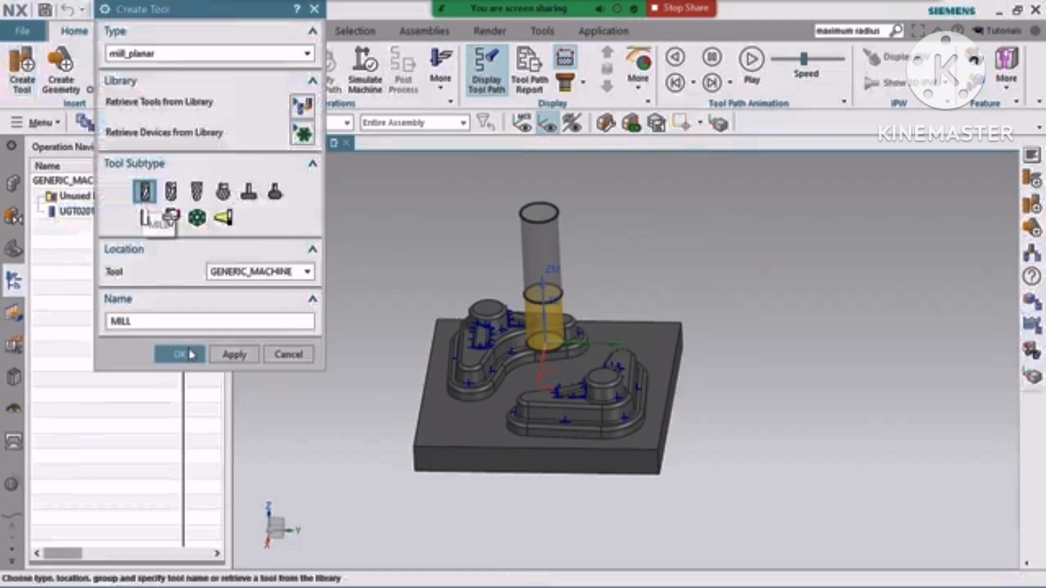
left_click(146, 321)
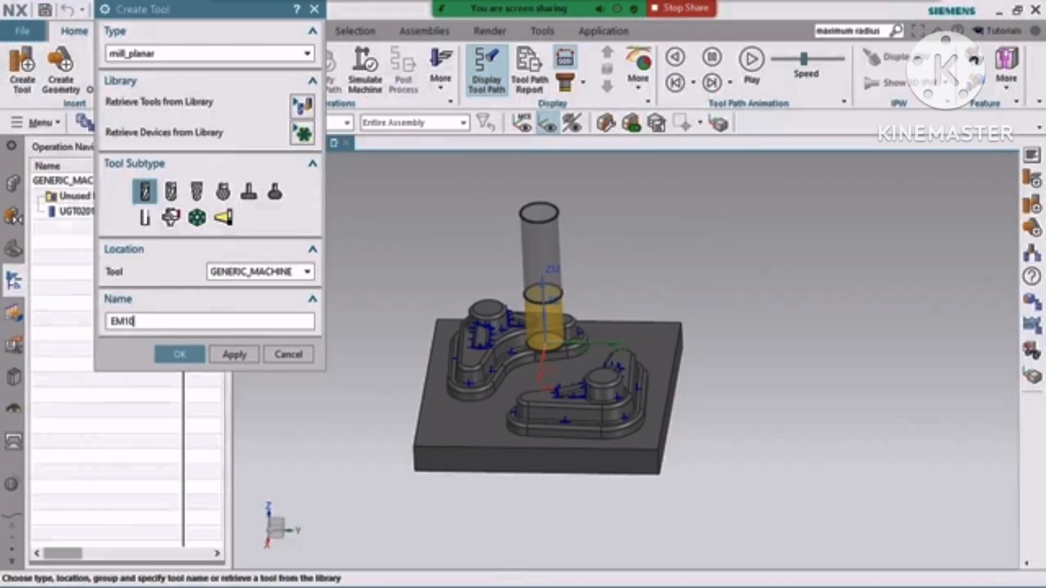
key("Return")
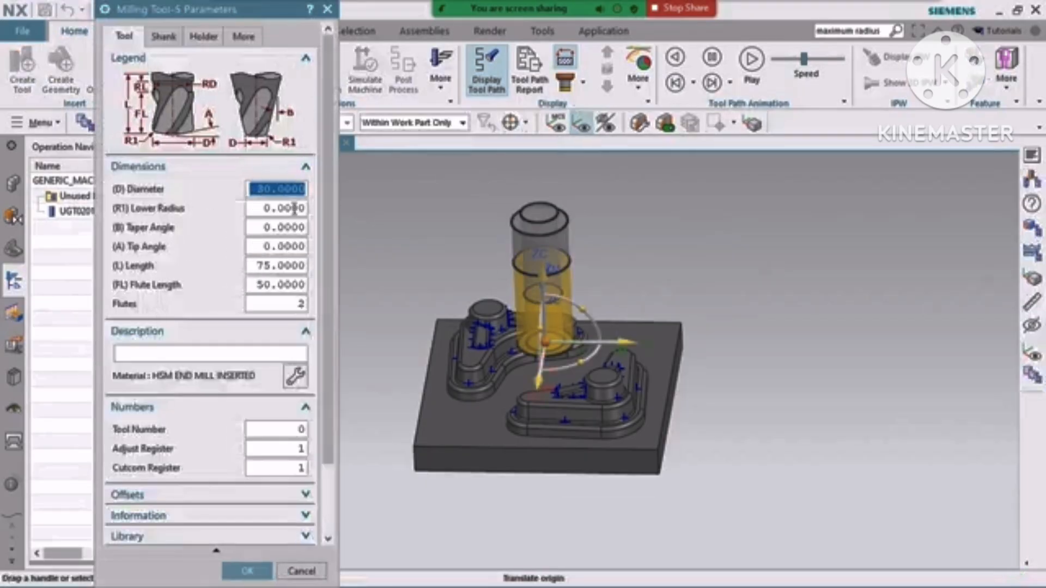
Step: Set the EM10 tool's diameter to 10 mm, its flutes to 4 and its tool number to 1
type("10")
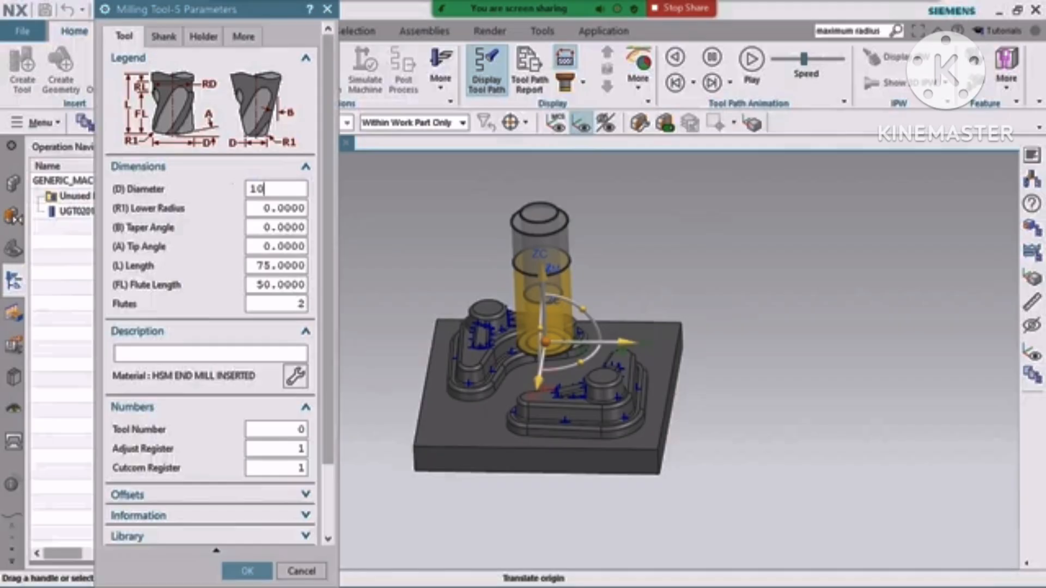
key("Tab")
key("Tab")
key("Tab")
key("Tab")
key("Tab")
key("Tab")
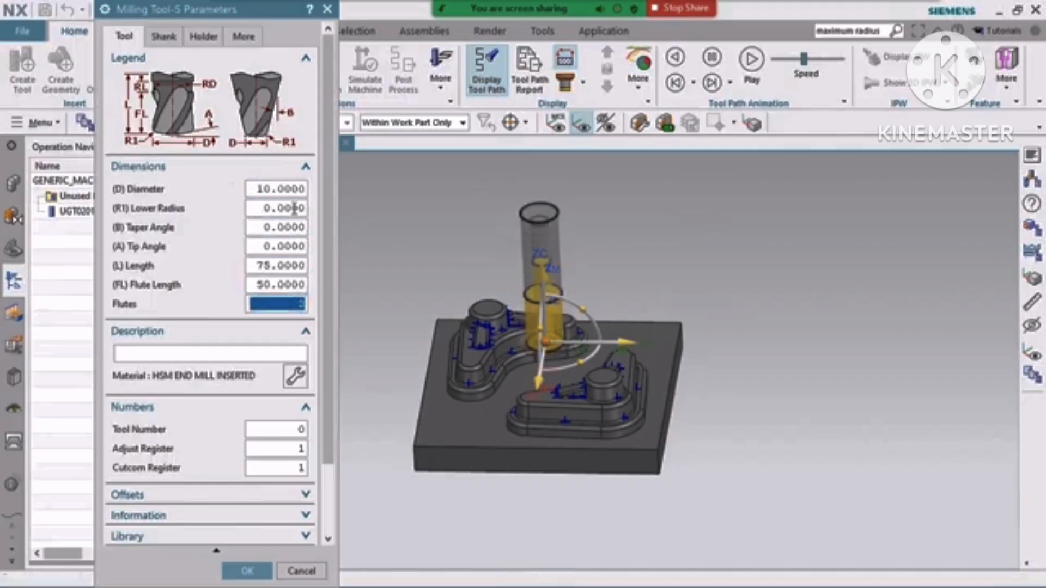
type("4")
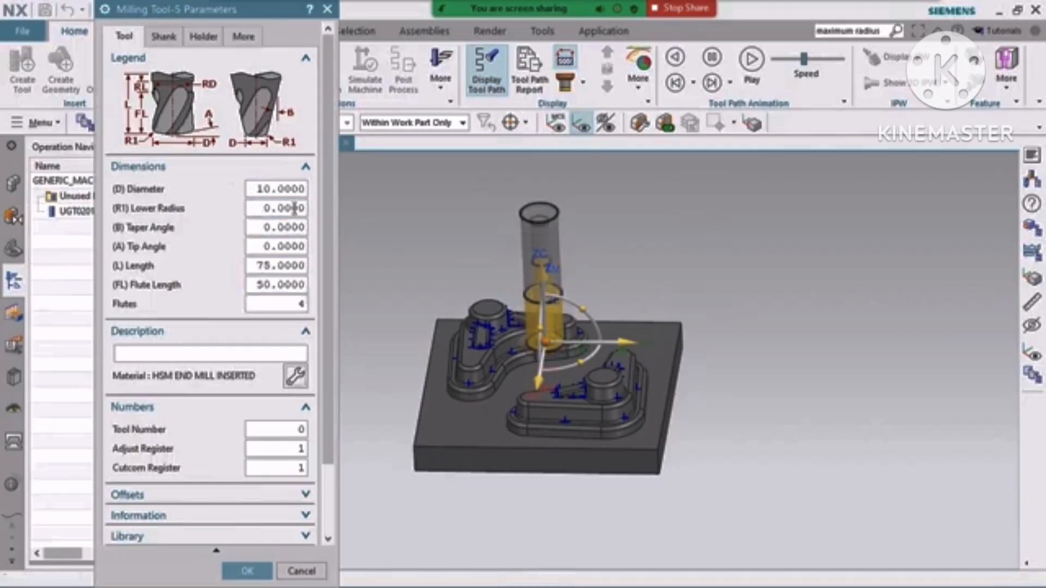
key("Tab")
type("1")
key("Tab")
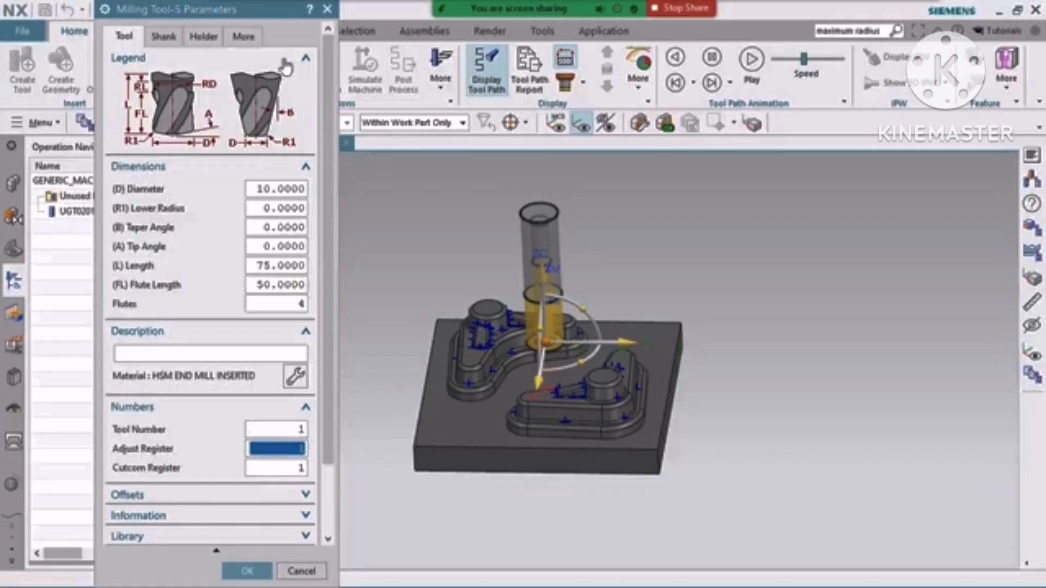
Step: Enter the tool description Solid Carbide and the library reference 10001
scroll(234, 370, "down", 3)
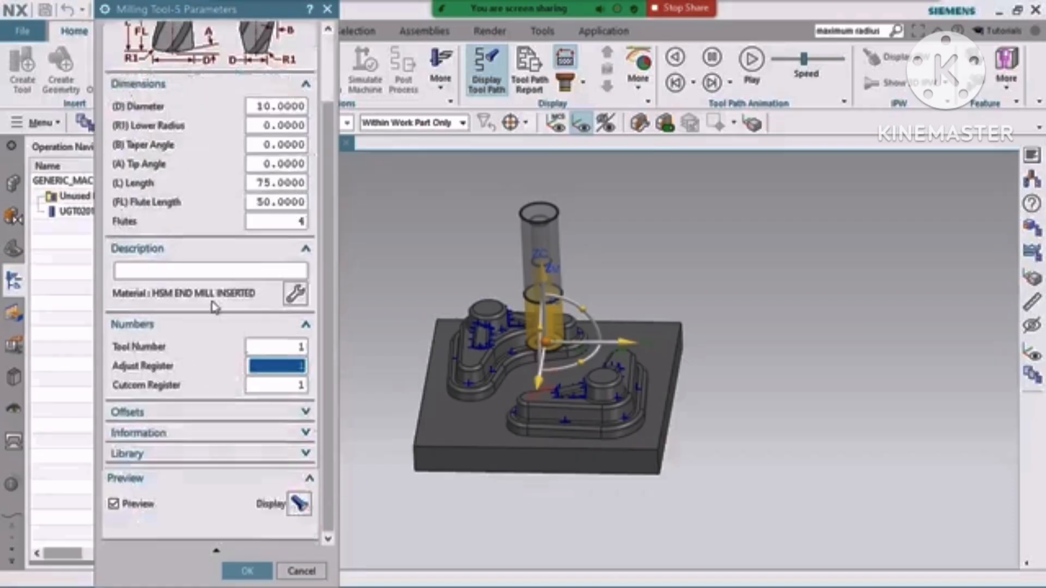
left_click(176, 271)
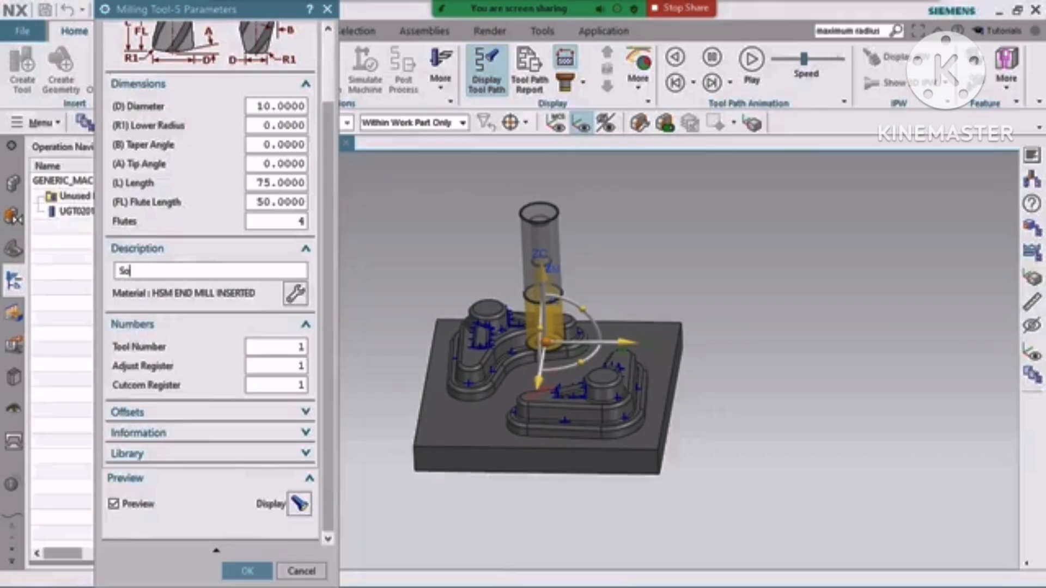
type("Solid Carbide")
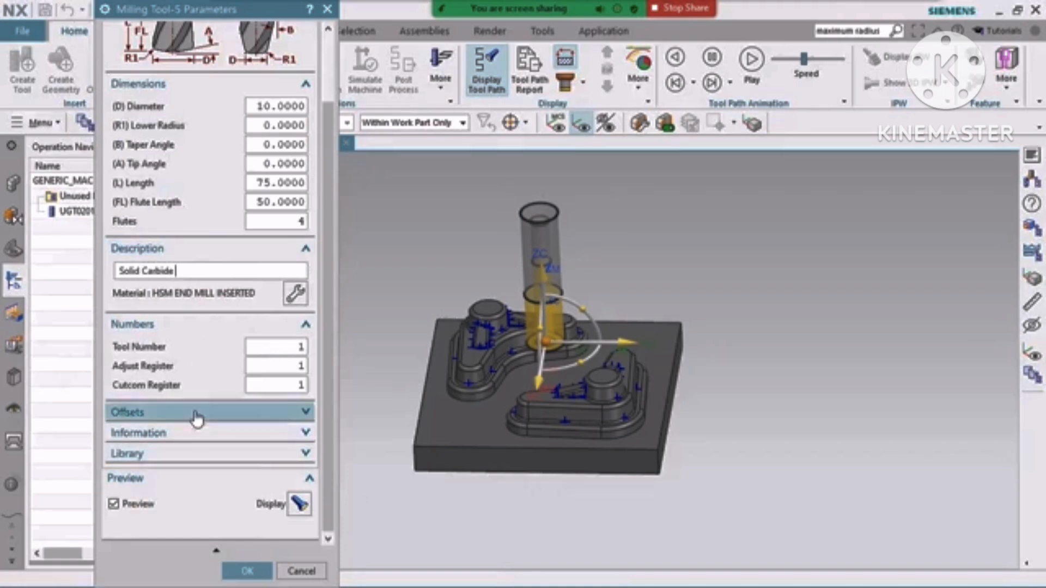
left_click(188, 454)
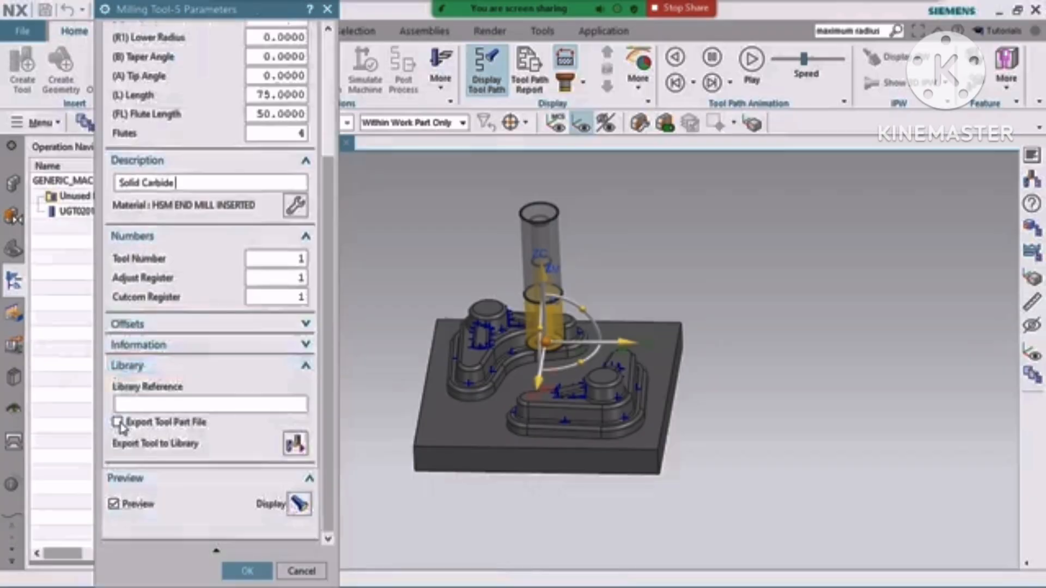
left_click(153, 400)
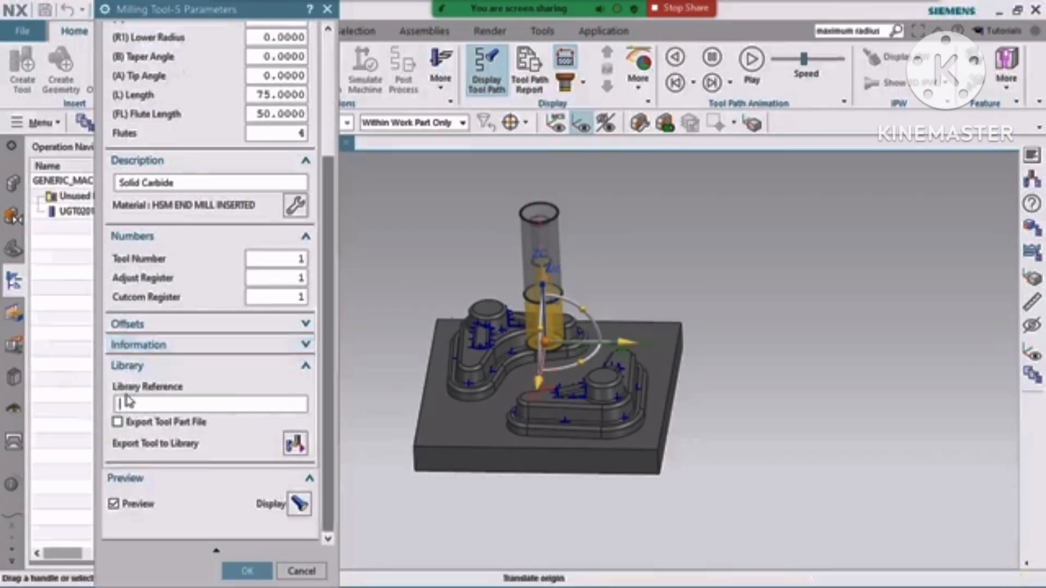
type("10001")
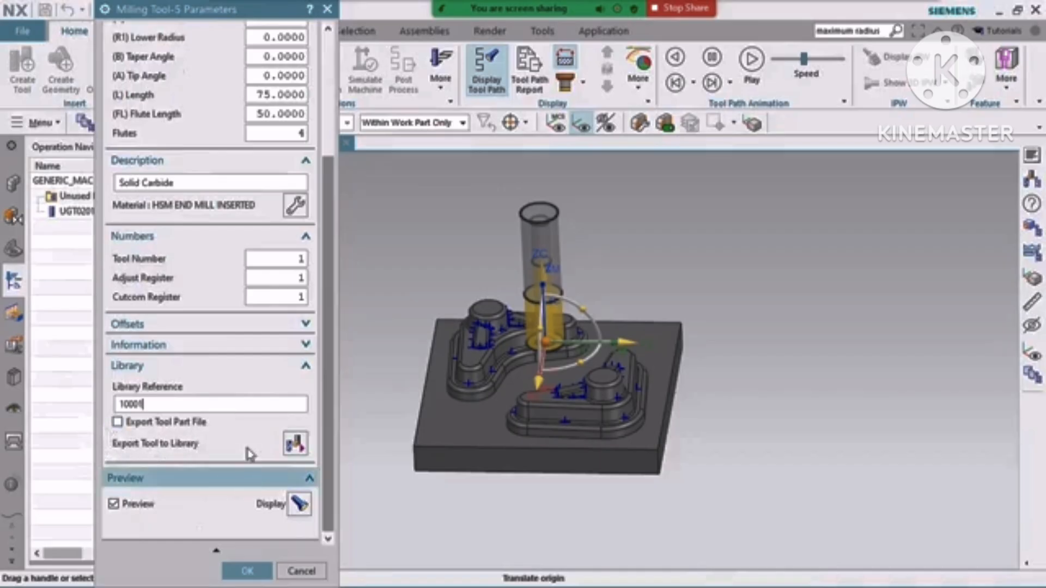
Step: Export the tool to the library under the target class END_MILL_NON_INDEXABLE, with the holding system left at none
left_click(294, 444)
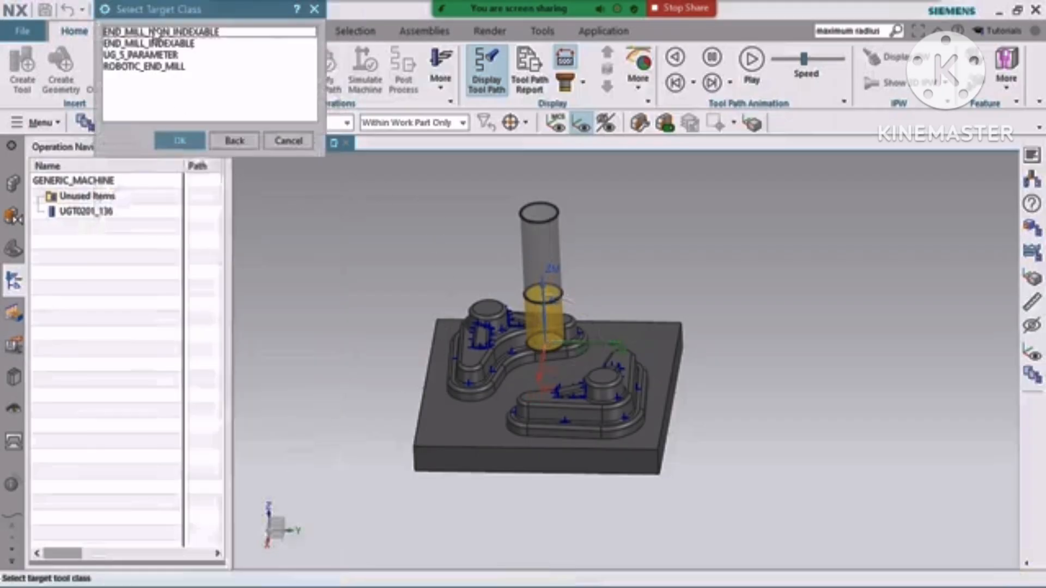
left_click(140, 32)
left_click_drag(193, 12, 229, 147)
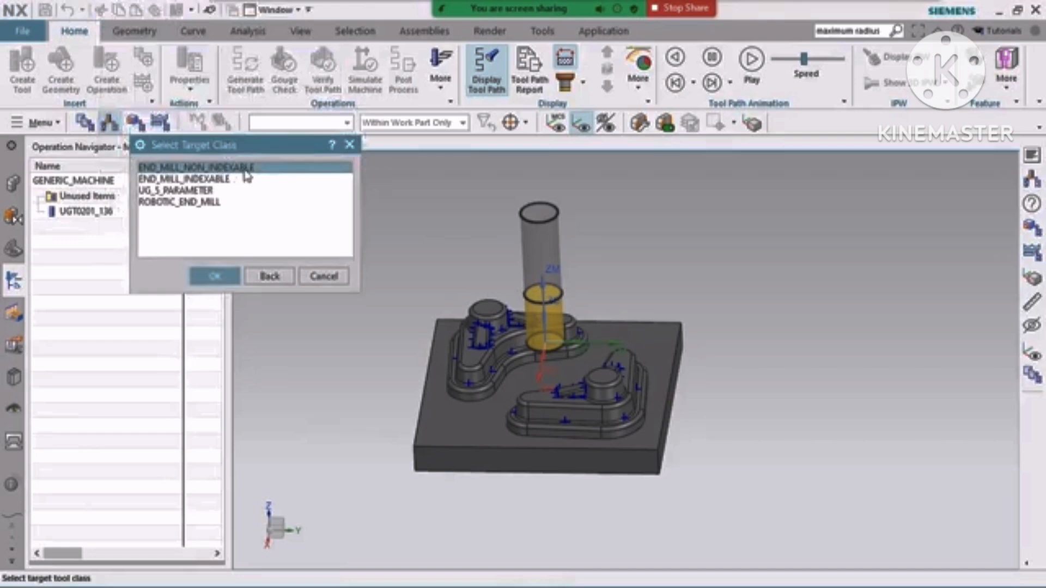
left_click(215, 275)
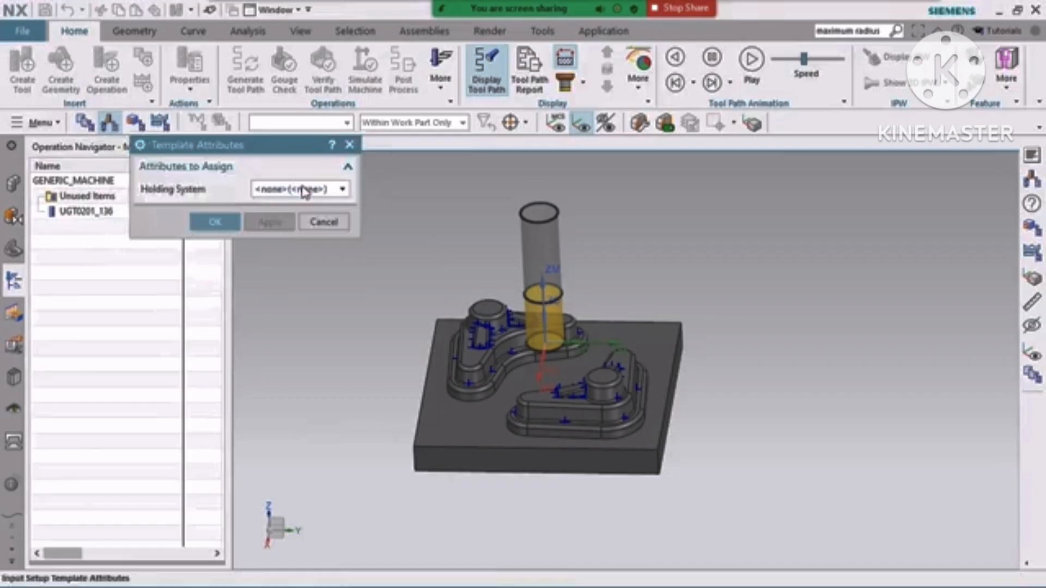
left_click(305, 190)
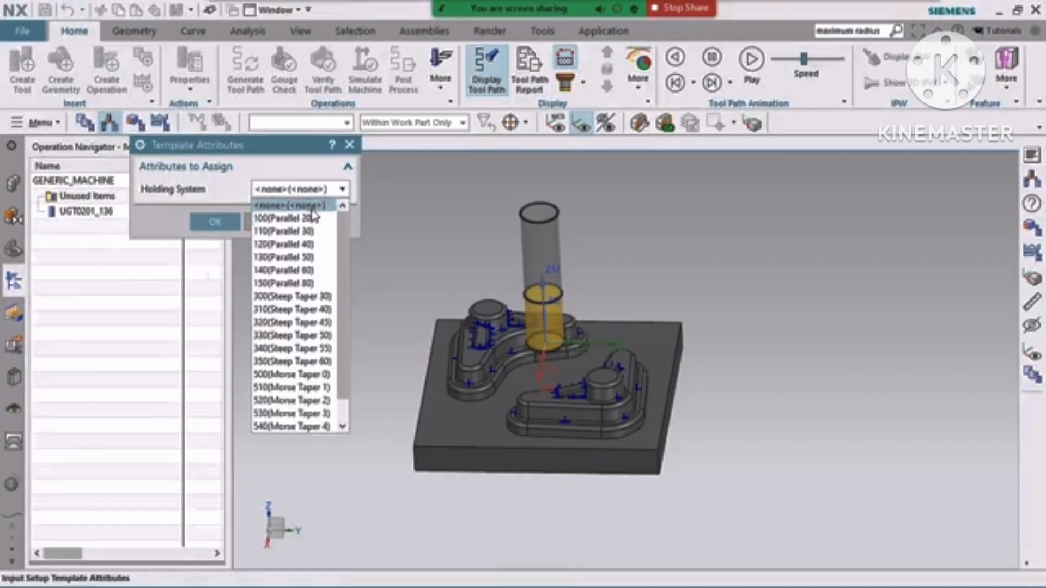
left_click(313, 211)
left_click(212, 222)
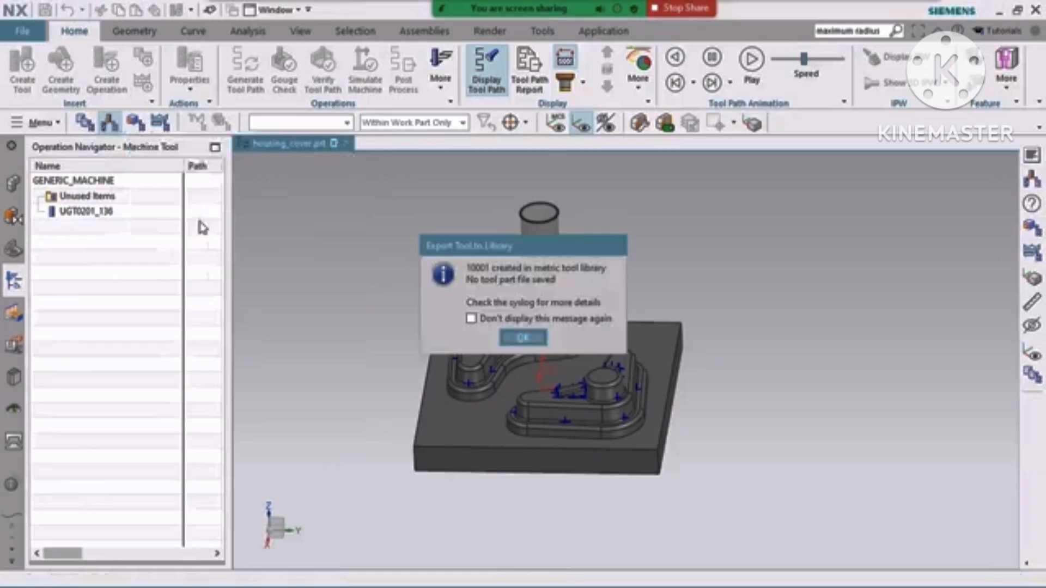
left_click(531, 337)
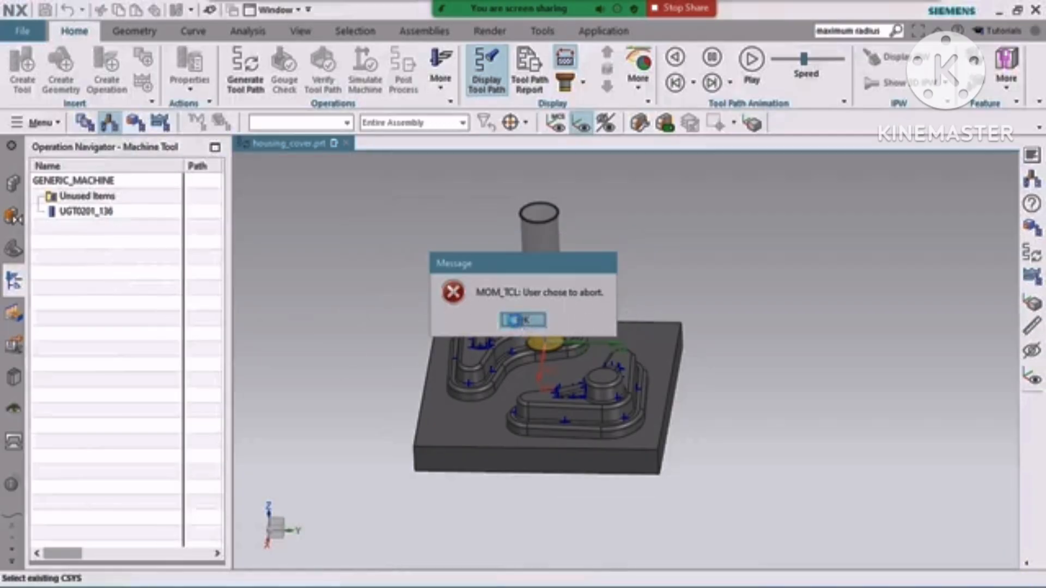
left_click(523, 320)
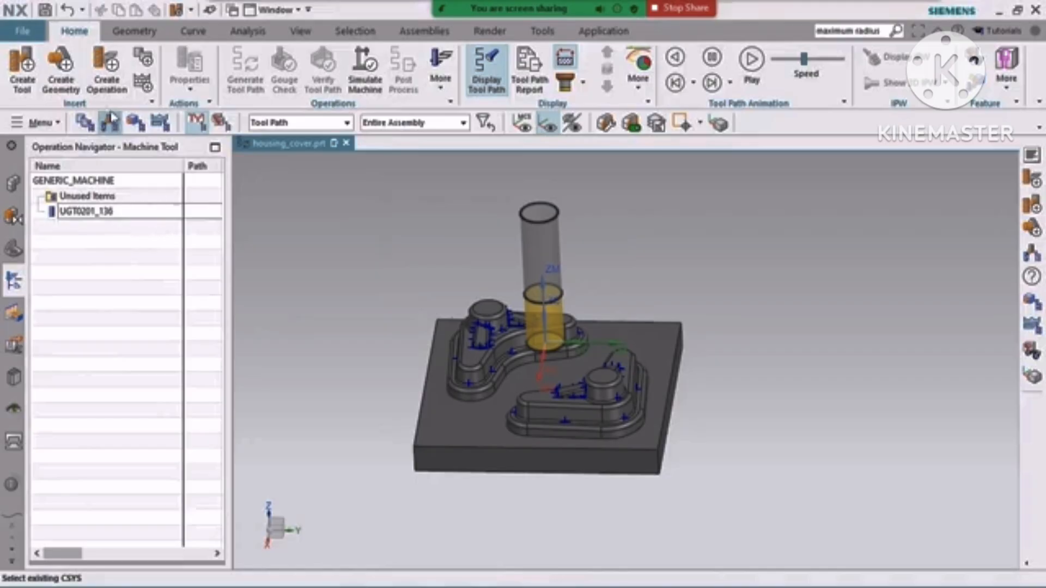
Step: Try to search the tool library's End Mill (non indexable) class for a diameter of 10 mm
left_click(23, 73)
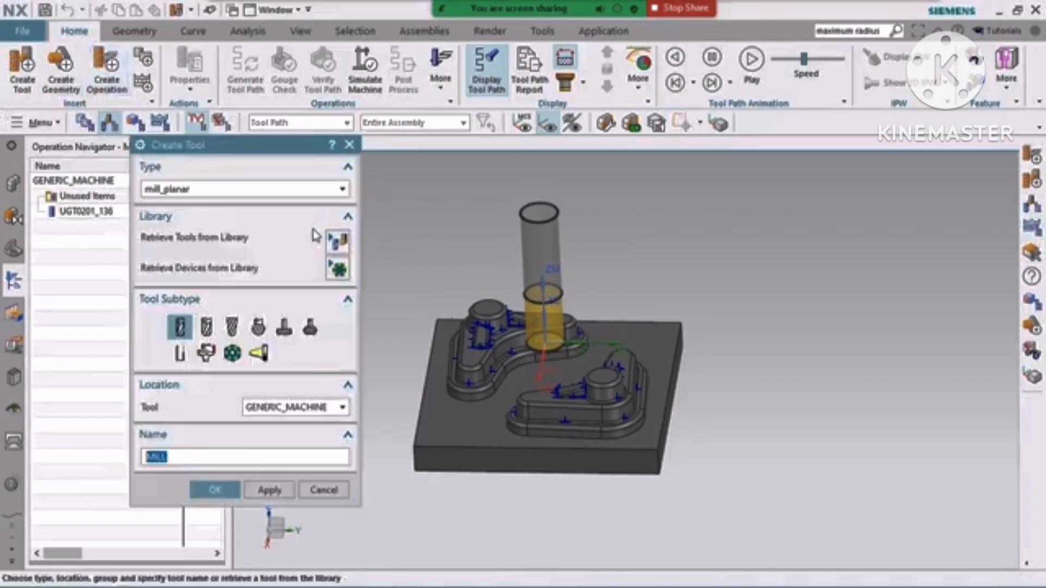
left_click(337, 241)
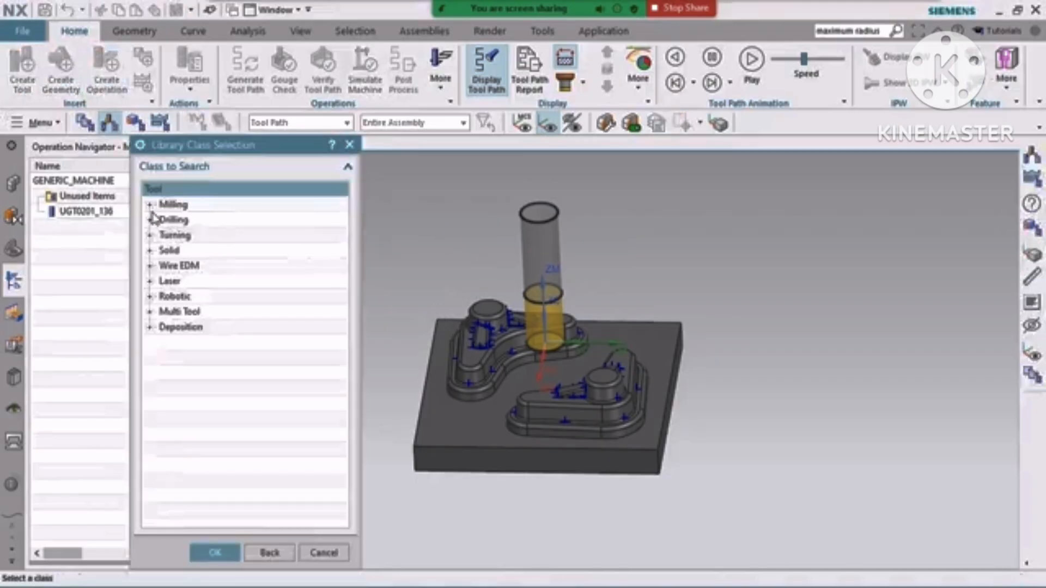
double_click(212, 206)
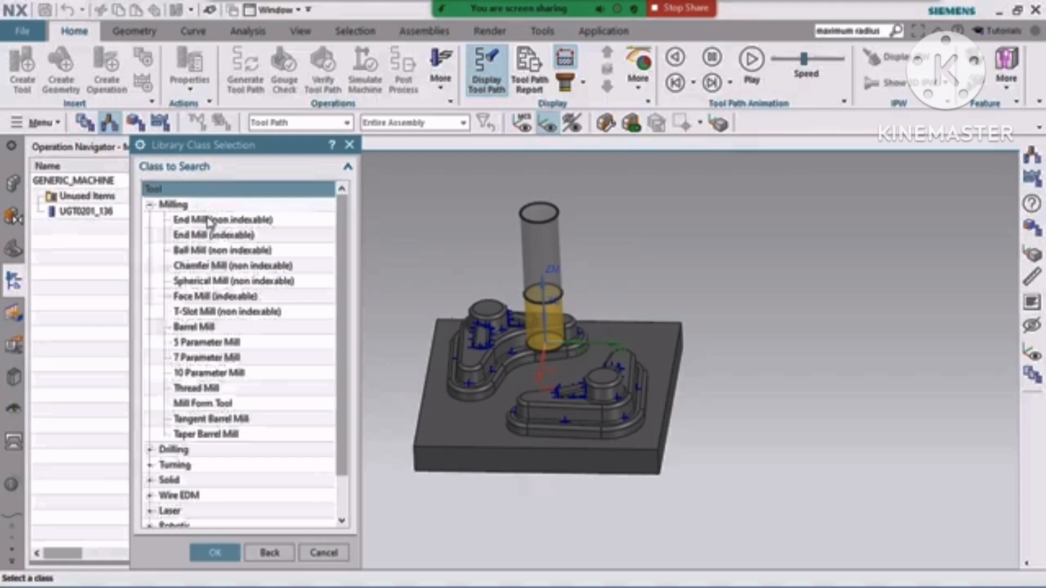
double_click(207, 222)
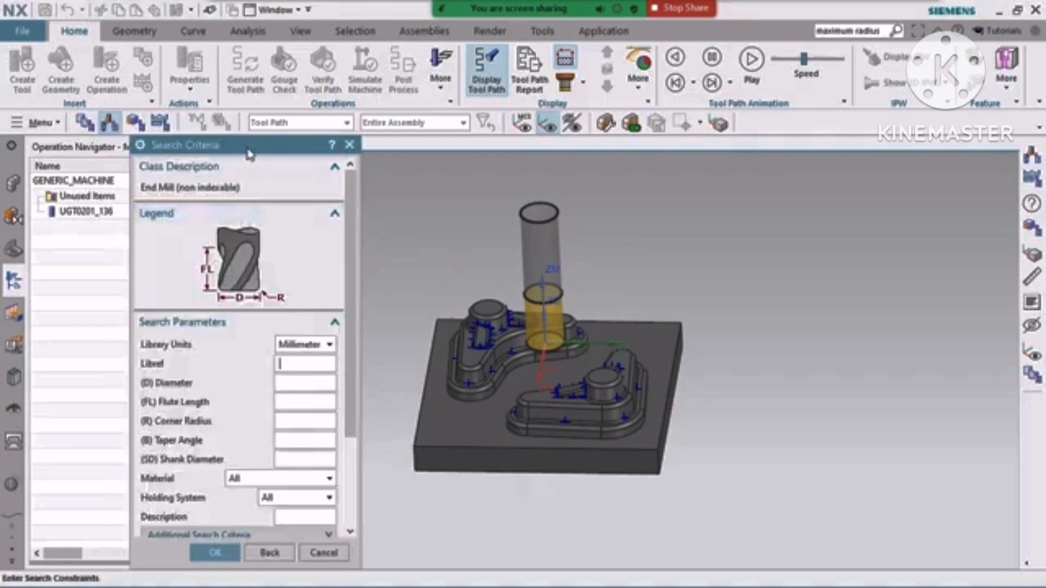
left_click_drag(247, 154, 259, 39)
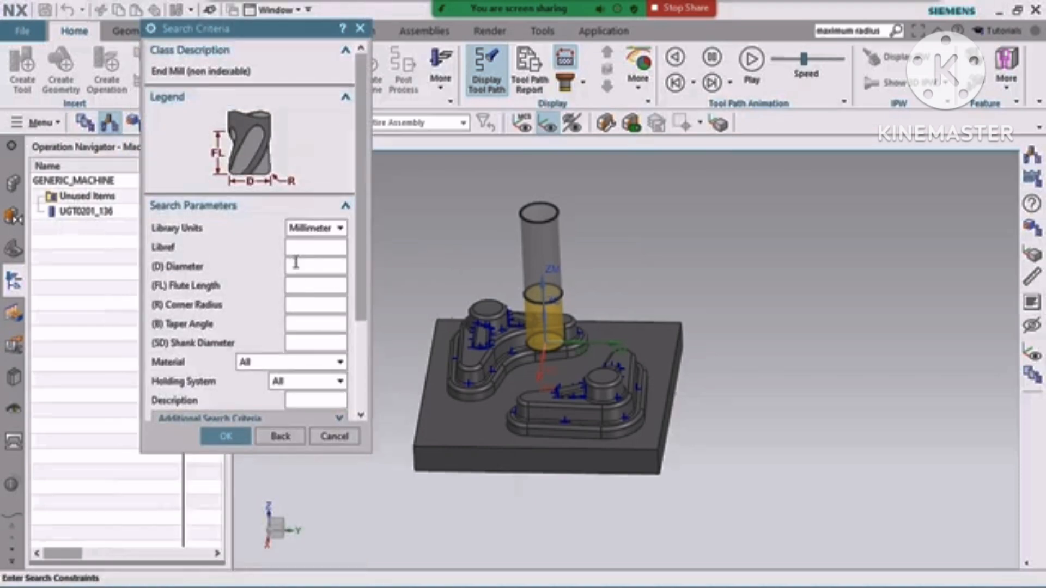
type("10")
scroll(341, 400, "down", 4)
left_click(240, 435)
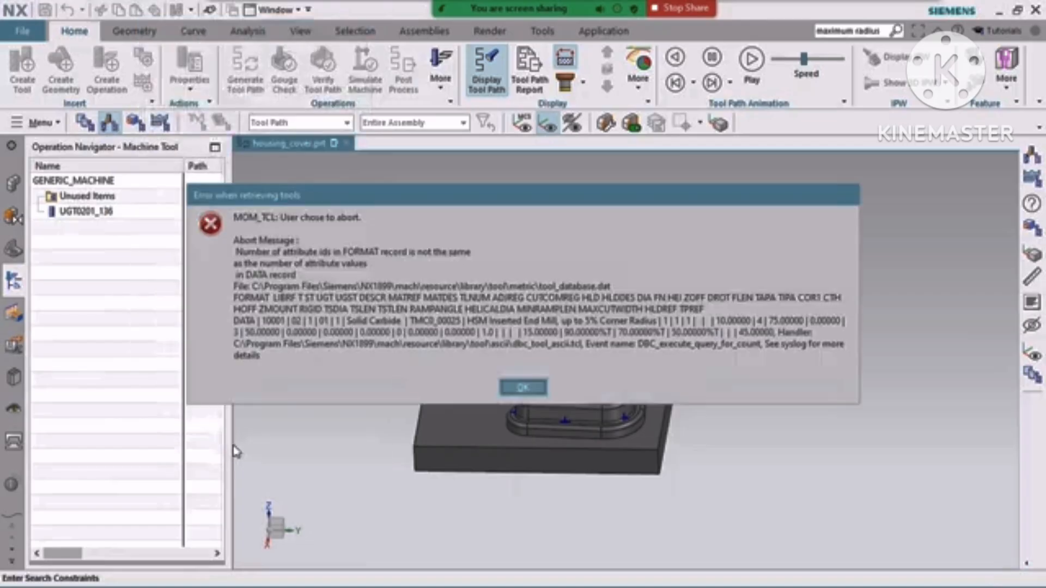
left_click(527, 384)
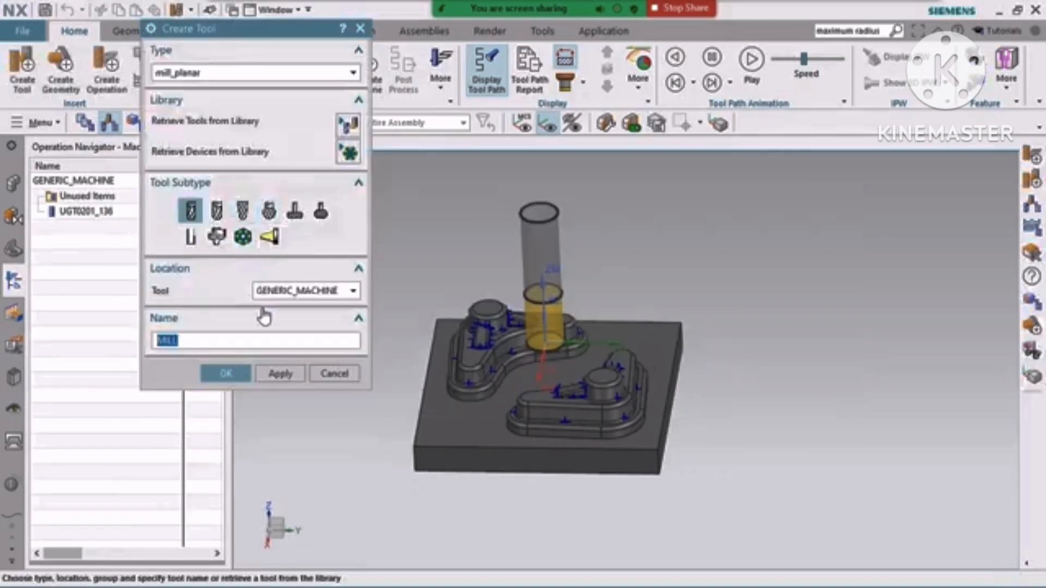
left_click(334, 374)
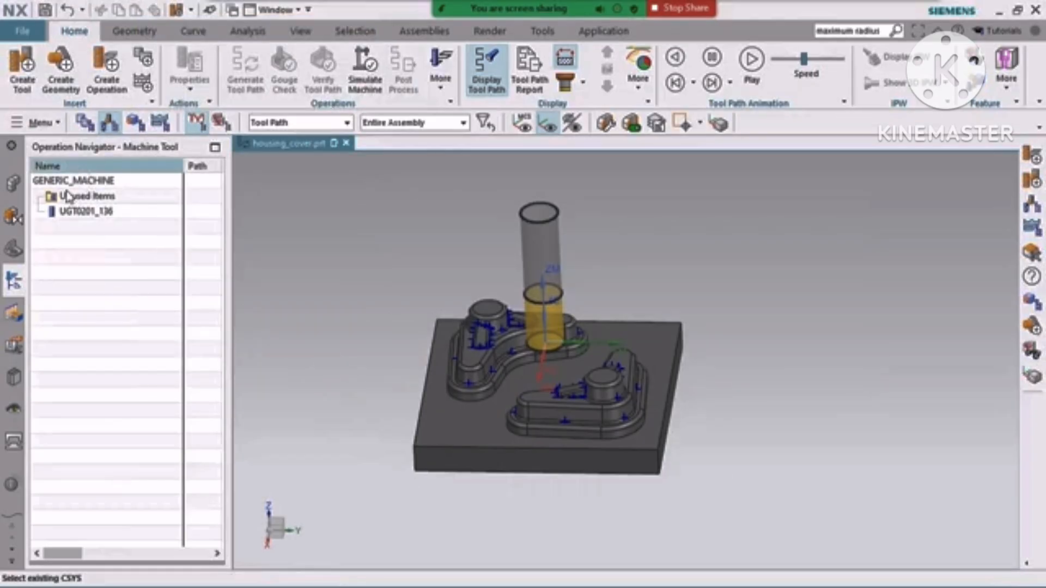
Step: From the geometry view of the operation navigator, start a new operation and set its type to mill_contour
left_click(136, 124)
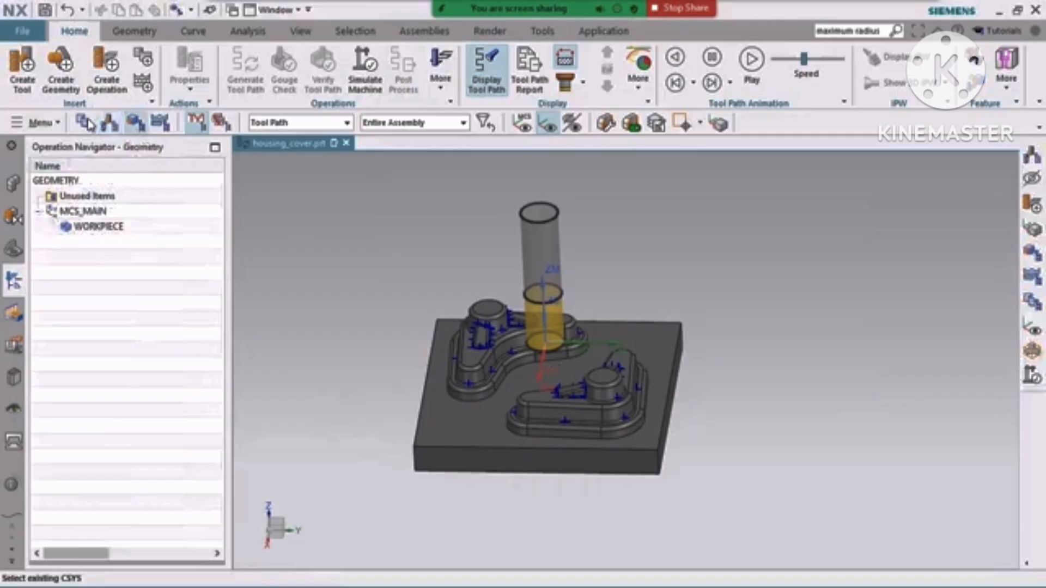
left_click(106, 76)
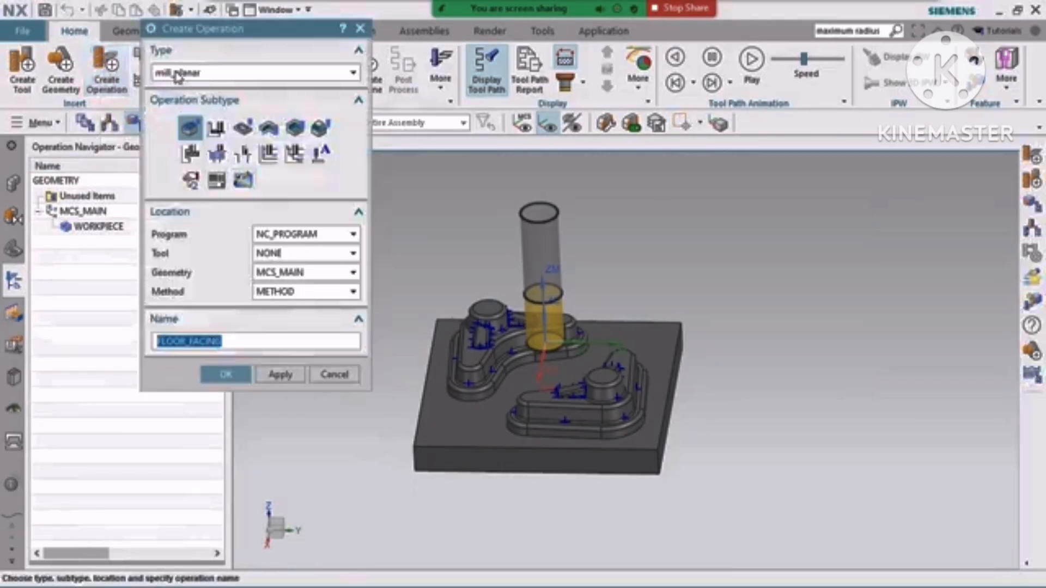
left_click(215, 76)
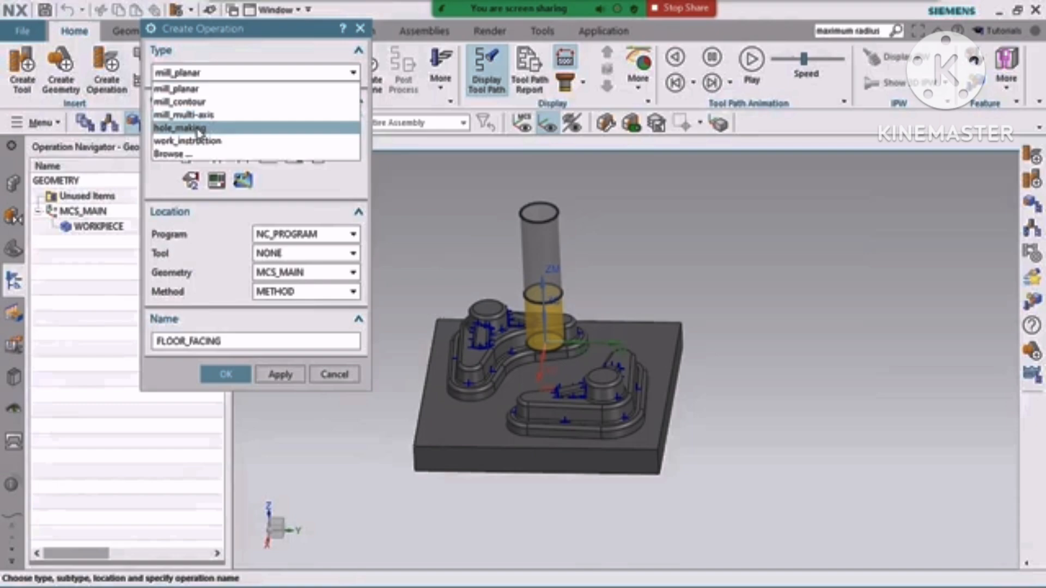
left_click(167, 90)
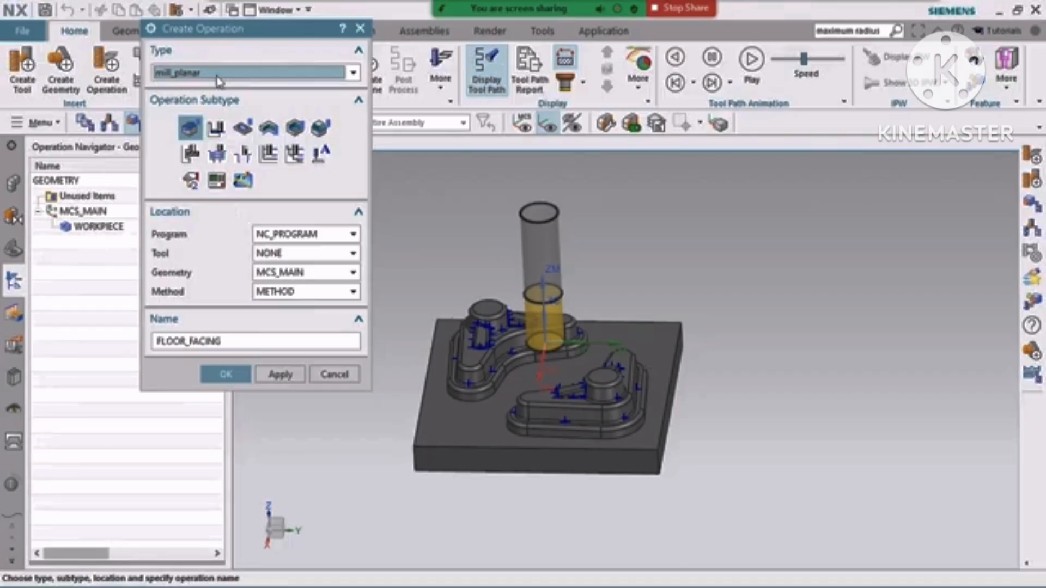
left_click(195, 76)
left_click(188, 104)
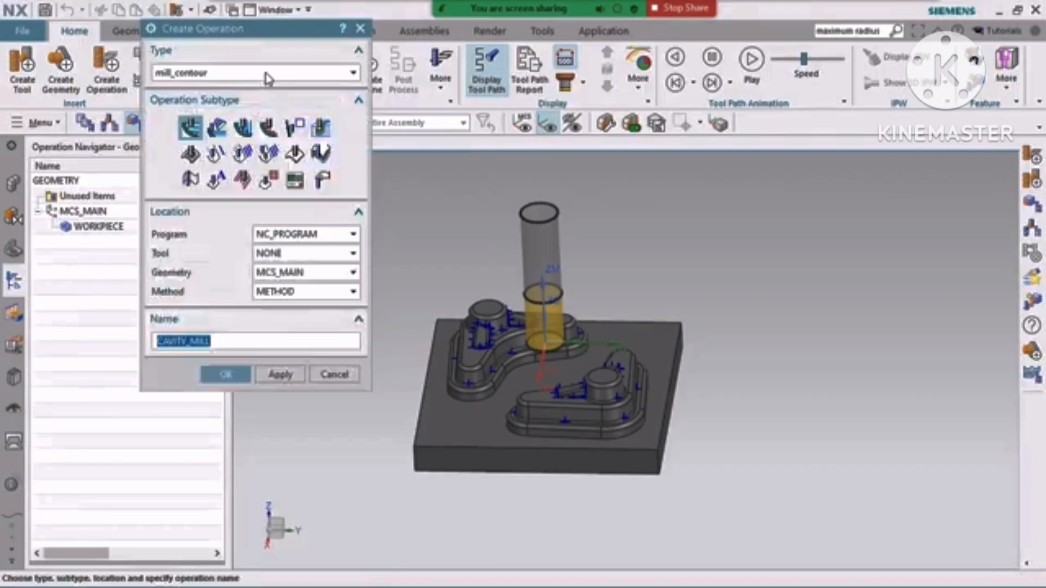
Step: Switch the operation type to mill_multi-axis to examine its subtypes, and return it to mill_contour
left_click(188, 77)
left_click(191, 115)
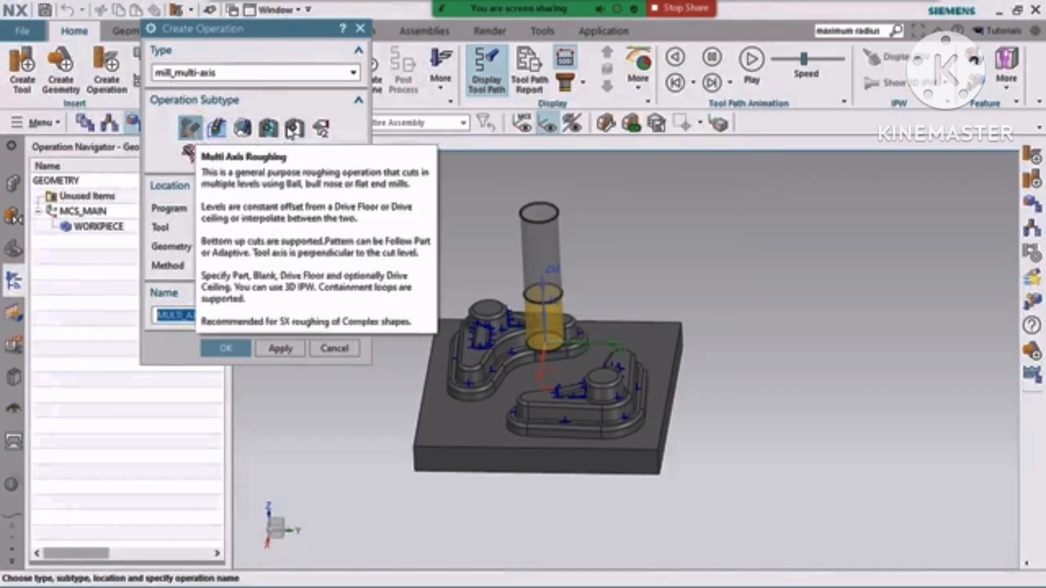
left_click(320, 76)
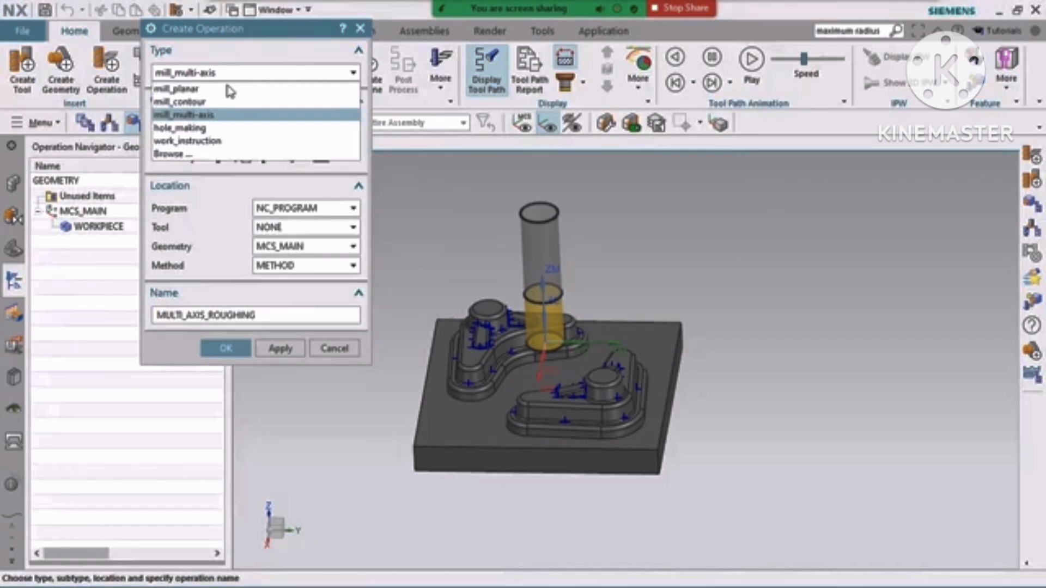
left_click(195, 102)
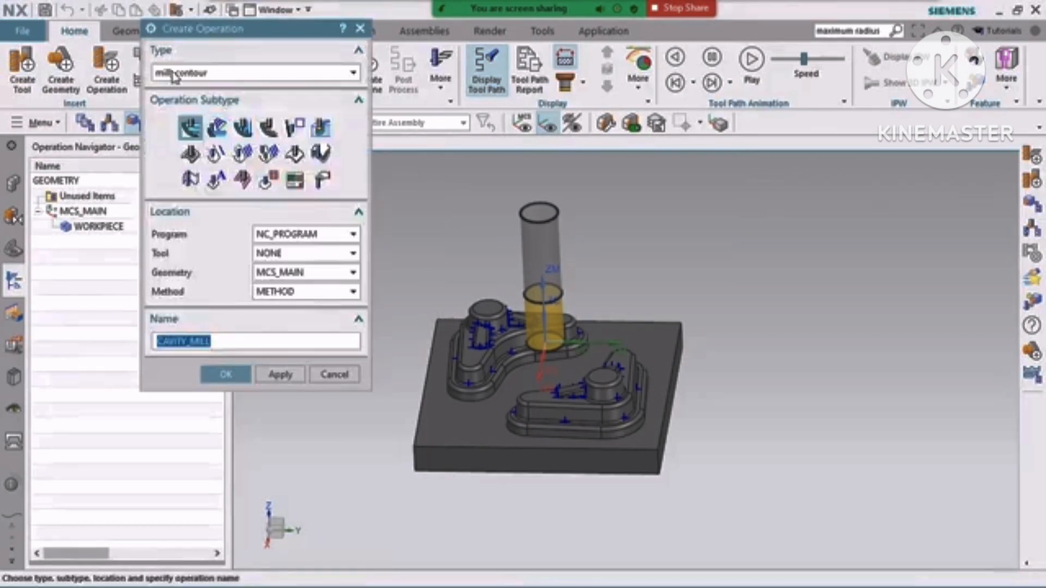
left_click(210, 76)
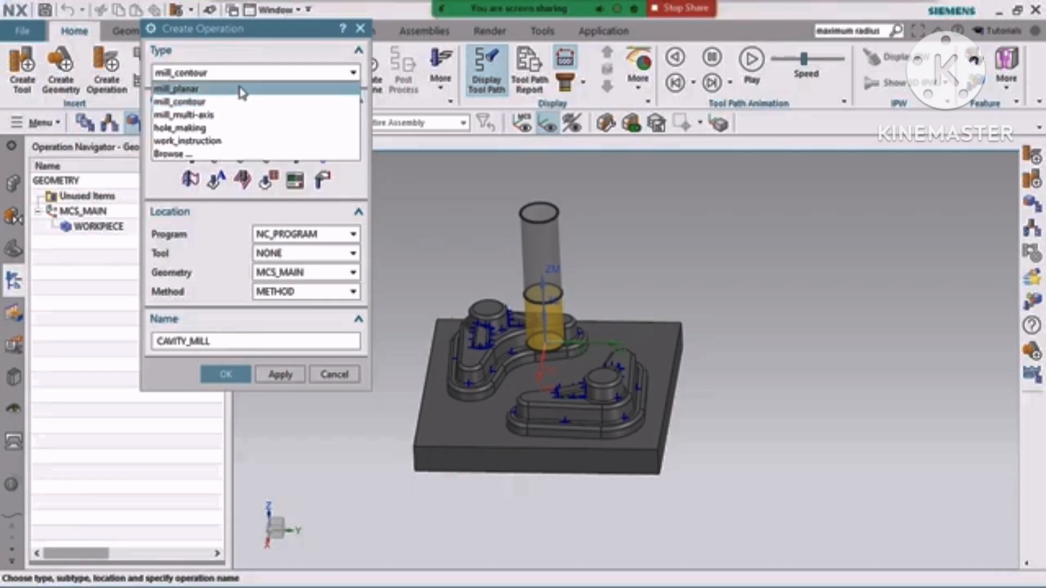
left_click(184, 103)
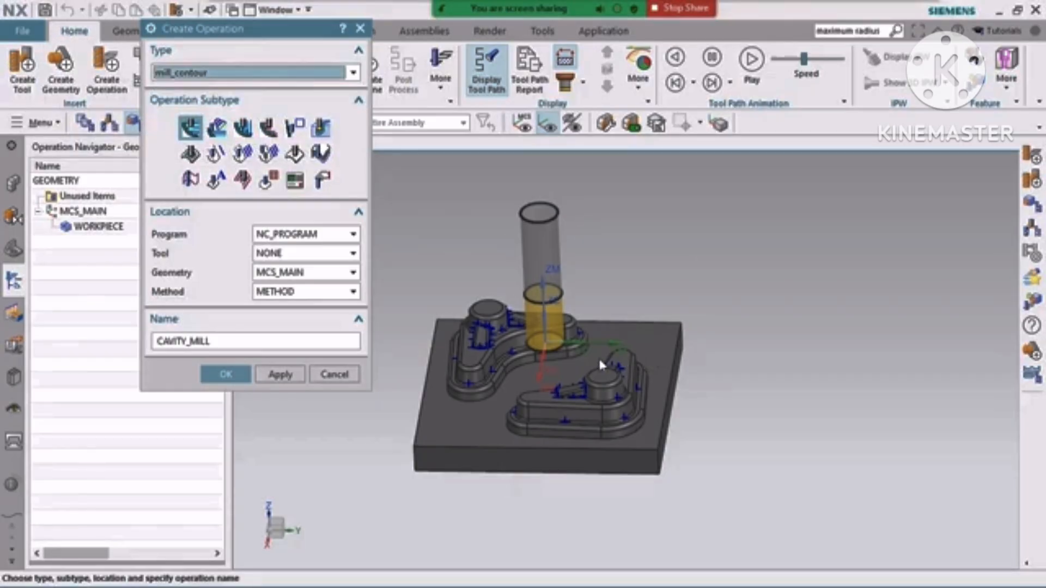
Step: Choose the Cavity Mill subtype and assign the operation to the program group PROGRAM
mouse_move(635, 361)
middle_mouse_down()
mouse_move(658, 376)
mouse_move(621, 365)
middle_mouse_up()
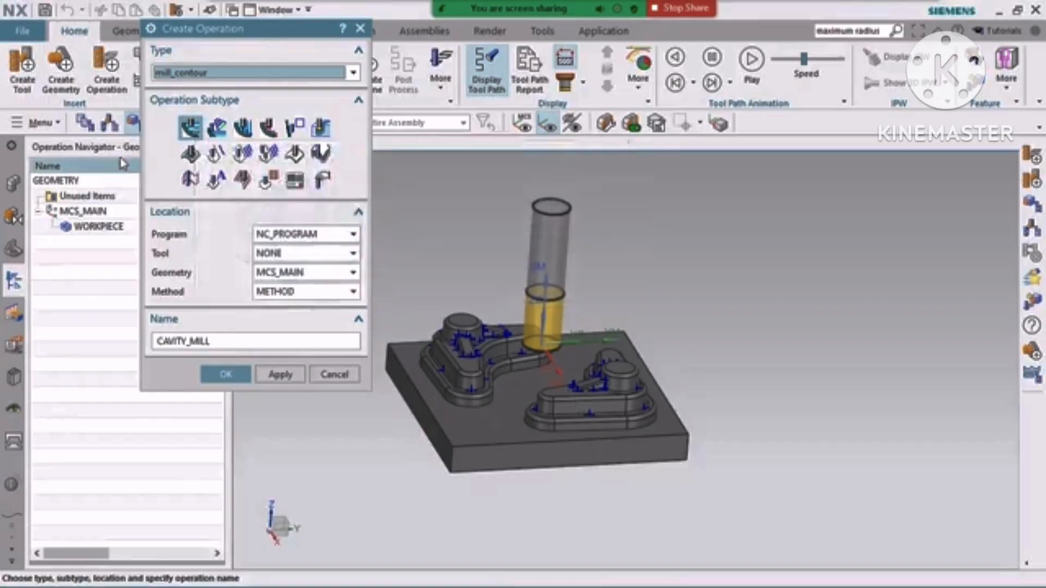
left_click(189, 128)
left_click(295, 238)
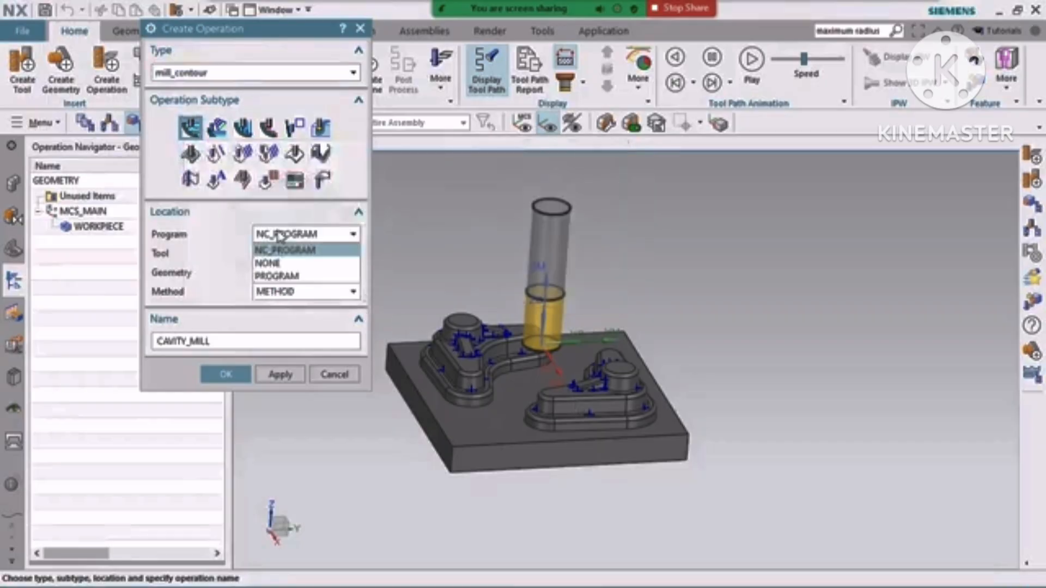
left_click(297, 276)
left_click(299, 234)
left_click(293, 277)
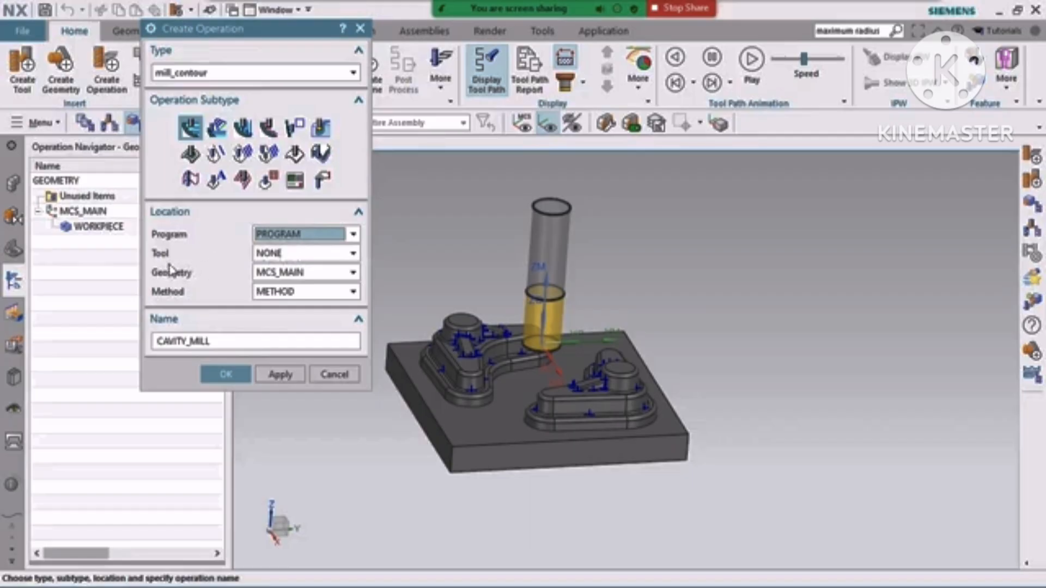
Step: Assign the tool UGT0201_136 (Carbide End Mill 20.0) and the WORKPIECE geometry to the operation
left_click(279, 255)
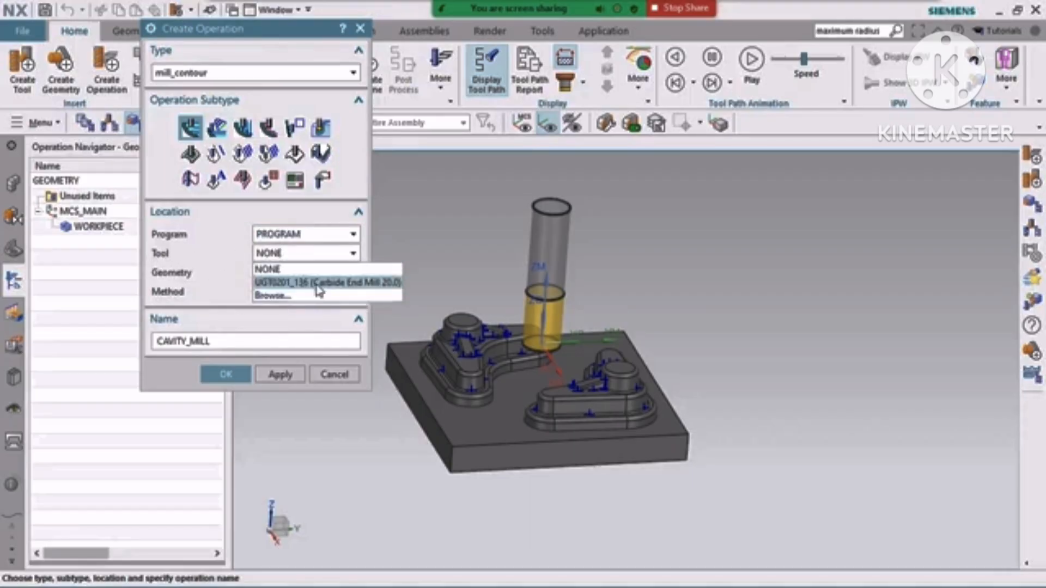
left_click(207, 263)
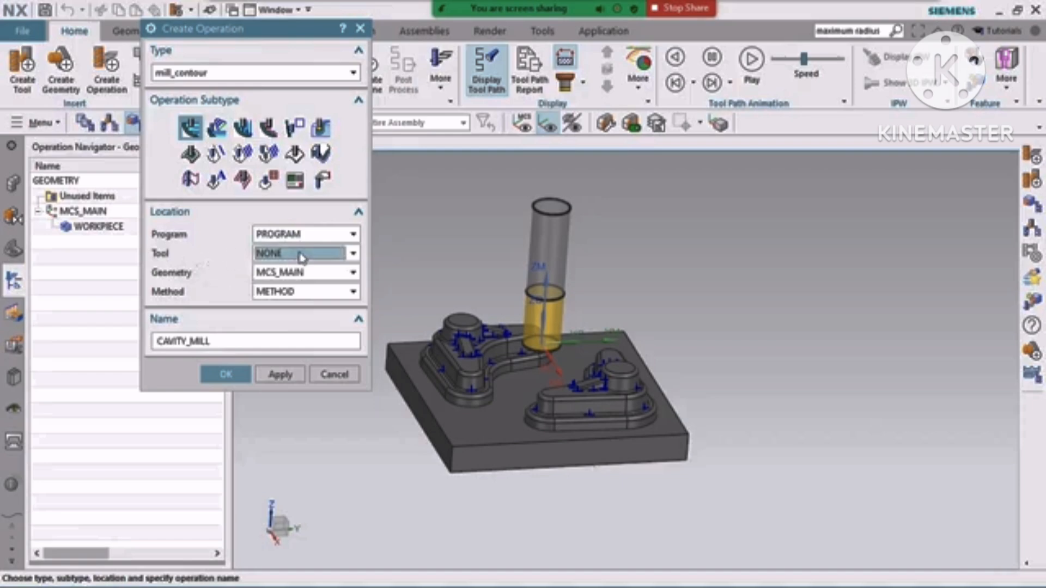
left_click(282, 256)
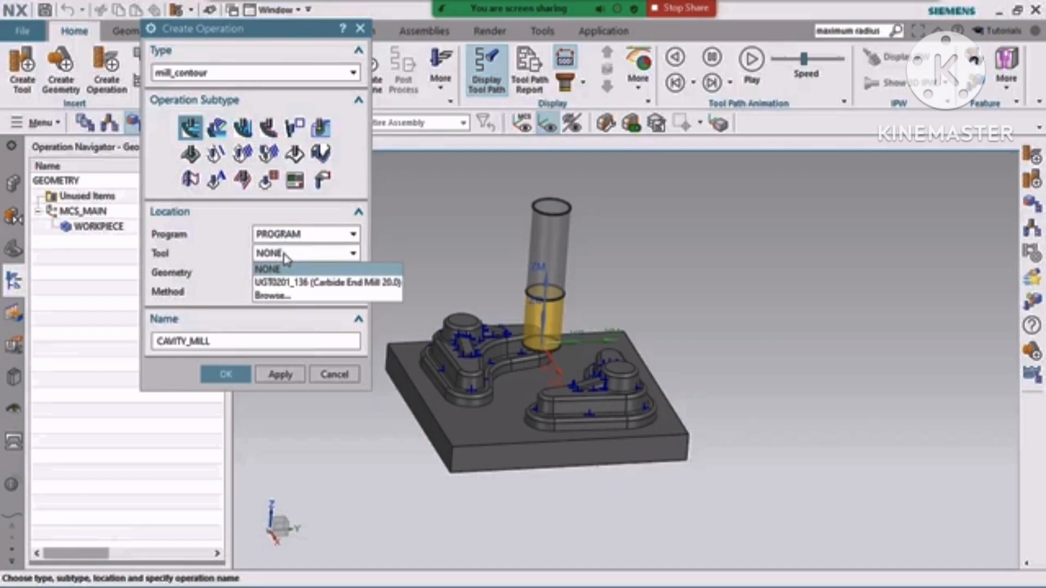
left_click(292, 283)
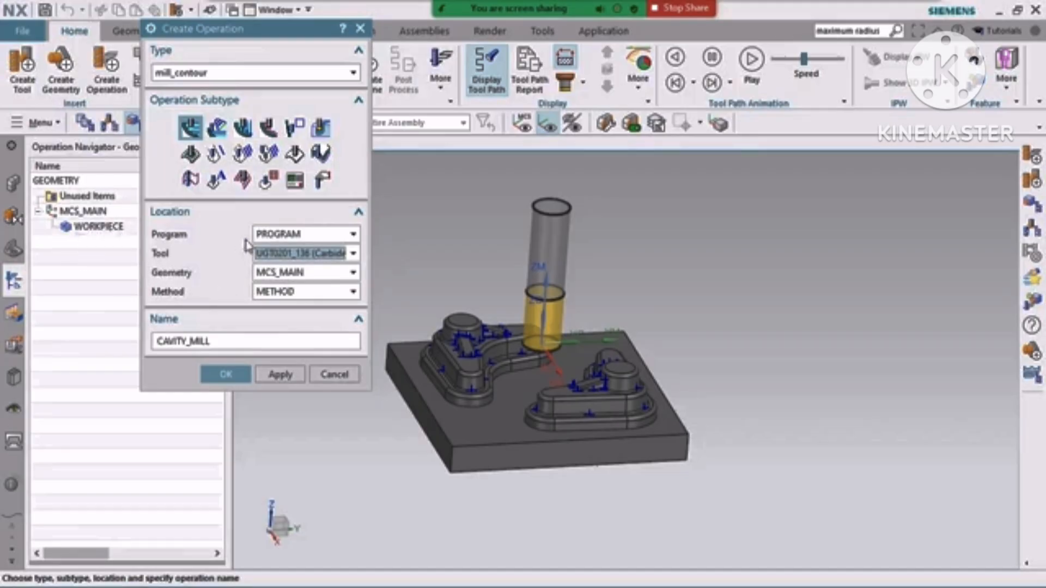
left_click(315, 279)
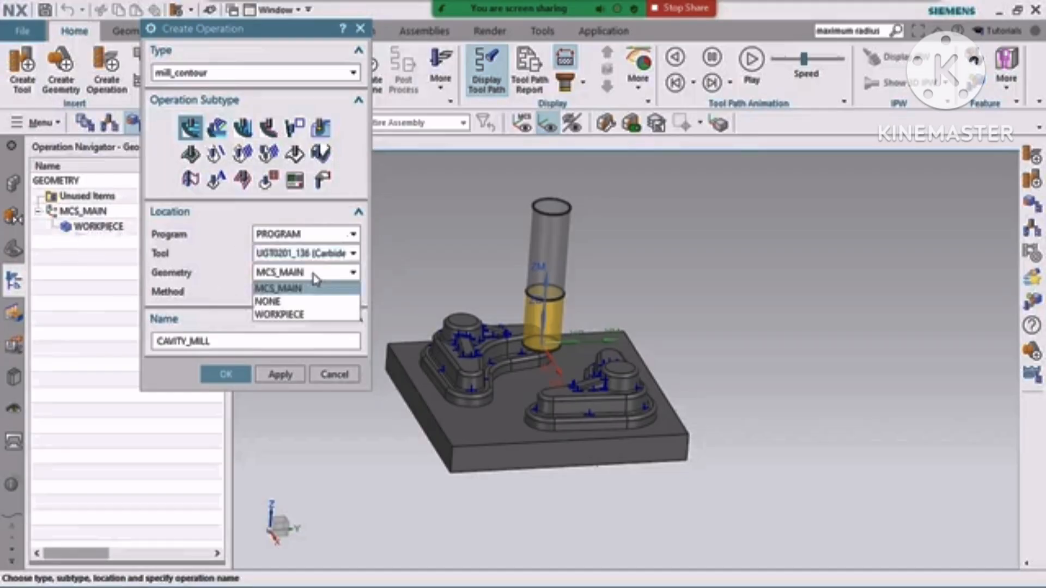
left_click(270, 315)
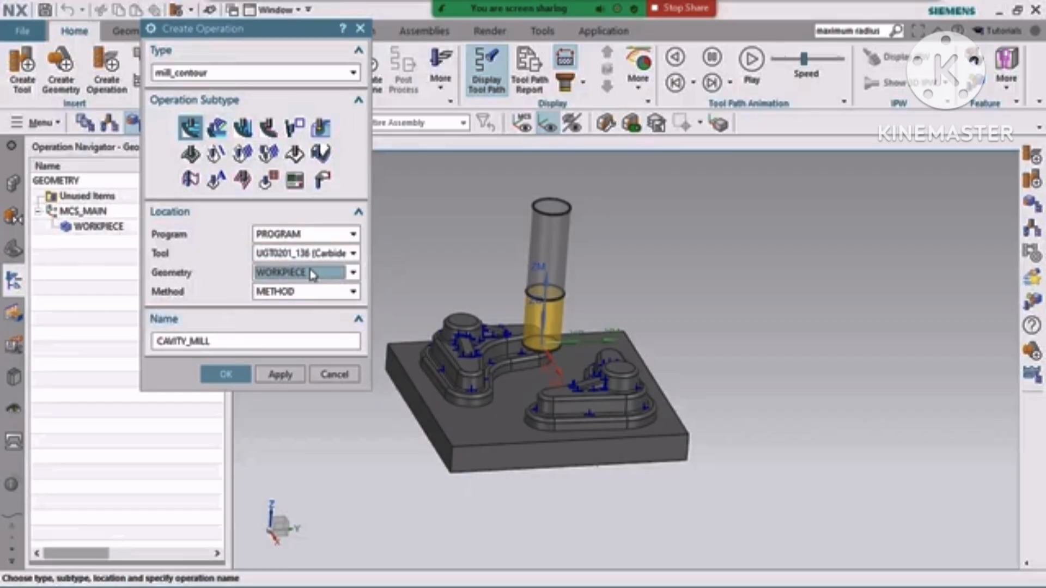
Step: Set the method to MILL_ROUGH, keep the name CAVITY_MILL and create the operation
left_click(320, 292)
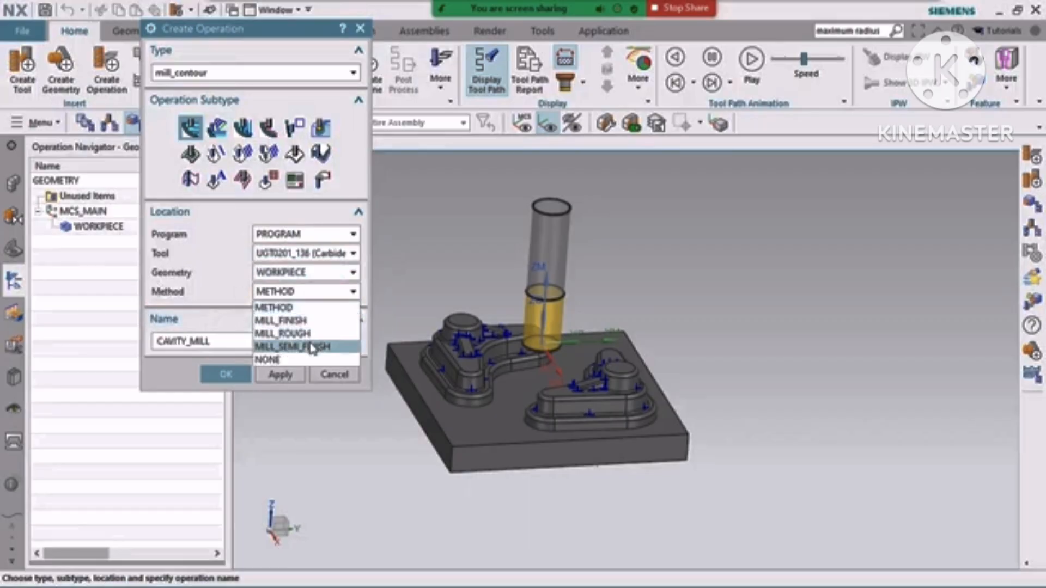
left_click(297, 333)
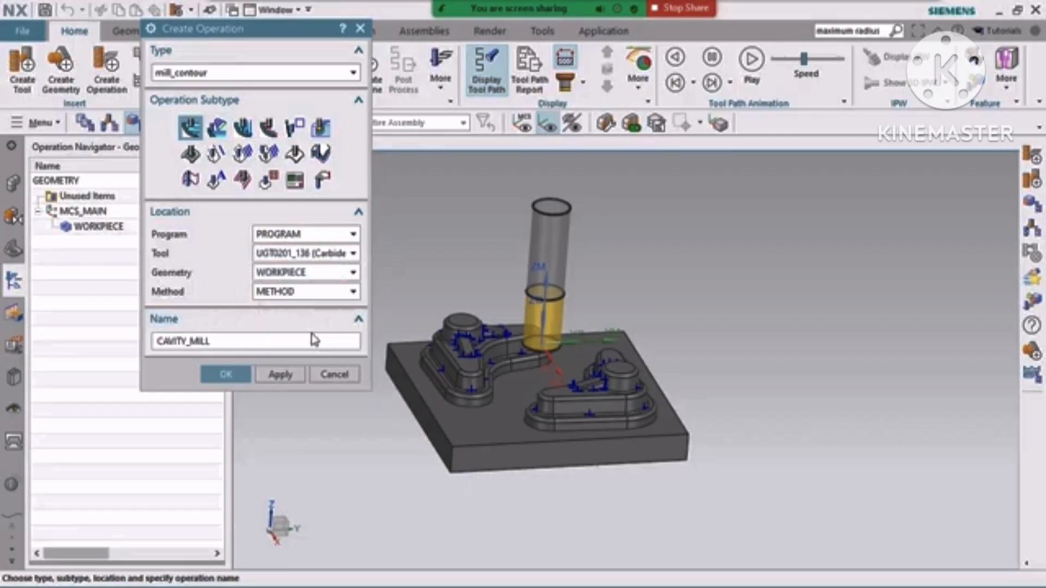
left_click(222, 338)
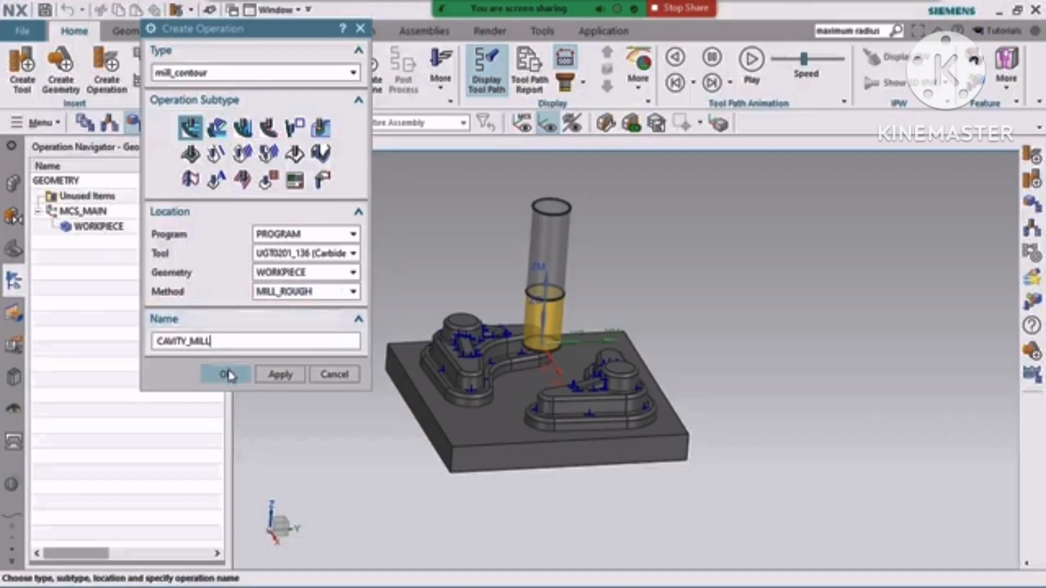
double_click(233, 341)
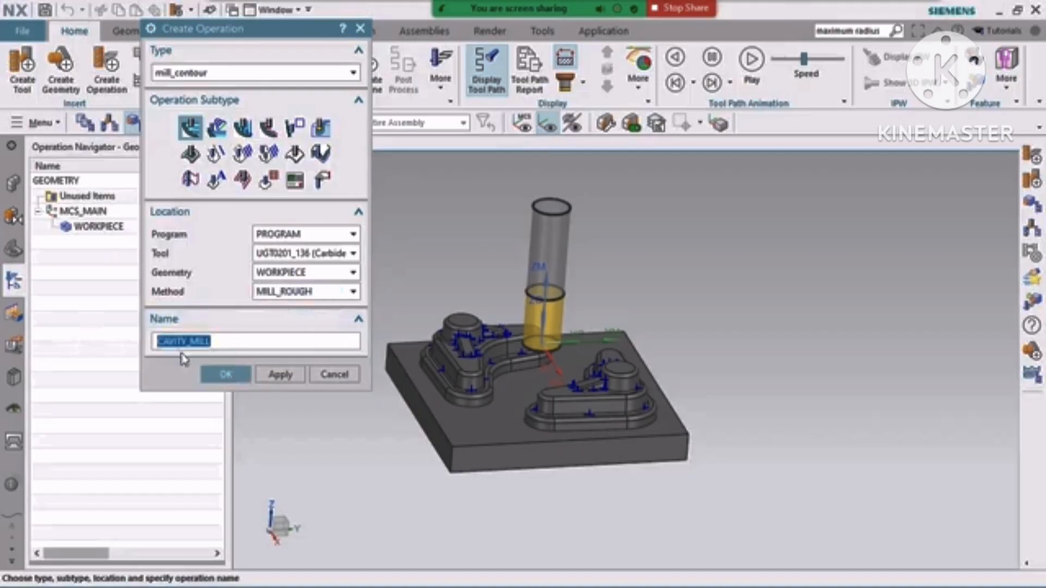
left_click(215, 372)
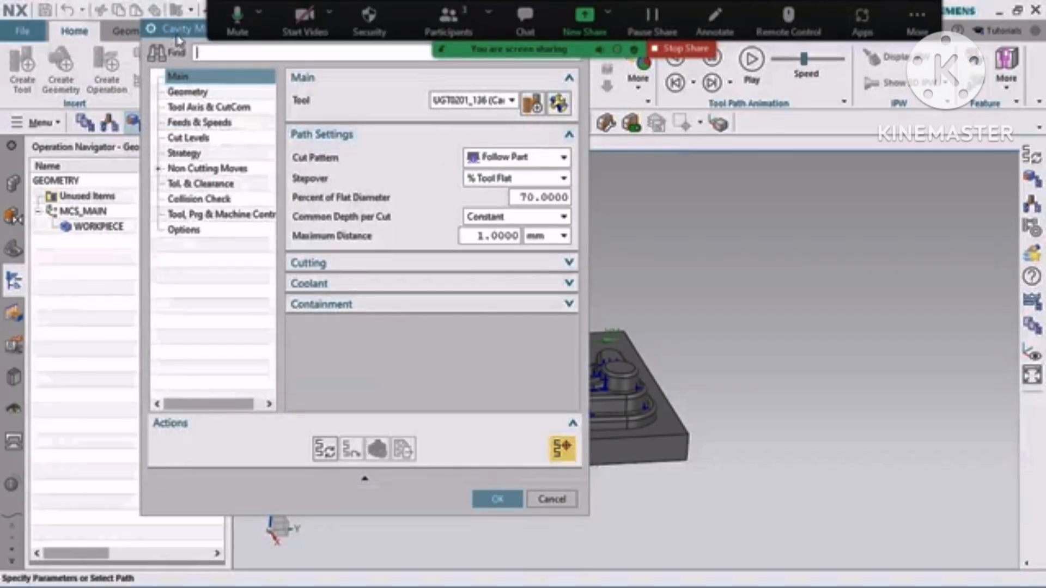
Step: Accept the default Cavity Mill path settings and generate the tool path of CAVITY_MILL
left_click_drag(177, 38, 37, 42)
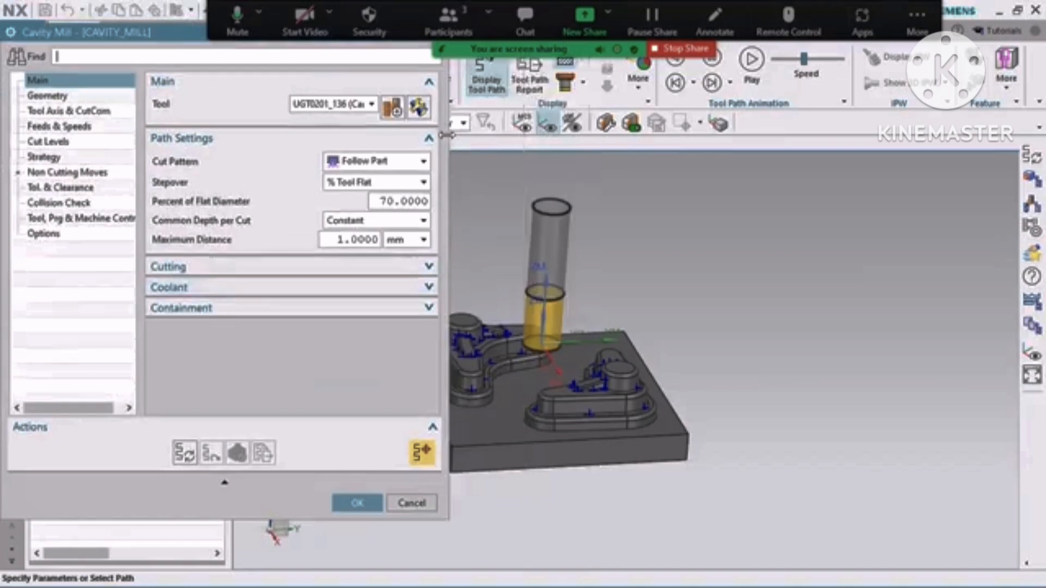
left_click_drag(389, 133, 368, 133)
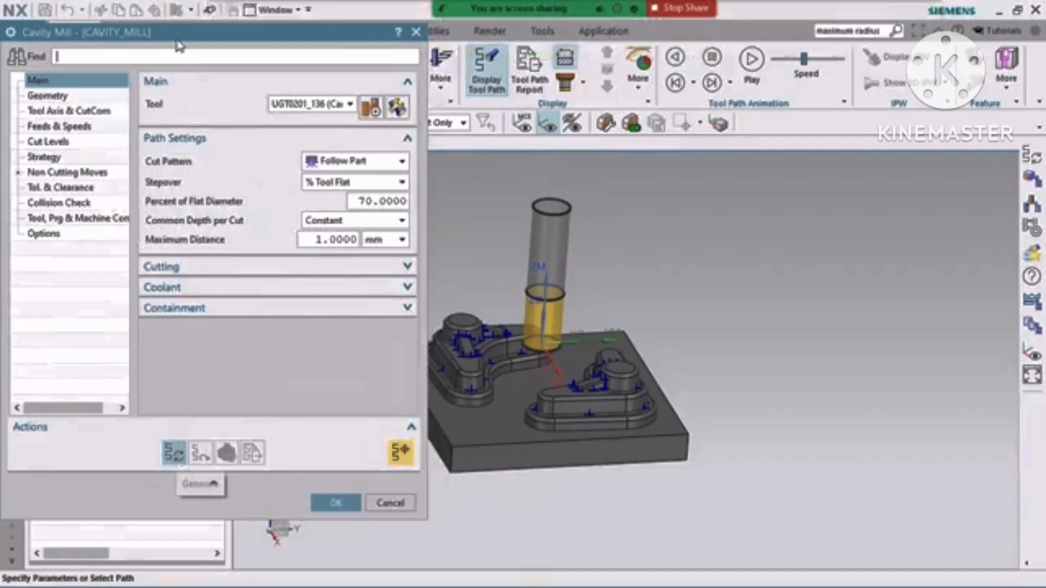
left_click_drag(188, 33, 215, 33)
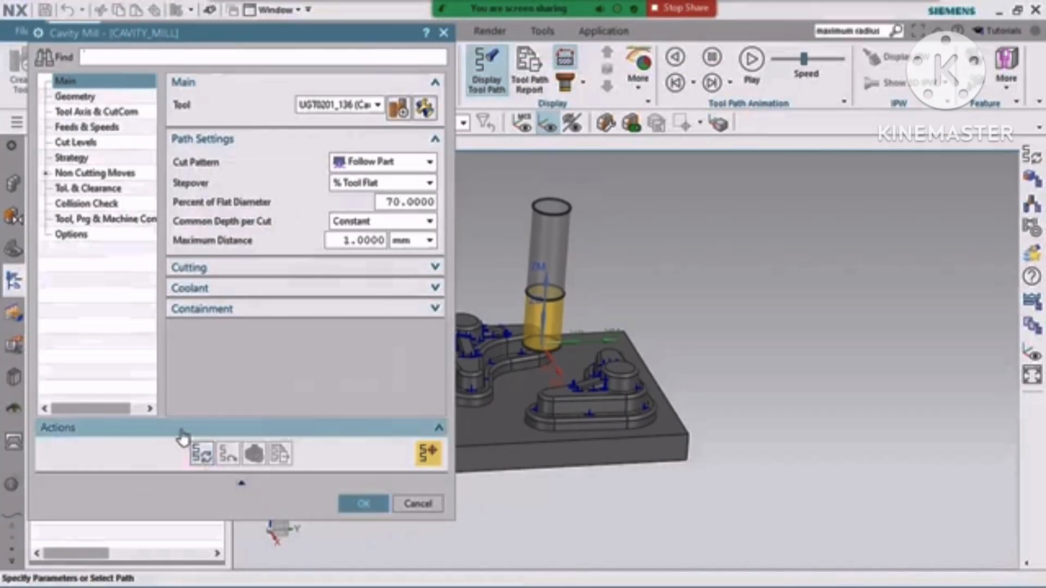
left_click(365, 503)
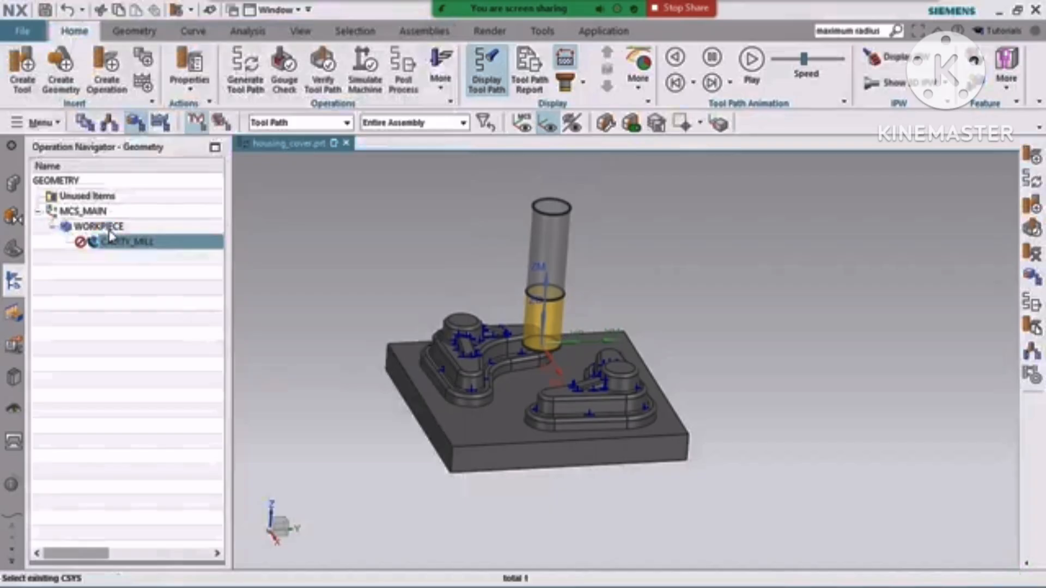
left_click(235, 93)
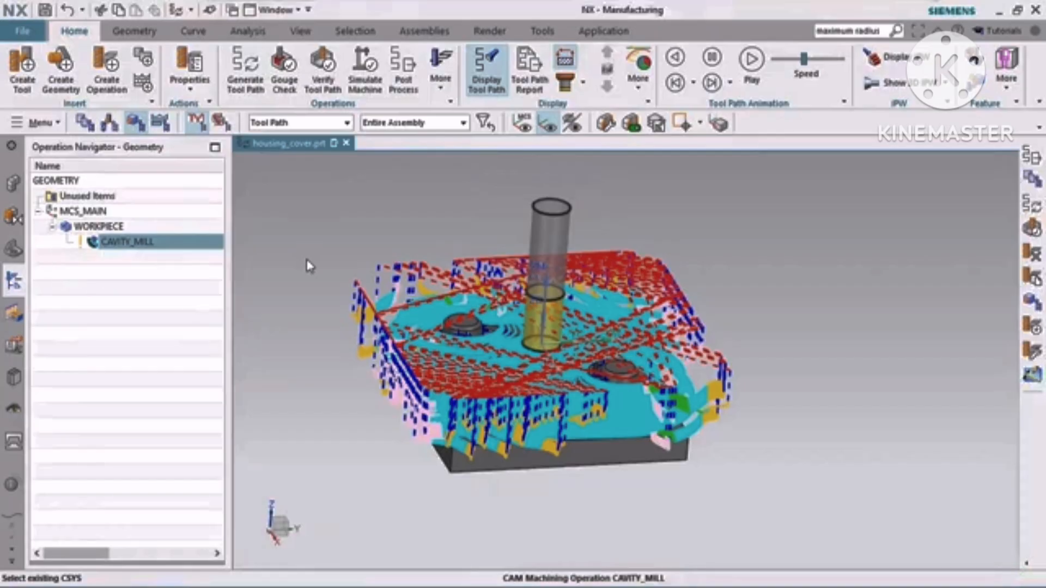
Step: Clear the displayed cavity mill tool path and toggle the tool path display off and back on
left_click(119, 94)
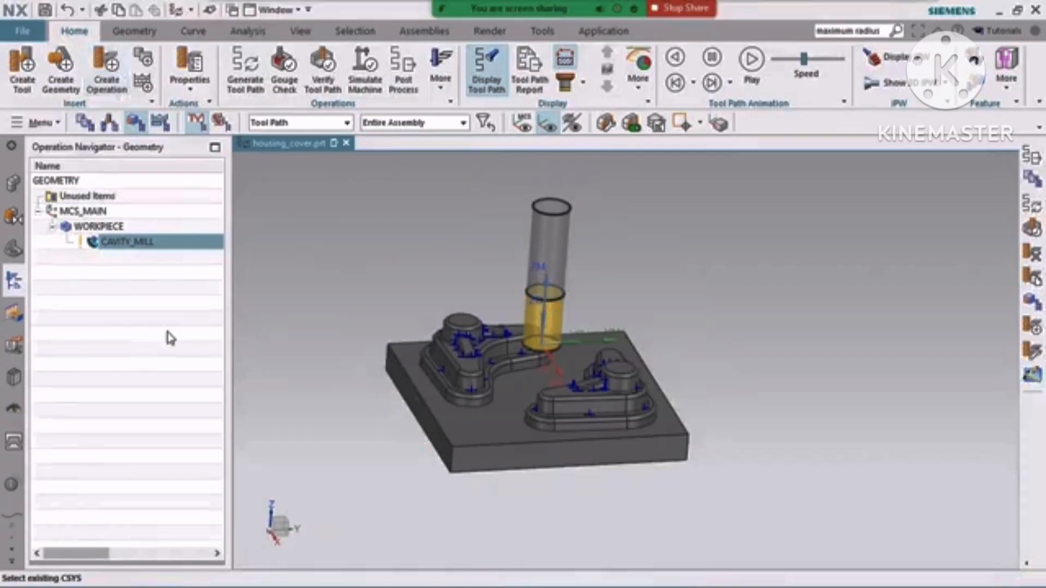
left_click(492, 83)
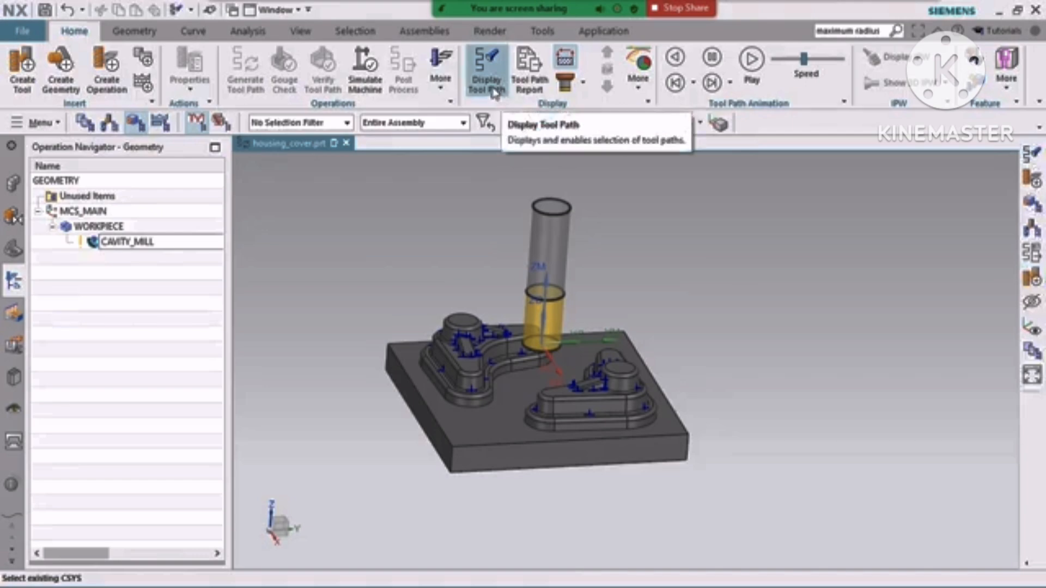
left_click(492, 82)
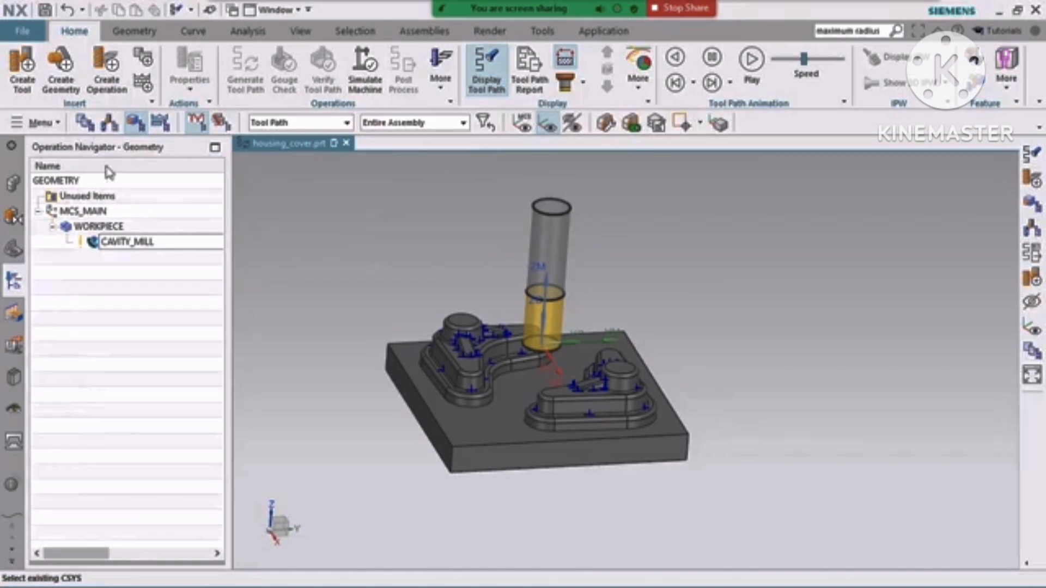
Step: Switch the operation navigator to the machine tool view and examine the operations under tool UGT0201_136
left_click(114, 129)
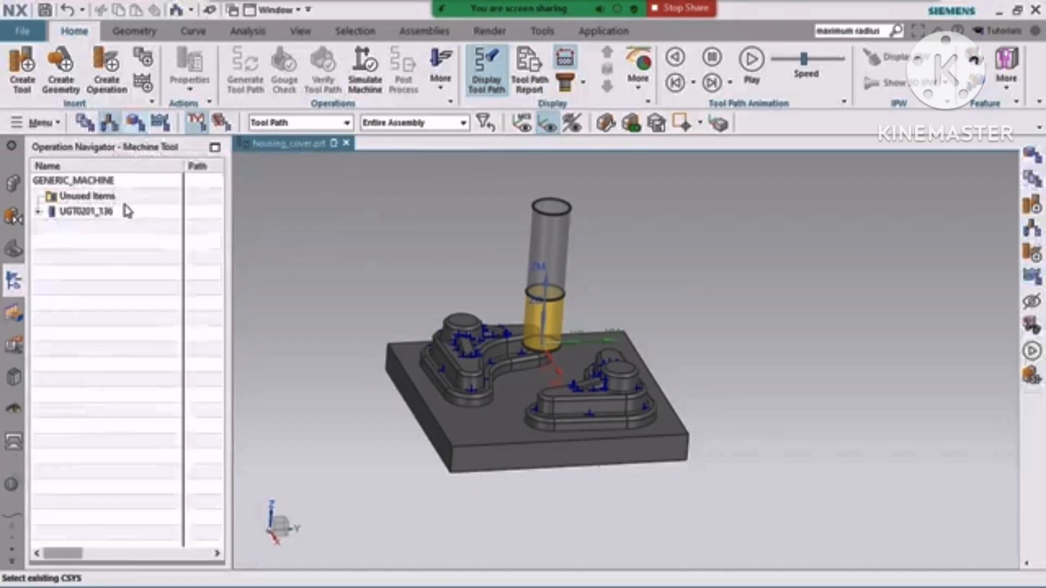
left_click(38, 212)
left_click(104, 214)
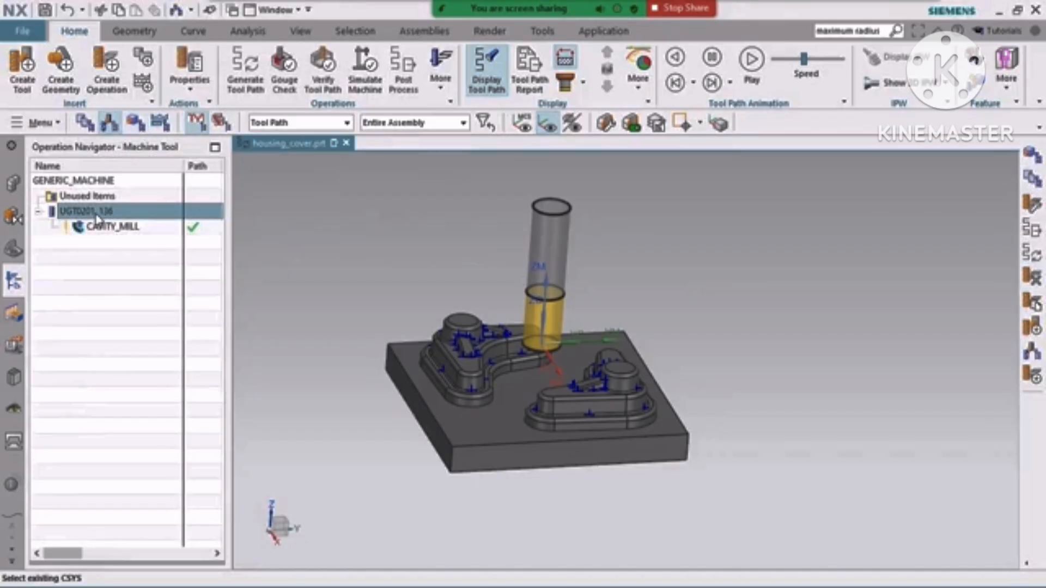
left_click(520, 321)
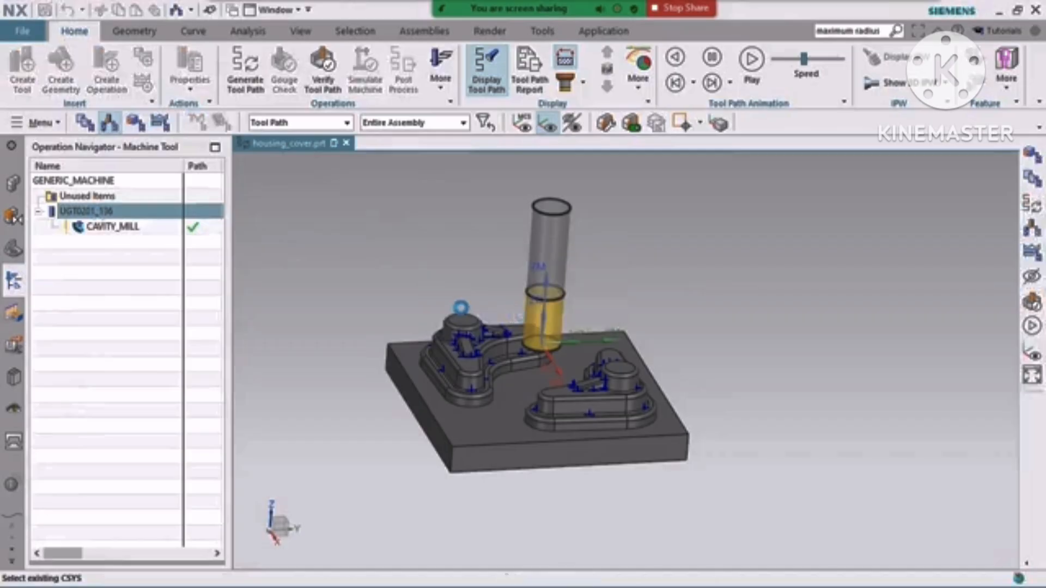
Step: Select the CAVITY_MILL operation and switch the operation navigator to the geometry view
left_click(117, 255)
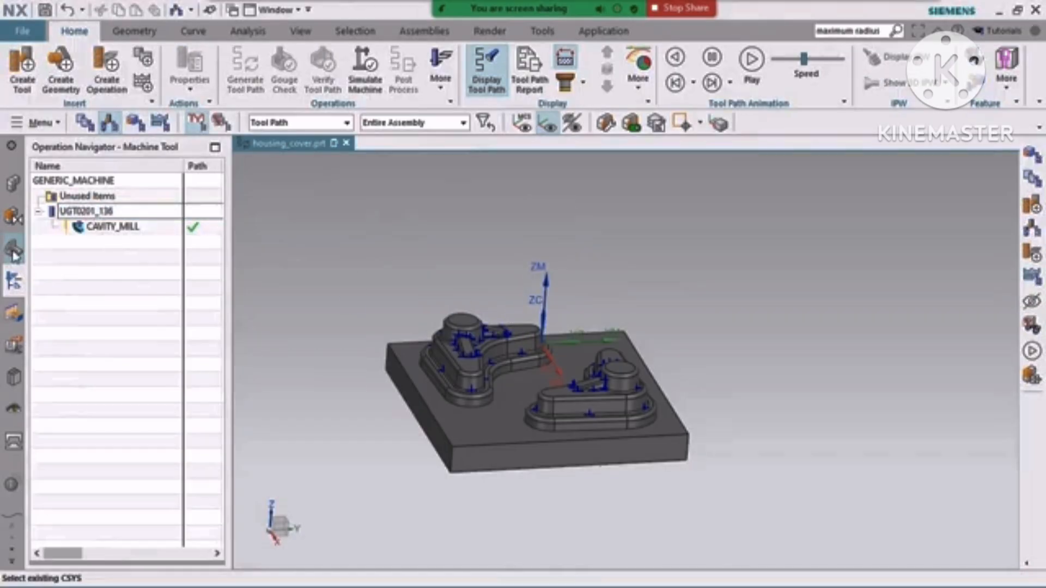
left_click(13, 283)
left_click(114, 227)
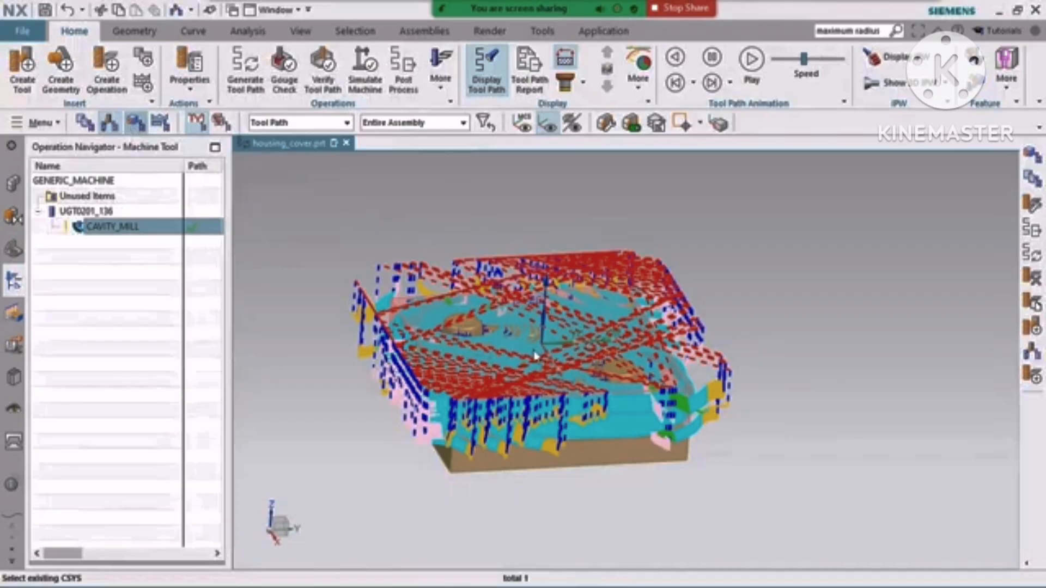
left_click(133, 128)
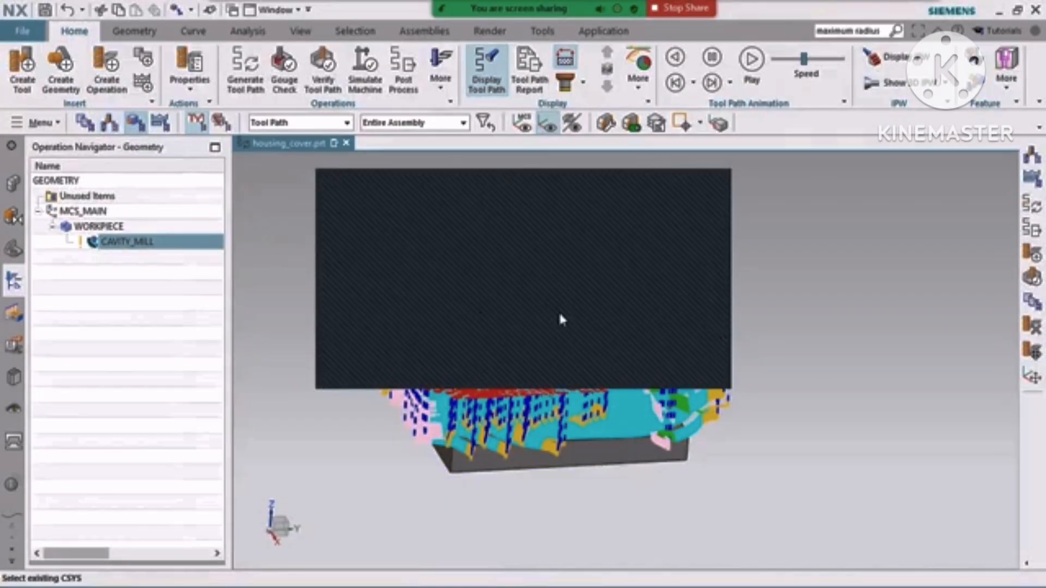
left_click(238, 268)
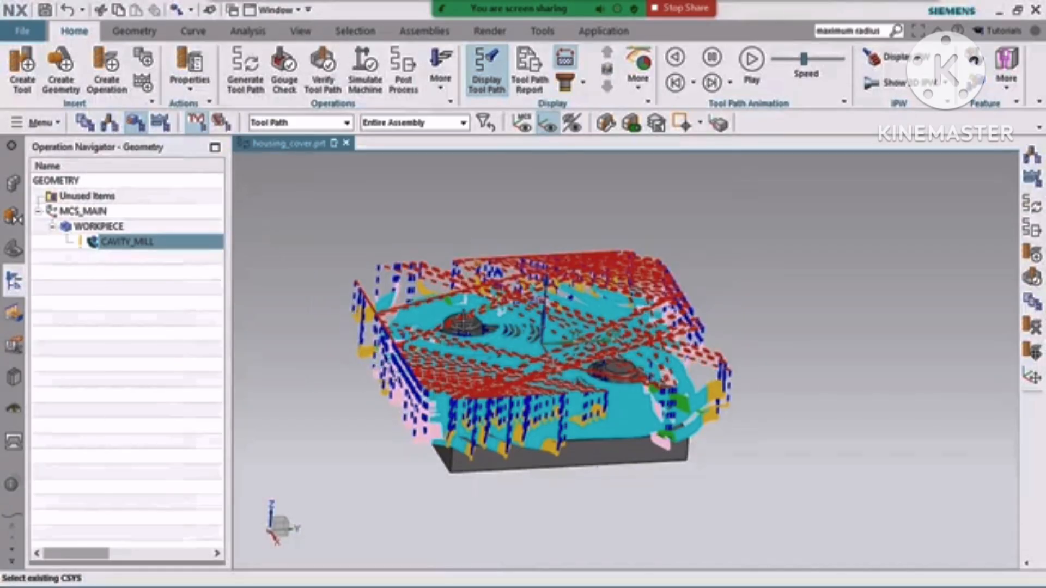
Step: Inspect the displayed tool path, then widen the operation navigator and check the machining time breakdown of CAVITY_MILL
middle_click_drag(484, 325, 402, 296)
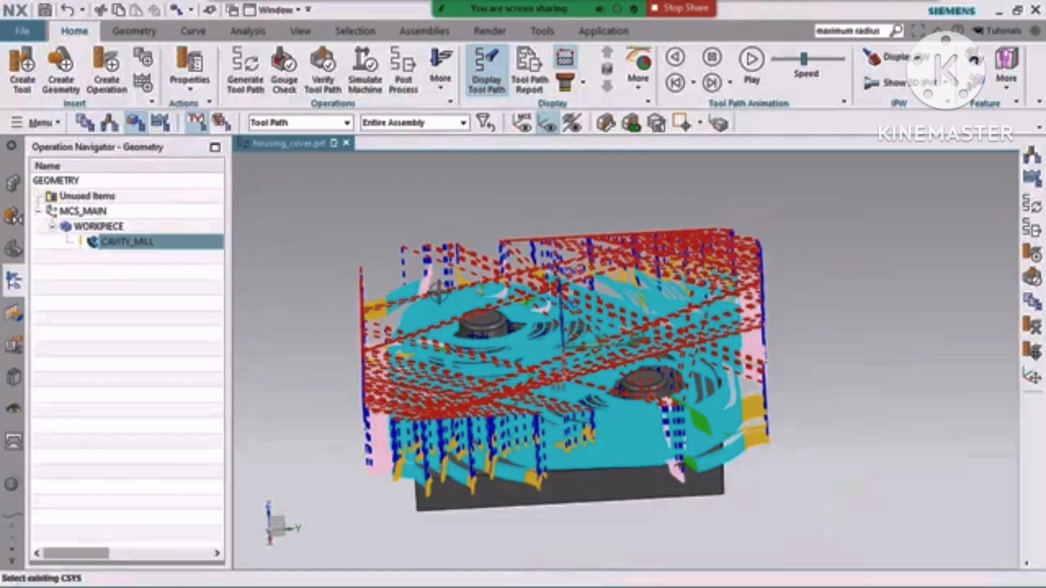
scroll(405, 321, "down", 1)
middle_click_drag(493, 358, 526, 357)
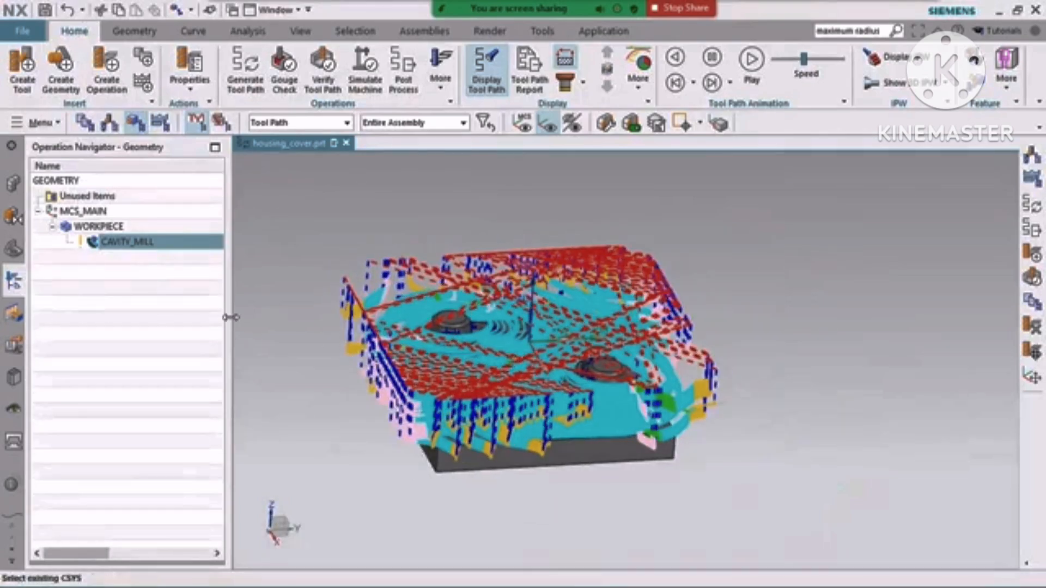
left_click_drag(227, 319, 463, 320)
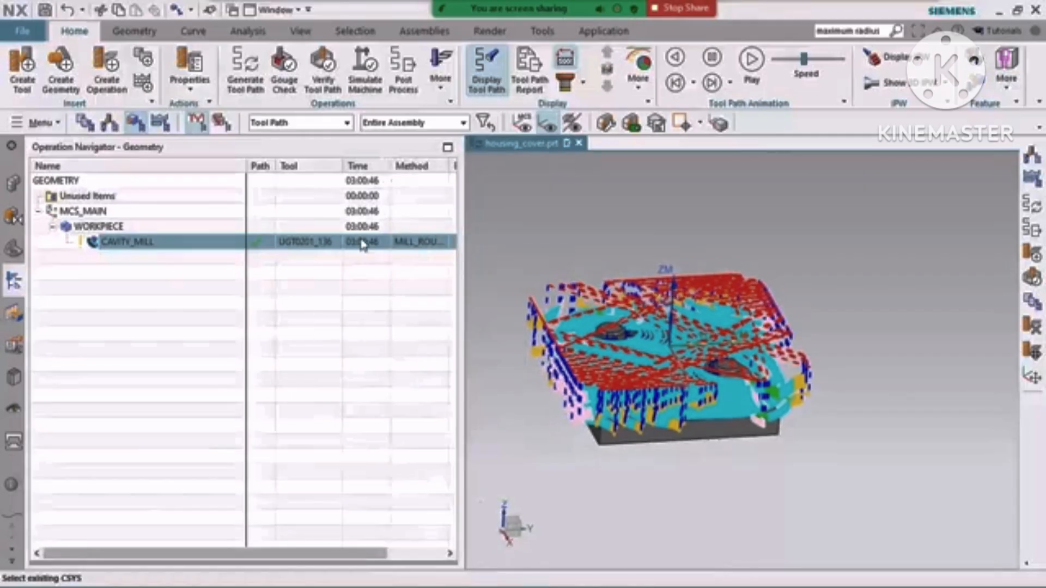
mouse_move(362, 244)
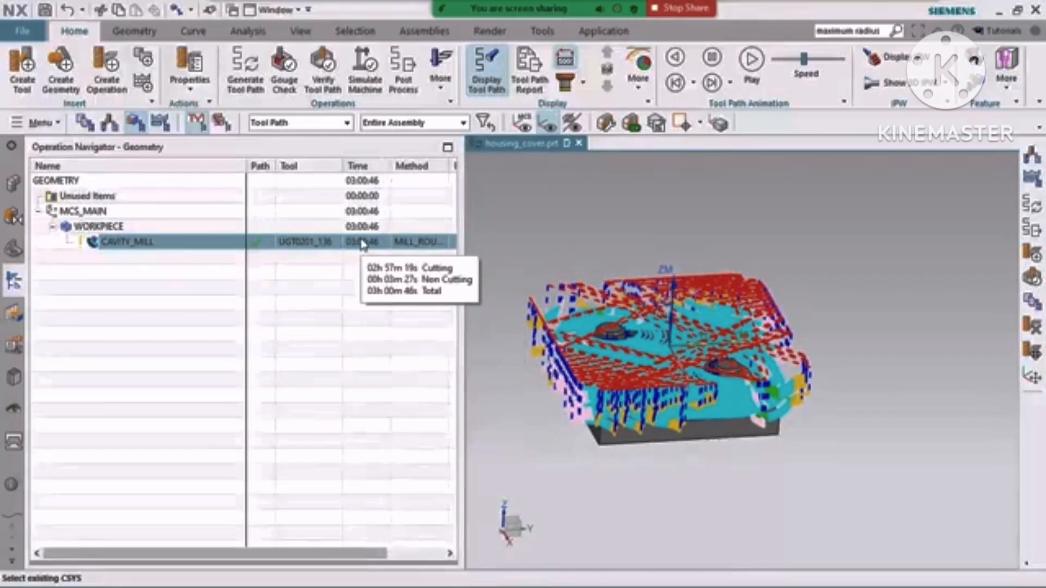
Step: Open CAVITY_MILL for editing and set its spindle speed to 5000 rpm, recalculating the dependent surface speed and feed per tooth
double_click(122, 246)
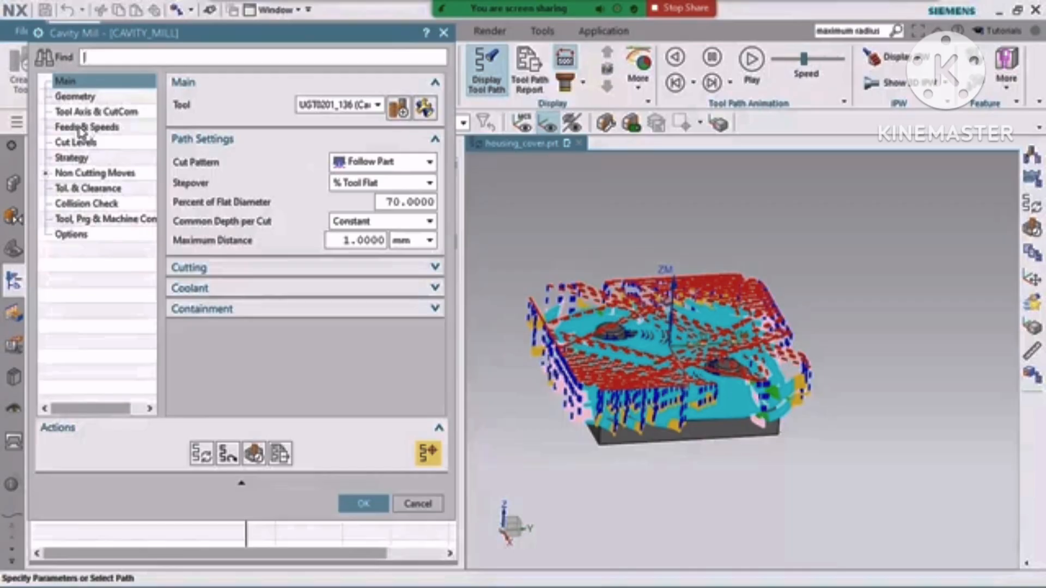
left_click(80, 130)
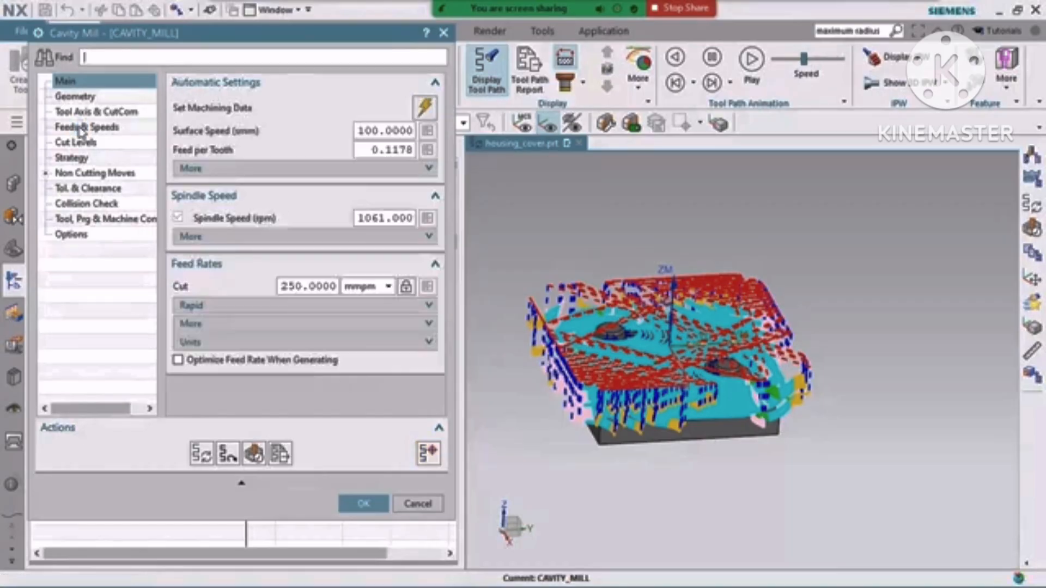
left_click(381, 217)
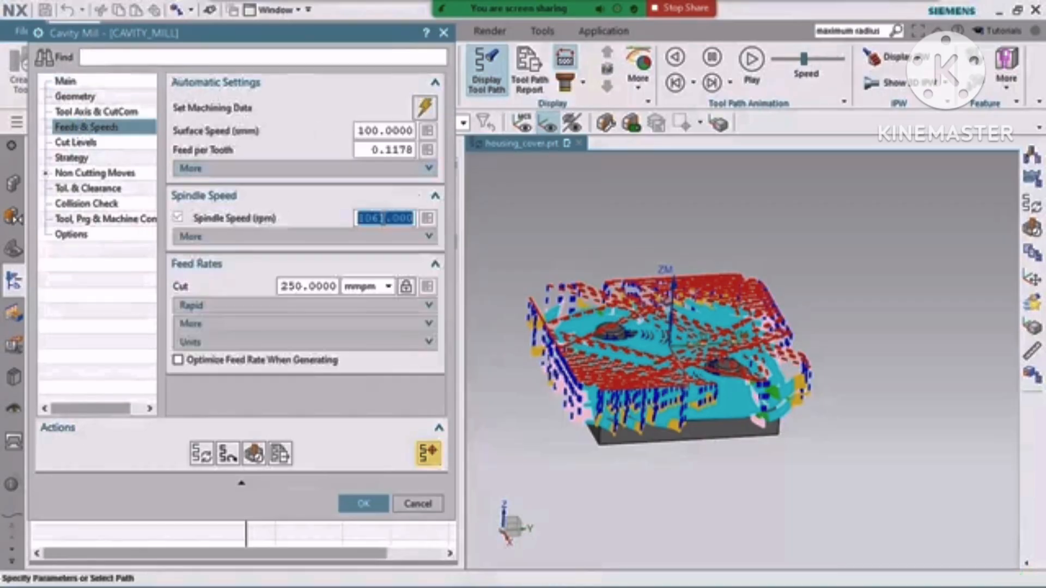
type("5000")
key("Return")
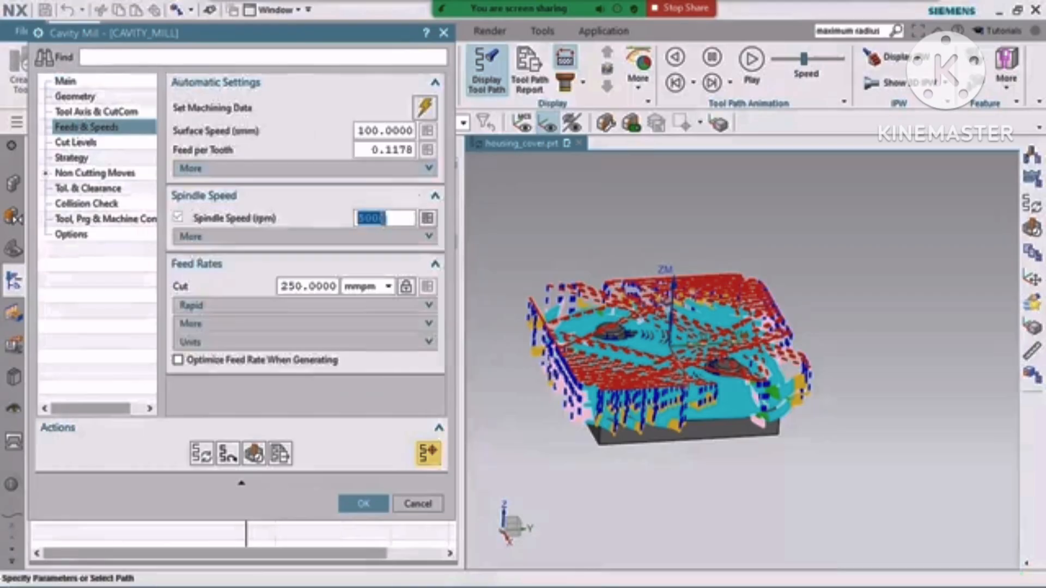
left_click(428, 218)
Step: Set the cut feed rate of CAVITY_MILL to 2500 mmpm and recalculate the feed per tooth
left_click(308, 286)
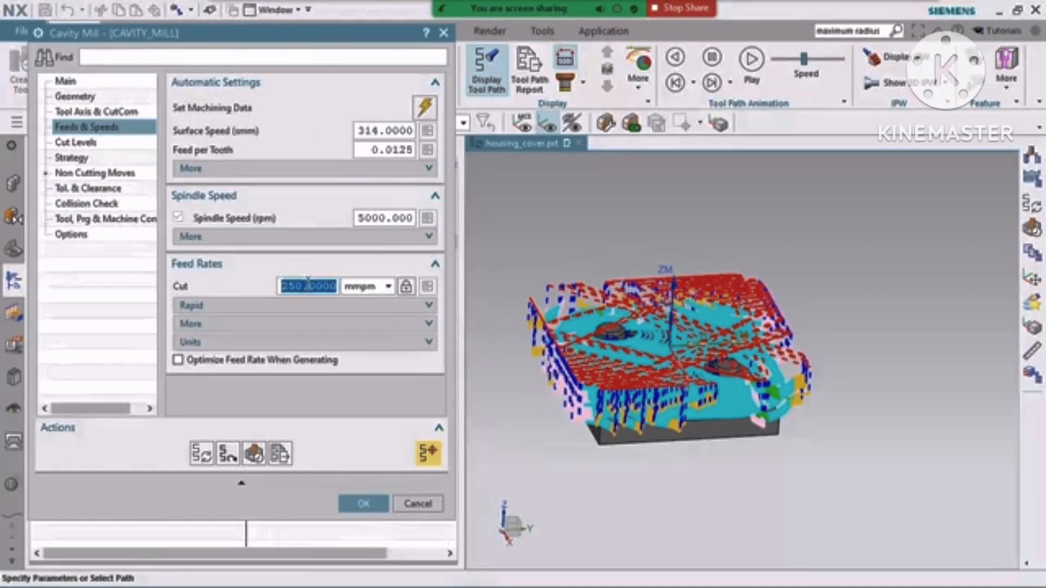
type("25000")
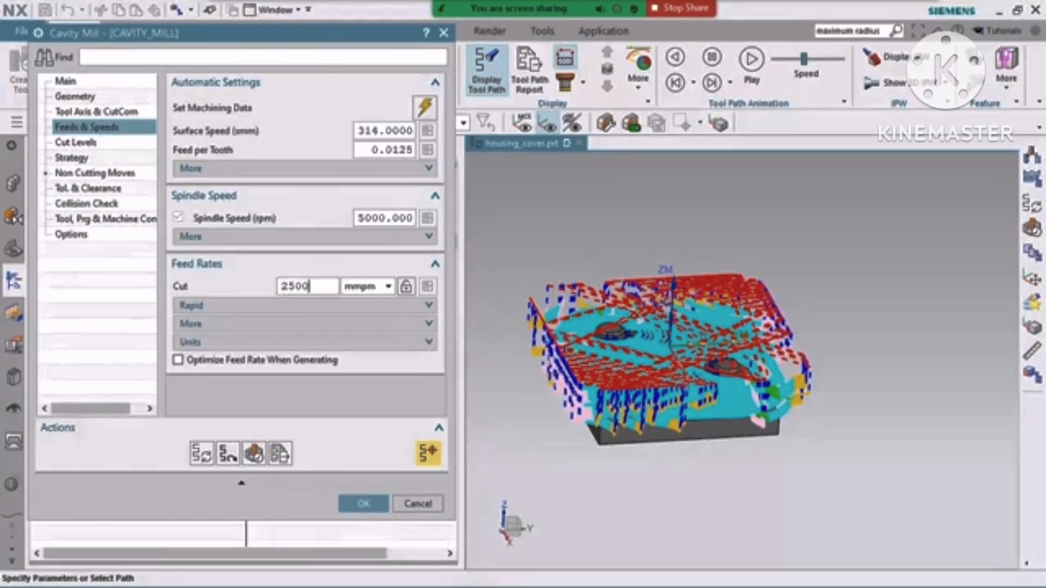
key("Return")
left_click(428, 286)
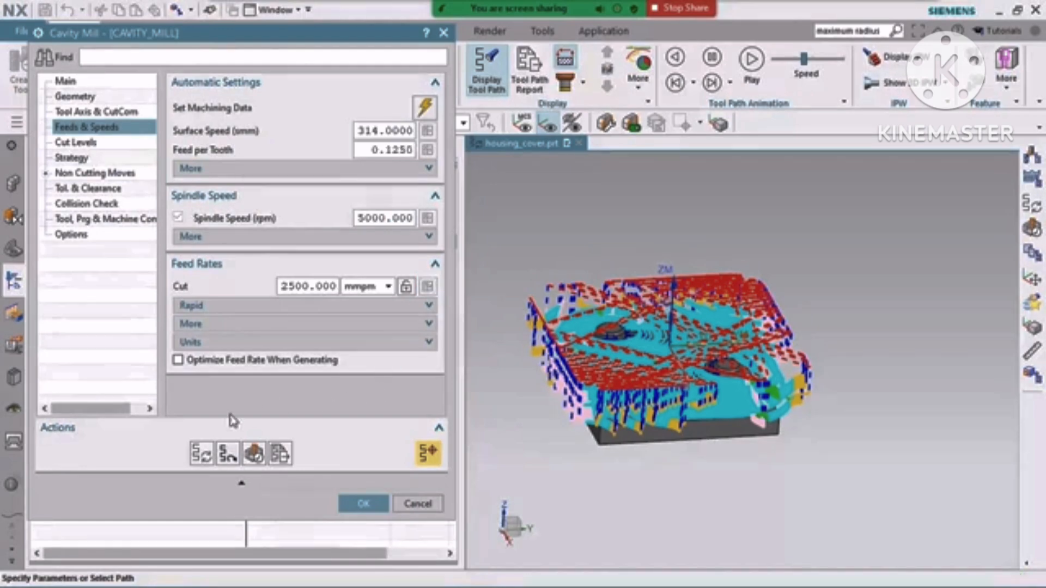
Step: Regenerate the CAVITY_MILL tool path with the new feeds and speeds and accept the operation
left_click(202, 453)
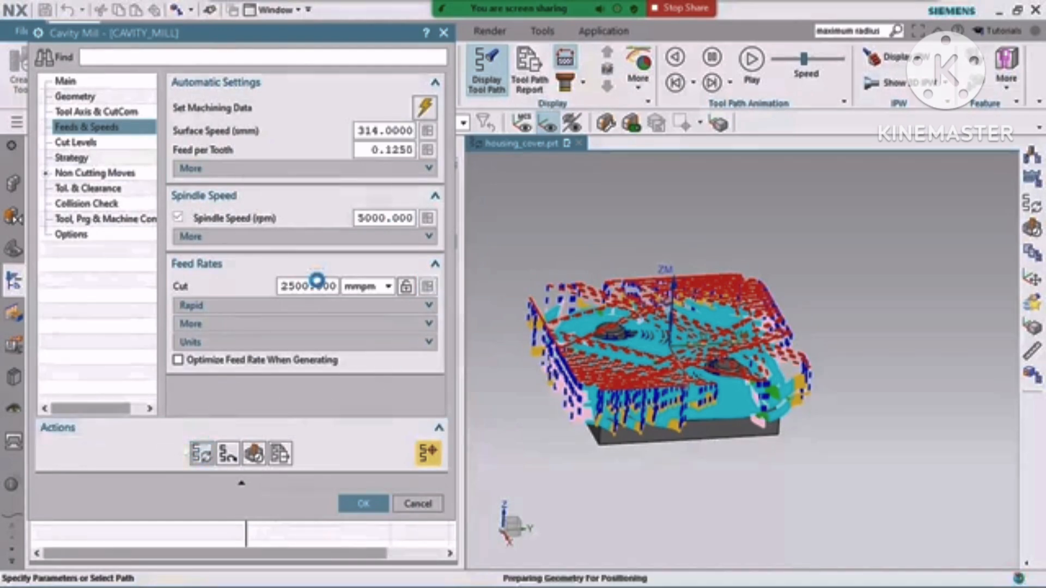
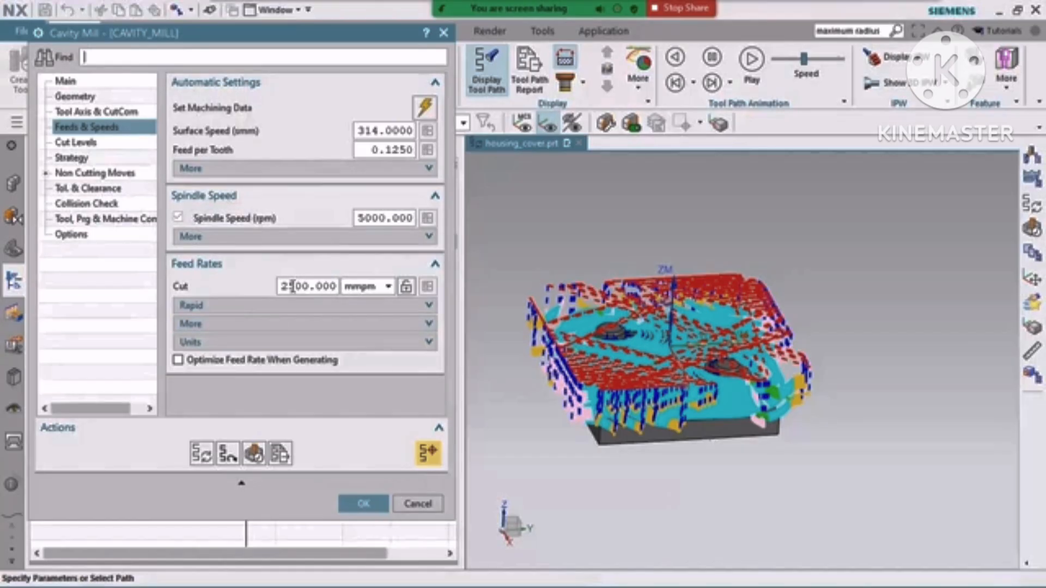
left_click(361, 503)
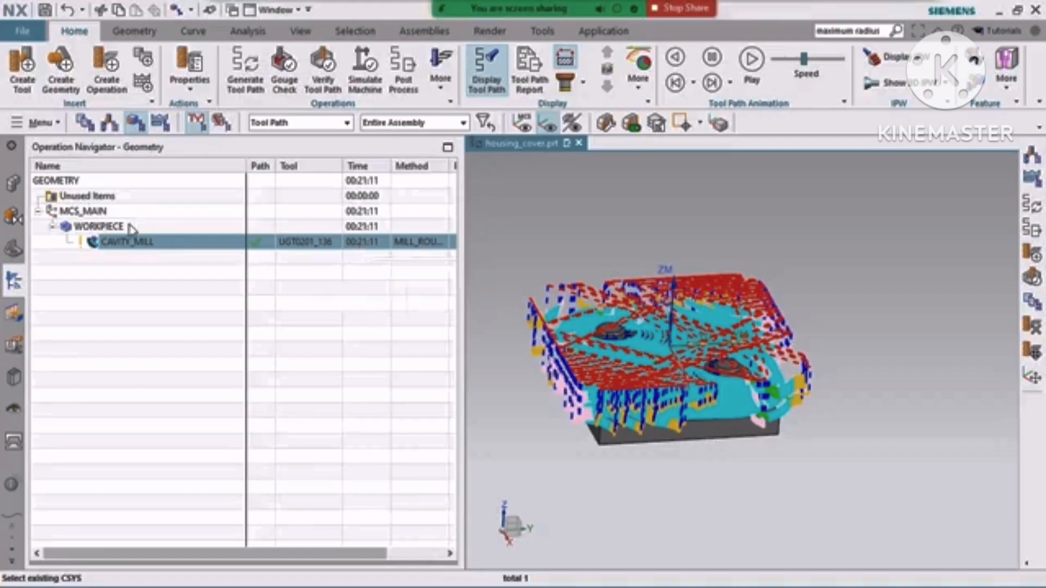
scroll(766, 418, "down", 1)
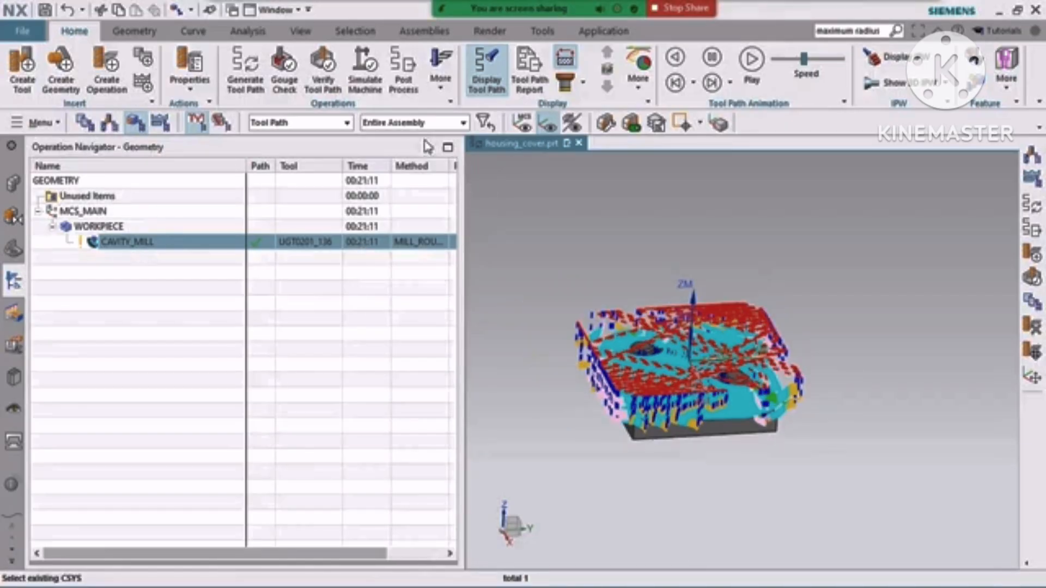
Step: Start postprocessing CAVITY_MILL and choose the MILL_3_AXIS postprocessor
left_click(403, 71)
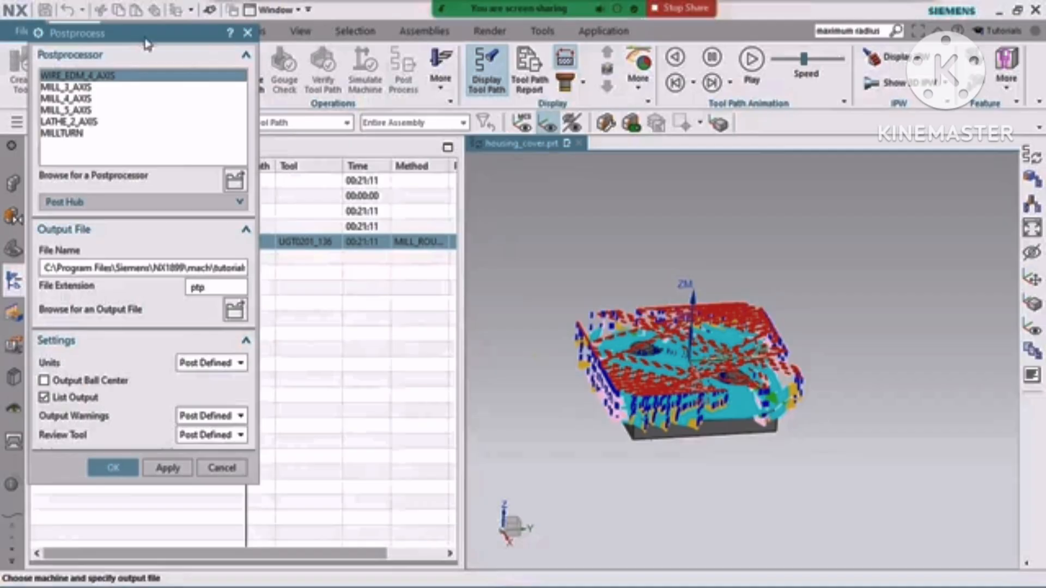
left_click_drag(180, 33, 305, 65)
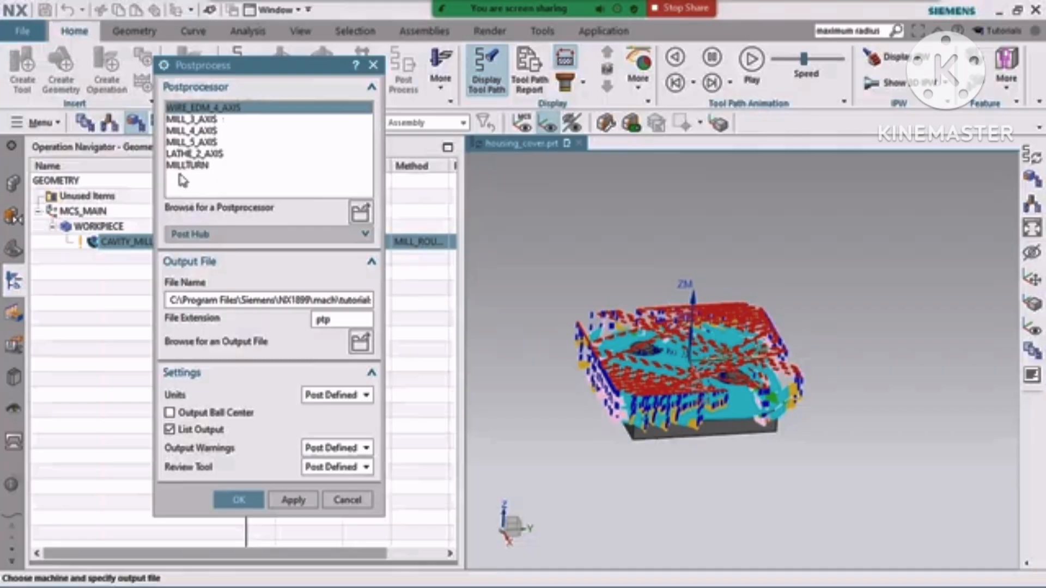
left_click(359, 213)
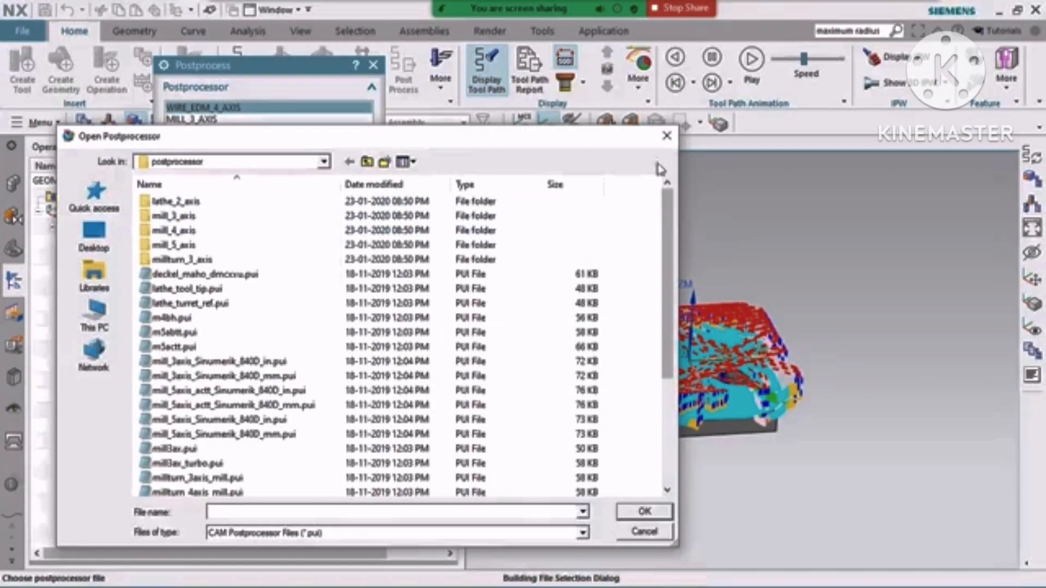
left_click(667, 136)
left_click(197, 120)
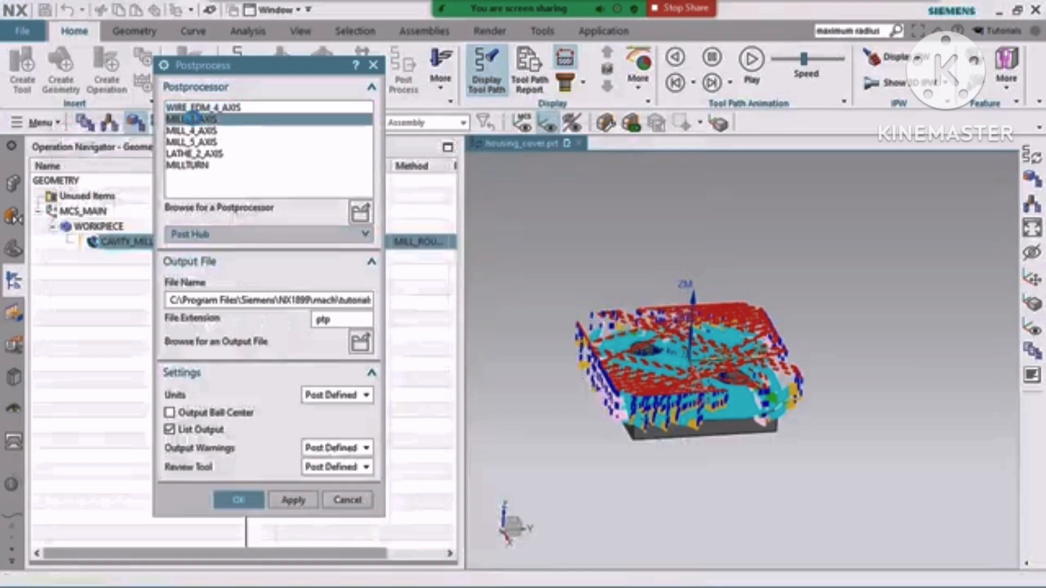
Step: Output the NC program as housing_cover.cnc into a new desktop folder named Delete
left_click(360, 341)
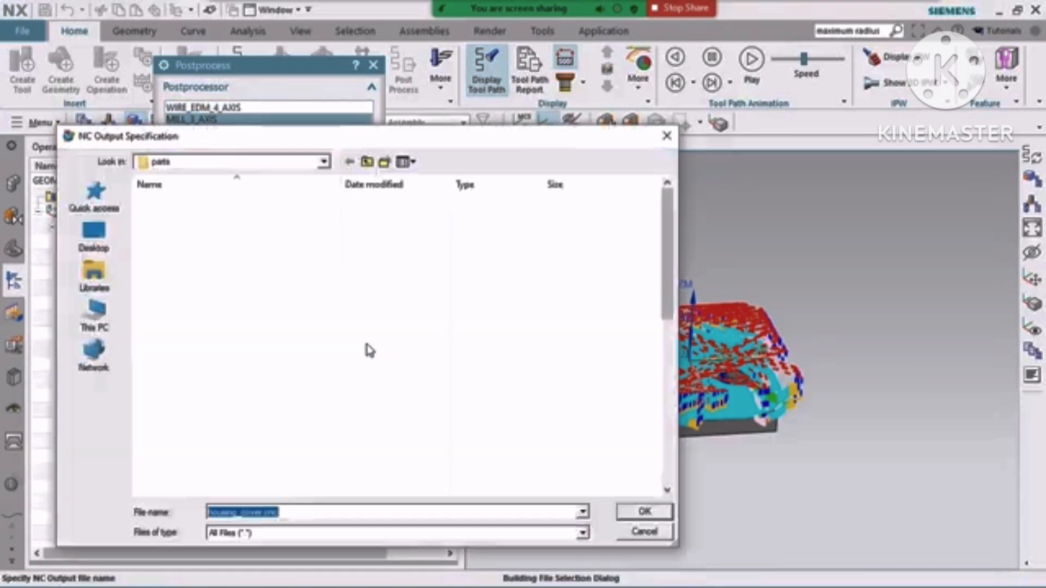
left_click(94, 234)
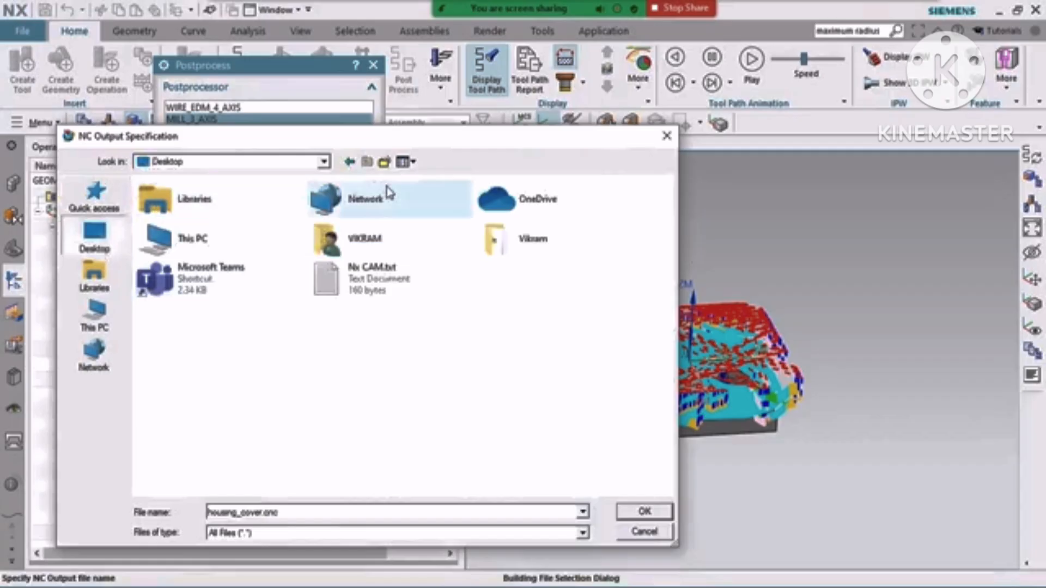
left_click(383, 161)
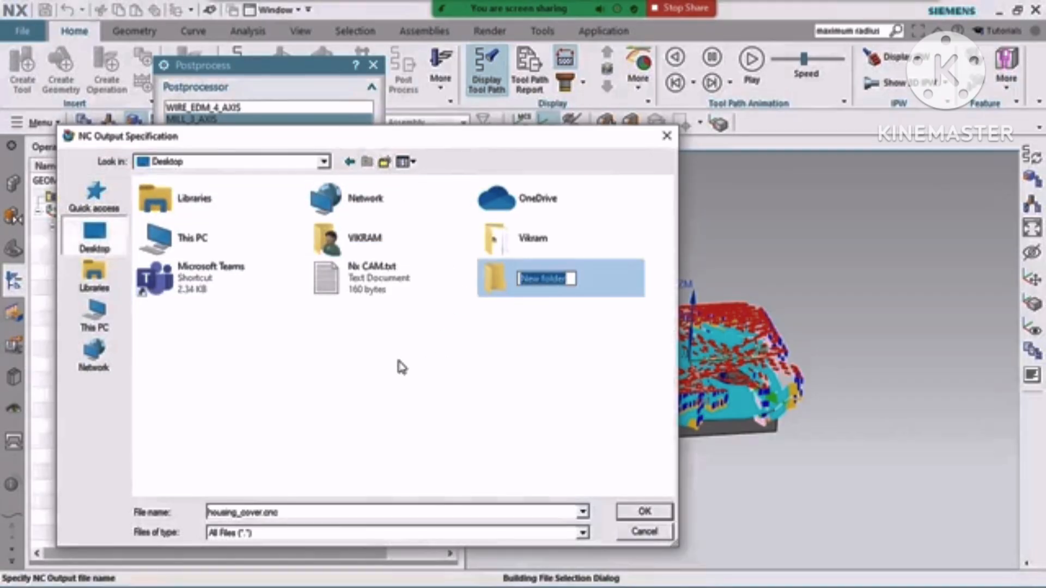
type("Delete")
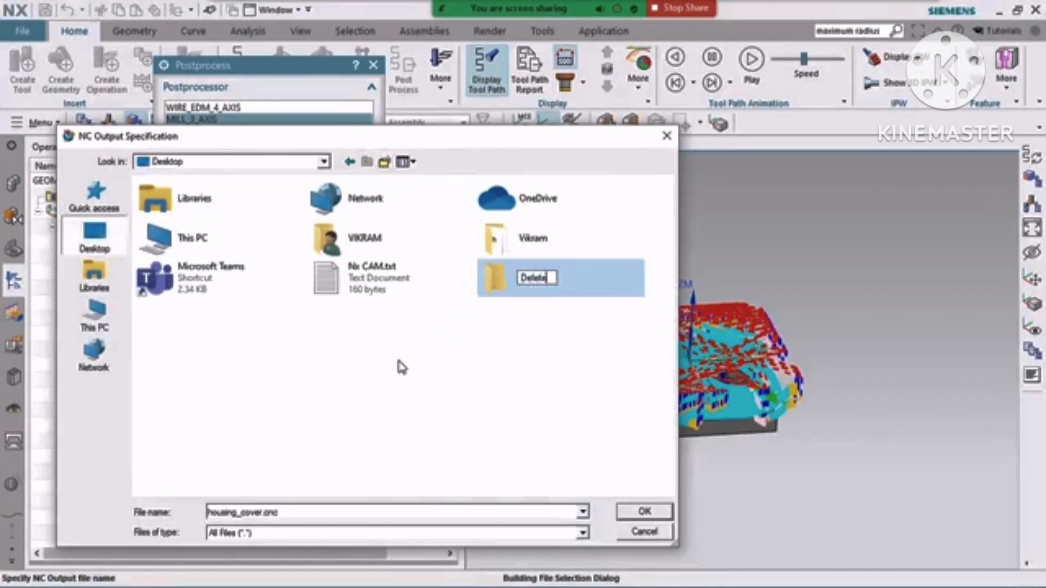
key("Return")
key("Return")
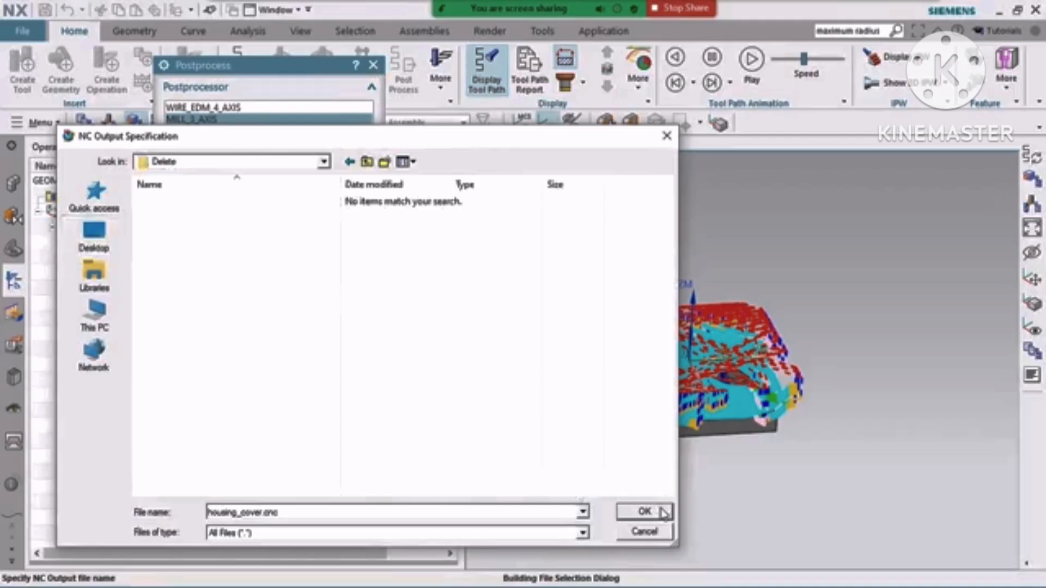
left_click(645, 512)
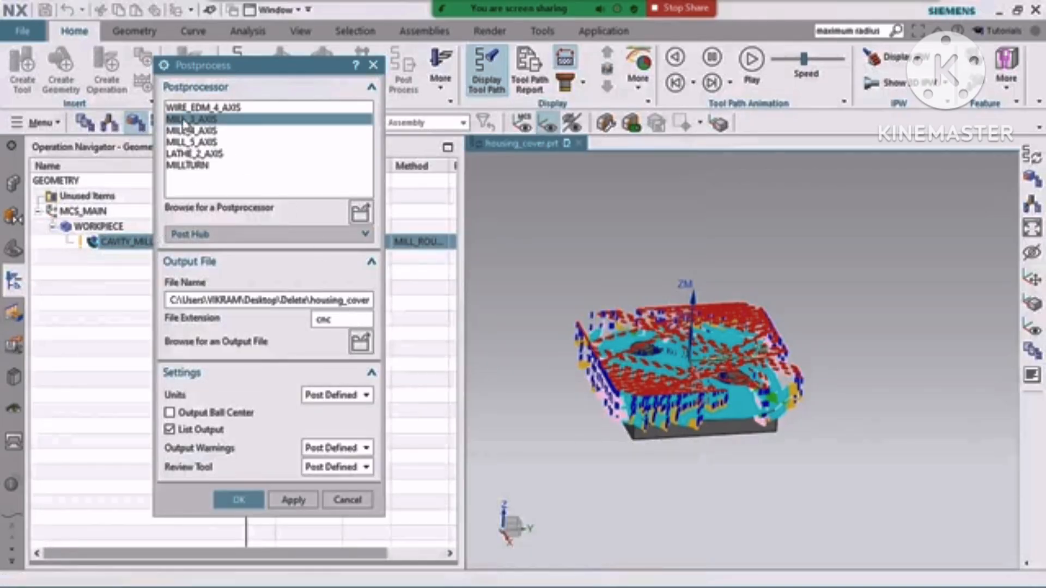
left_click(255, 497)
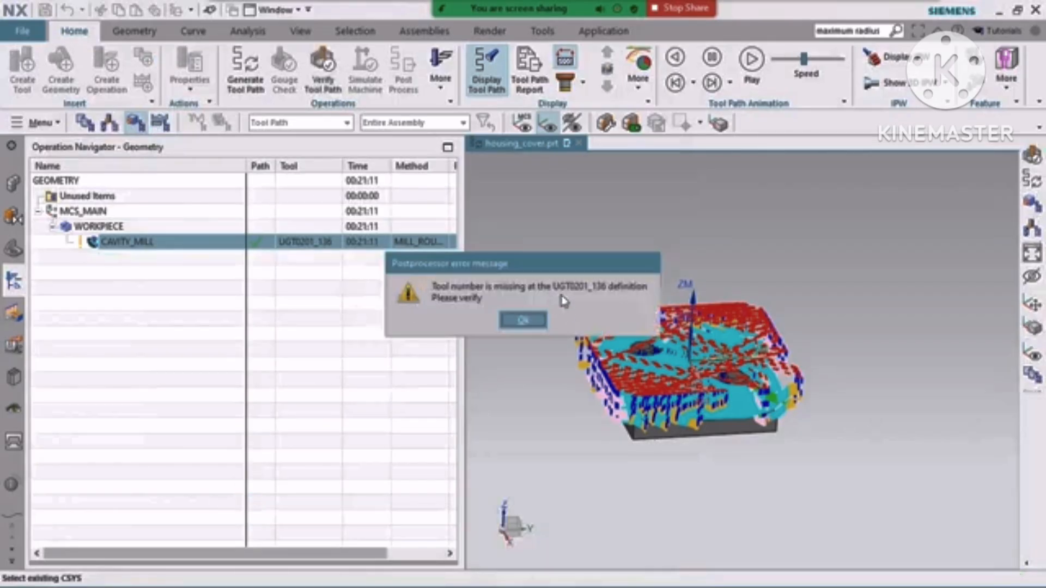
left_click(531, 323)
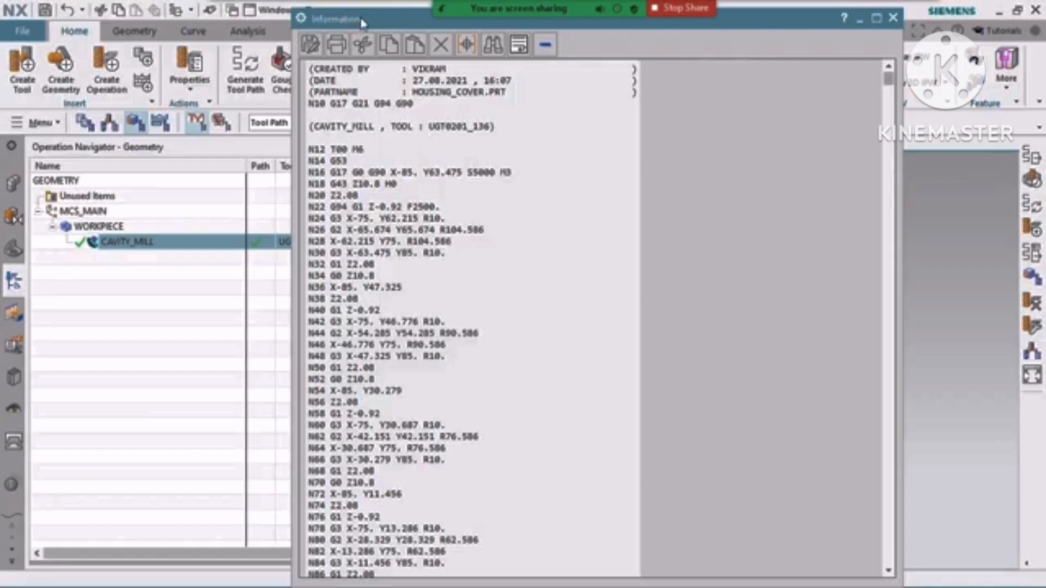
Step: Examine the G53 block at line N14 of the listed NC code and close the listing
left_click_drag(360, 21, 321, 24)
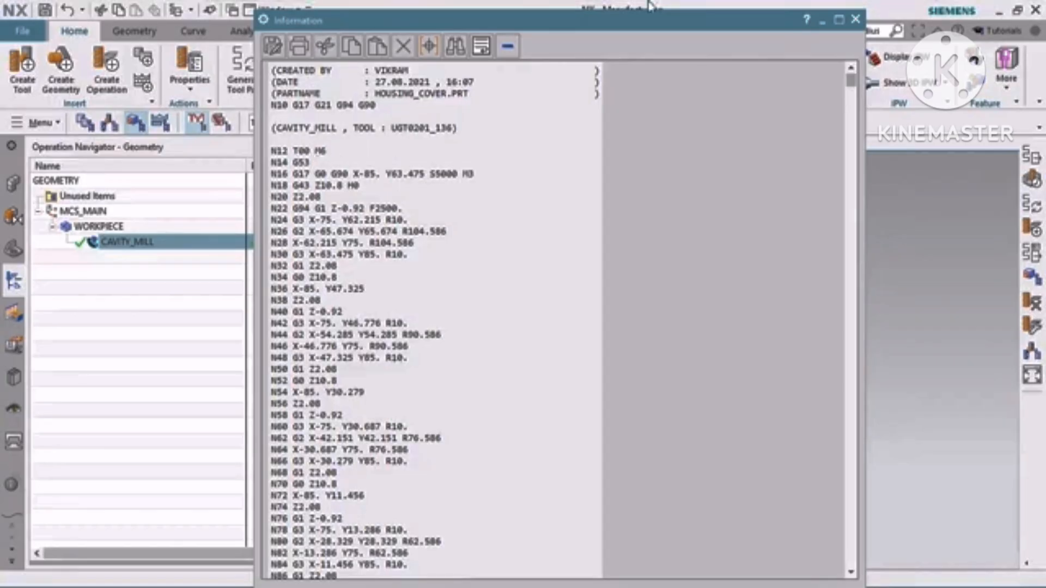
mouse_move(649, 7)
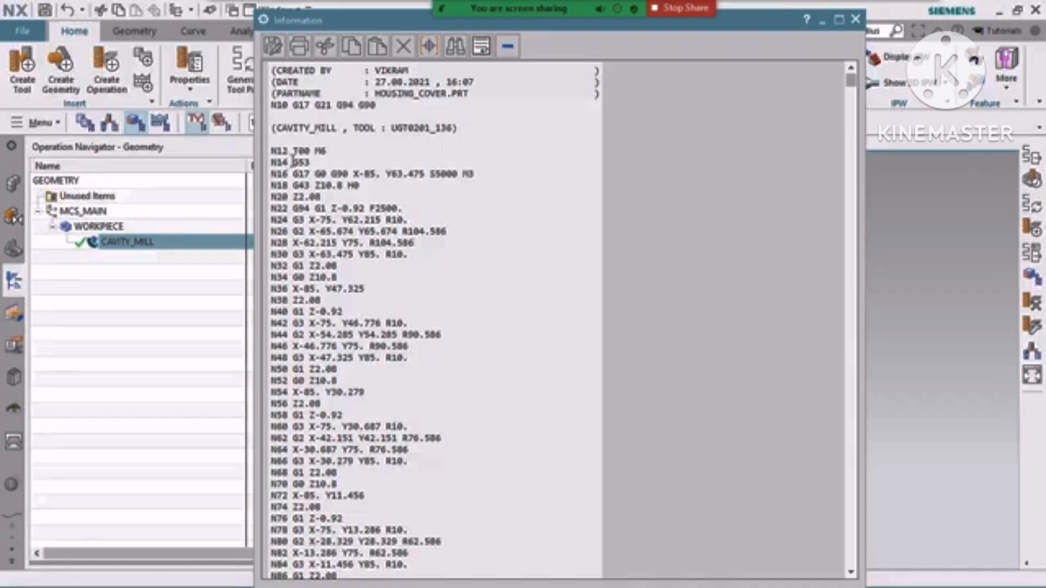
left_click_drag(293, 162, 312, 162)
left_click(313, 163)
mouse_move(314, 163)
left_mouse_down()
mouse_move(290, 162)
mouse_move(312, 162)
left_mouse_up()
left_click(855, 20)
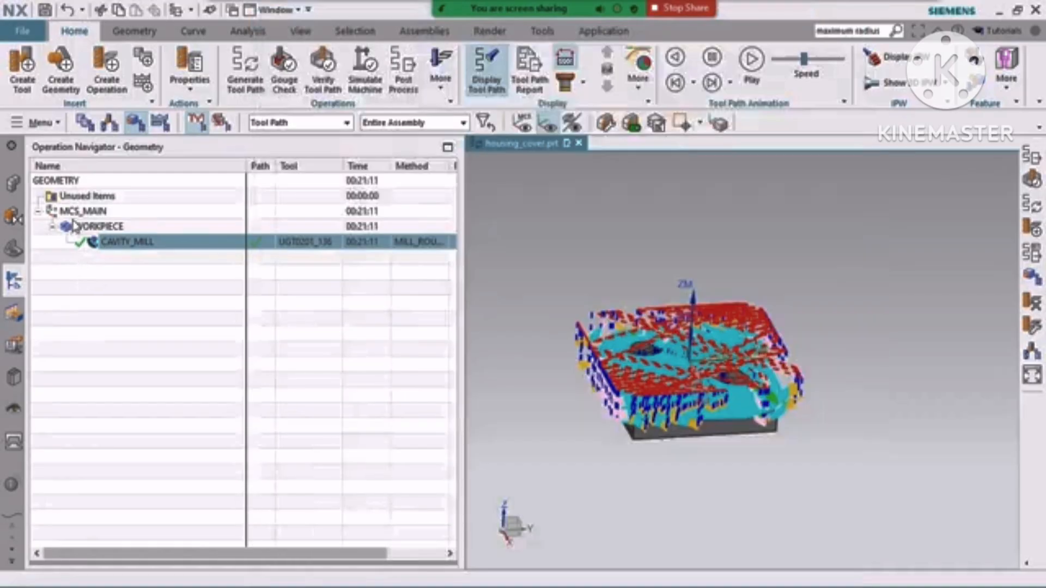
Step: Set the fixture offset of the MCS_MAIN machine coordinate system to 1 and accept the change
left_click(86, 212)
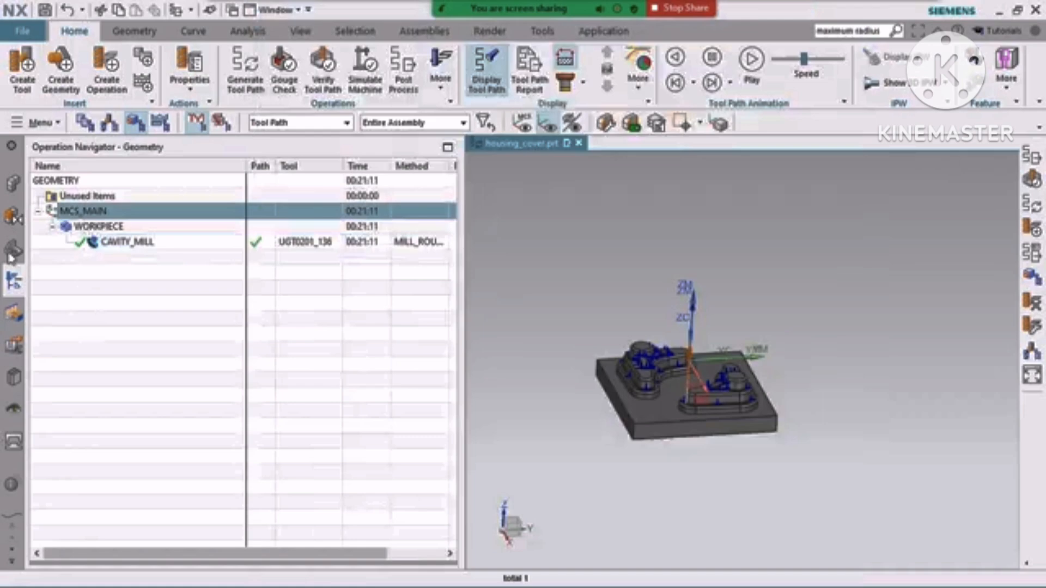
double_click(76, 217)
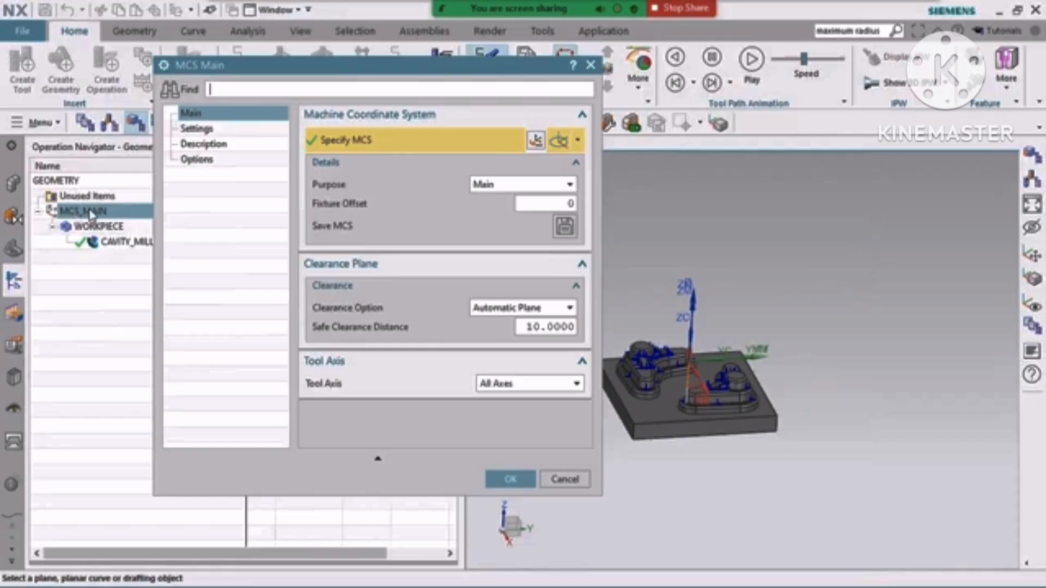
double_click(571, 203)
type("1")
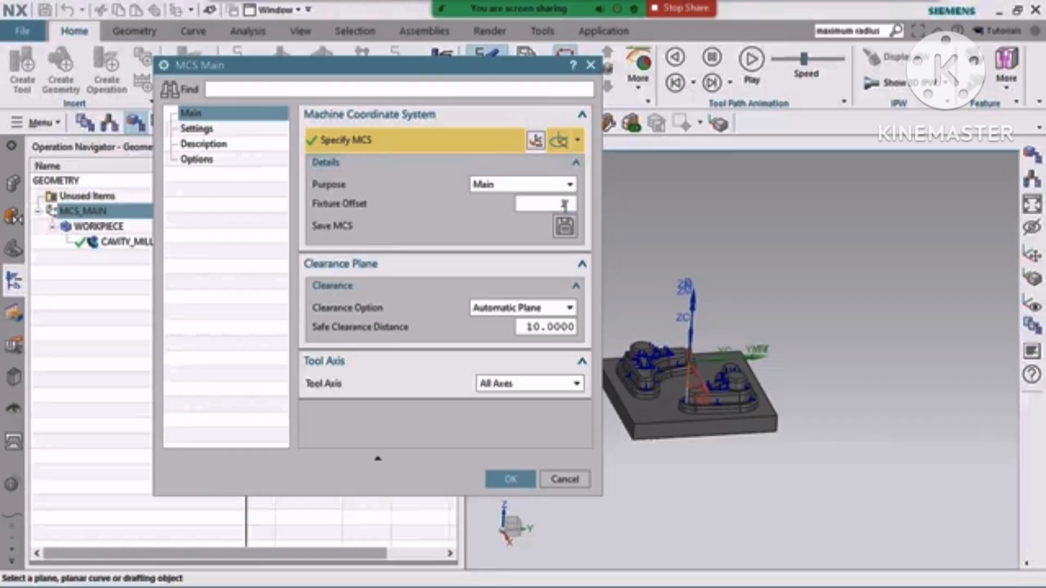
left_click(512, 480)
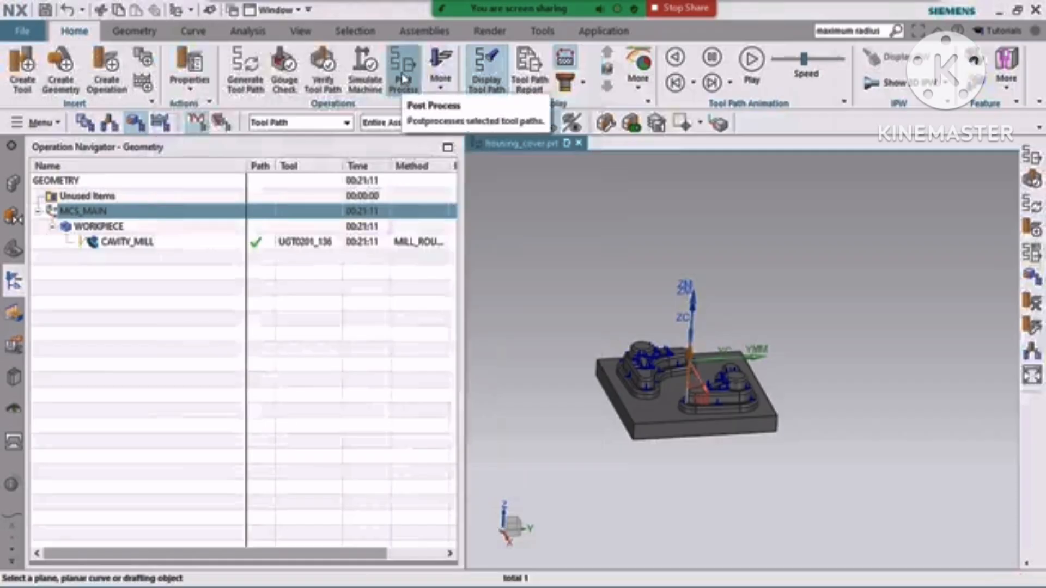
Step: Postprocess CAVITY_MILL again with the MILL_3_AXIS postprocessor, overwriting the existing housing_cover.cnc file
left_click(133, 243)
left_click(403, 71)
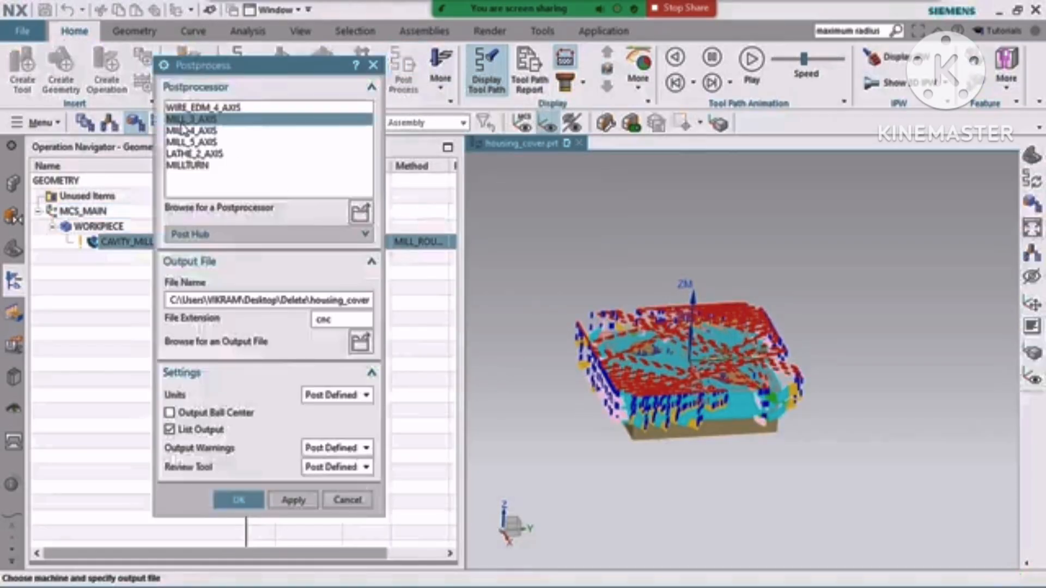
left_click(232, 501)
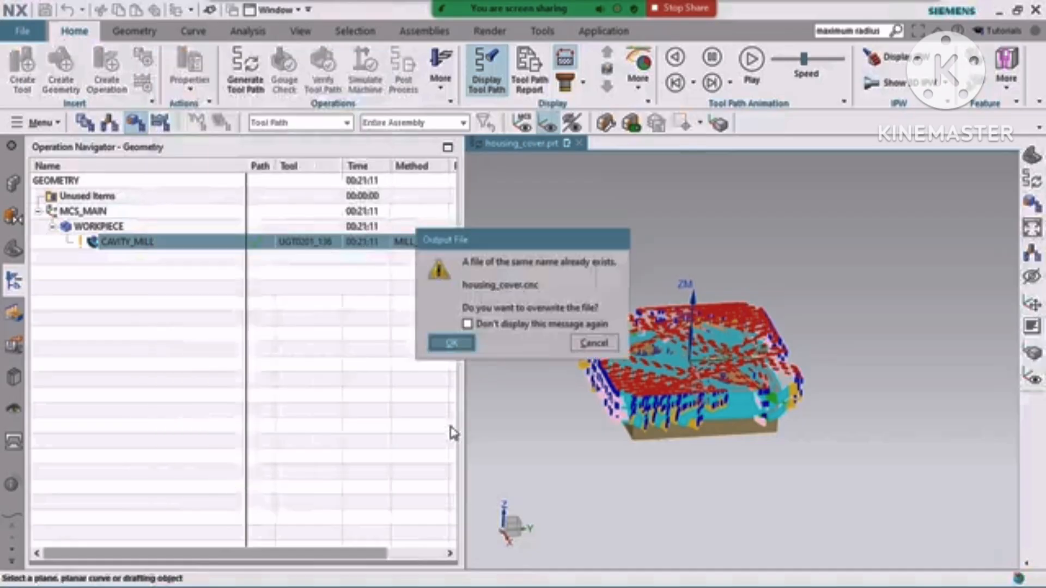
left_click(450, 345)
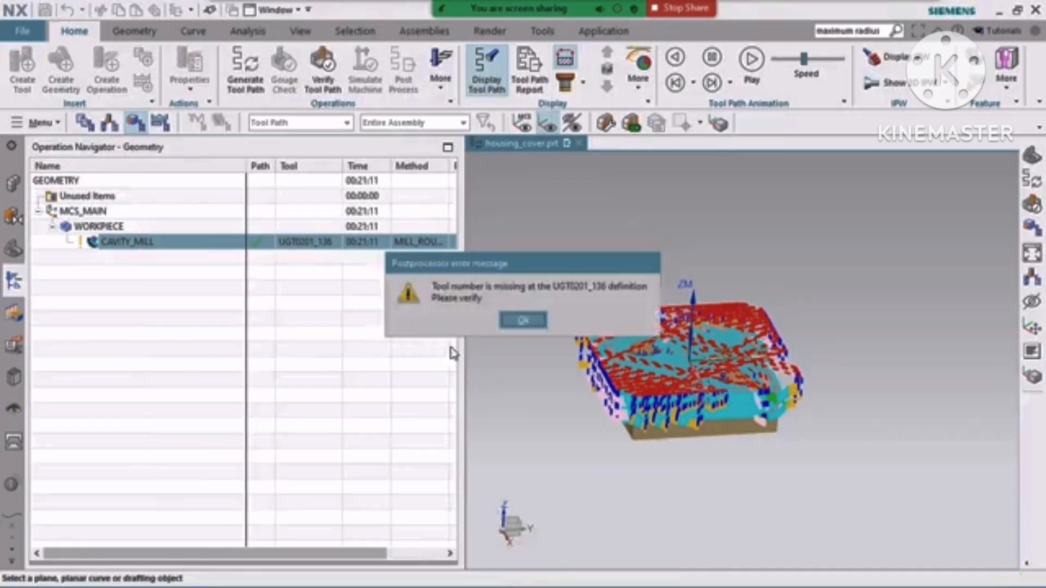
key("Return")
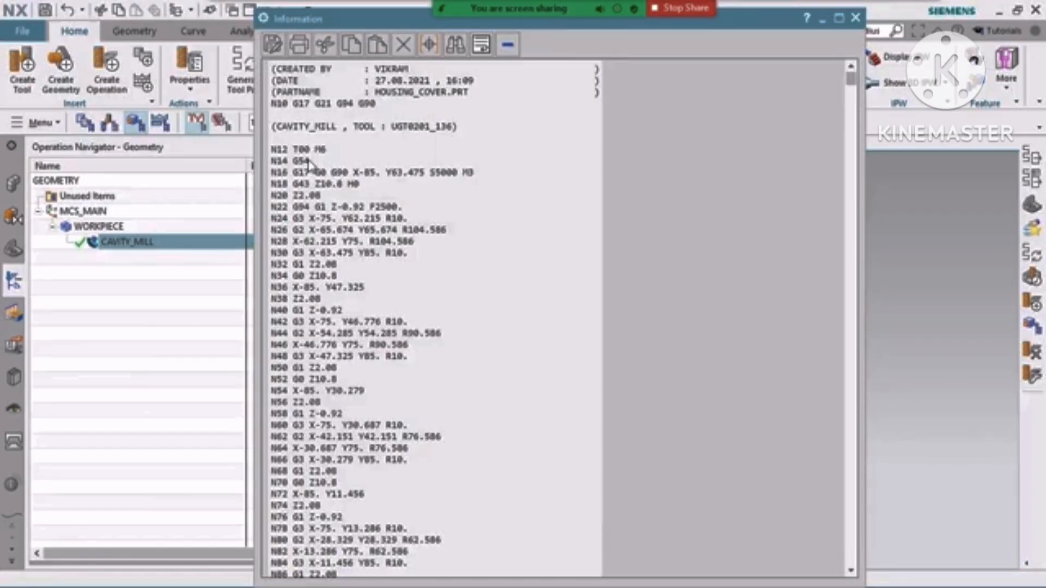
Step: Examine the work offset code at line N14 of the listed NC code and close the listing
left_click_drag(309, 161, 294, 163)
left_click(856, 18)
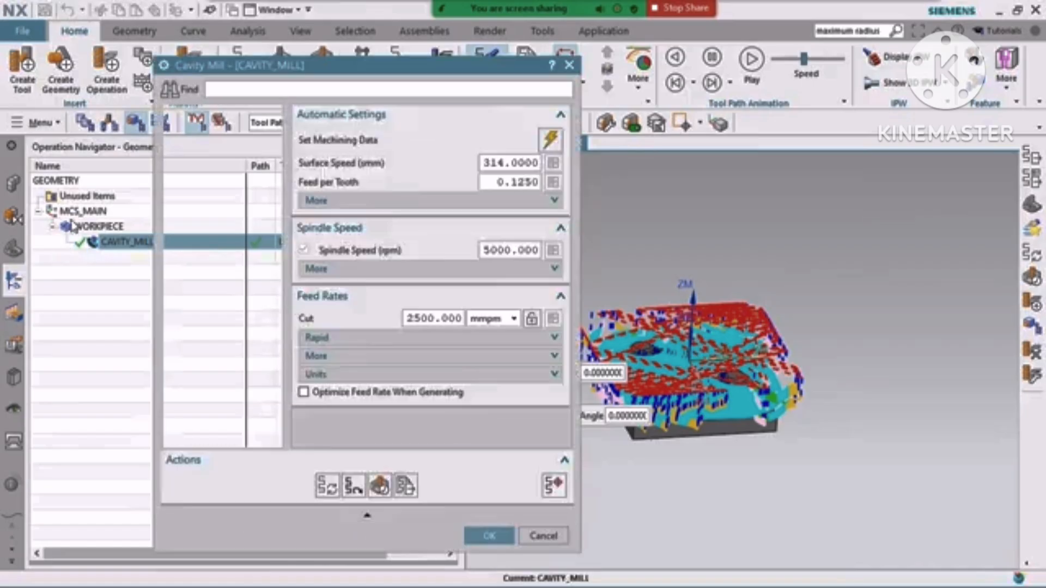
left_click(490, 535)
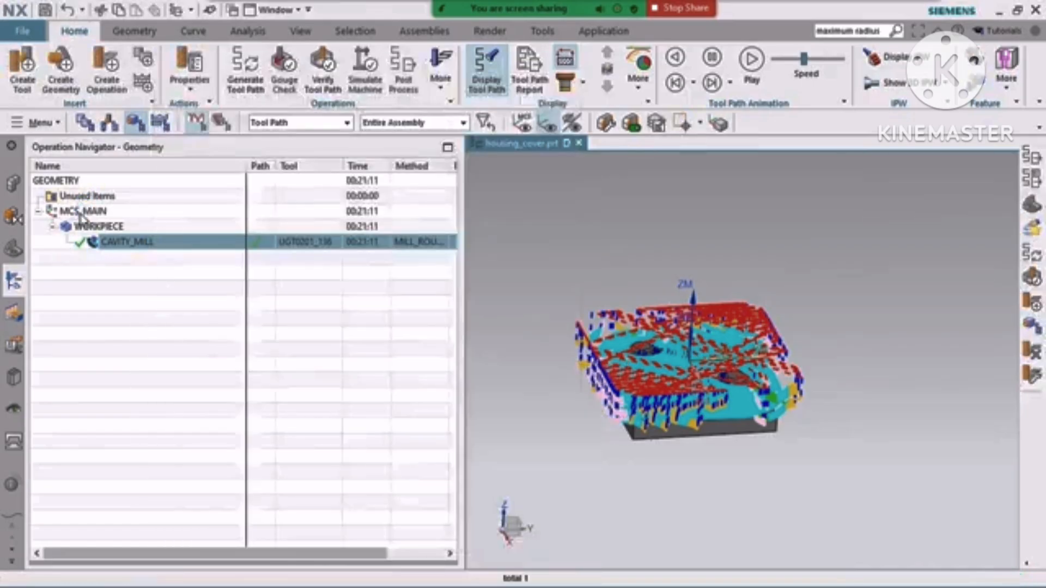
Step: Review the fixture offset and safe clearance distance of MCS_MAIN, leaving both values as they are
left_click(81, 214)
double_click(80, 213)
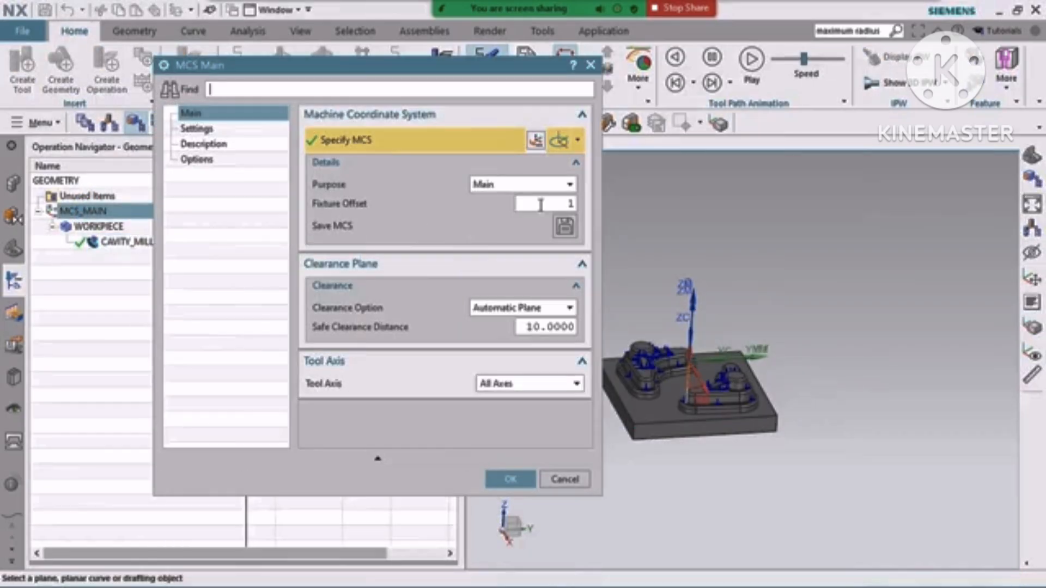
double_click(559, 203)
left_click(556, 327)
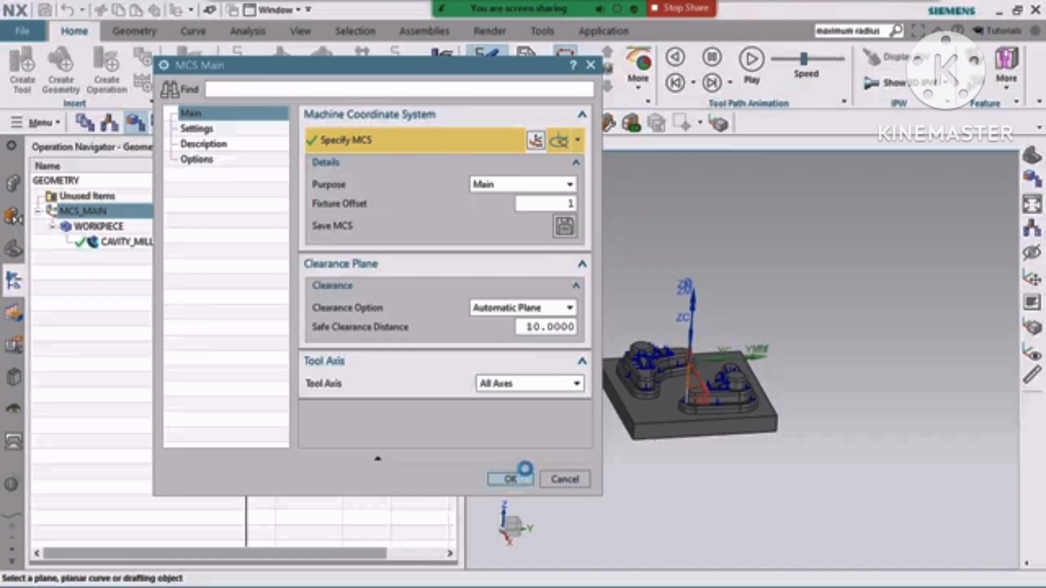
left_click(525, 477)
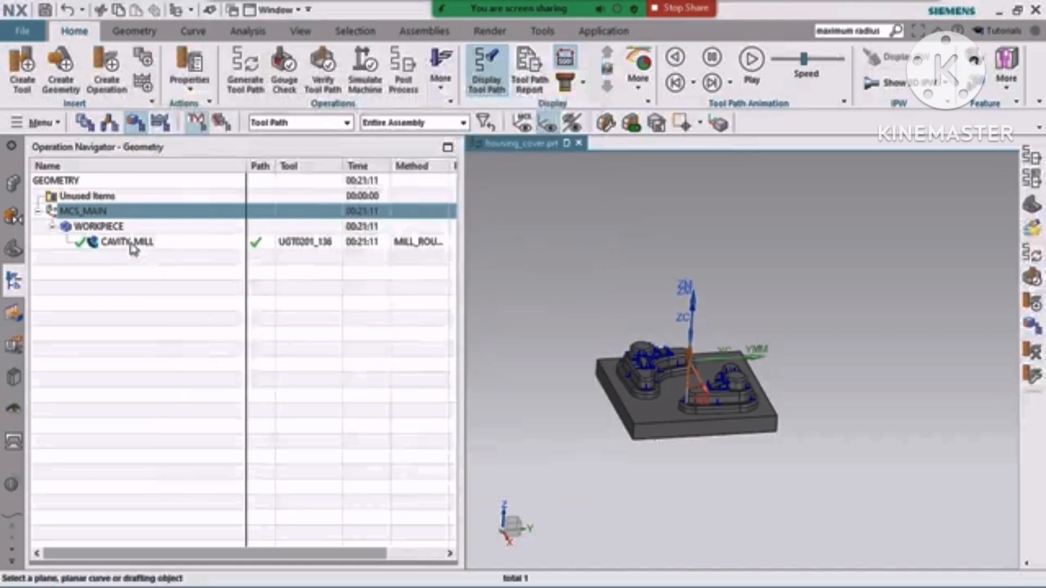
Step: Open the CAVITY_MILL operation and review its main tool and path settings, including the containment options
left_click(132, 246)
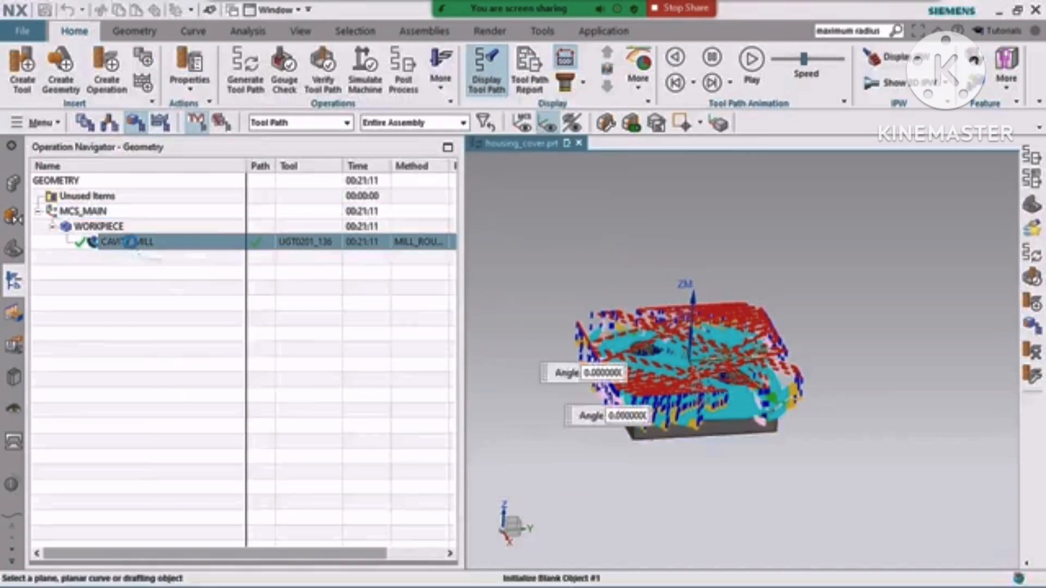
double_click(132, 242)
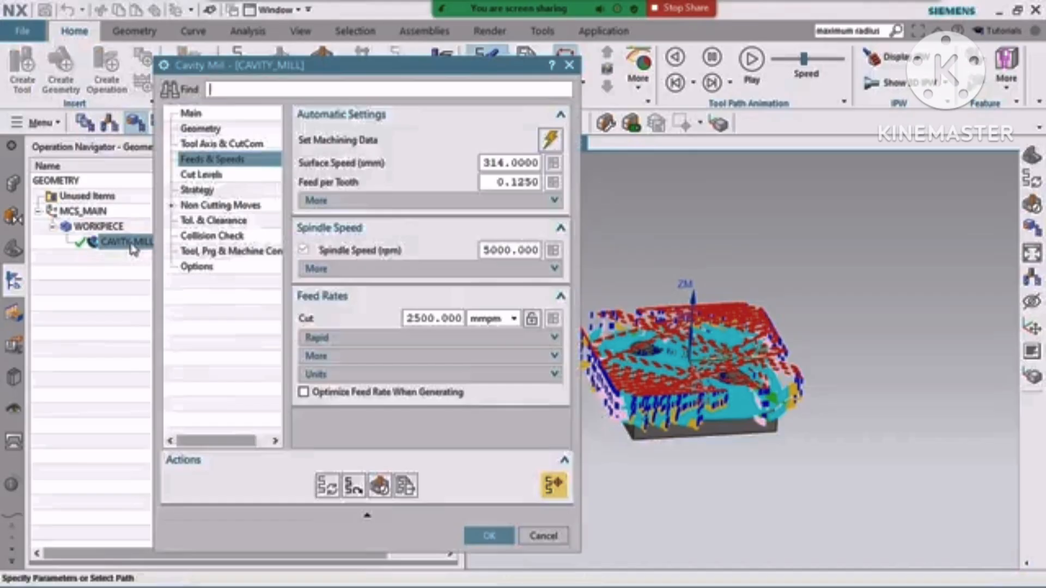
mouse_move(280, 64)
left_mouse_down()
mouse_move(367, 62)
mouse_move(280, 49)
left_mouse_up()
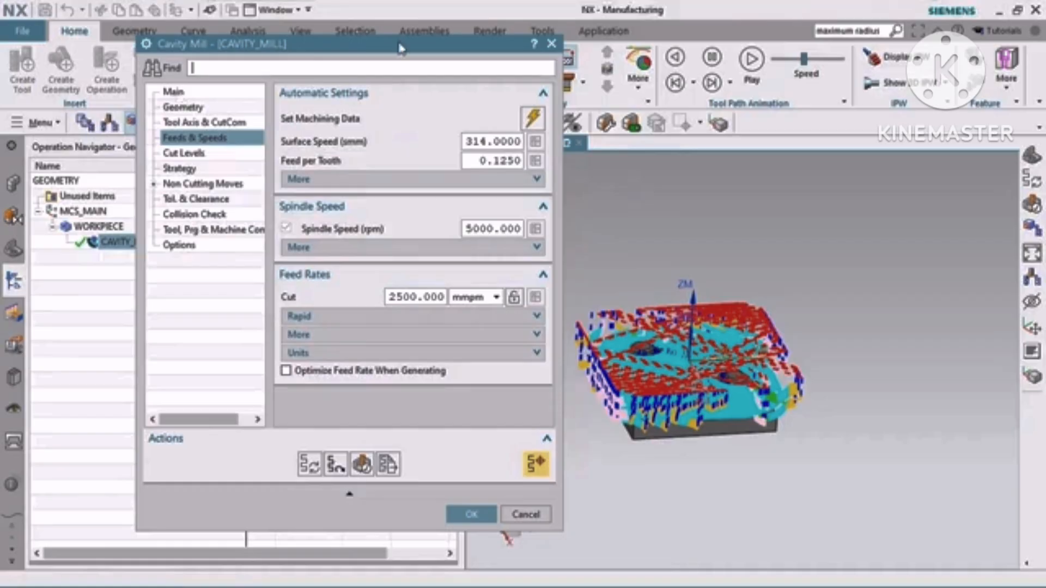
left_click_drag(401, 48, 392, 94)
left_click(173, 128)
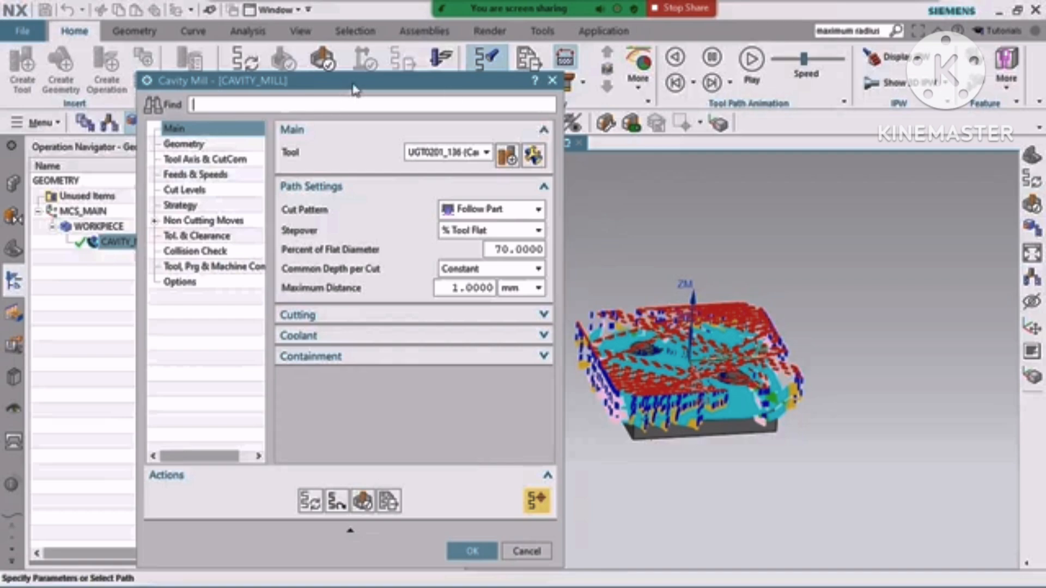
left_click_drag(352, 85, 358, 82)
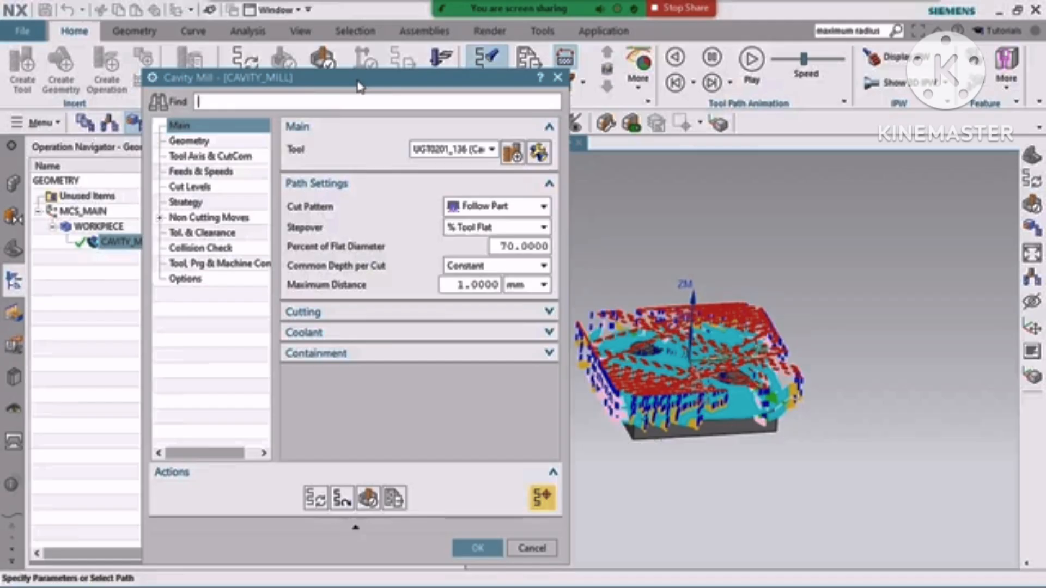
left_click(447, 322)
left_click(446, 323)
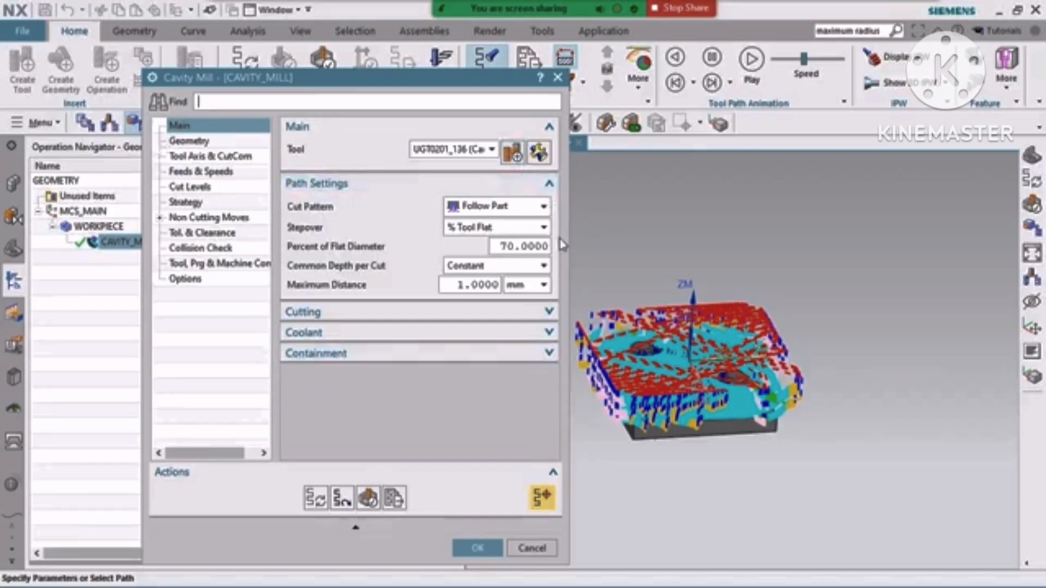
left_click(367, 354)
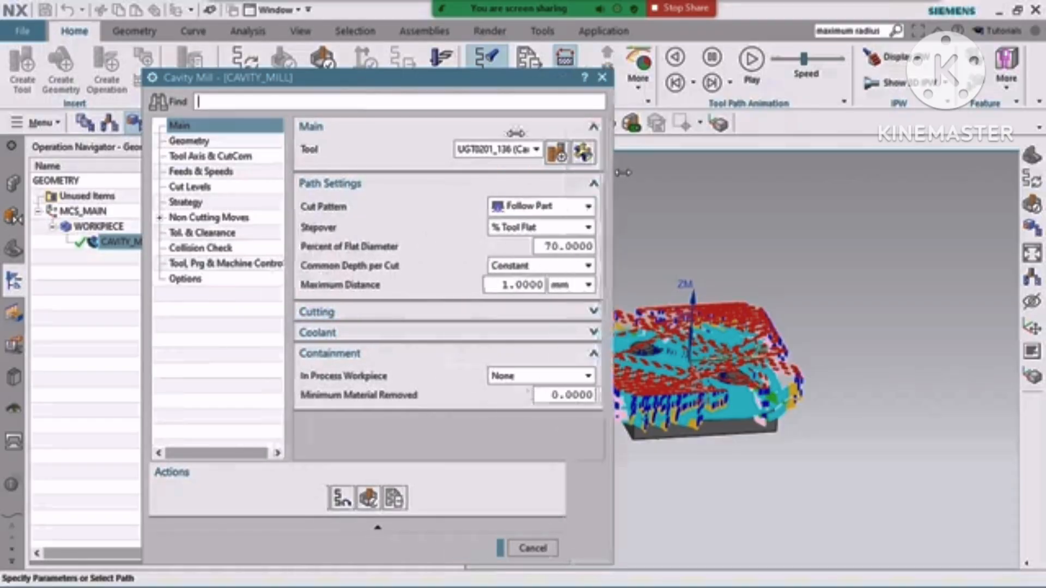
Step: Review the Cavity Mill path settings: cut pattern, percent of flat diameter, common depth per cut and maximum distance
left_click_drag(400, 87, 331, 56)
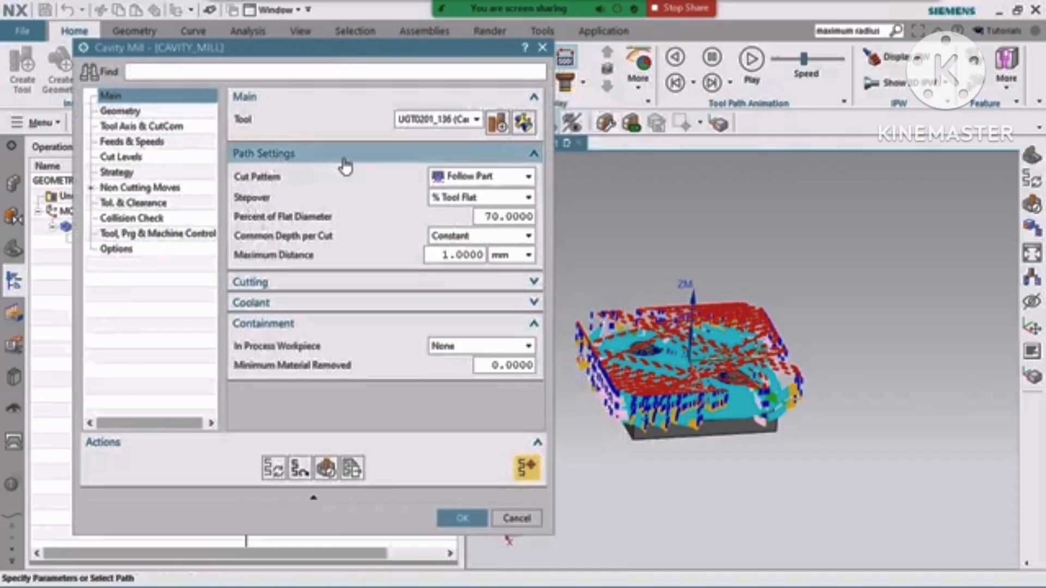
left_click(490, 182)
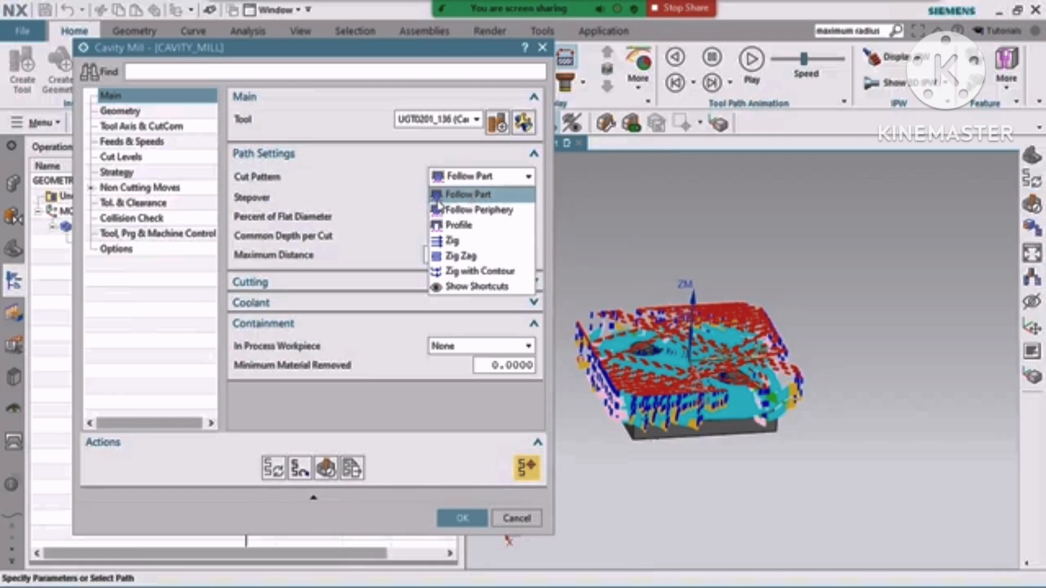
left_click(361, 201)
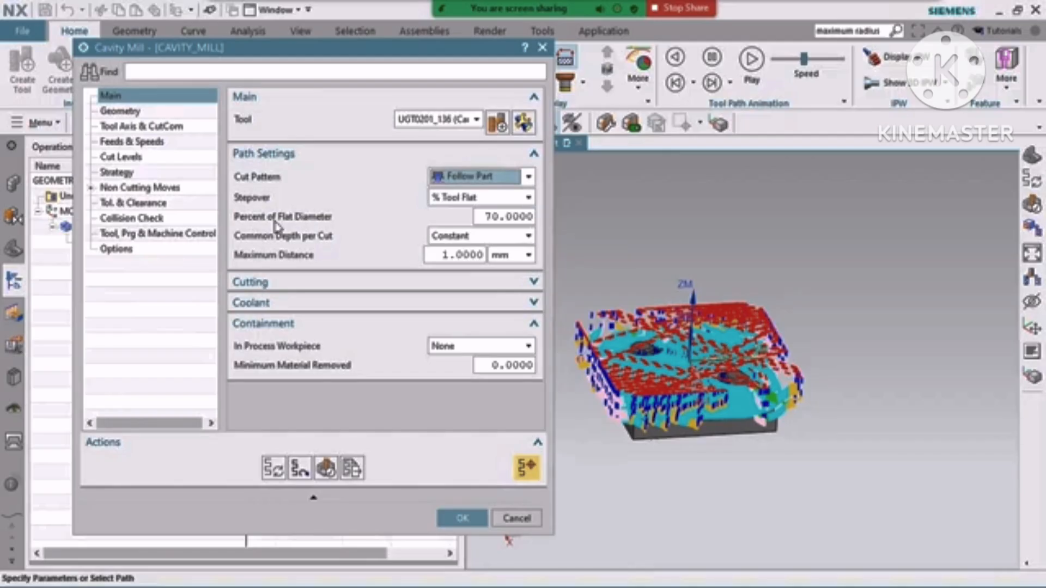
left_click(507, 217)
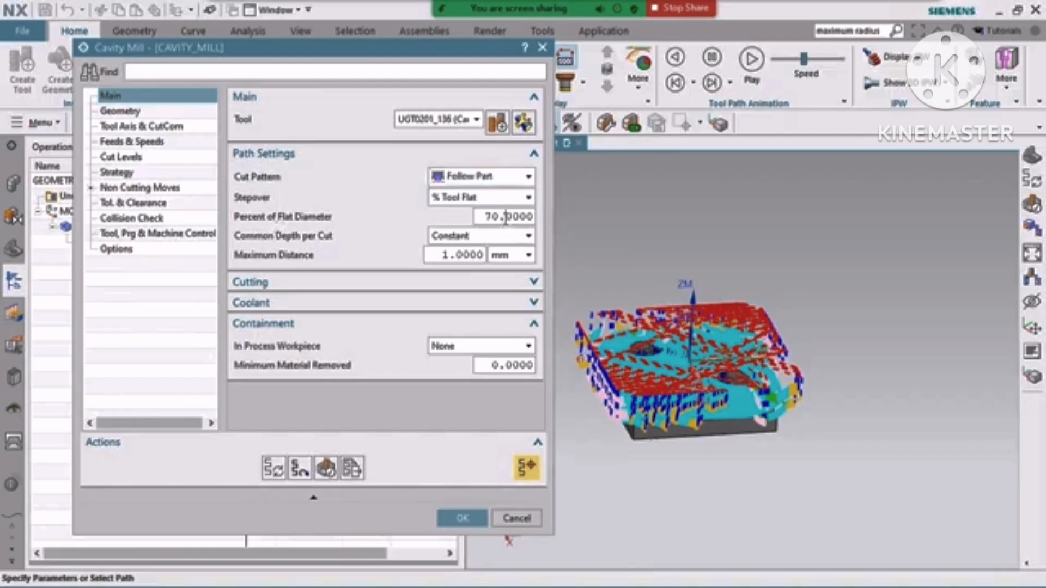
double_click(508, 217)
left_click(513, 217)
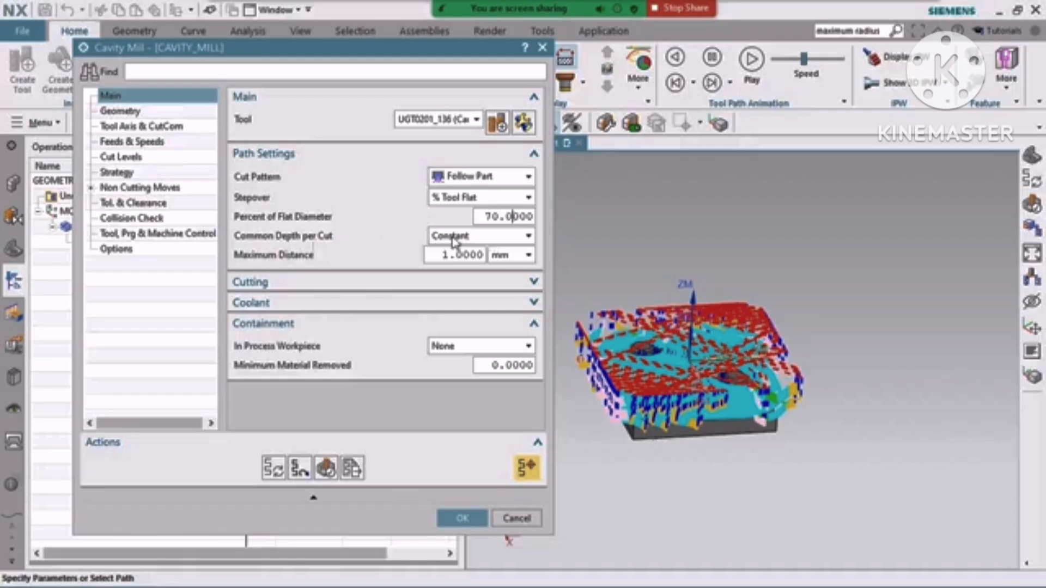
left_click(479, 237)
left_click(480, 237)
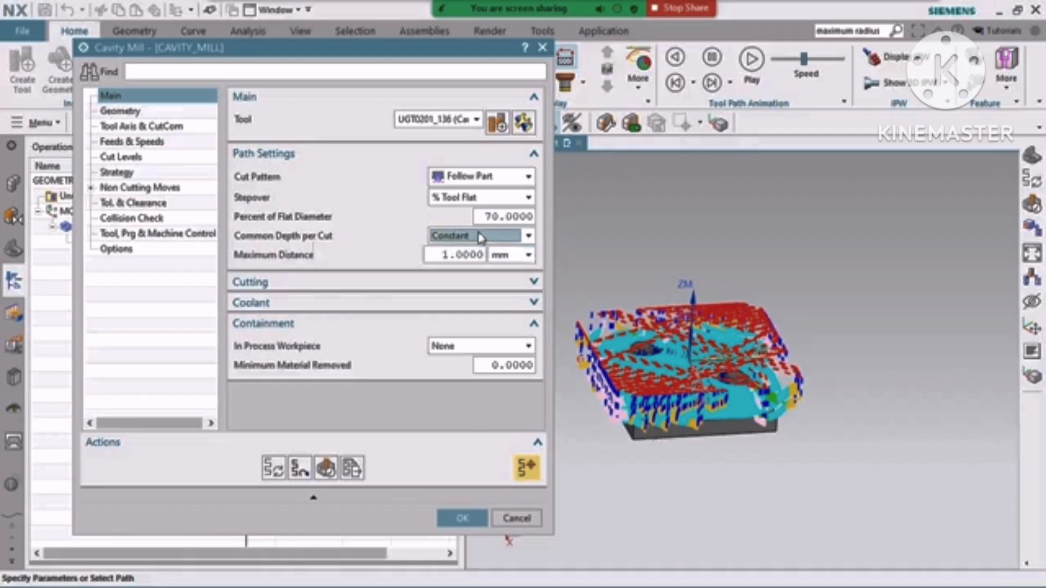
left_click(461, 254)
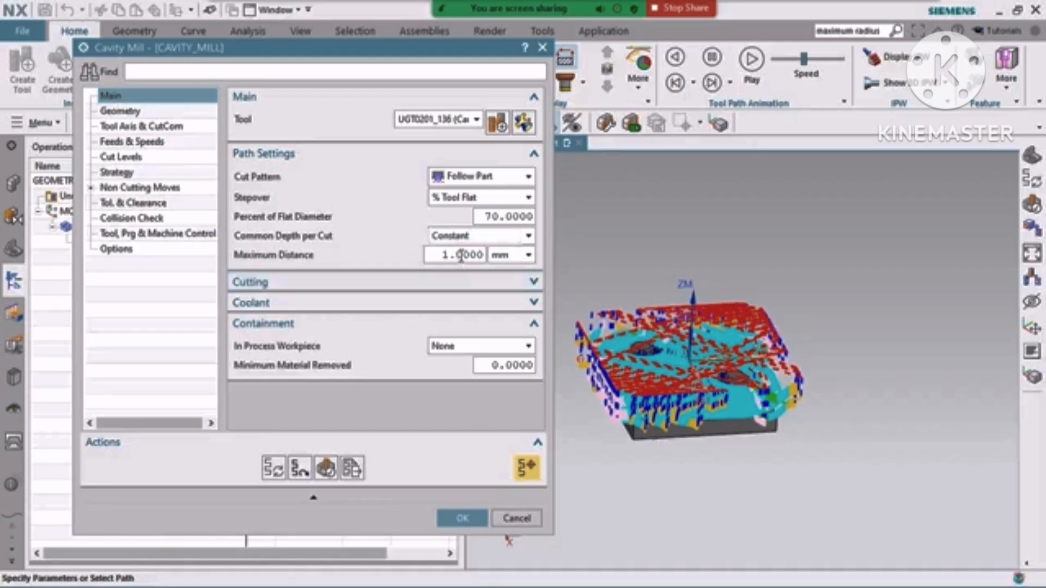
double_click(461, 255)
left_click(462, 255)
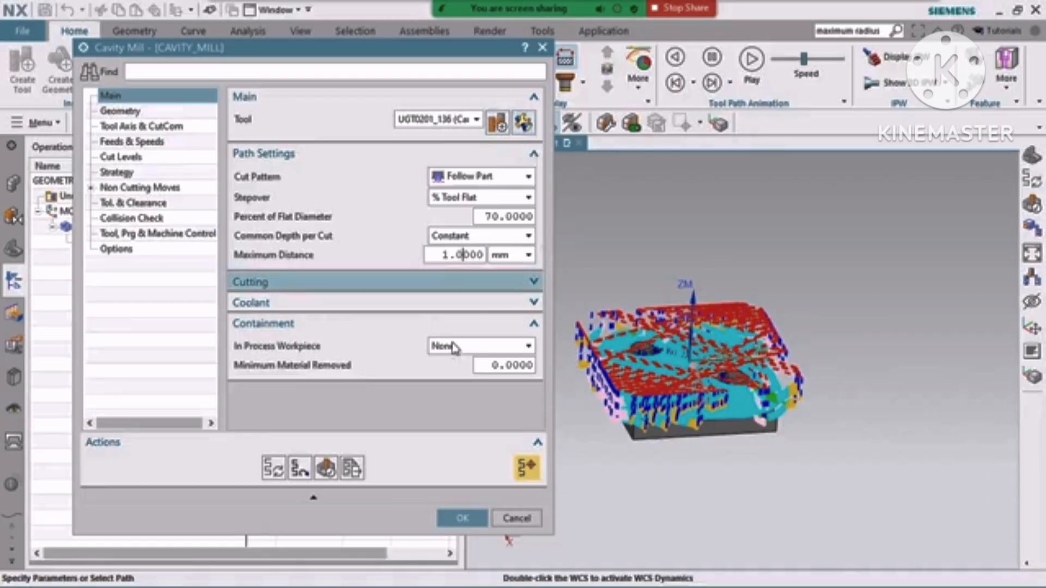
Step: Set the operation's cut direction to Climb Cut and its cut order to Depth First
left_click(297, 284)
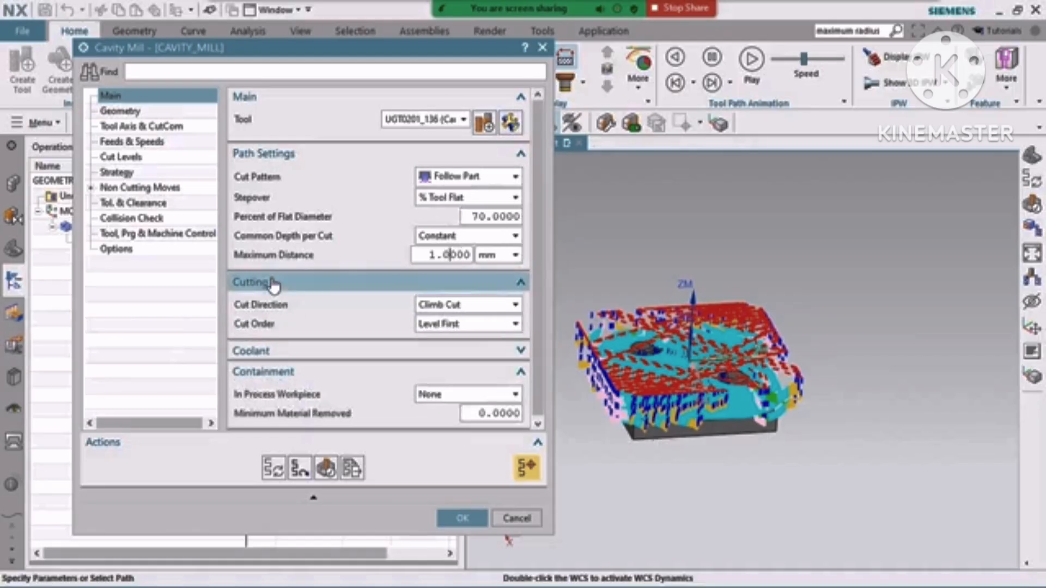
left_click(443, 305)
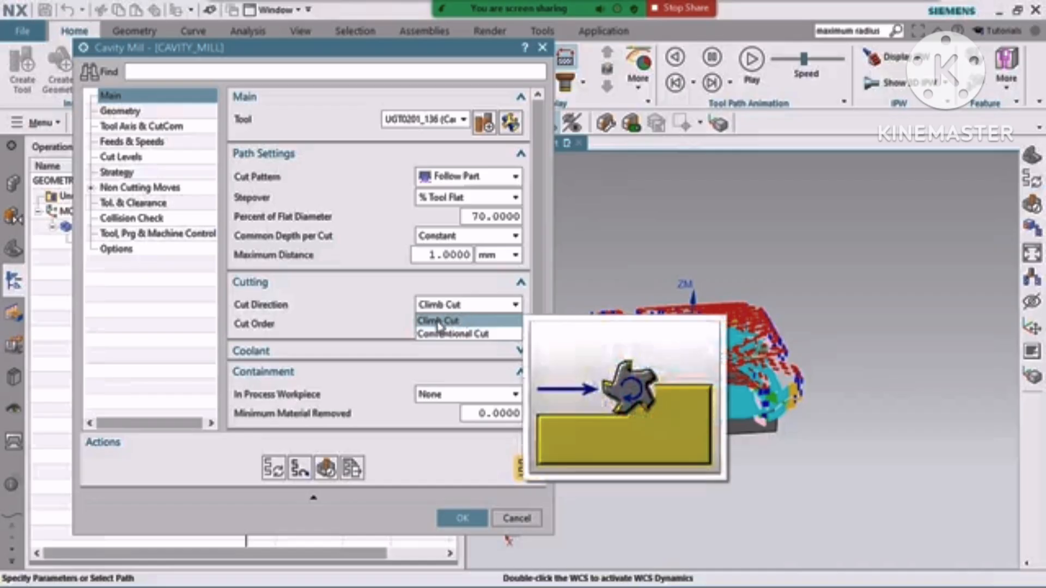
left_click(438, 321)
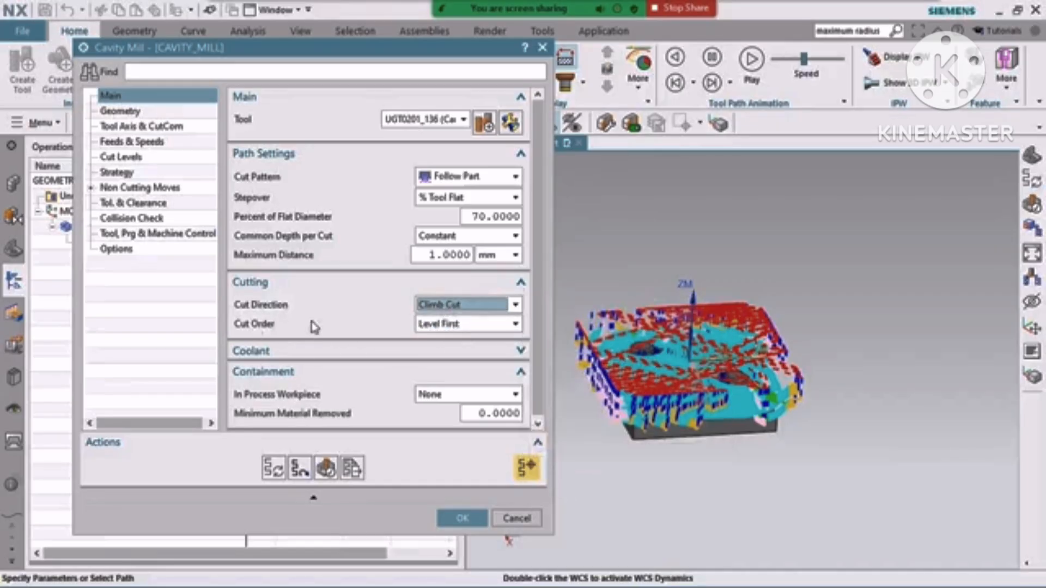
left_click(450, 324)
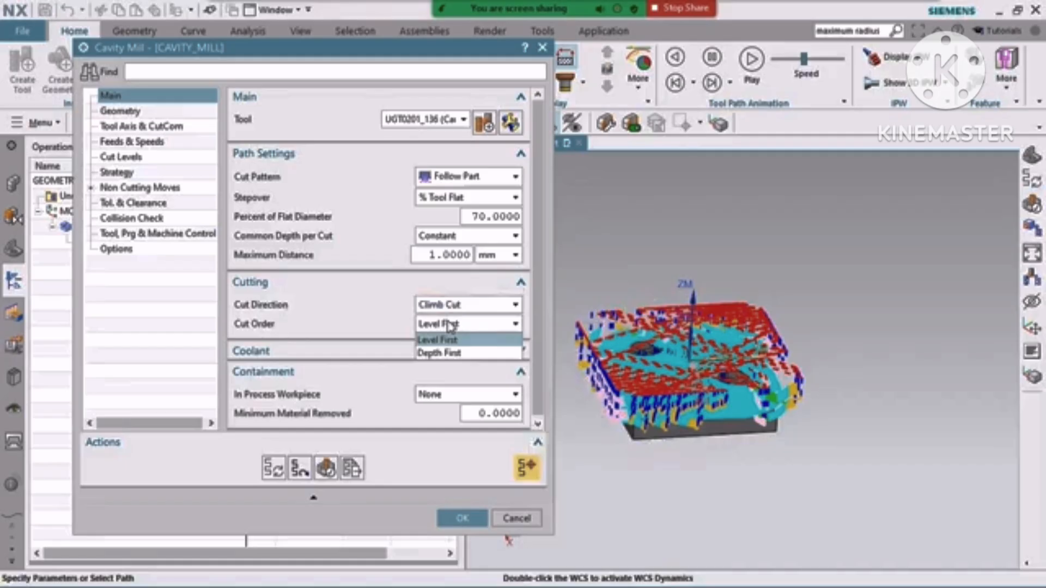
mouse_move(444, 359)
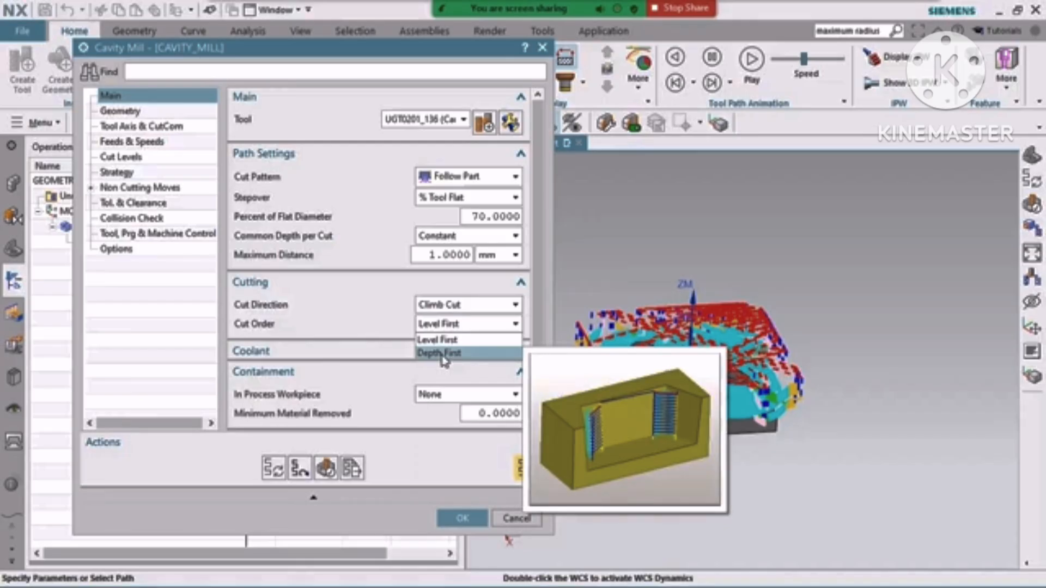
left_click(442, 354)
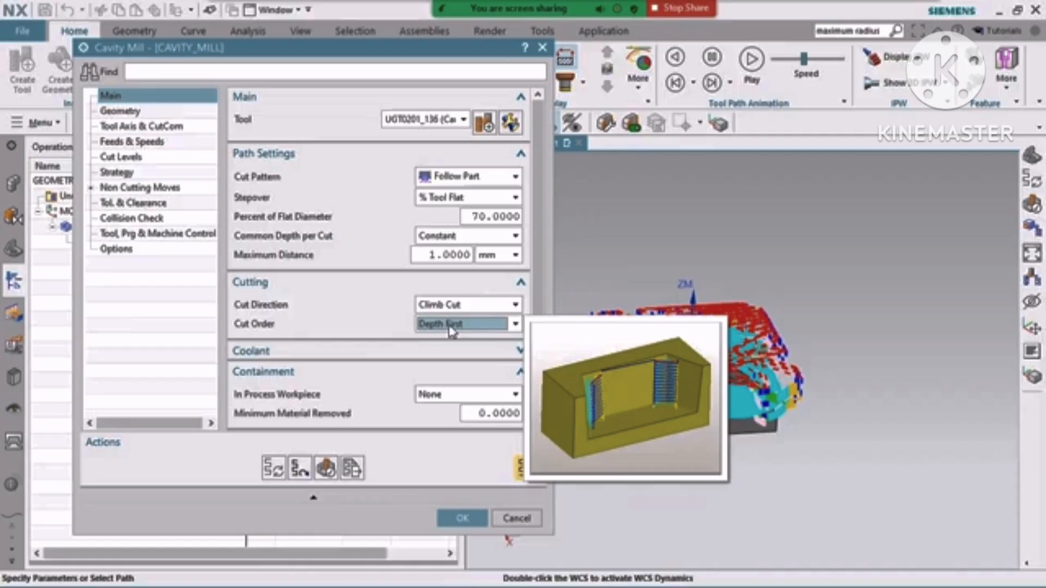
Step: Examine the coolant type options available for the open and closed areas of the operation
left_click(324, 349)
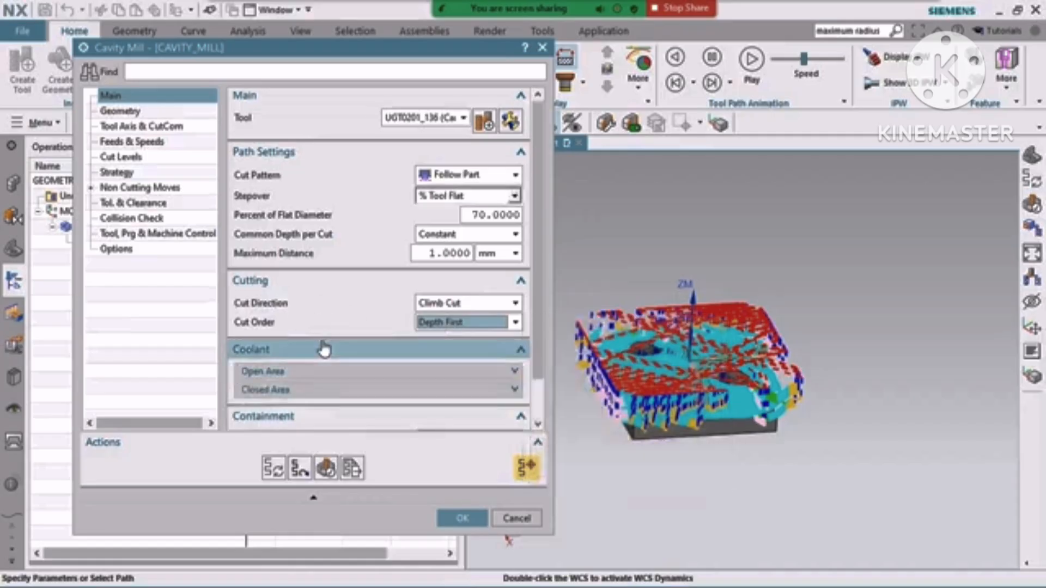
scroll(343, 282, "down", 1)
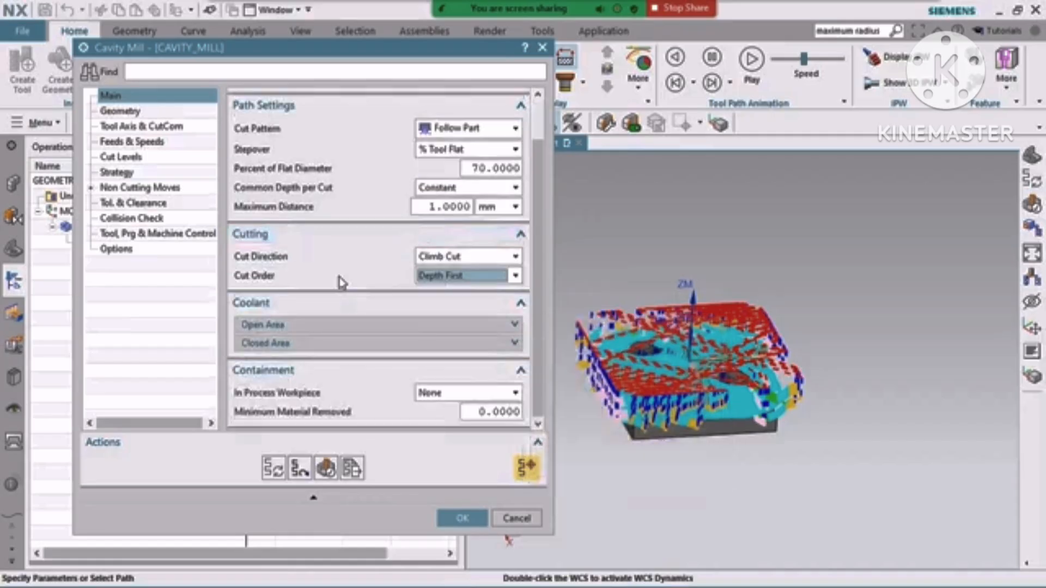
left_click(345, 325)
scroll(356, 340, "down", 1)
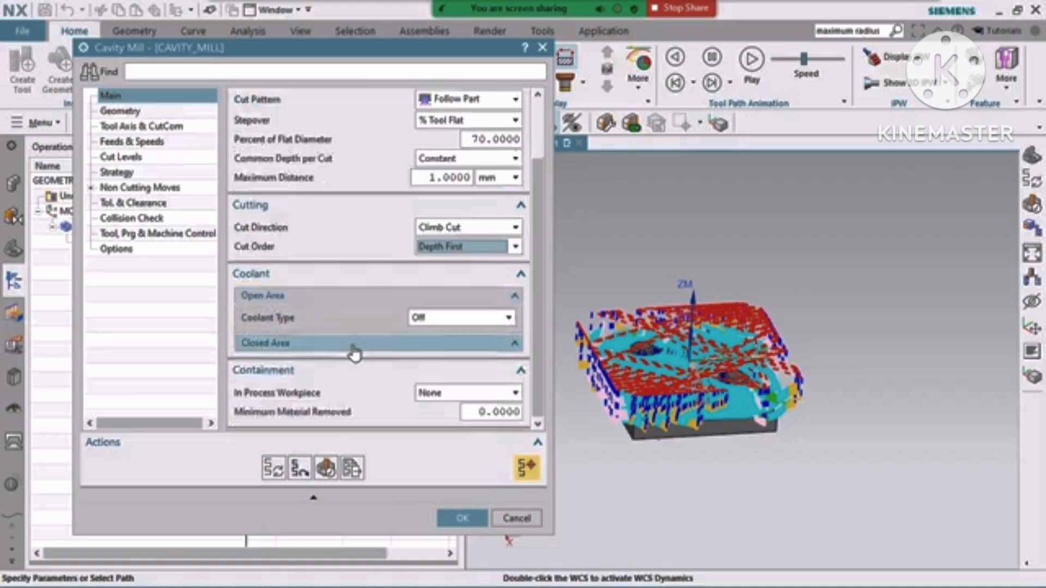
left_click(353, 344)
scroll(364, 292, "down", 1)
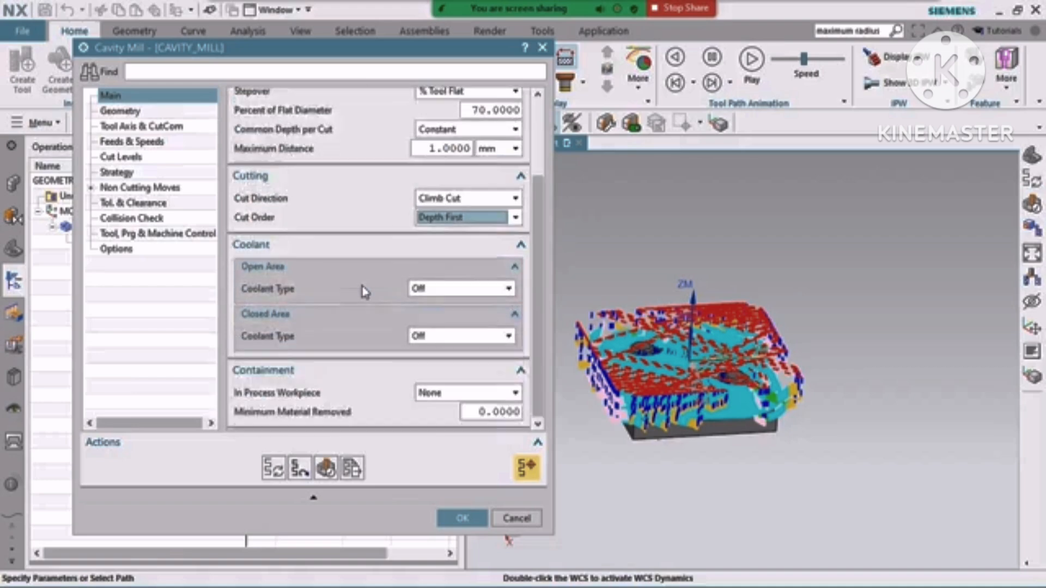
left_click(443, 288)
left_click(441, 303)
left_click(462, 337)
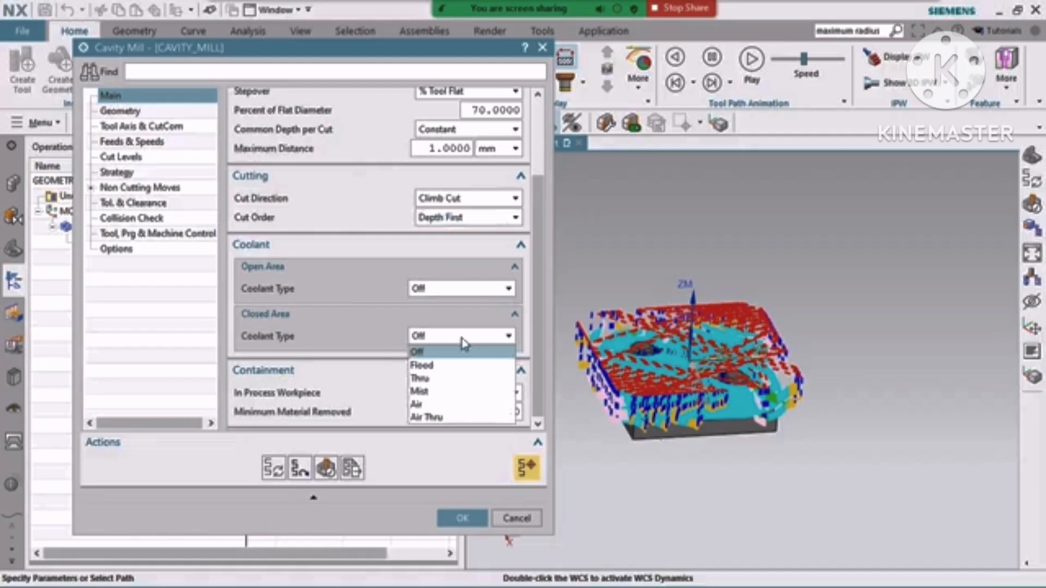
left_click(462, 341)
left_click(451, 290)
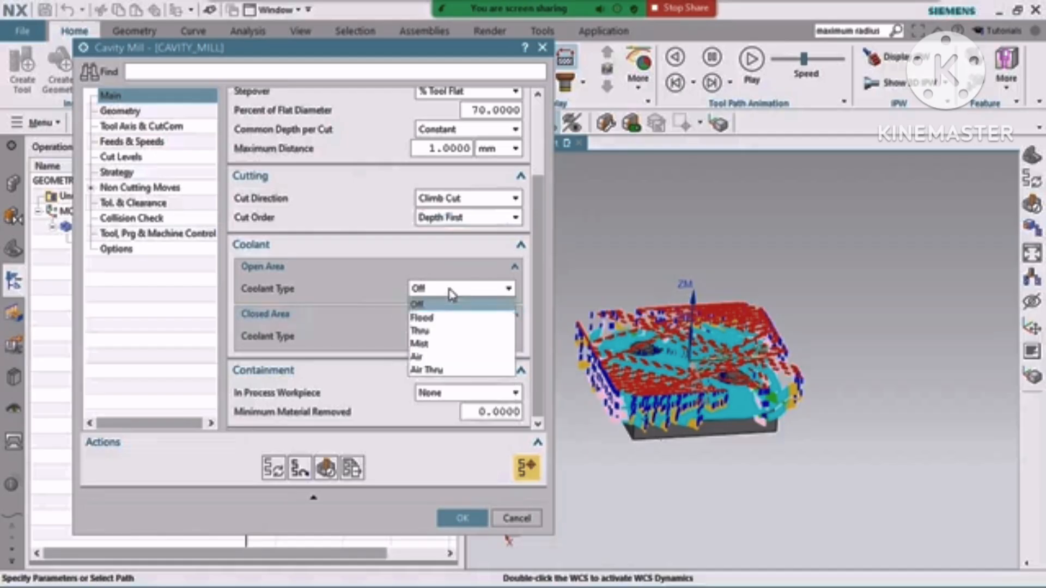
left_click(450, 293)
left_click(471, 339)
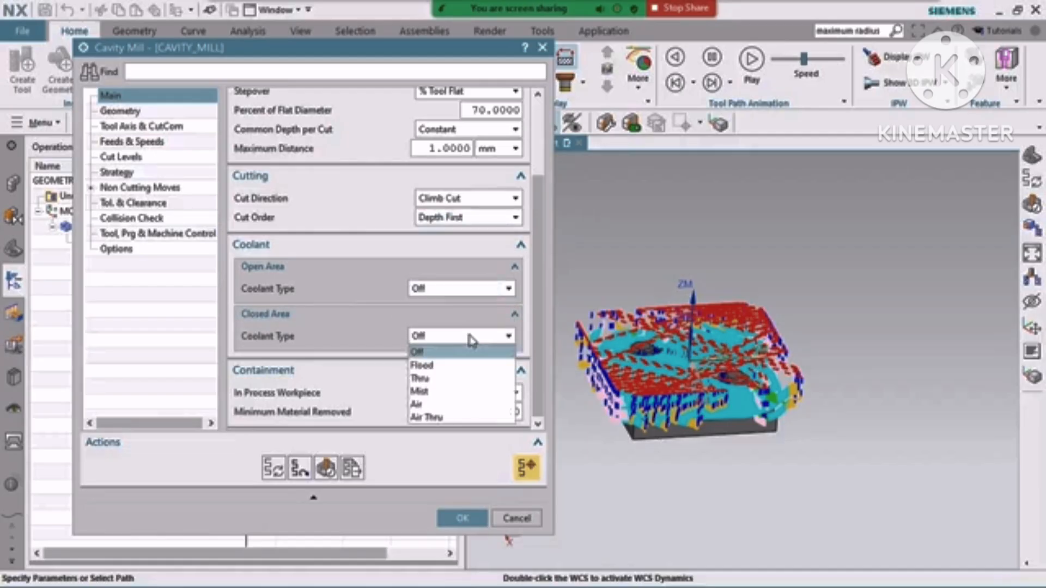
left_click(471, 339)
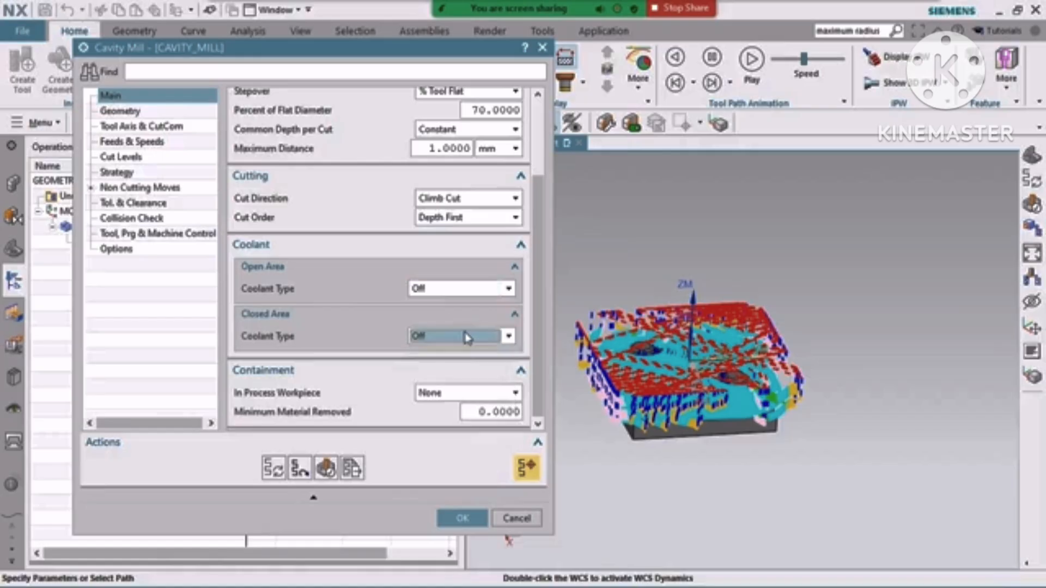
left_click(520, 245)
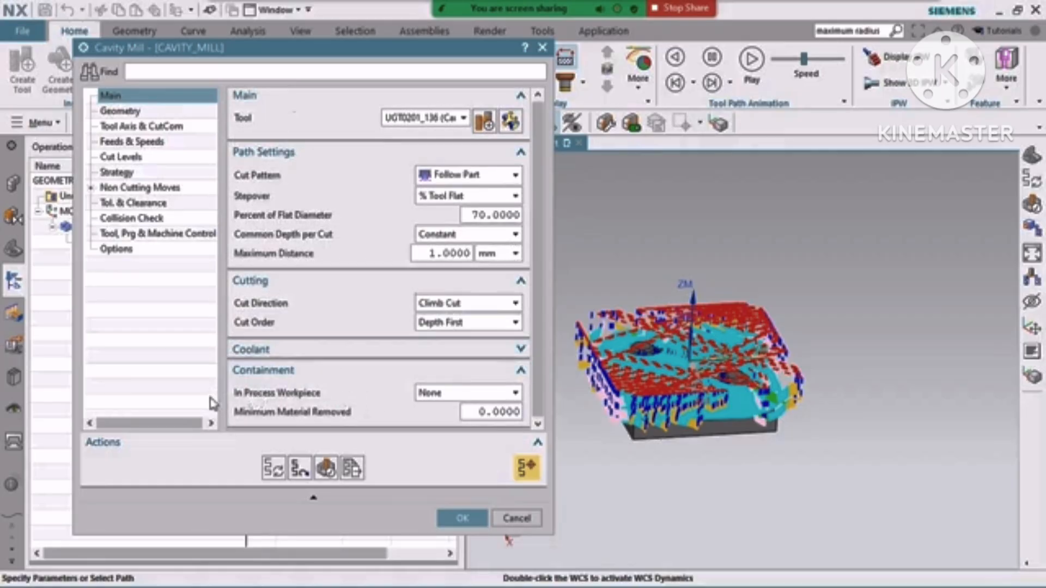
Step: Set the operation's In Process Workpiece containment to Use 3D
left_click(465, 396)
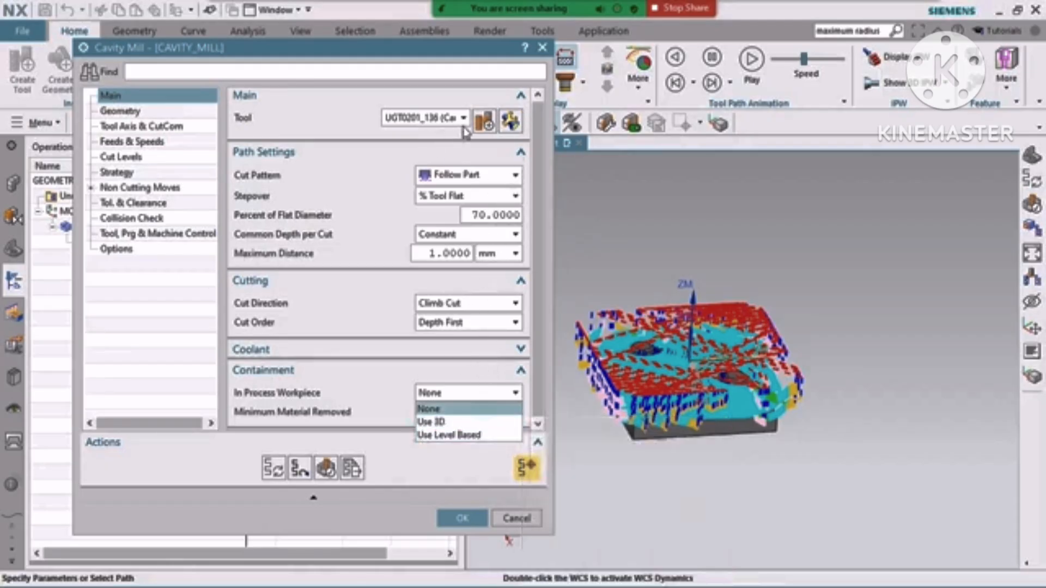
left_click(433, 423)
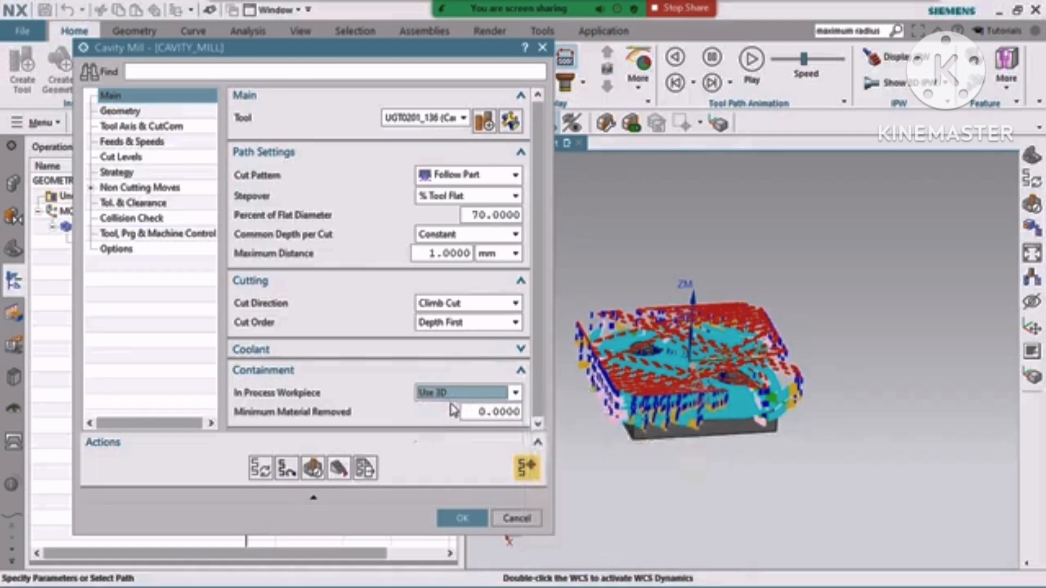
Step: Inspect the operation's geometry settings and the Curves selection method for trim boundaries, leaving the boundaries undefined
left_click(114, 111)
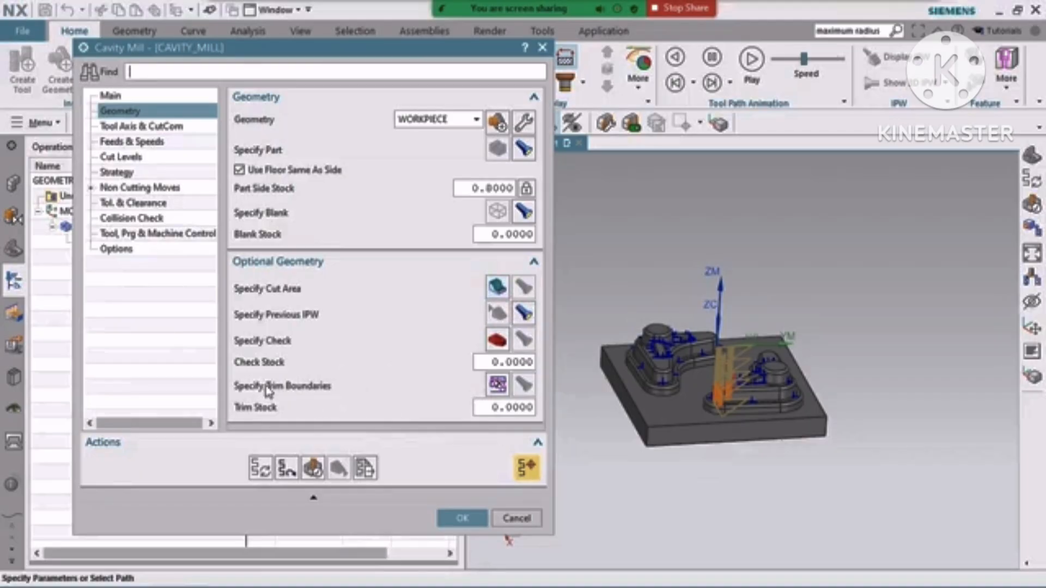
left_click(502, 390)
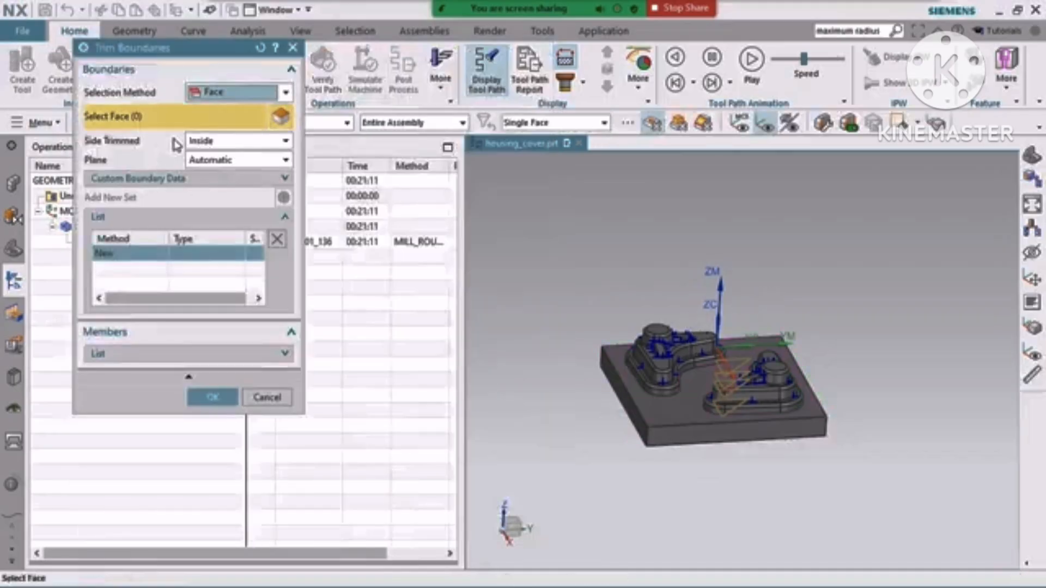
left_click(234, 92)
left_click(232, 124)
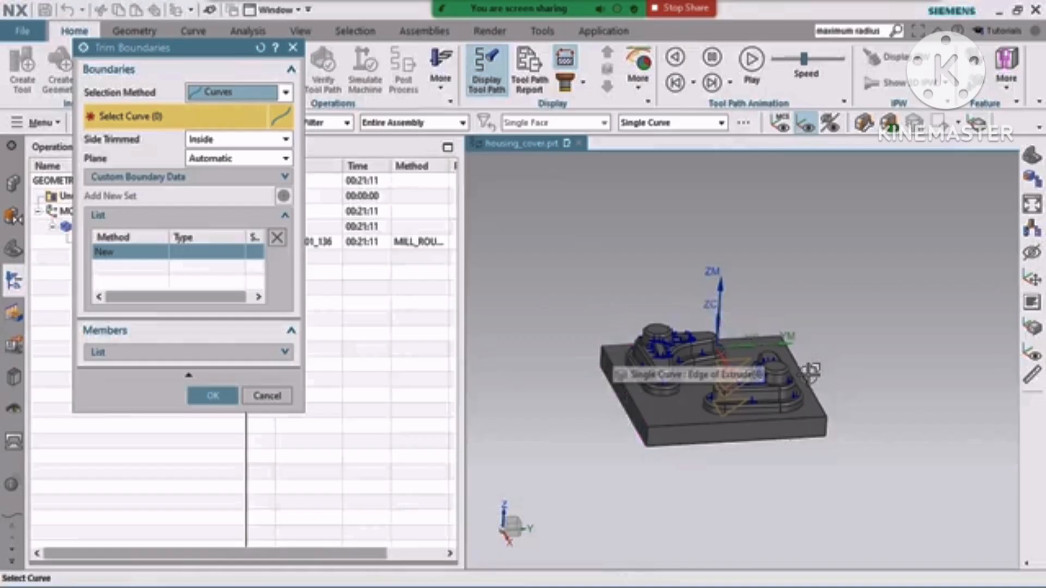
left_click(263, 400)
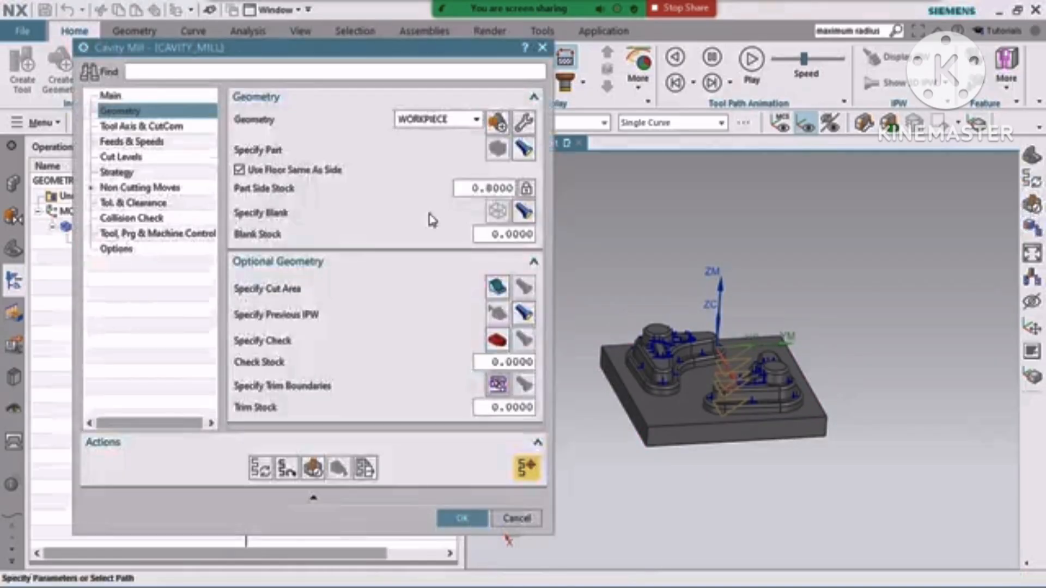
left_click(46, 125)
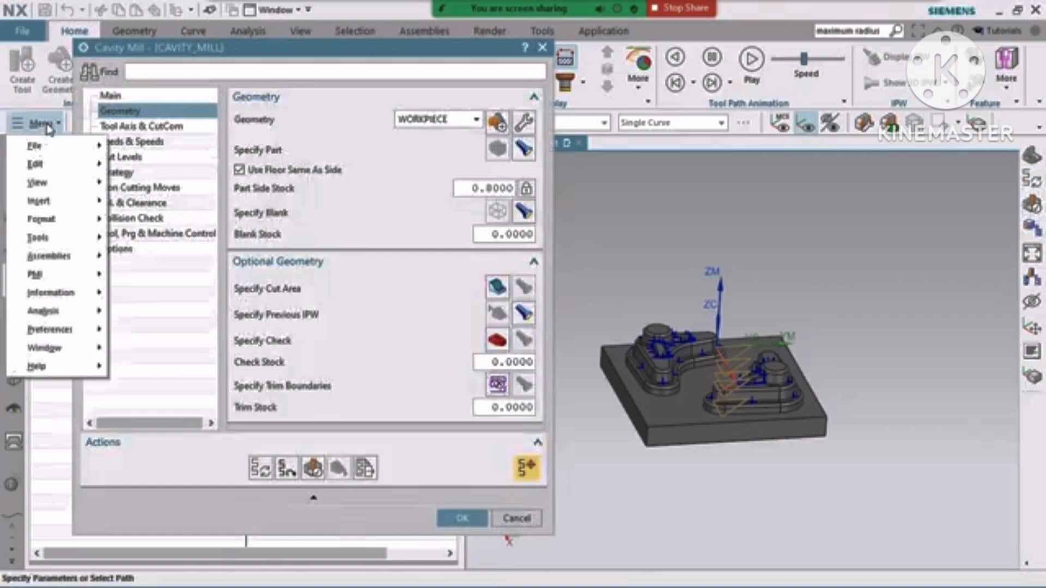
mouse_move(71, 200)
mouse_move(232, 273)
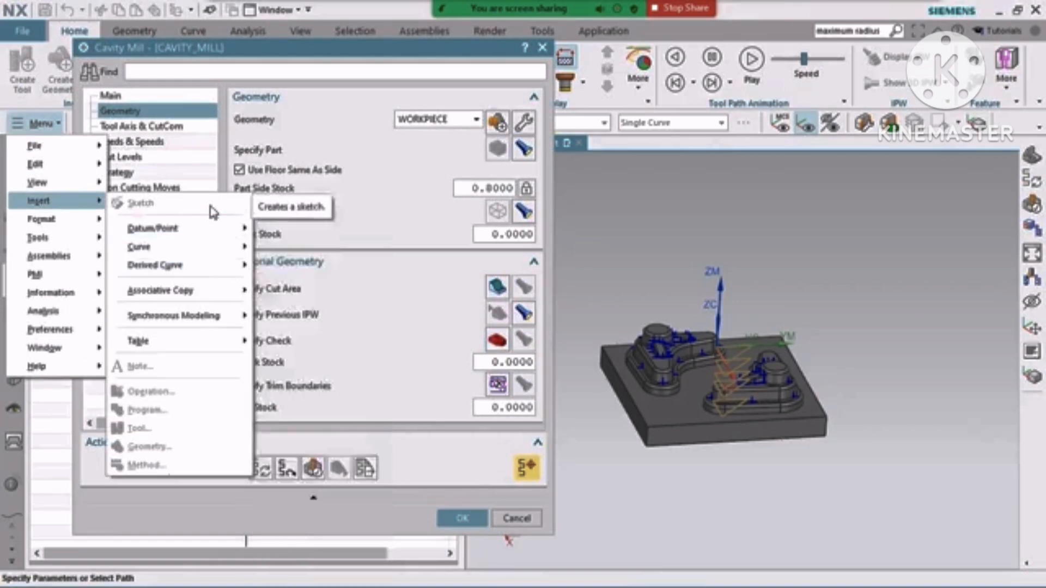
left_click(310, 48)
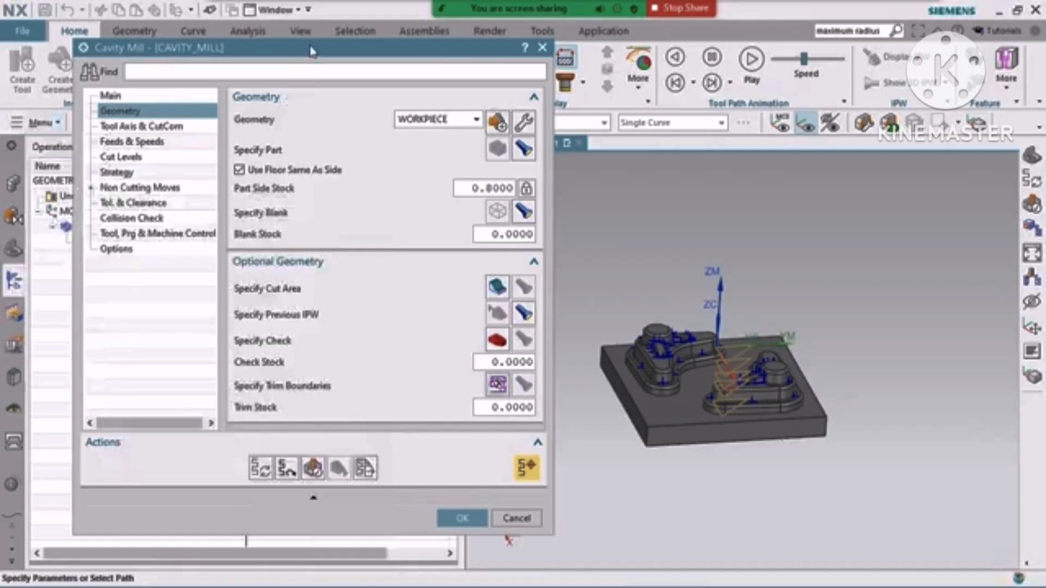
Step: Examine the available tool axis options for the operation, keeping +ZM Axis
left_click(128, 126)
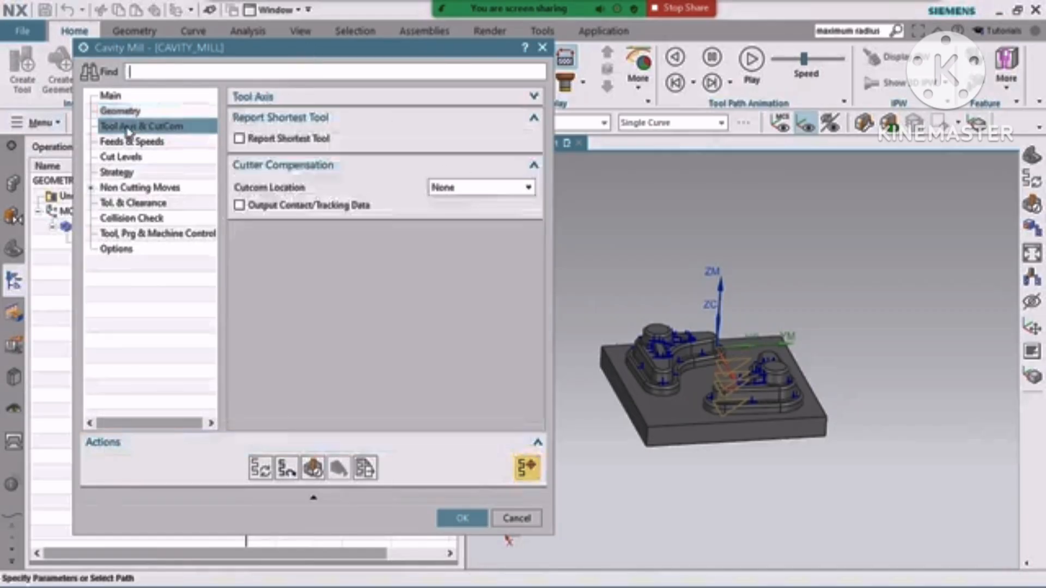
left_click(356, 98)
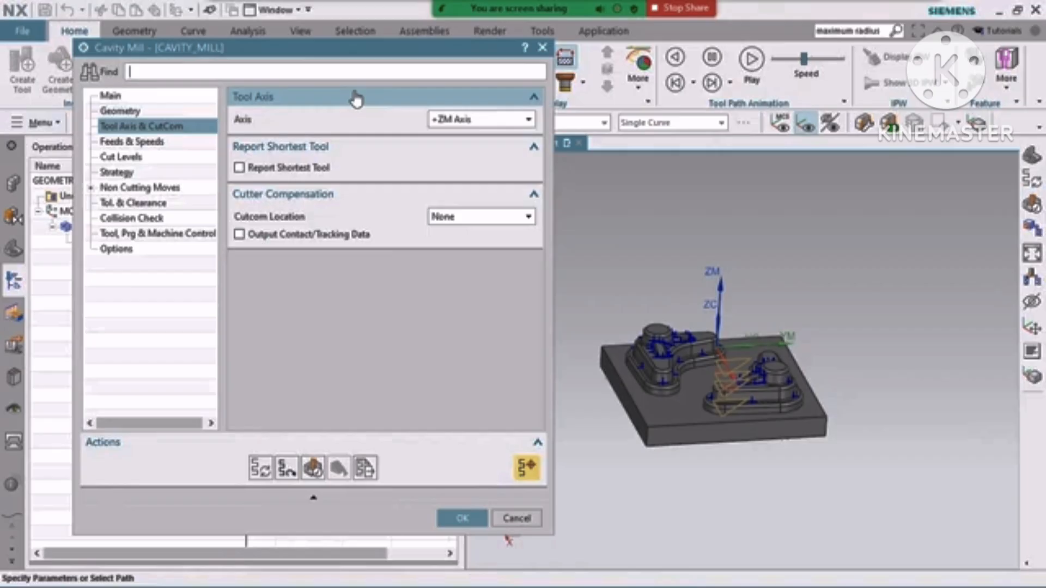
left_click(451, 120)
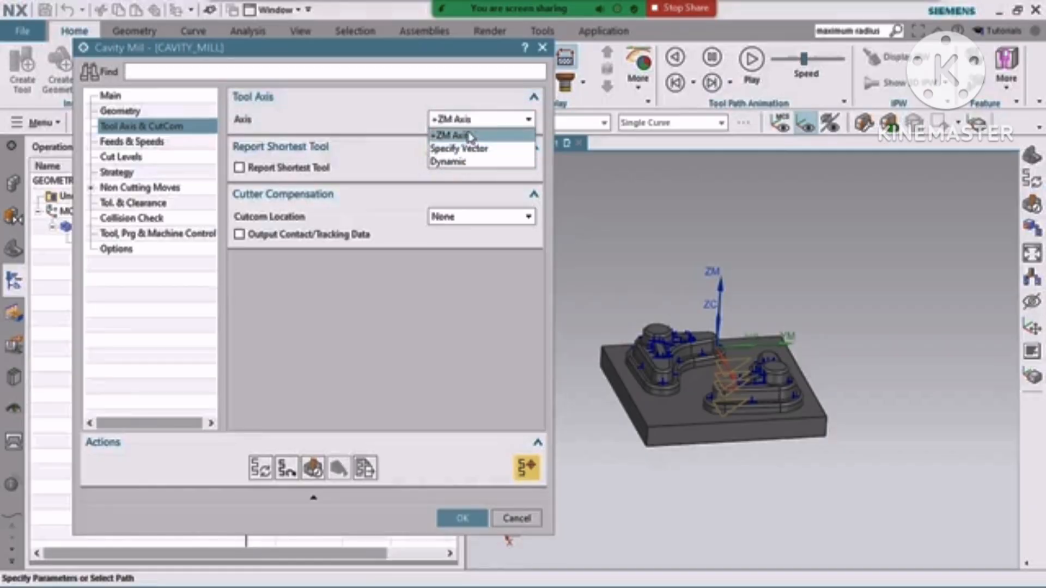
left_click(429, 313)
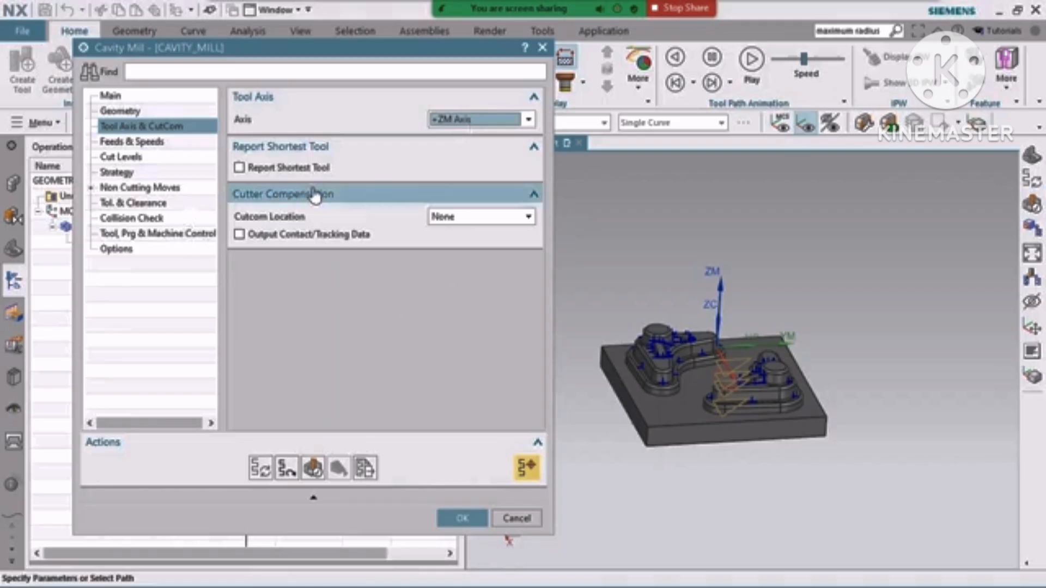
Step: Try All Finish Passes as the cutter compensation location and return the setting to None
left_click(489, 218)
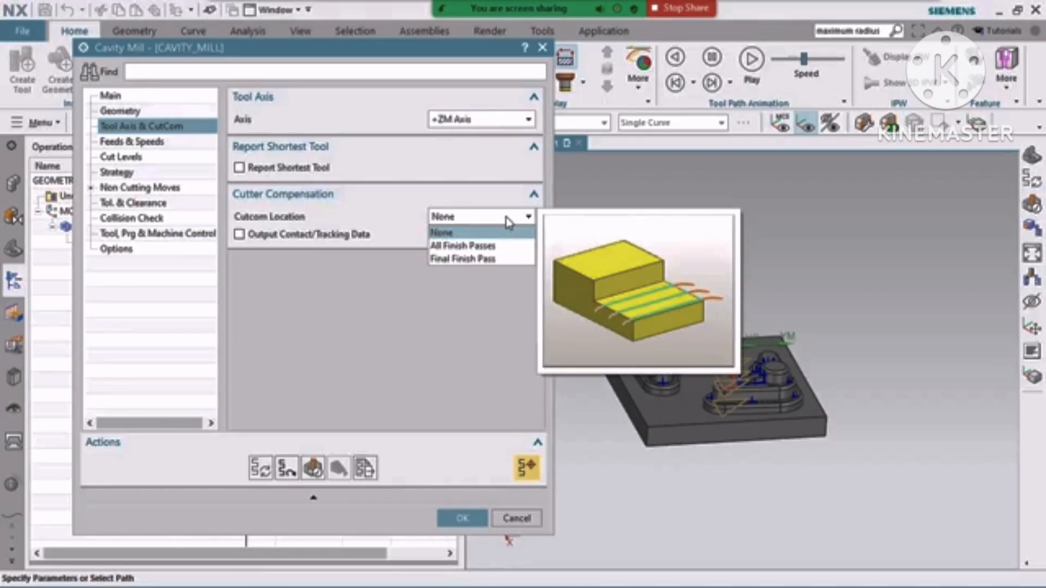
left_click(528, 203)
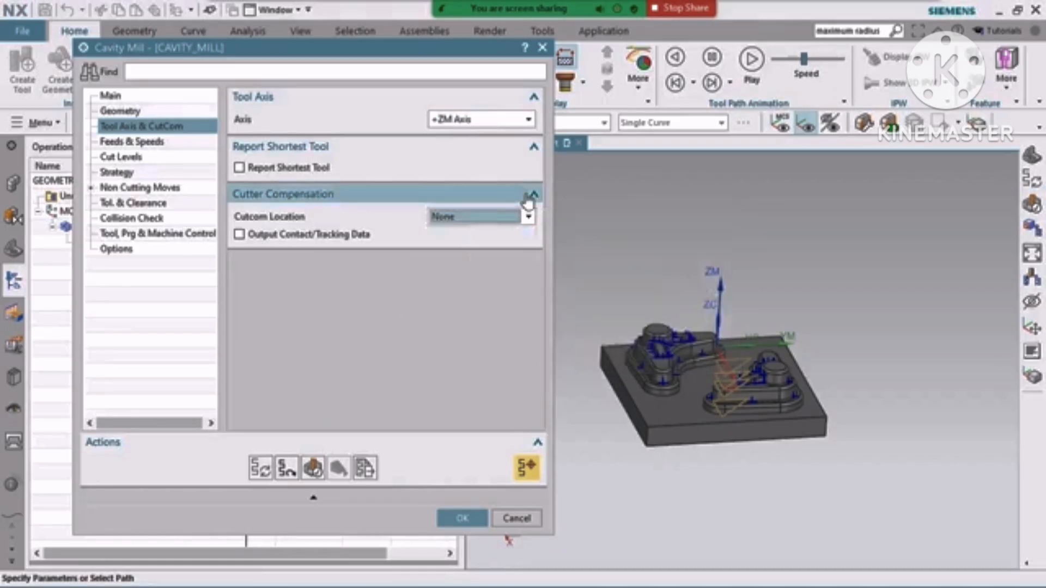
left_click(483, 218)
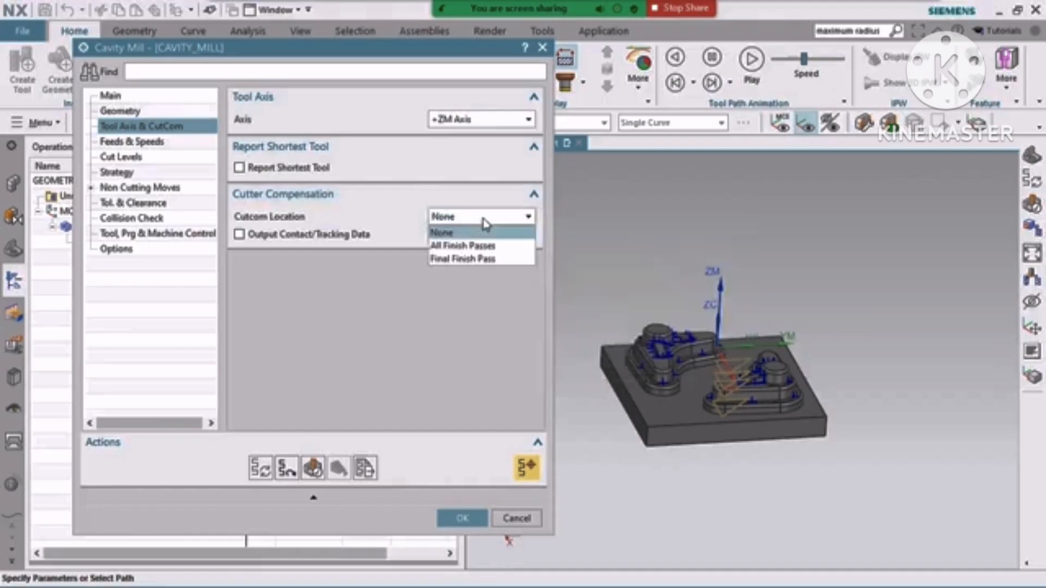
left_click(469, 245)
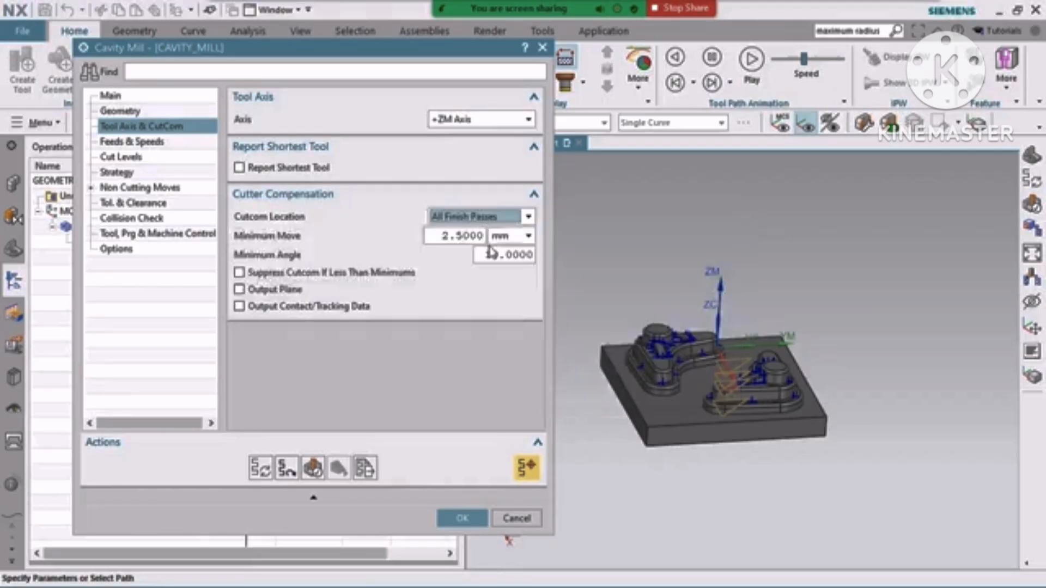
left_click(490, 218)
left_click(479, 231)
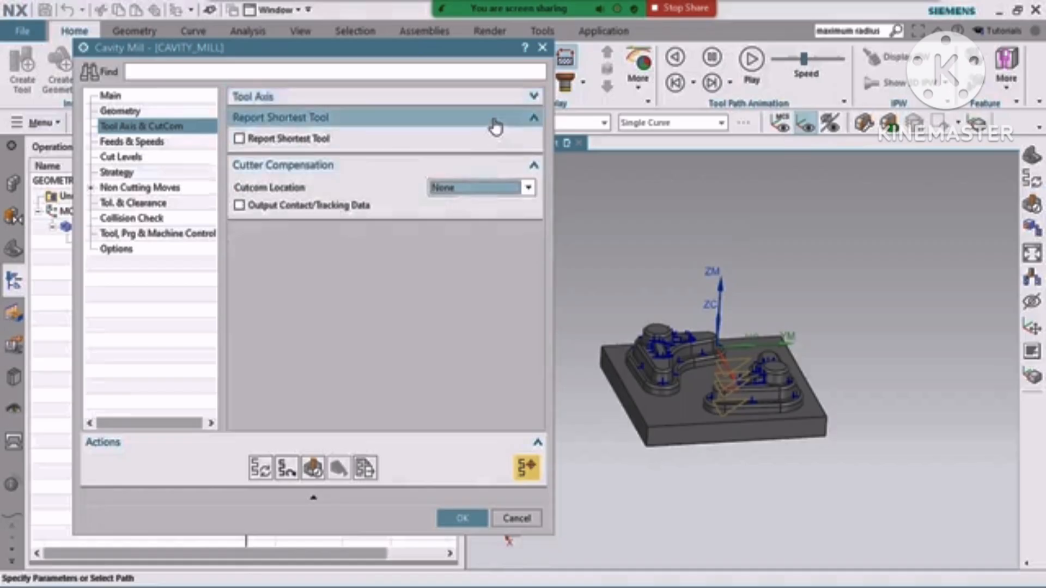
Step: Review the operation's feeds and speeds, including surface speed, spindle speed and cut feed rate
left_click(493, 116)
left_click(535, 140)
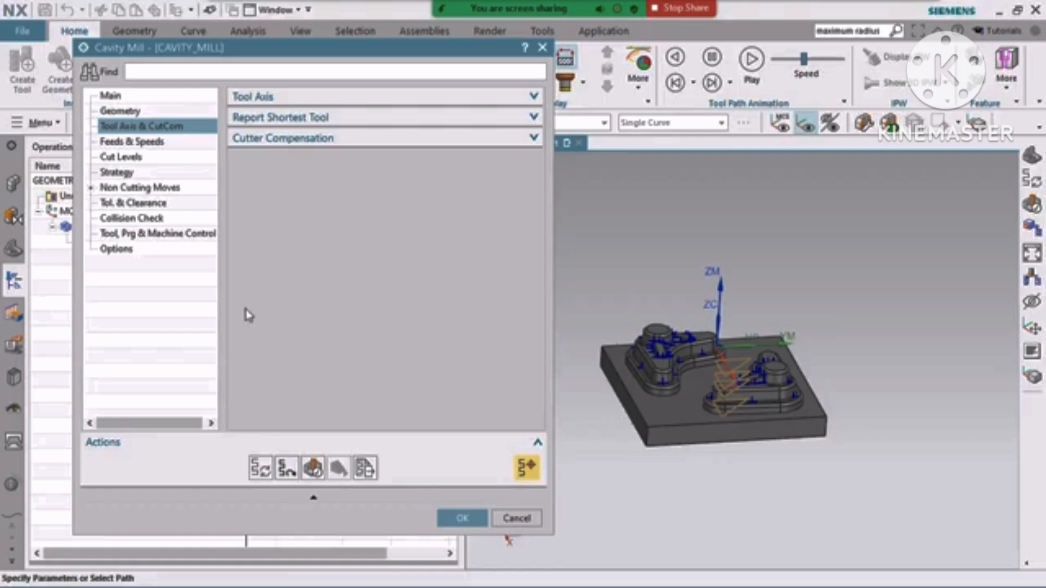
left_click(115, 143)
left_click(137, 143)
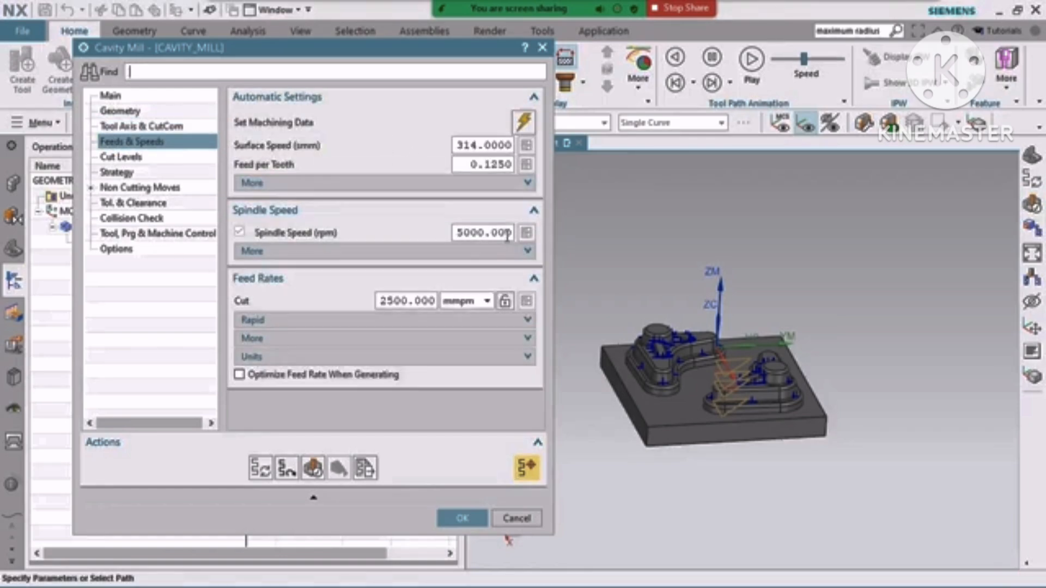
Step: Set the cut levels' range depth to 26.5 mm by picking the flat base face surrounding the two raised shapes
left_click(106, 157)
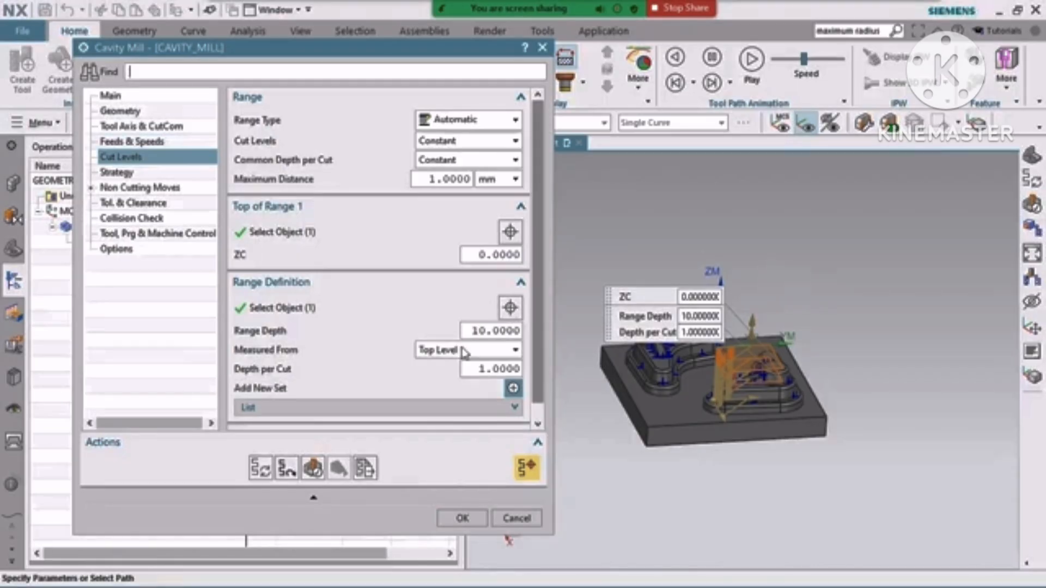
left_click(495, 330)
middle_click_drag(749, 445, 904, 321)
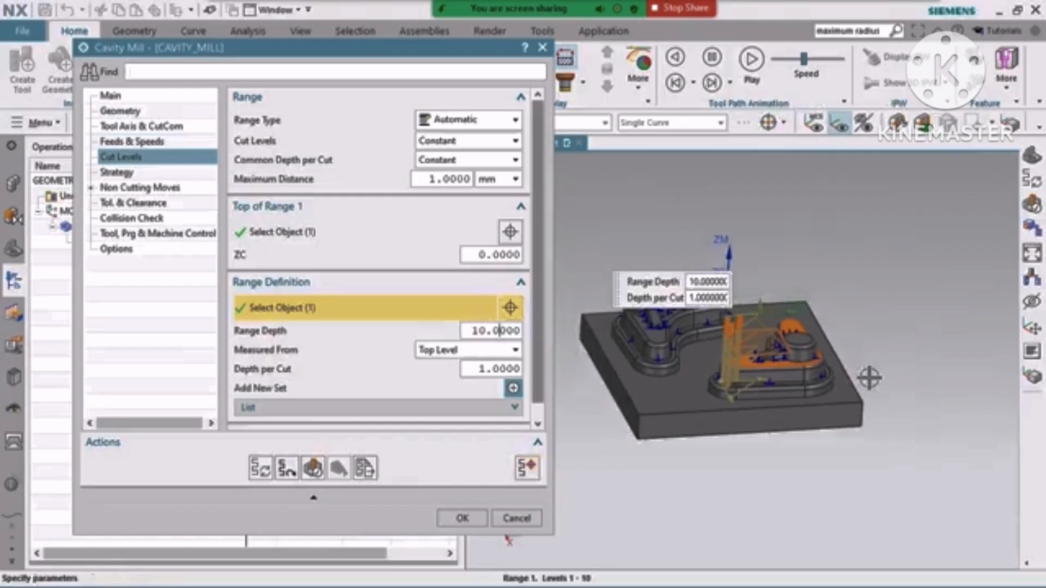
right_click(919, 308)
left_click(898, 312)
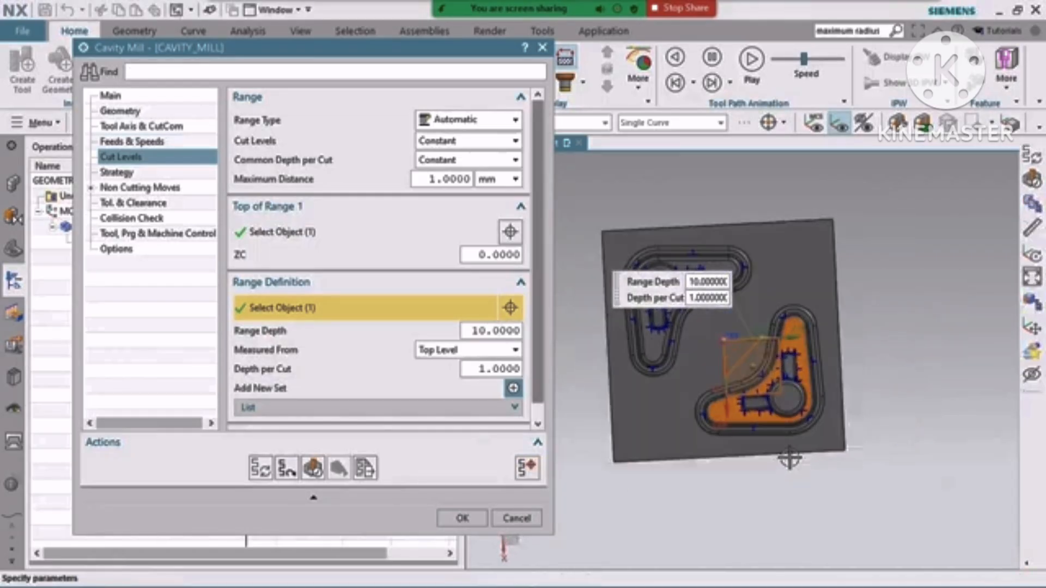
scroll(469, 326, "down", 1)
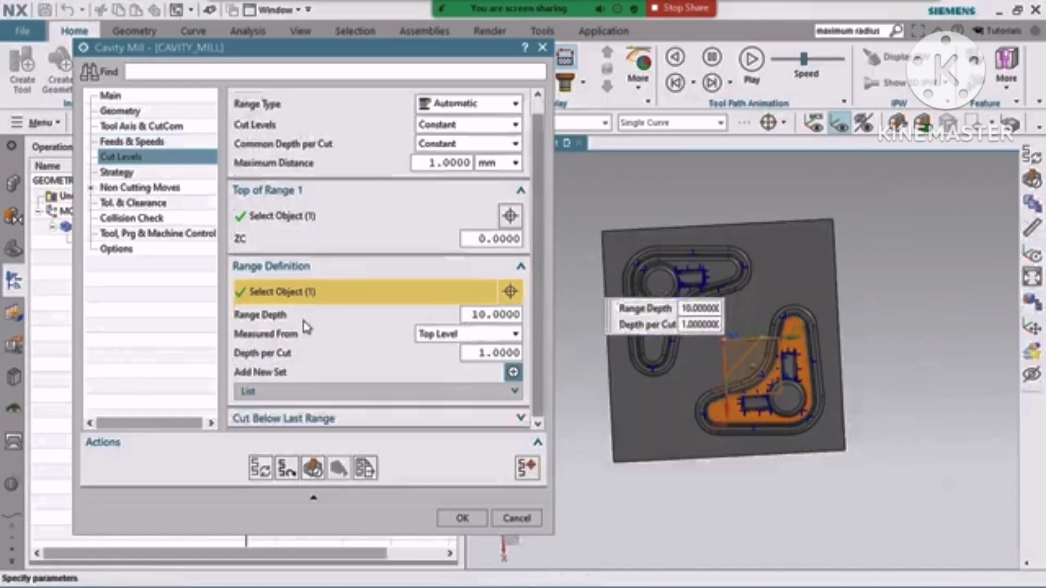
left_click(476, 314)
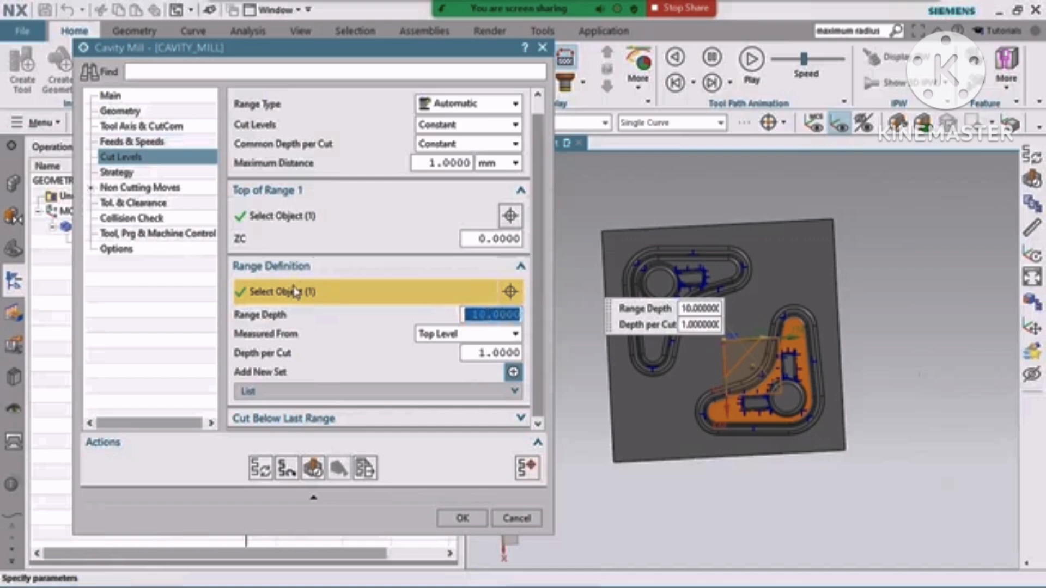
middle_click_drag(893, 445, 897, 356)
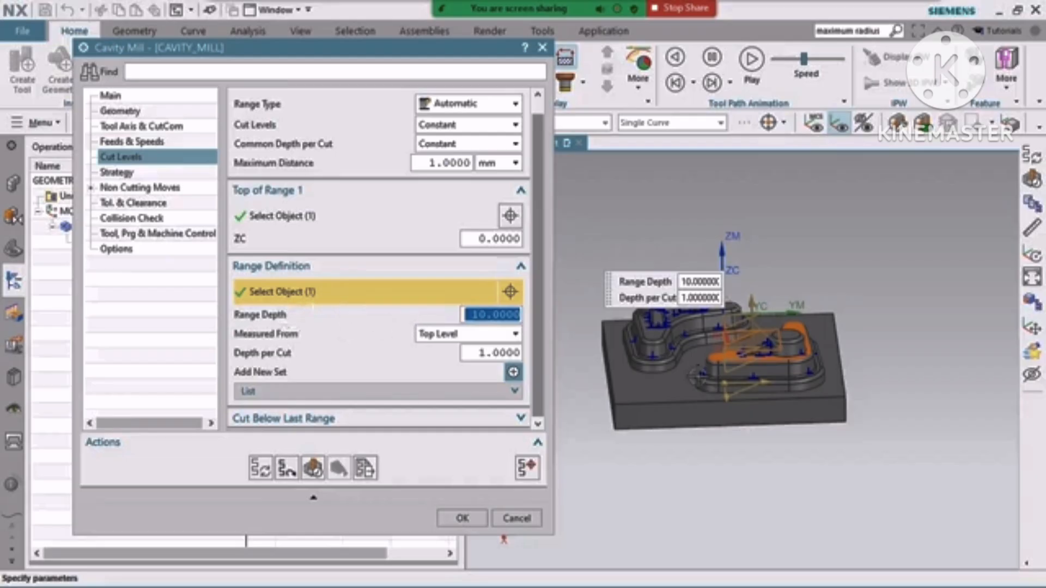
left_click(639, 389)
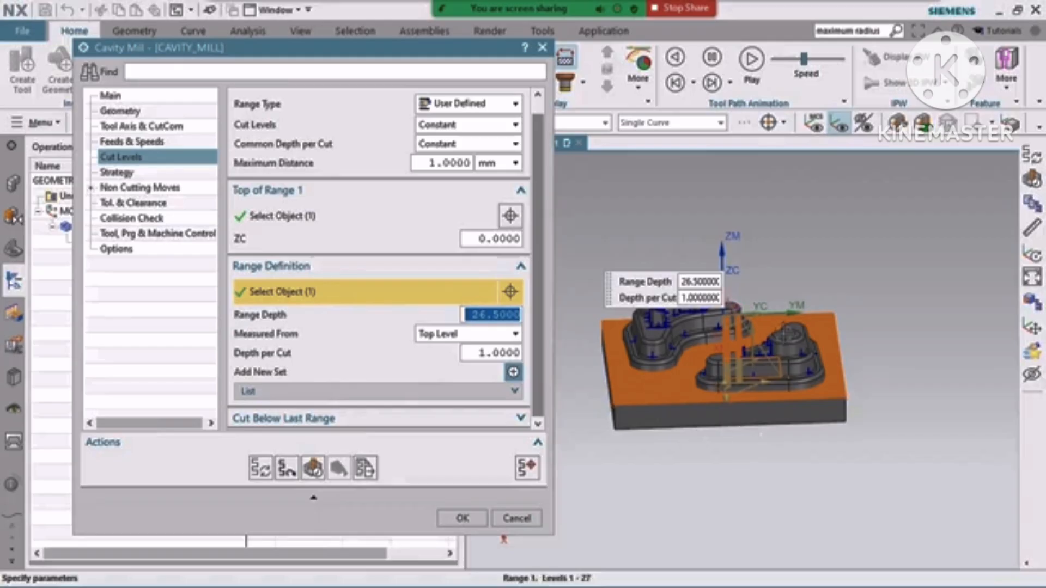
Step: Disable Cut Below Overhanging Blank in the operation's strategy settings
left_click(114, 174)
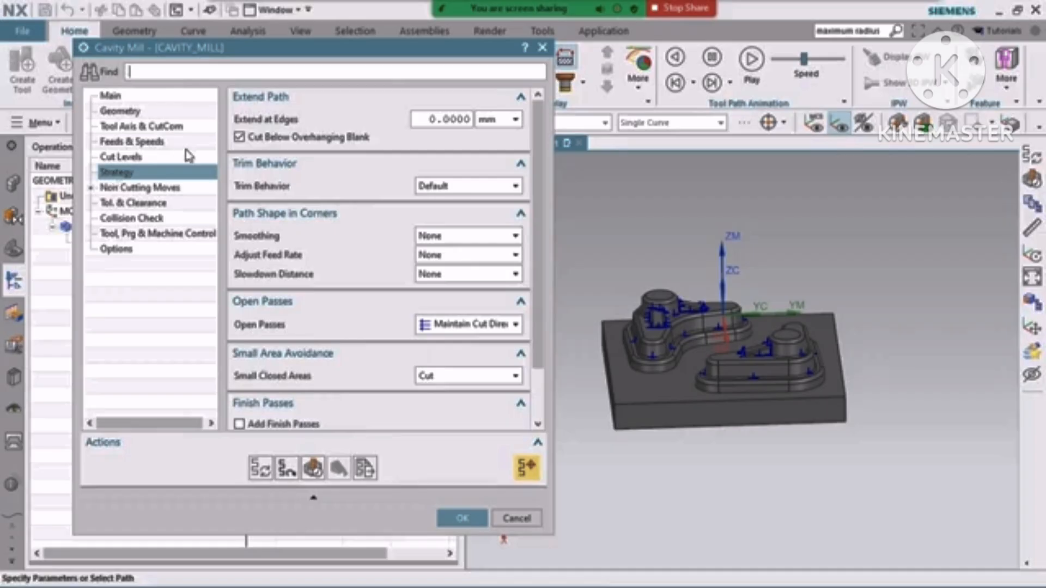
mouse_move(242, 141)
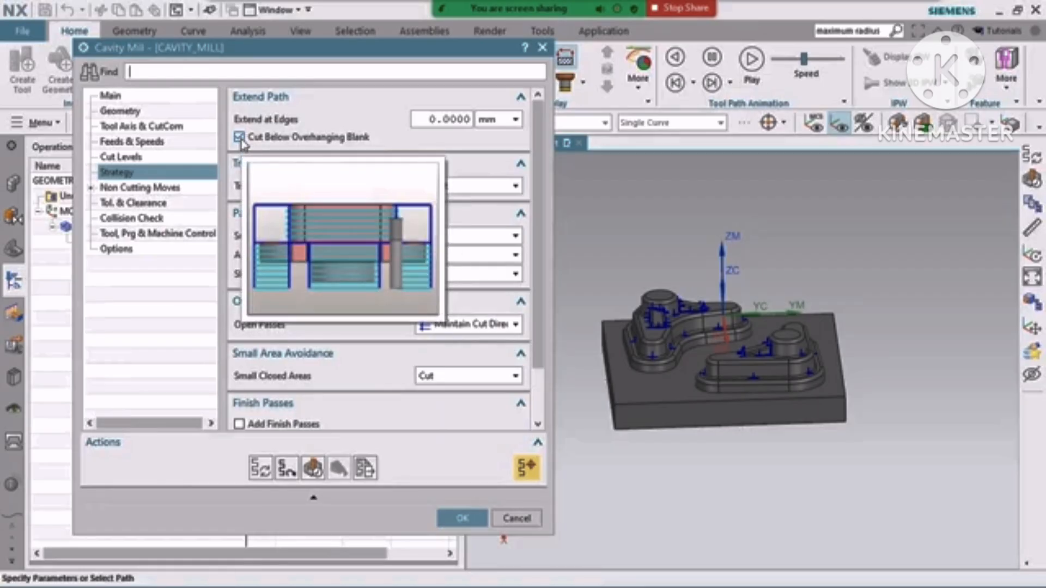
left_click(241, 140)
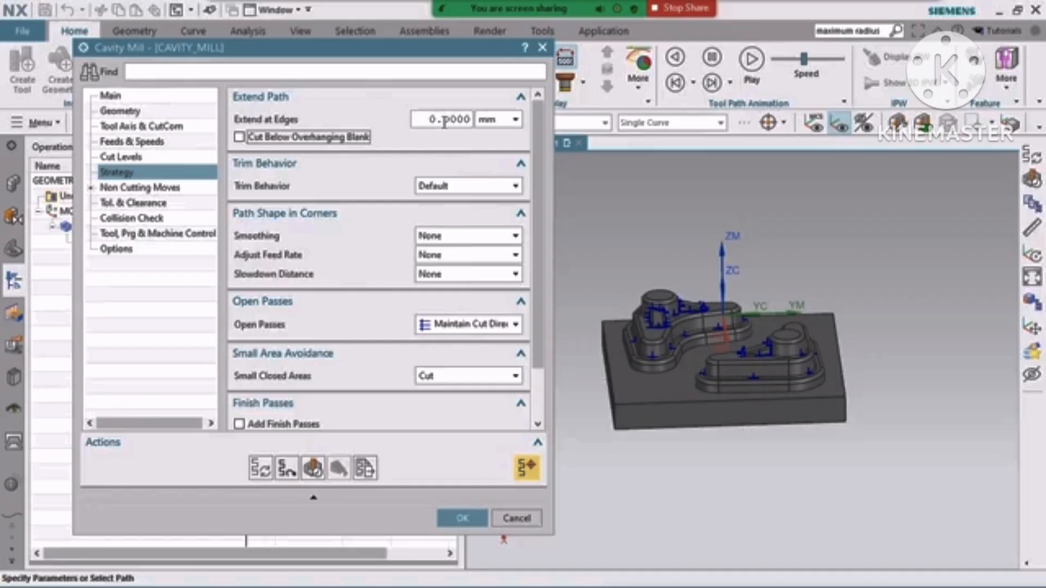
Step: Set corner smoothing to All Passes, keeping the radius at 50 percent of the tool
scroll(354, 209, "down", 2)
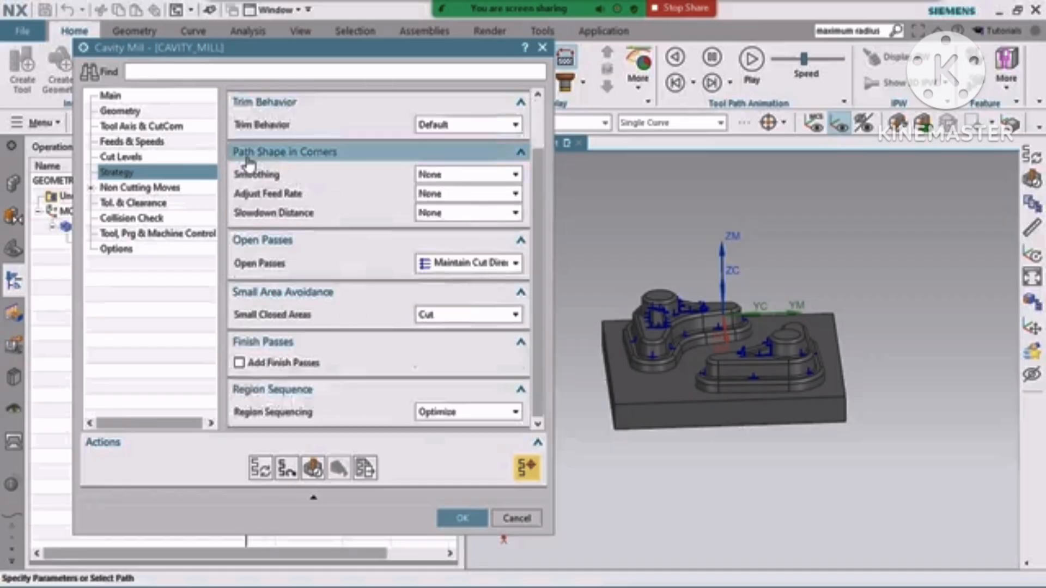
mouse_move(283, 167)
scroll(305, 180, "up", 2)
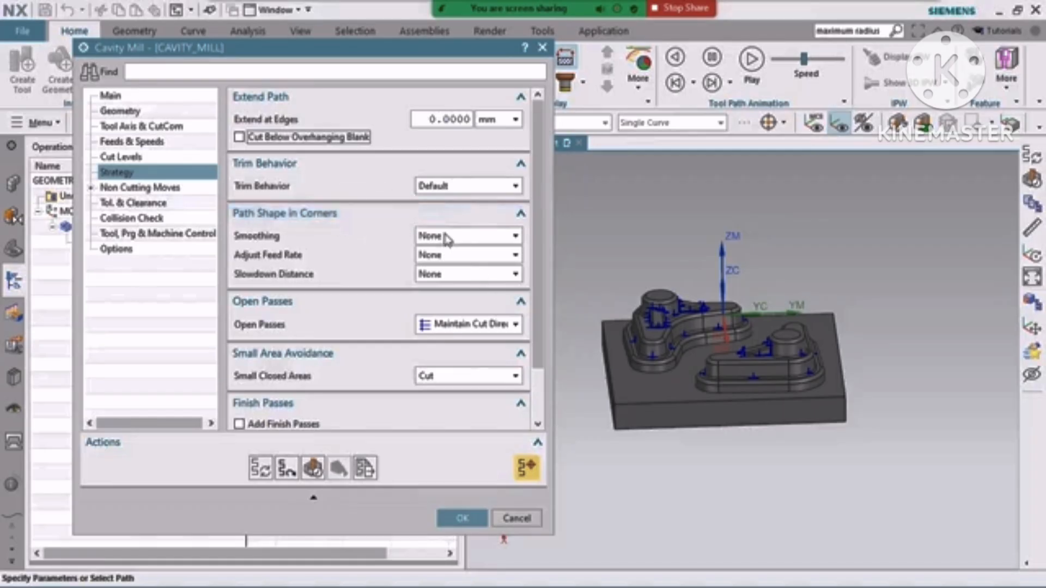
mouse_move(445, 238)
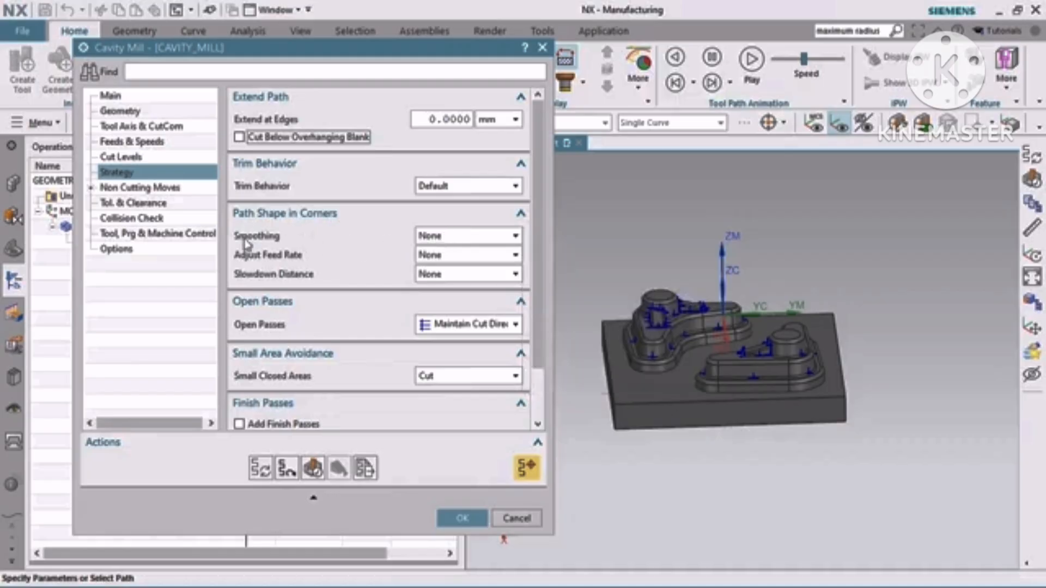
left_click(452, 236)
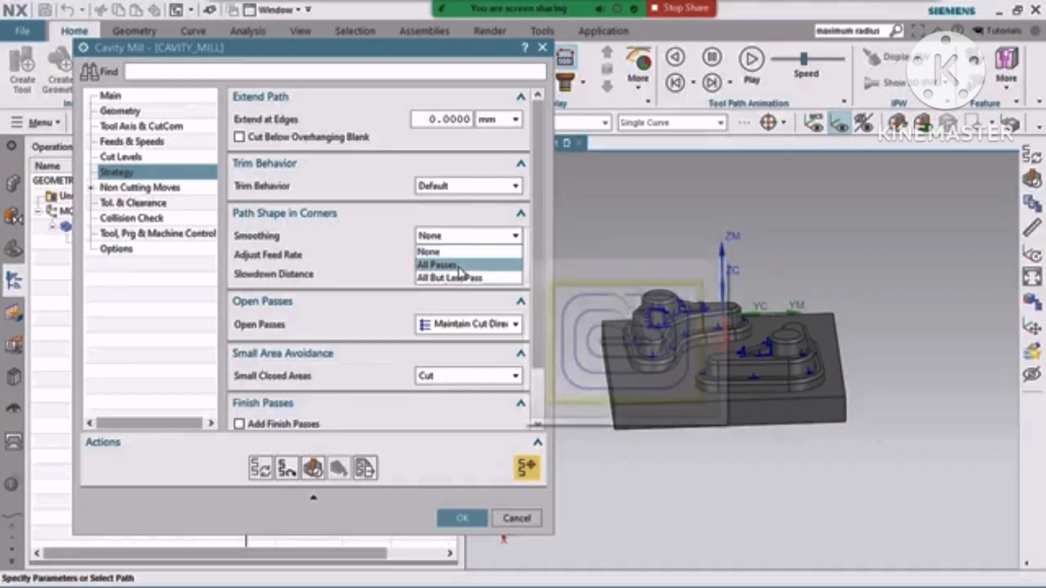
mouse_move(459, 271)
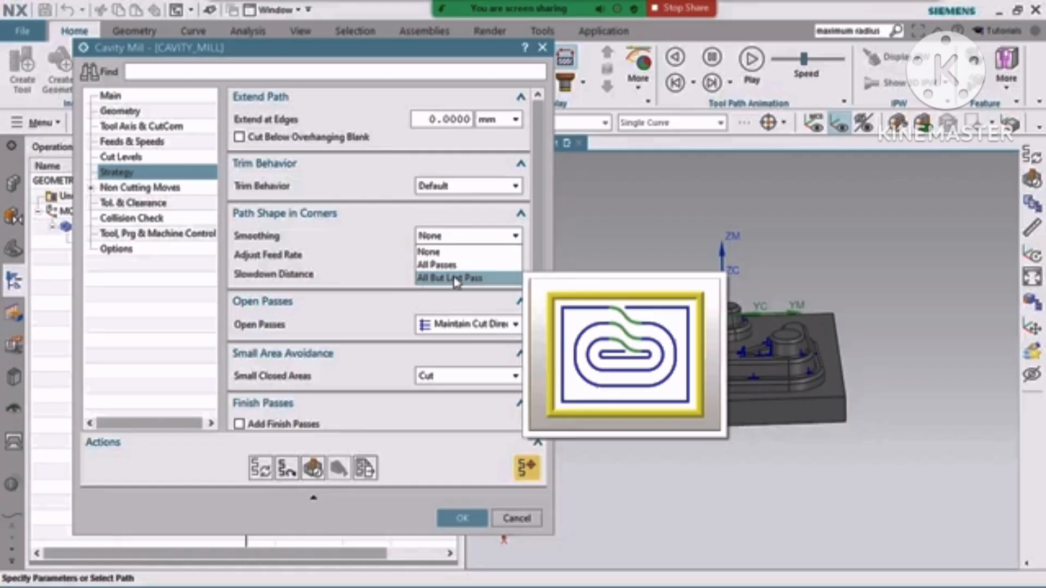
left_click(454, 265)
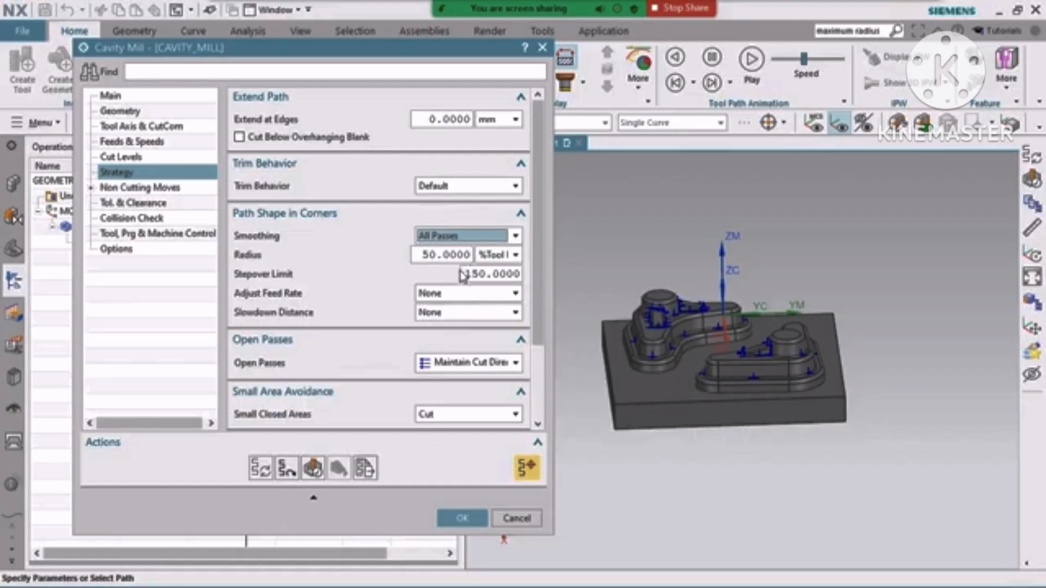
left_click(501, 254)
left_click(435, 259)
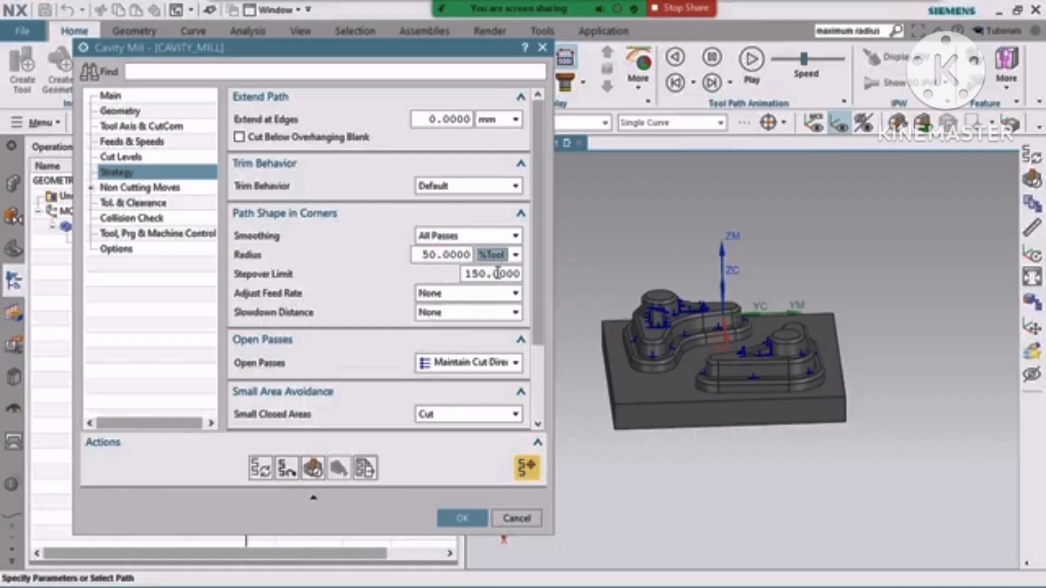
Step: Try Alternate Cut Direction for the open passes and return the setting to Maintain Cut Direction
scroll(261, 327, "down", 3)
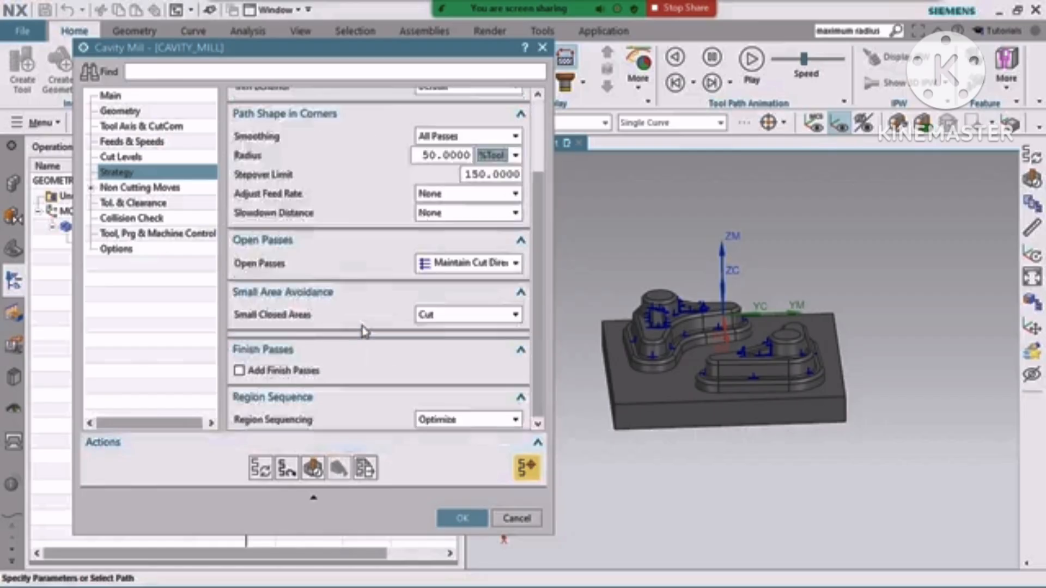
mouse_move(471, 267)
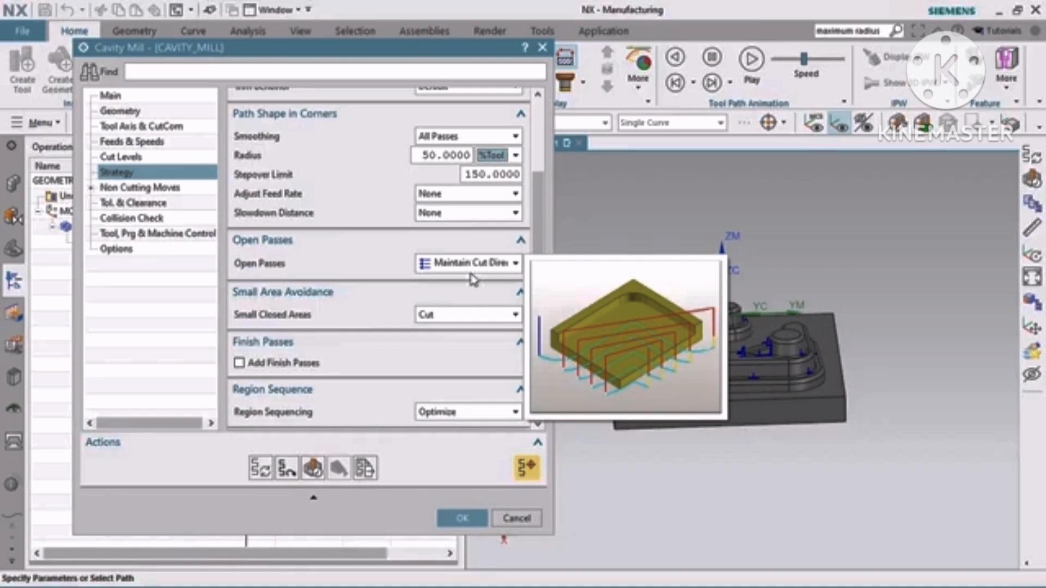
left_click(474, 265)
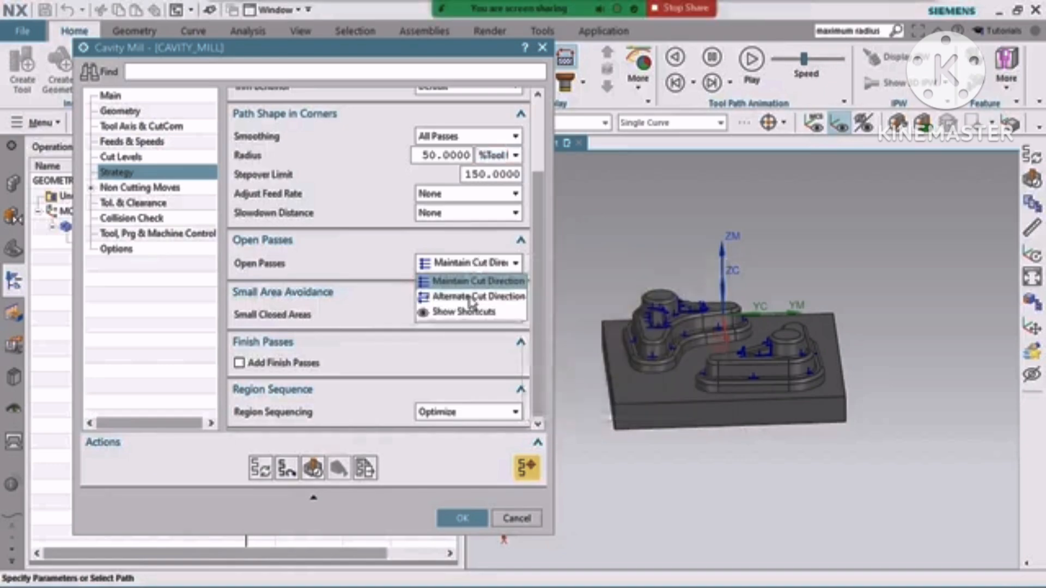
left_click(477, 297)
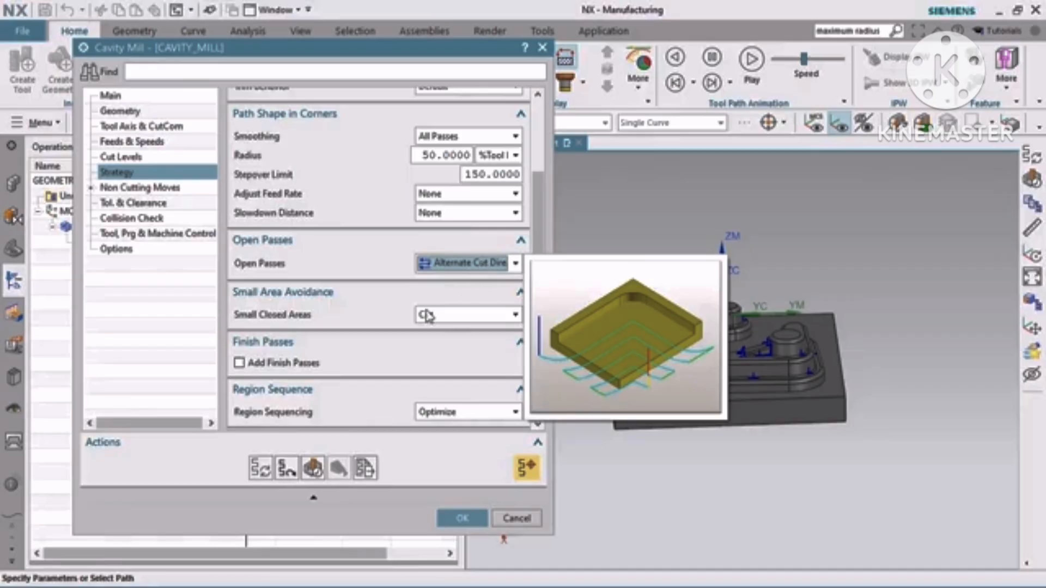
left_click(467, 263)
left_click(470, 284)
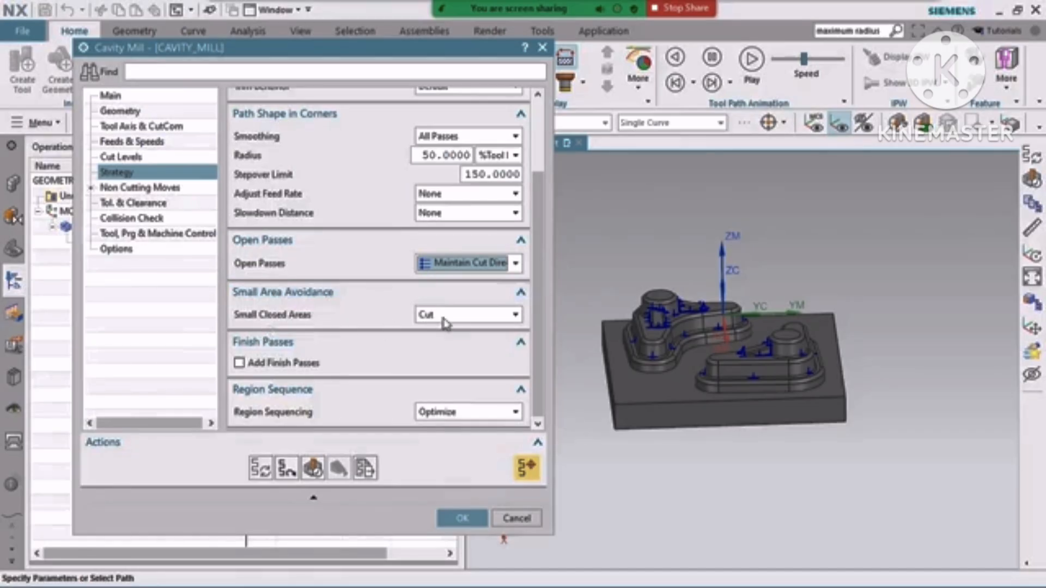
Step: Try the Ignore option for small closed areas in the operation's strategy and return the setting to Cut
mouse_move(441, 317)
middle_click_drag(864, 354, 857, 395)
scroll(739, 308, "down", 5)
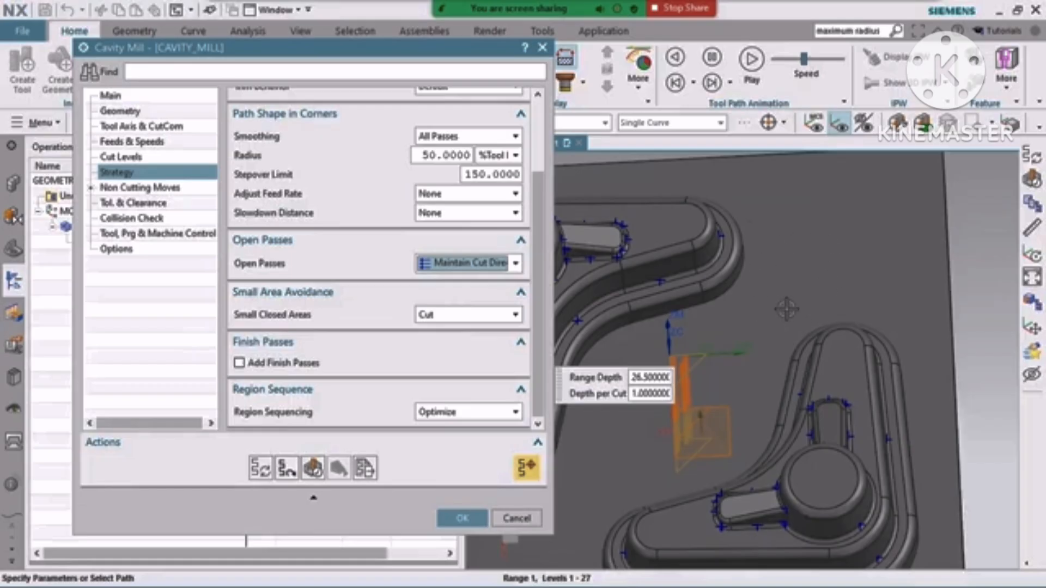
scroll(774, 305, "up", 1)
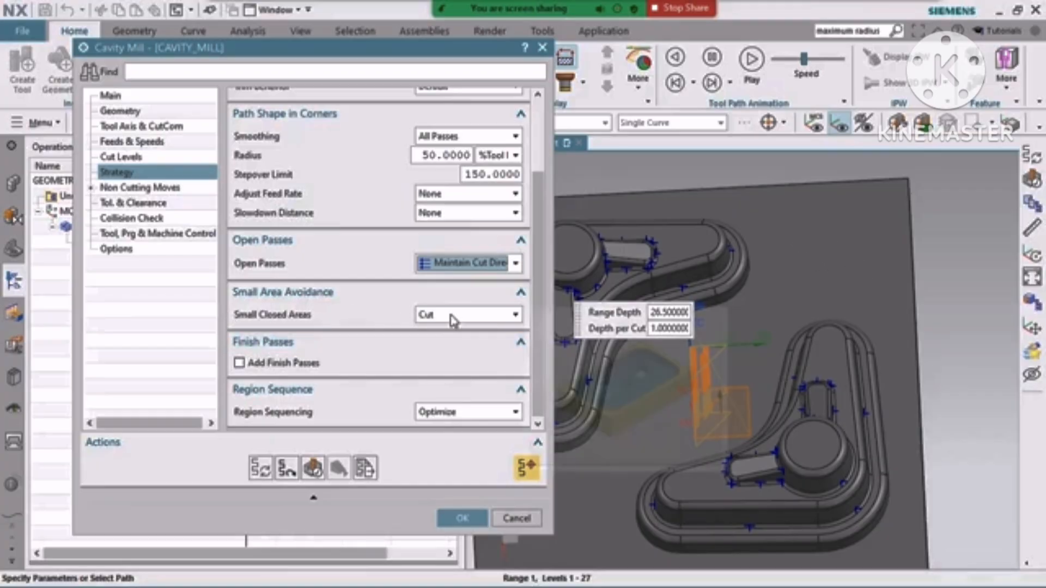
mouse_move(454, 321)
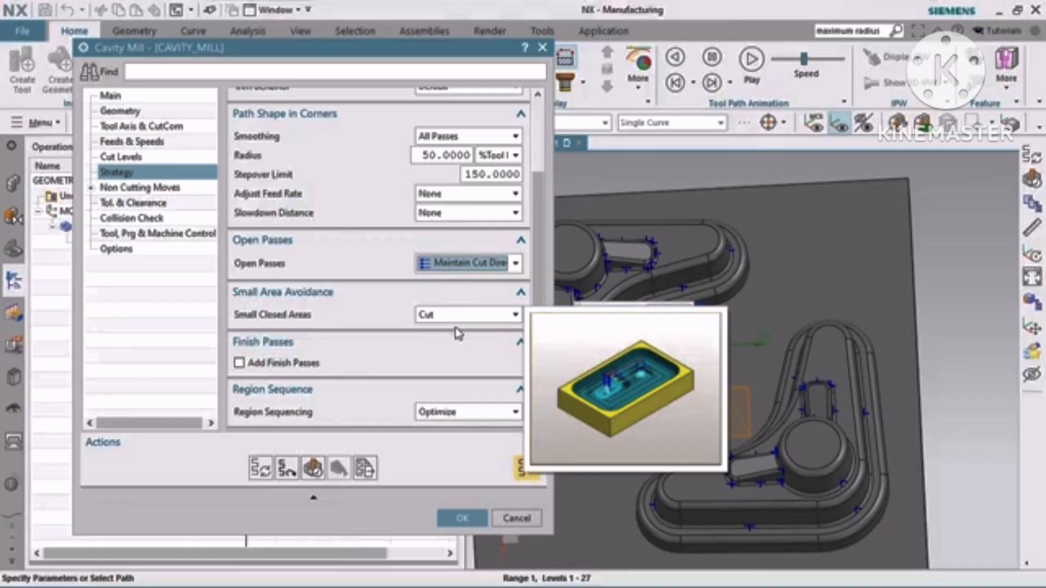
left_click(453, 320)
left_click(454, 343)
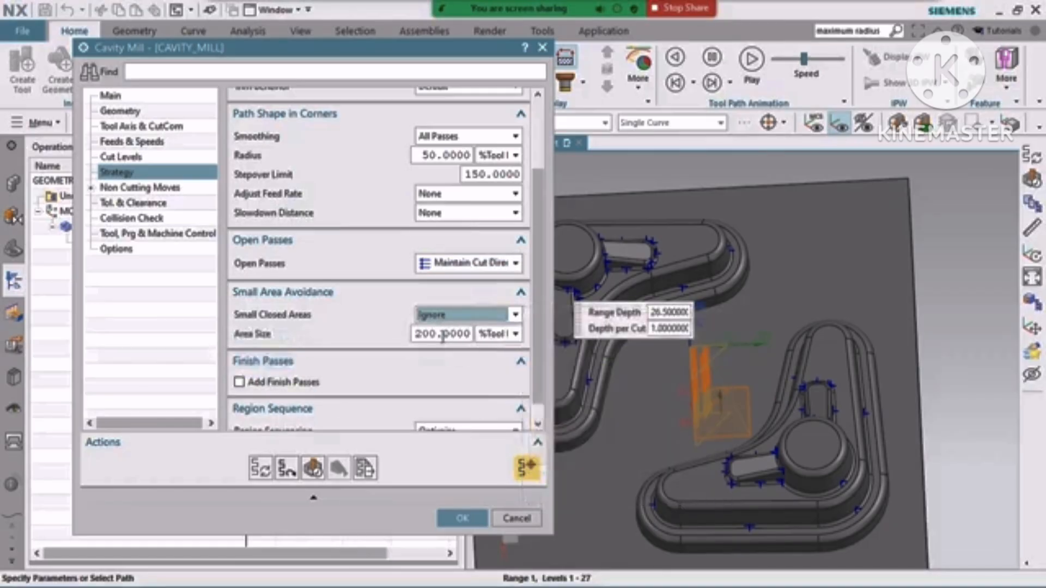
mouse_move(514, 318)
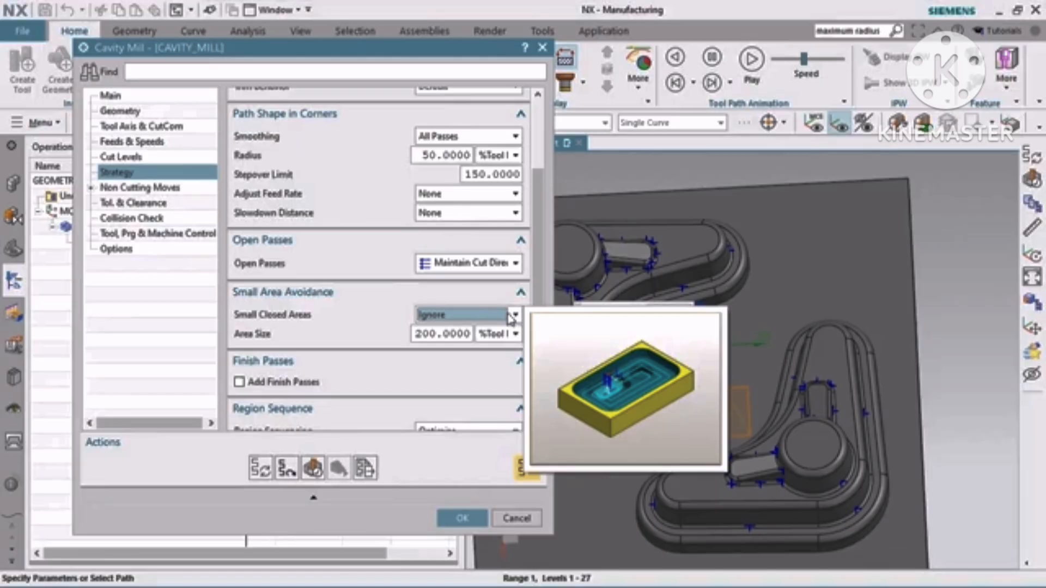
left_click(511, 314)
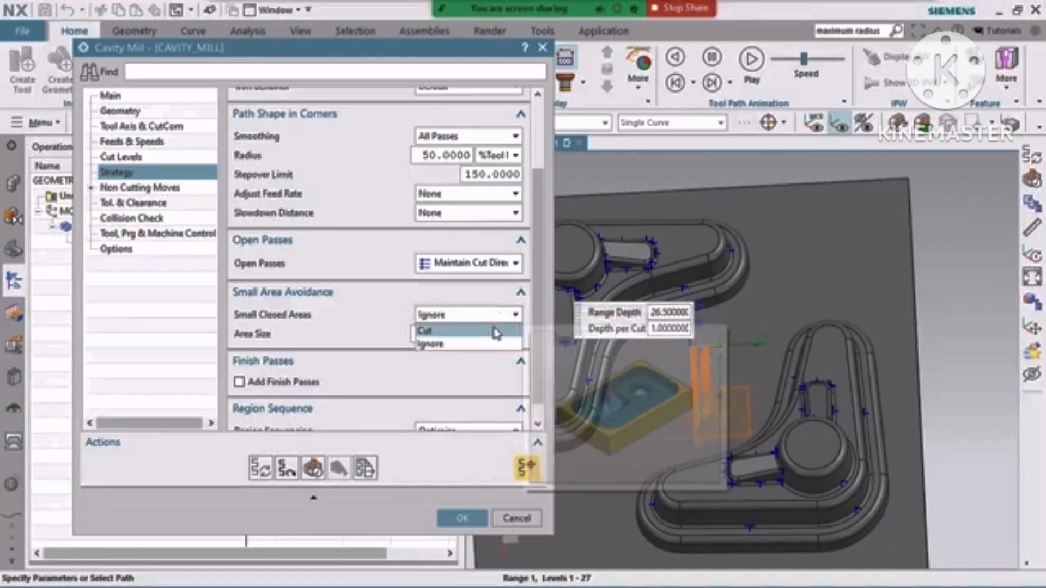
left_click(495, 331)
mouse_move(505, 320)
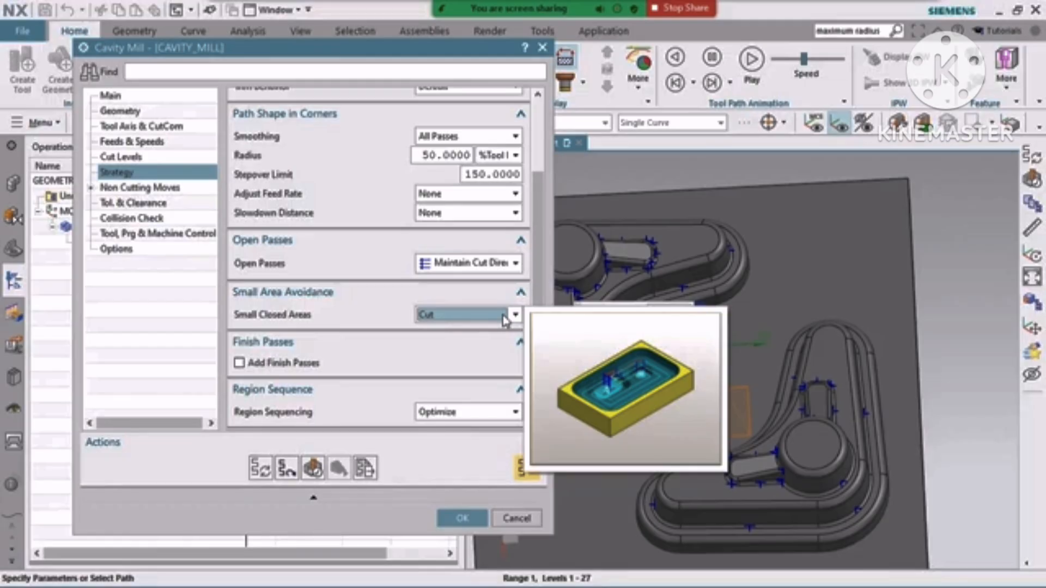
left_click(498, 316)
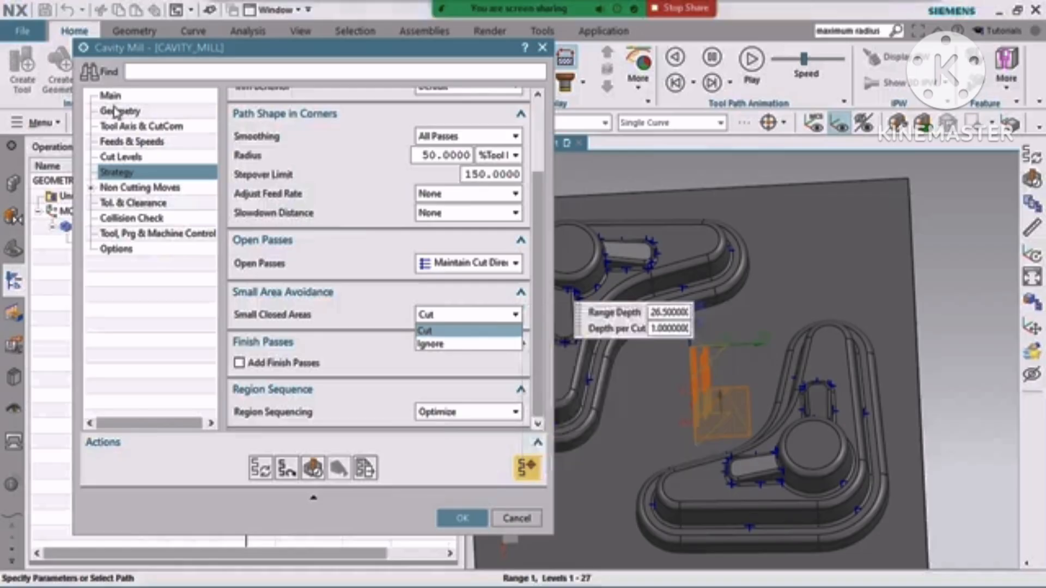
left_click(284, 196)
Step: Set small closed areas to Ignore in the strategy's small area avoidance settings
left_click(117, 111)
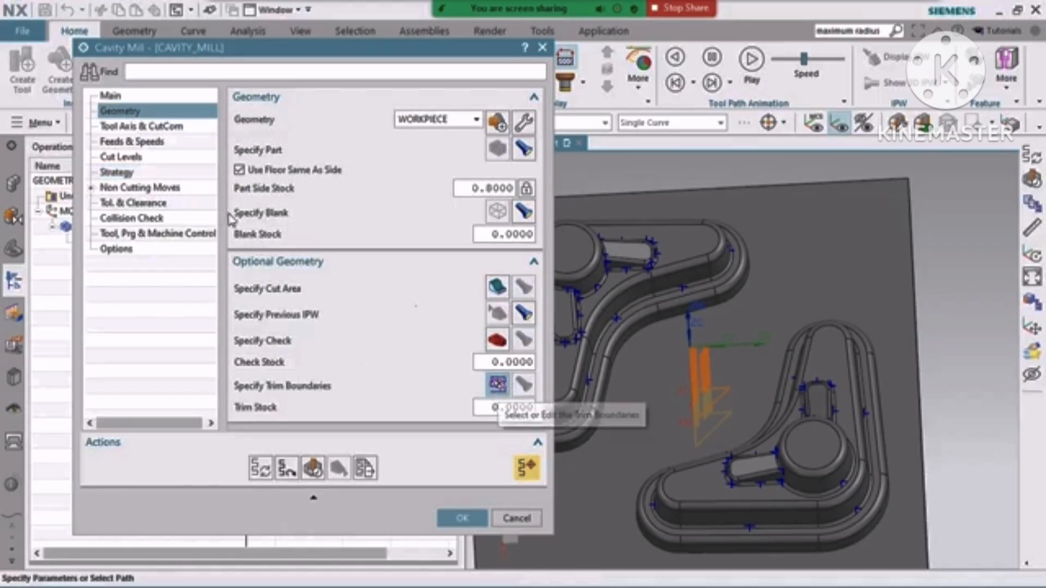
left_click(117, 172)
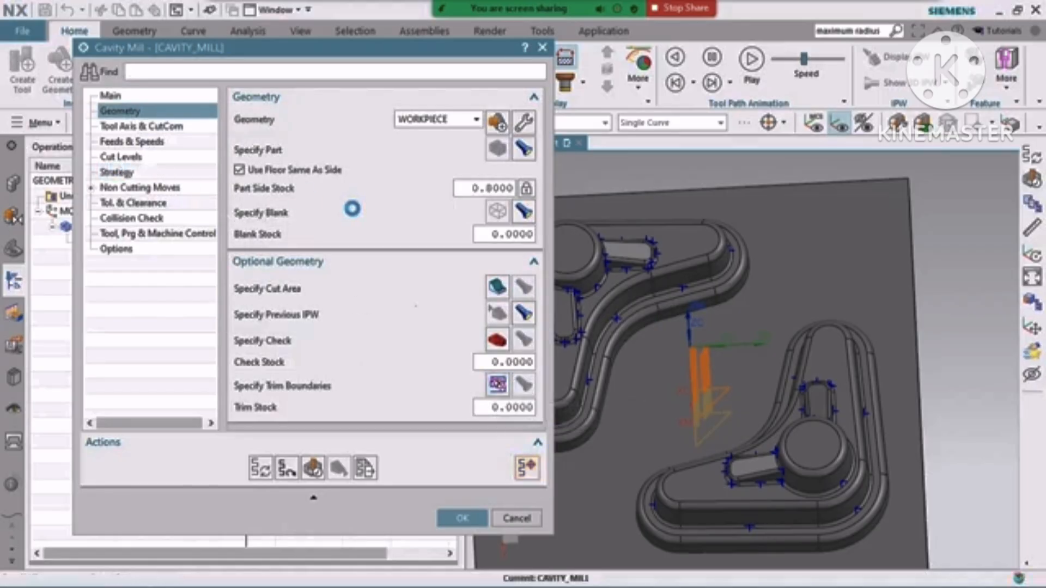
scroll(381, 300, "down", 3)
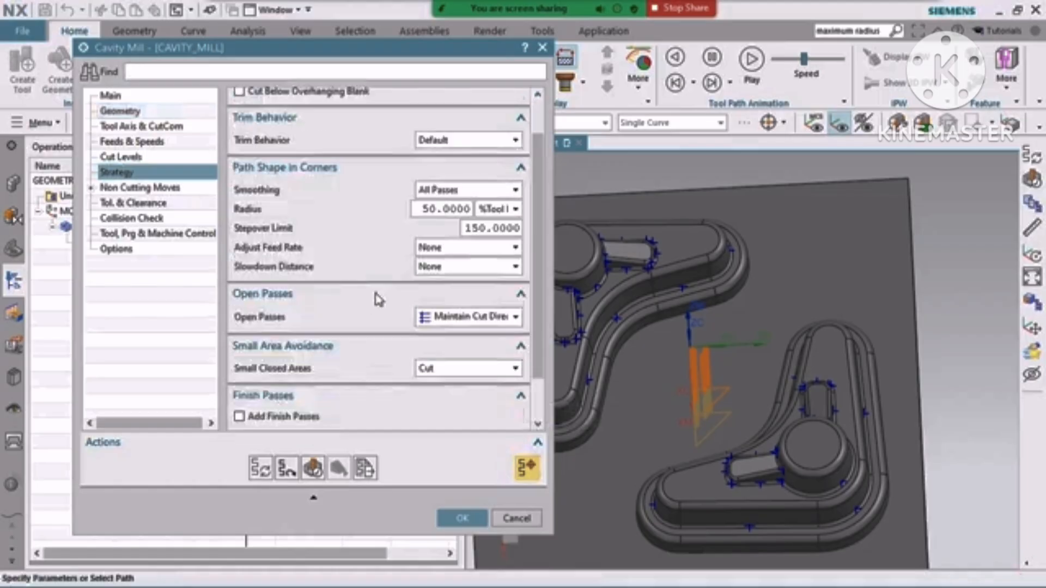
left_click(458, 315)
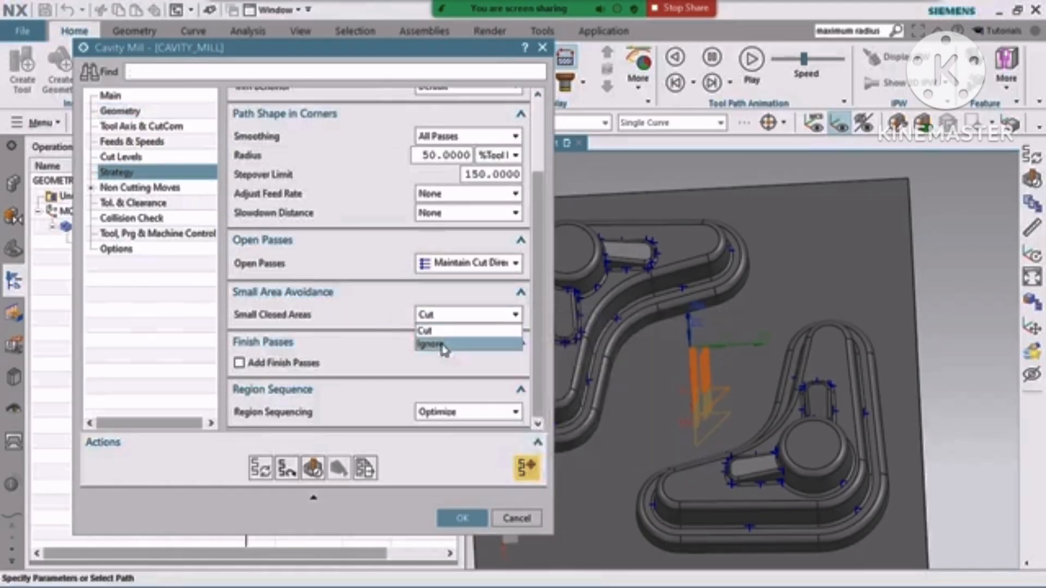
left_click(440, 341)
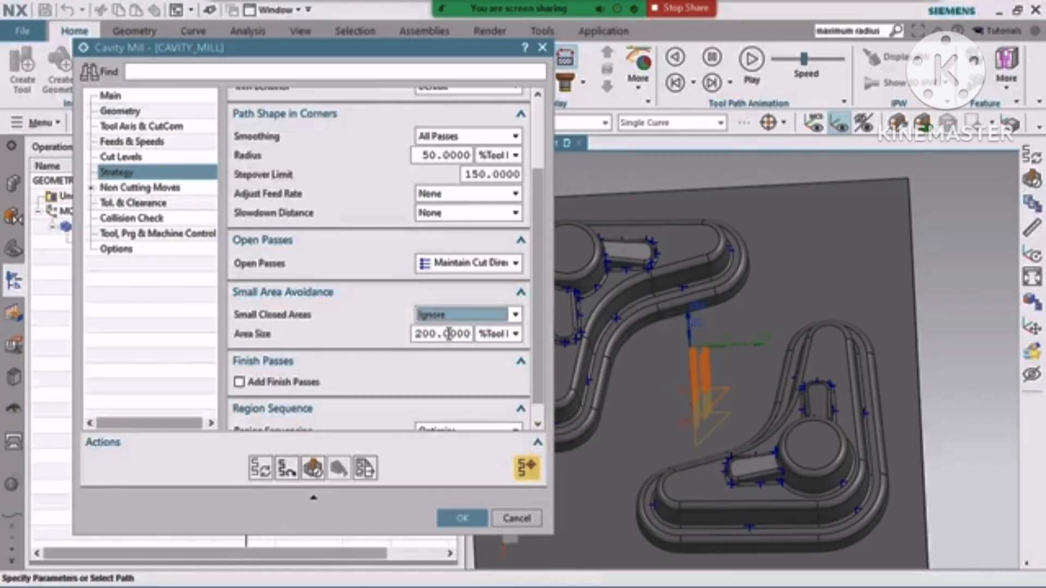
Step: Try adding finish passes in the strategy settings and turn the option off again
scroll(305, 361, "down", 1)
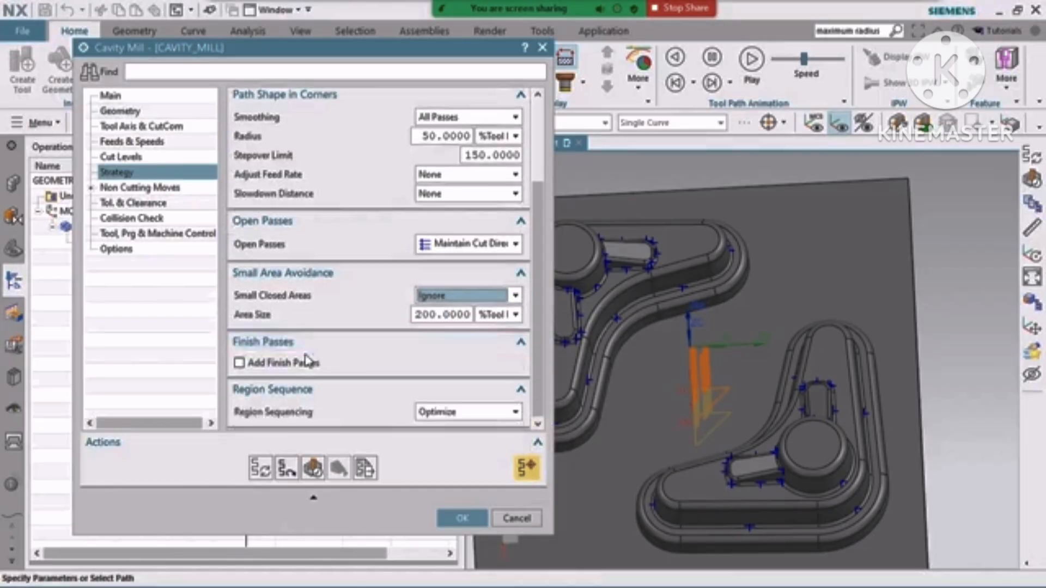
left_click(262, 363)
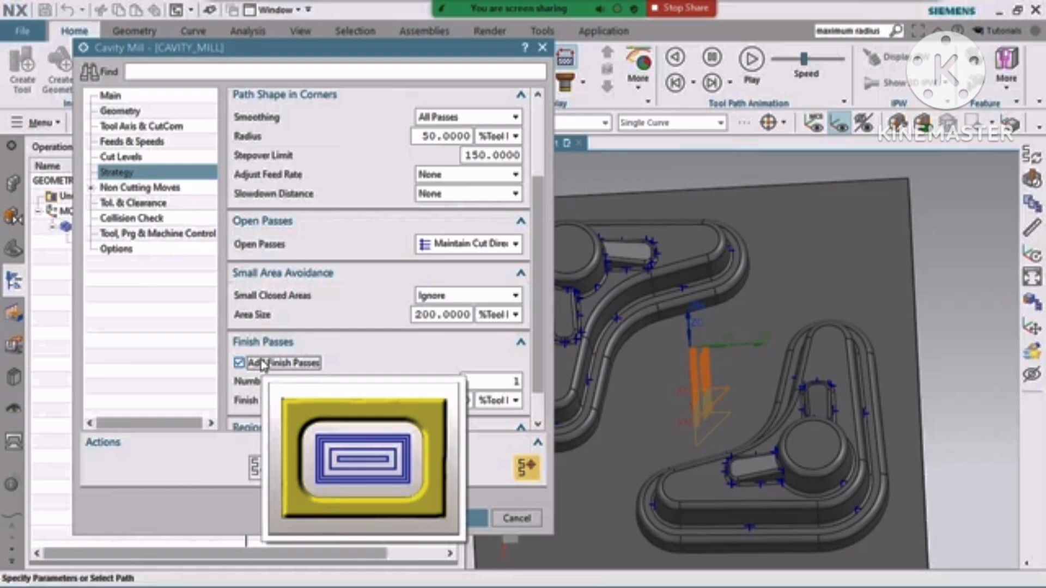
scroll(392, 341, "down", 2)
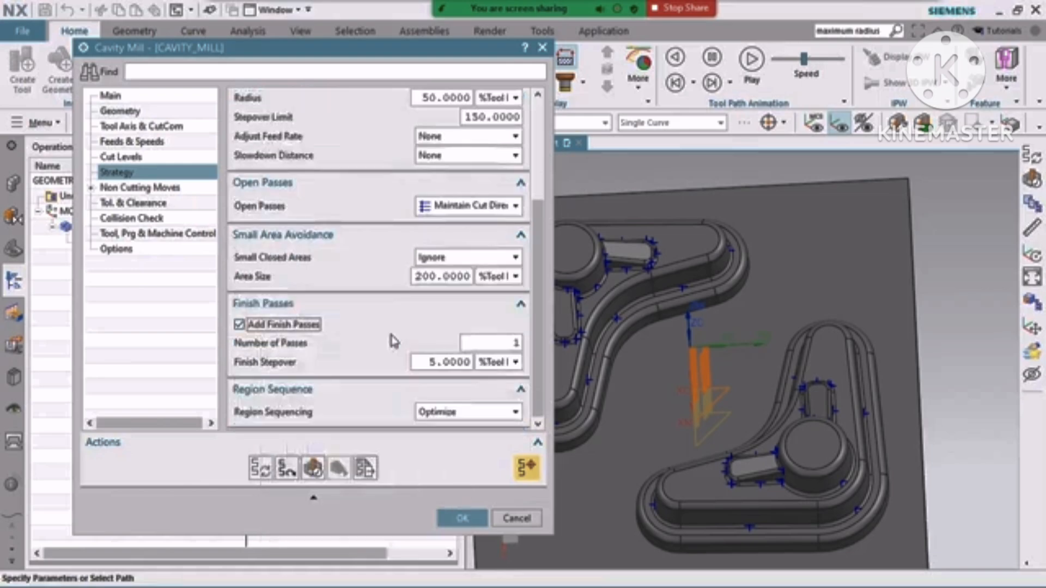
mouse_move(279, 326)
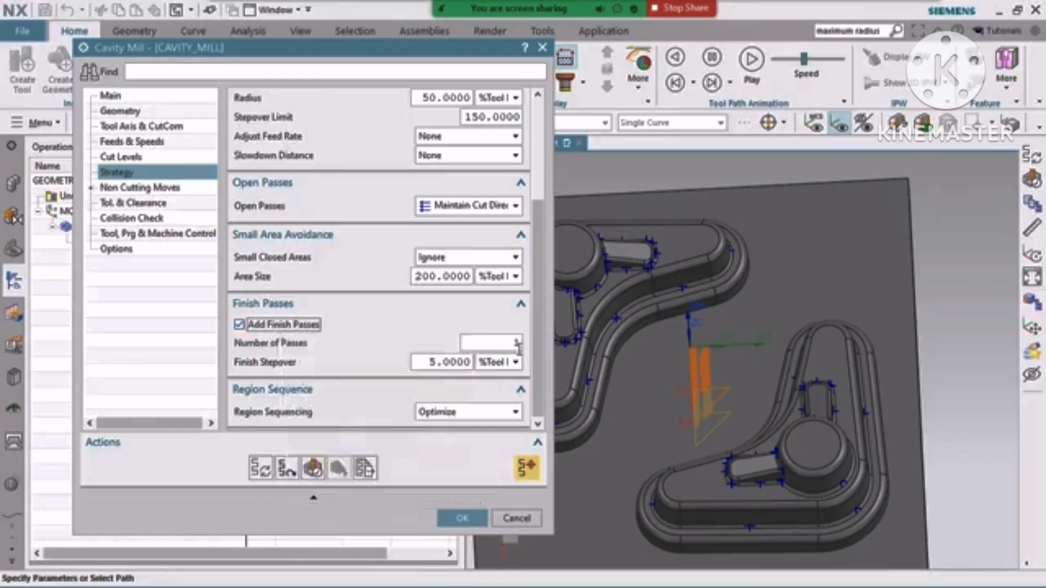
left_click(250, 324)
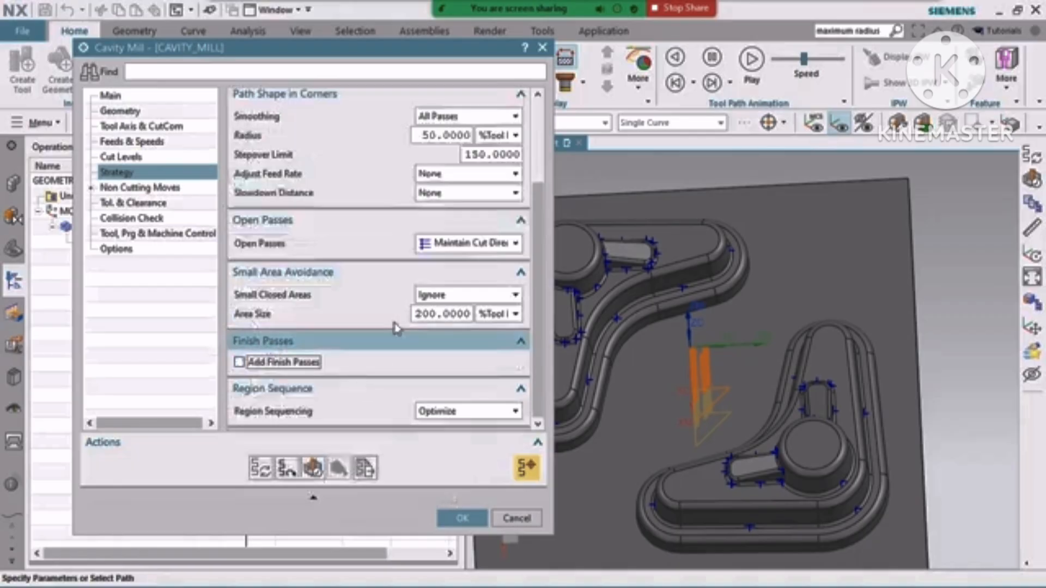
Step: Review the region sequencing choices and leave the sequence on Optimize
left_click(469, 416)
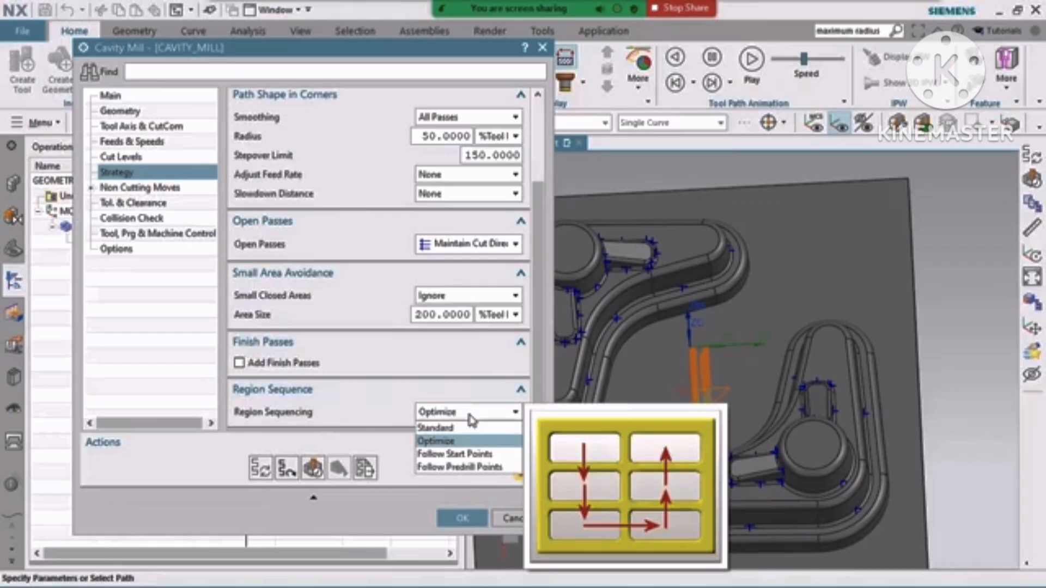
left_click(432, 347)
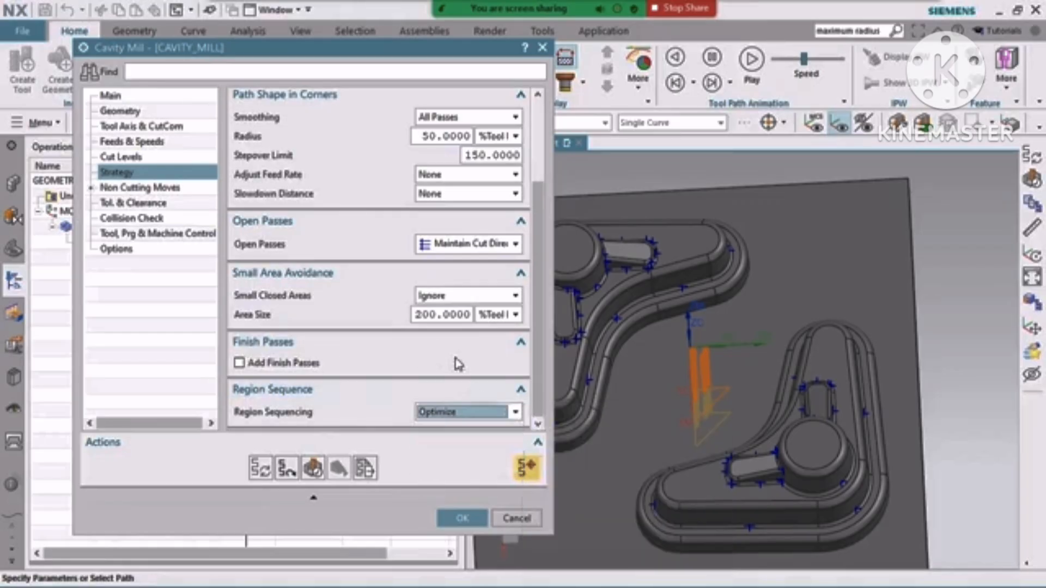
mouse_move(478, 408)
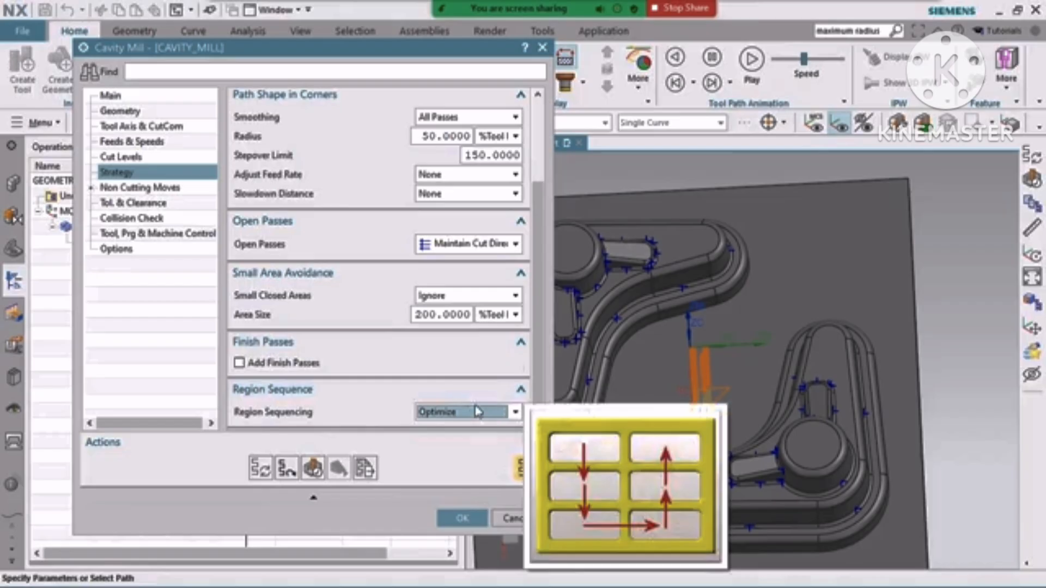
Step: Examine the closed-area engage height in the non-cutting moves against a side view of the part
left_click(122, 188)
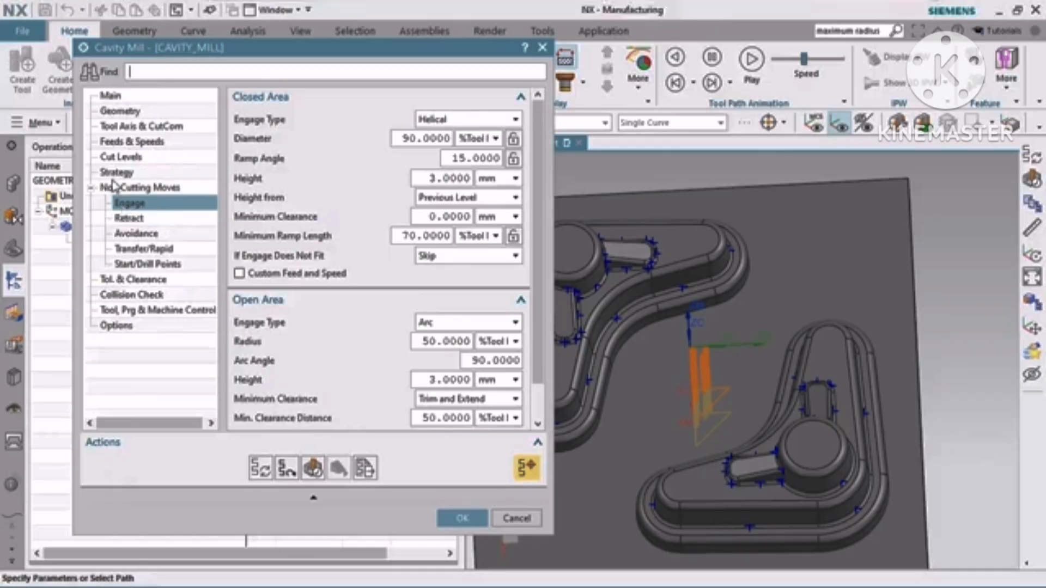
left_click_drag(450, 179, 419, 179)
left_click(458, 178)
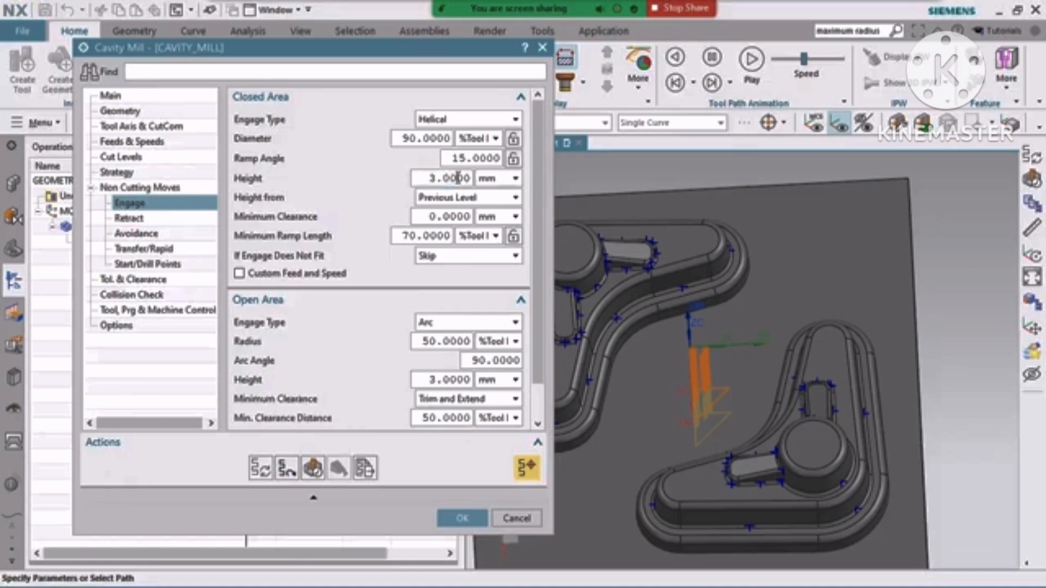
scroll(785, 435, "down", 3)
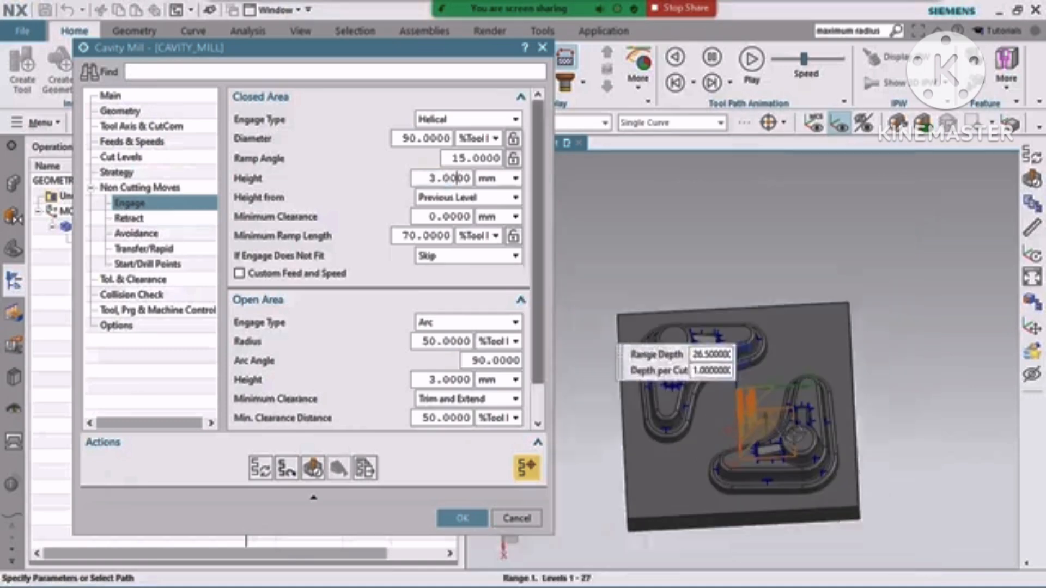
middle_click_drag(792, 436, 799, 388)
right_click_drag(892, 326, 869, 326)
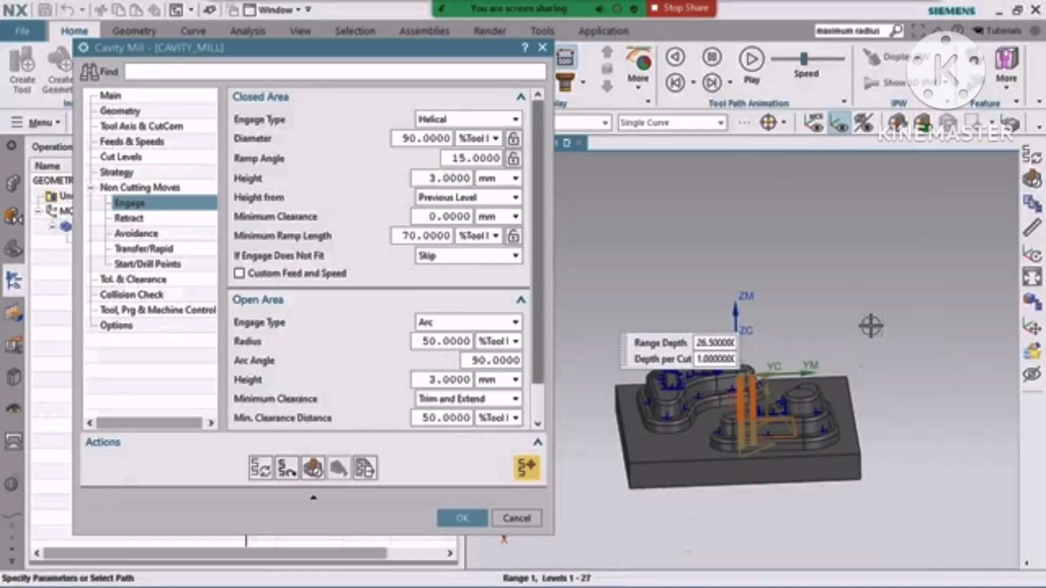
scroll(809, 374, "up", 5)
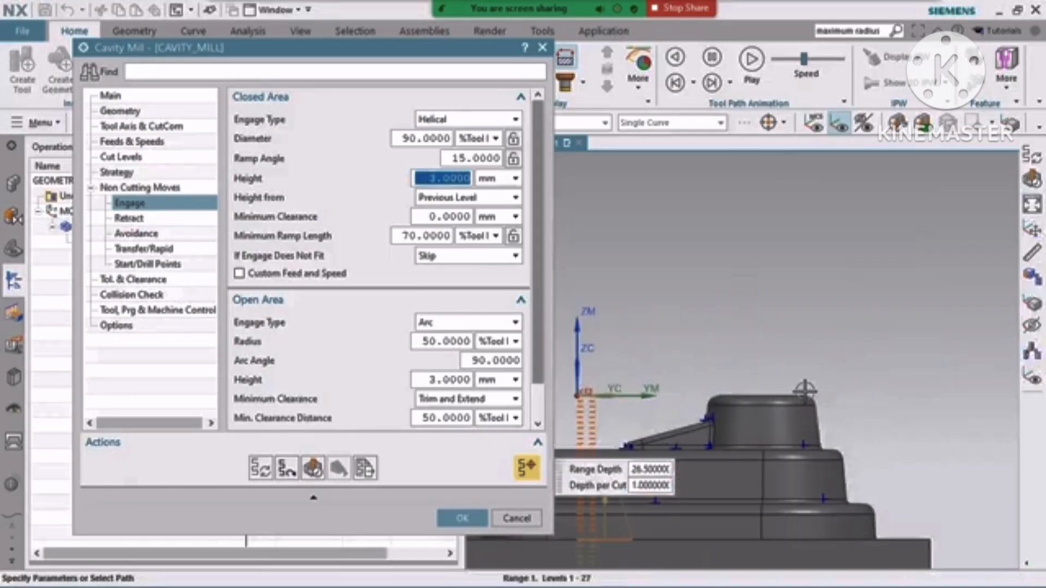
scroll(784, 392, "down", 3)
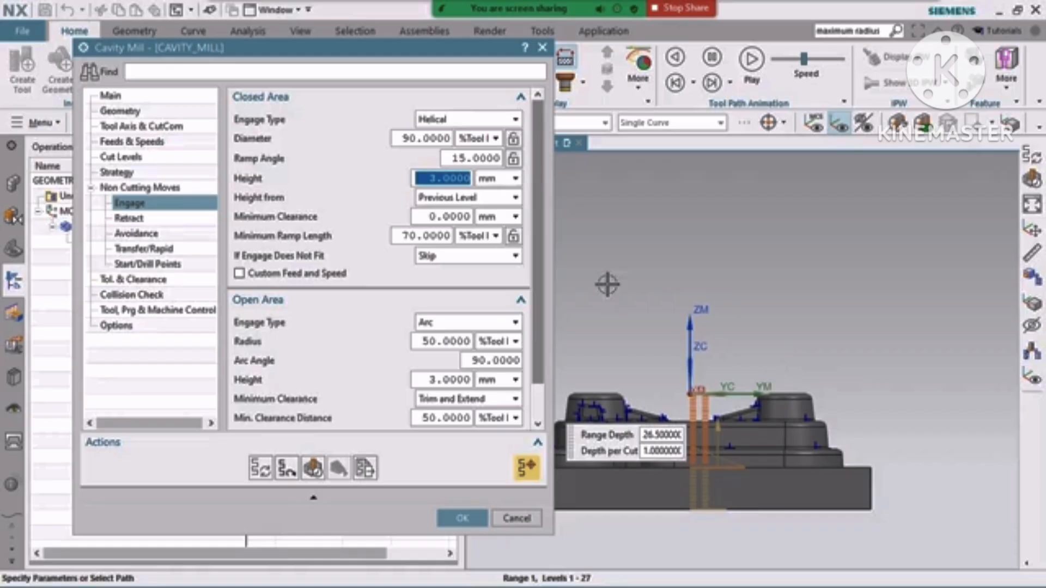
Step: Review the engage types for closed and open areas, and enter 15 as the helical engage's ramp angle
left_click(450, 121)
left_click(450, 121)
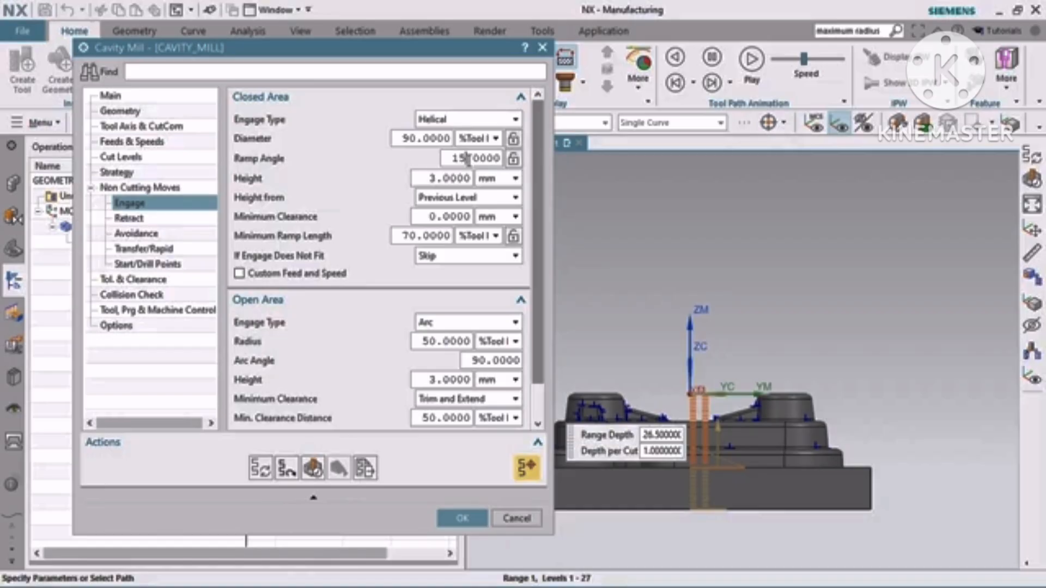
scroll(316, 298, "down", 2)
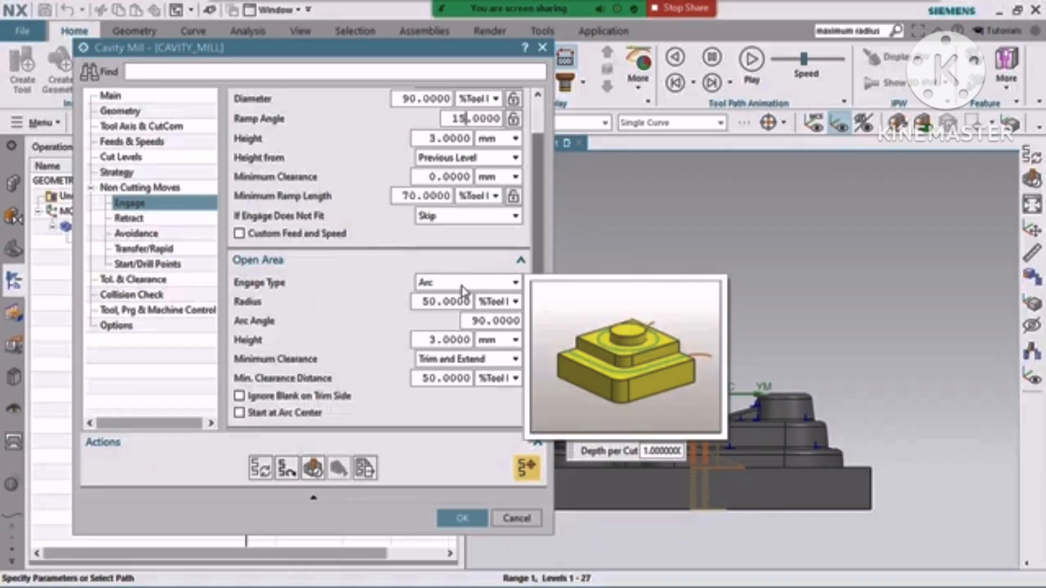
scroll(423, 240, "up", 1)
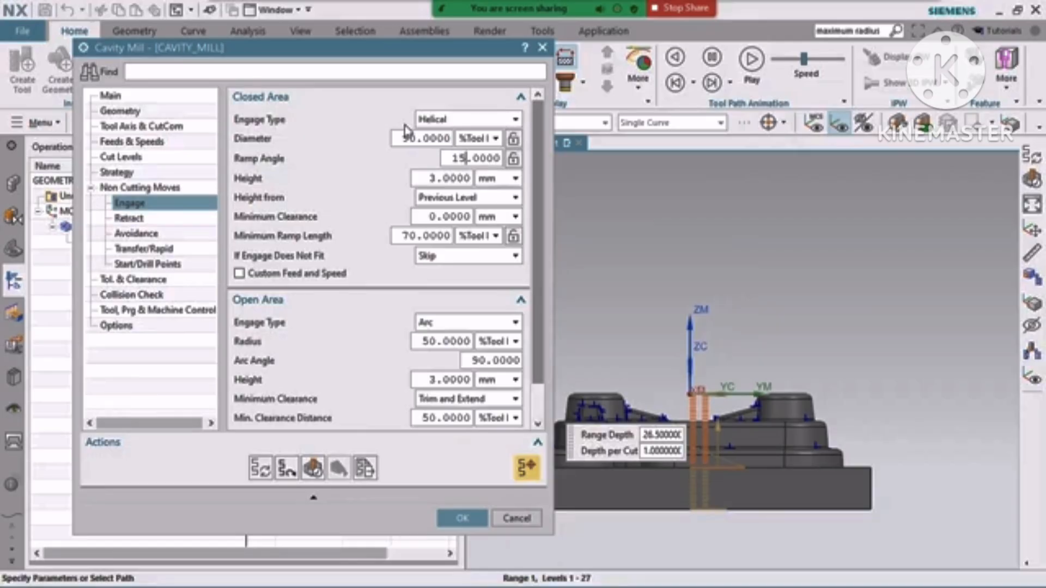
double_click(466, 159)
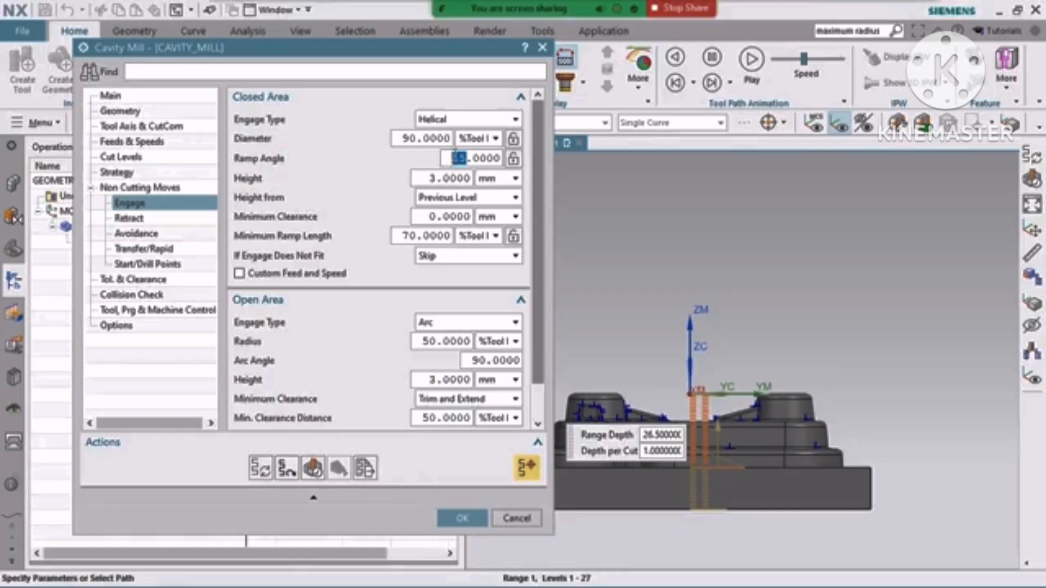
type("15")
Step: Check the retract and final retract types, and return to the engage settings with a close view of the round boss
left_click(122, 220)
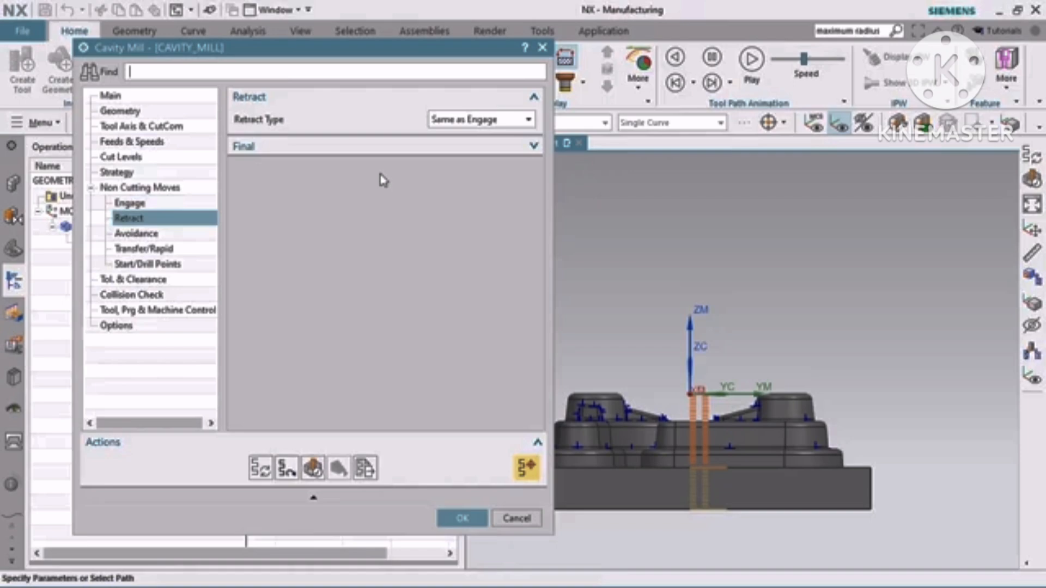
left_click(393, 144)
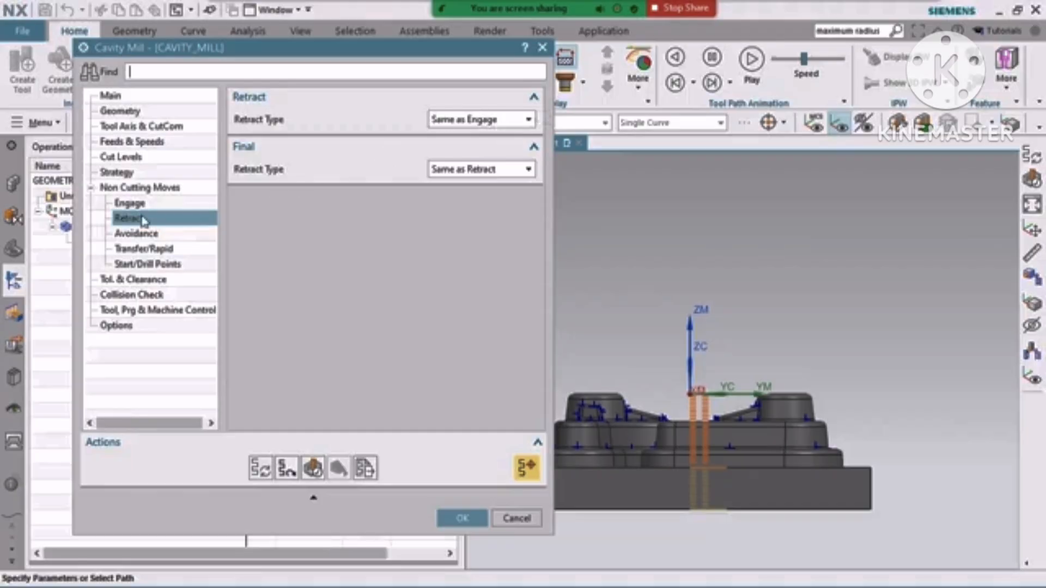
left_click(121, 204)
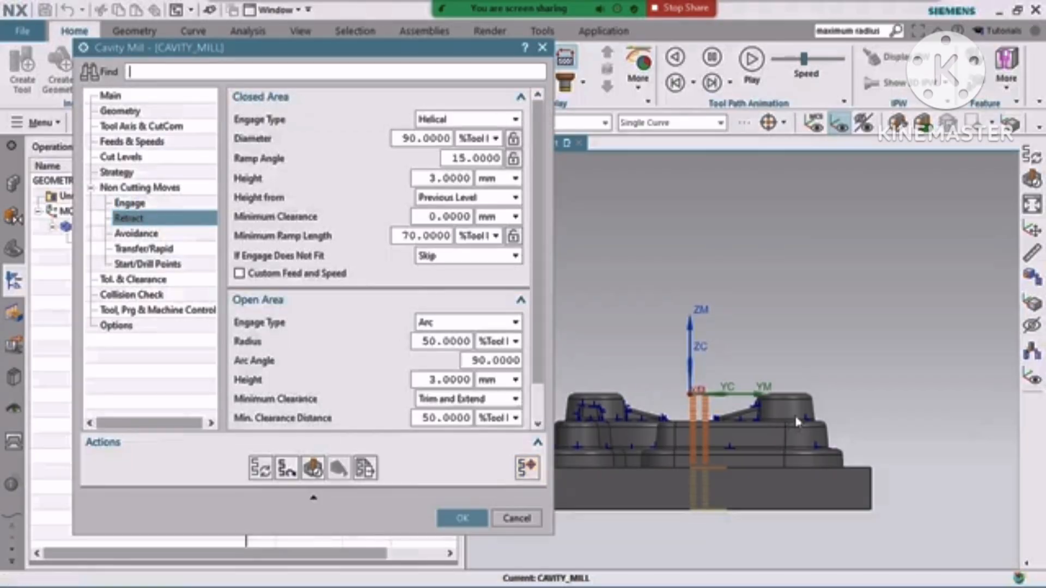
middle_click_drag(787, 429, 783, 451)
scroll(784, 436, "up", 5)
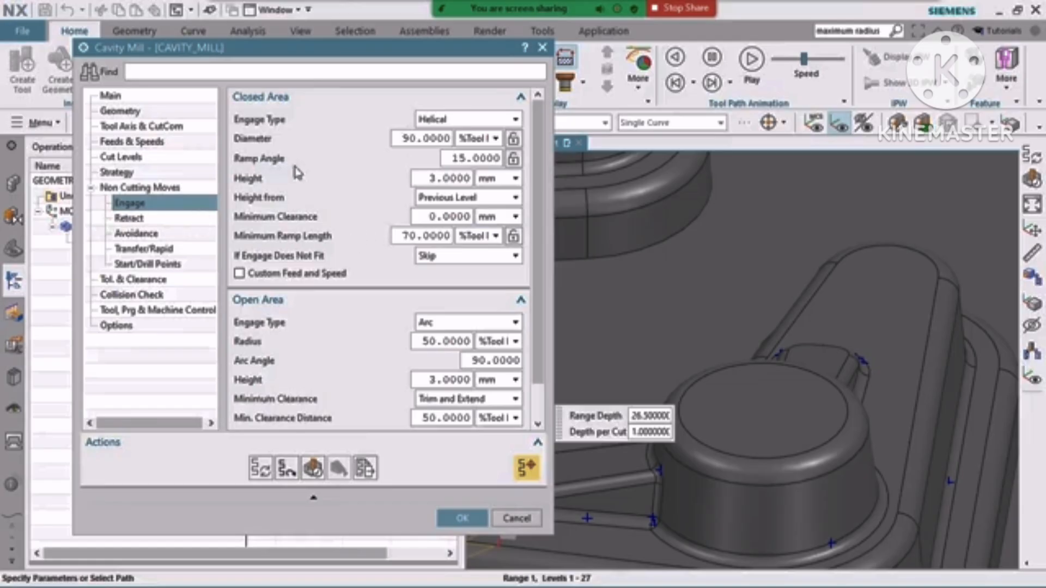
Step: Review the avoidance point options in the non-cutting moves with both raised features in view
mouse_move(447, 123)
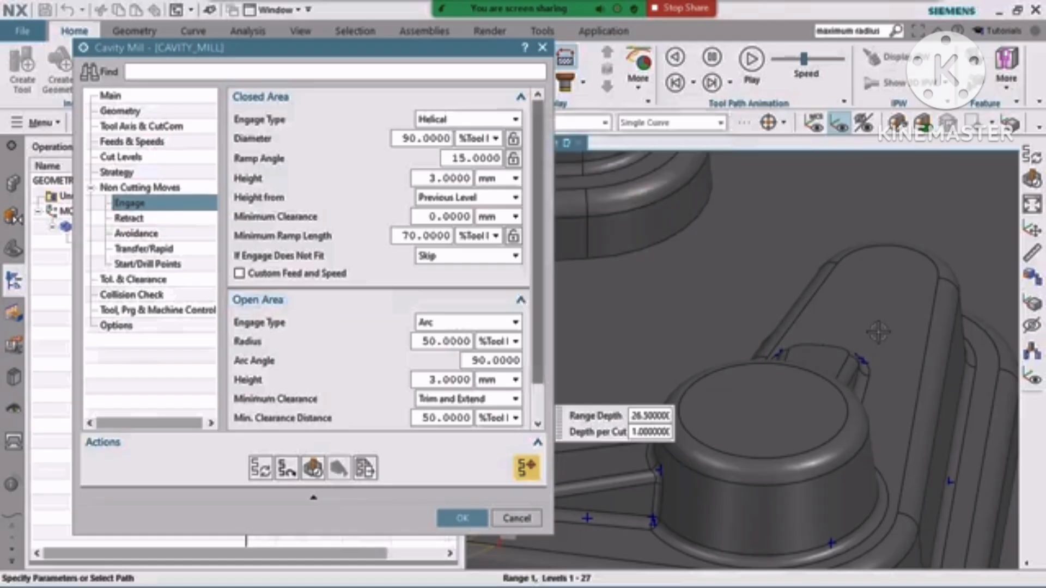
scroll(779, 305, "down", 3)
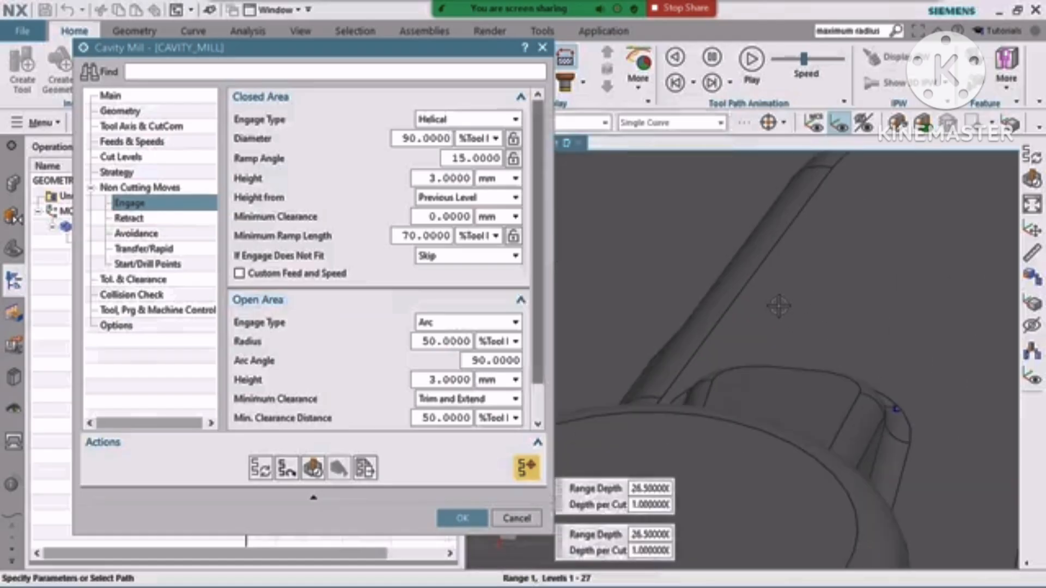
scroll(872, 339, "down", 4)
scroll(686, 277, "up", 1)
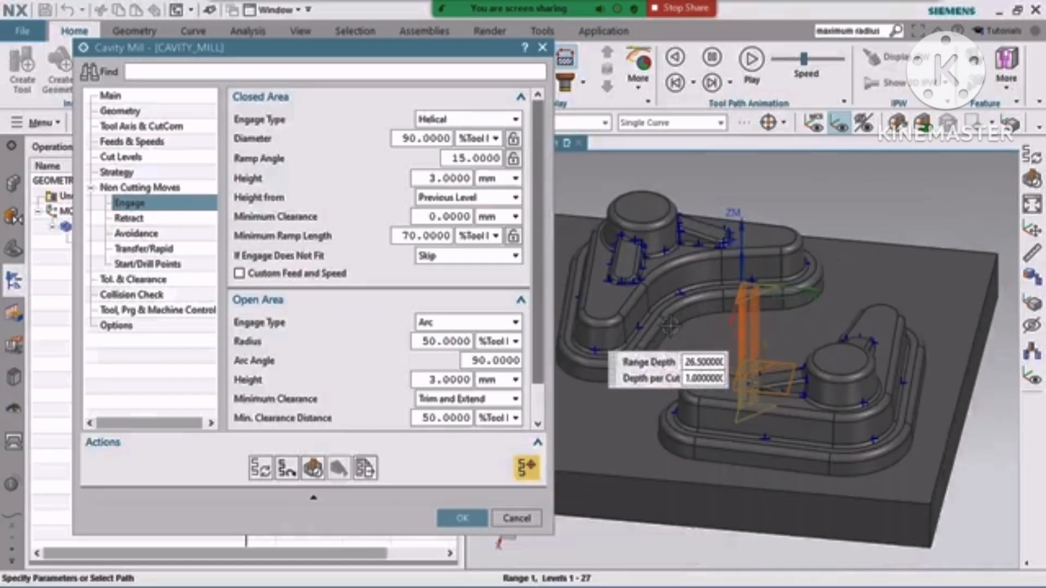
left_click(130, 234)
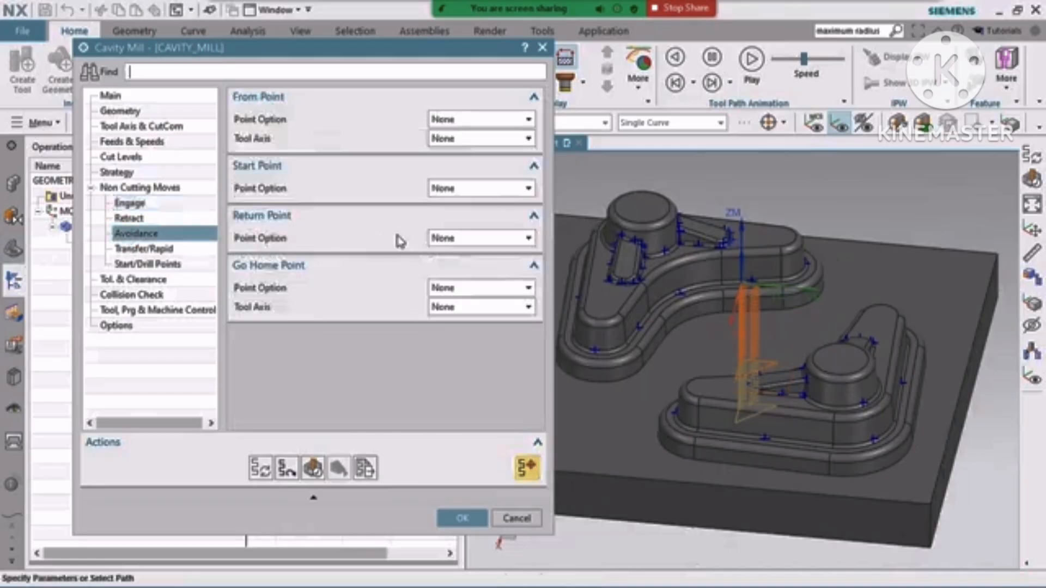
middle_click_drag(761, 283, 840, 305, "shift")
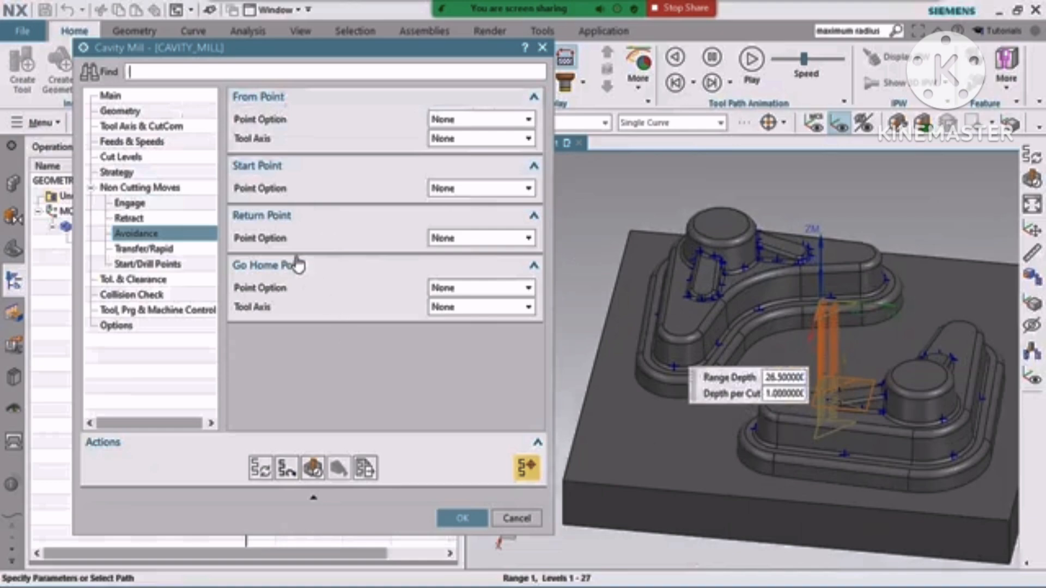
mouse_move(436, 243)
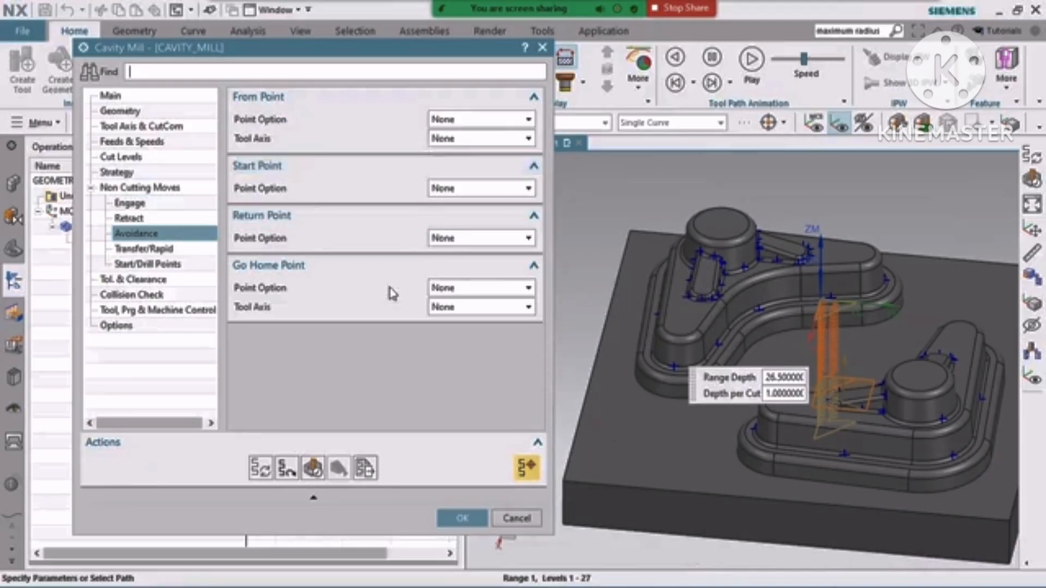
Step: Review the transfer types between and within regions, keeping Clearance - Tool Axis between regions
left_click(144, 248)
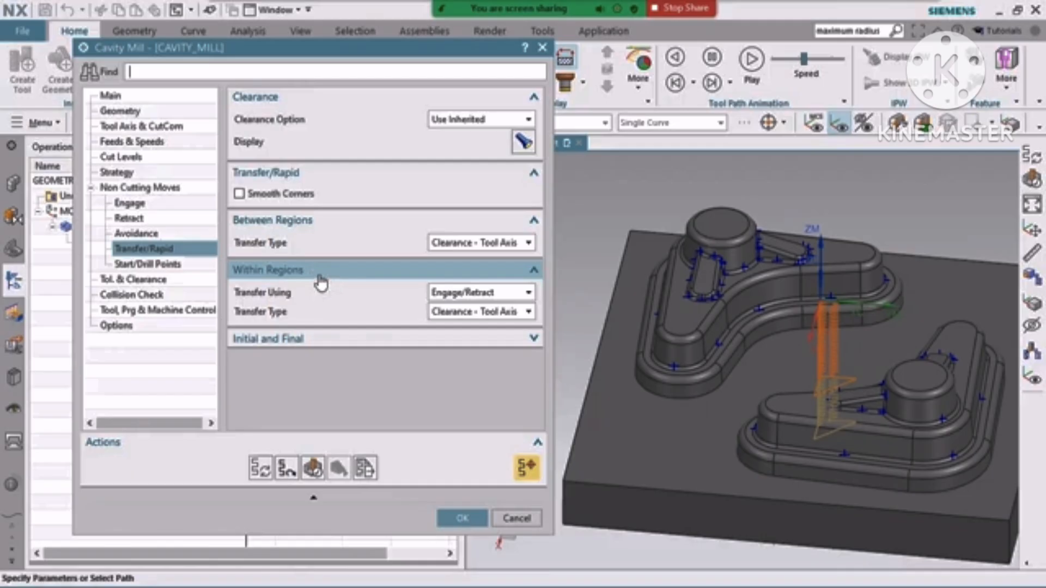
mouse_move(479, 301)
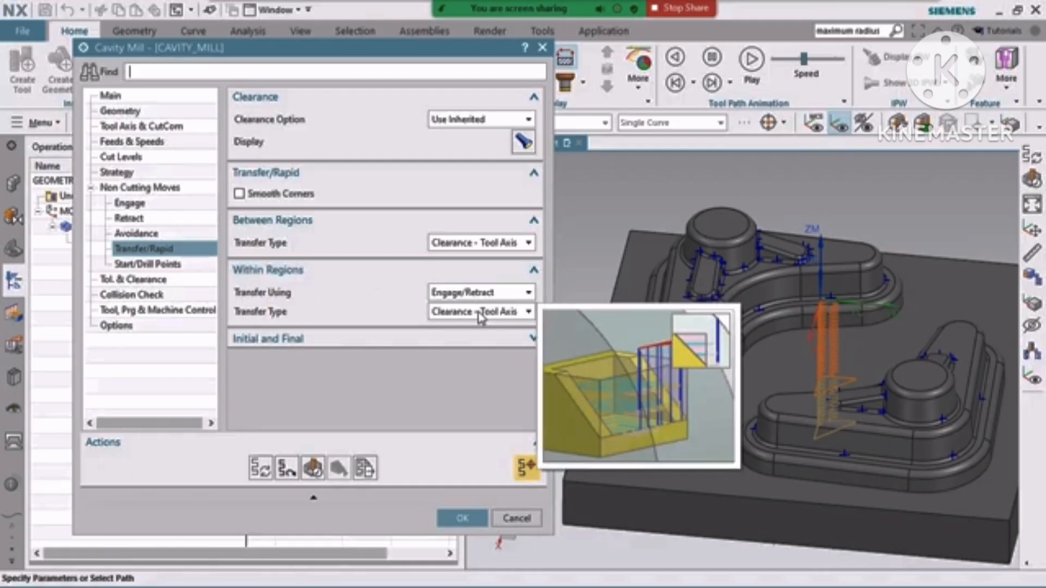
left_click(480, 312)
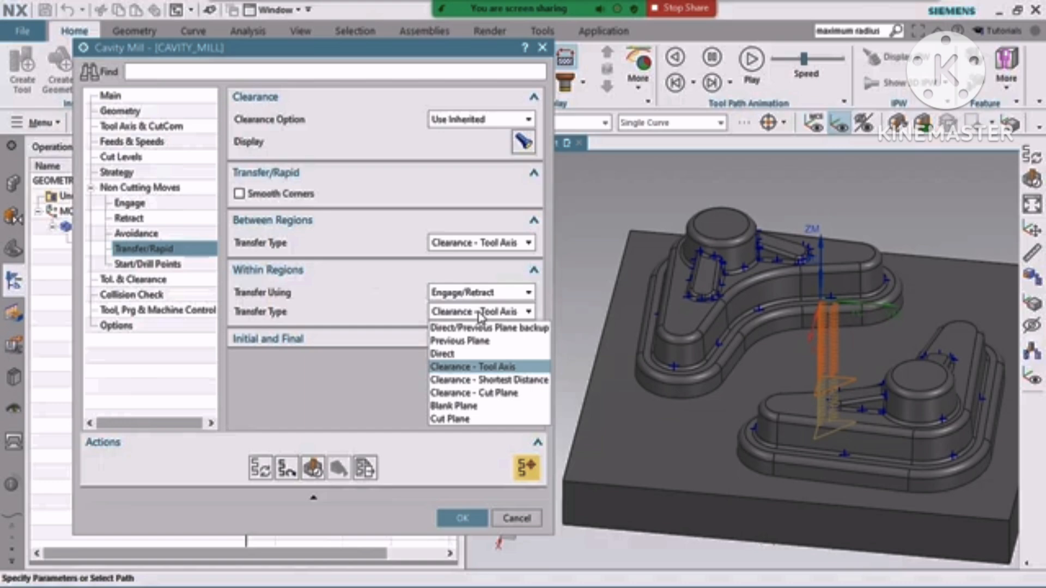
left_click(480, 316)
mouse_move(465, 320)
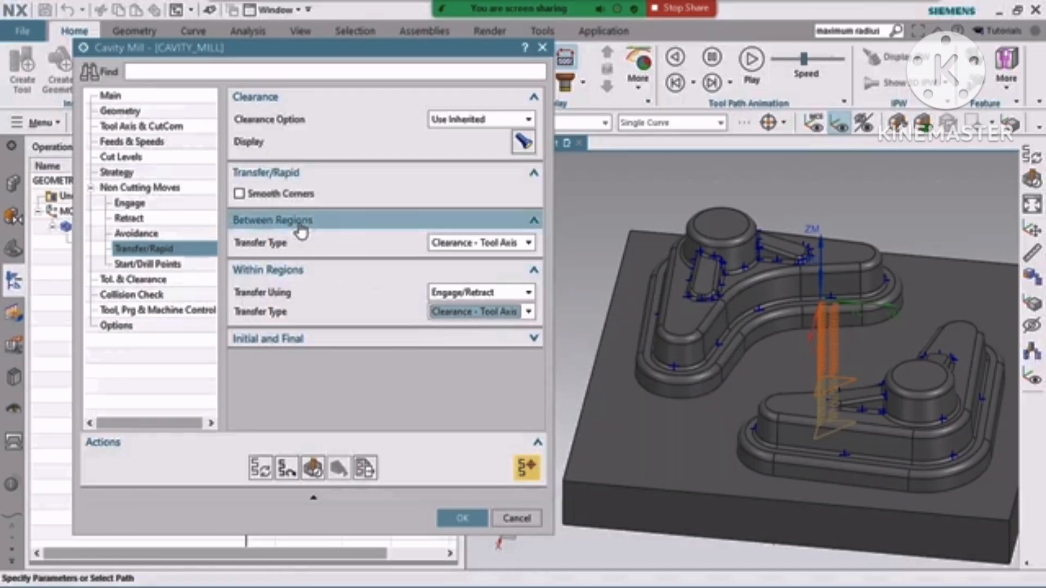
left_click(468, 244)
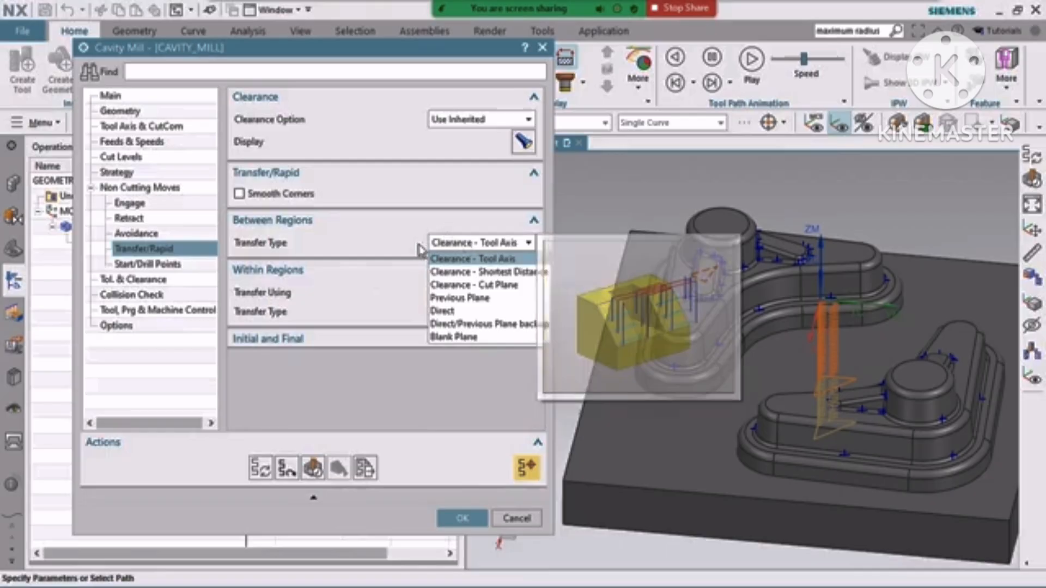
left_click(447, 259)
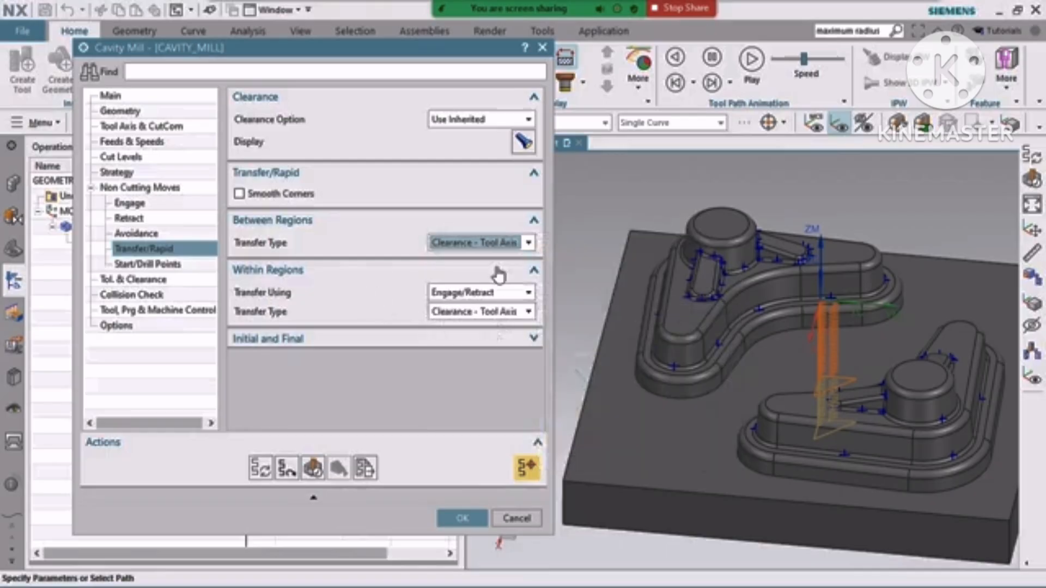
left_click(493, 315)
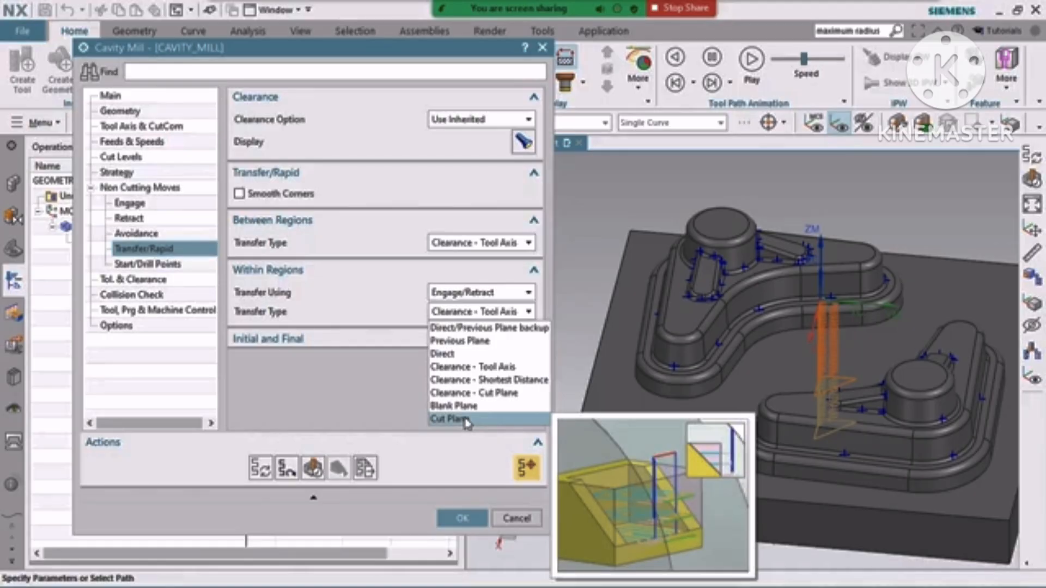
Step: Check the operation's tolerance and clearance values and its collision check options
left_click(132, 286)
left_click(139, 279)
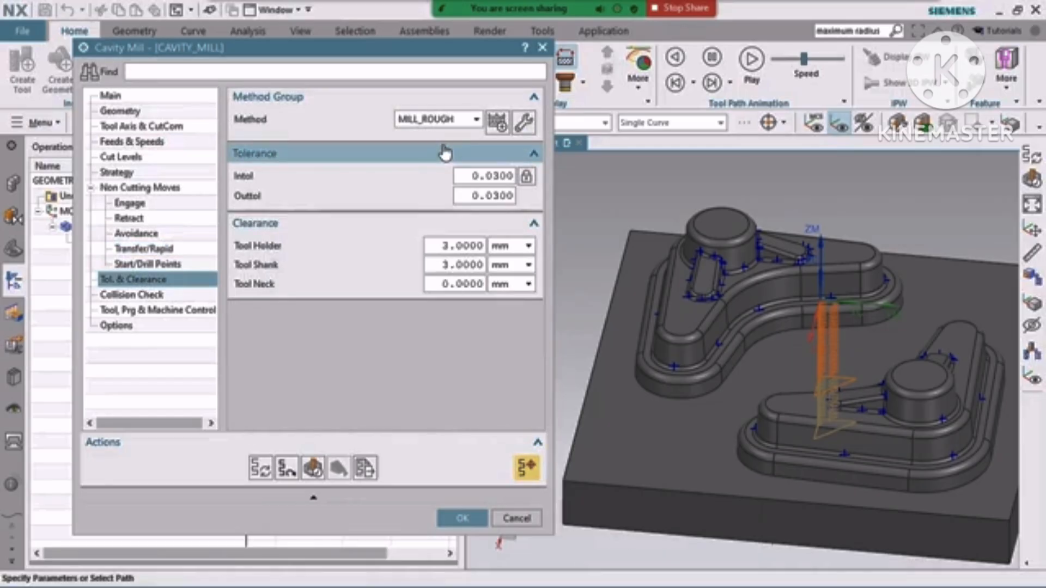
left_click(133, 294)
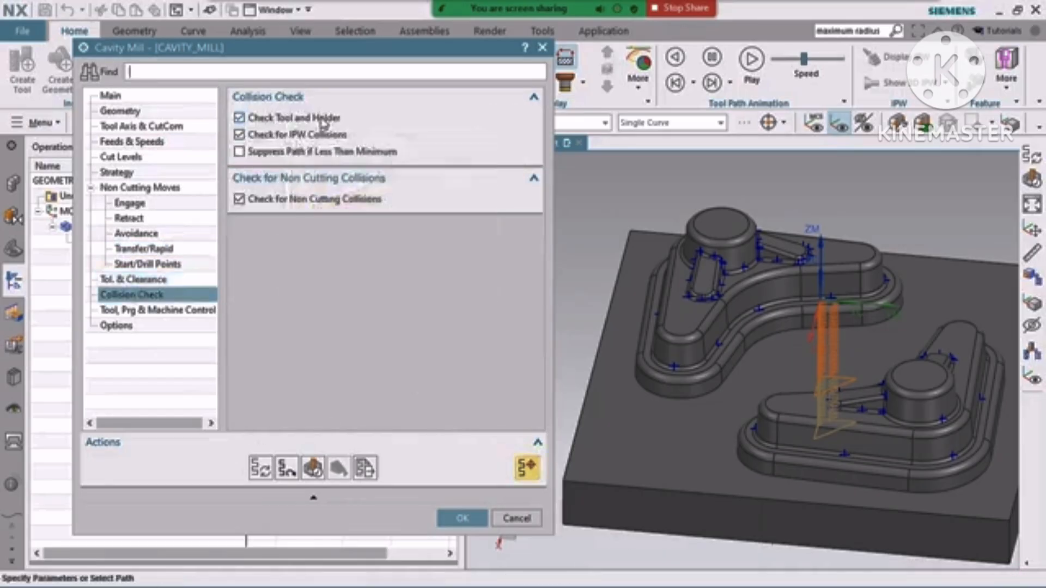
Step: Expand the output and tool change settings and review the tool, program and machine control parameters
left_click(141, 310)
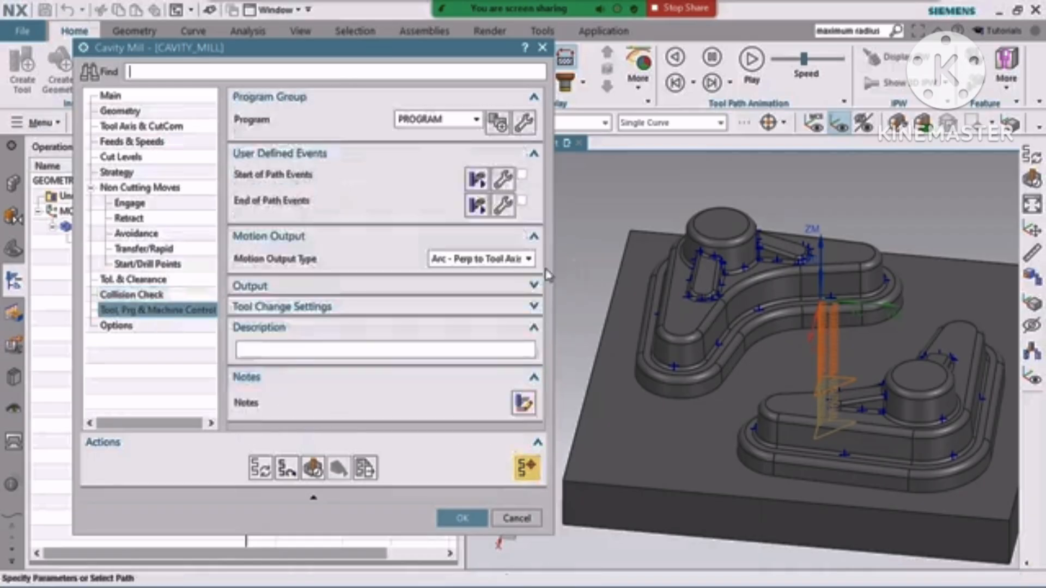
left_click(414, 286)
scroll(416, 254, "down", 2)
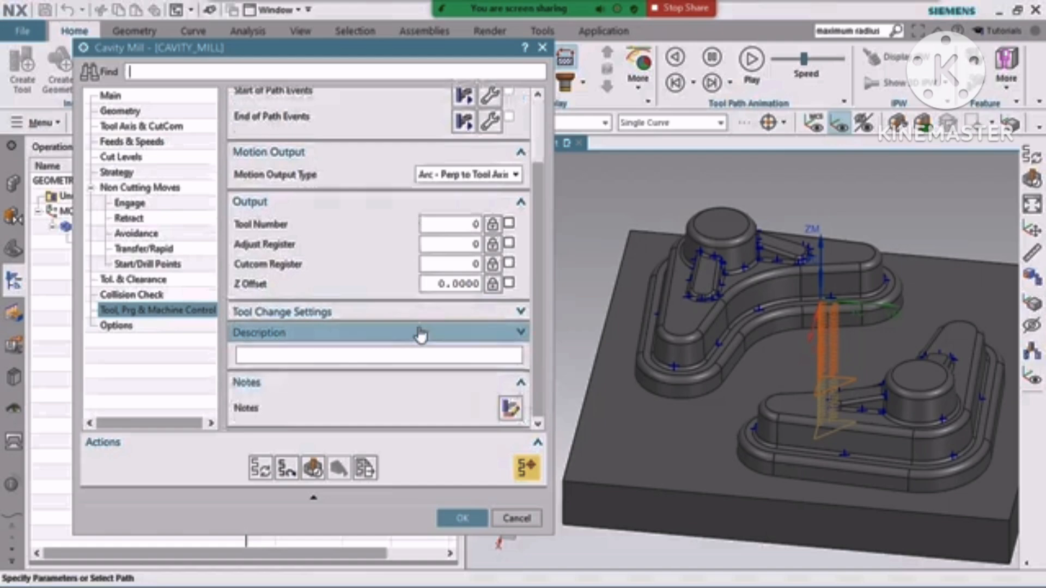
left_click(420, 334)
left_click(405, 342)
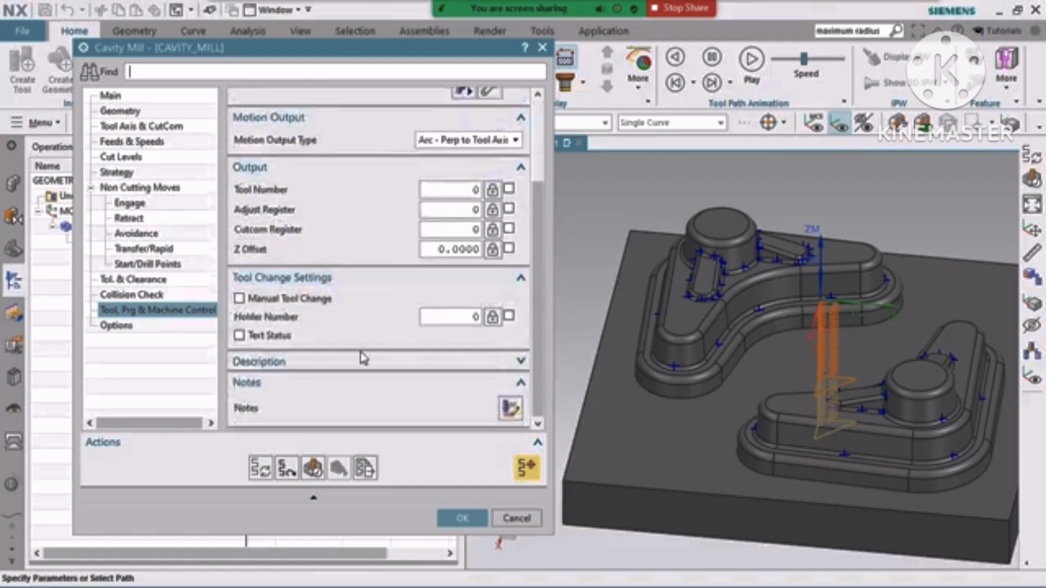
left_click(354, 362)
scroll(354, 265, "up", 3)
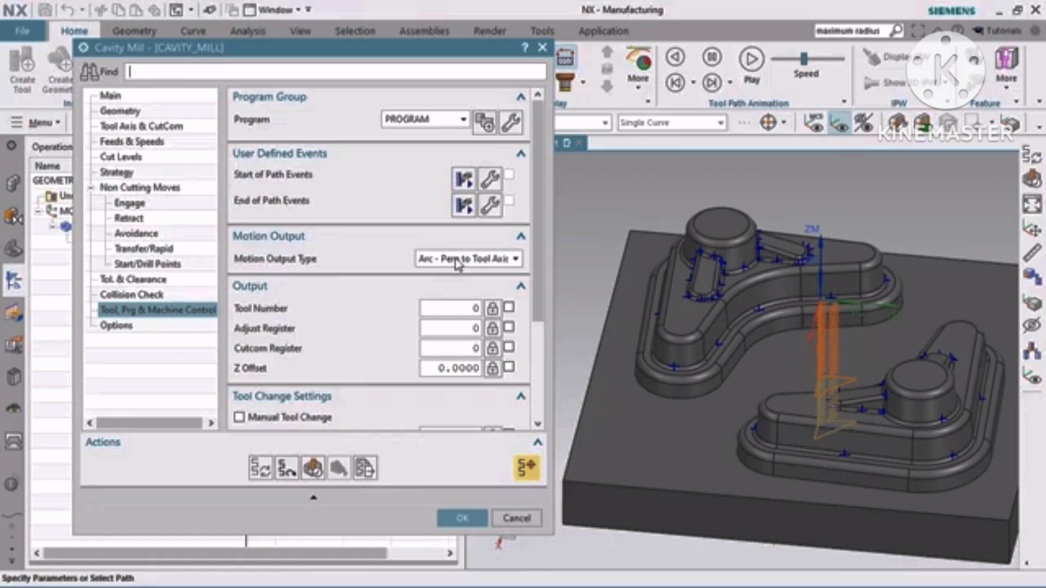
Step: Recheck Intol and Outtol and review the motion output types, keeping Arc - Perp to Tool Axis
left_click(136, 279)
left_click_drag(500, 174, 493, 195)
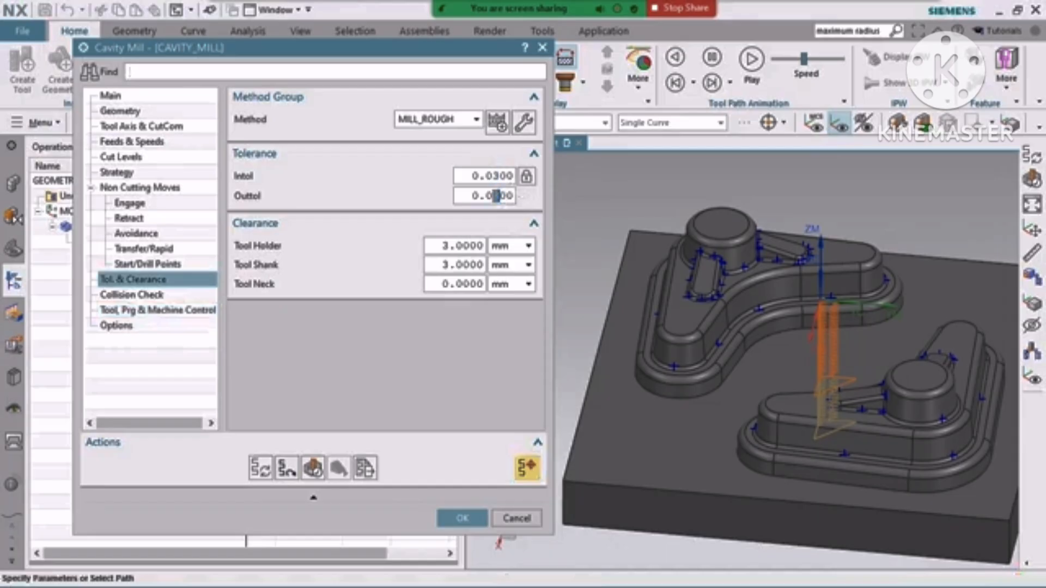
left_click(144, 314)
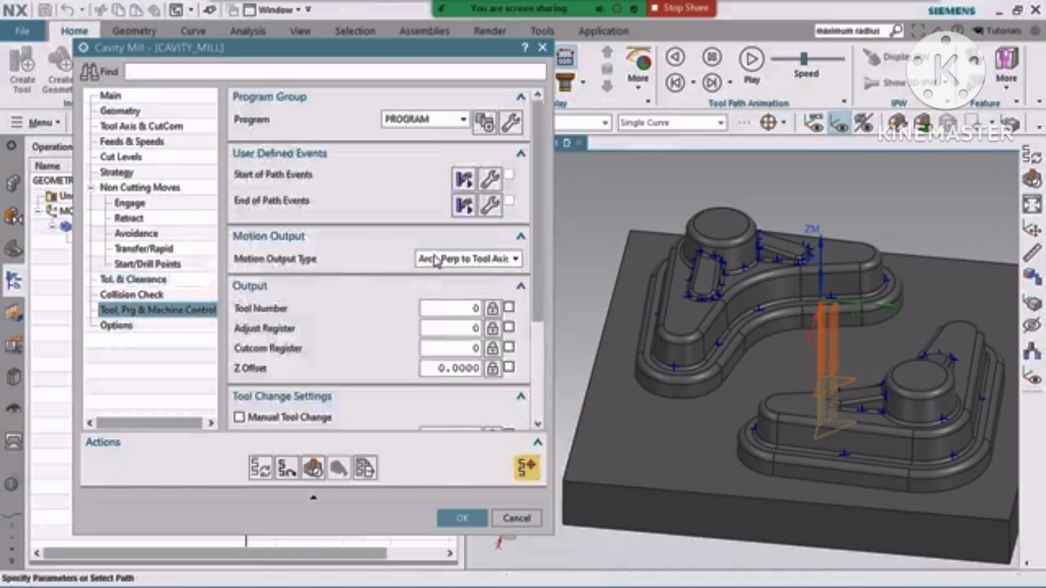
left_click(436, 260)
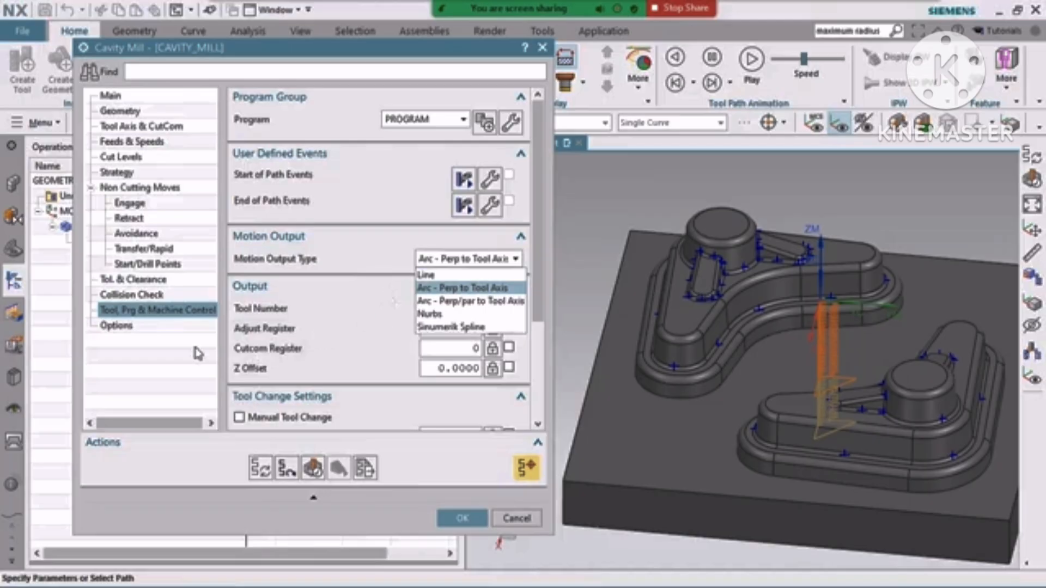
left_click(108, 326)
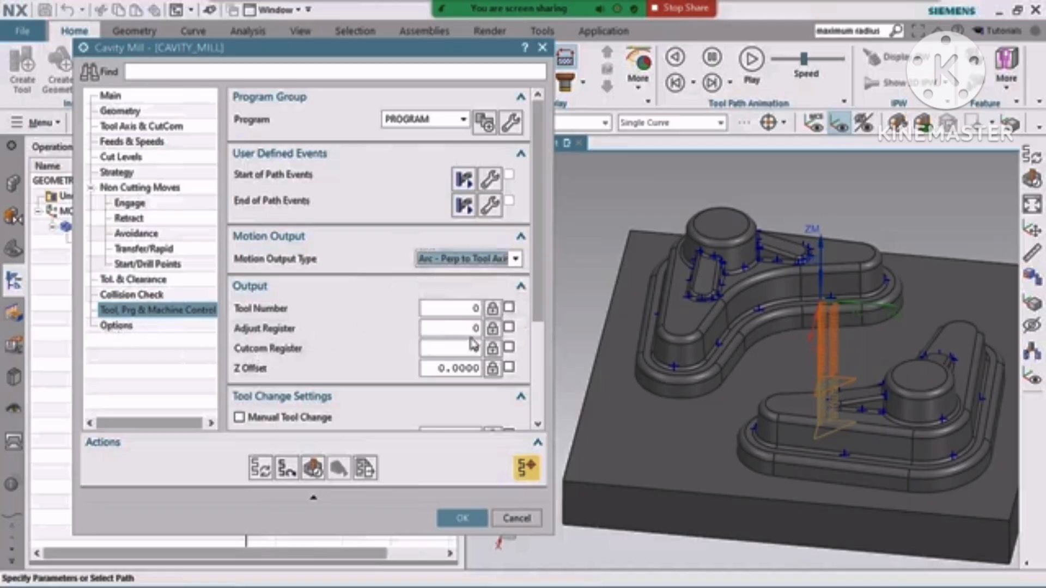
Step: Check the display and layer options, and return to the operation's main settings with the whole part in view
left_click(109, 325)
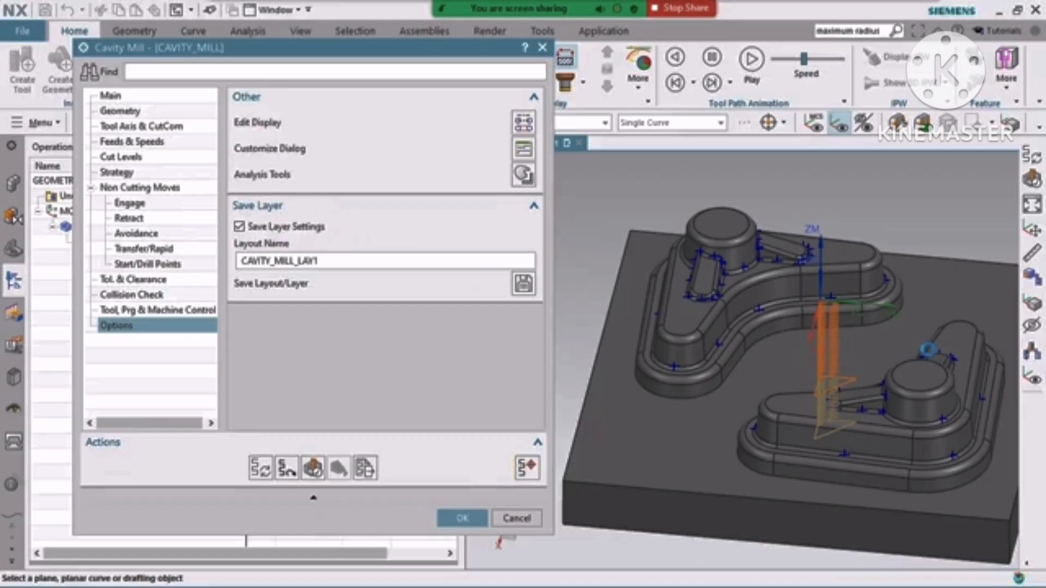
scroll(812, 327, "down", 4)
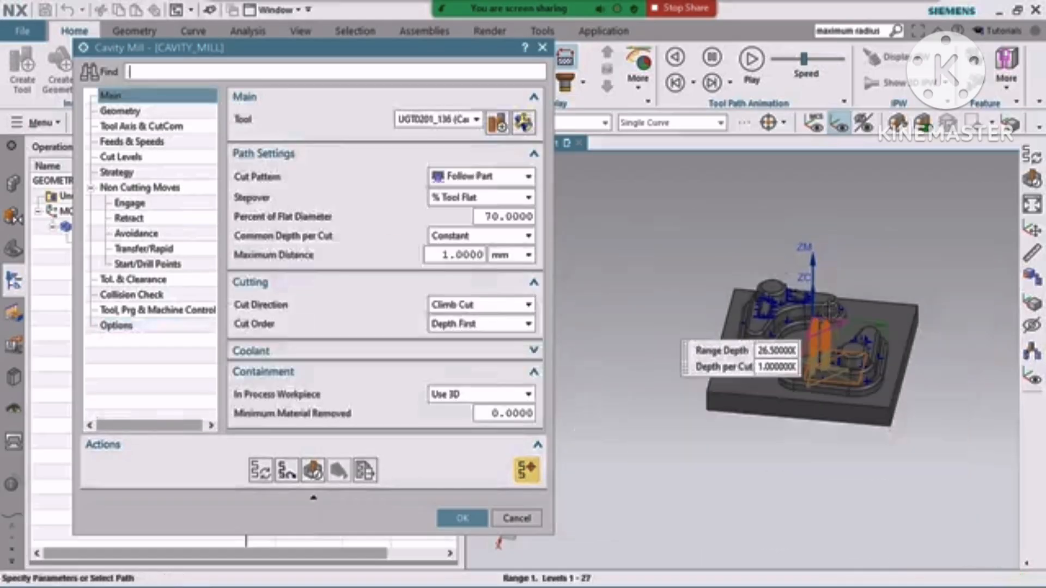
scroll(799, 281, "up", 2)
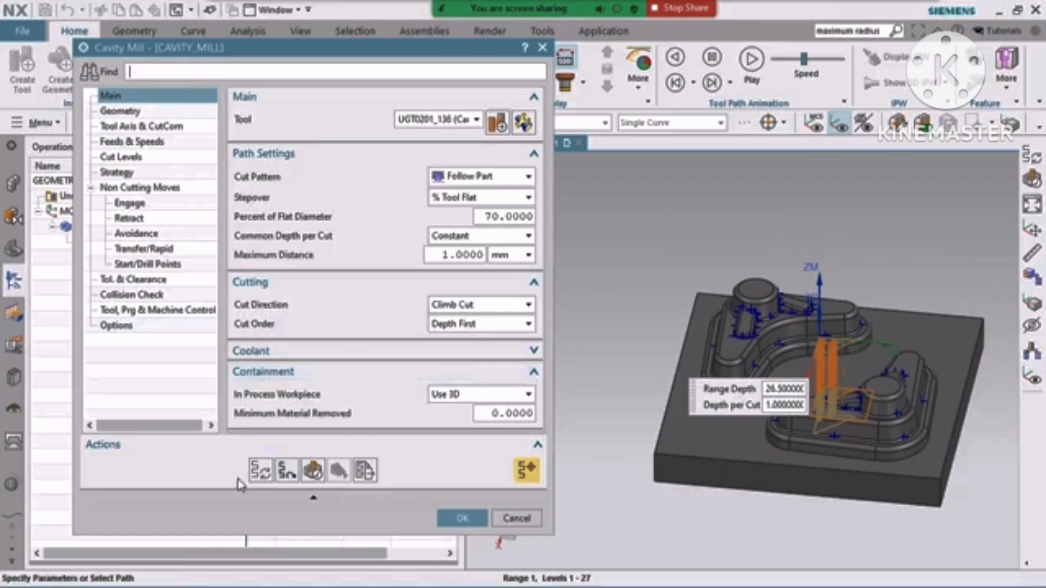
Step: Open the verification of the Cavity Mill tool path and examine its cutting and non-cutting motions over the part
left_click(312, 472)
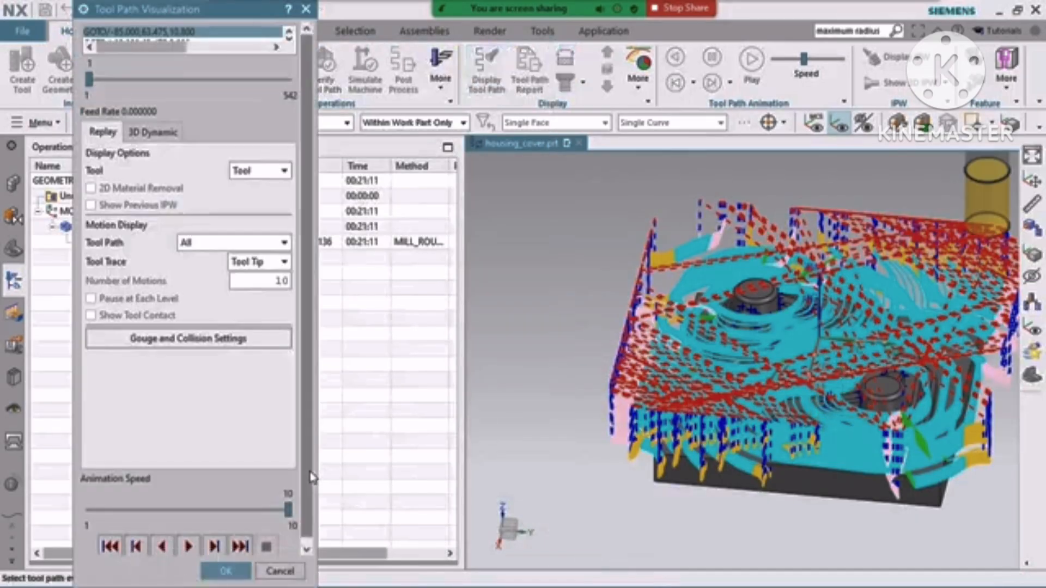
left_click_drag(140, 8, 143, 17)
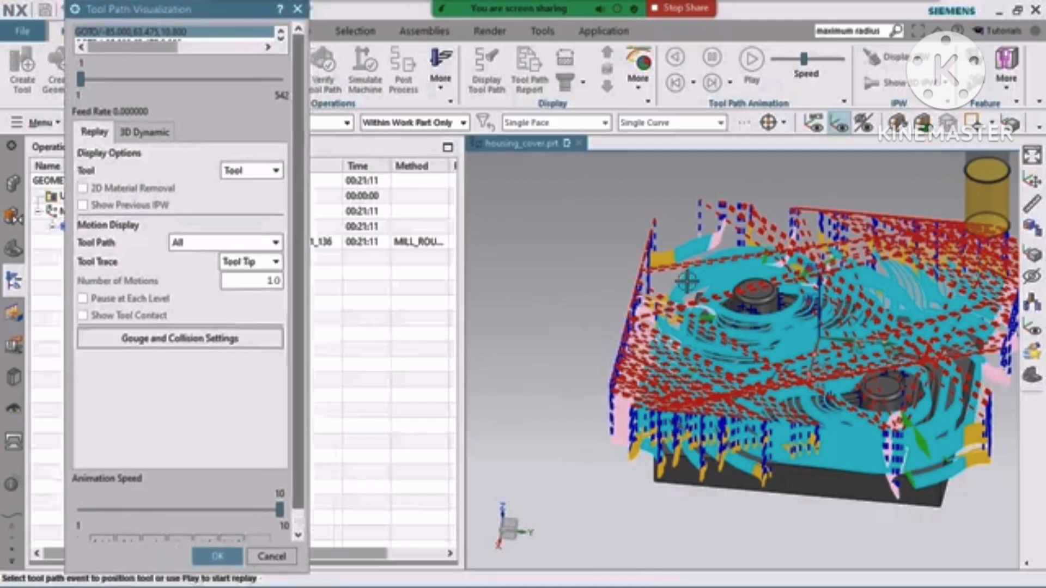
scroll(563, 443, "down", 2)
scroll(576, 484, "down", 2)
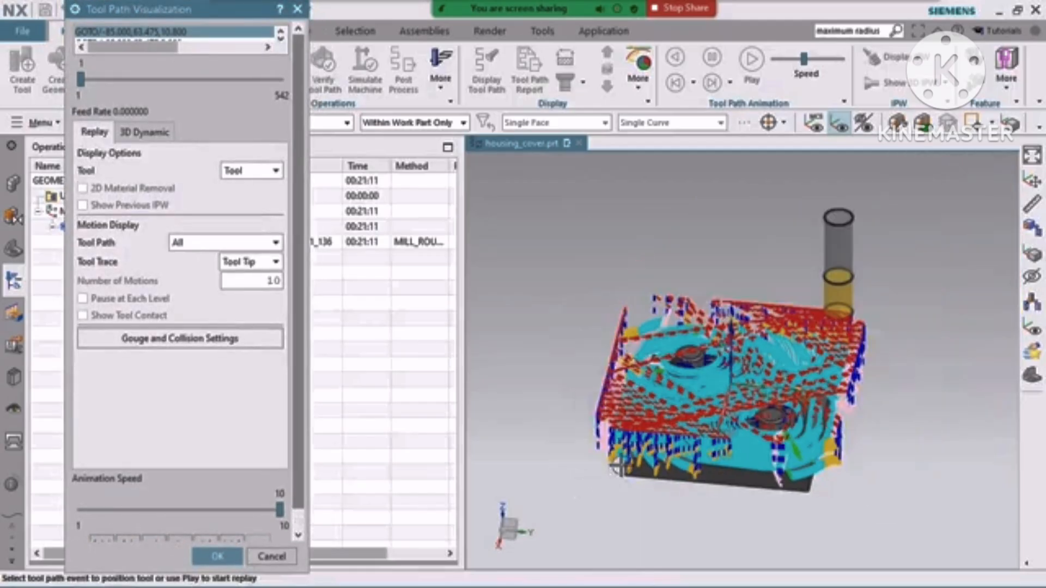
scroll(789, 352, "up", 2)
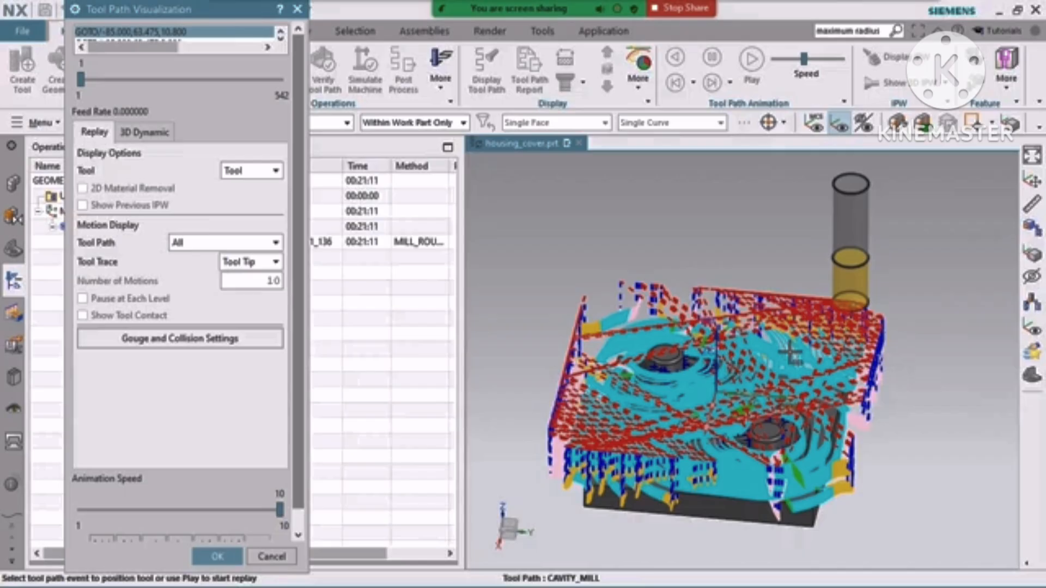
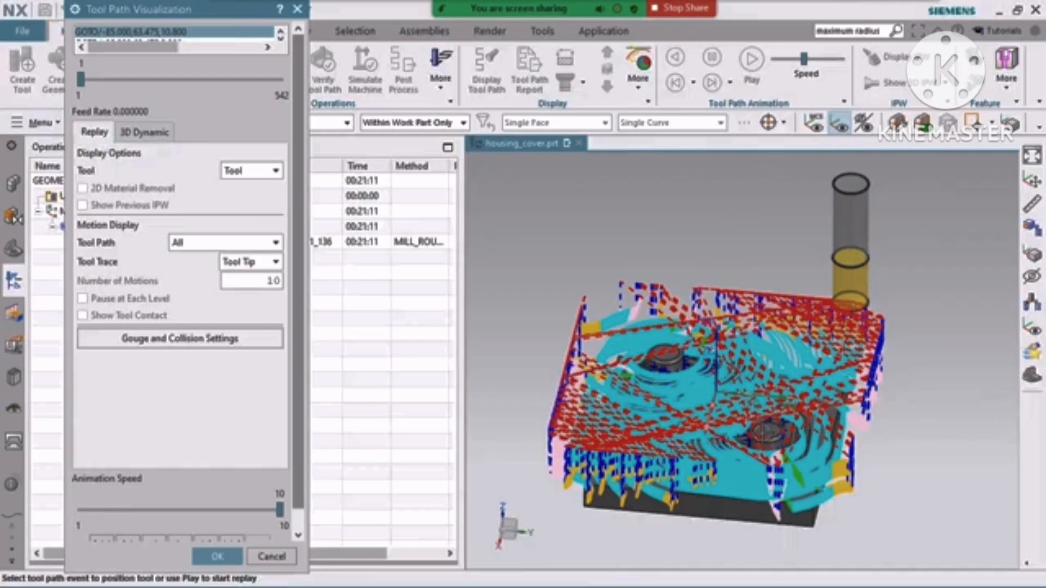
Step: Start the 3D dynamic material removal simulation of the Cavity Mill tool path at animation speed 5
left_click(144, 132)
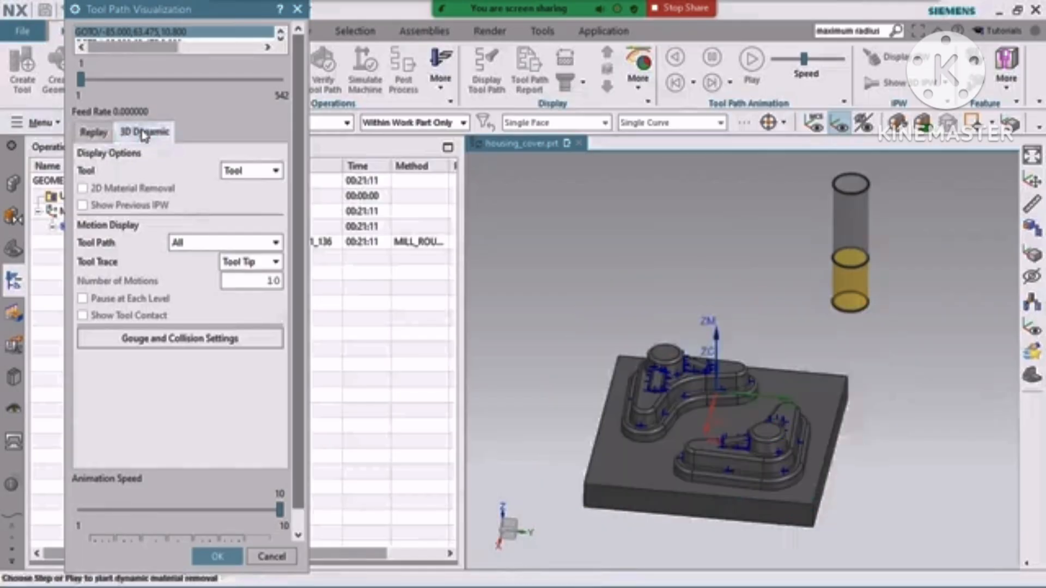
left_click(183, 511)
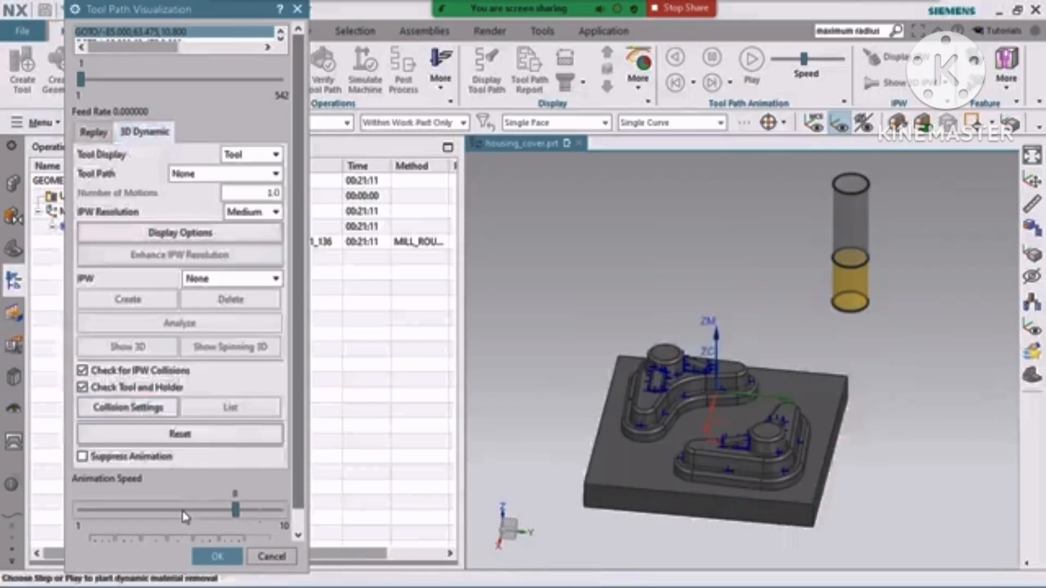
left_click(161, 509)
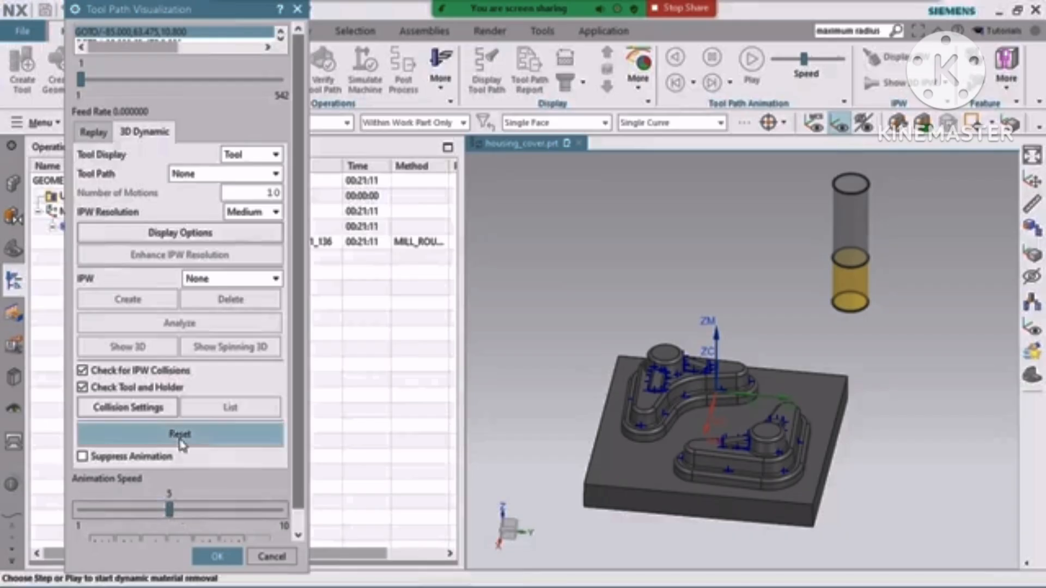
scroll(165, 510, "down", 1)
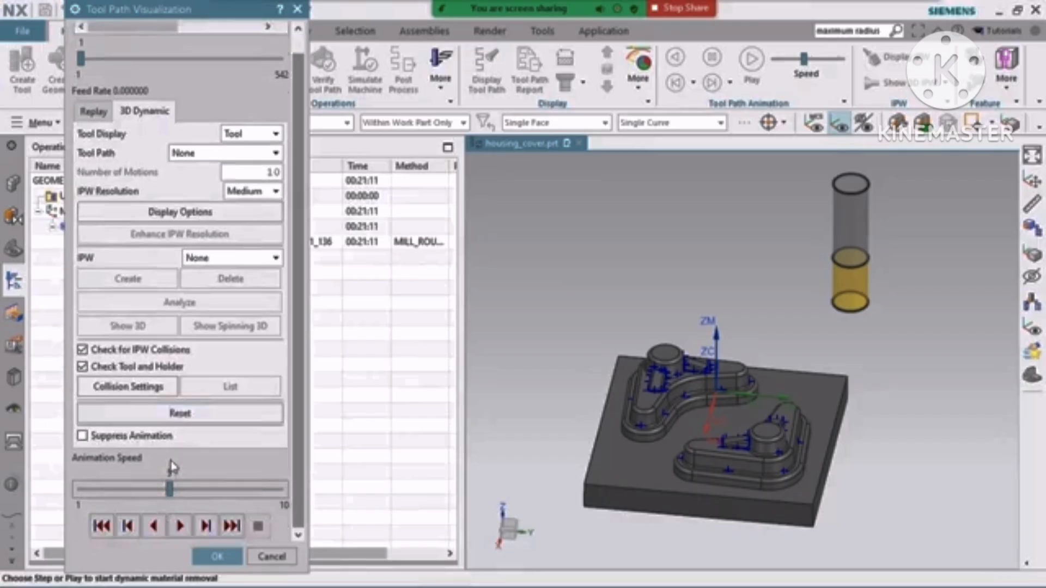
mouse_move(170, 489)
left_click(179, 526)
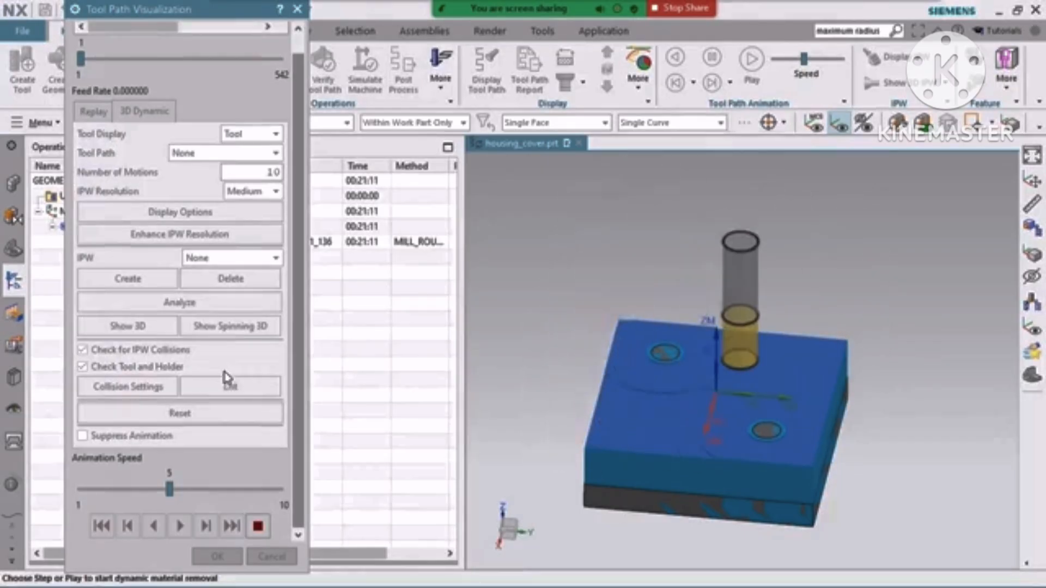
Step: Raise the running simulation's animation speed to 8 and close the tool path verification when it finishes
left_click_drag(168, 489, 213, 489)
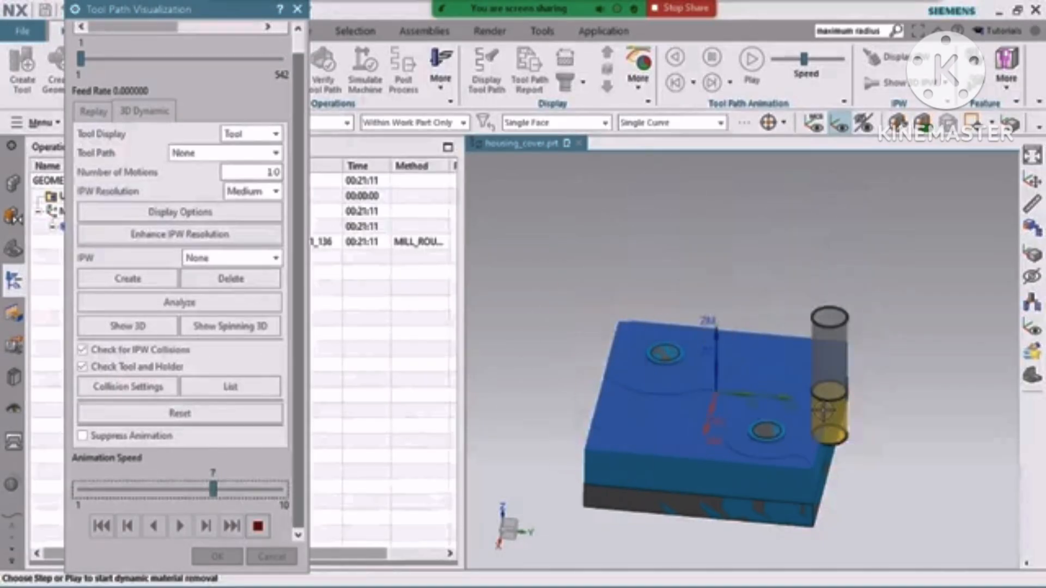
left_click(232, 490)
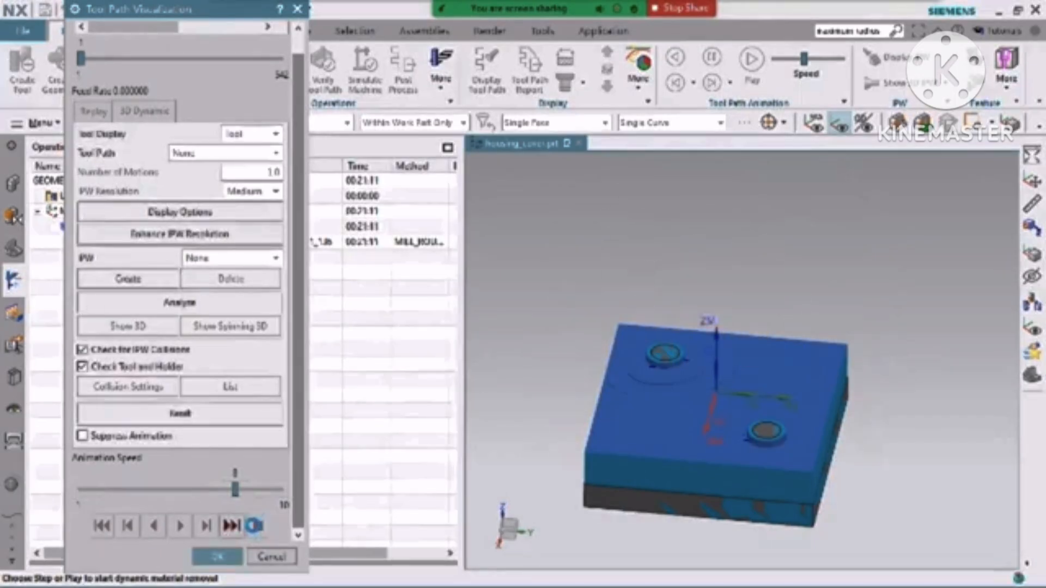
left_click(218, 557)
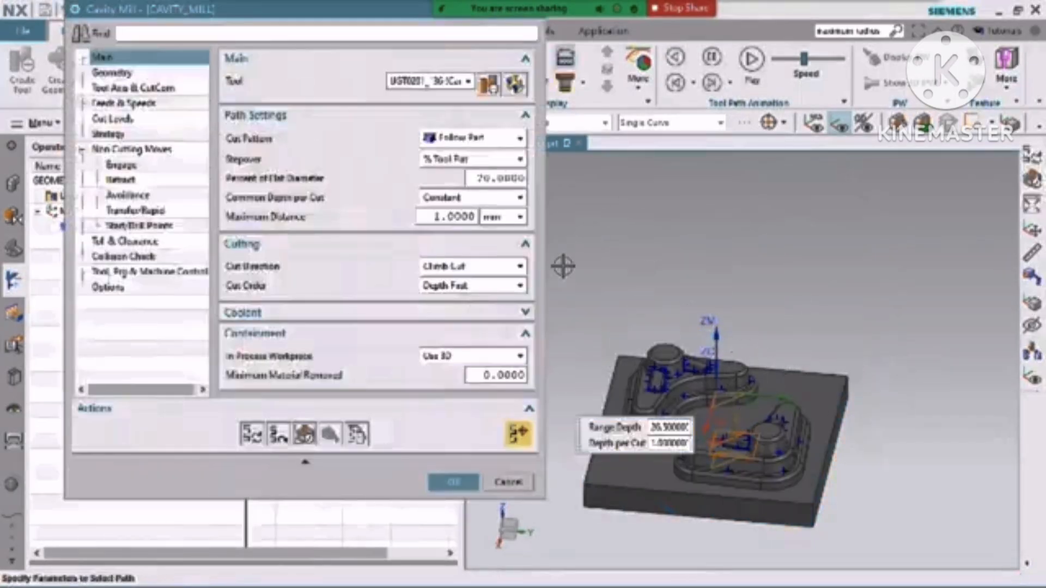
Step: Set the cut pattern to Follow Periphery and the maximum distance to 2 mm, and regenerate the Cavity Mill tool path
left_click(456, 142)
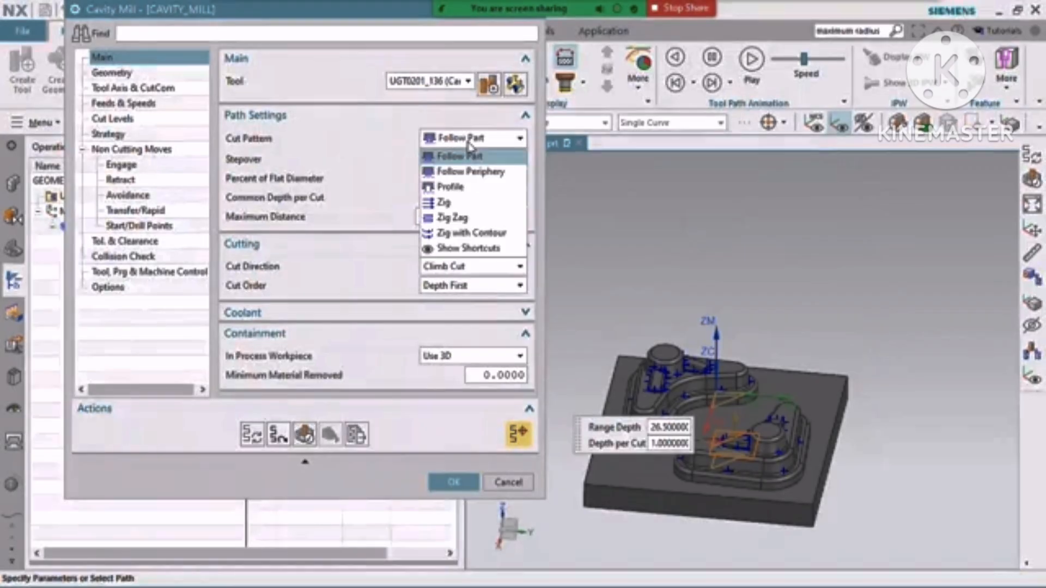
left_click(487, 173)
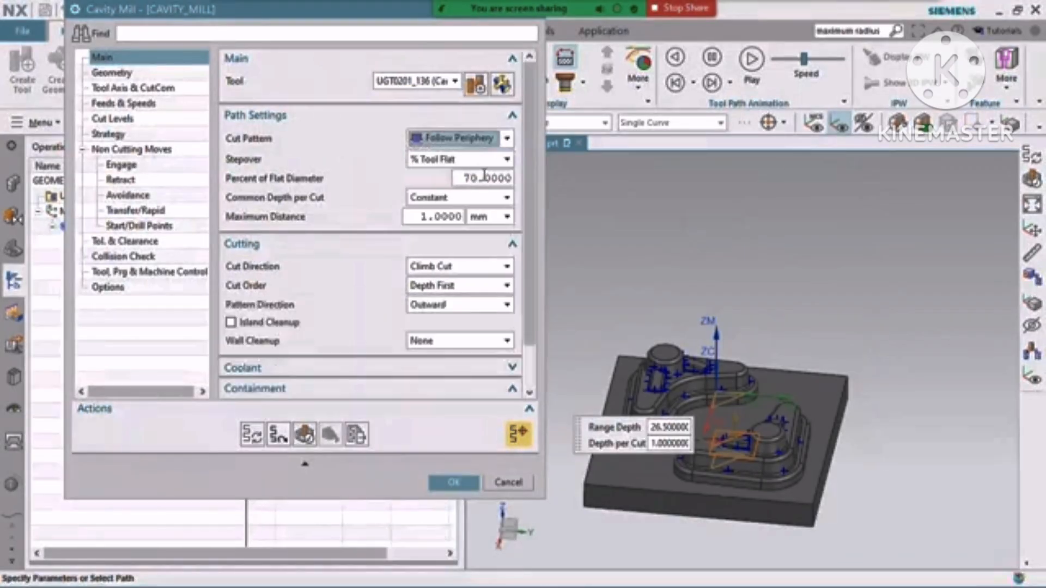
double_click(420, 217)
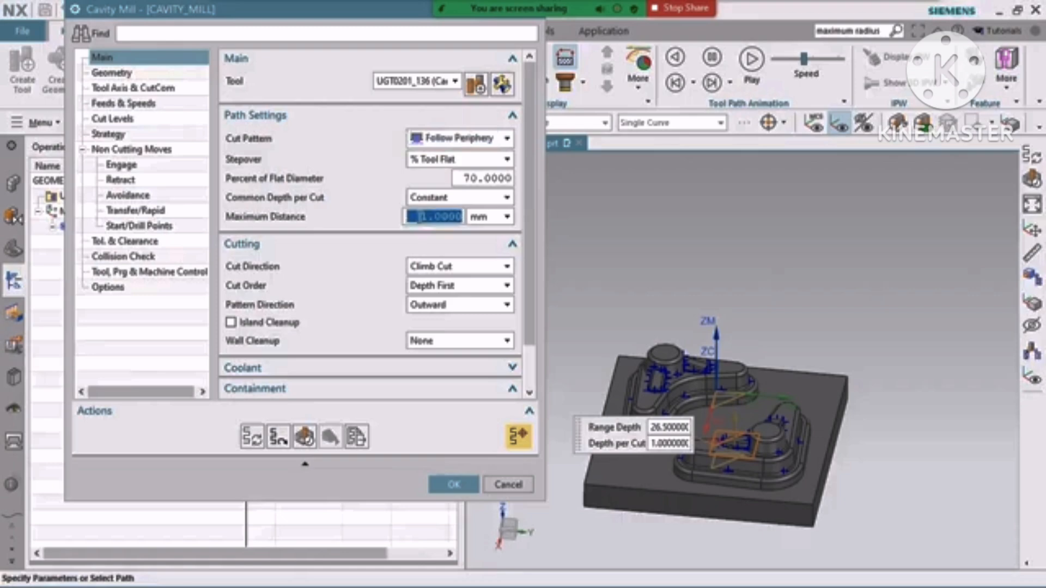
type("2")
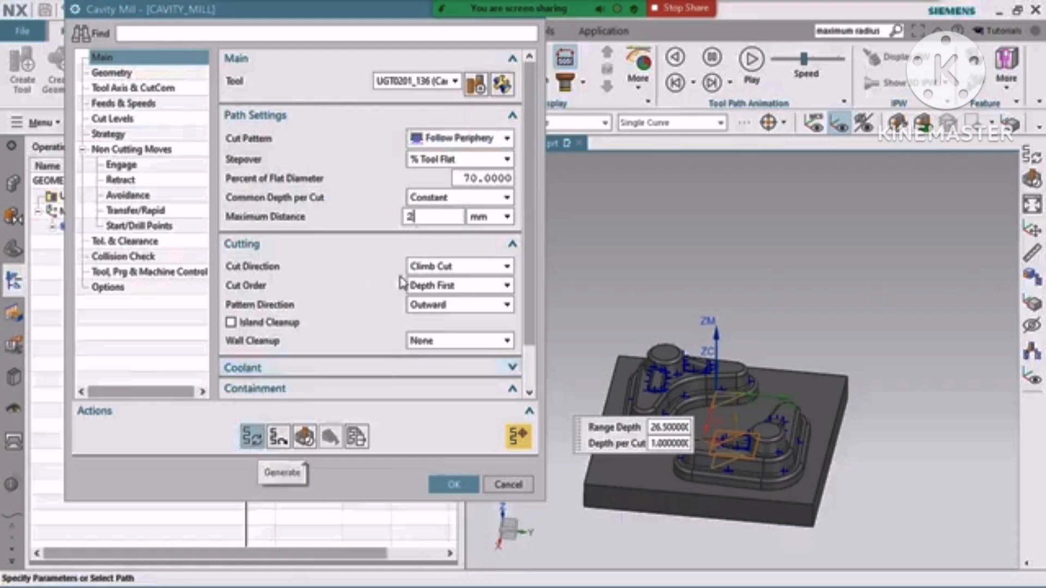
left_click(447, 145)
left_click(458, 141)
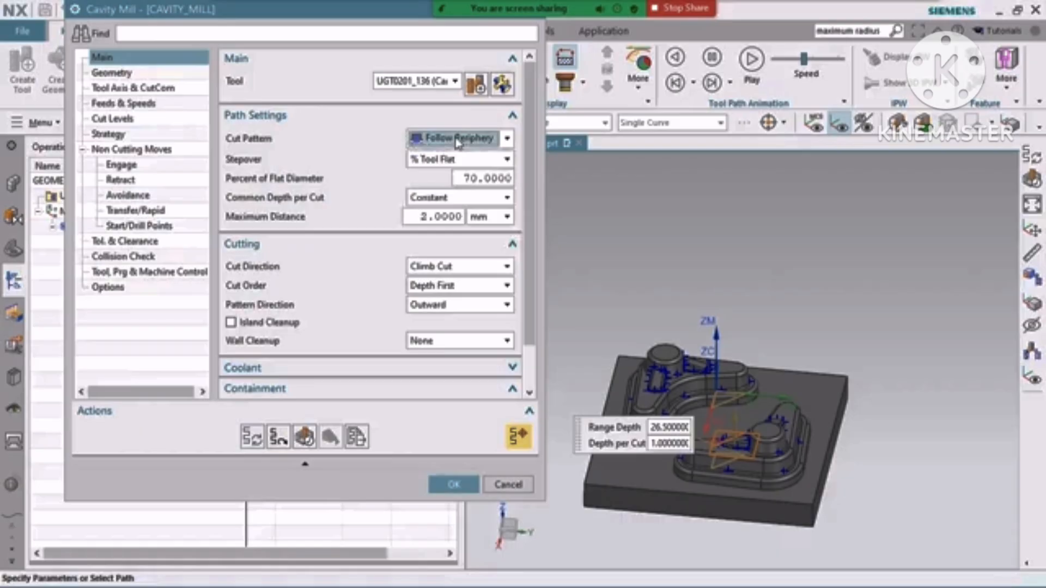
left_click(252, 436)
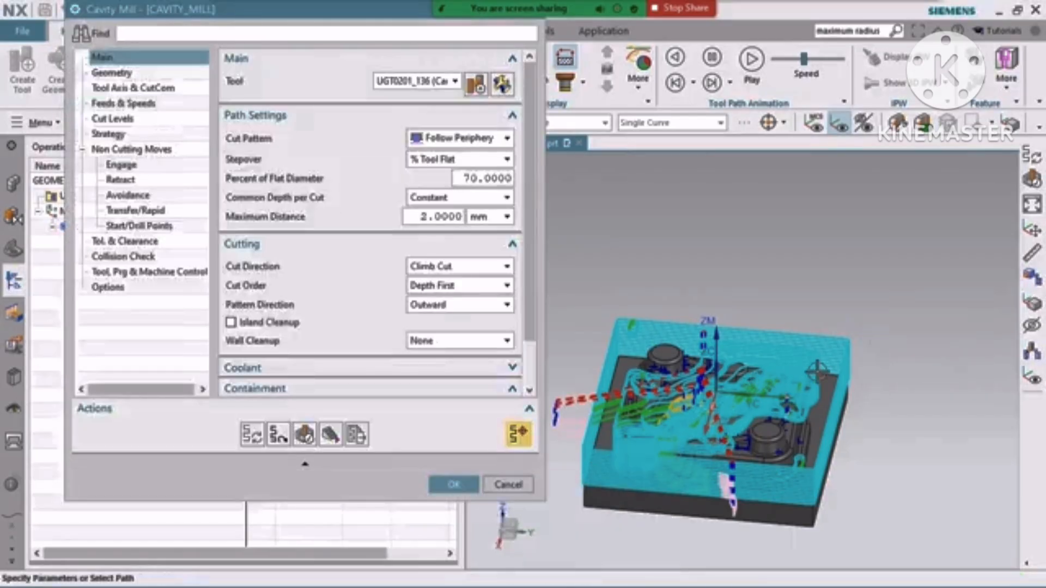
middle_click_drag(843, 376, 837, 330)
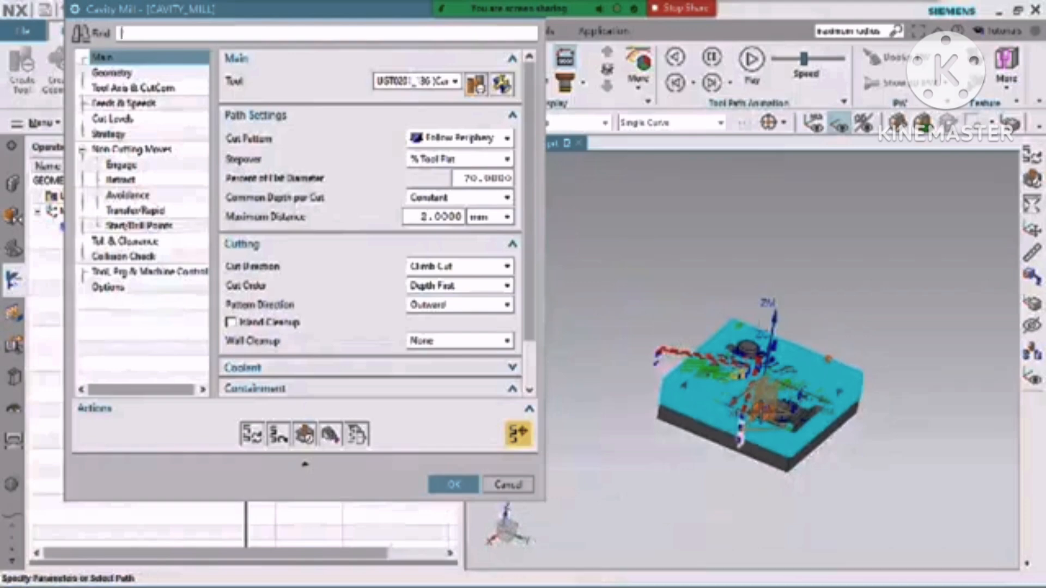
Step: Simulate the regenerated tool path's material removal in 3D, starting at animation speed 5 and raising it to 9
left_click(265, 389)
left_click(296, 435)
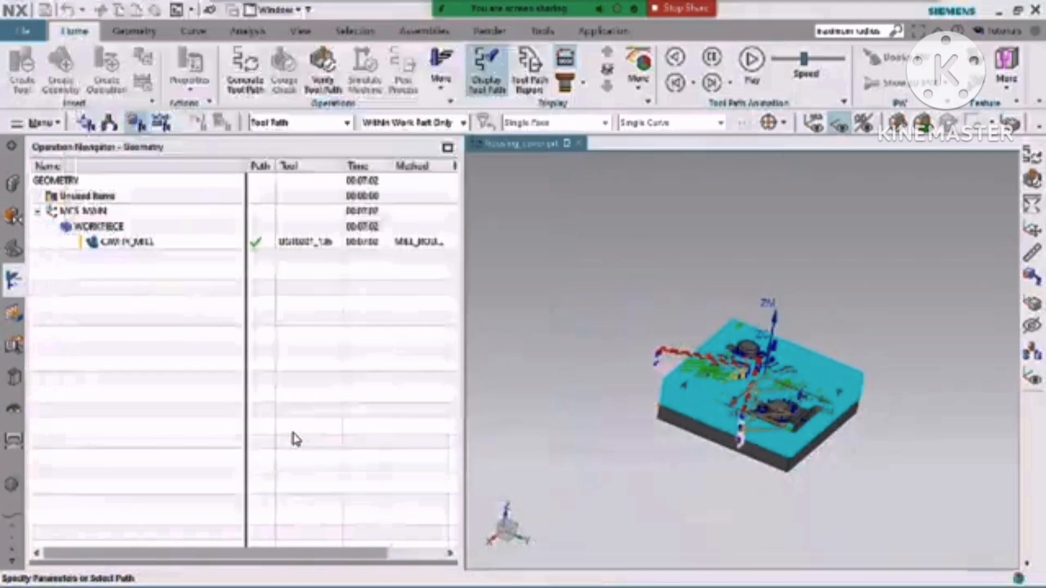
scroll(244, 333, "down", 1)
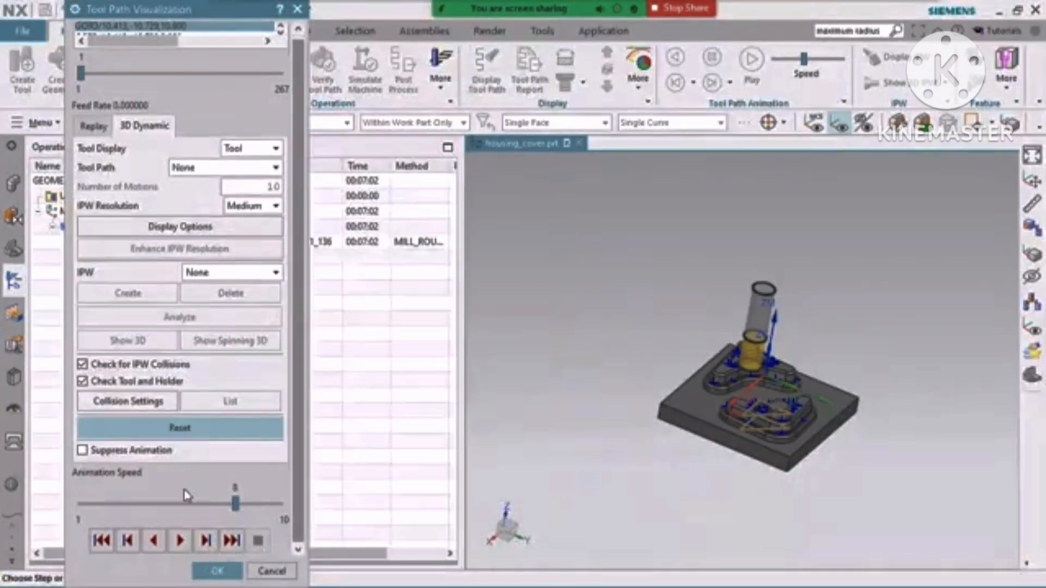
left_click_drag(234, 509, 165, 508)
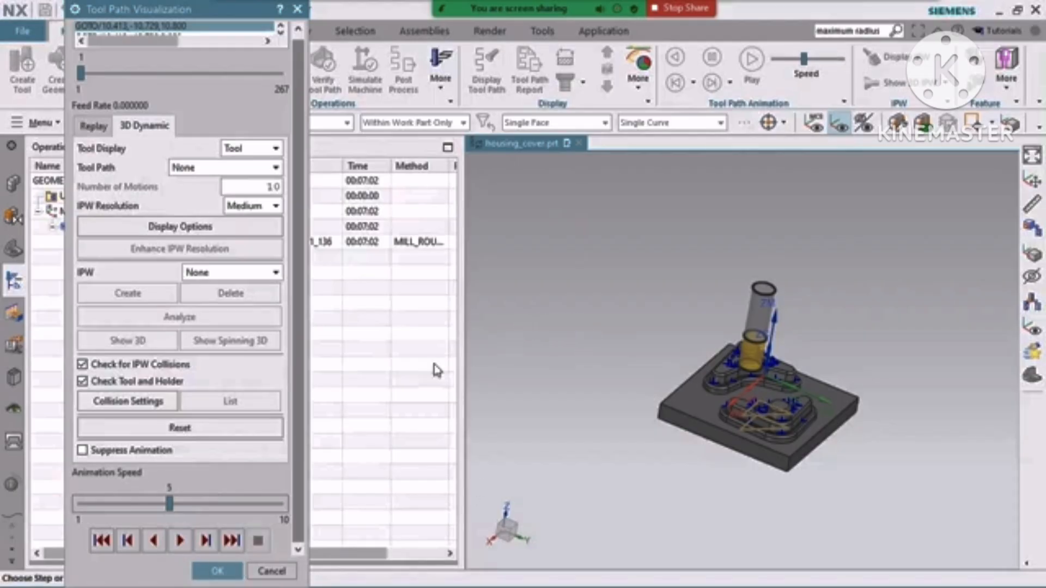
left_click(181, 541)
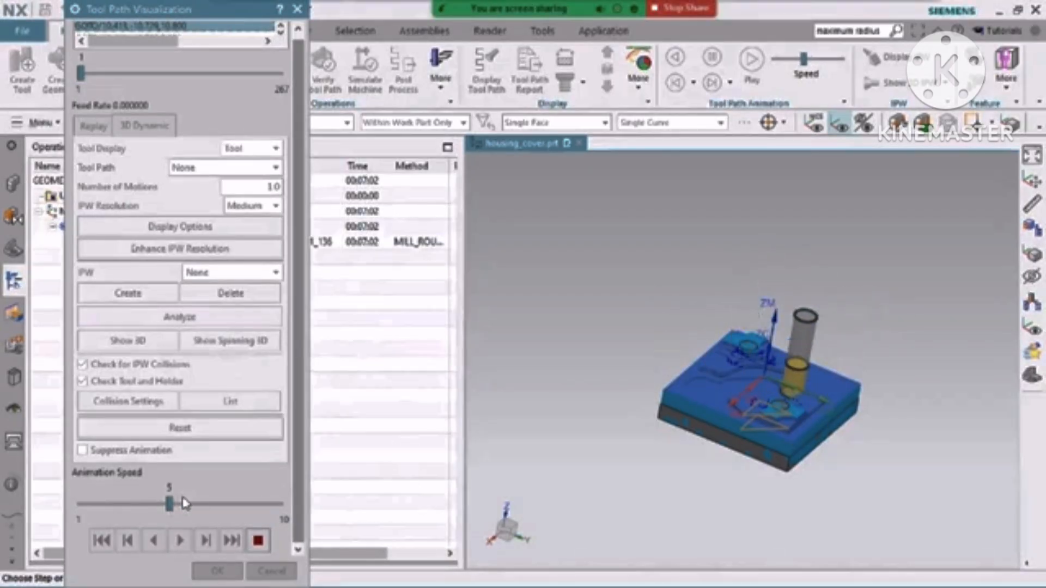
left_click_drag(170, 503, 222, 507)
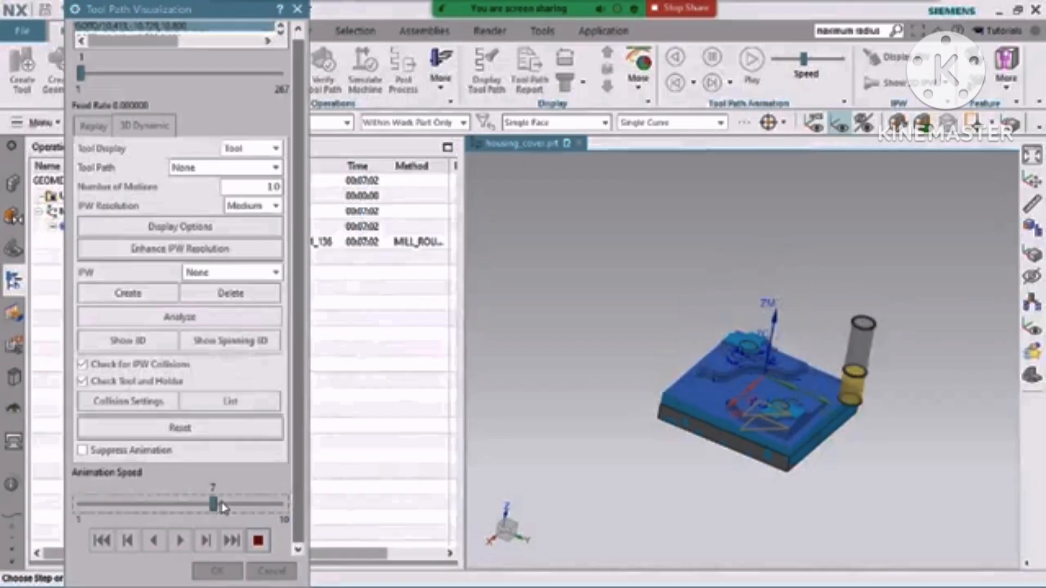
left_click_drag(222, 507, 258, 507)
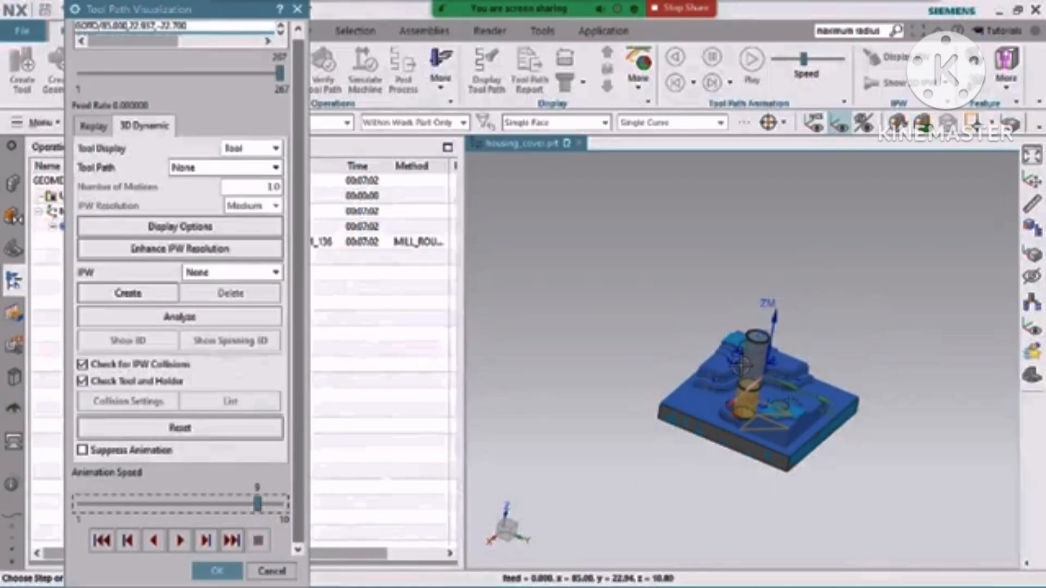
Step: Examine the simulated stock for steps and leftover material around the two raised bosses from several angles
scroll(741, 365, "up", 6)
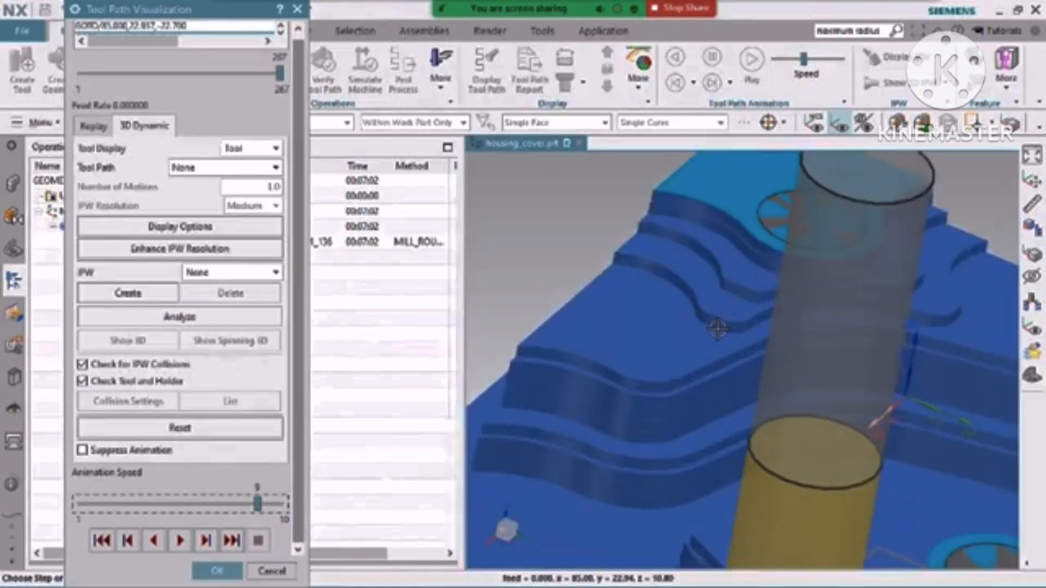
scroll(708, 286, "down", 6)
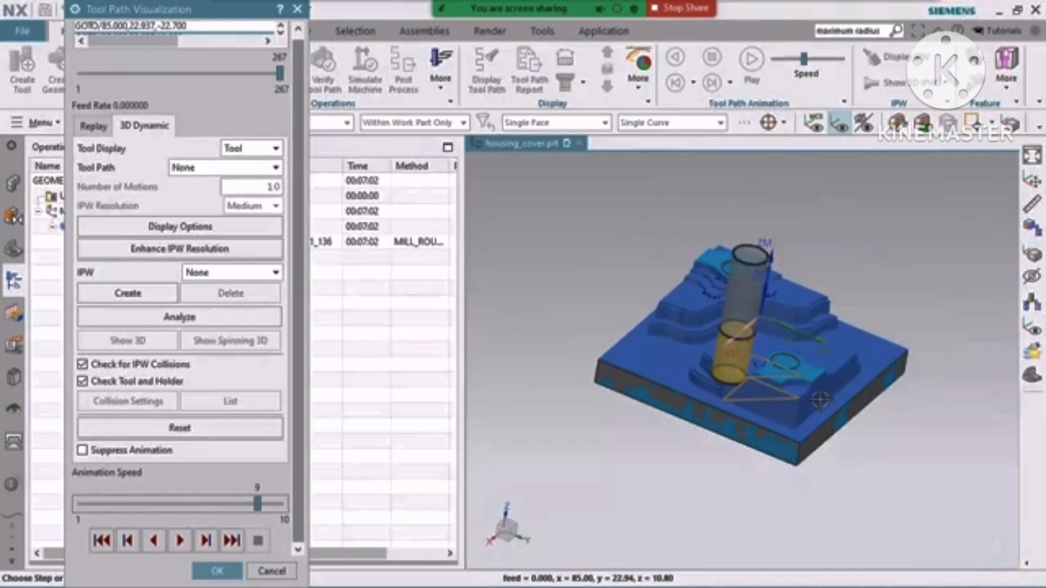
scroll(820, 400, "down", 3)
scroll(795, 392, "up", 8)
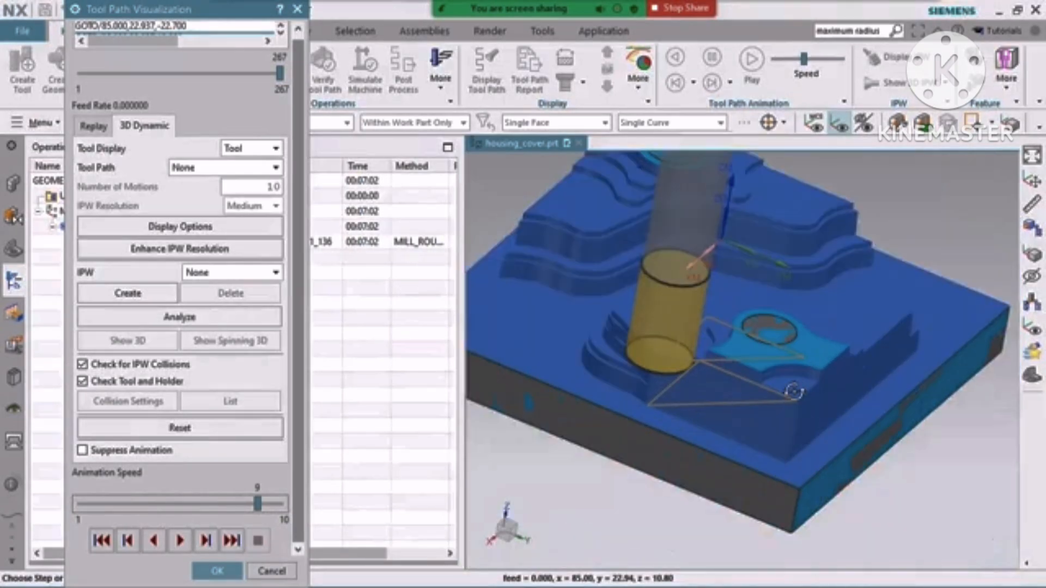
middle_click_drag(794, 391, 899, 332)
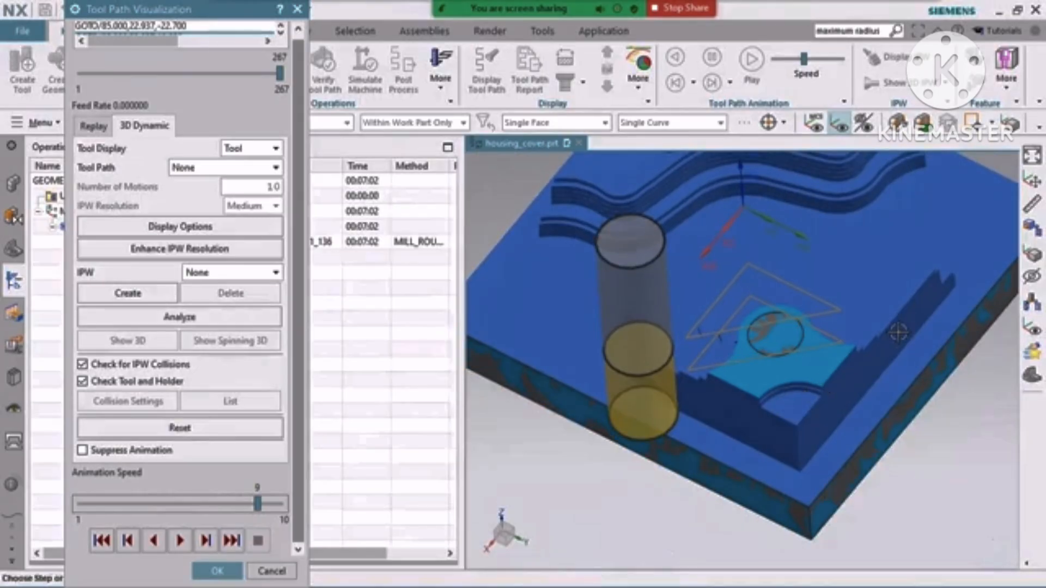
middle_click_drag(799, 388, 751, 430)
scroll(750, 430, "down", 4)
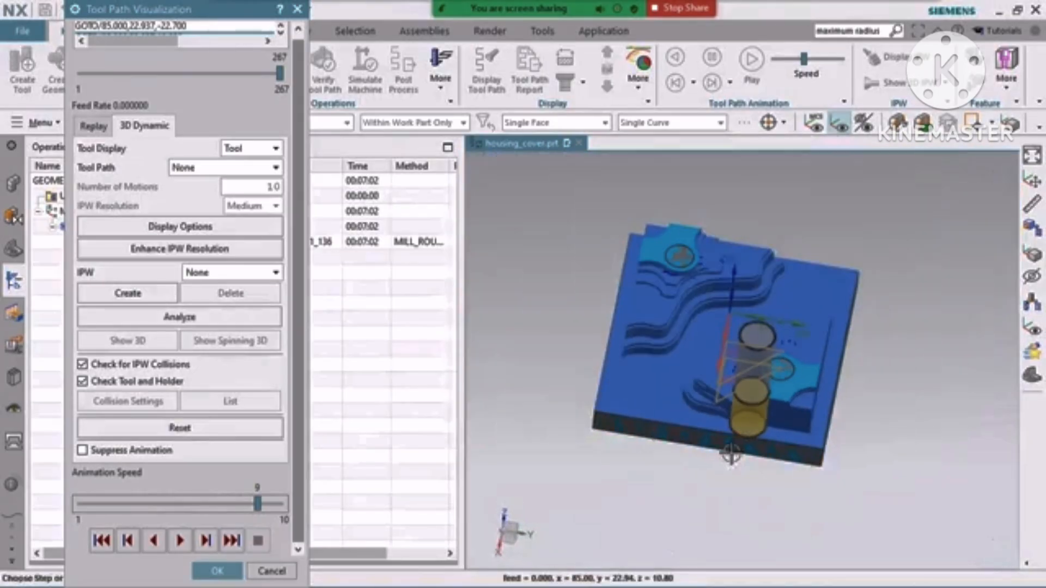
scroll(783, 324, "up", 3)
middle_click_drag(774, 369, 762, 343)
scroll(737, 375, "down", 3)
Step: Close the verification, accept the Cavity Mill operation and check its cutting and non-cutting time breakdown
left_click(217, 569)
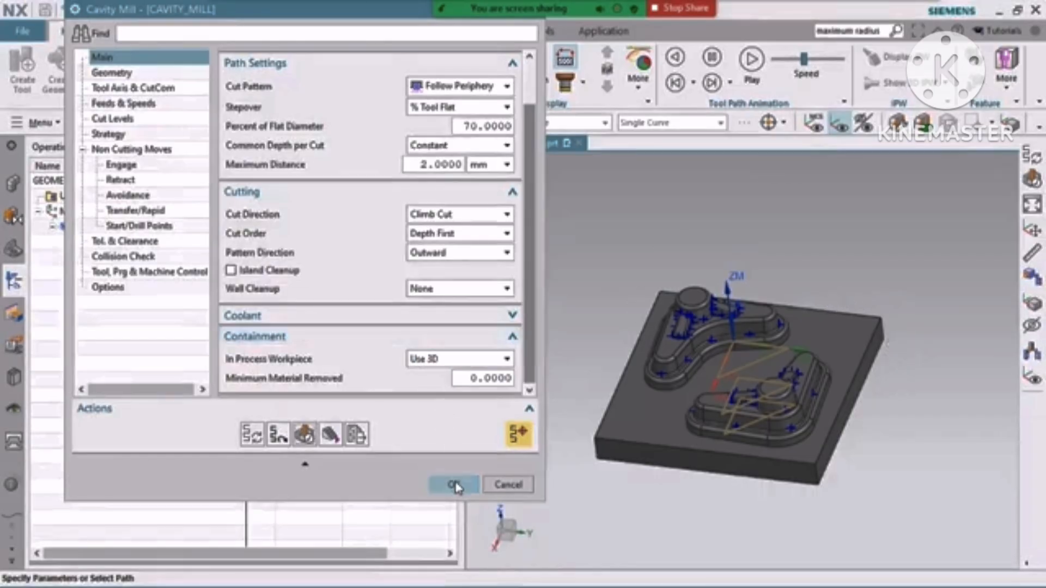
left_click(454, 485)
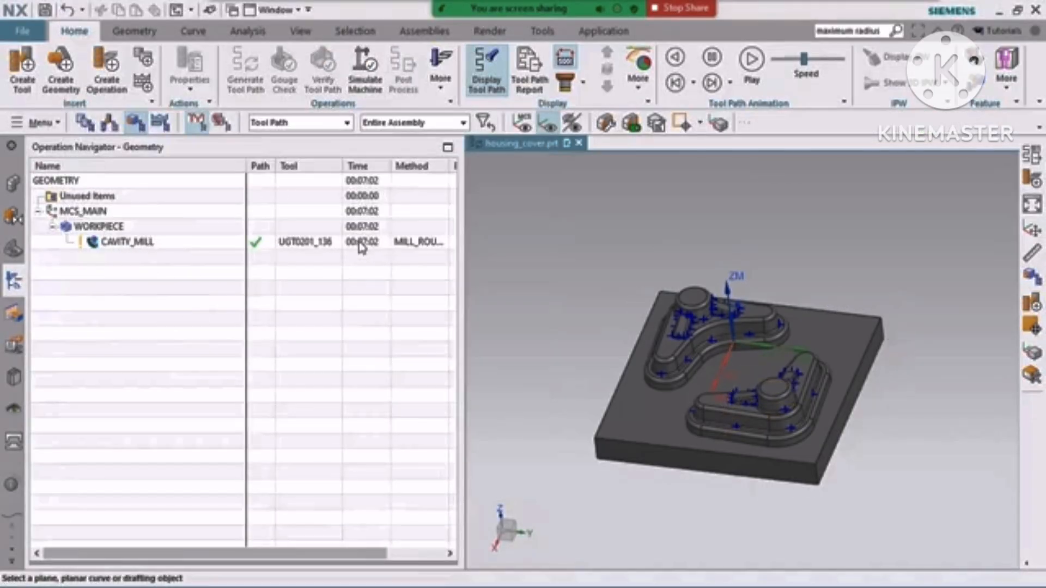
mouse_move(359, 246)
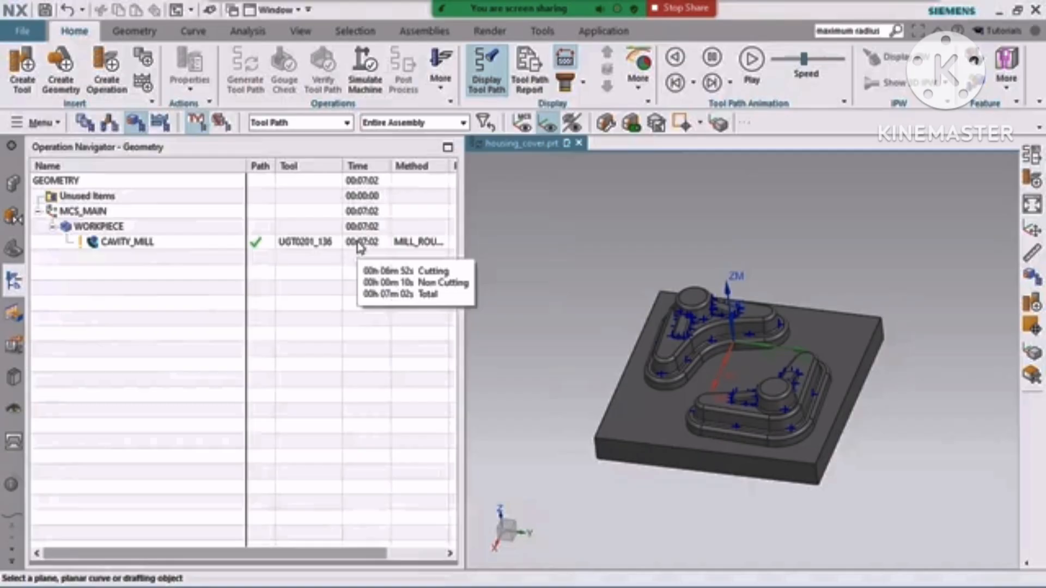
Step: Create an Adaptive Milling operation from mill_contour with tool UGT0201_136, WORKPIECE geometry and the MILL_ROUGH method
left_click(110, 76)
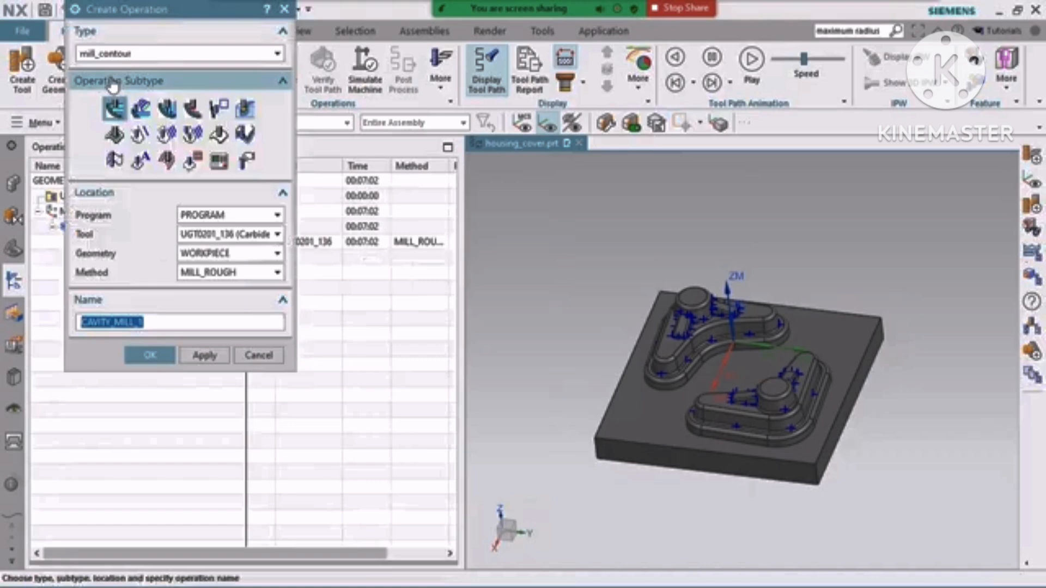
mouse_move(142, 112)
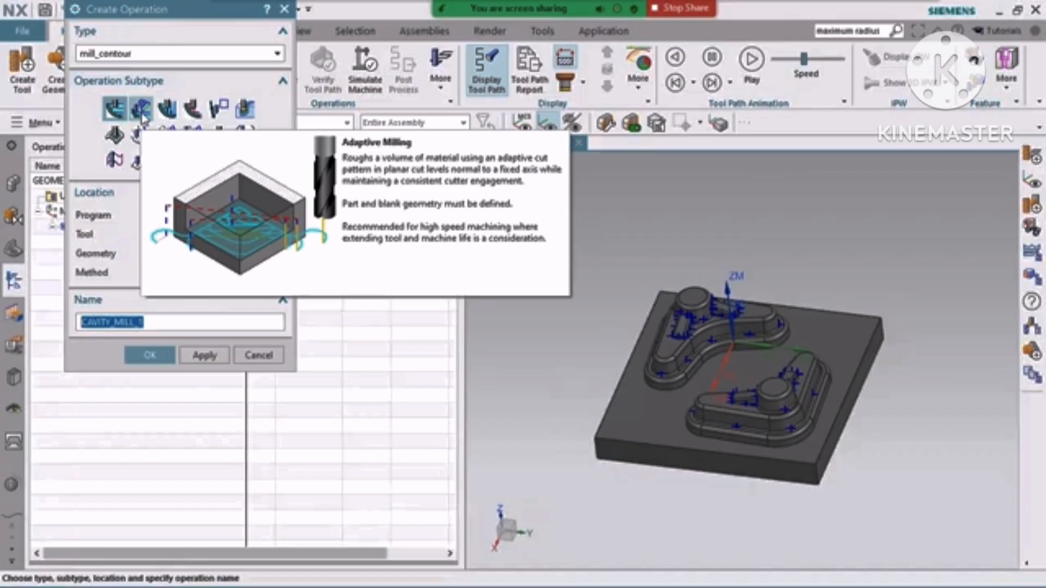
left_click(141, 112)
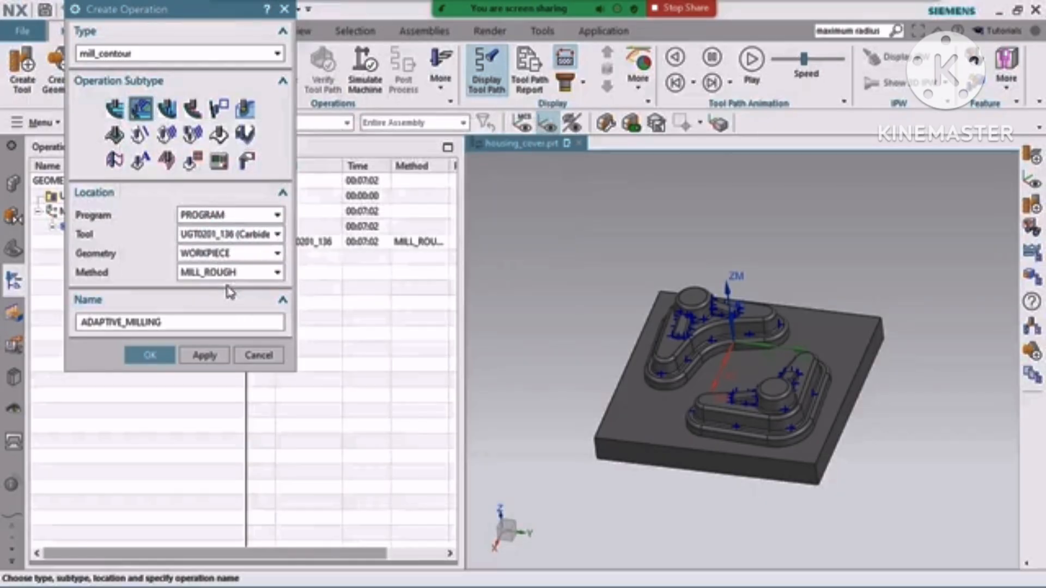
left_click(150, 355)
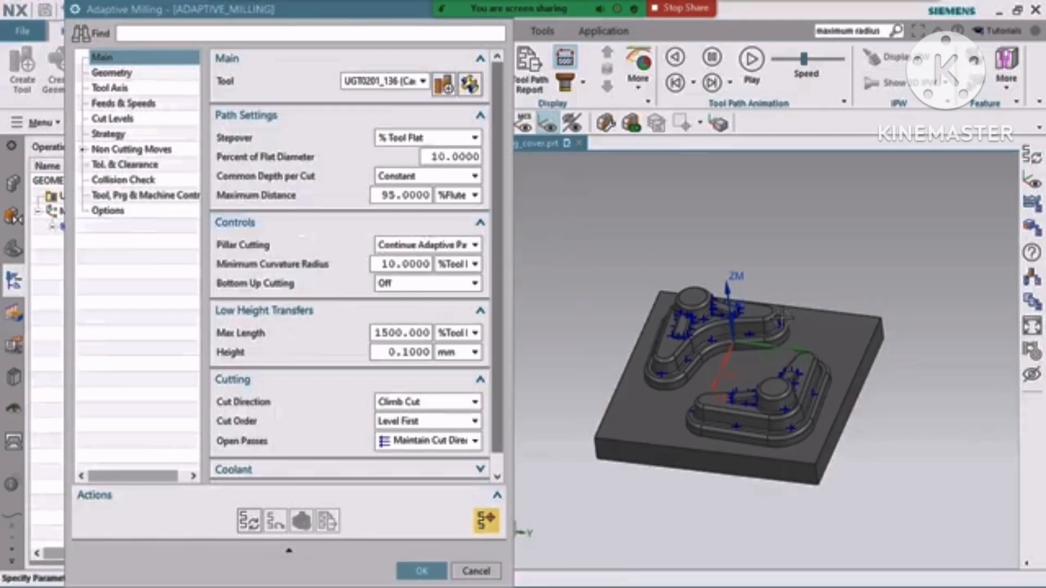
Step: Try to edit tool UGT0201_136 from the Adaptive Milling operation and accept the operation
middle_click_drag(815, 348, 785, 332)
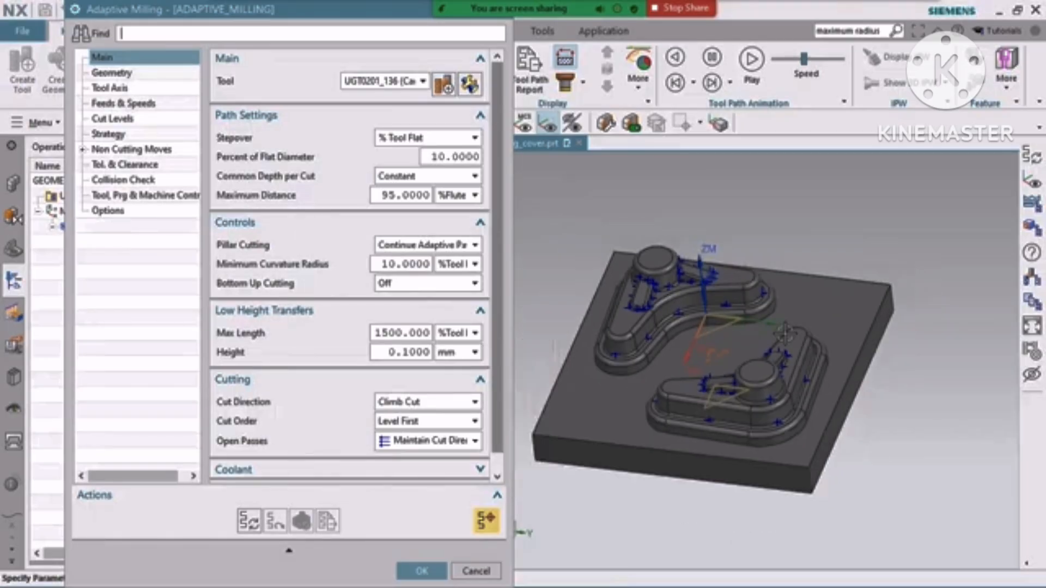
left_click(469, 84)
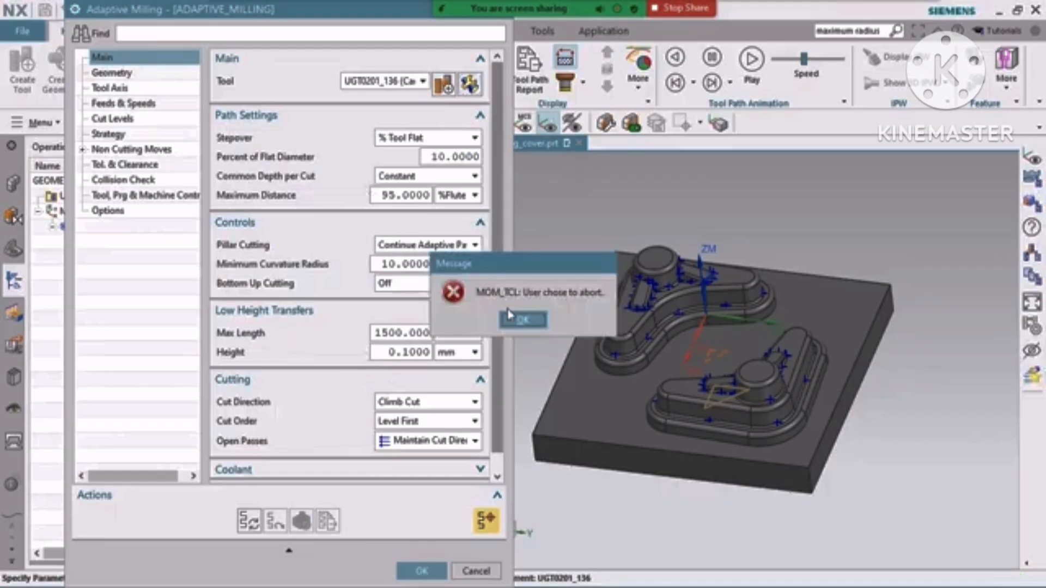
left_click(510, 317)
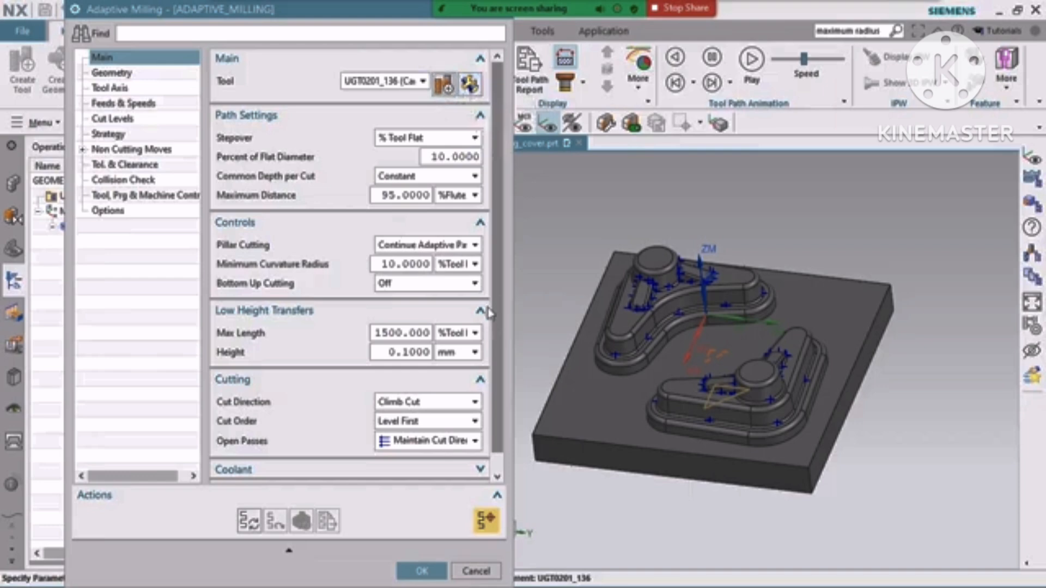
left_click(423, 81)
left_click(381, 85)
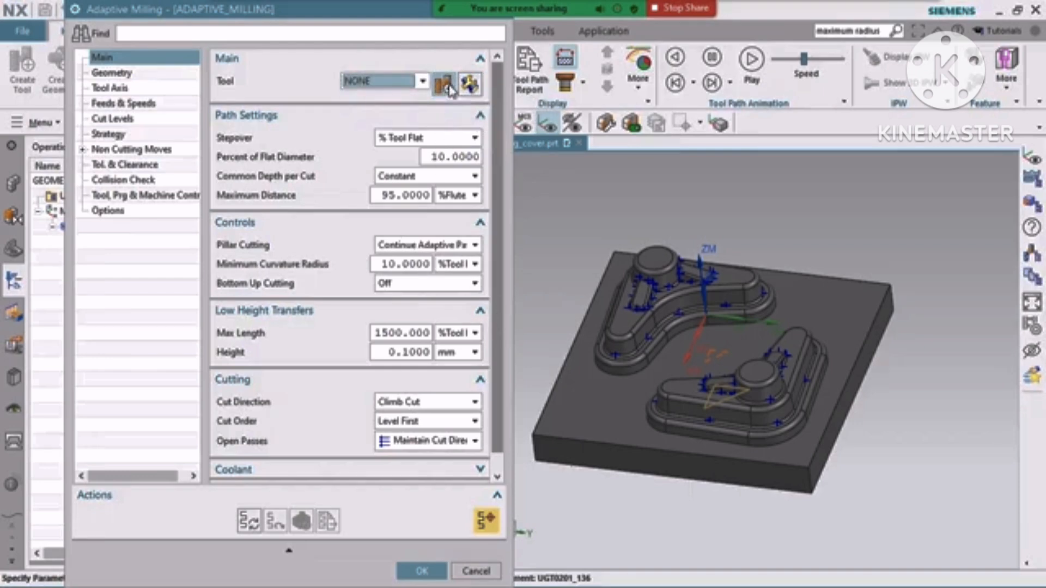
left_click(418, 570)
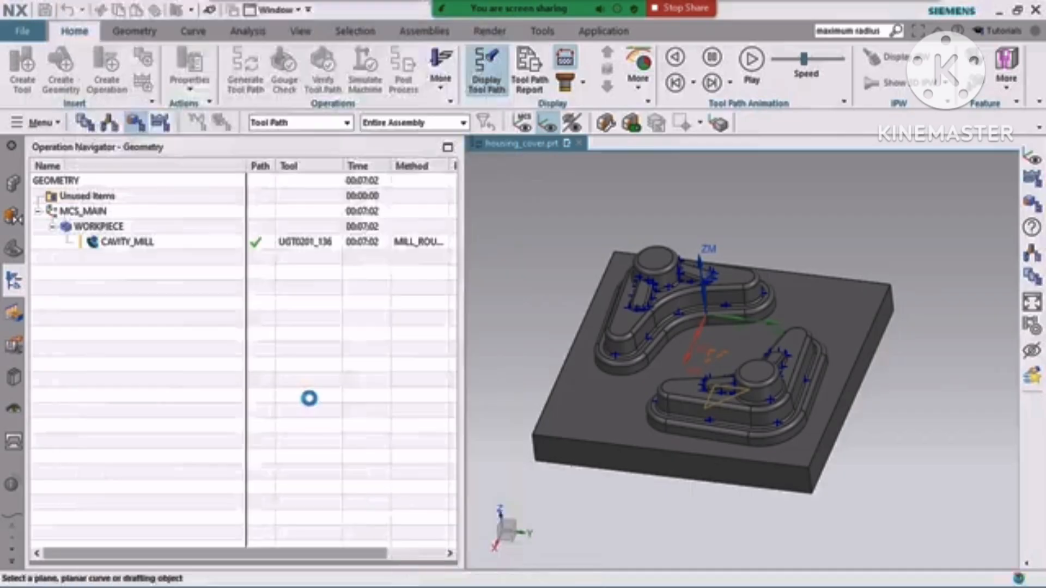
Step: Try to create a new mill_contour tool named MILL under GENERIC_MACHINE
left_click(20, 81)
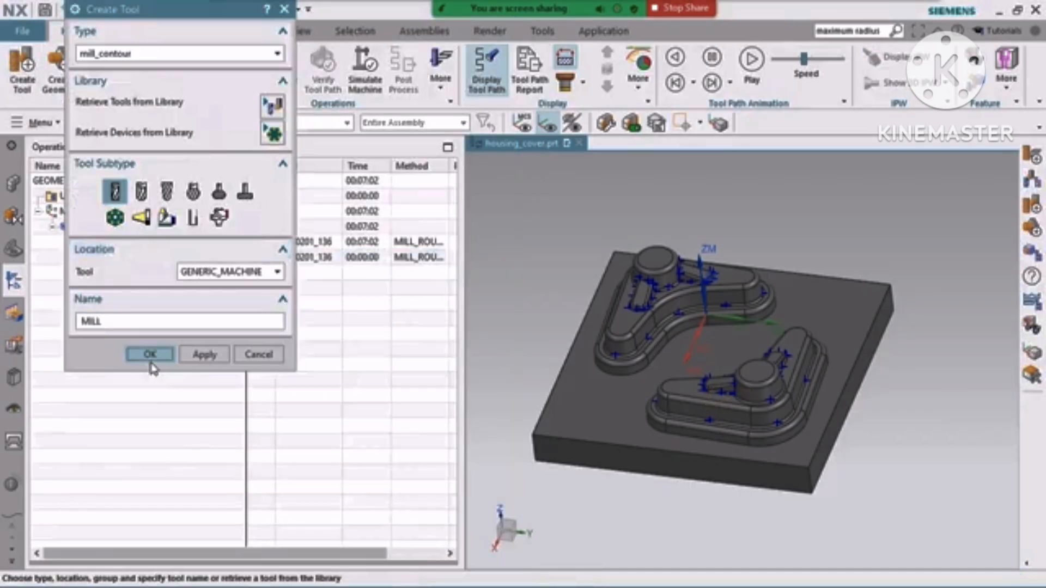
left_click(150, 355)
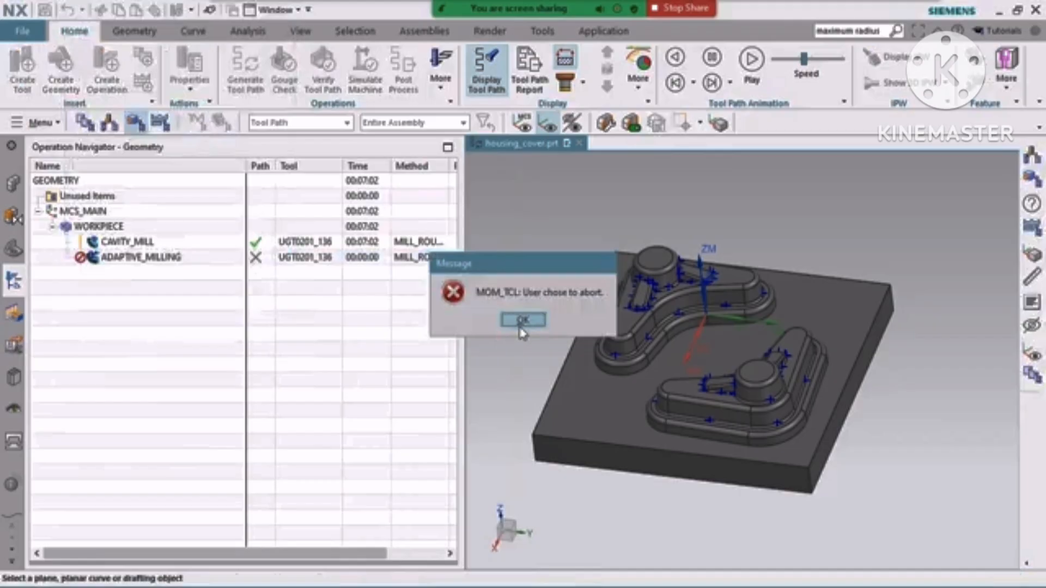
left_click(522, 320)
Step: Review the Adaptive Milling operation's maximum distance units and percent of flat diameter, keeping its current settings
left_click(139, 257)
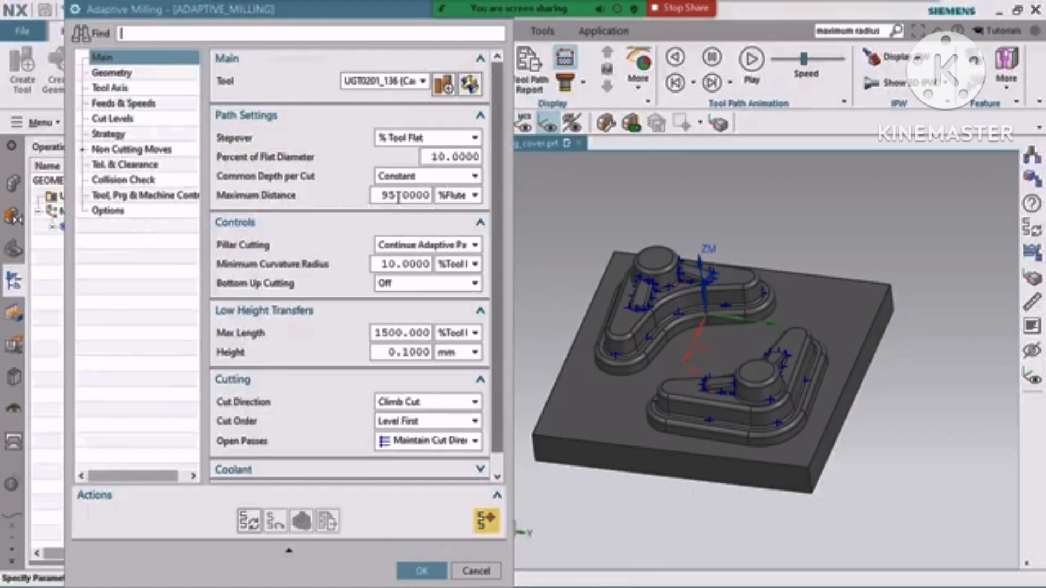
left_click(463, 198)
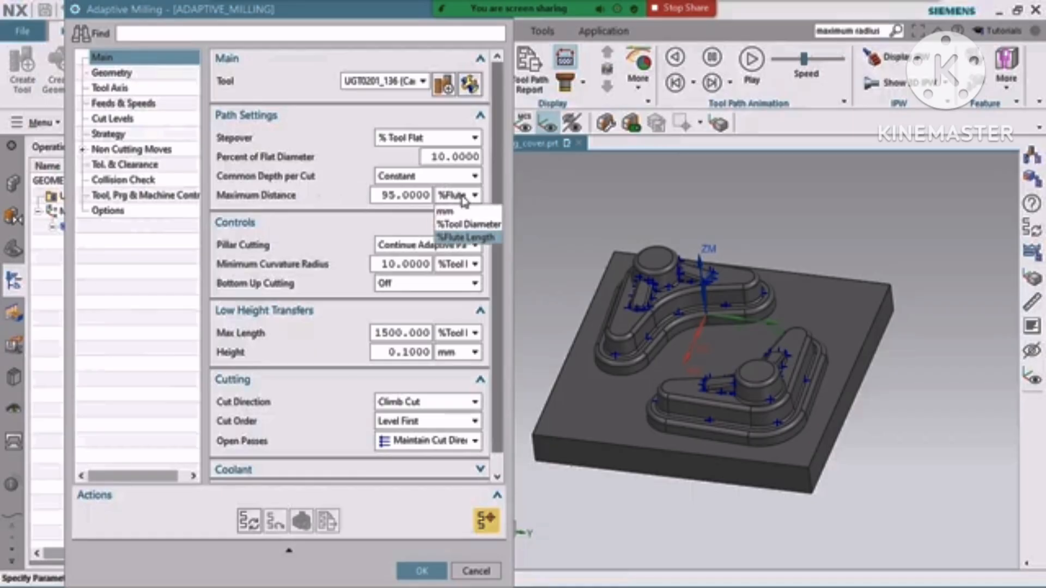
left_click(463, 197)
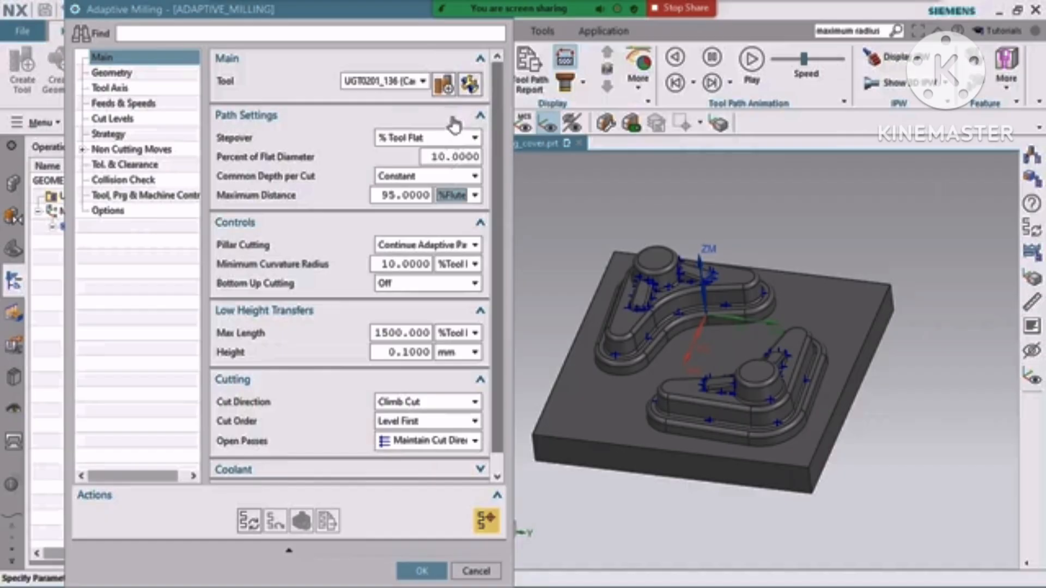
double_click(453, 158)
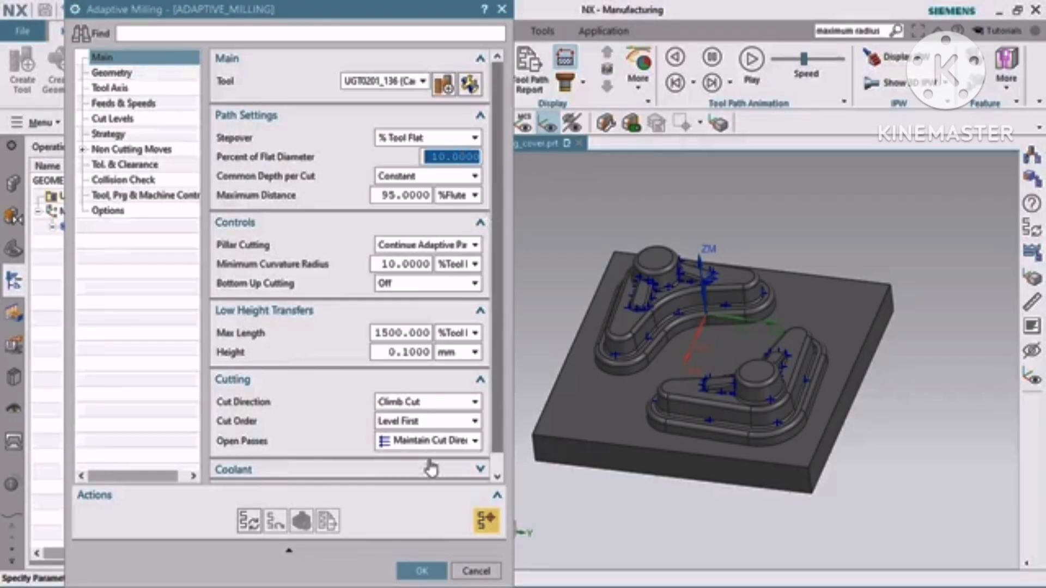
left_click(428, 571)
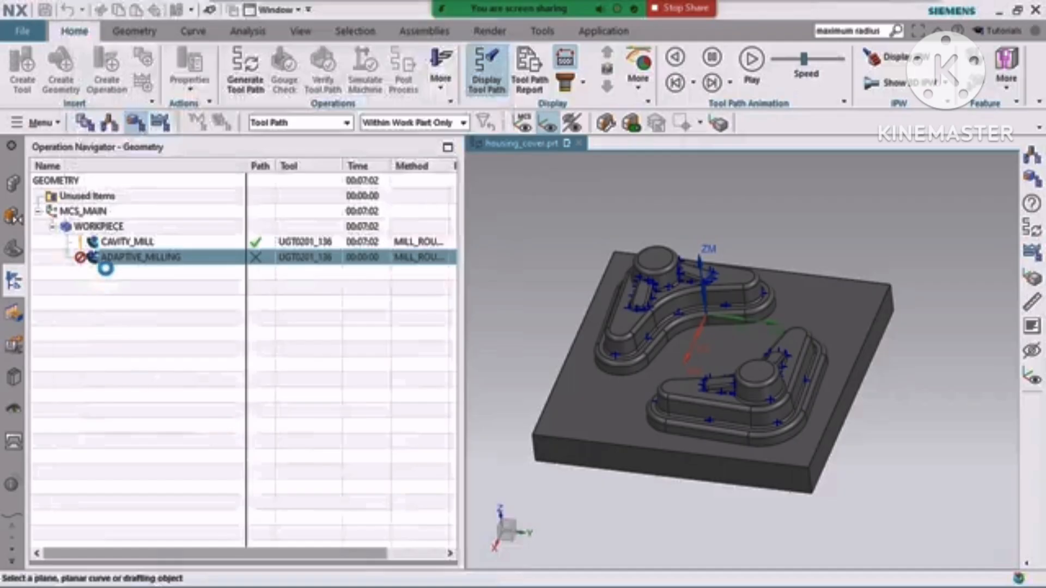
Step: Remove the existing body set from WORKPIECE's blank geometry and define the blank as a Bounding Block
double_click(97, 226)
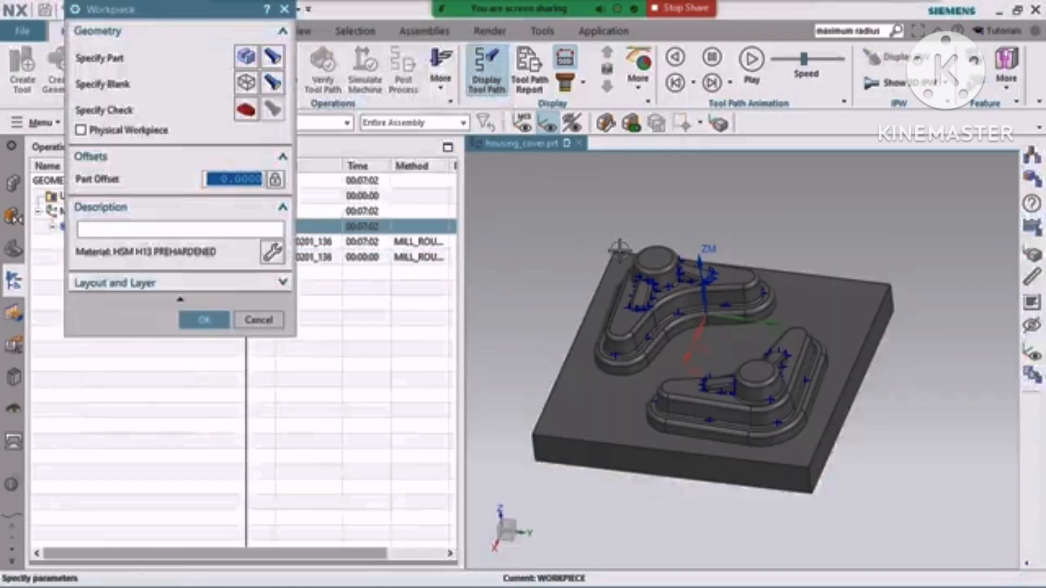
left_click(246, 84)
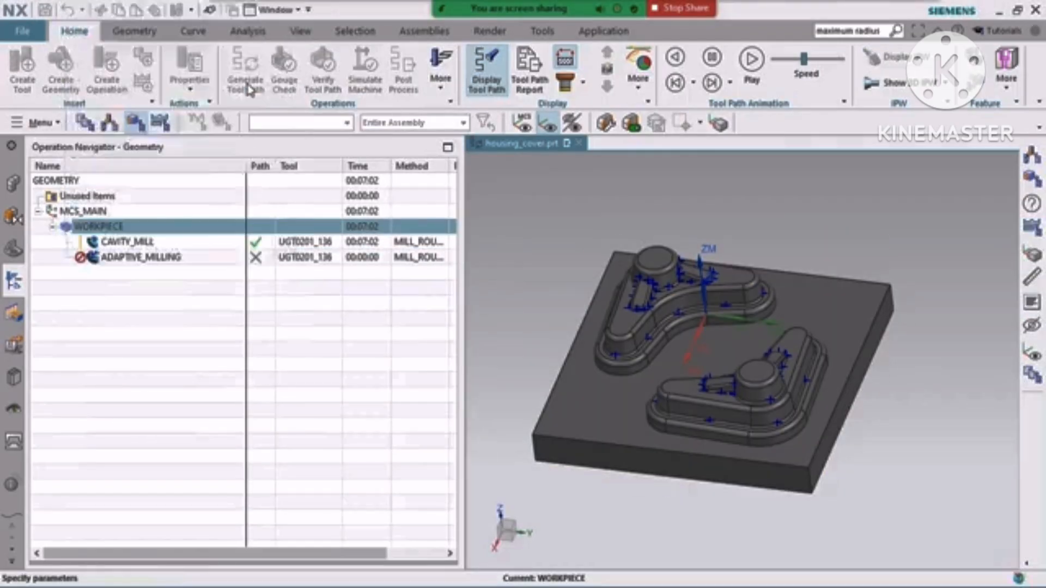
left_click(147, 42)
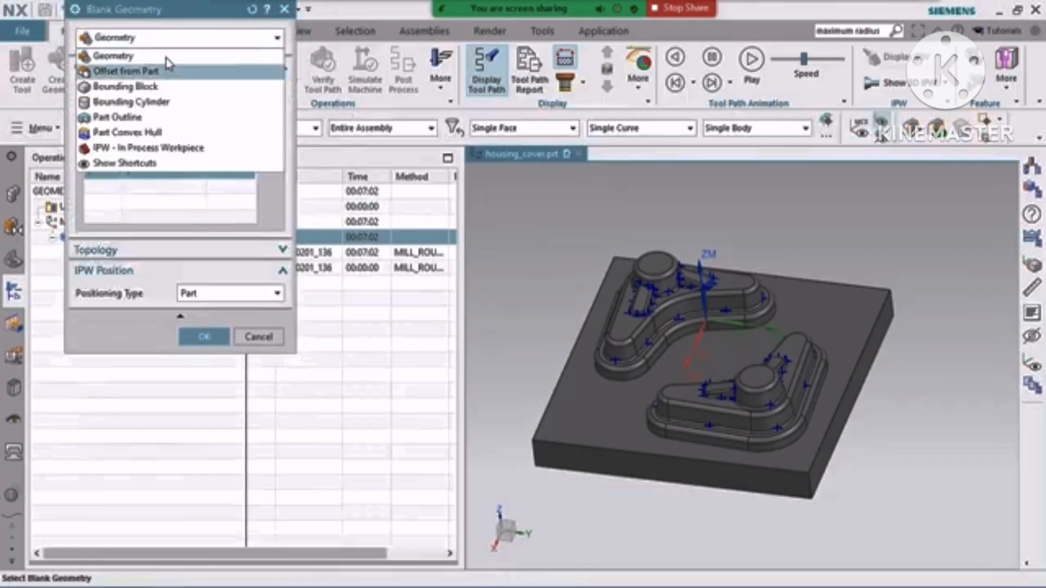
left_click(161, 33)
left_click(268, 157)
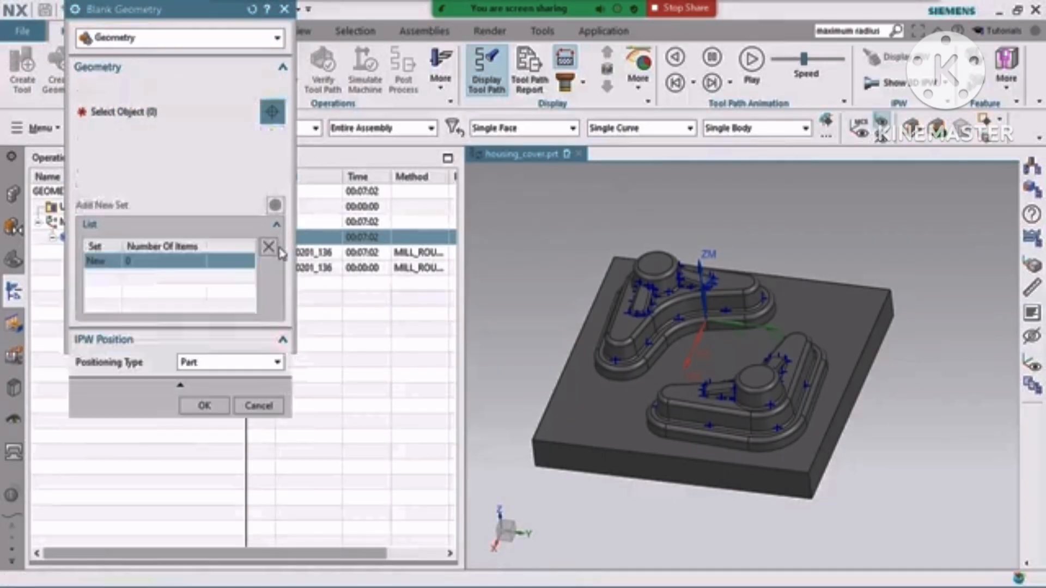
left_click(146, 43)
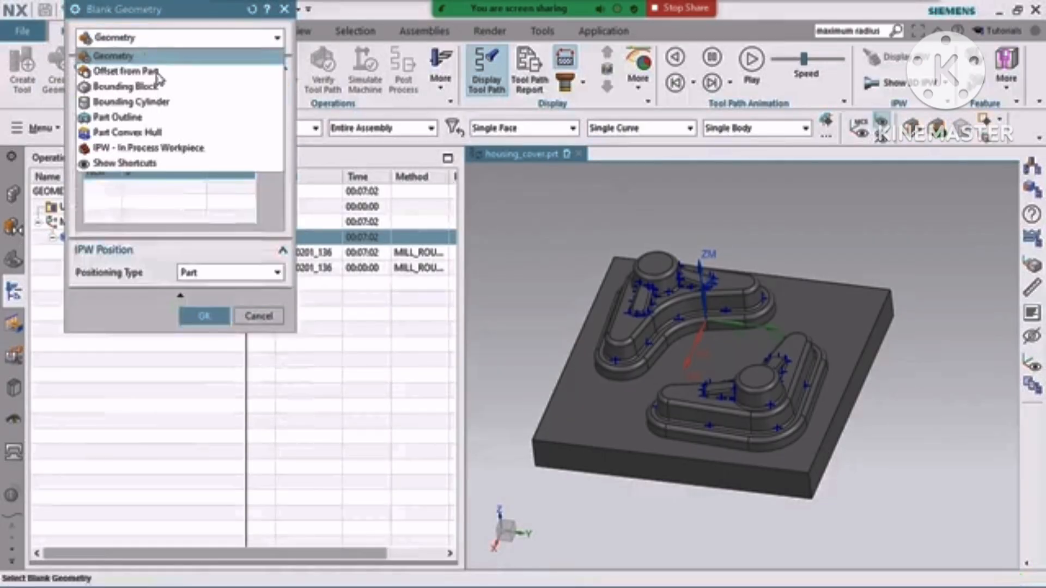
left_click(163, 102)
left_click(164, 37)
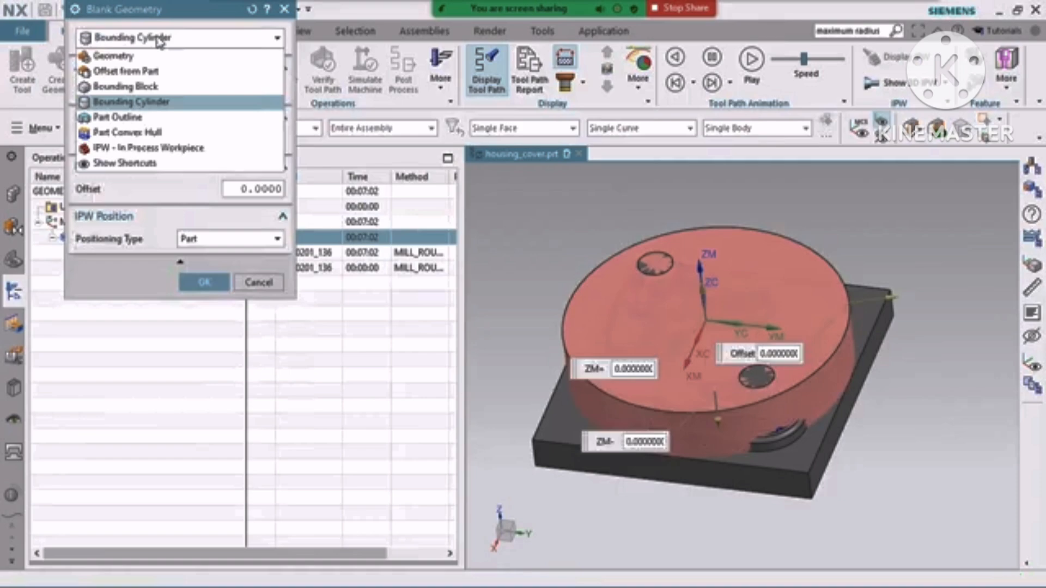
left_click(150, 85)
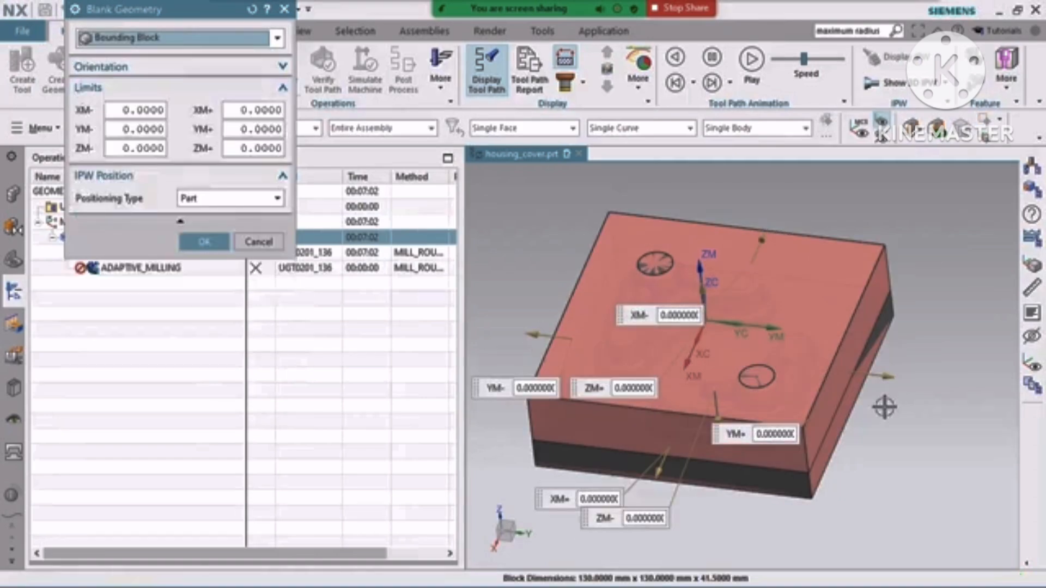
Step: Set the blank block's XM-, XM+, YM- and YM+ limits to 5 mm and accept the blank and workpiece
left_click(146, 110)
double_click(146, 110)
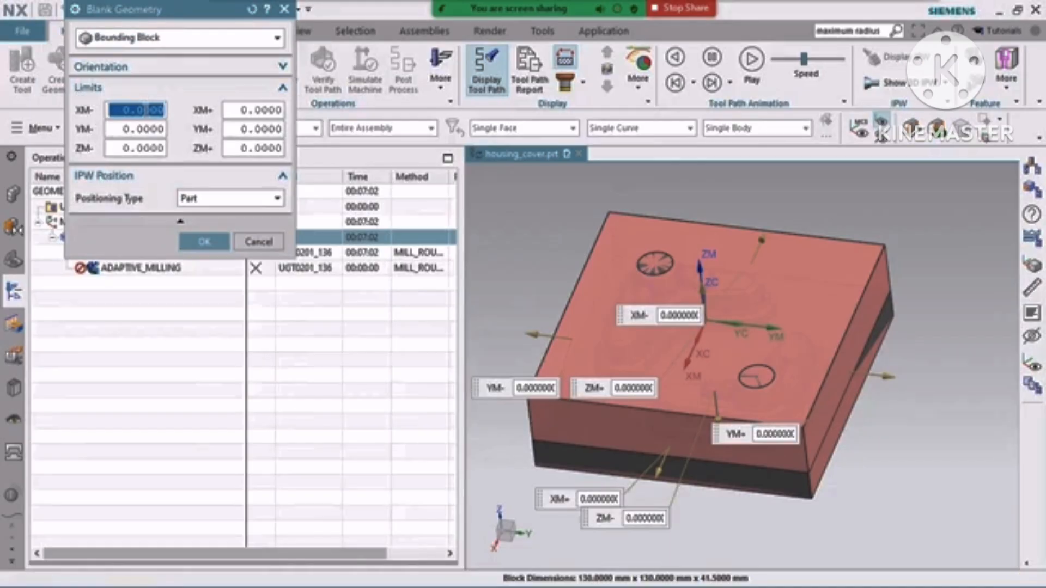
type("5")
key("Tab")
type("5")
key("Tab")
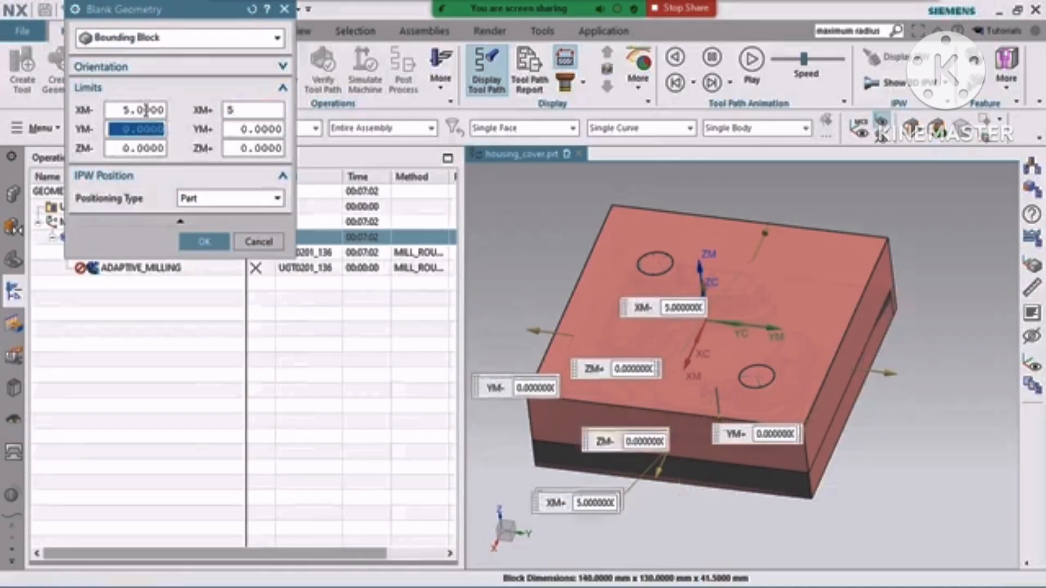
type("5")
key("Tab")
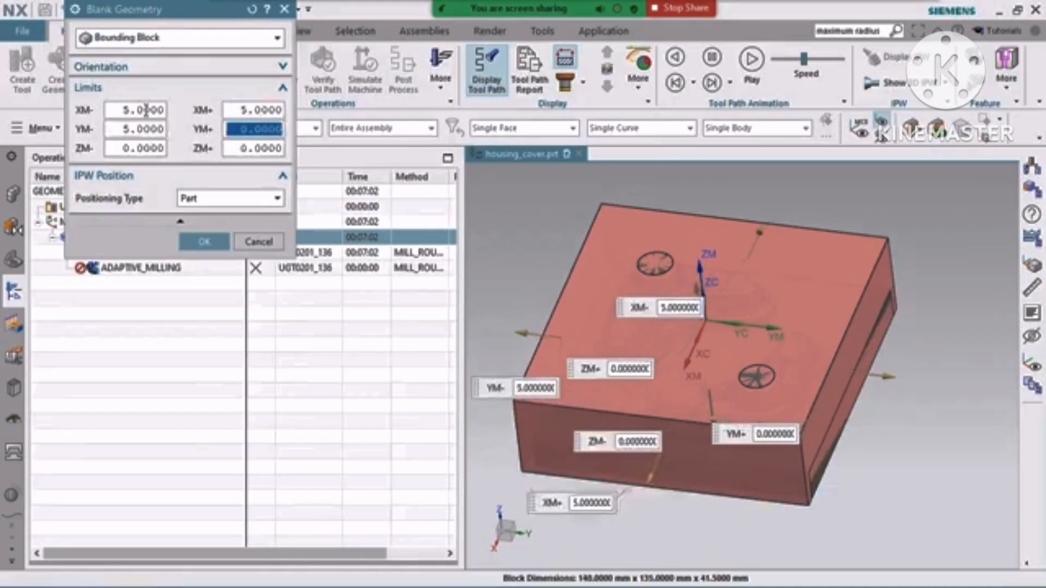
type("5")
key("Tab")
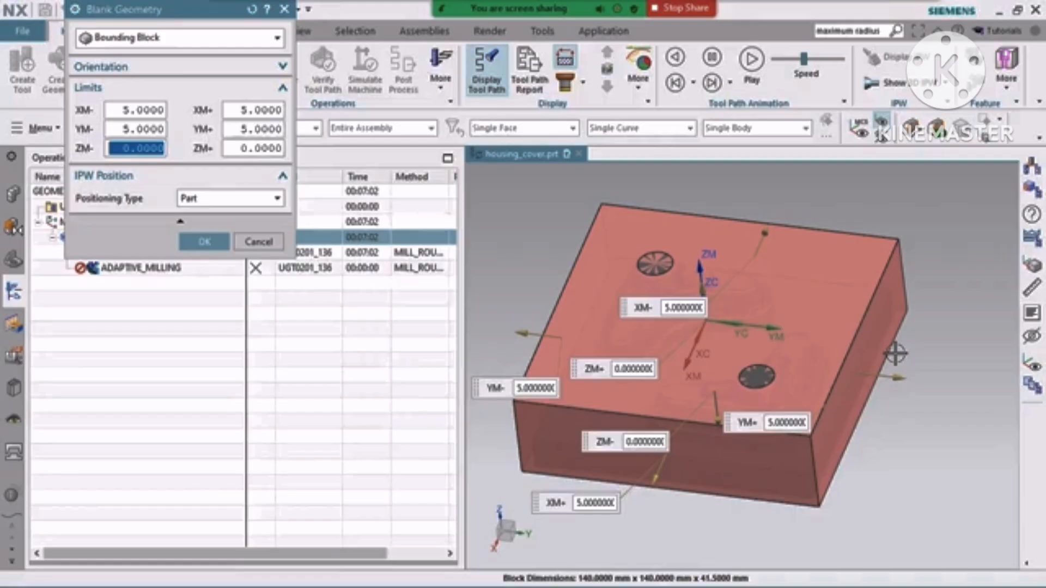
middle_click_drag(887, 389, 909, 401)
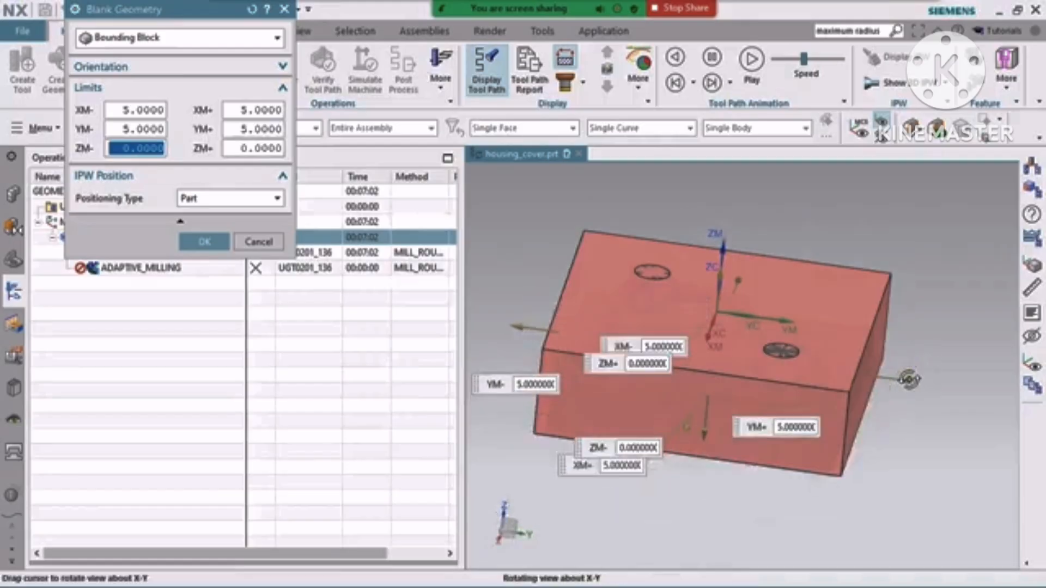
left_click(204, 241)
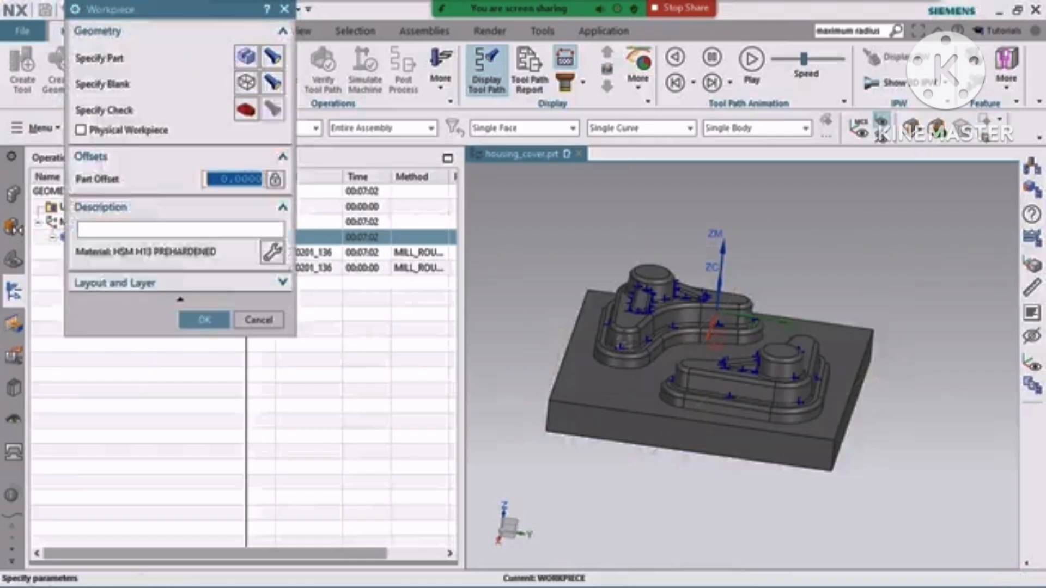
left_click(204, 319)
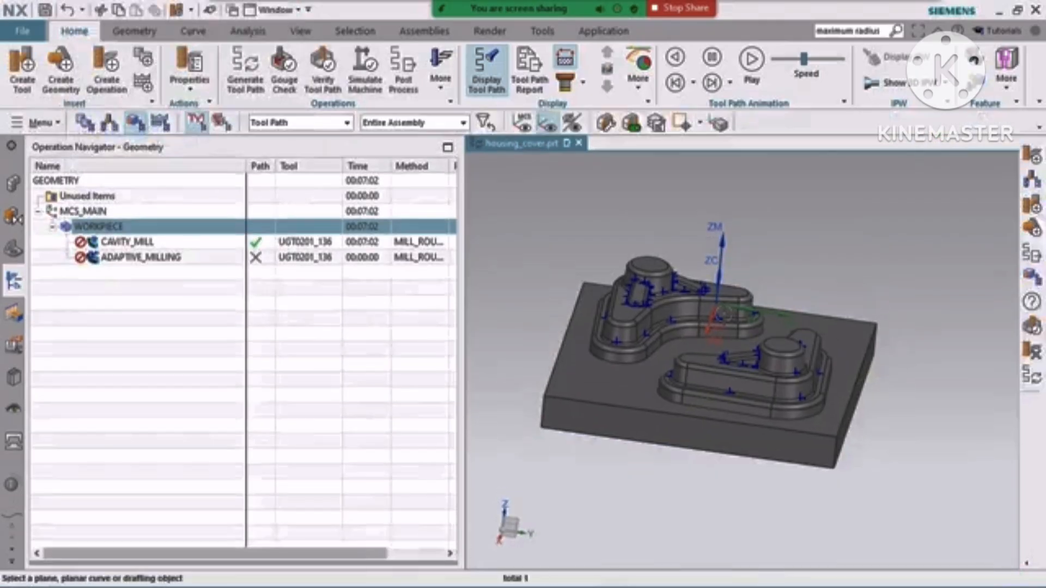
Step: Reopen the Adaptive Milling operation and set its spindle speed to 12000 rpm
left_click(115, 257)
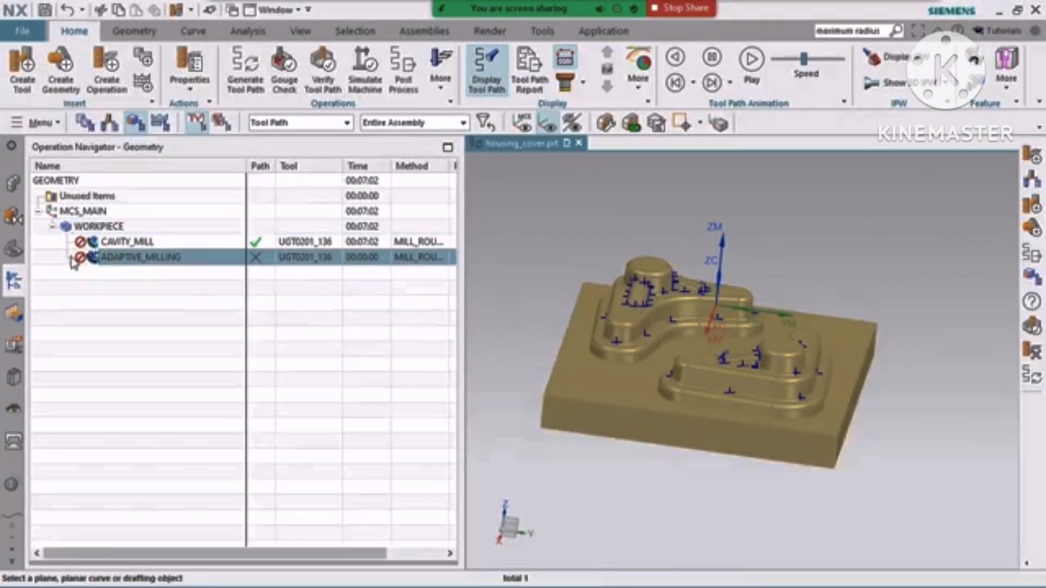
double_click(98, 254)
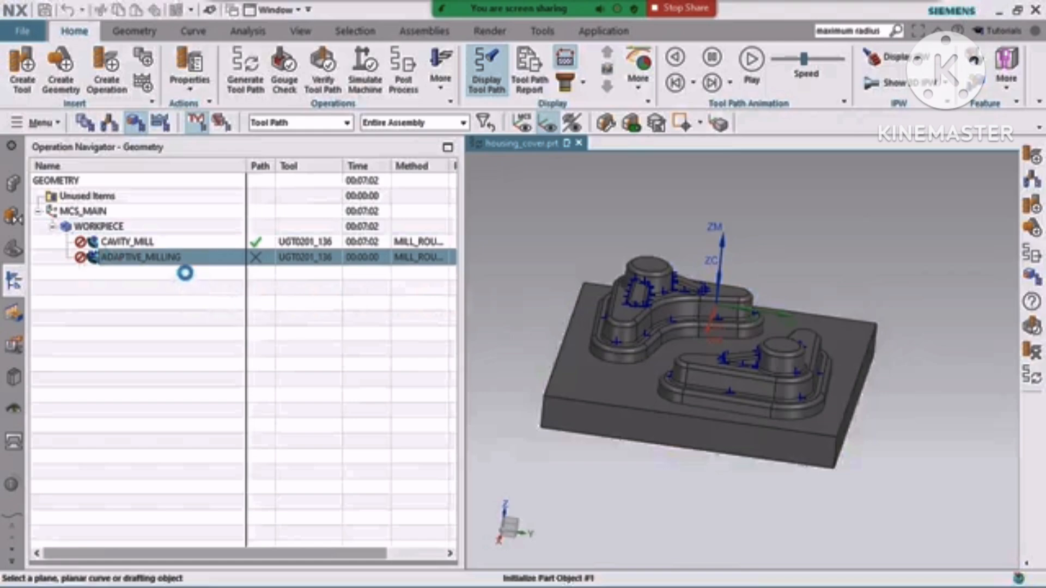
scroll(450, 272, "down", 1)
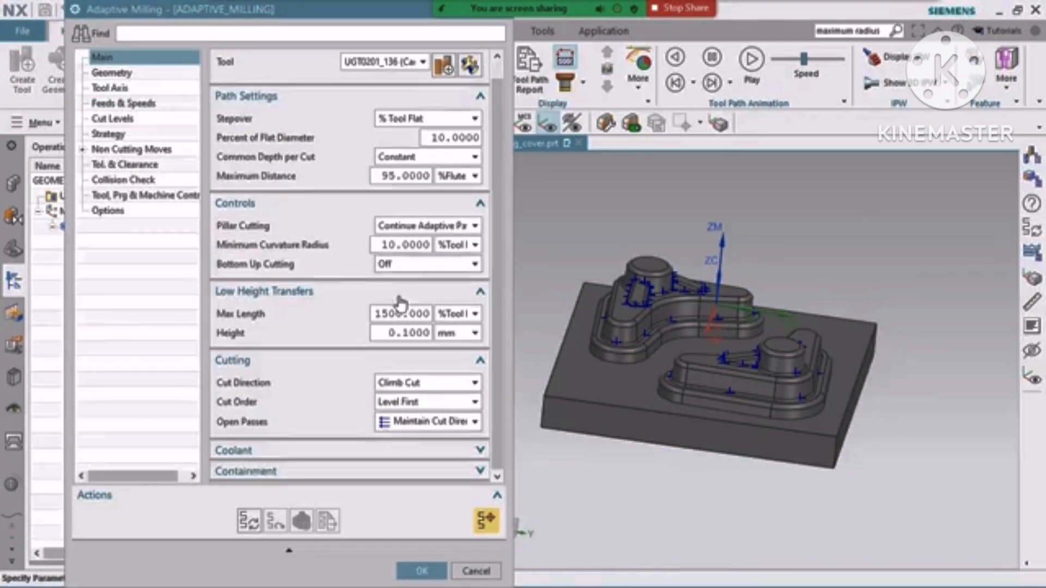
scroll(362, 305, "up", 1)
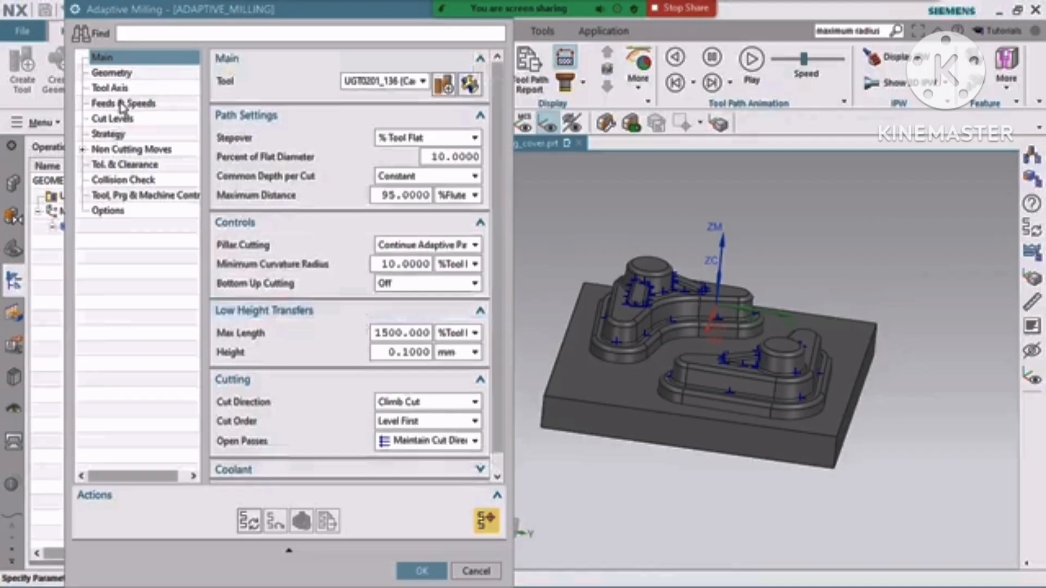
left_click(121, 105)
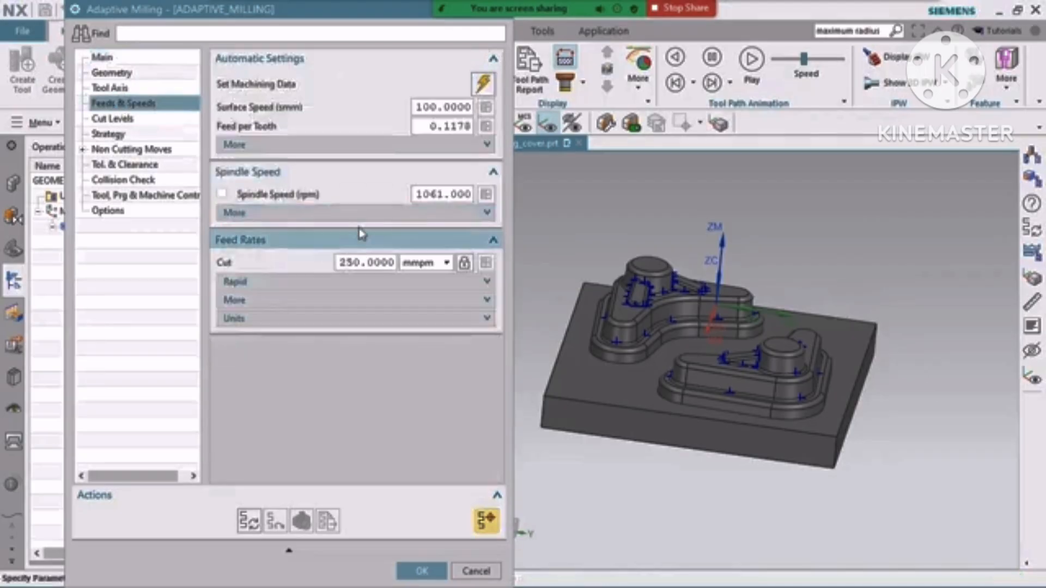
double_click(453, 196)
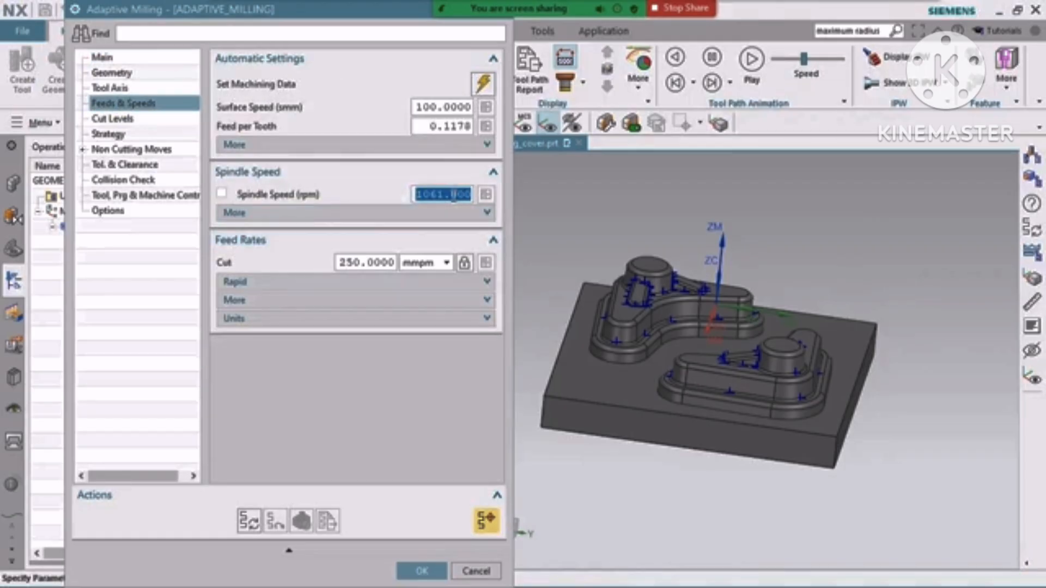
type("12")
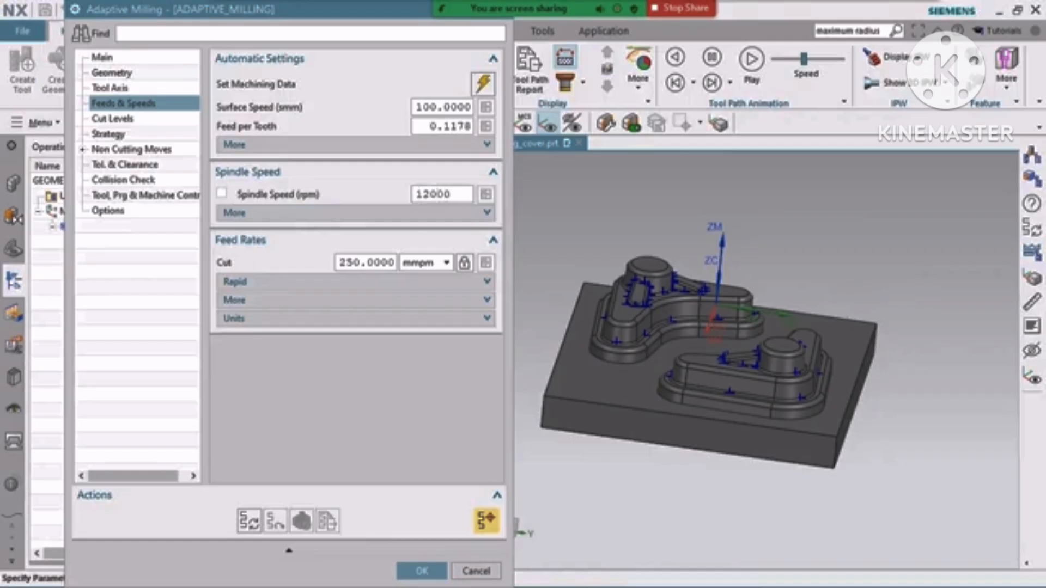
type("000")
key("Return")
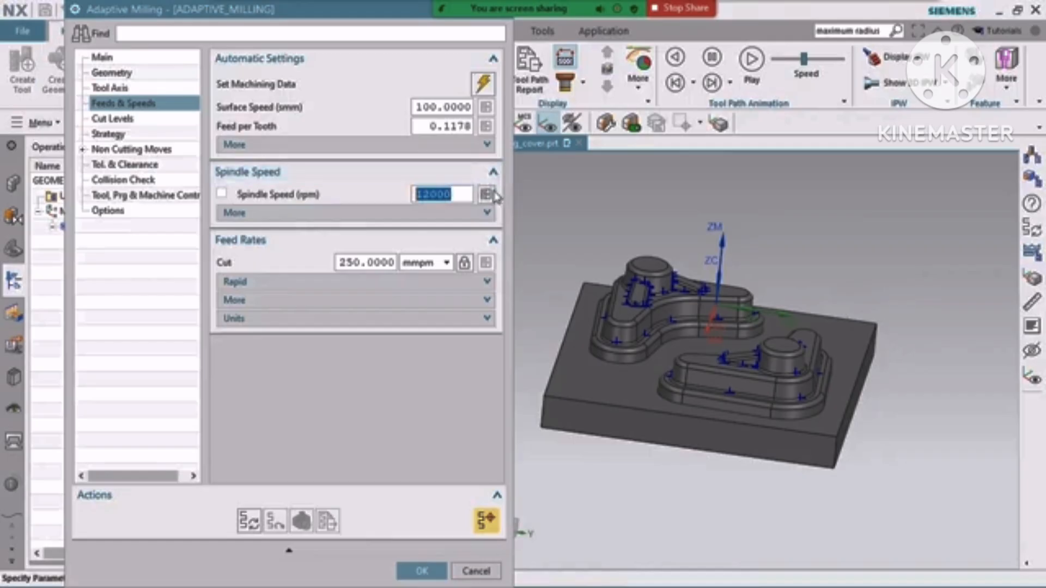
Step: Set the Adaptive Milling cut feed rate to 6000 mmpm and recalculate the feed per tooth
double_click(369, 262)
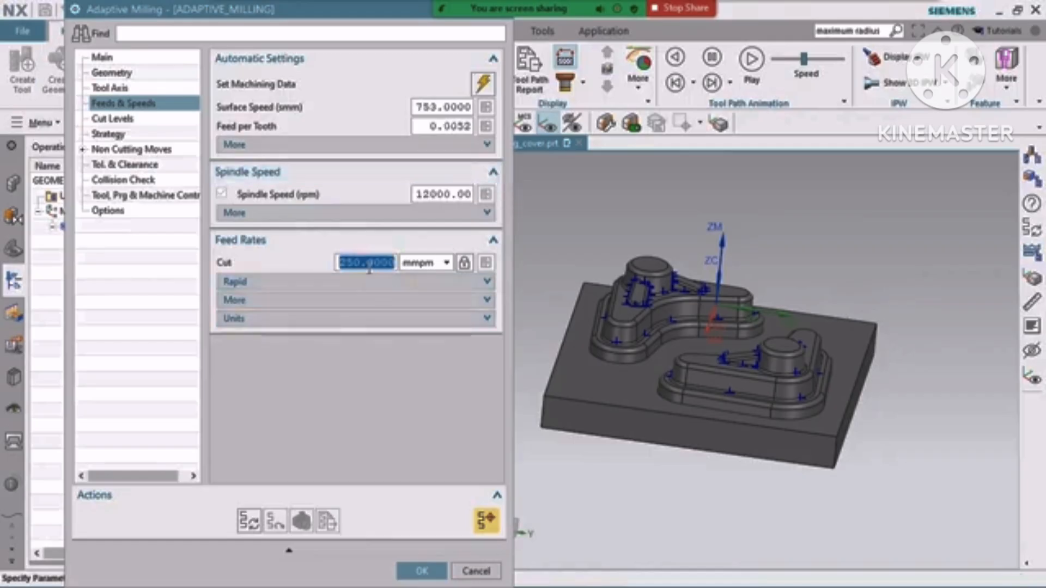
type("6000")
key("Return")
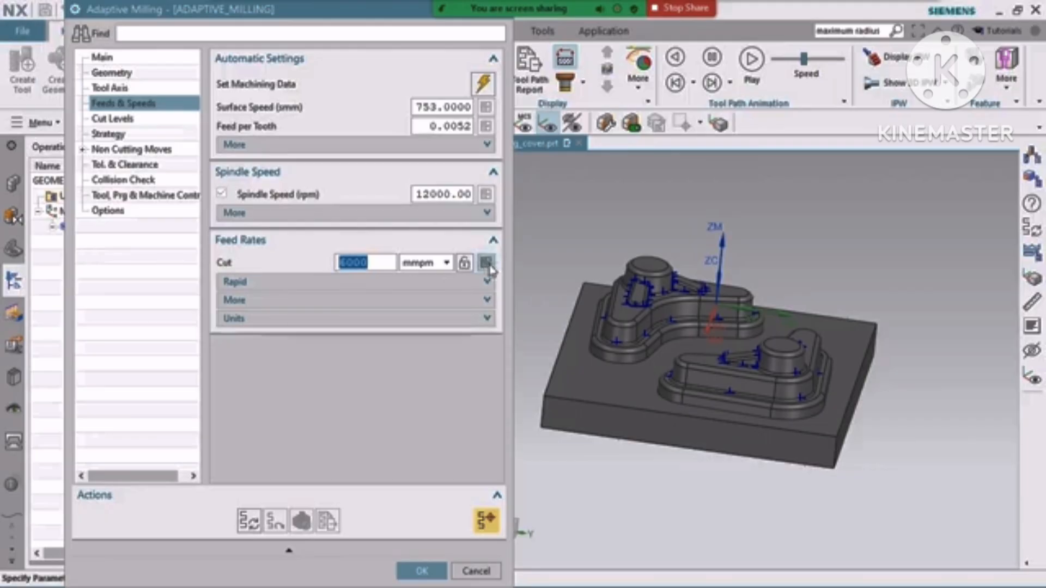
left_click(486, 263)
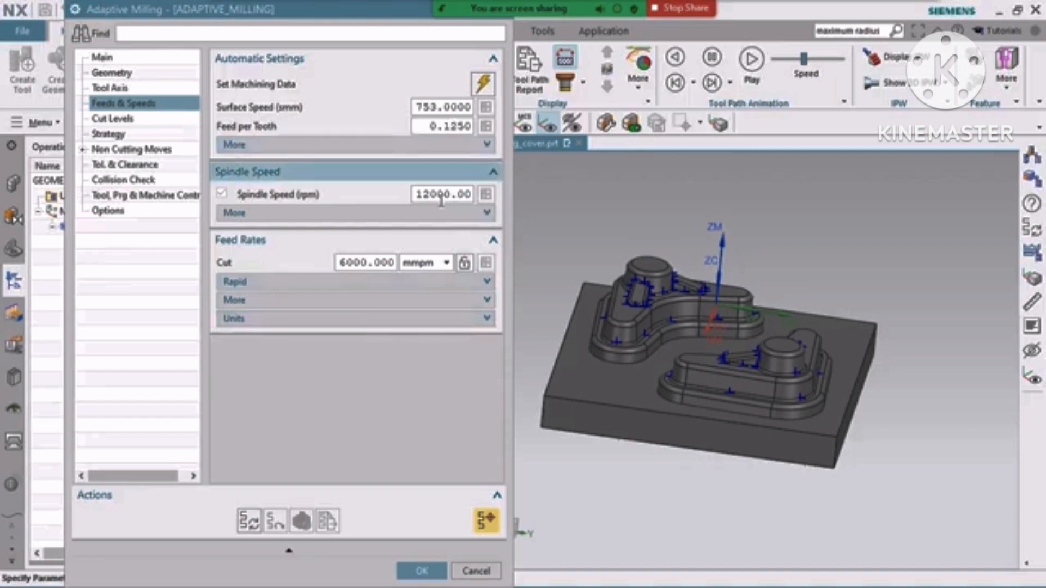
Step: Try a cut feed rate of 10000 mmpm and recalculate the feed per tooth
double_click(369, 263)
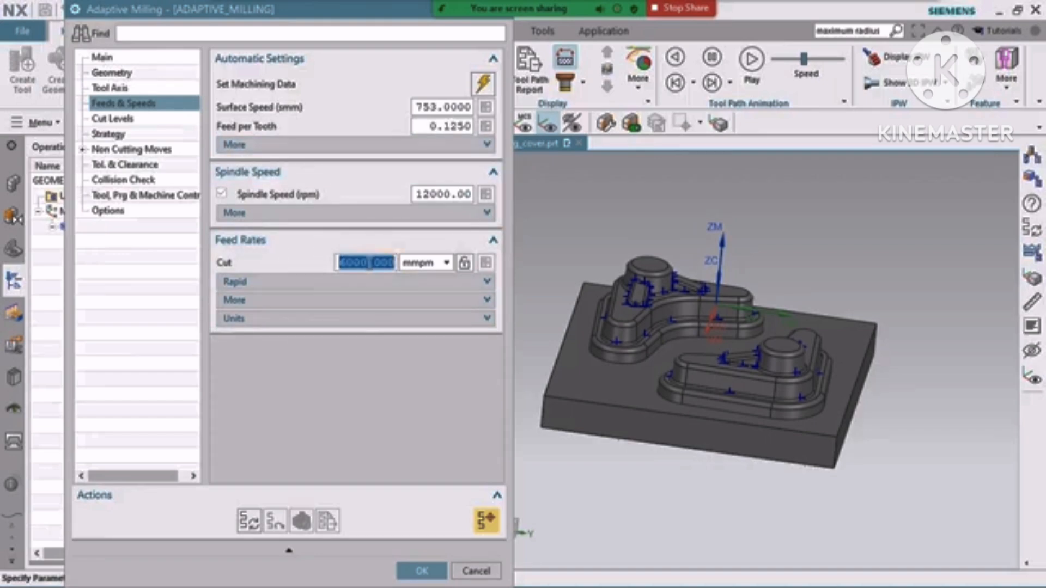
type("10")
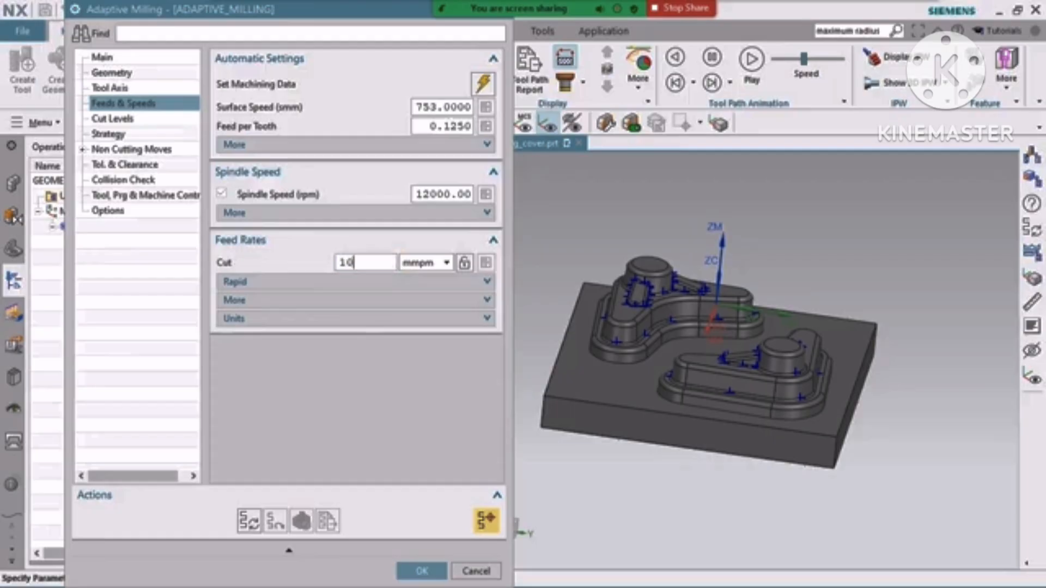
type("000")
double_click(386, 257)
left_click(483, 264)
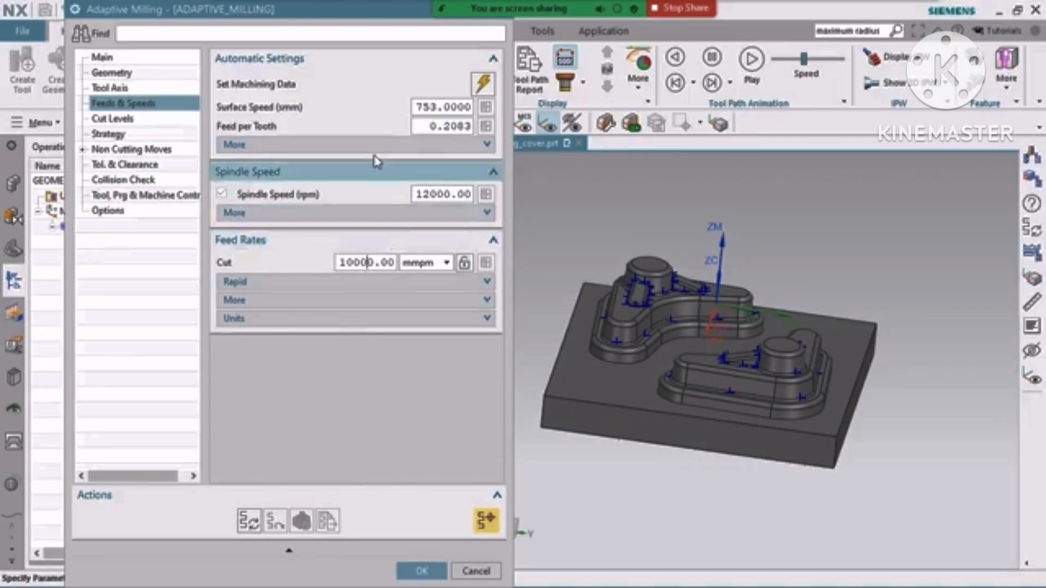
left_click_drag(332, 18, 333, 40)
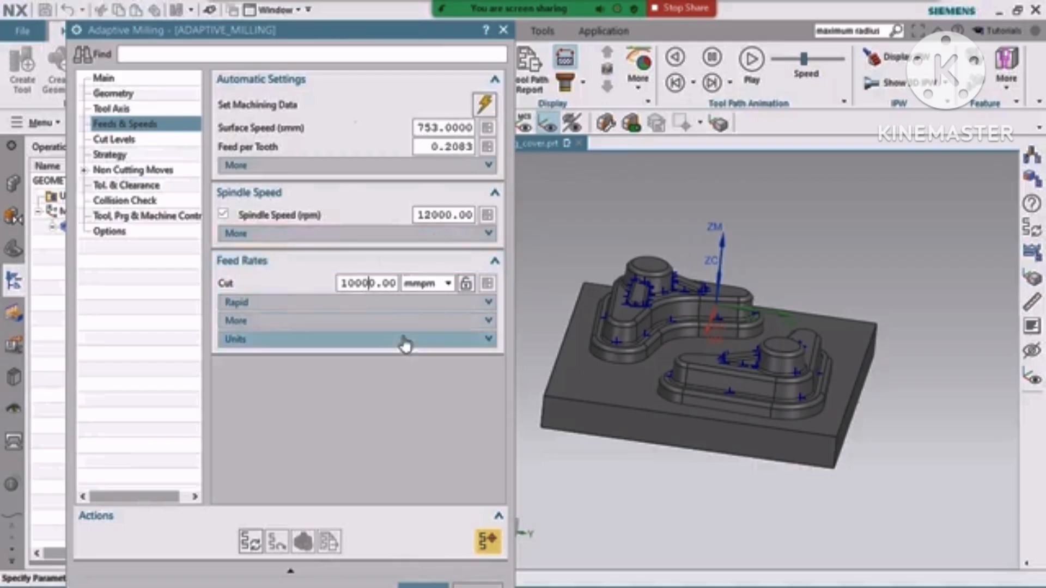
Step: Bring the cut feed rate back down to 6000 mmpm
double_click(362, 287)
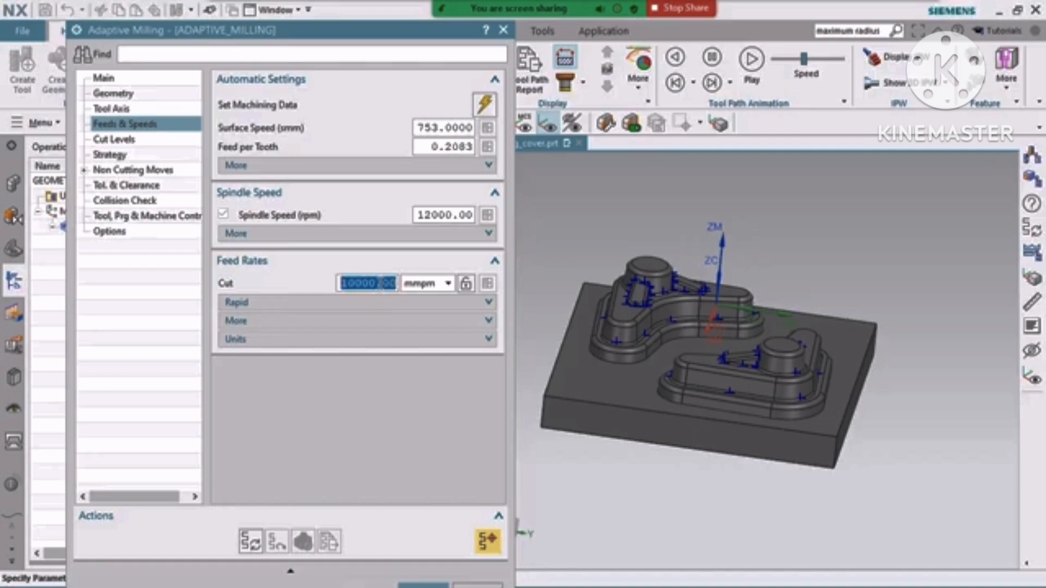
type("60")
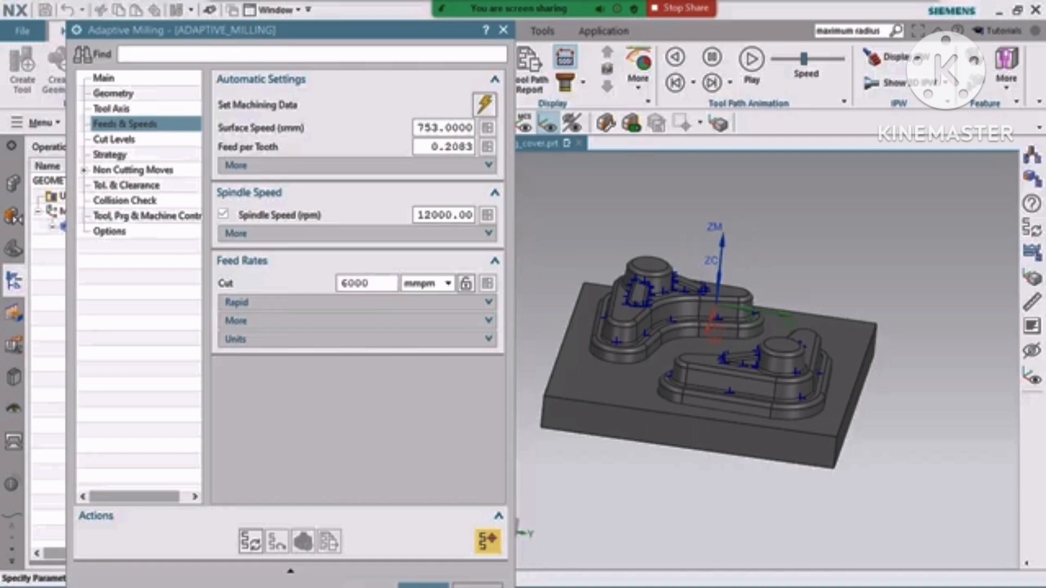
key("Return")
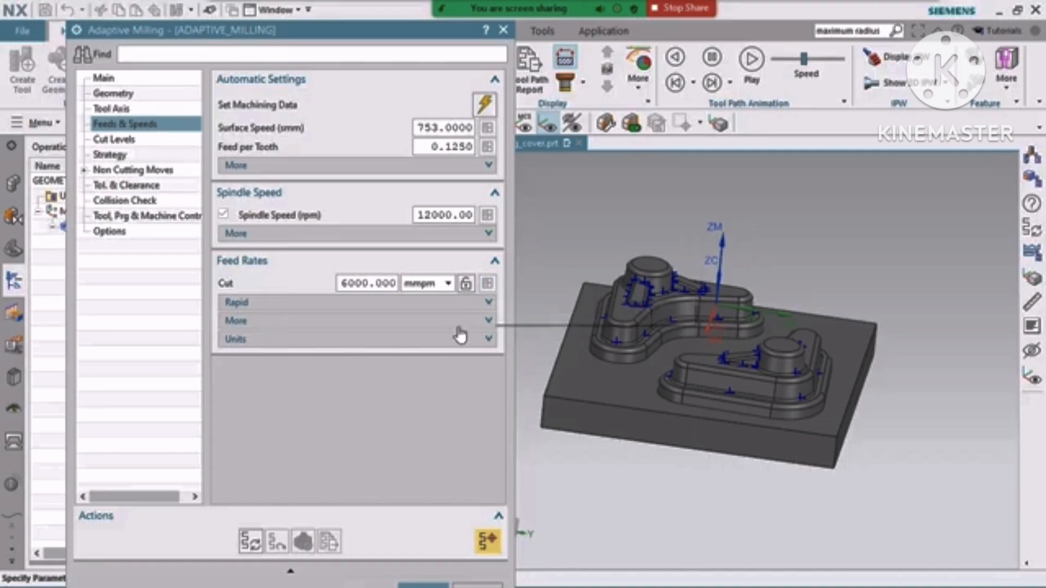
Step: Set the cut feed rate to 7000 mmpm and recalculate the dependent machining data
double_click(360, 283)
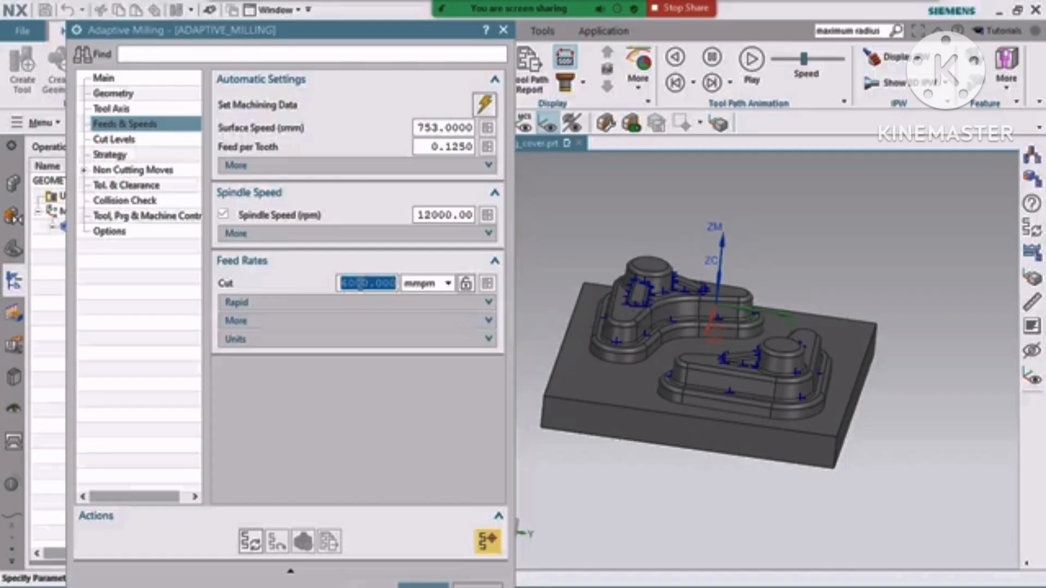
type("7000")
key("Return")
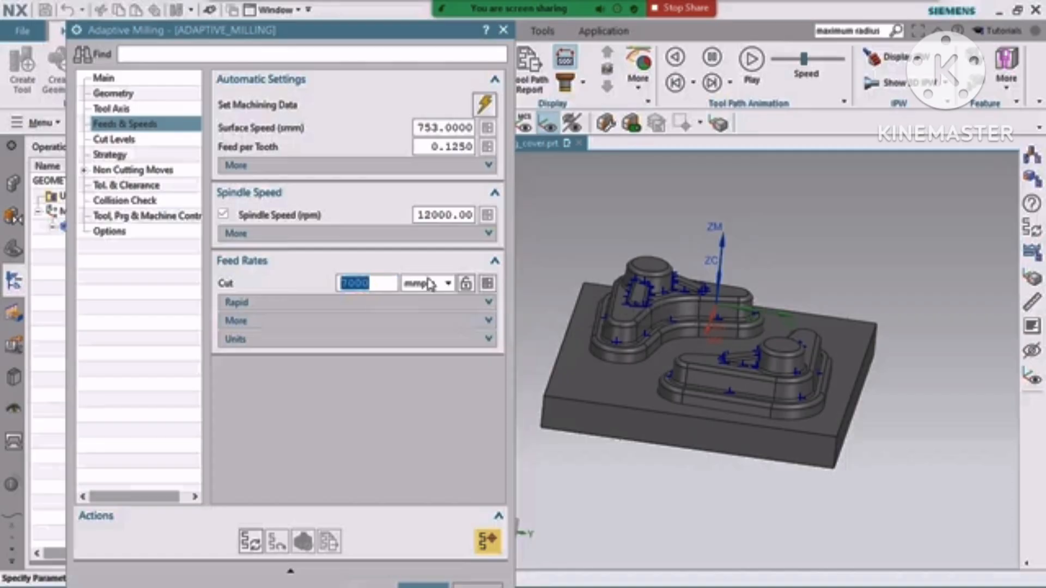
left_click(488, 282)
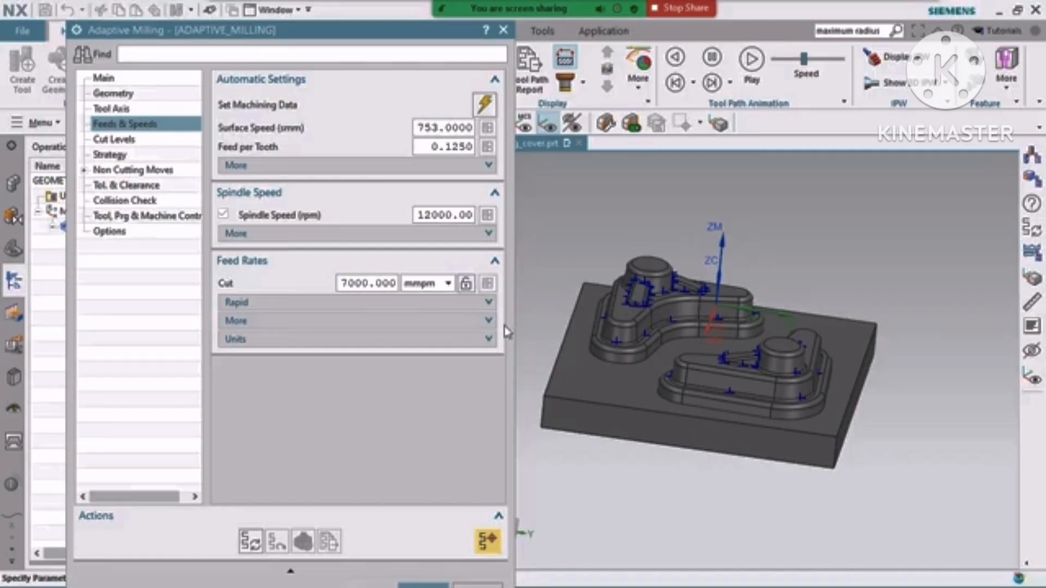
Step: Generate the Adaptive Milling tool path, dismiss the holder collision notice, and accept the operation
left_click(242, 537)
left_click_drag(369, 41, 366, 21)
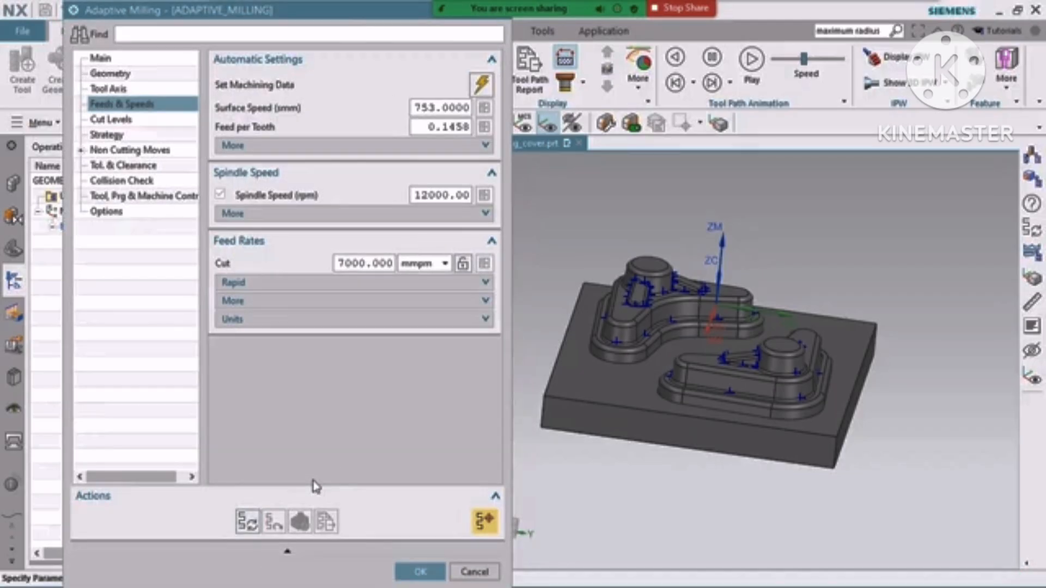
left_click(247, 522)
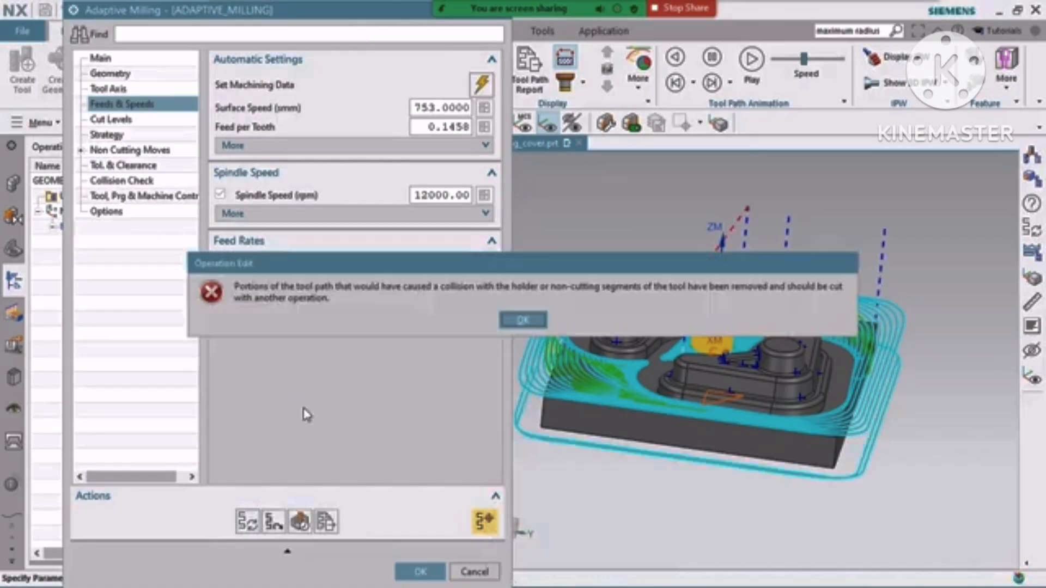
left_click(520, 318)
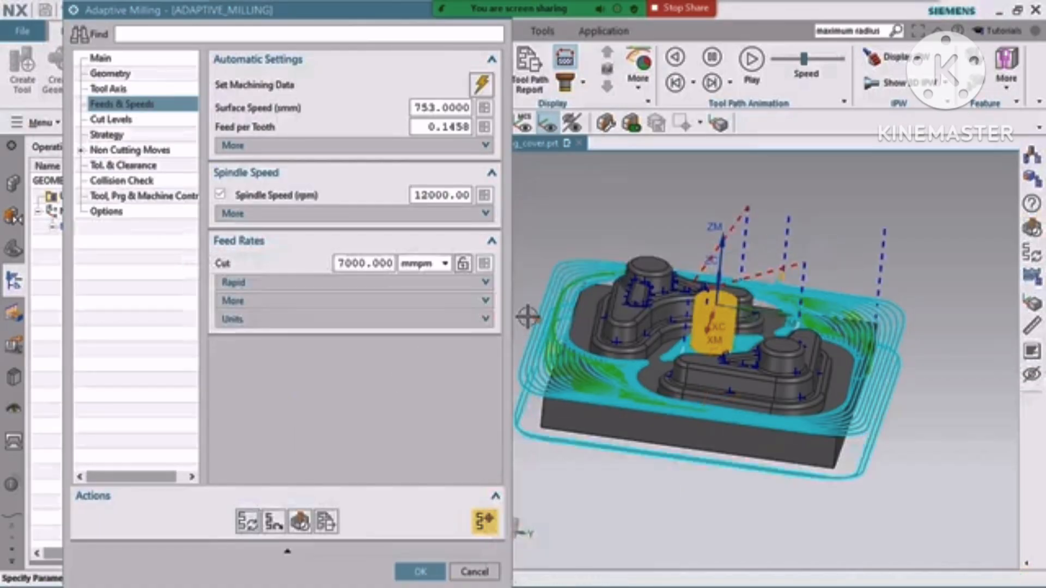
left_click(421, 570)
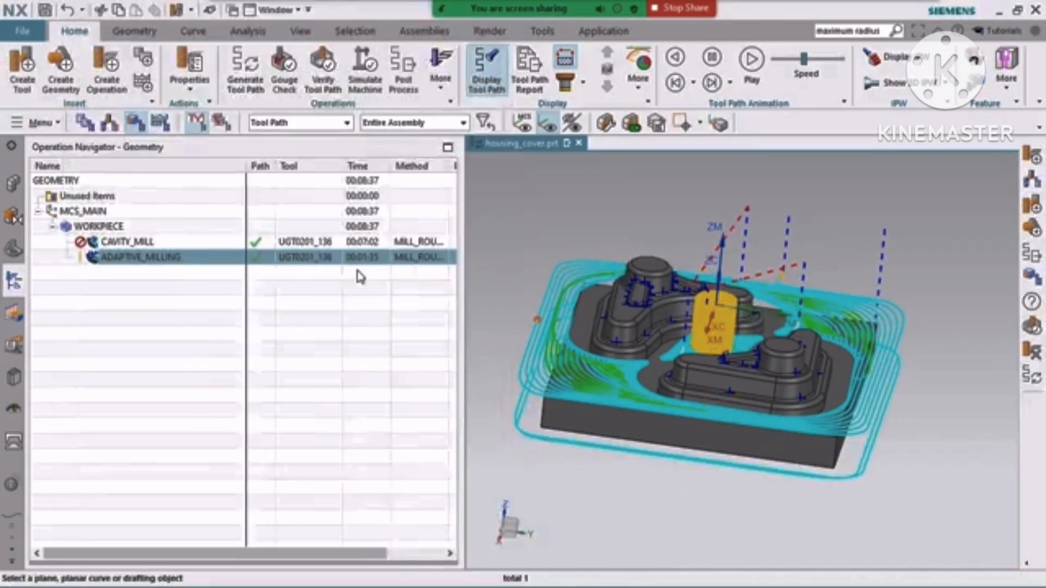
Step: Check the Adaptive Milling time breakdown, and open its 3D Dynamic verification to lower the animation speed to 5 without playing it
mouse_move(370, 265)
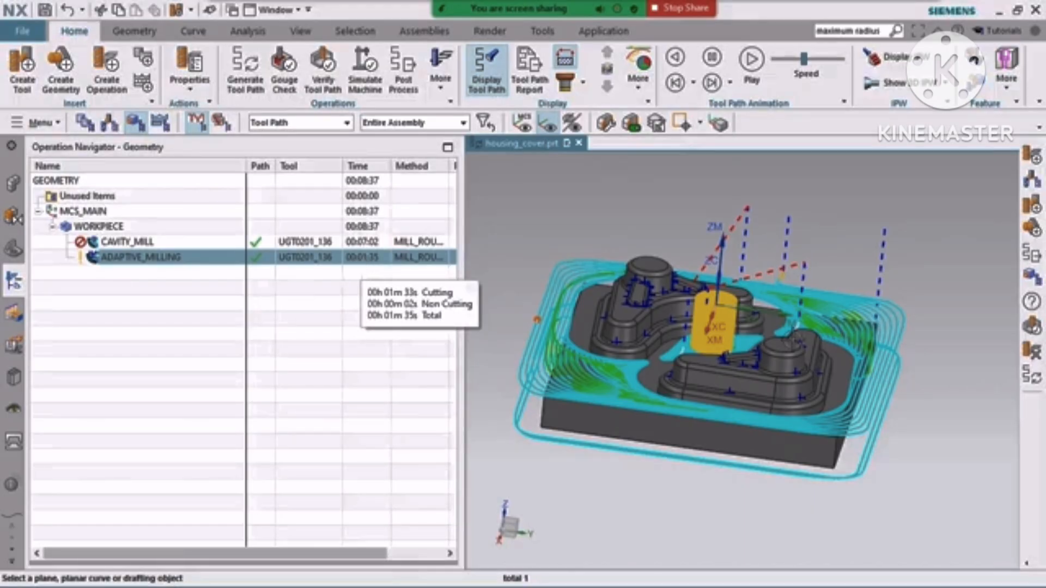
middle_click_drag(789, 340, 725, 335)
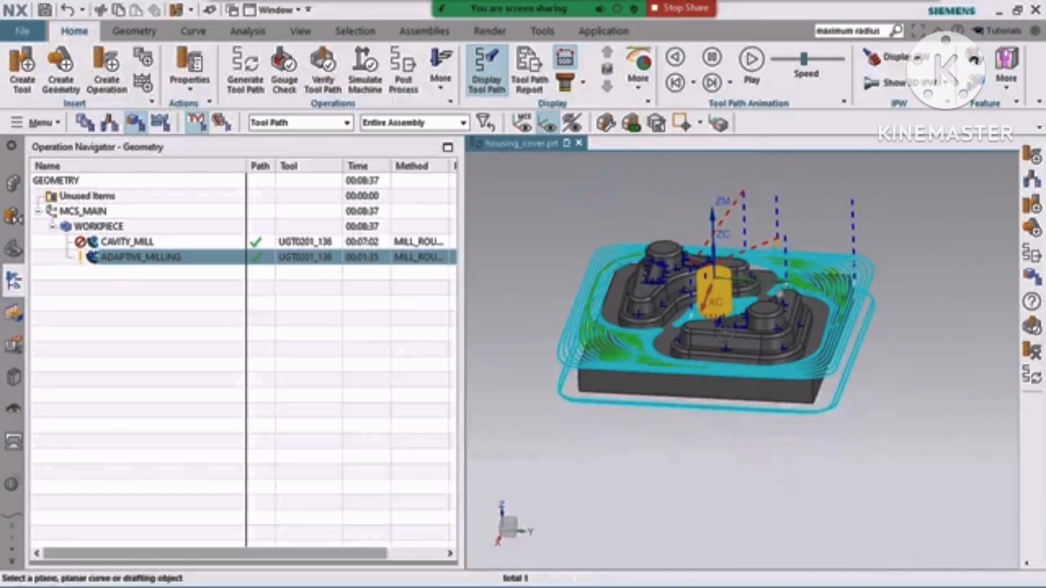
left_click(323, 70)
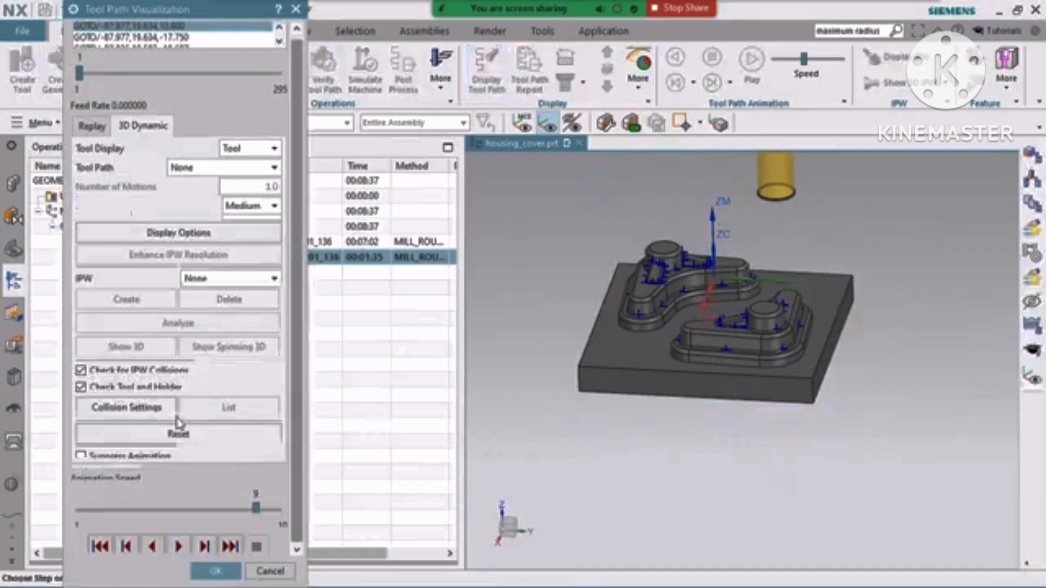
left_click(170, 504)
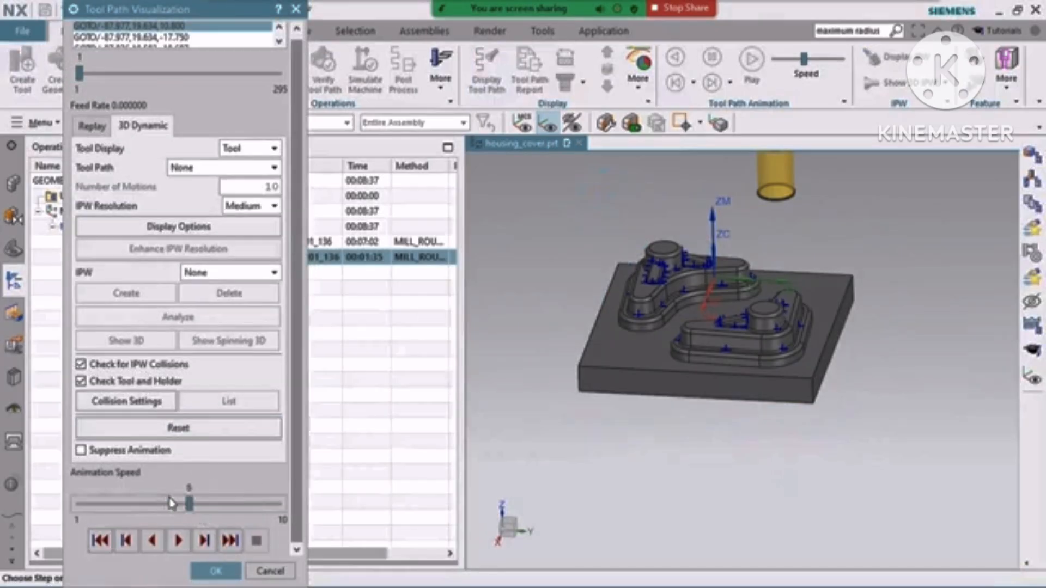
left_click(166, 503)
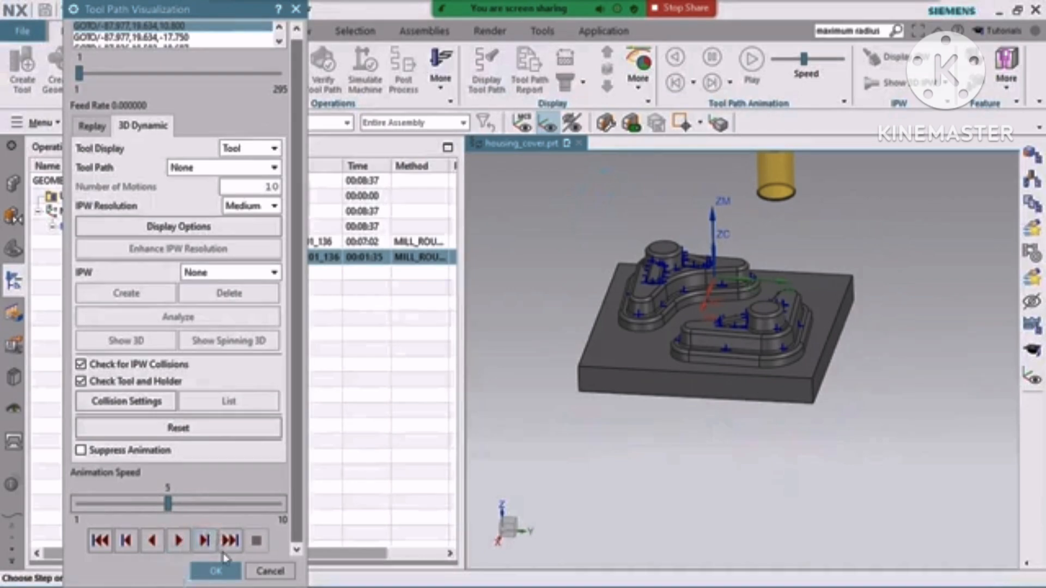
left_click(216, 571)
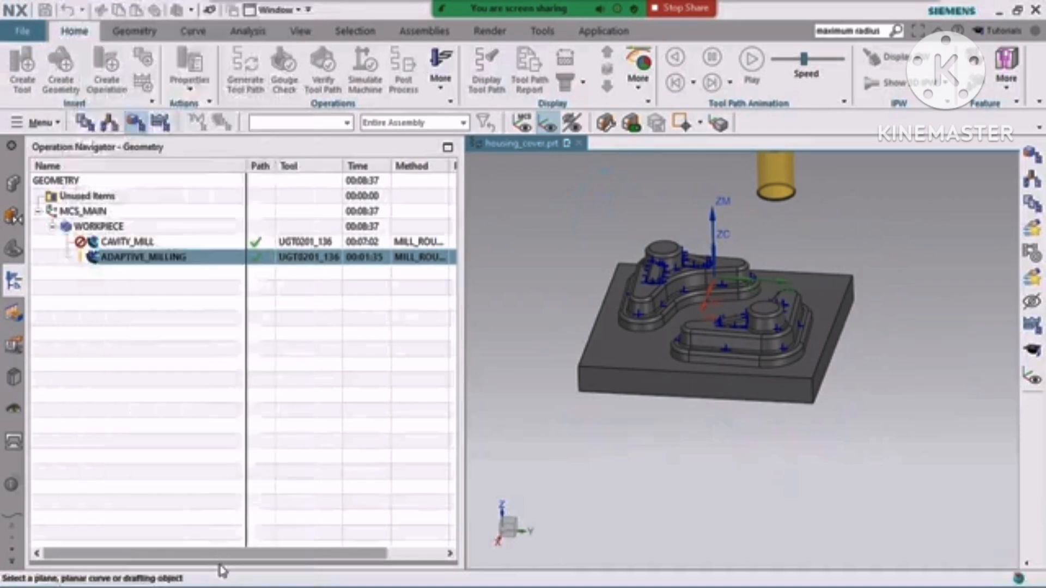
Step: Reopen the Adaptive Milling operation and compare its closed-area helical engage settings, including the ramp angle, with the helical entry in the tool path
double_click(151, 258)
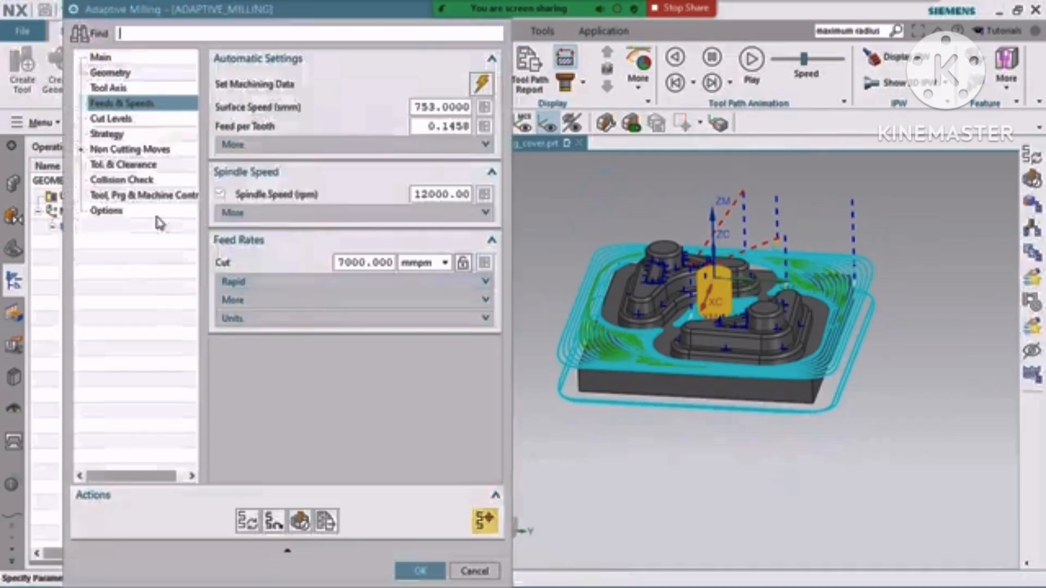
left_click(132, 149)
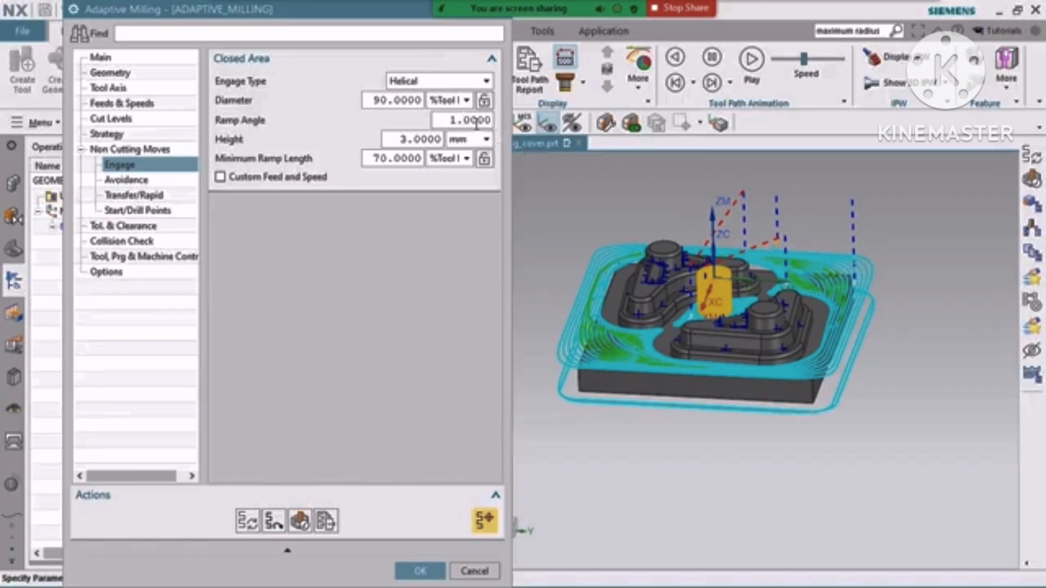
scroll(782, 299, "up", 10)
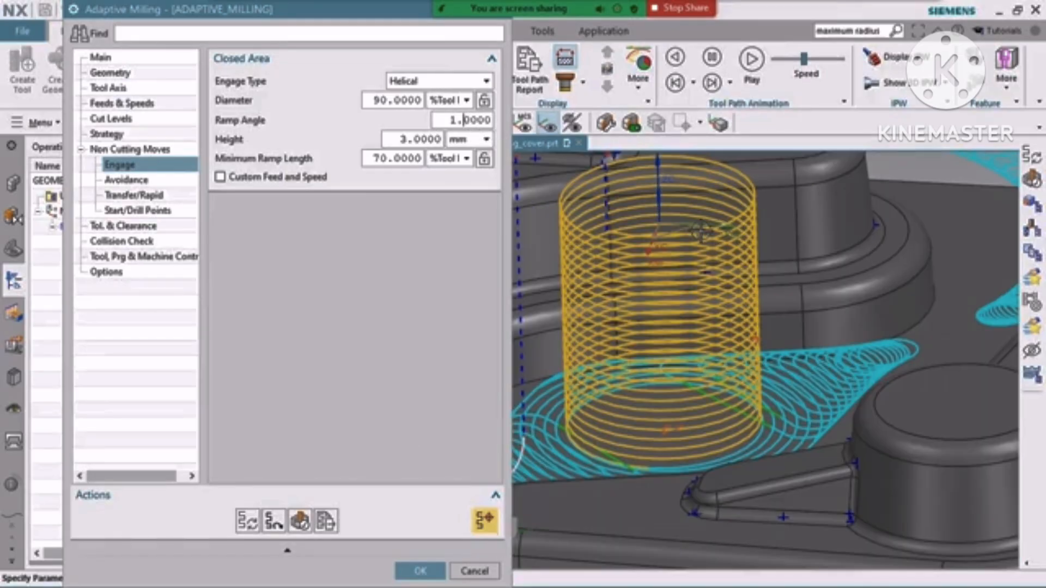
scroll(778, 290, "down", 8)
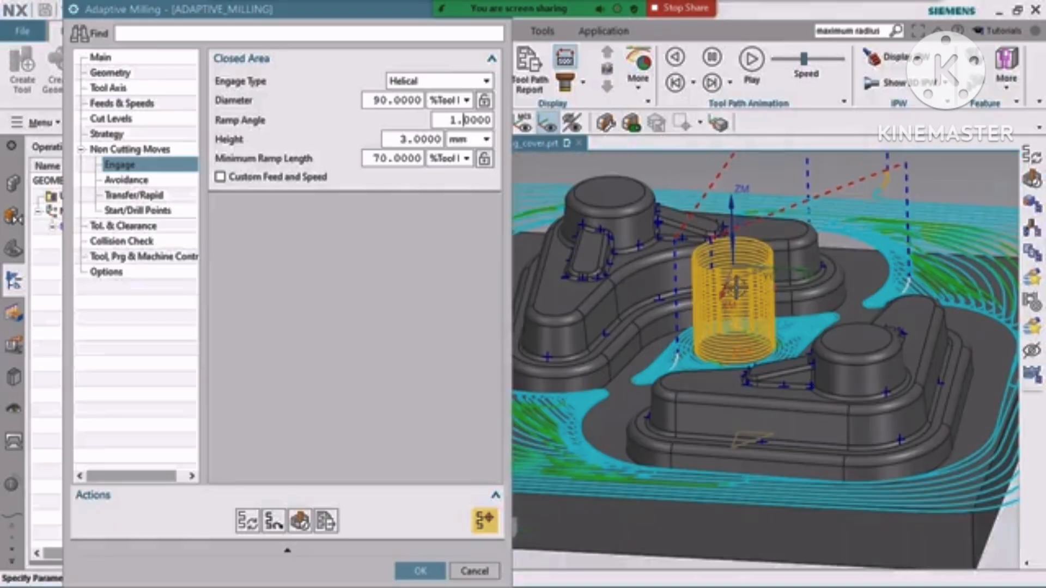
scroll(735, 288, "up", 9)
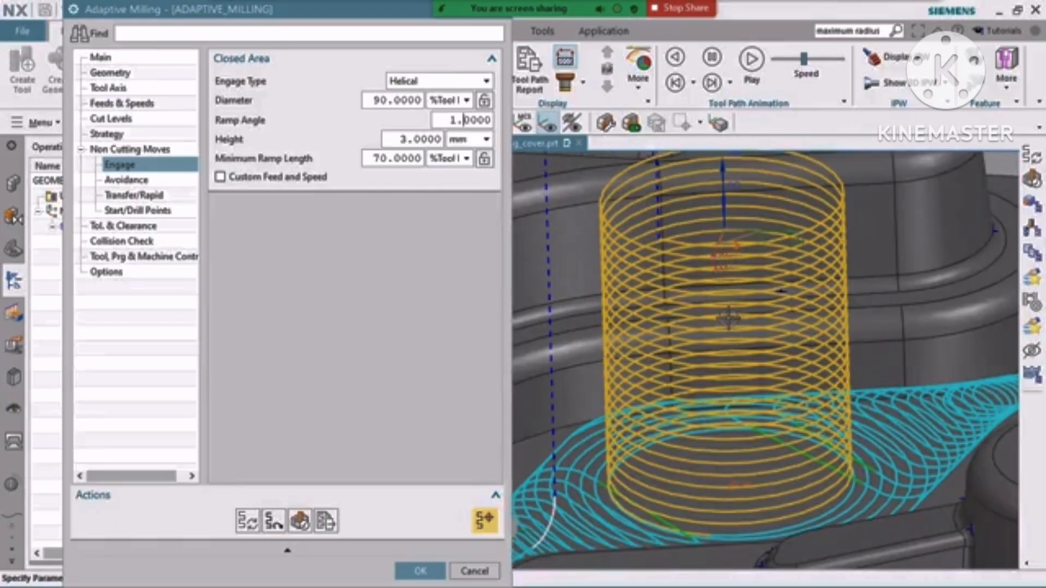
scroll(729, 297, "down", 4)
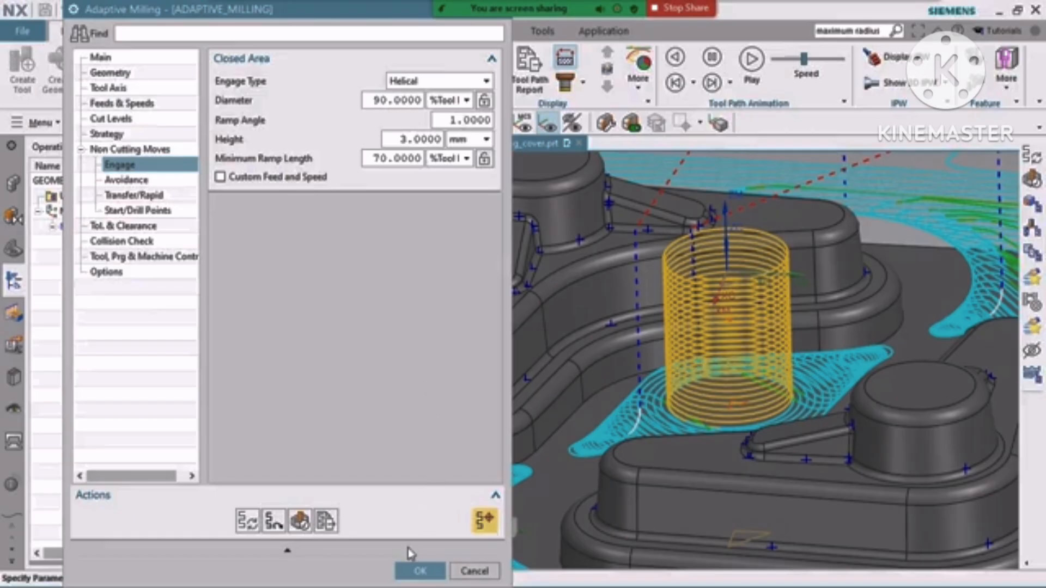
Step: Simulate the Adaptive Milling material removal in 3D Dynamic at animation speed 4, stop it, and close the verification and operation
left_click(302, 524)
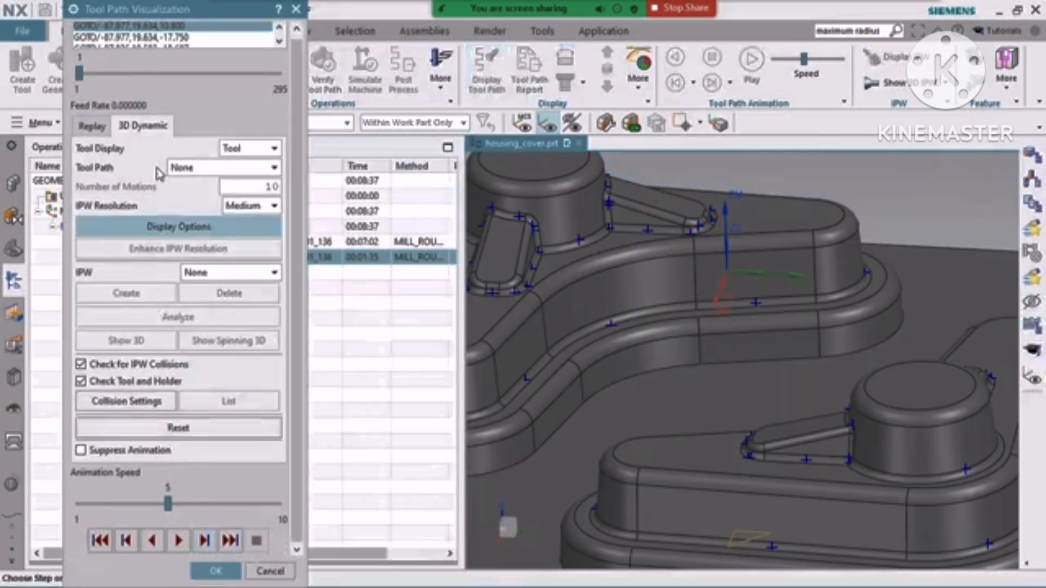
left_click(177, 541)
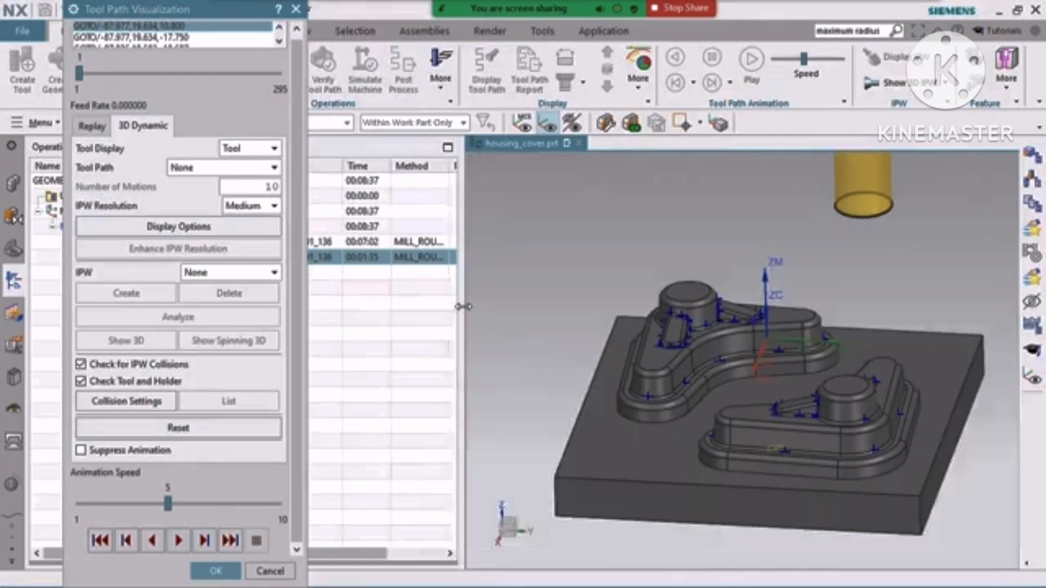
left_click_drag(463, 307, 310, 306)
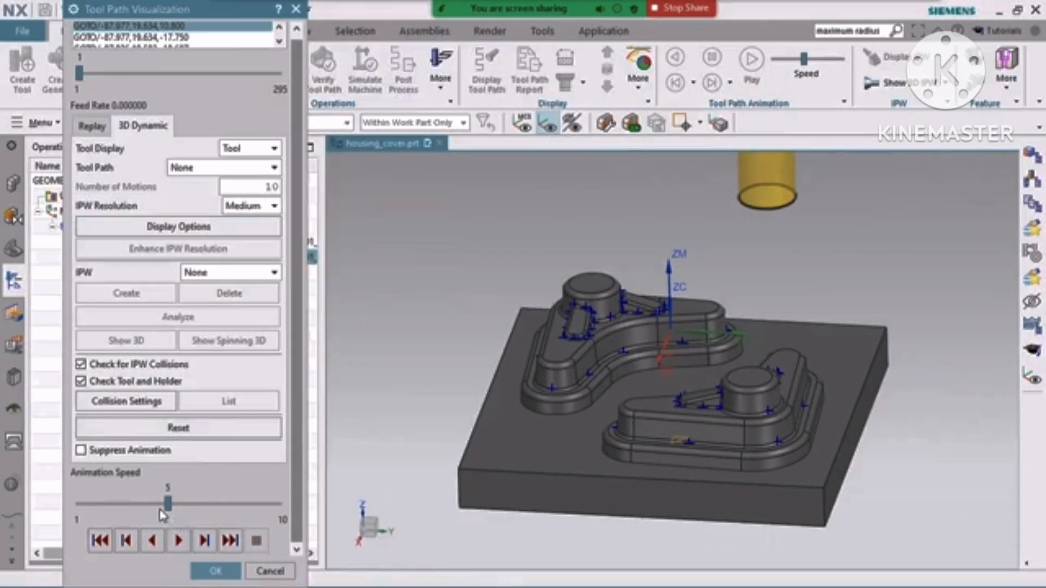
left_click(162, 505)
left_click(178, 541)
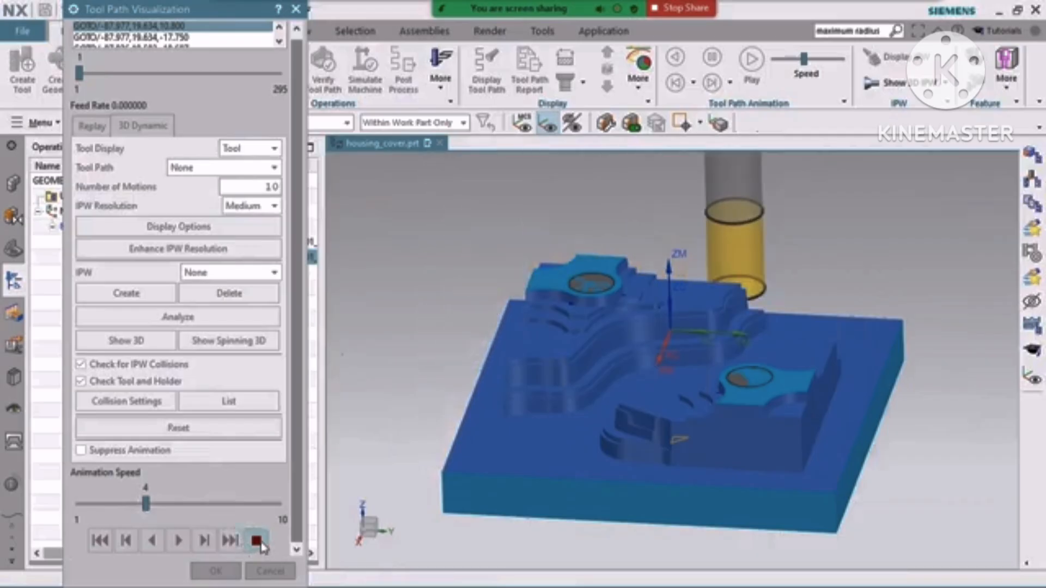
left_click(216, 571)
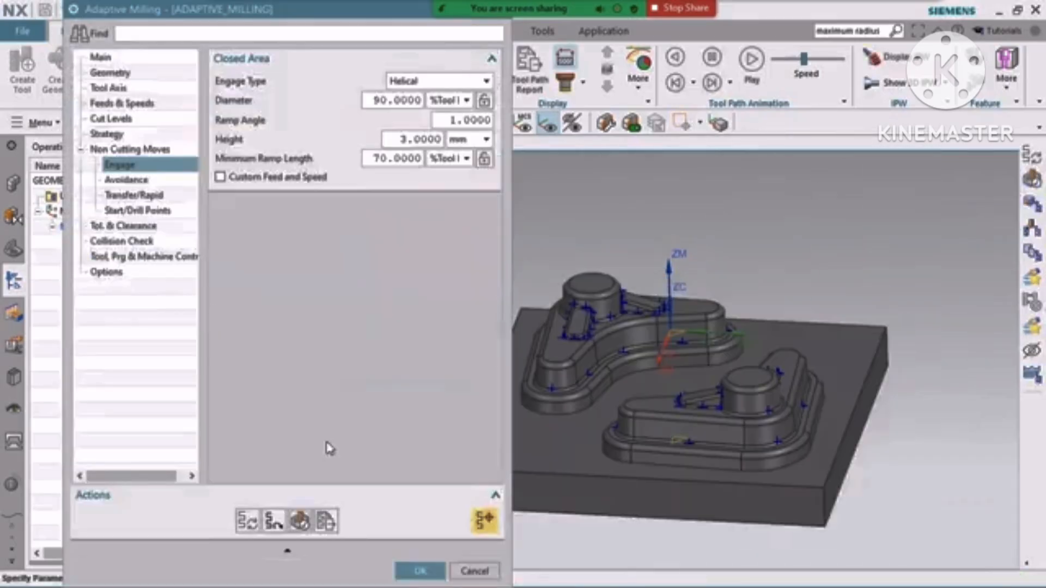
left_click(411, 570)
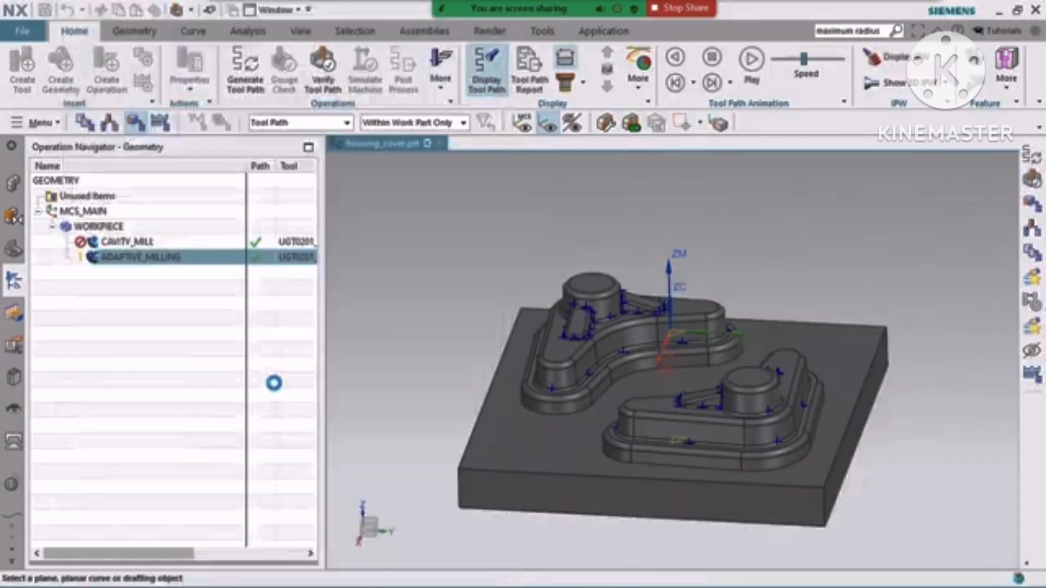
Step: Delete the CAVITY_MILL operation from the workpiece, leaving only the Adaptive Milling operation
right_click(136, 242)
left_click(159, 275)
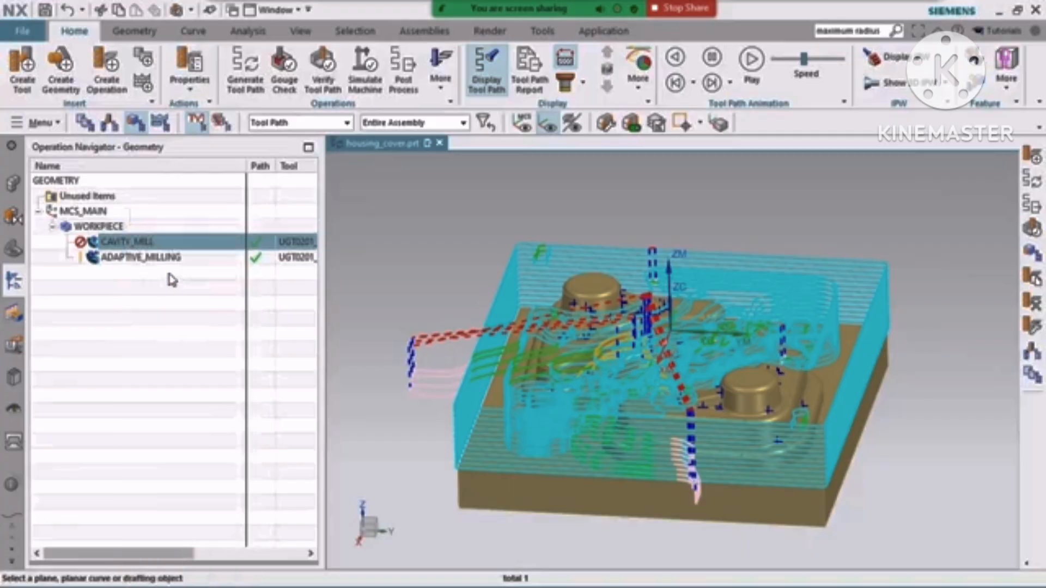
left_click(126, 244)
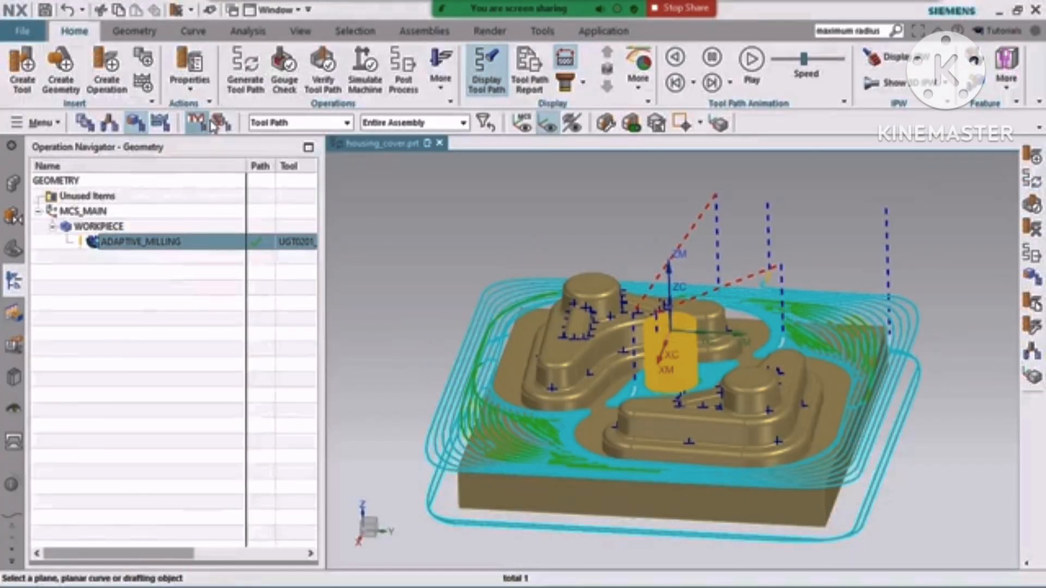
Step: Simulate the Adaptive Milling material removal in 3D Dynamic to the end, varying the animation speed between 4 and 6, and close the verification
left_click(323, 71)
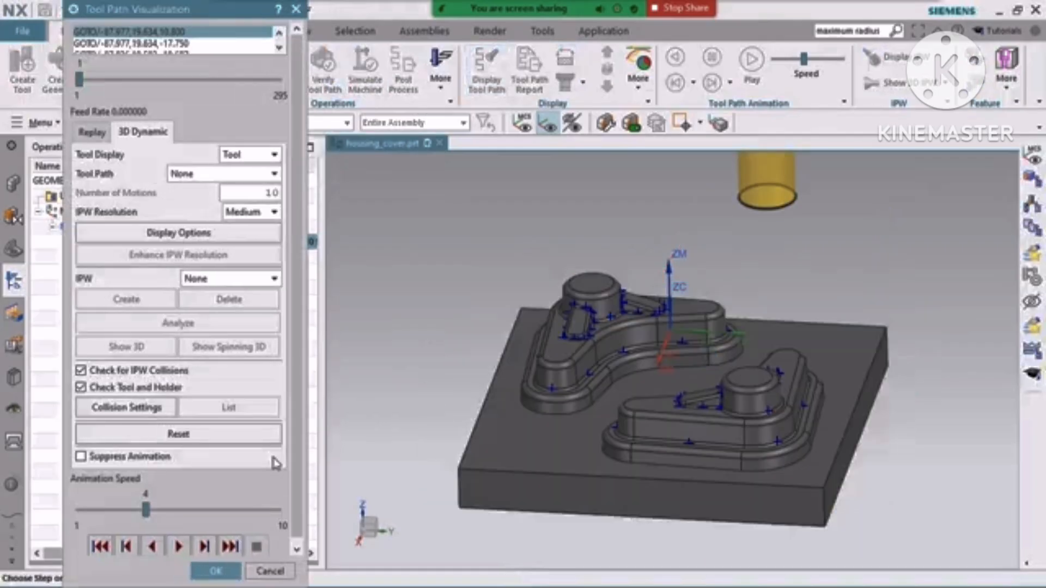
left_click(178, 546)
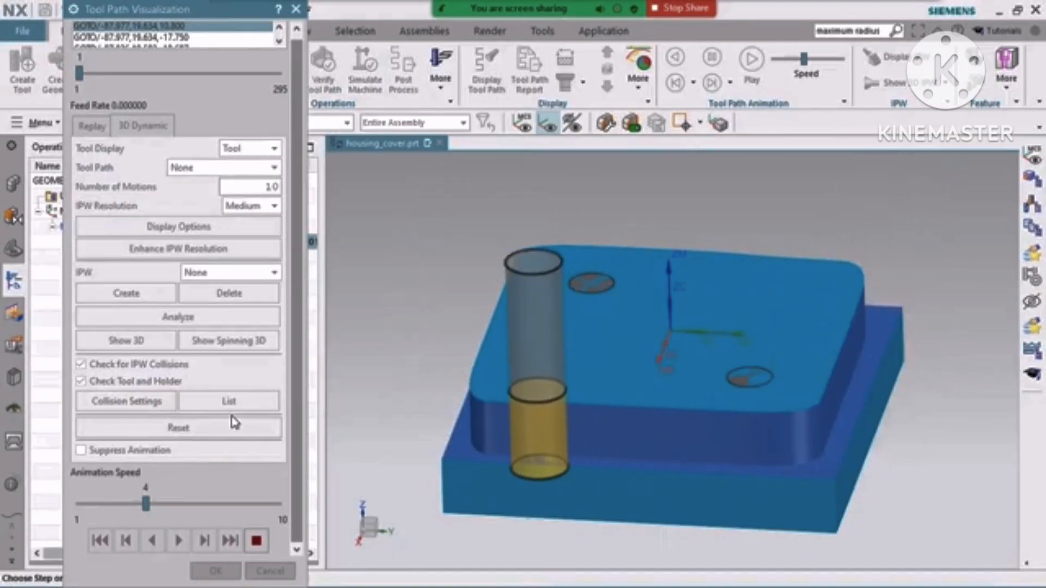
left_click_drag(146, 504, 166, 504)
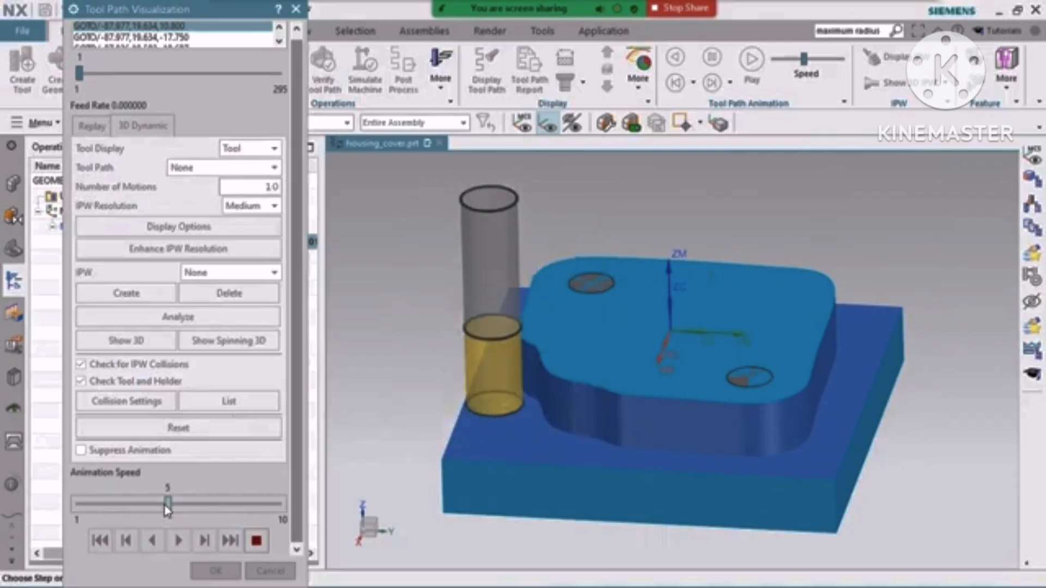
left_click(180, 507)
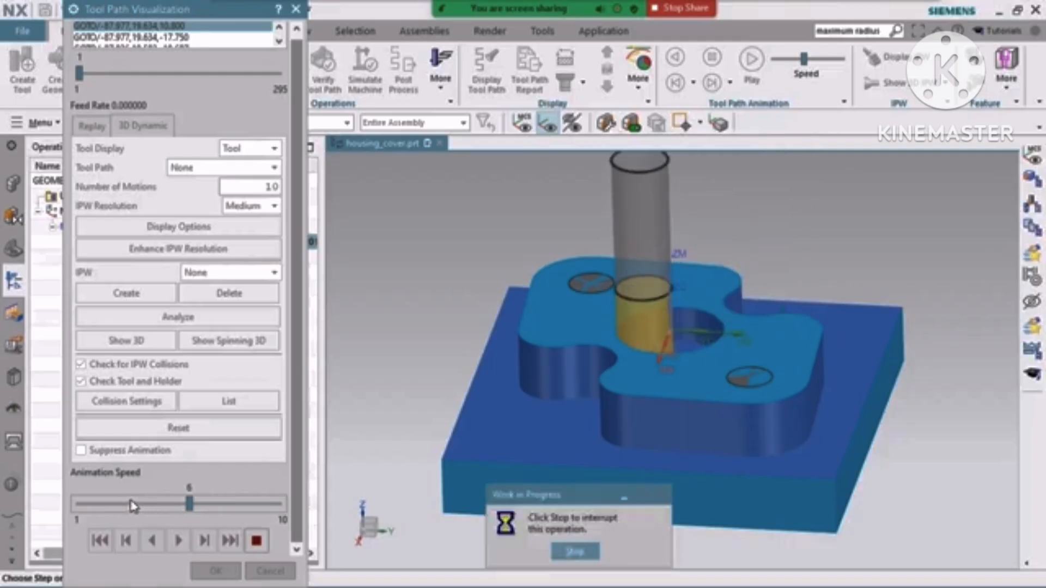
left_click_drag(188, 505, 146, 506)
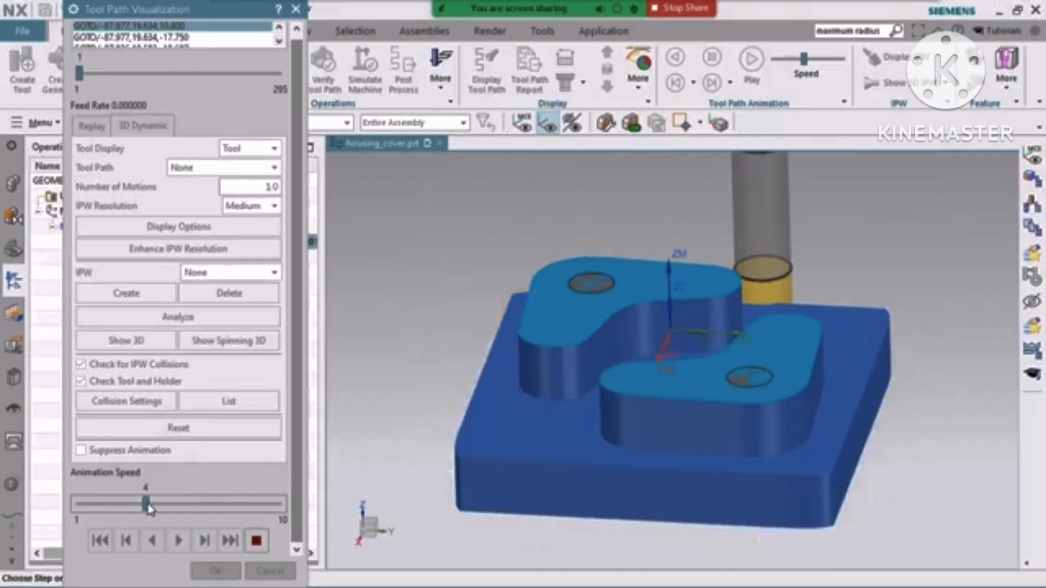
left_click(246, 503)
left_click(246, 504)
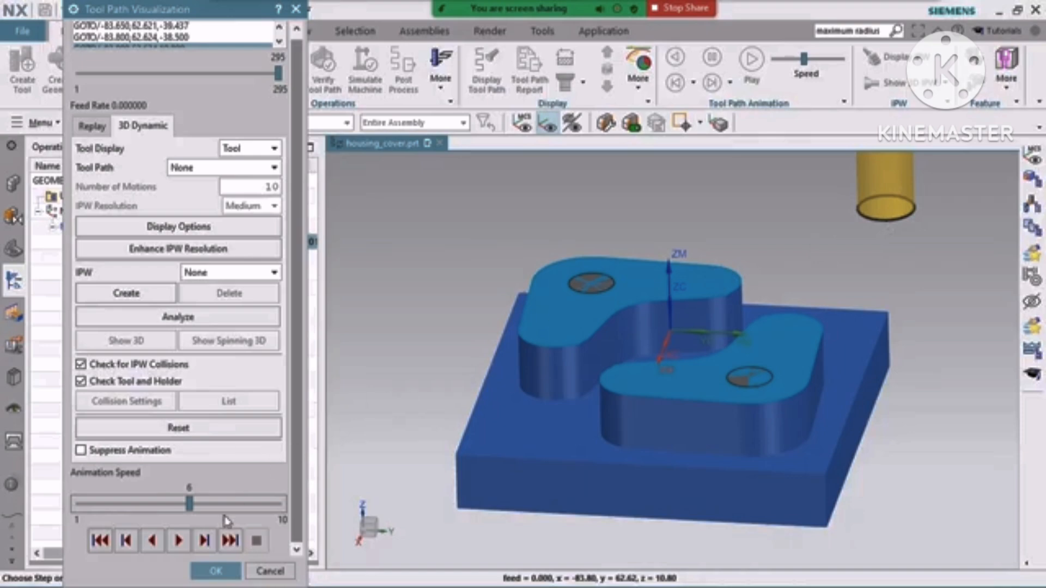
left_click(215, 571)
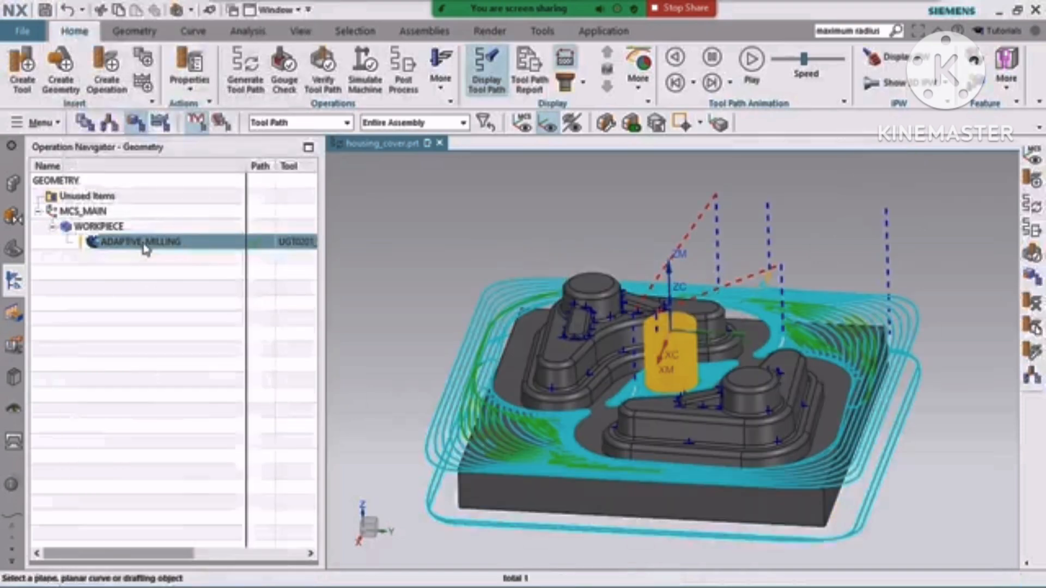
Step: Reopen the Adaptive Milling operation and set Bottom Up Cutting to Between Cut Levels, keeping the step up distance in percent of flute length
double_click(141, 242)
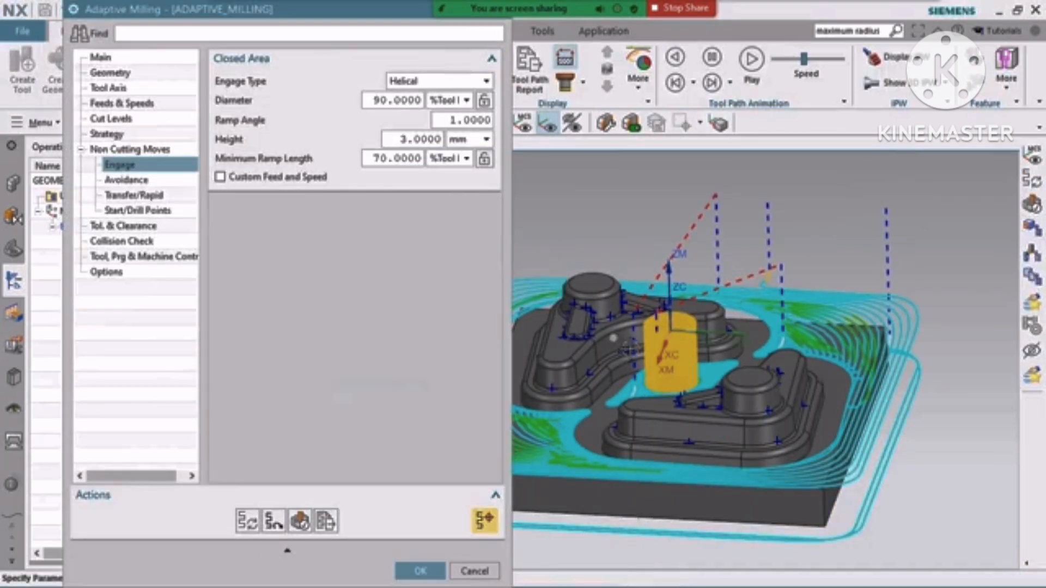
left_click(101, 57)
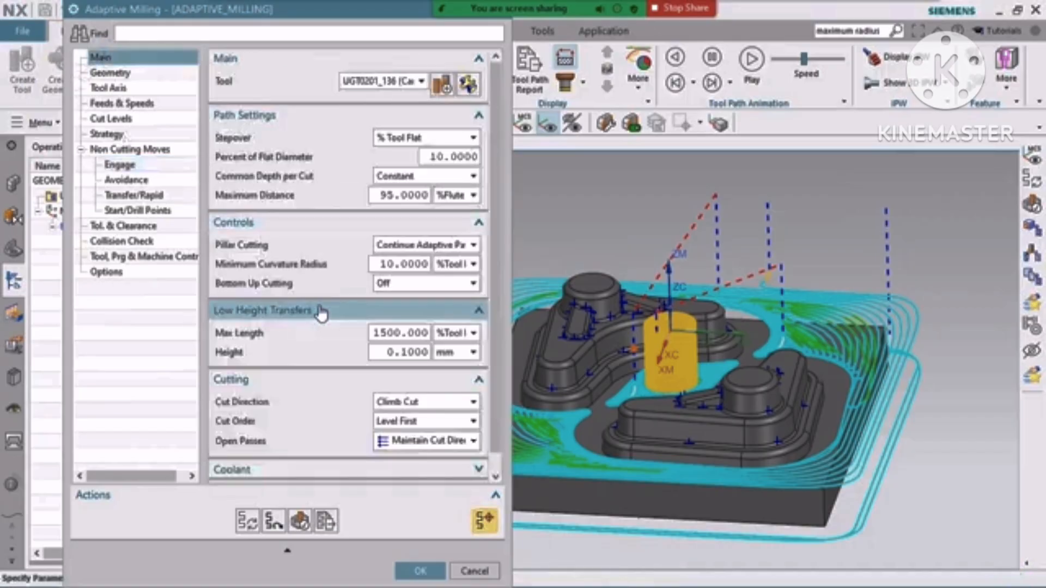
mouse_move(403, 286)
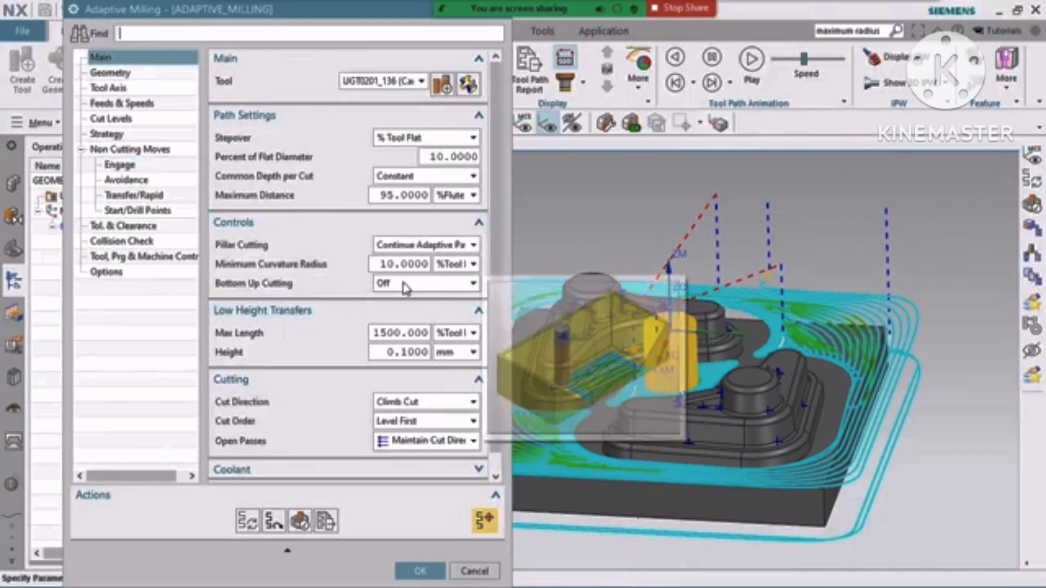
left_click(410, 284)
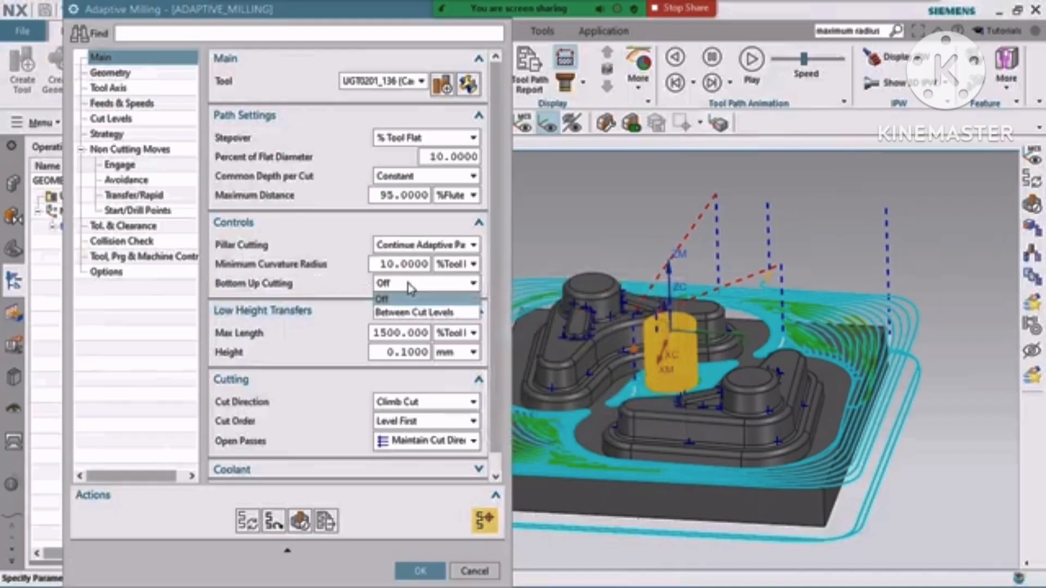
left_click(403, 306)
mouse_move(428, 289)
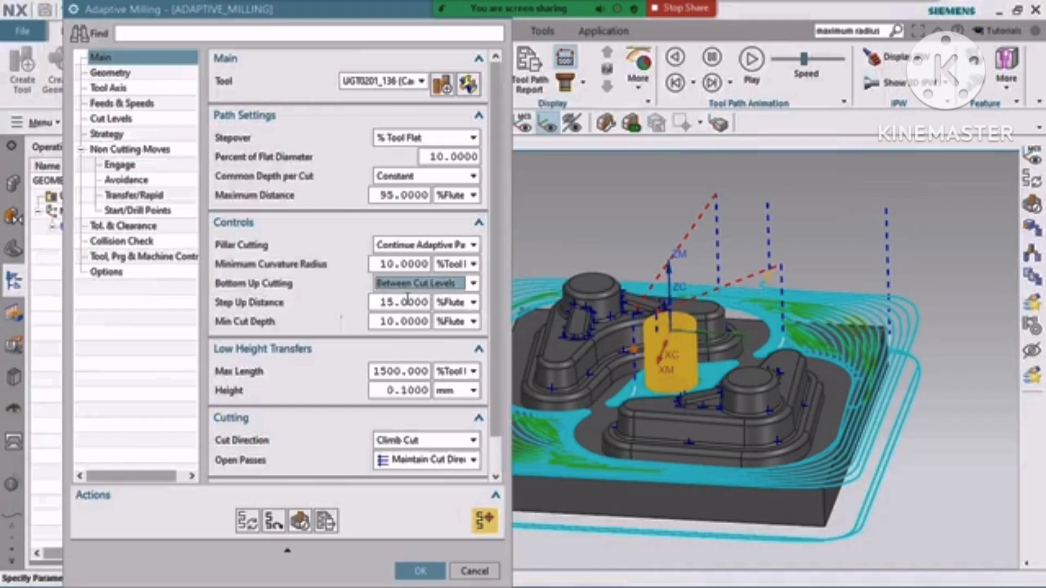
left_click(474, 304)
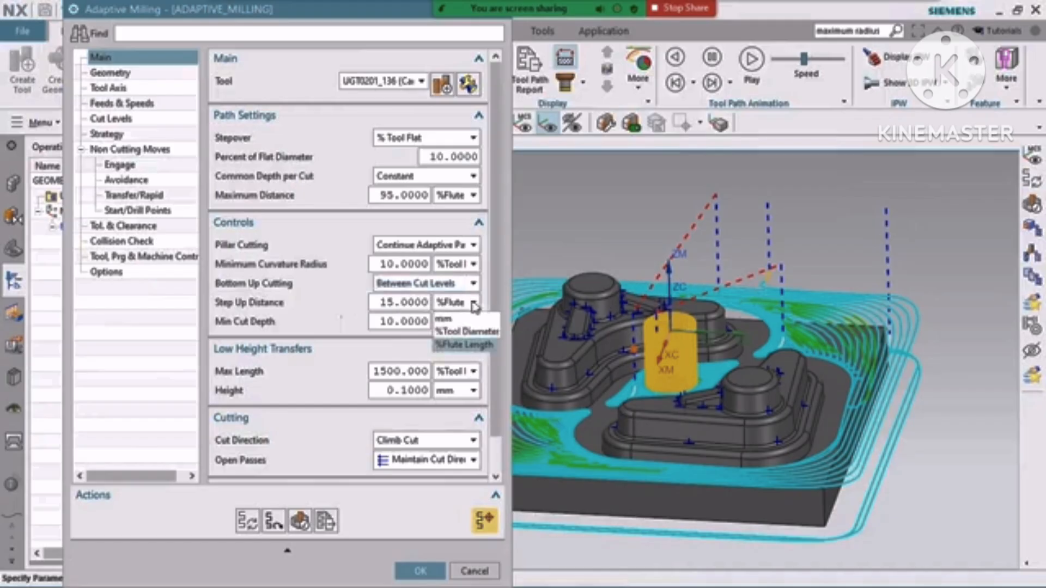
left_click(473, 304)
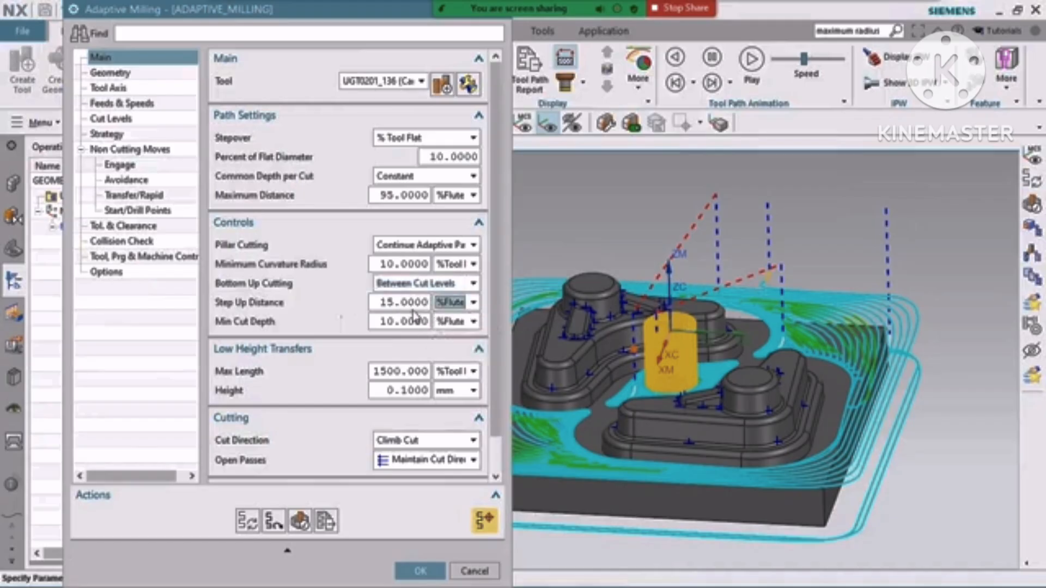
left_click(474, 303)
left_click(332, 334)
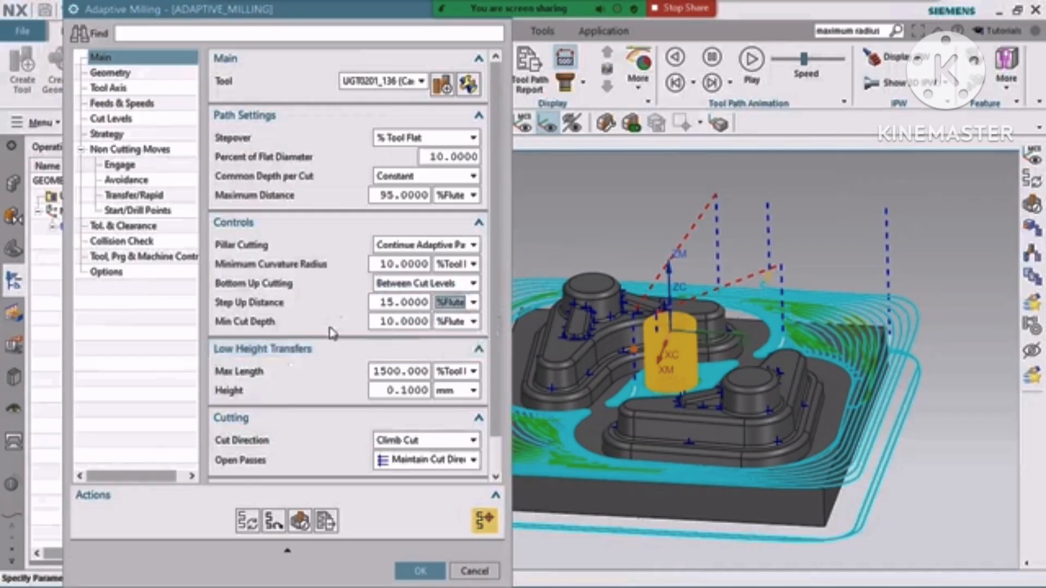
Step: Regenerate the Adaptive Milling tool path with bottom up cutting and simulate it in 3D Dynamic, raising the animation speed to 9
left_click(247, 521)
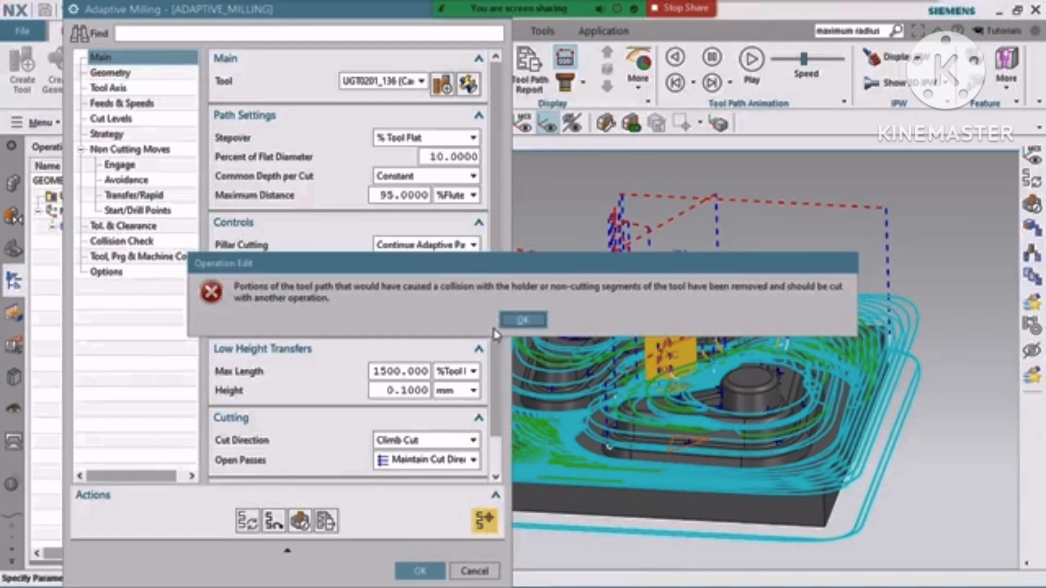
left_click(521, 320)
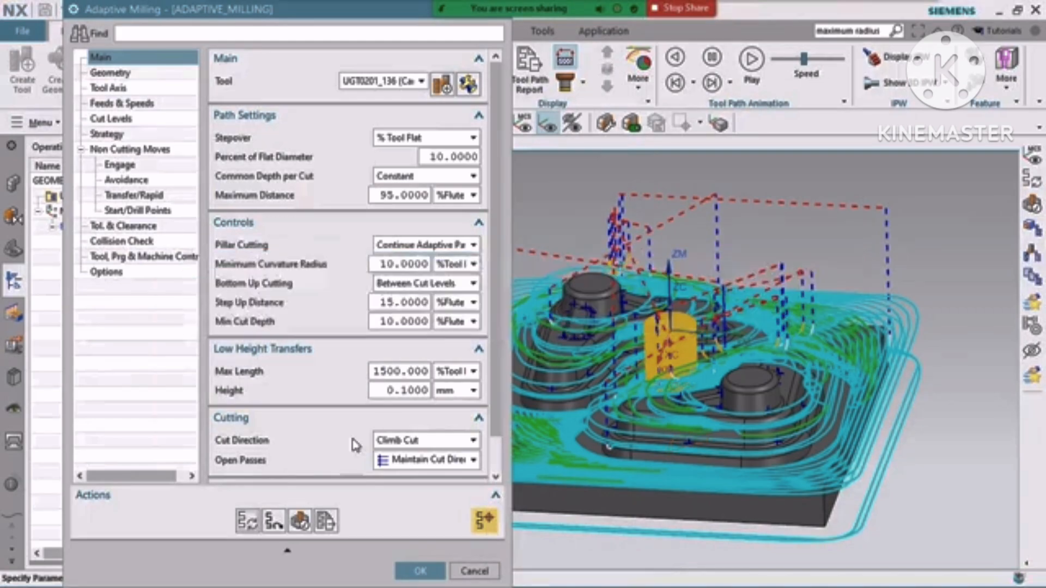
left_click(299, 522)
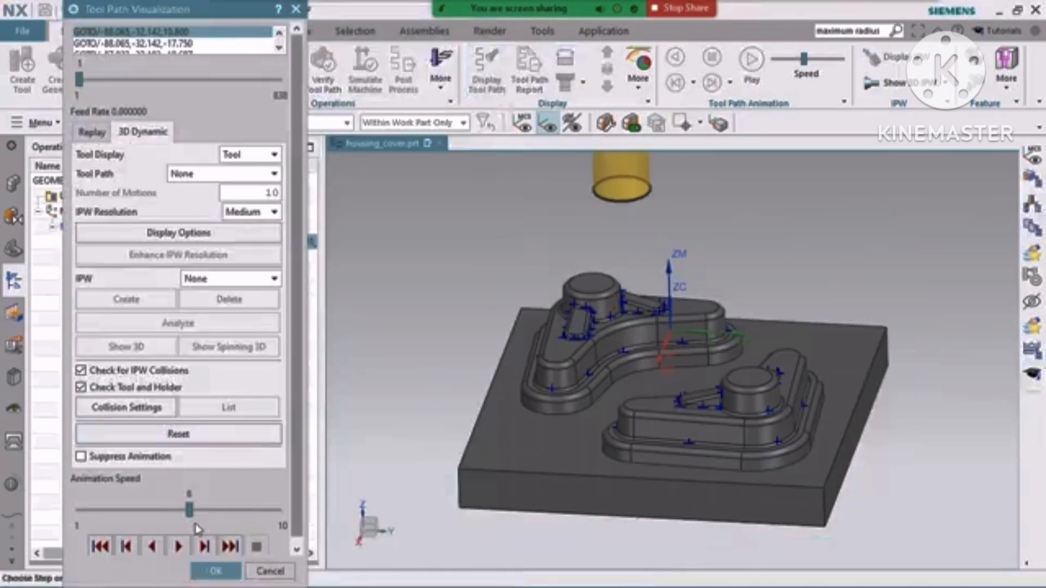
left_click(178, 546)
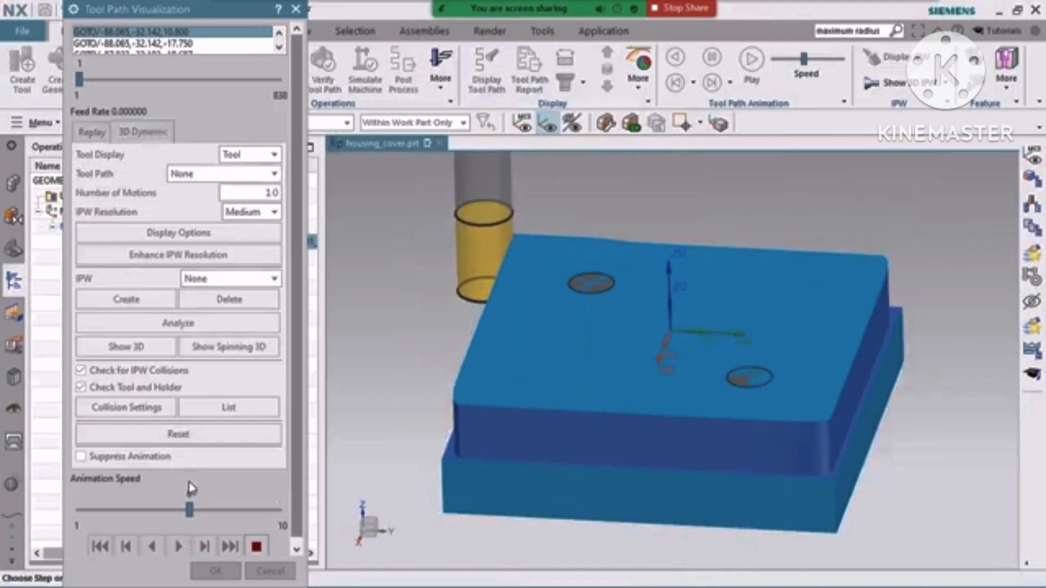
left_click(217, 510)
left_click(247, 508)
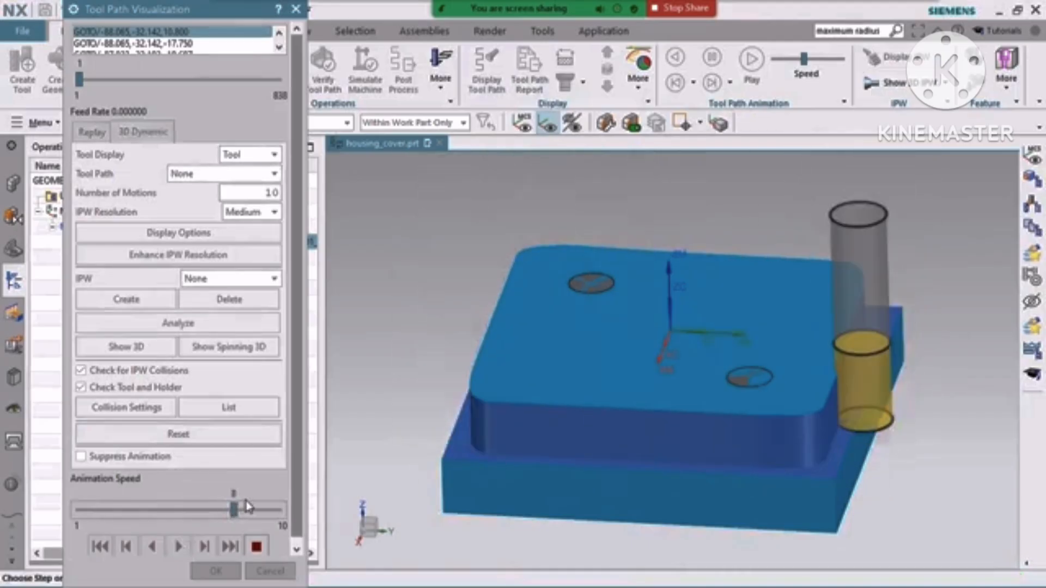
left_click(248, 508)
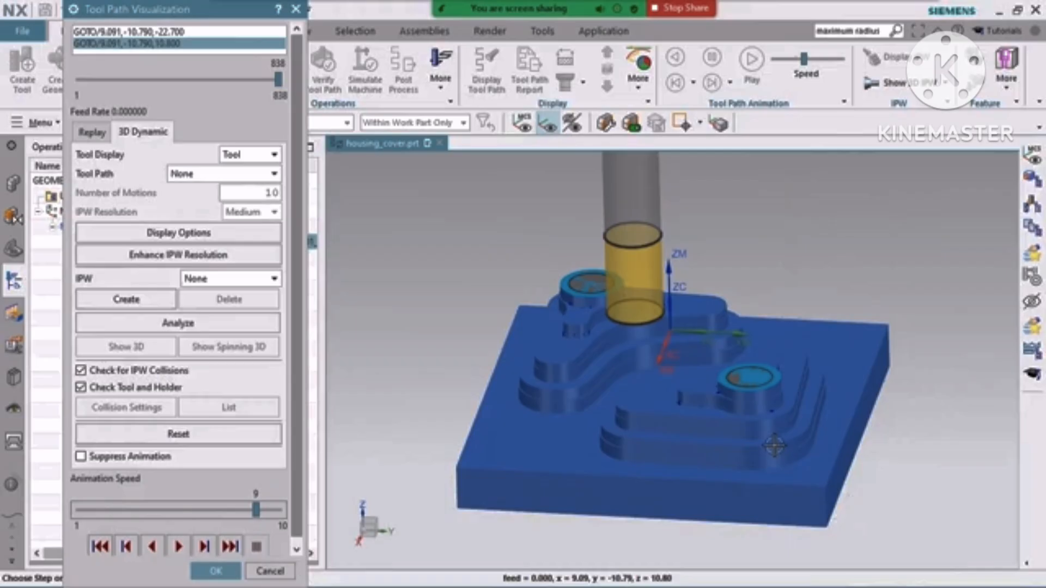
left_click(215, 570)
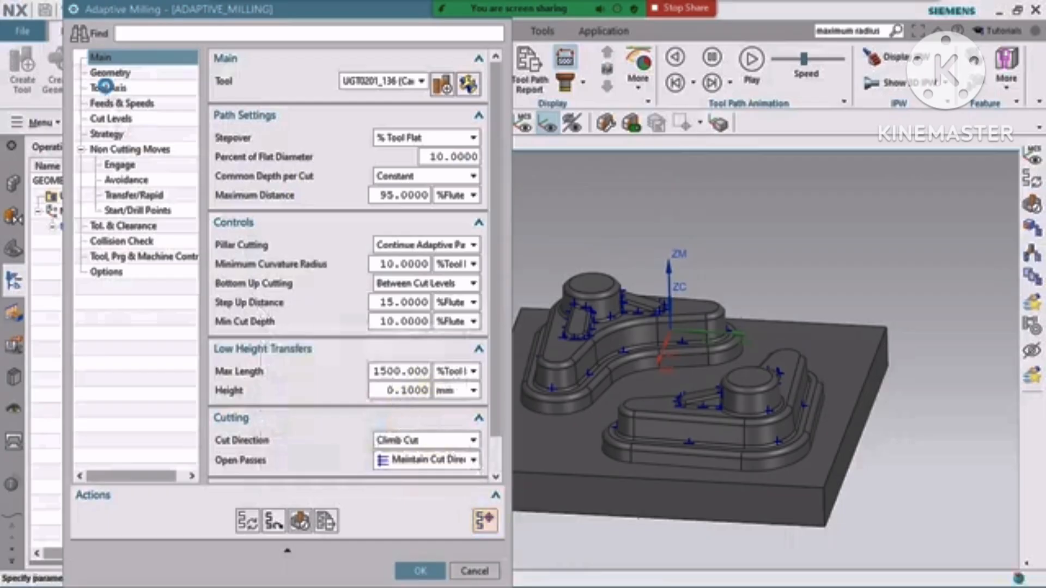
Step: Review the Adaptive Milling cut level range settings and accept the operation
left_click(109, 89)
left_click(109, 118)
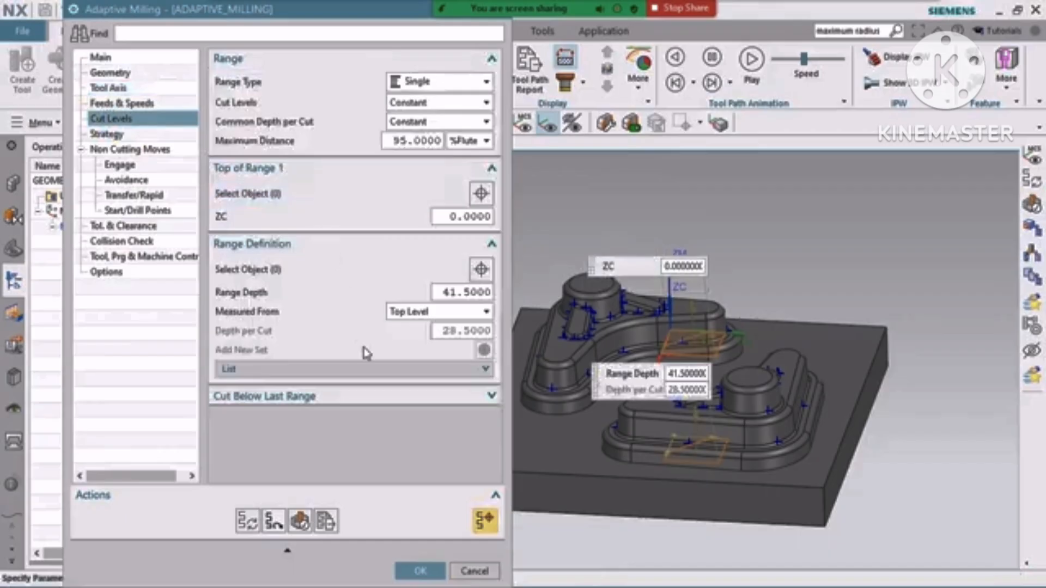
left_click(419, 570)
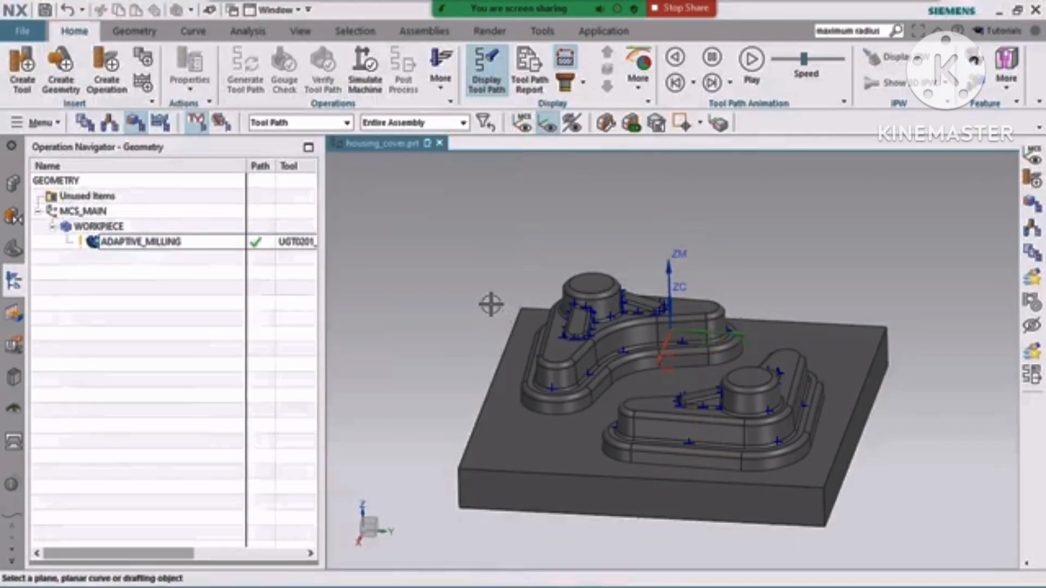
scroll(490, 304, "down", 2)
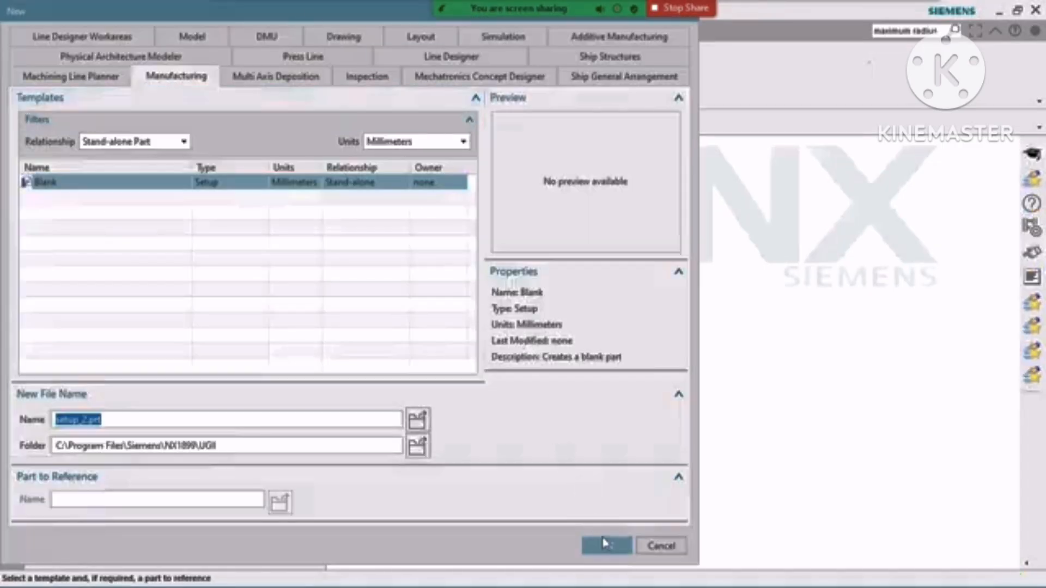
Step: Create a blank stand-alone manufacturing part in millimetres named setup_2.prt, and leave the MILL setup template search without choosing a template
left_click(603, 544)
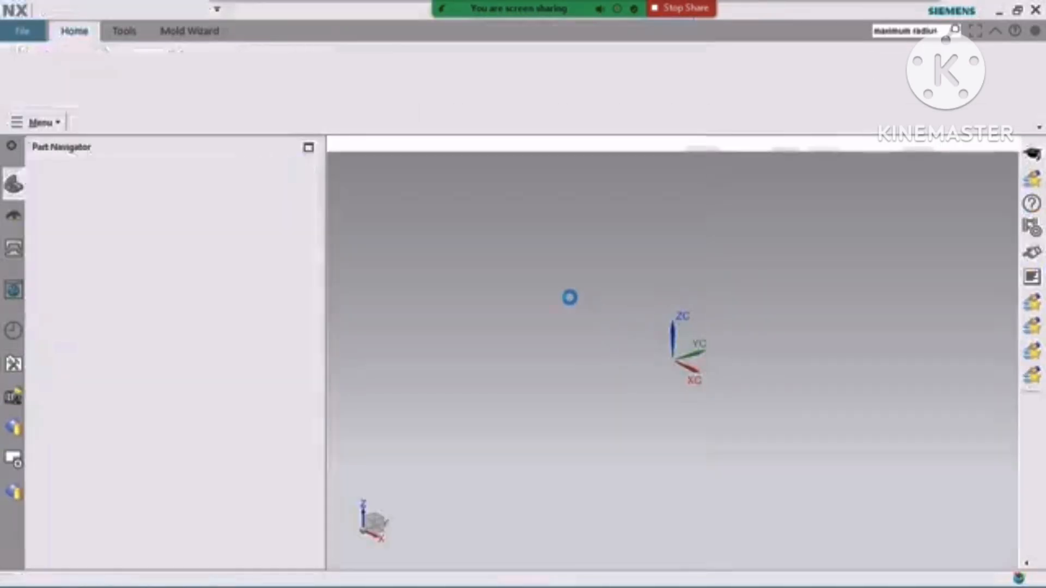
double_click(129, 86)
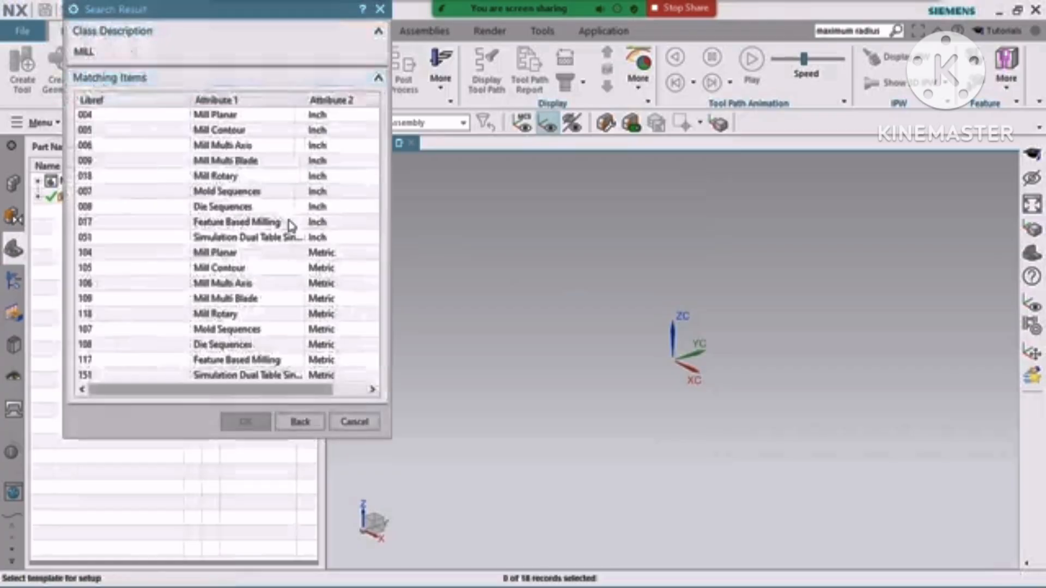
left_click(297, 421)
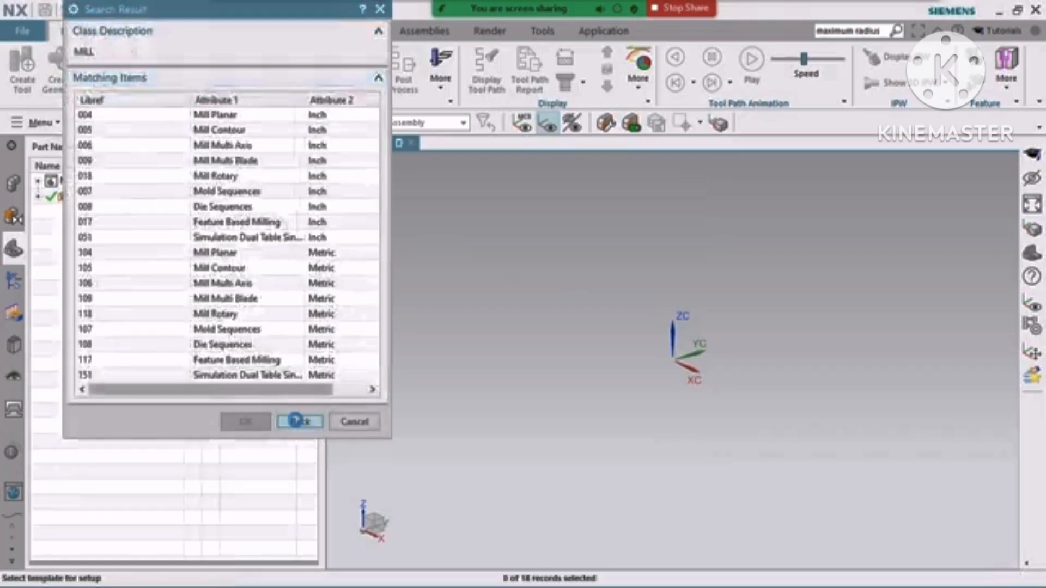
left_click(259, 508)
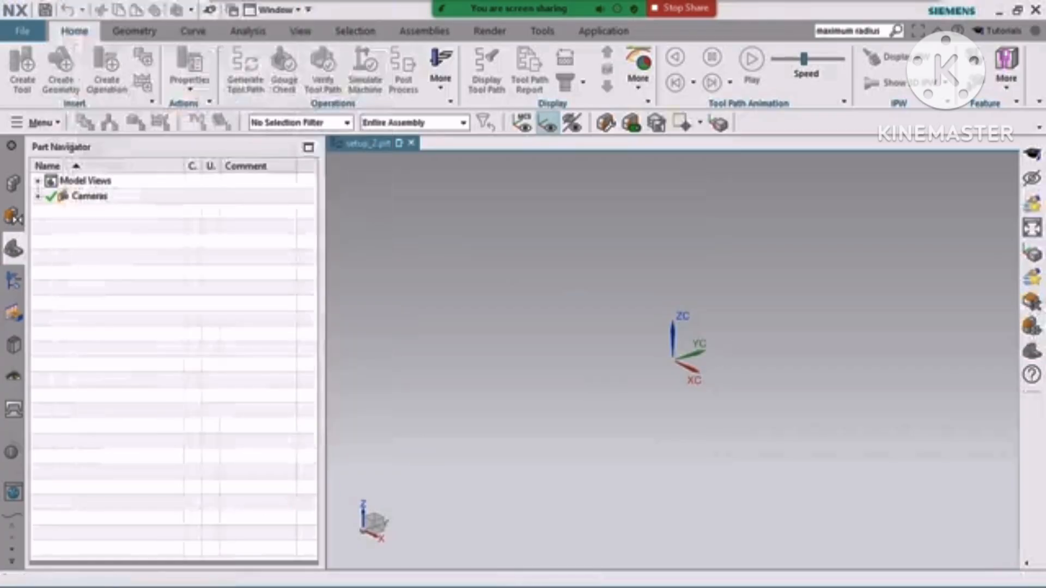
Step: Open the Plate Machining part from the Manufacturing Tutorials and inspect the plate's pockets and holes from several angles
left_click(1000, 34)
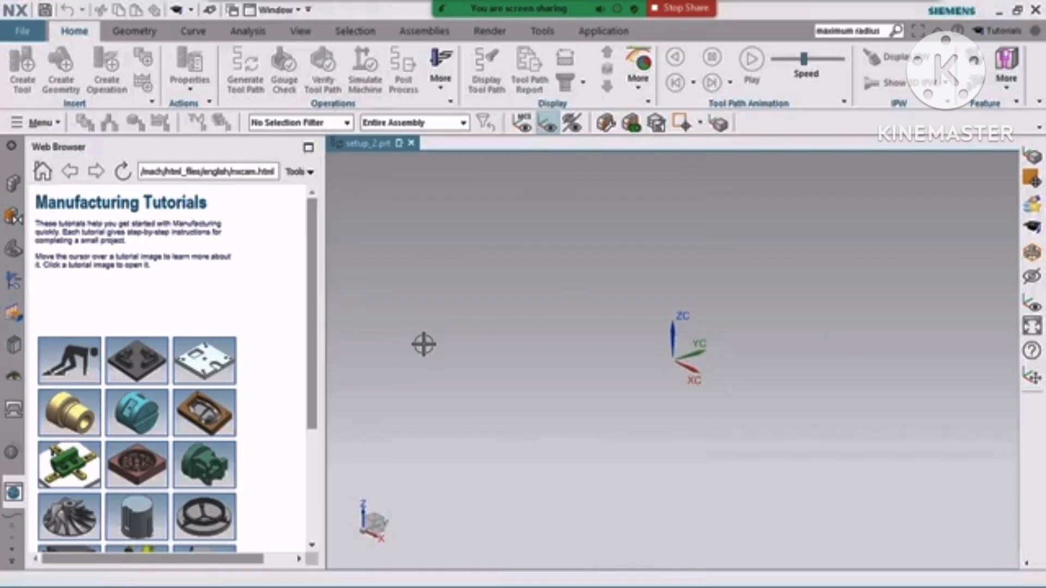
left_click(215, 364)
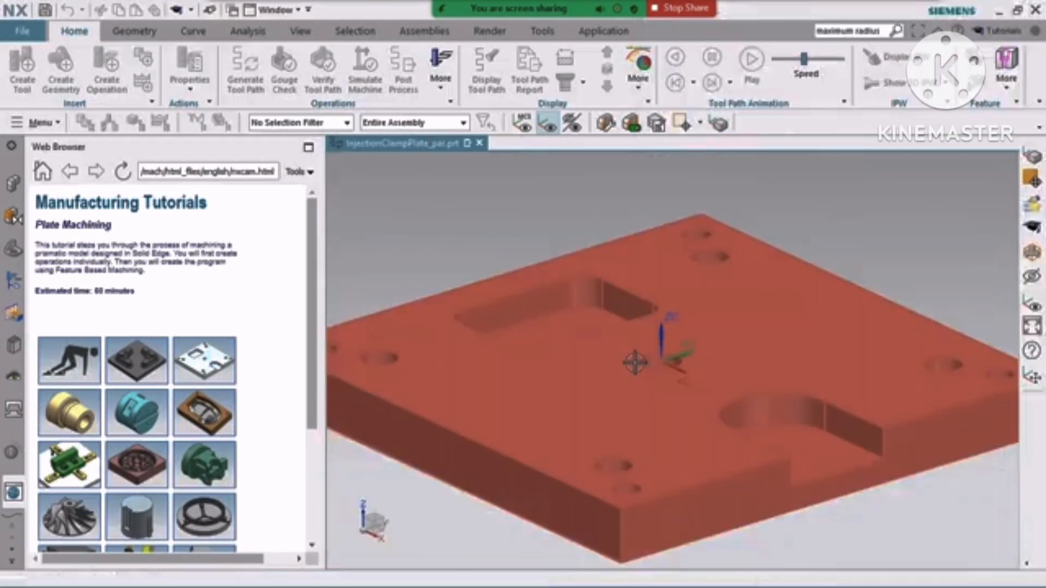
middle_click_drag(654, 388, 668, 436)
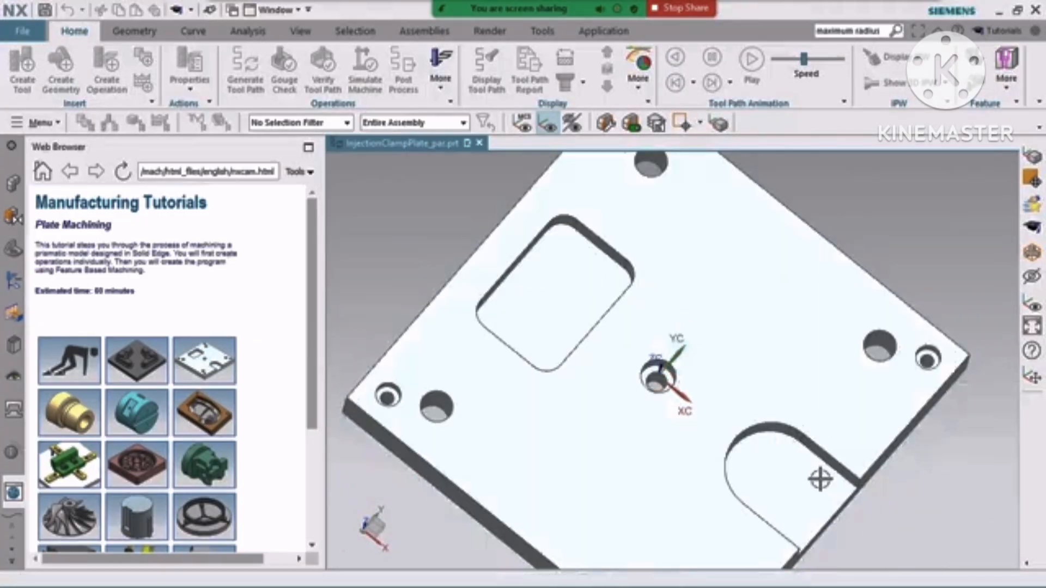
middle_click_drag(790, 414, 786, 388)
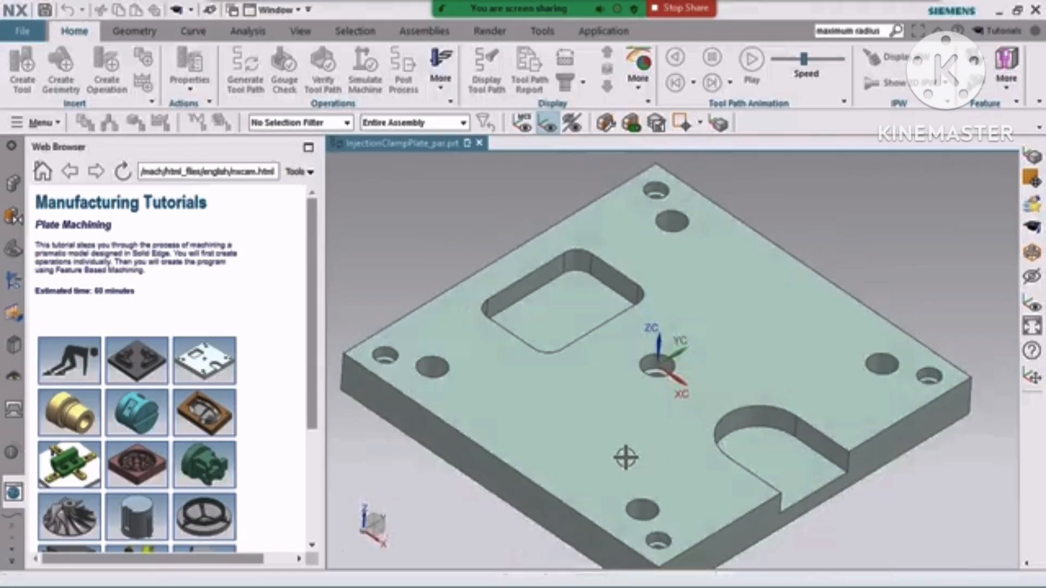
scroll(623, 455, "down", 3)
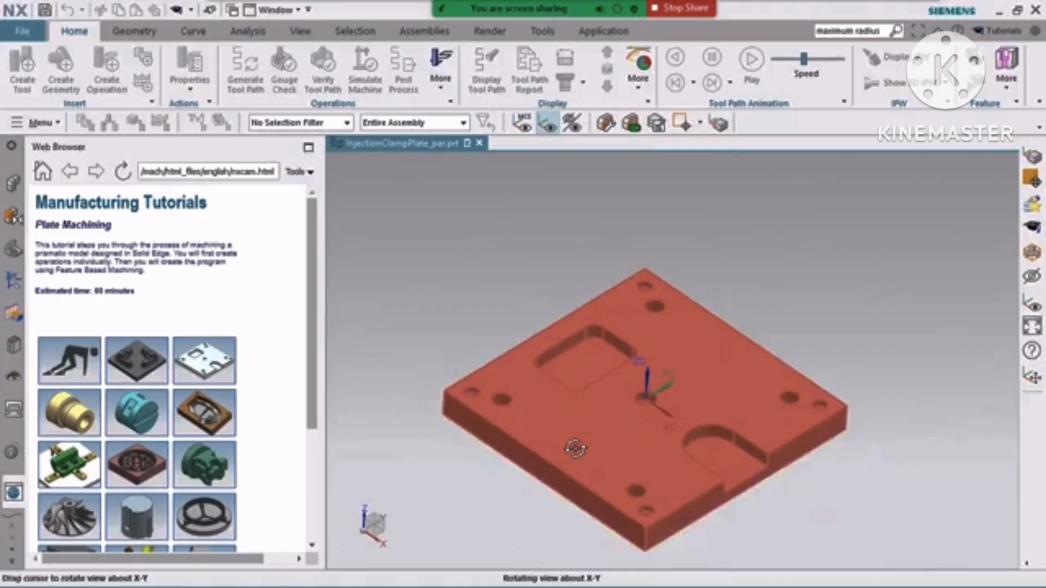
middle_click_drag(556, 398, 479, 412)
scroll(435, 381, "up", 6)
scroll(433, 378, "down", 6)
middle_click_drag(433, 377, 469, 408)
scroll(491, 403, "down", 4)
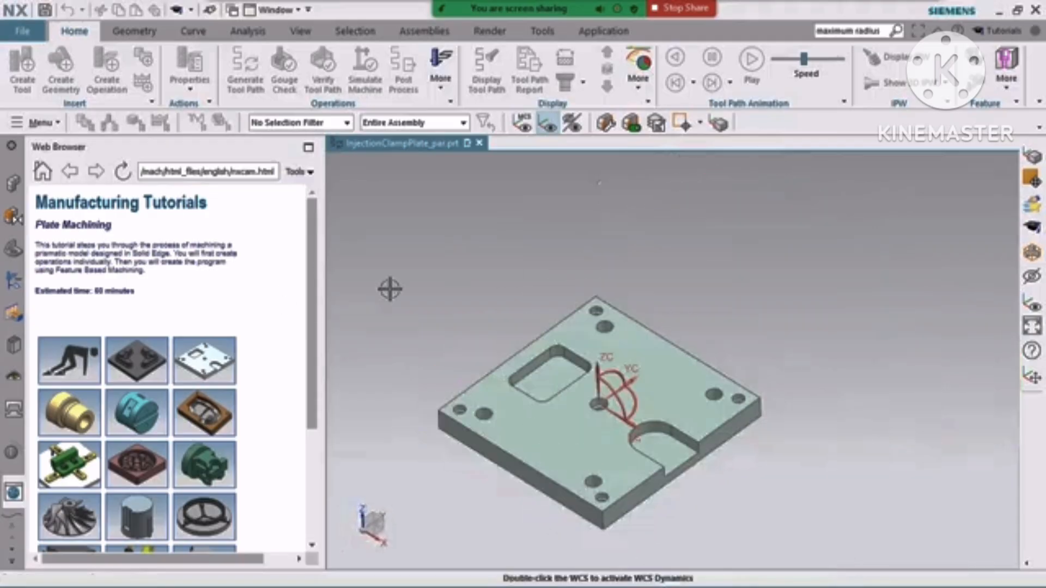
Step: Start a manufacturing setup for the plate with the metric Mill Planar template from the MILL class
left_click(14, 313)
left_click(14, 250)
left_click(604, 31)
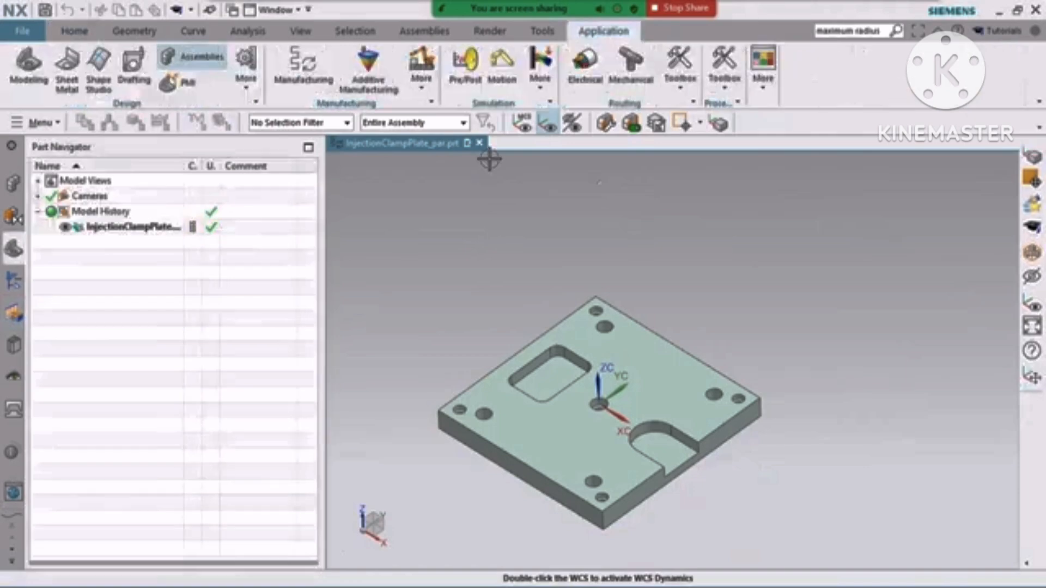
left_click(302, 69)
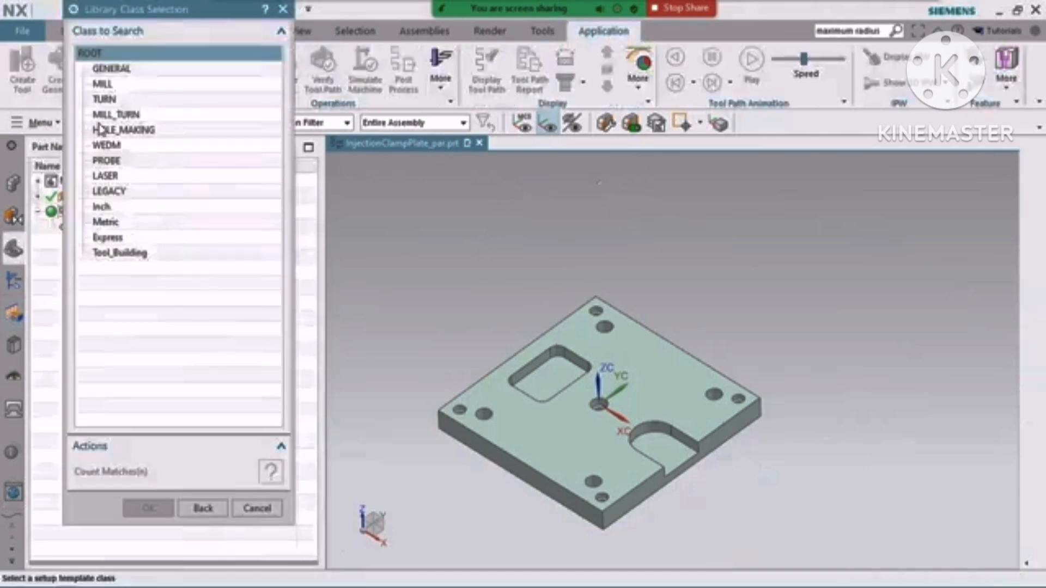
double_click(106, 84)
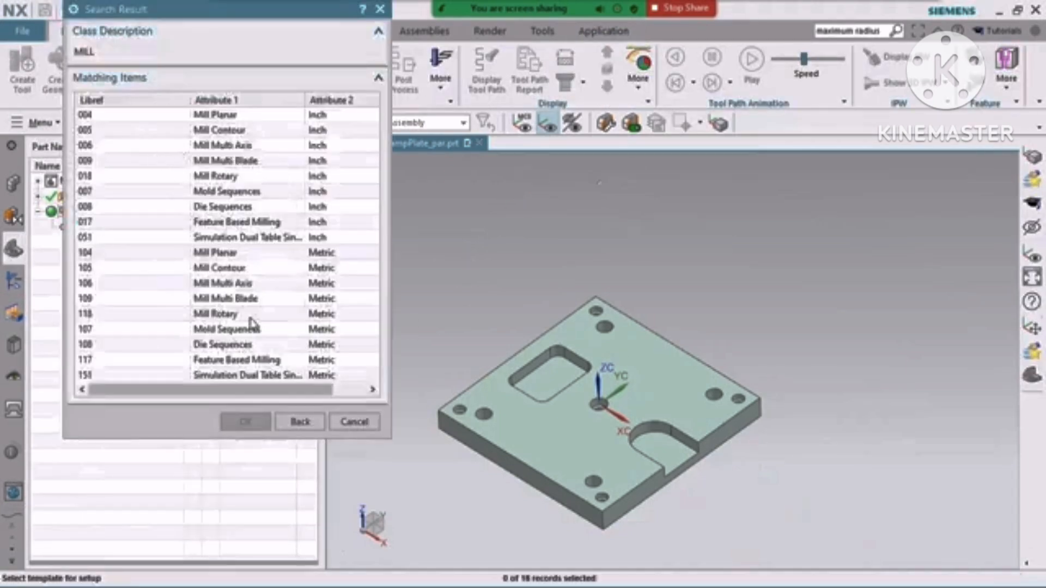
left_click(217, 253)
left_click(245, 421)
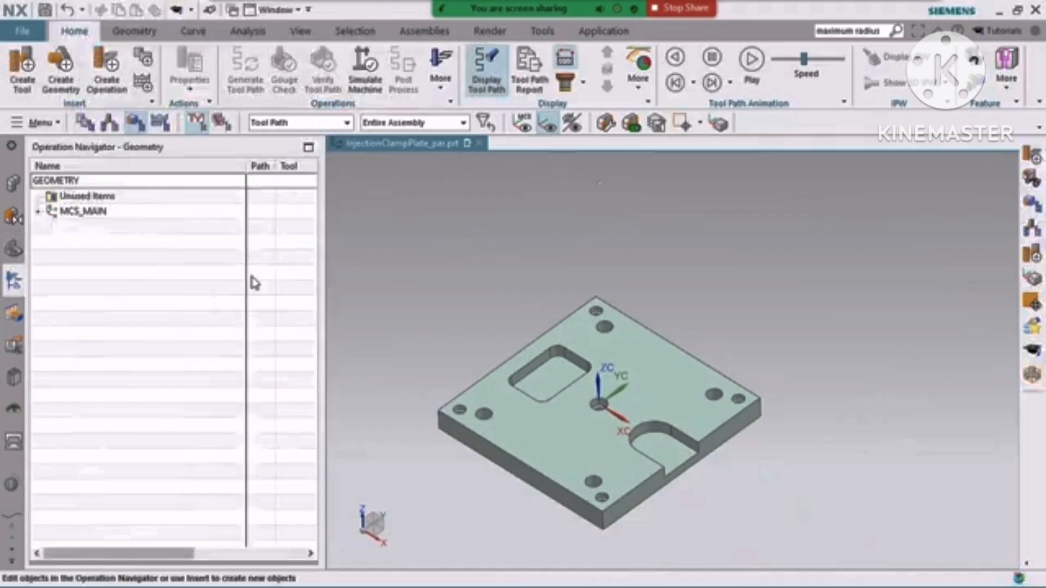
Step: Delete the local coordinate system MCS_LOCAL beneath WORKPIECE in the machining geometry tree
left_click(38, 211)
left_click(53, 226)
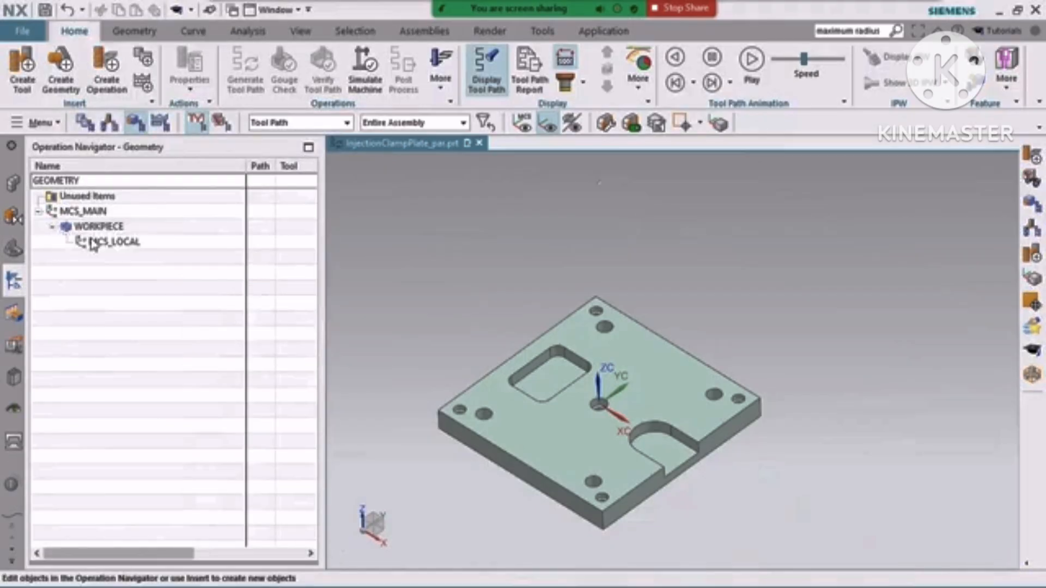
right_click(91, 242)
left_click(125, 304)
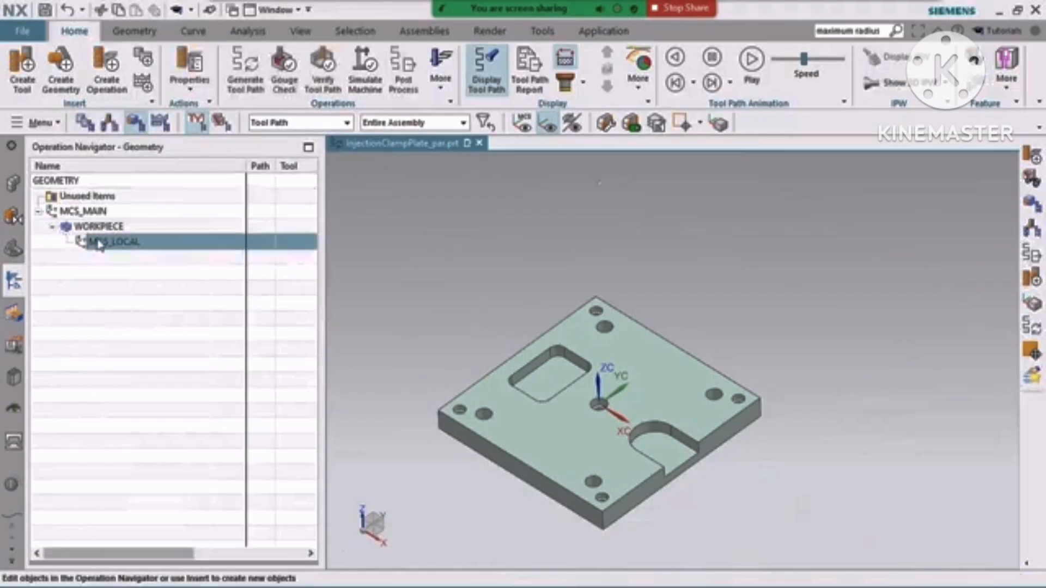
Step: Review the orientation, origin and clearance settings of the MCS_MAIN machine coordinate system
double_click(83, 211)
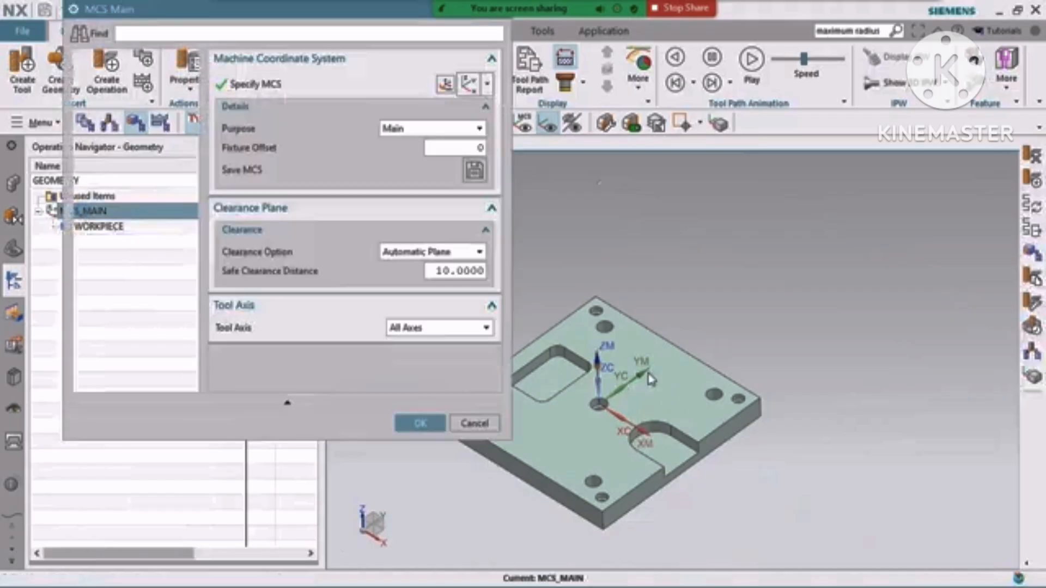
left_click(413, 420)
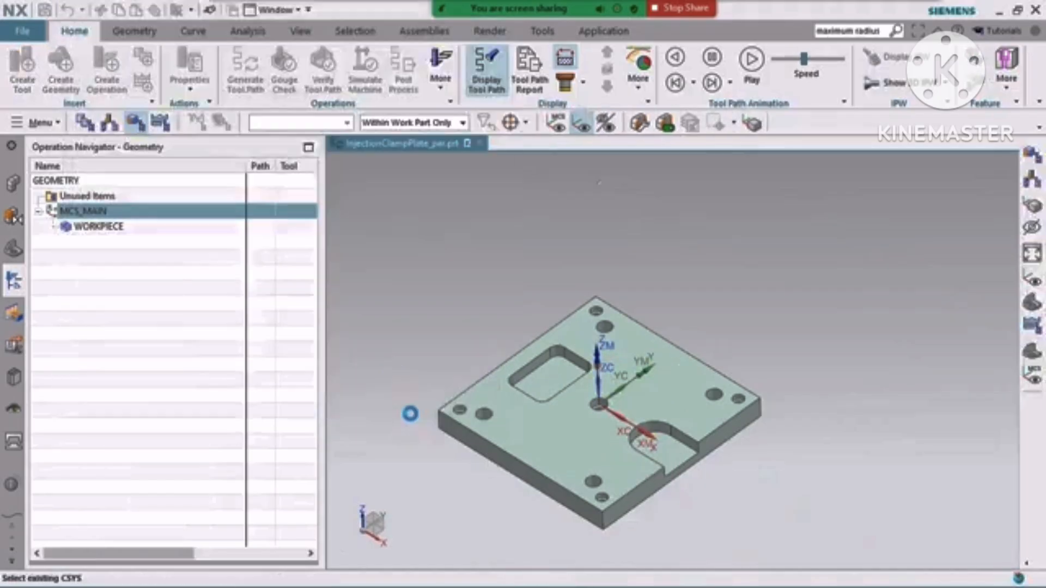
double_click(104, 212)
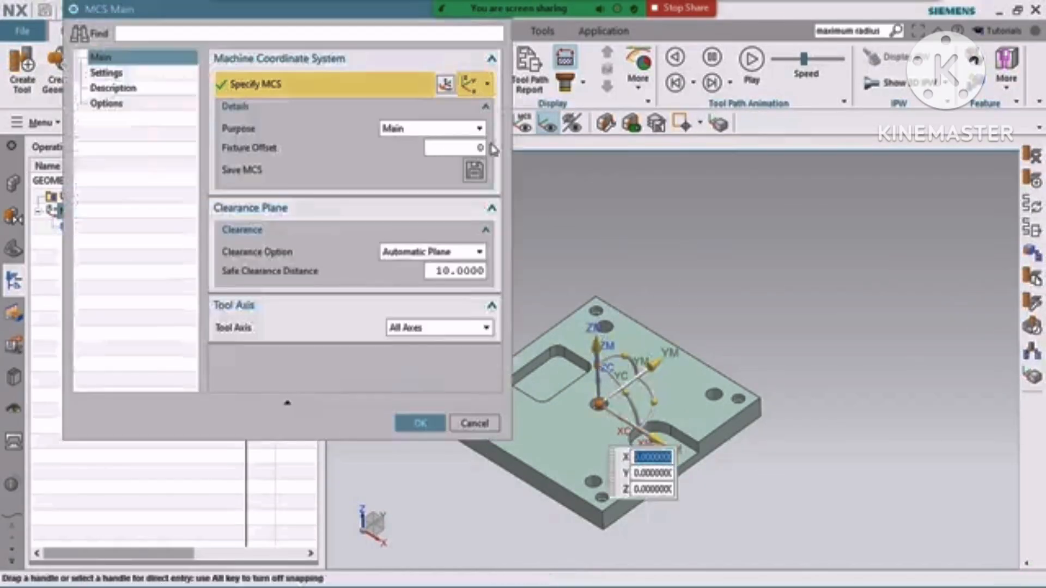
left_click(471, 423)
Step: Specify the plate body as the part geometry of WORKPIECE
left_click(100, 228)
double_click(100, 227)
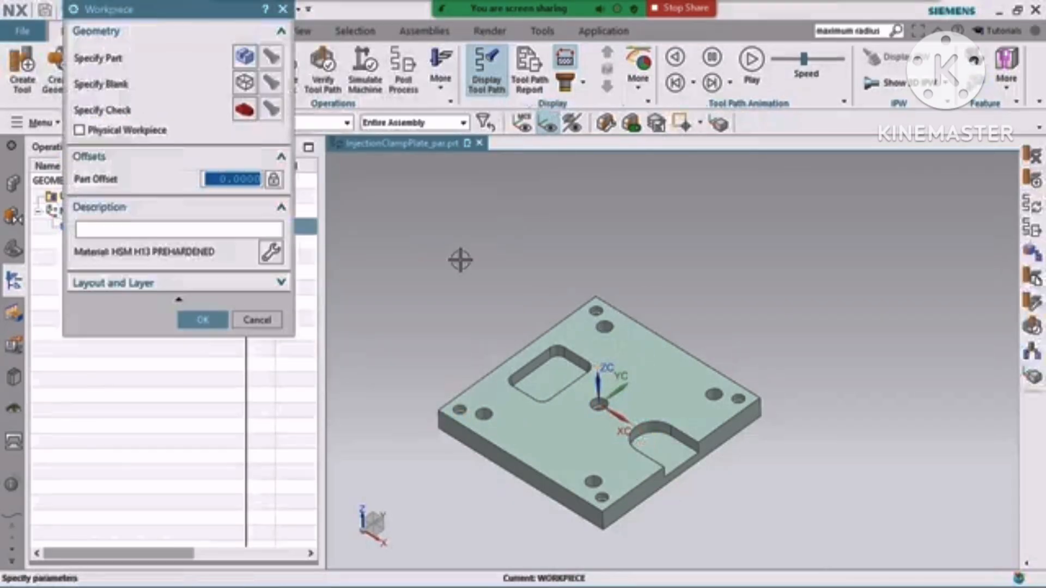
middle_click(672, 425)
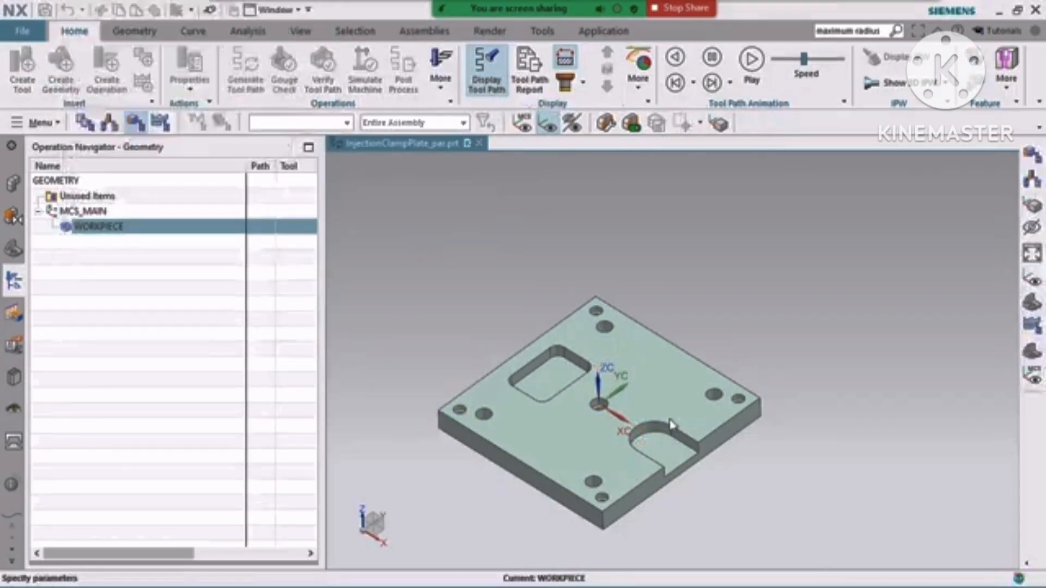
left_click(645, 361)
left_click(190, 267)
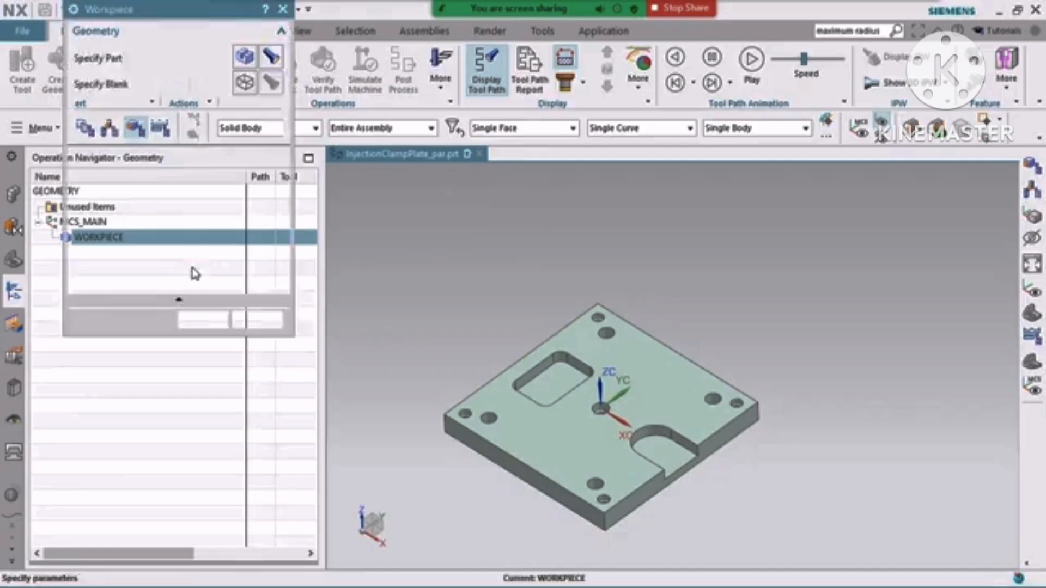
Step: Define the WORKPIECE blank as a Bounding Block and accept the workpiece settings
left_click(244, 83)
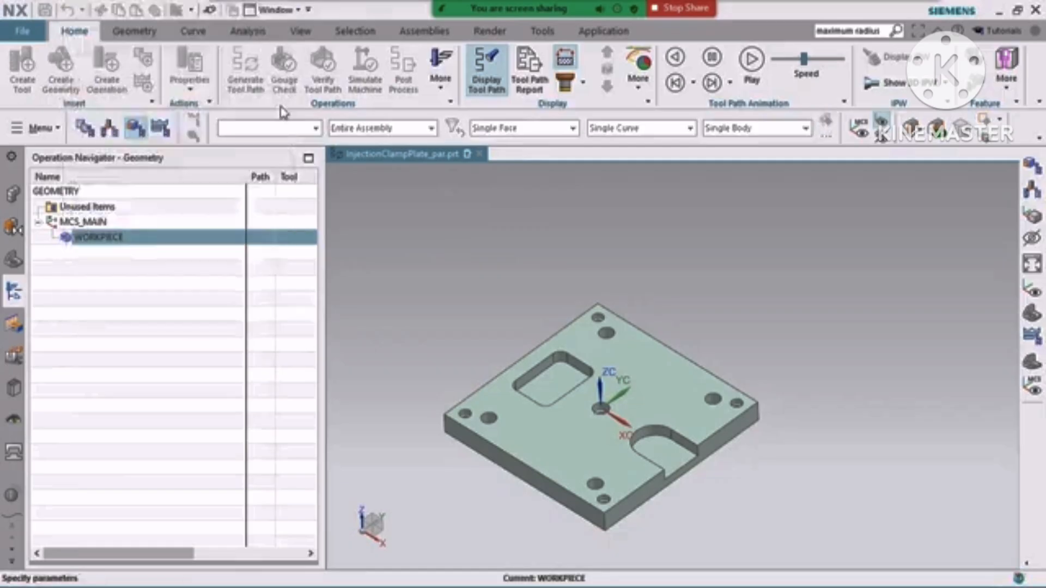
left_click(186, 38)
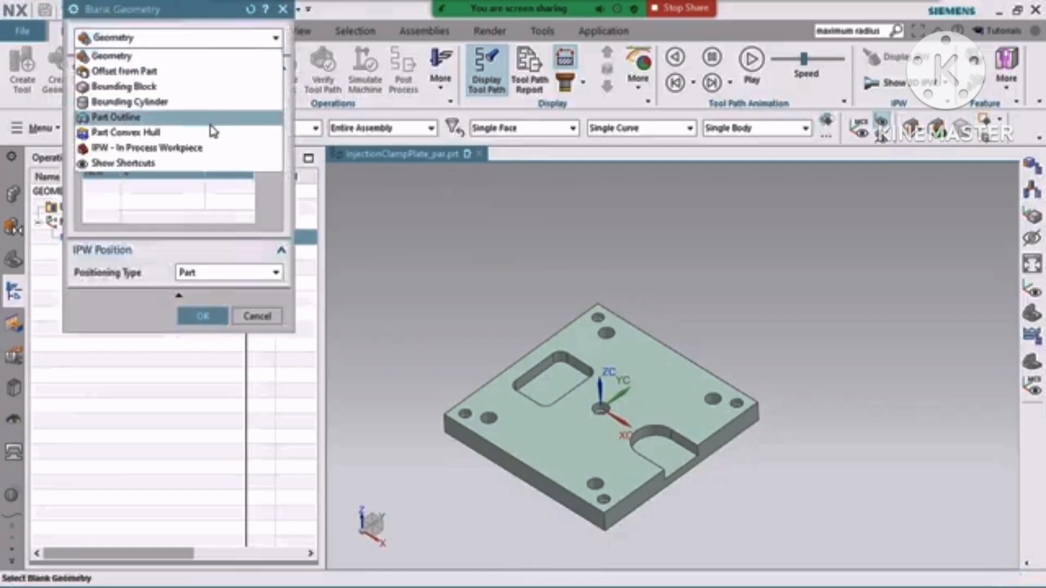
left_click(192, 87)
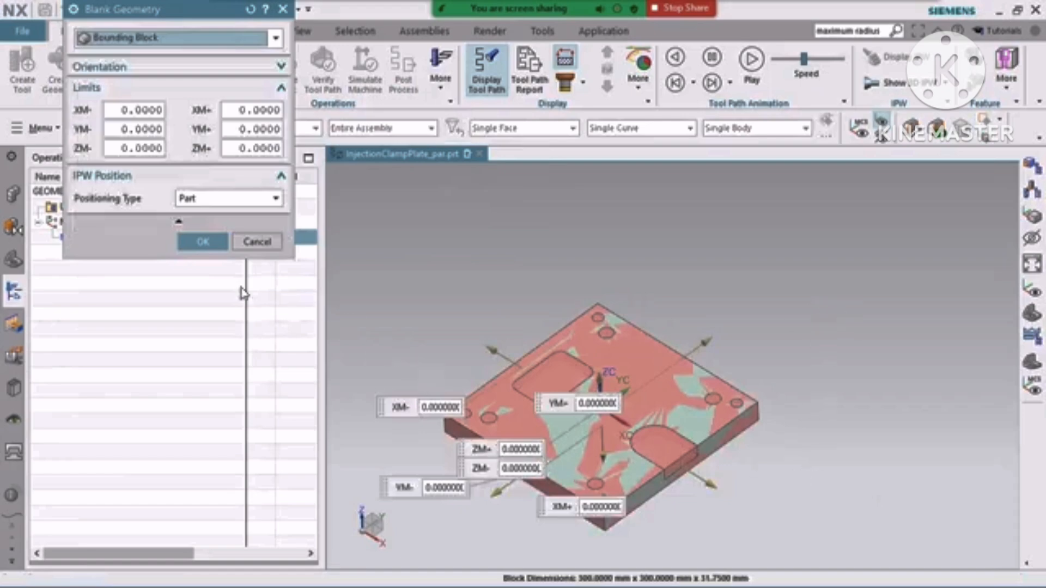
left_click(195, 242)
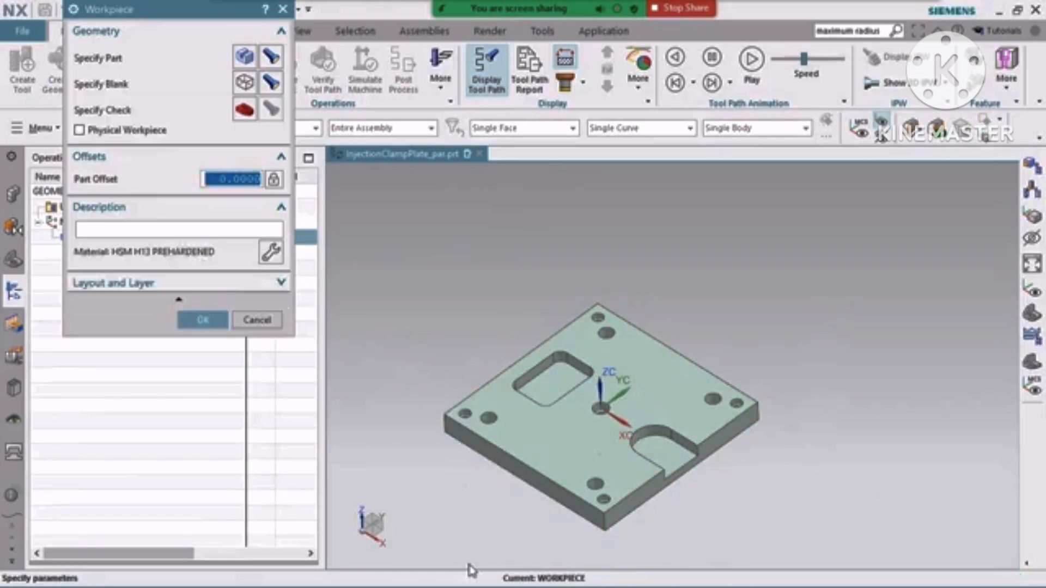
left_click(217, 320)
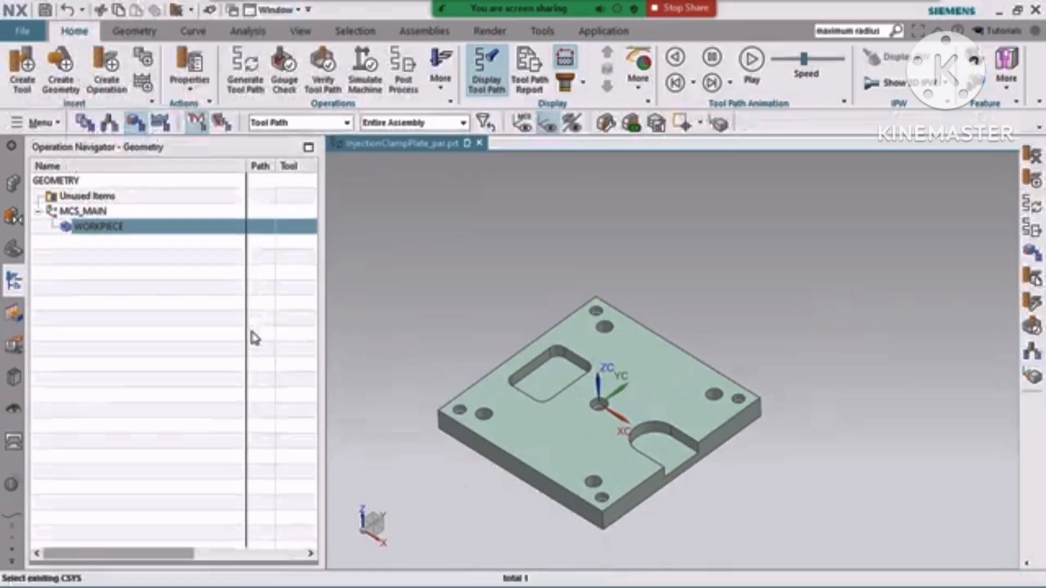
Step: Start Find Features on InjectionClampPlate_par and set the search method to Workpiece
left_click(13, 316)
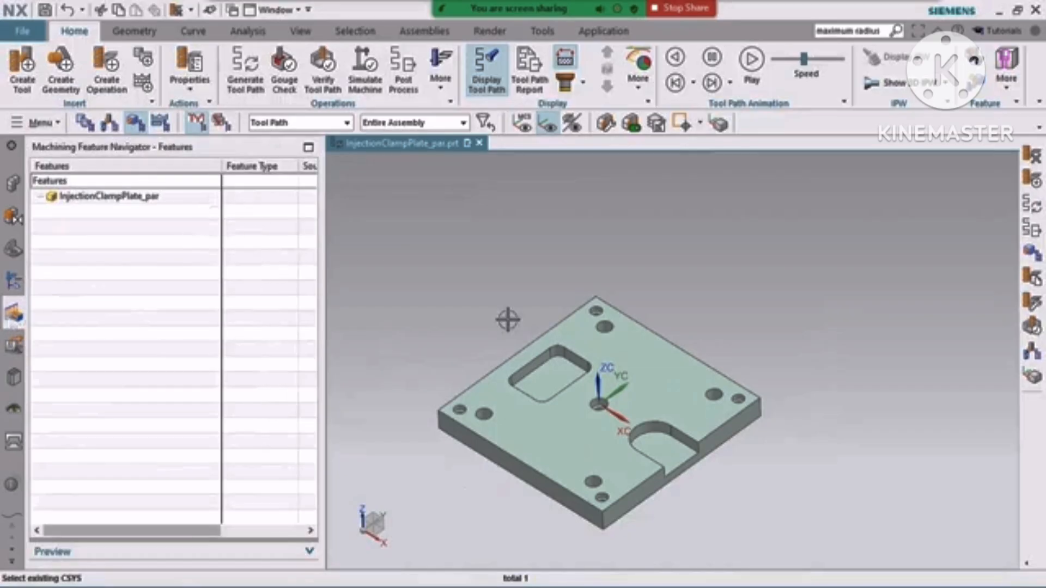
left_click(94, 202)
right_click(95, 202)
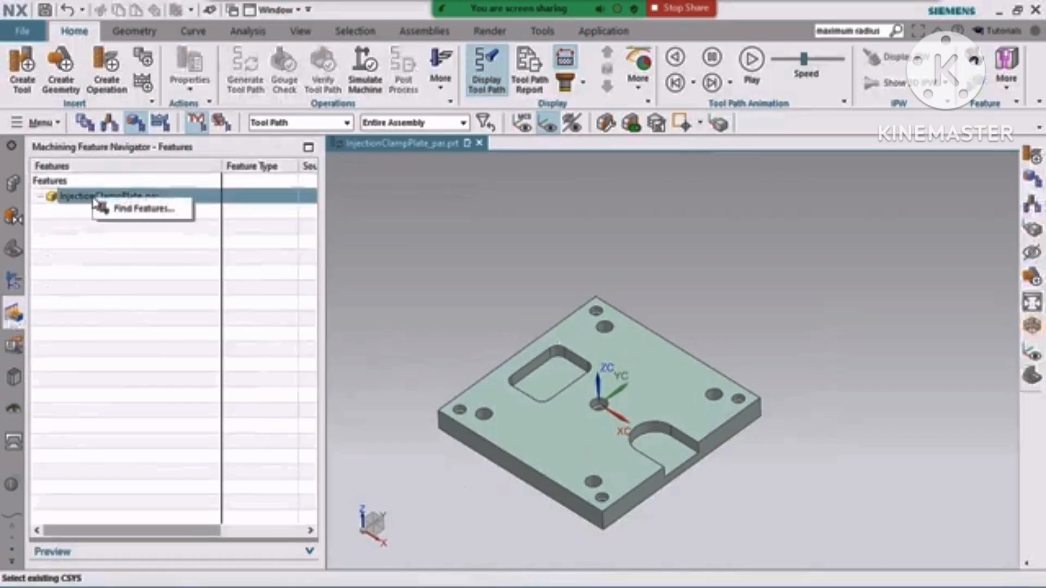
left_click(134, 213)
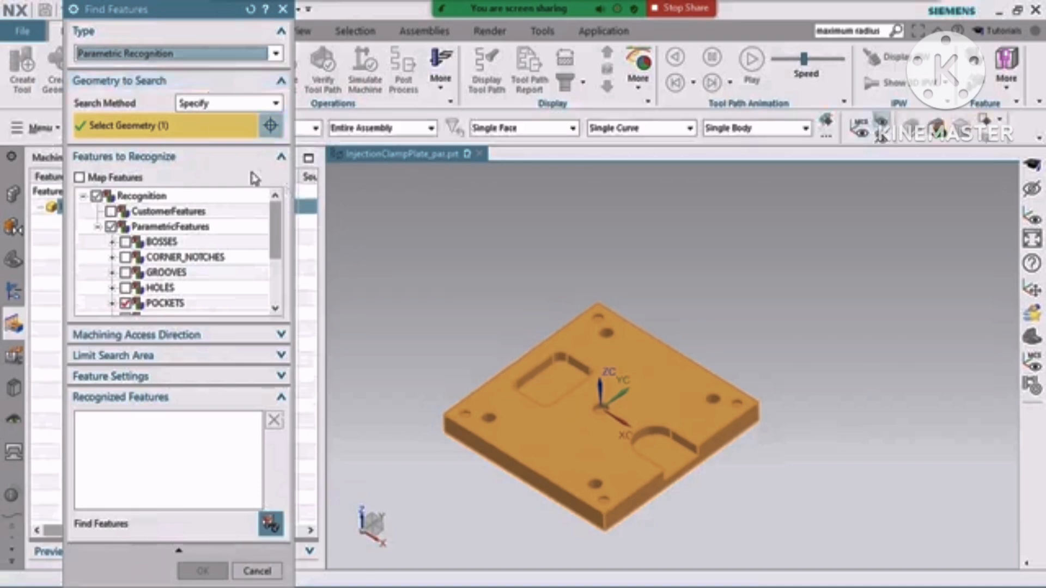
left_click(204, 105)
left_click(204, 105)
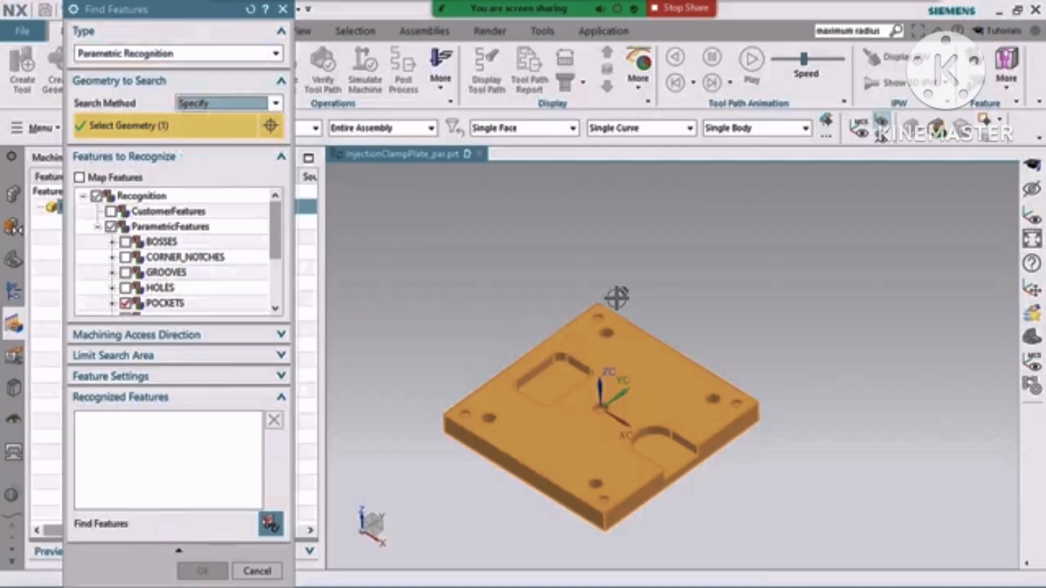
left_click(210, 103)
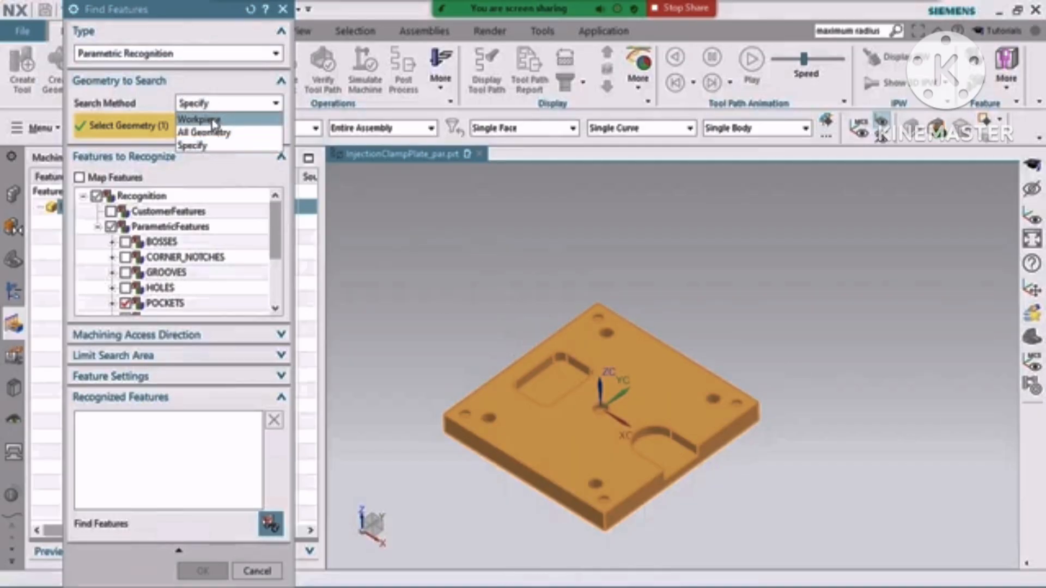
left_click(212, 121)
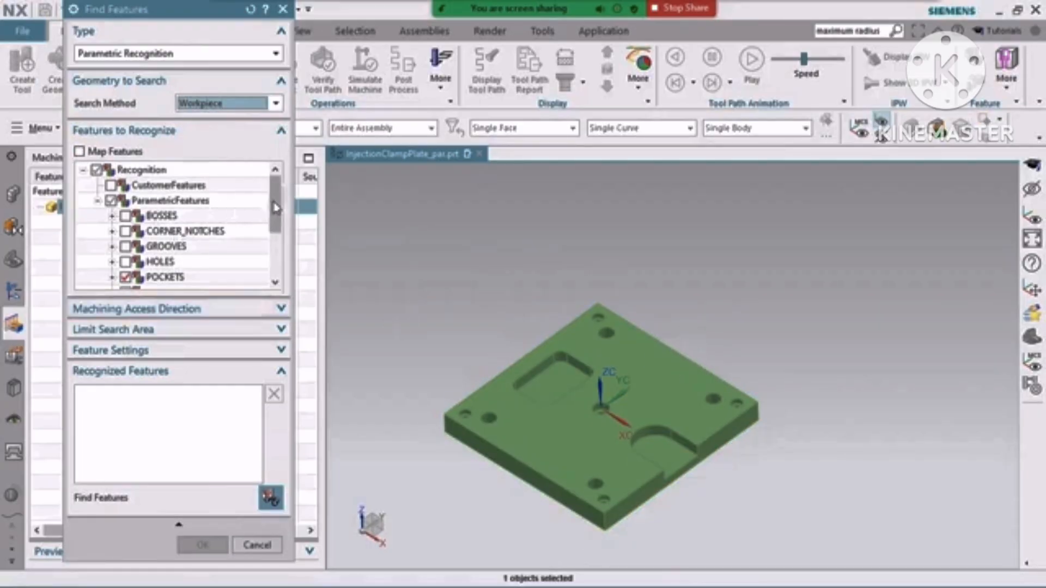
Step: Examine the list of parametric feature types and which of them are enabled for recognition
scroll(275, 207, "down", 2)
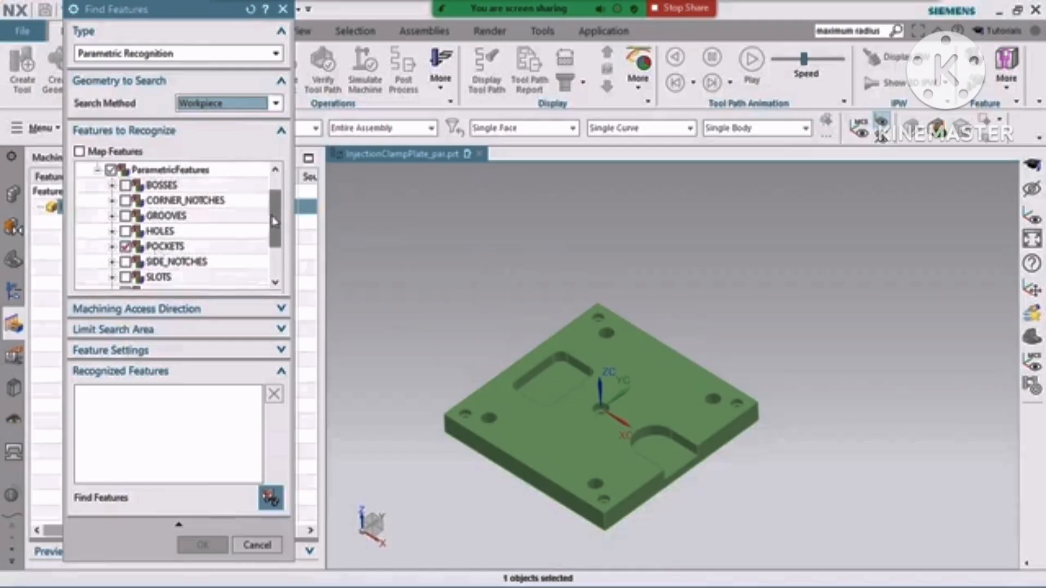
scroll(274, 239, "down", 3)
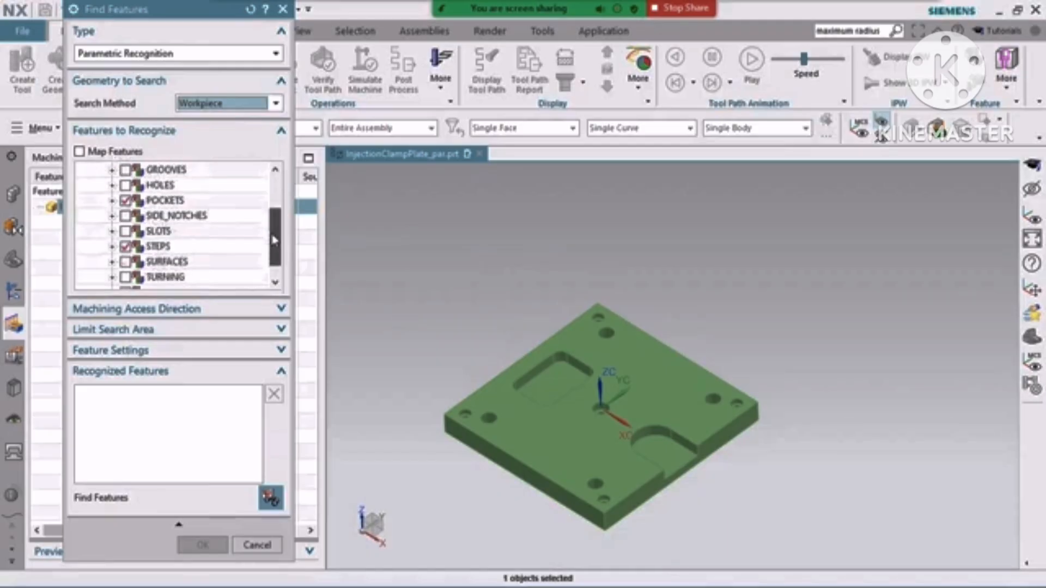
scroll(275, 240, "down", 1)
scroll(275, 240, "up", 2)
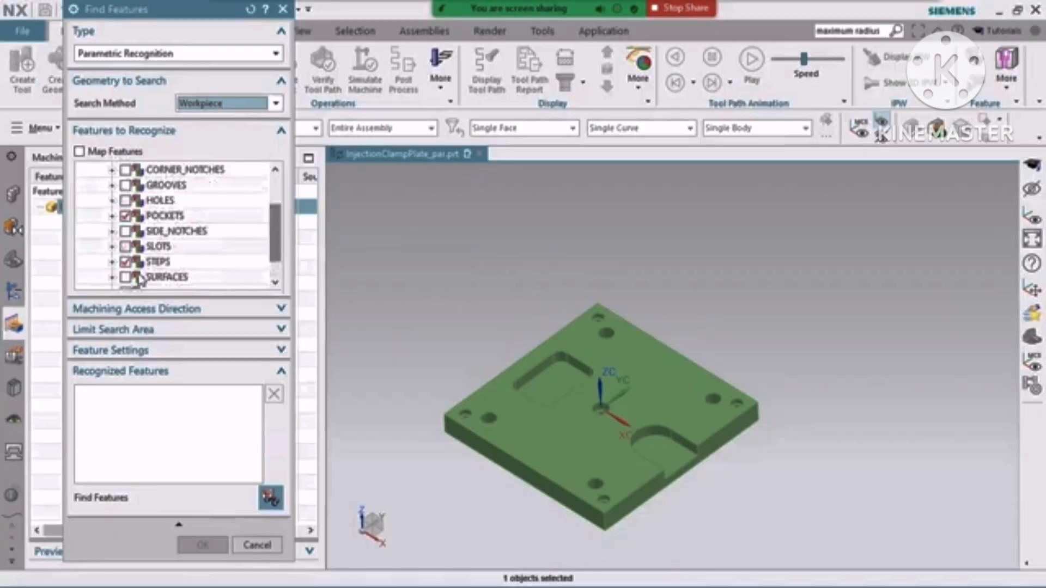
scroll(276, 239, "down", 2)
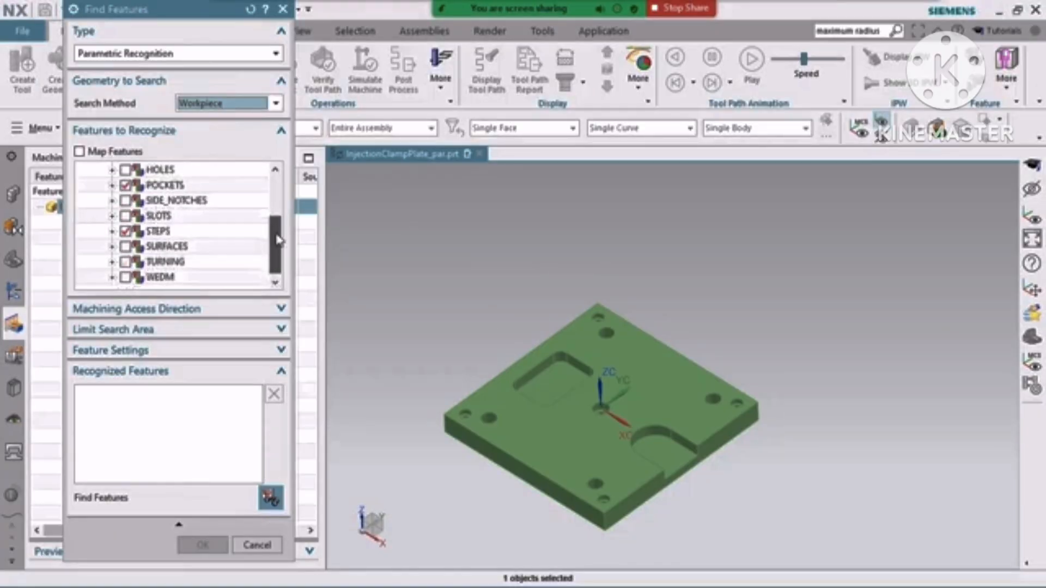
scroll(277, 236, "up", 1)
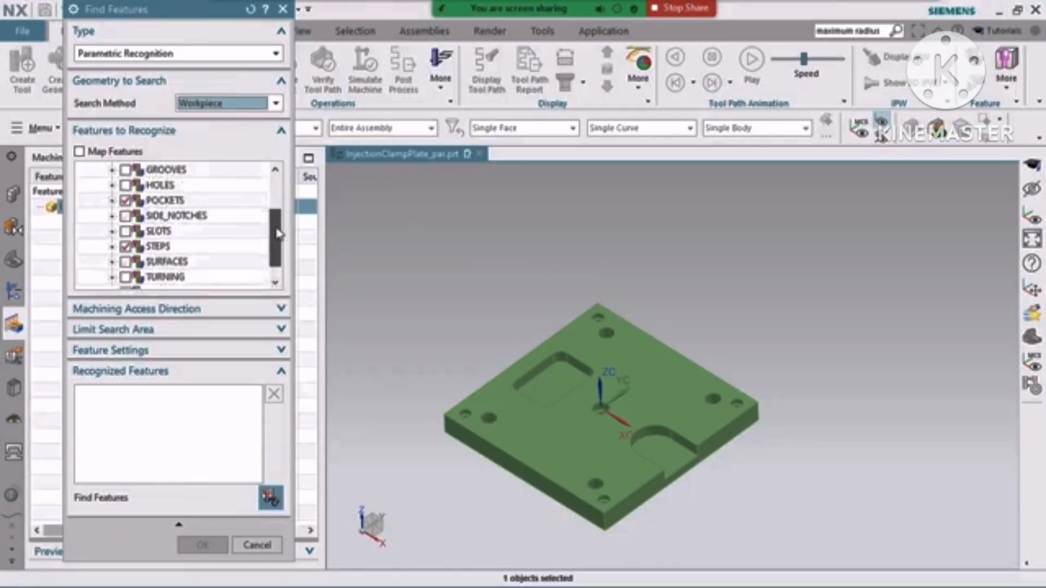
scroll(278, 235, "down", 1)
scroll(277, 235, "up", 3)
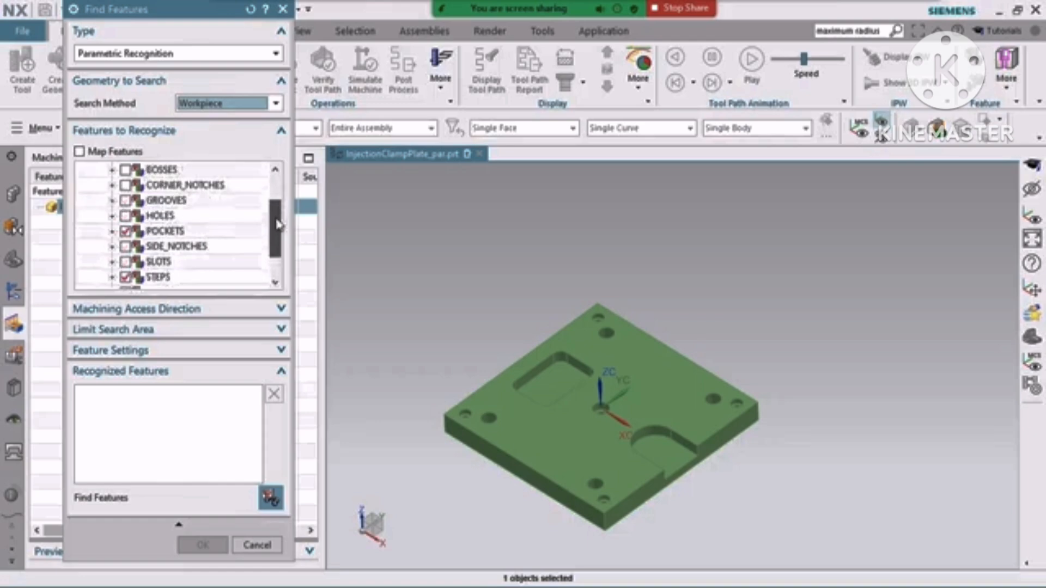
scroll(278, 236, "down", 2)
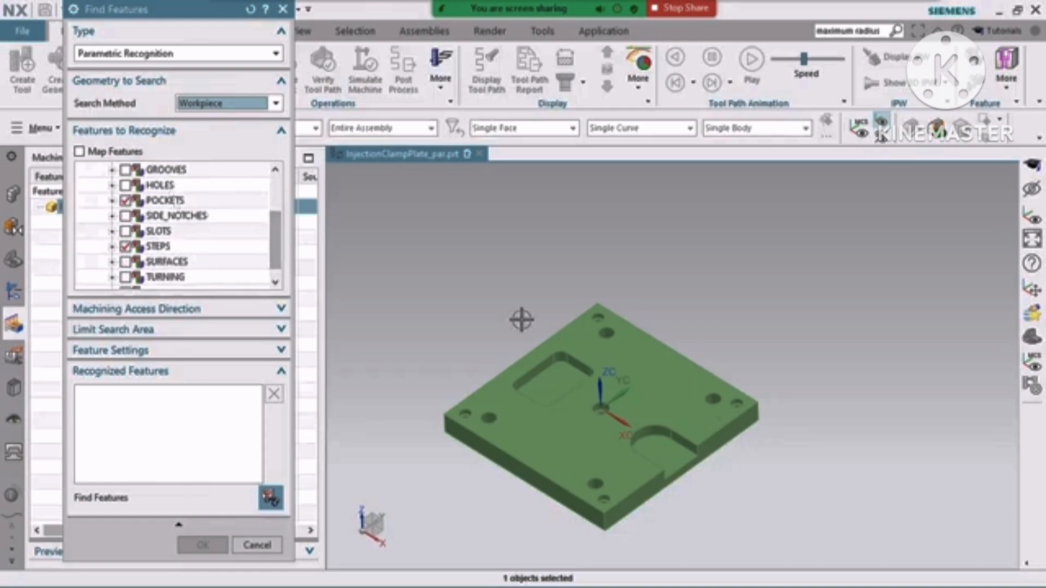
Step: Run the parametric feature search on the workpiece
left_click(269, 498)
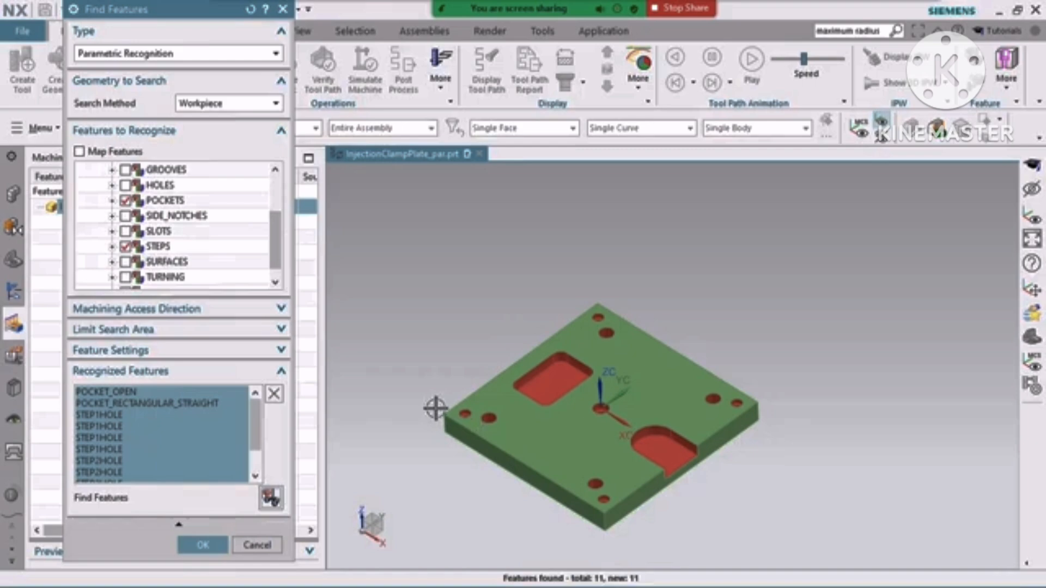
Step: Examine the recognized pockets and step holes one by one to see where each lies on the plate
left_click(104, 393)
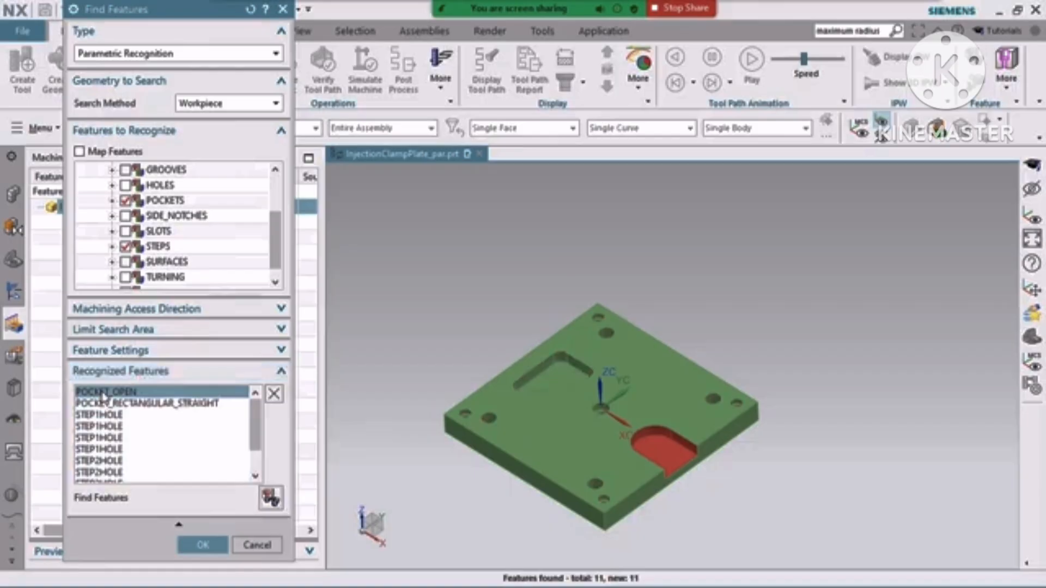
left_click(157, 405)
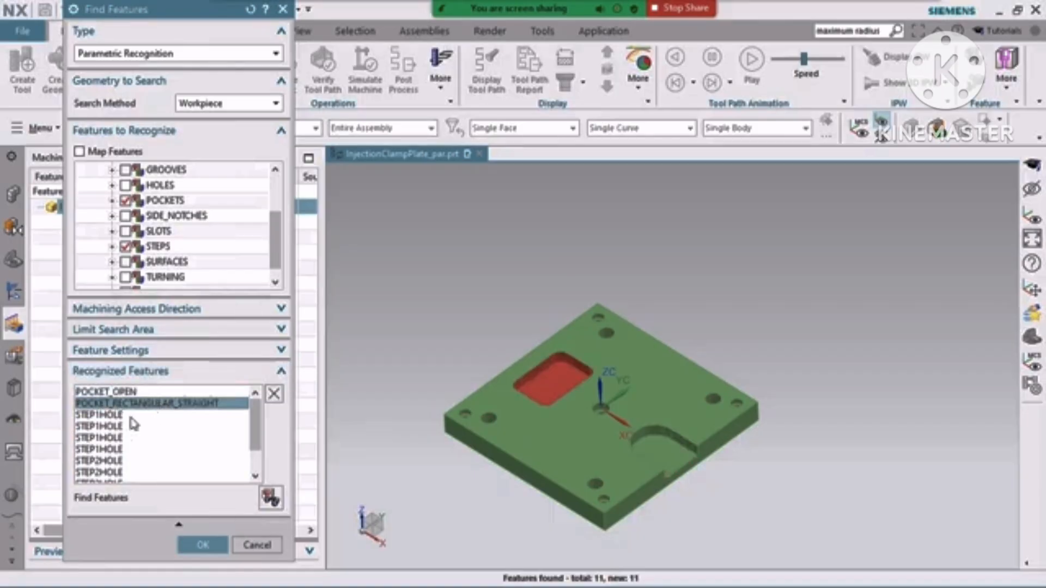
left_click(105, 416)
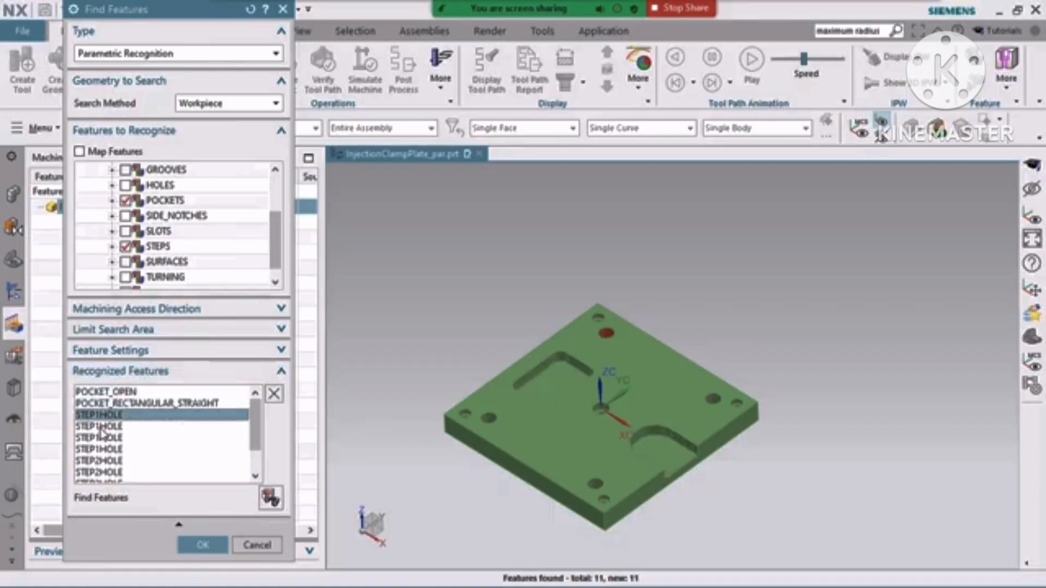
left_click(100, 477)
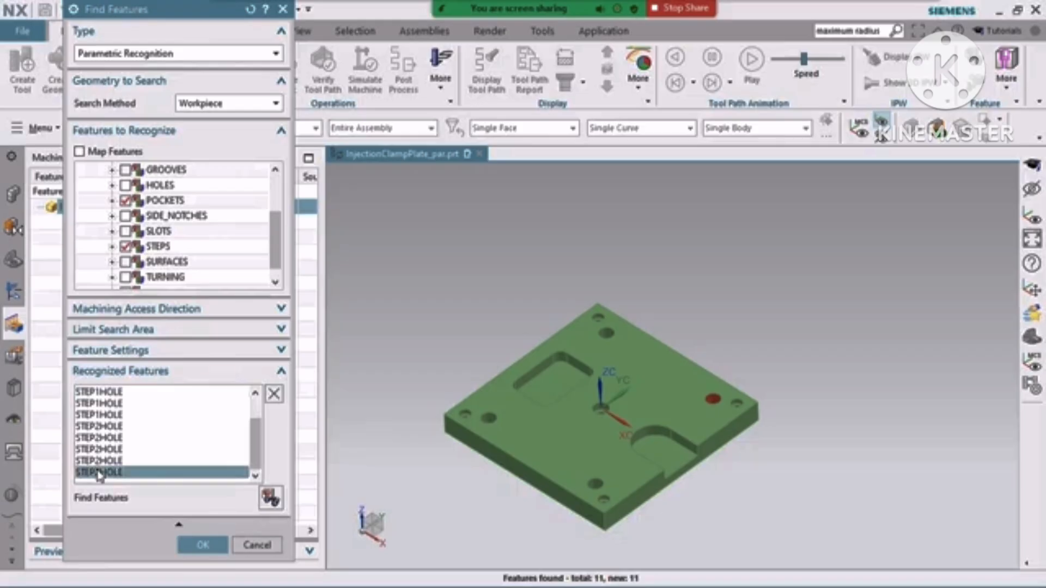
left_click(100, 450)
left_click(102, 427)
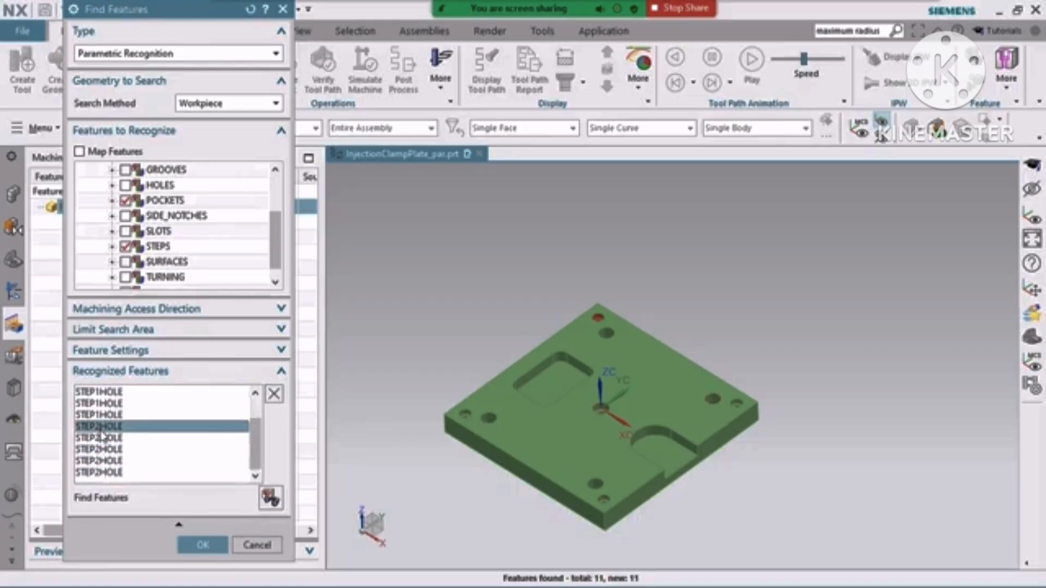
scroll(101, 433, "up", 2)
left_click(106, 392)
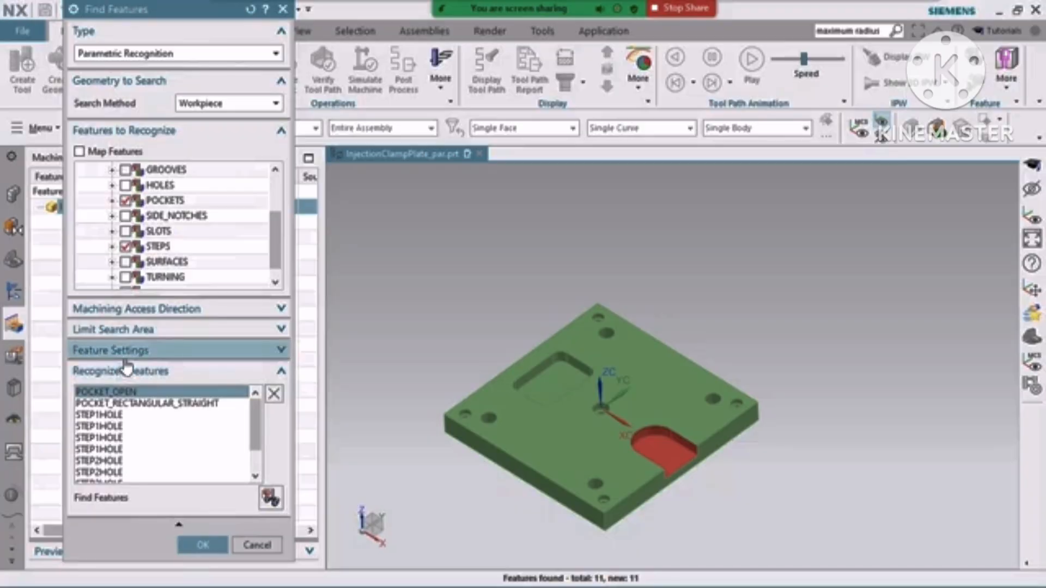
left_click(102, 426)
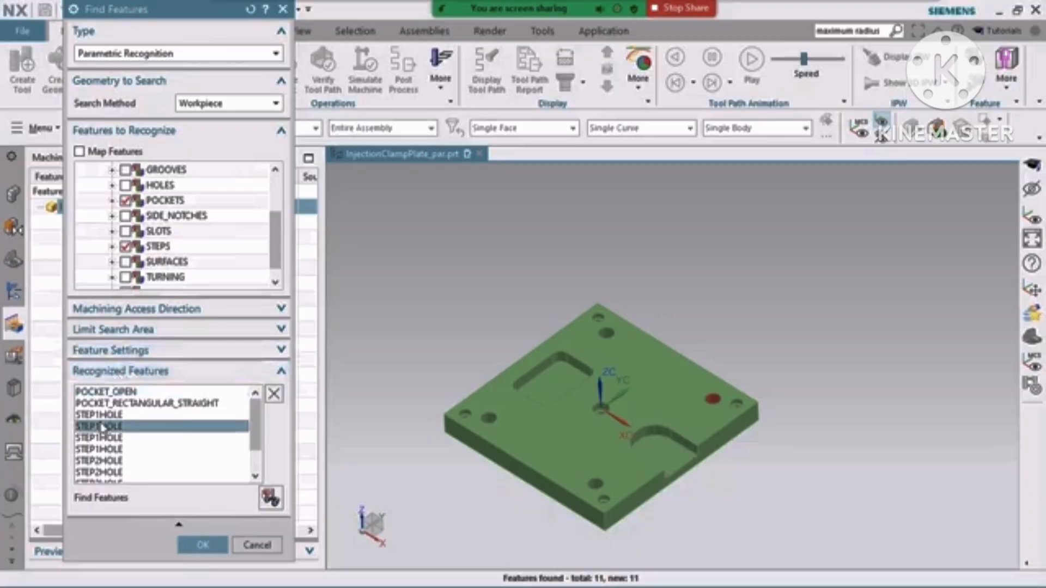
left_click(101, 415)
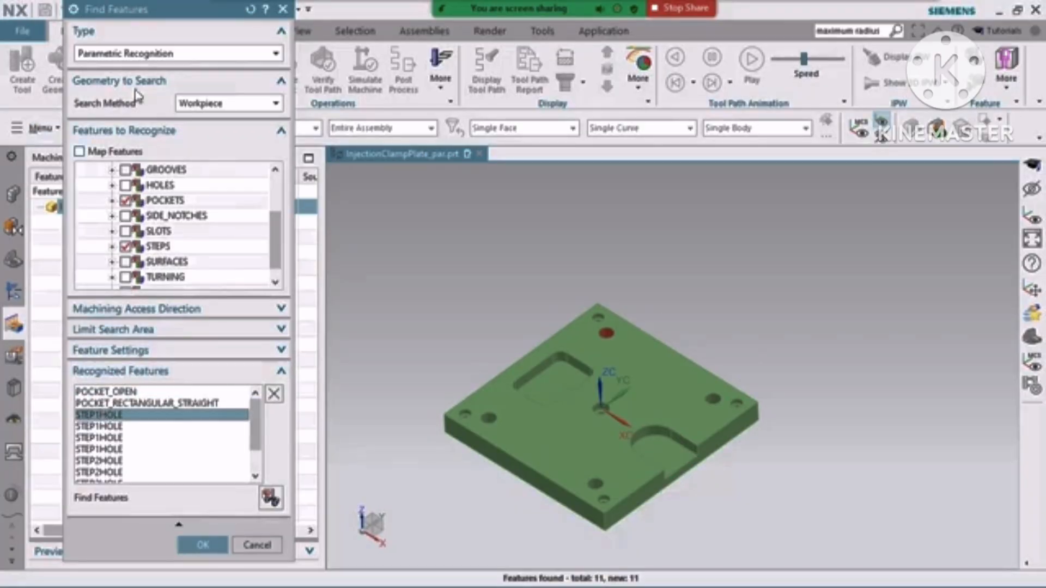
Step: Accept the recognized features and start Create Feature Process for all of them
left_click(204, 544)
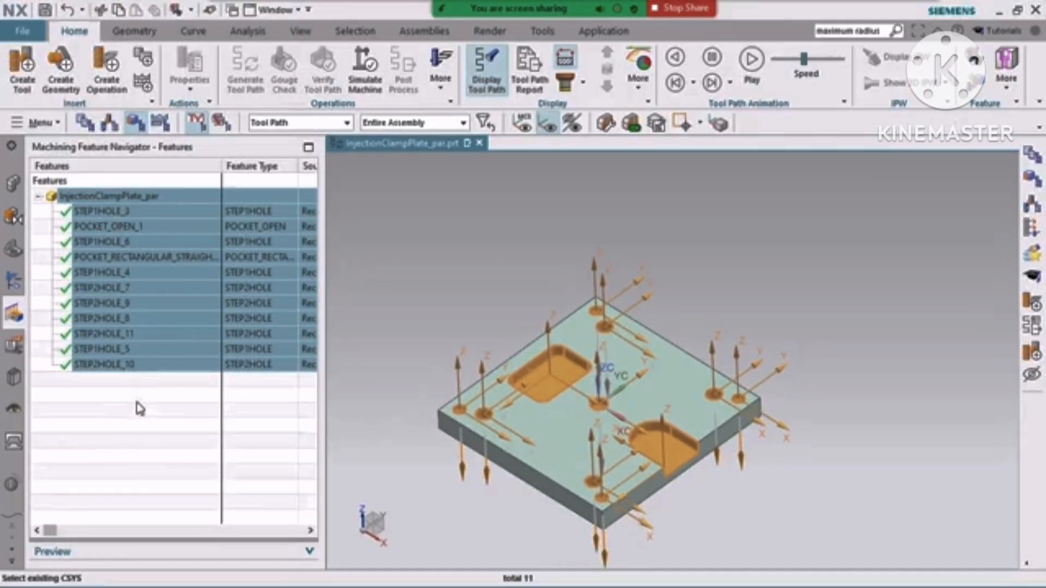
right_click(105, 238)
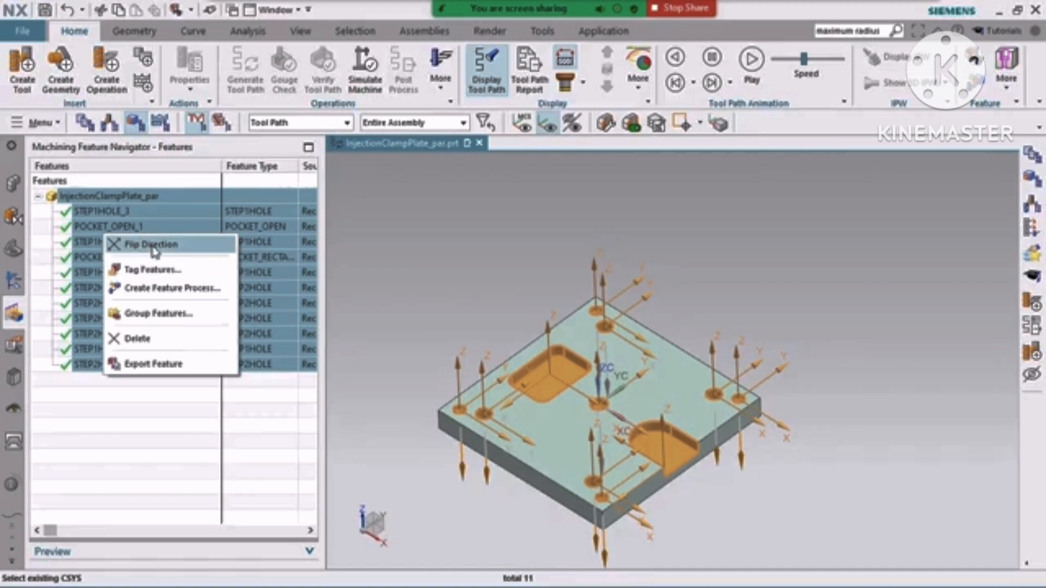
left_click(162, 296)
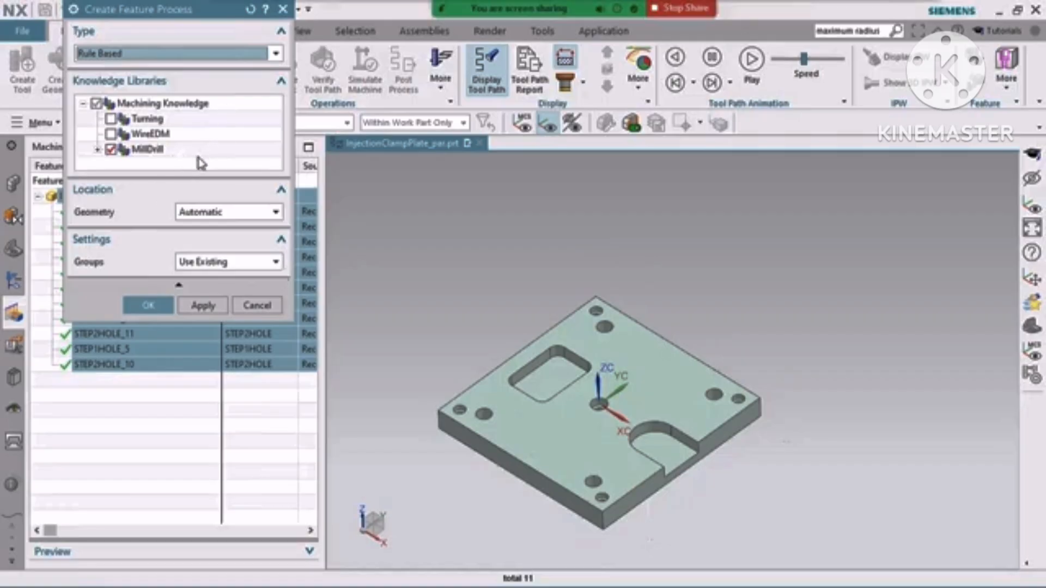
Step: Examine the operation types in the MillDrill knowledge library and the Groups setting of the feature process
left_click(98, 149)
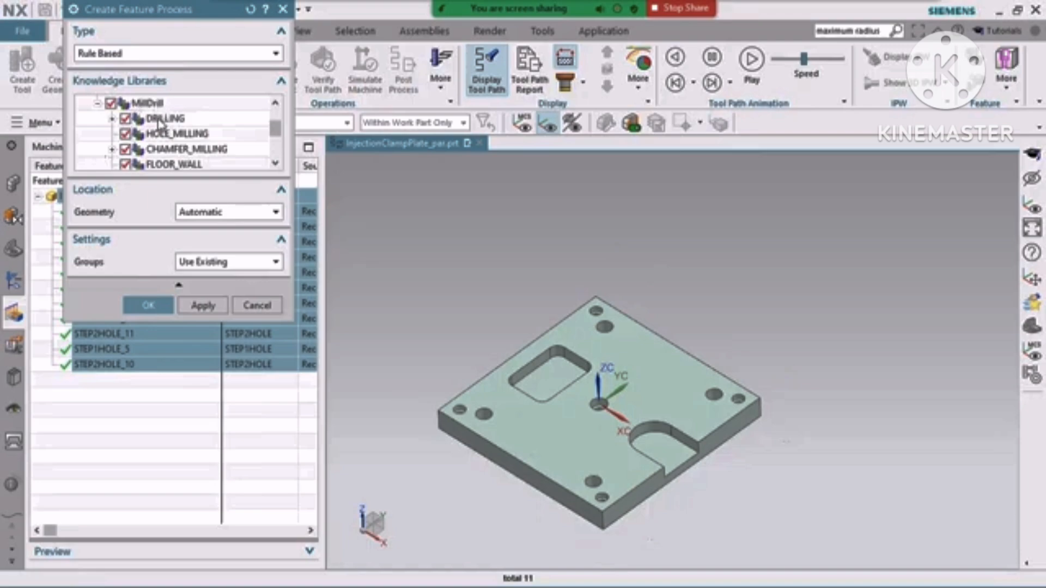
scroll(172, 135, "down", 1)
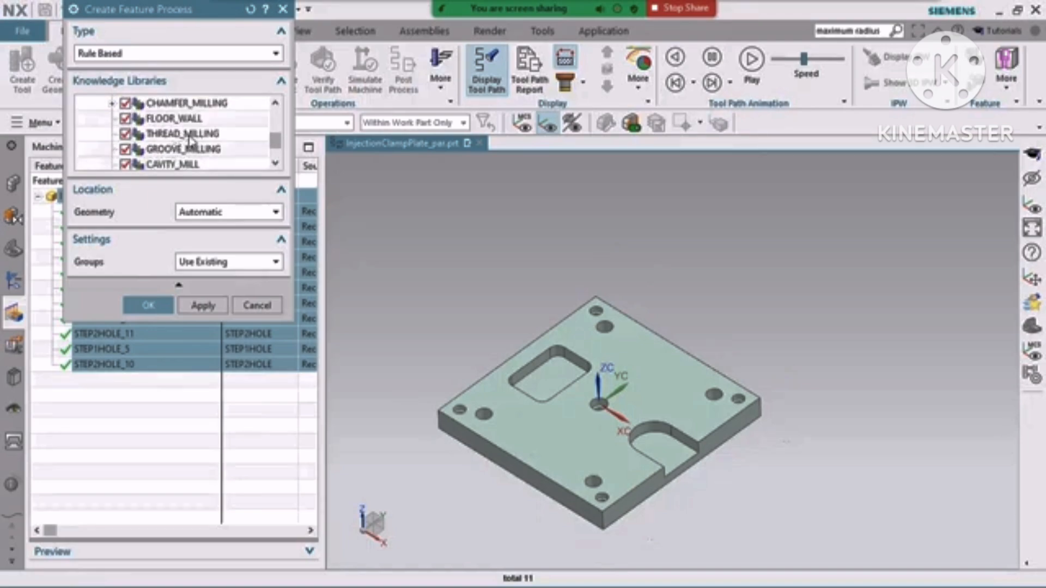
scroll(190, 144, "down", 1)
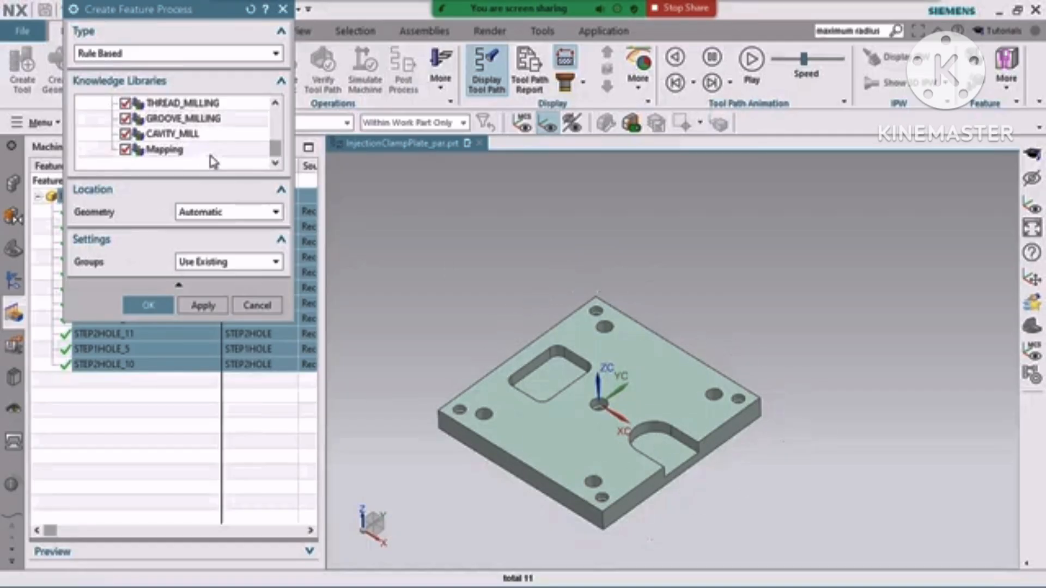
left_click(221, 262)
left_click(220, 262)
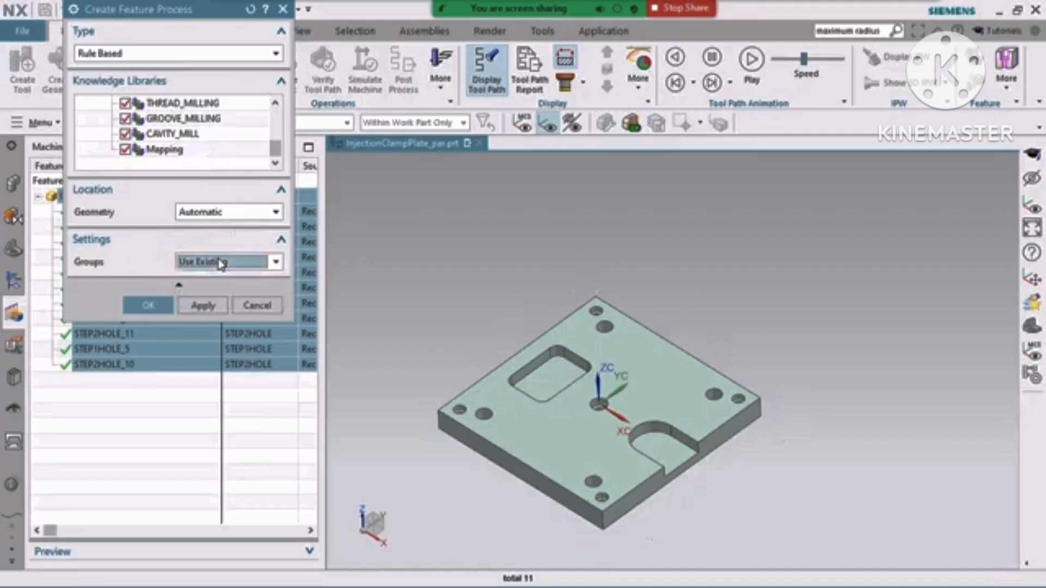
Step: Try GEOMETRY as the location geometry of the feature process, then return it to Automatic
left_click(212, 217)
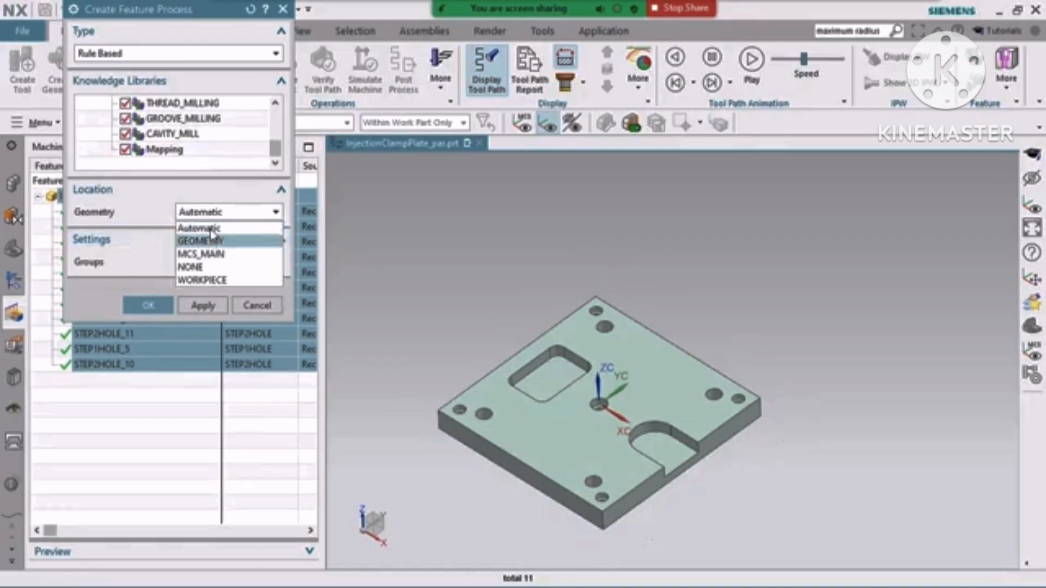
left_click(211, 229)
left_click(201, 214)
left_click(212, 241)
left_click(220, 212)
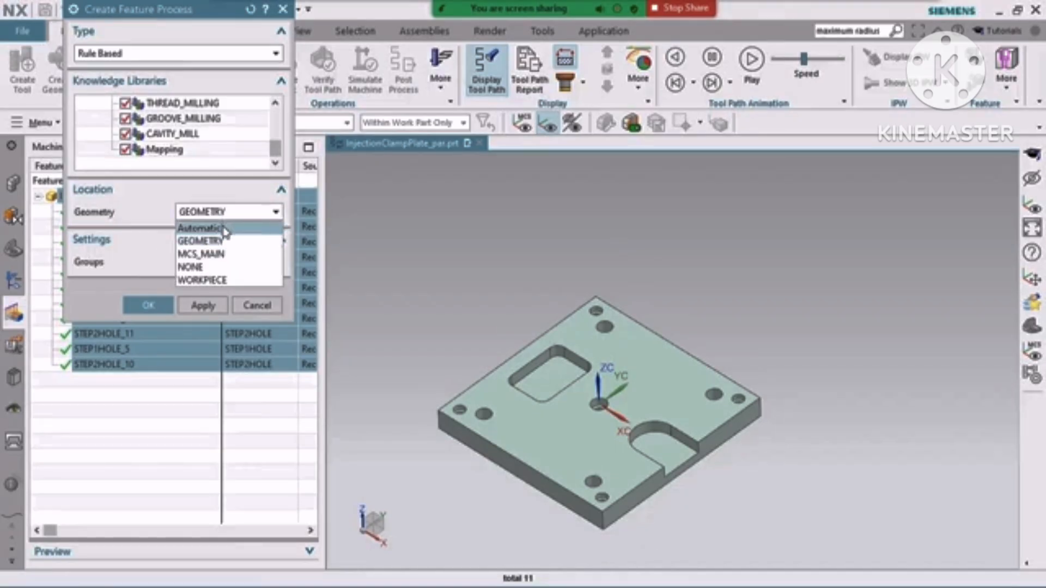
left_click(223, 212)
scroll(218, 214, "up", 1)
scroll(218, 166, "up", 2)
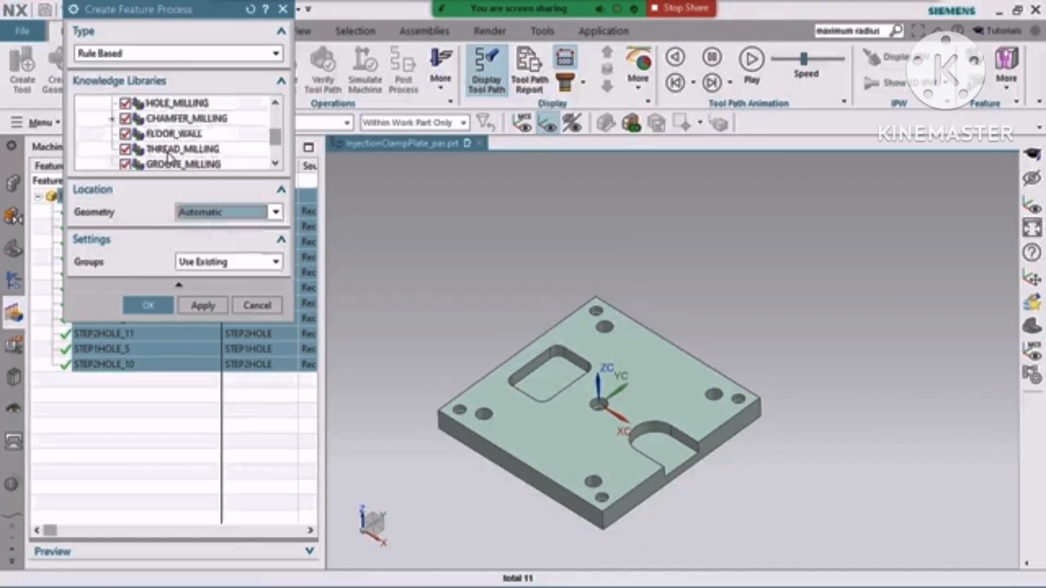